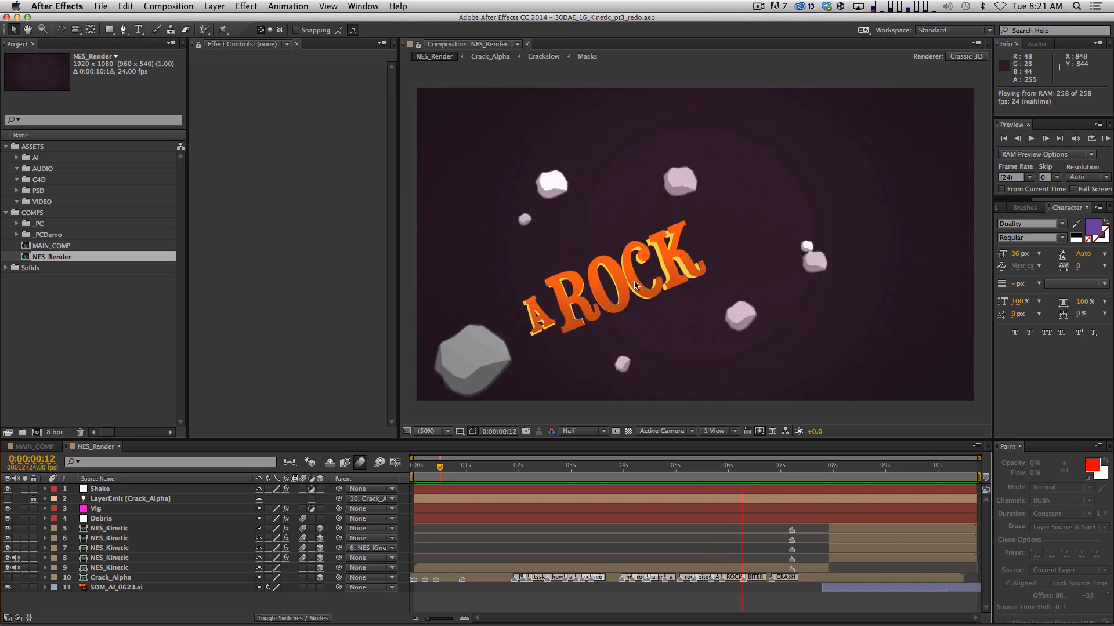
Compare the animation in the MAIN_COMP and NES_Render compositions by scrubbing and playing back sections of each
{"action": "left_click", "coordinate": [34, 447]}
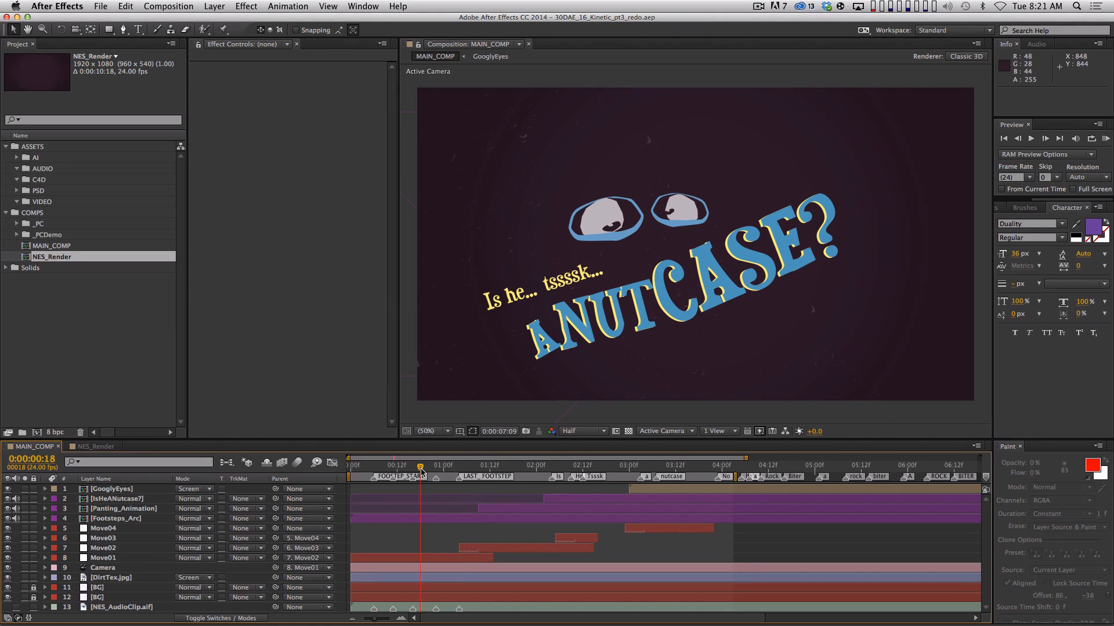
{"action": "left_click_drag", "start_coordinate": [421, 471], "coordinate": [631, 489]}
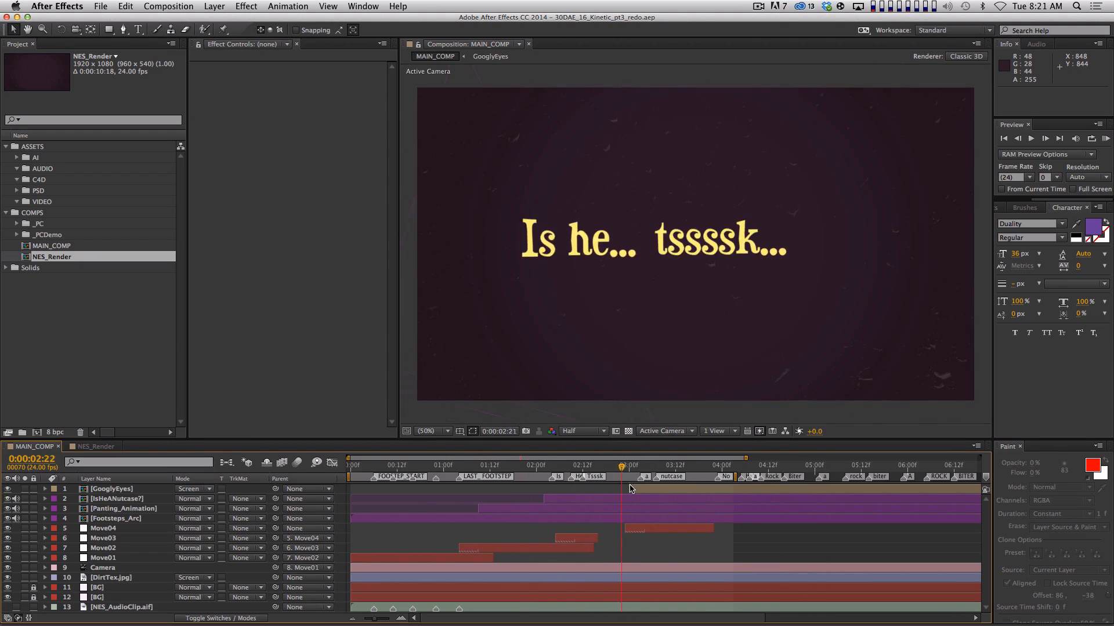
{"action": "key", "text": "space"}
{"action": "left_click", "coordinate": [94, 446]}
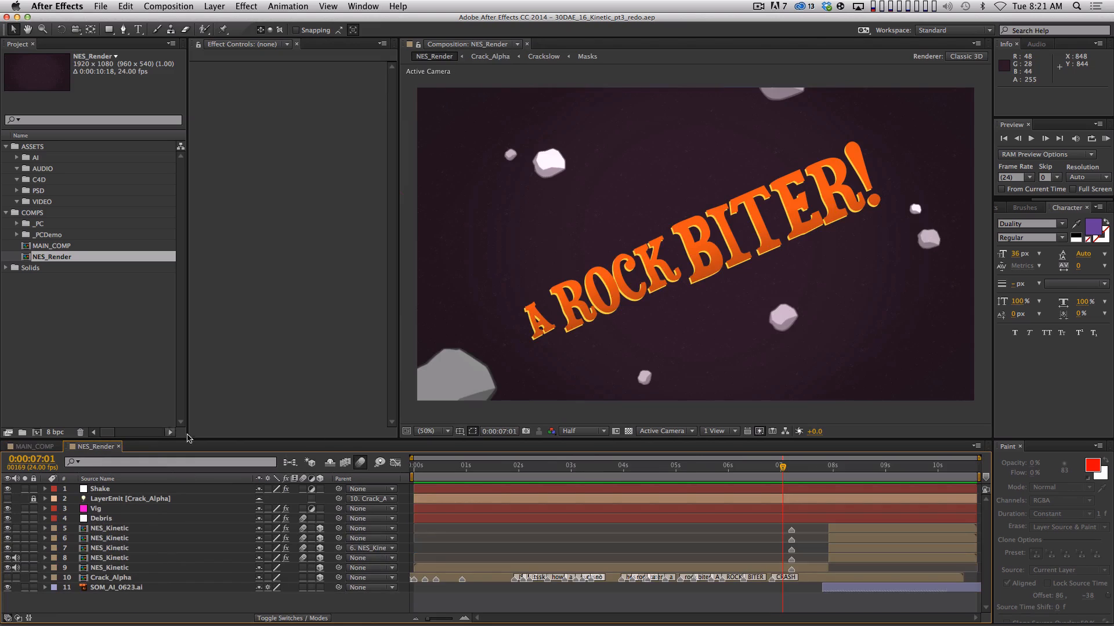
{"action": "left_click_drag", "start_coordinate": [782, 467], "coordinate": [439, 458]}
{"action": "key", "text": "space"}
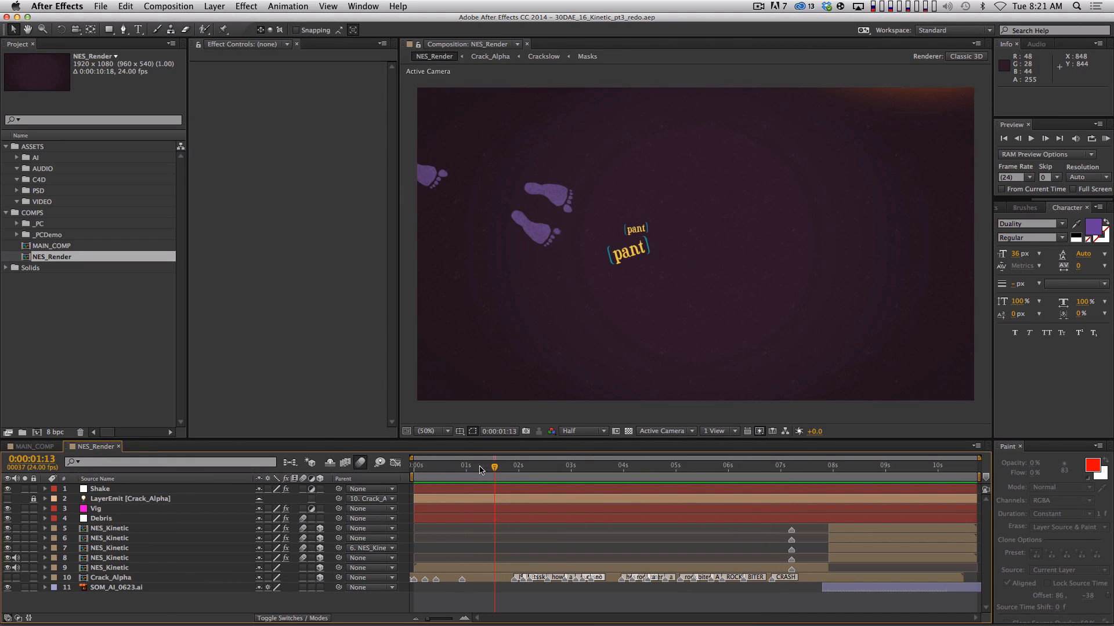
Open the NES_Kinetic precomp from NES_Render, enlarge the timeline area, and bring the Move null layers into view at 0:00:02:16
{"action": "double_click", "coordinate": [155, 540]}
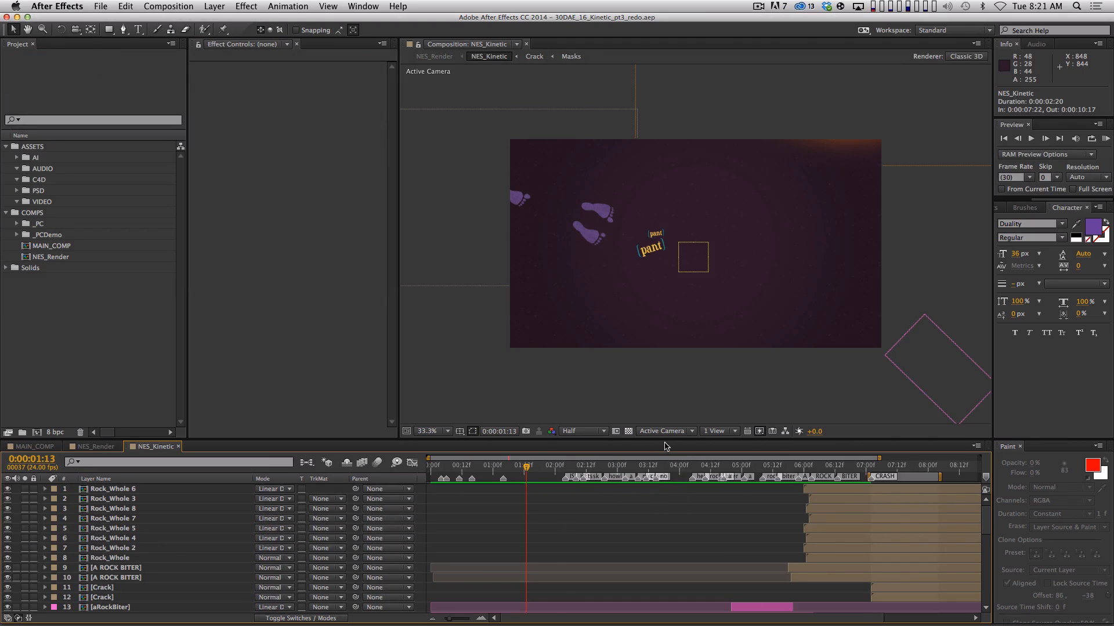
{"action": "left_click_drag", "start_coordinate": [666, 439], "coordinate": [603, 337]}
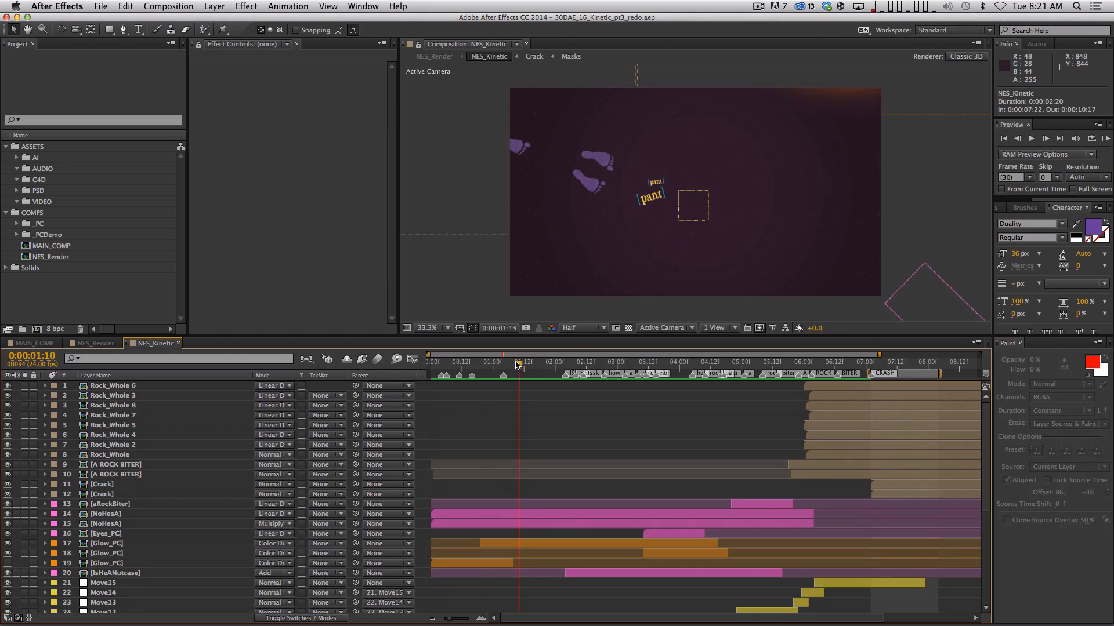
{"action": "left_click_drag", "start_coordinate": [518, 365], "coordinate": [597, 365]}
{"action": "key", "text": "space"}
{"action": "left_click_drag", "start_coordinate": [627, 443], "coordinate": [644, 332]}
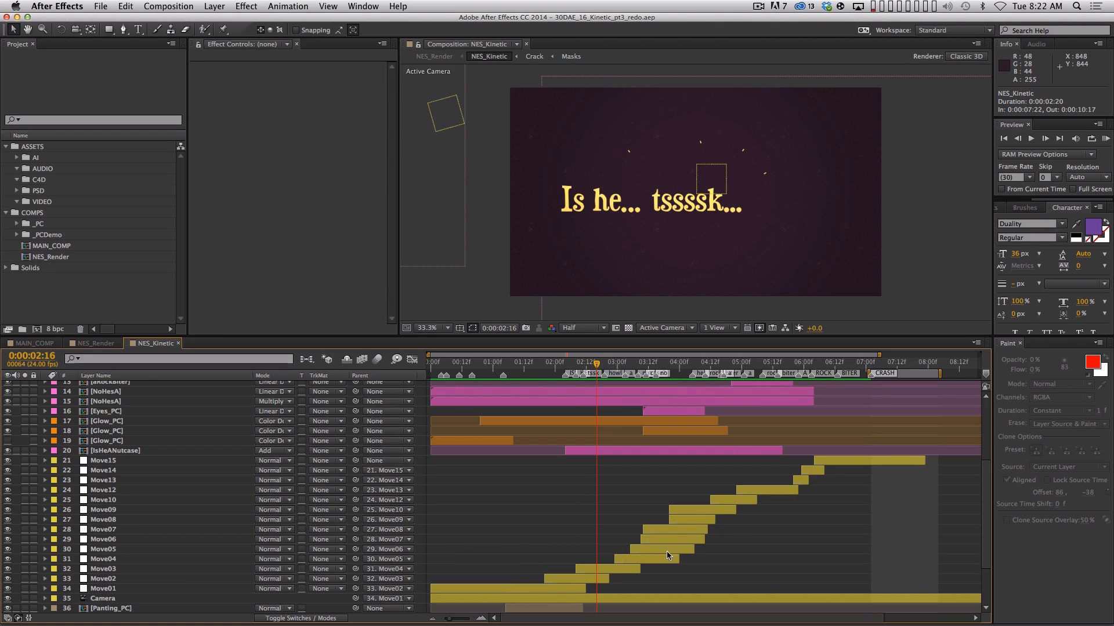
Scrub and play through NES_Kinetic to examine the camera moves, text timing and orange glow around two seconds
{"action": "left_click_drag", "start_coordinate": [596, 367], "coordinate": [766, 374]}
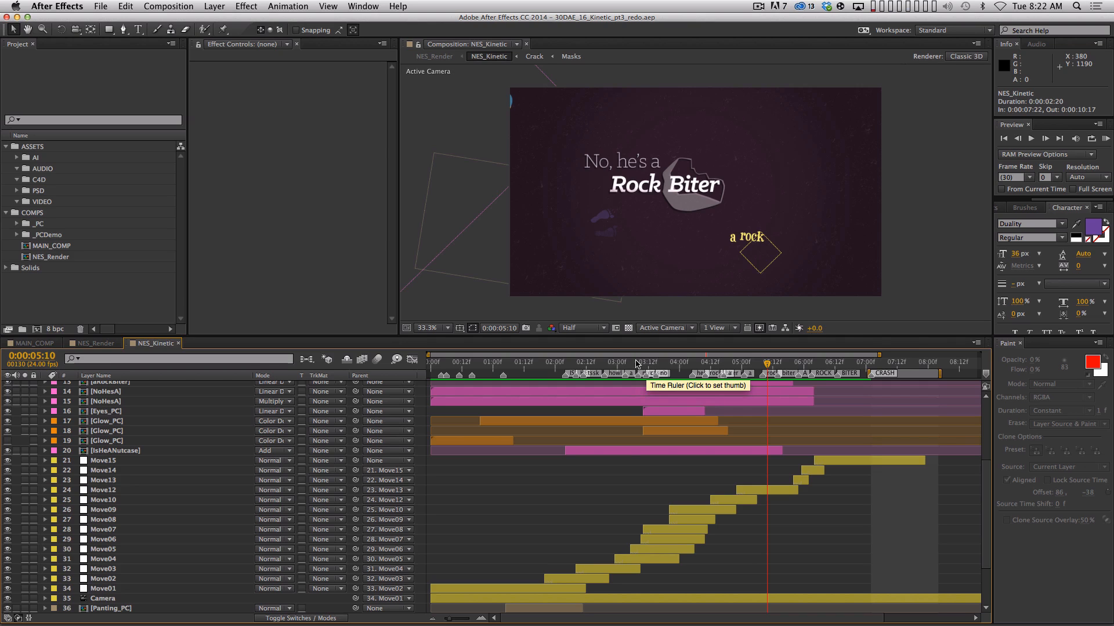
{"action": "left_click_drag", "start_coordinate": [637, 364], "coordinate": [570, 364]}
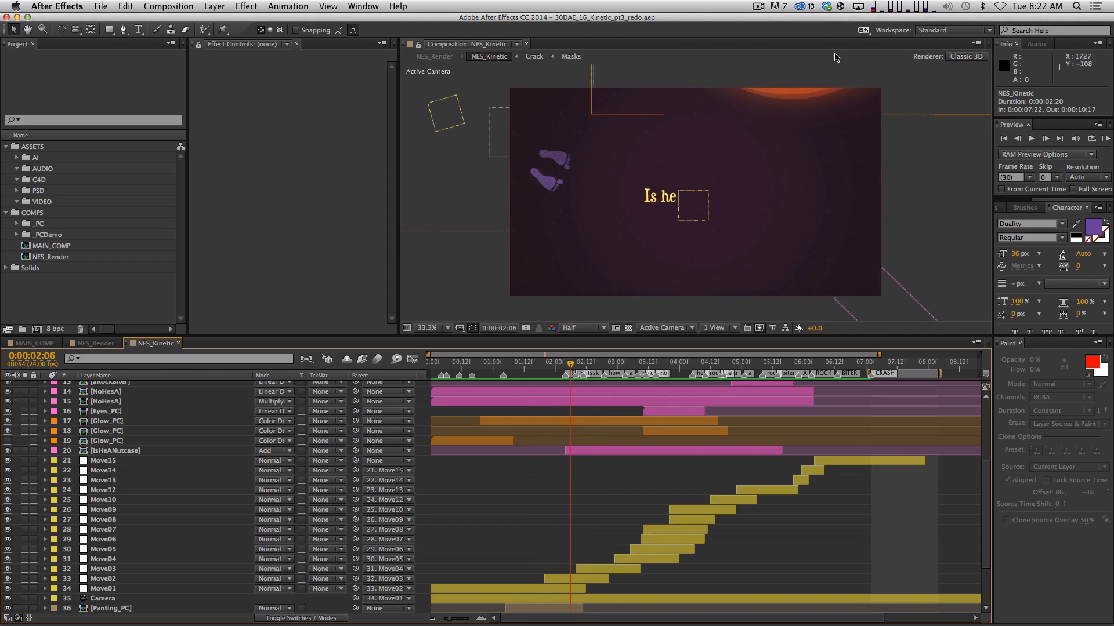
{"action": "left_click_drag", "start_coordinate": [572, 363], "coordinate": [532, 350]}
{"action": "key", "text": "space"}
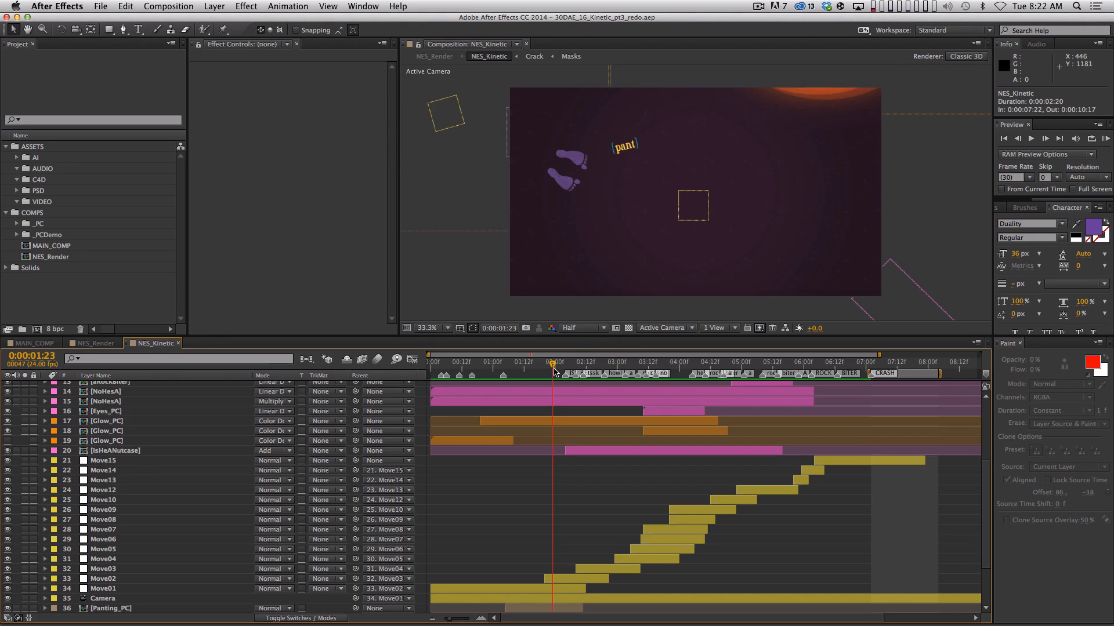
{"action": "left_click_drag", "start_coordinate": [555, 372], "coordinate": [558, 366]}
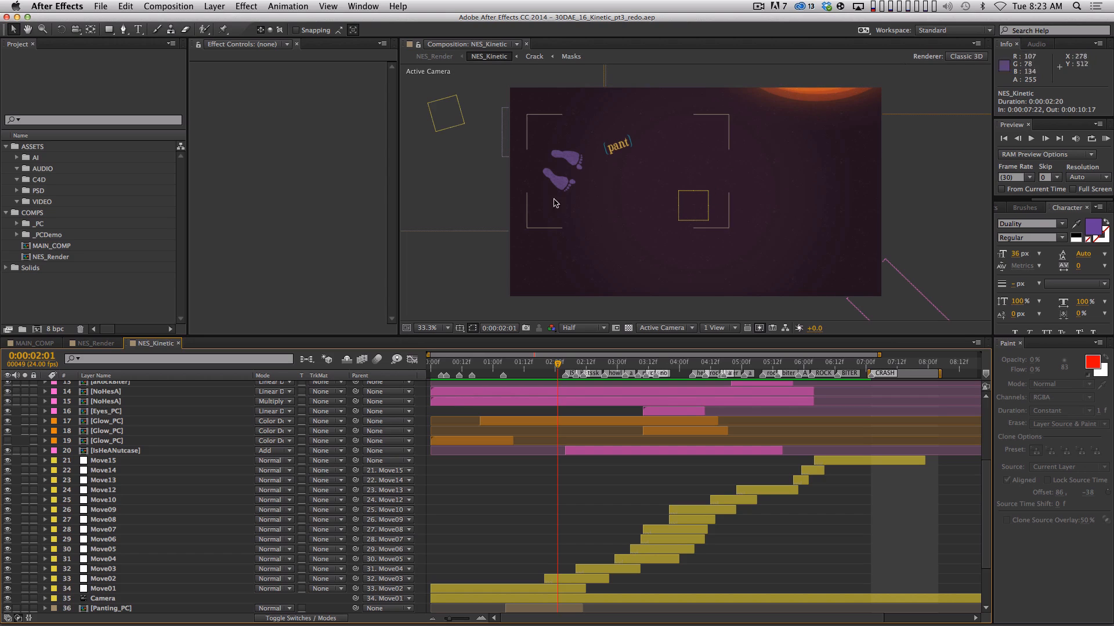
{"action": "left_click_drag", "start_coordinate": [535, 365], "coordinate": [579, 365]}
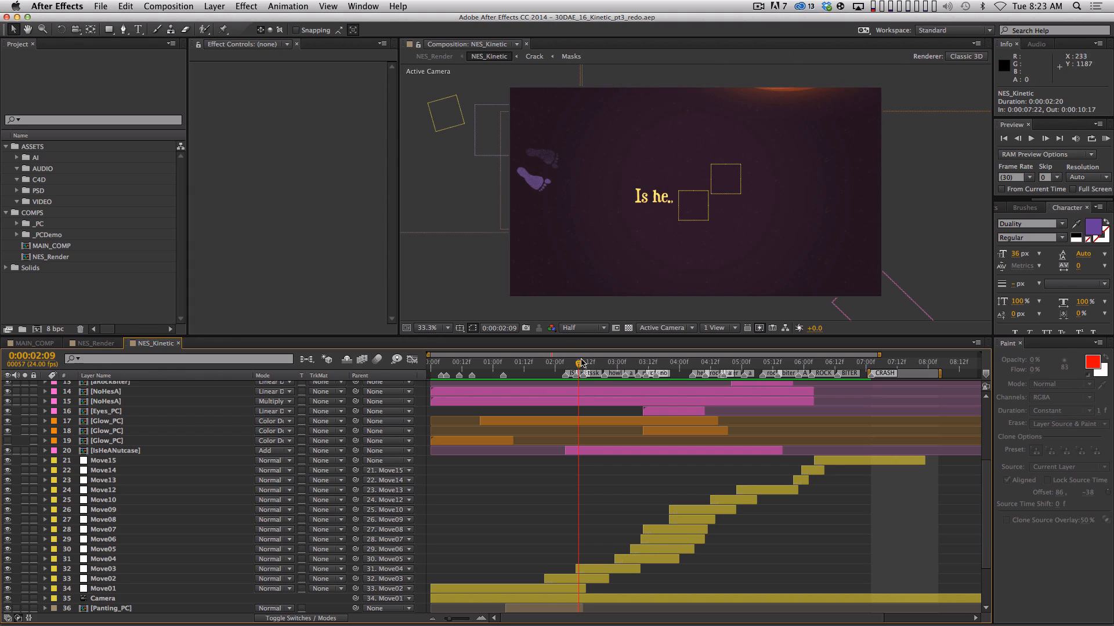
{"action": "left_click_drag", "start_coordinate": [582, 363], "coordinate": [534, 363]}
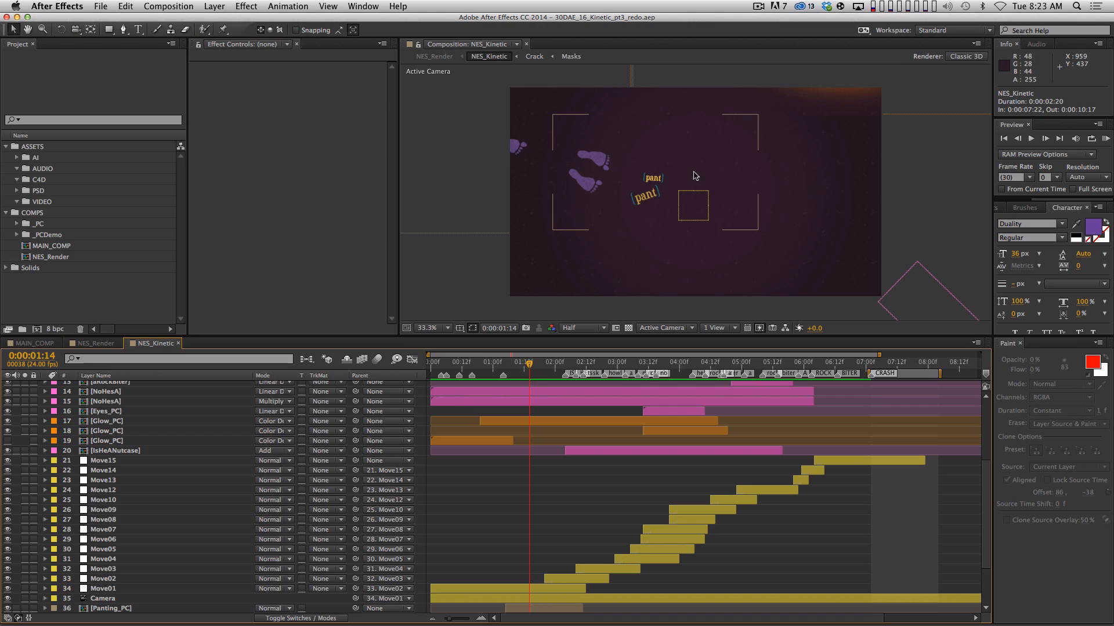
{"action": "left_click_drag", "start_coordinate": [529, 365], "coordinate": [552, 364]}
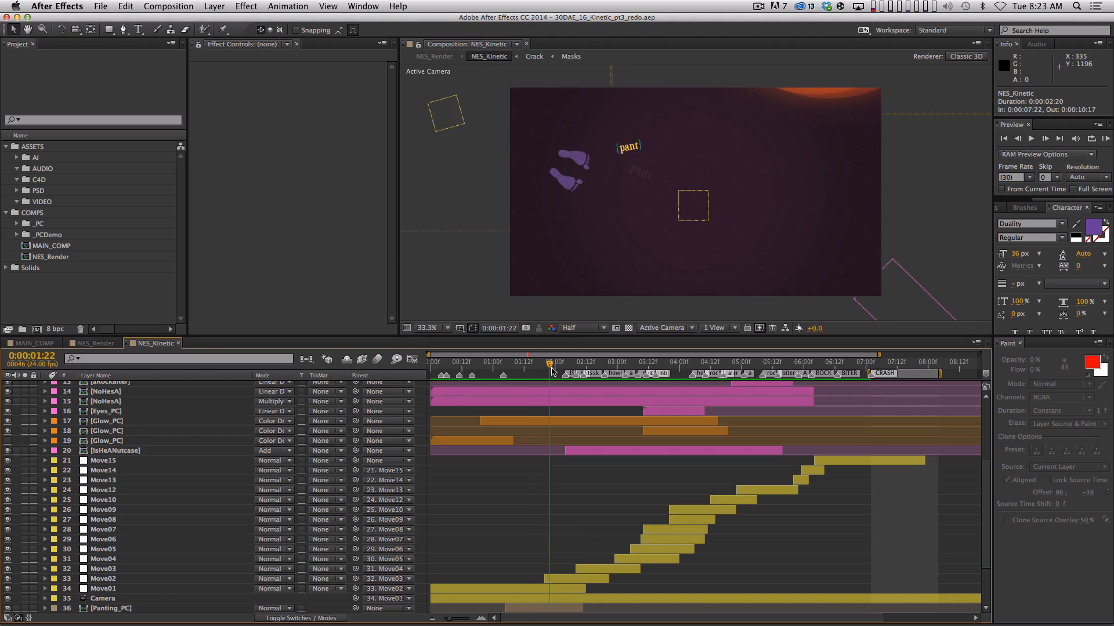
{"action": "key", "text": "space"}
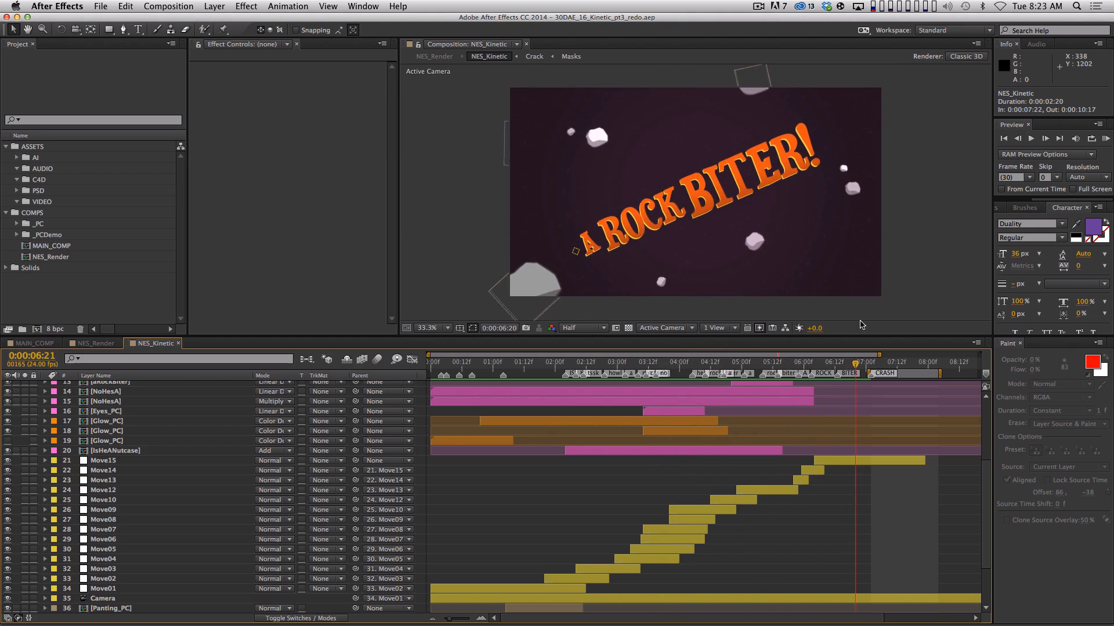
Return to about two seconds in NES_Kinetic, open the Glow_PC precomp and play its animation
{"action": "left_click_drag", "start_coordinate": [827, 364], "coordinate": [555, 364]}
{"action": "double_click", "coordinate": [124, 424]}
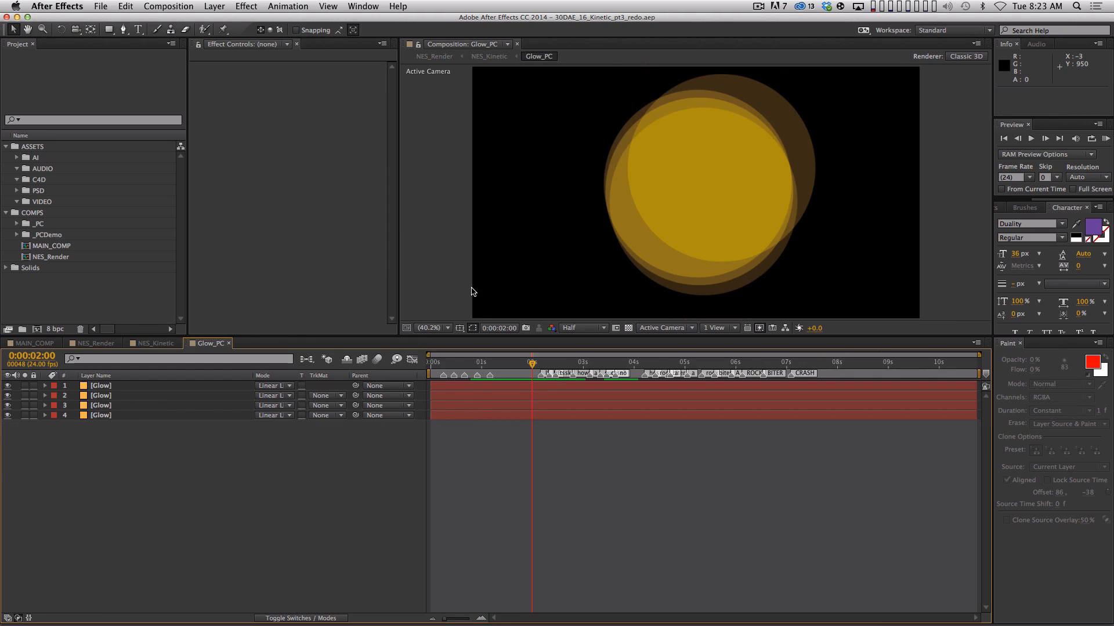
{"action": "key", "text": "space"}
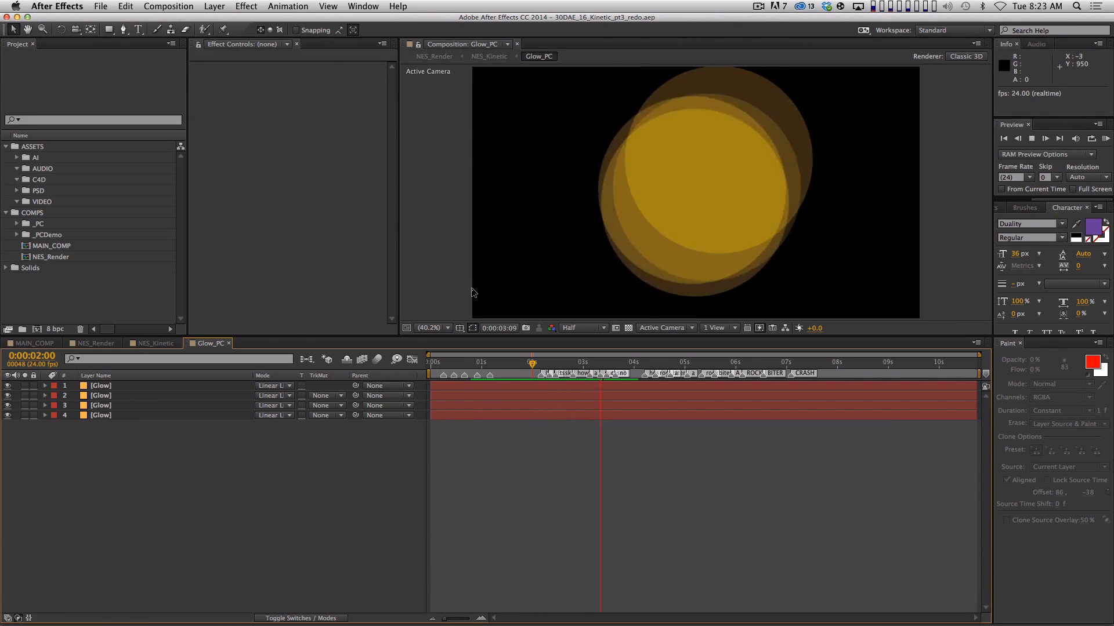
{"action": "key", "text": "space"}
Set the Glow_PC work area to run from 0:00:01:11 to 0:00:03:23 and RAM preview it
{"action": "key", "text": "n"}
{"action": "key", "text": "shift+Page_Up"}
{"action": "key", "text": "shift+Page_Up"}
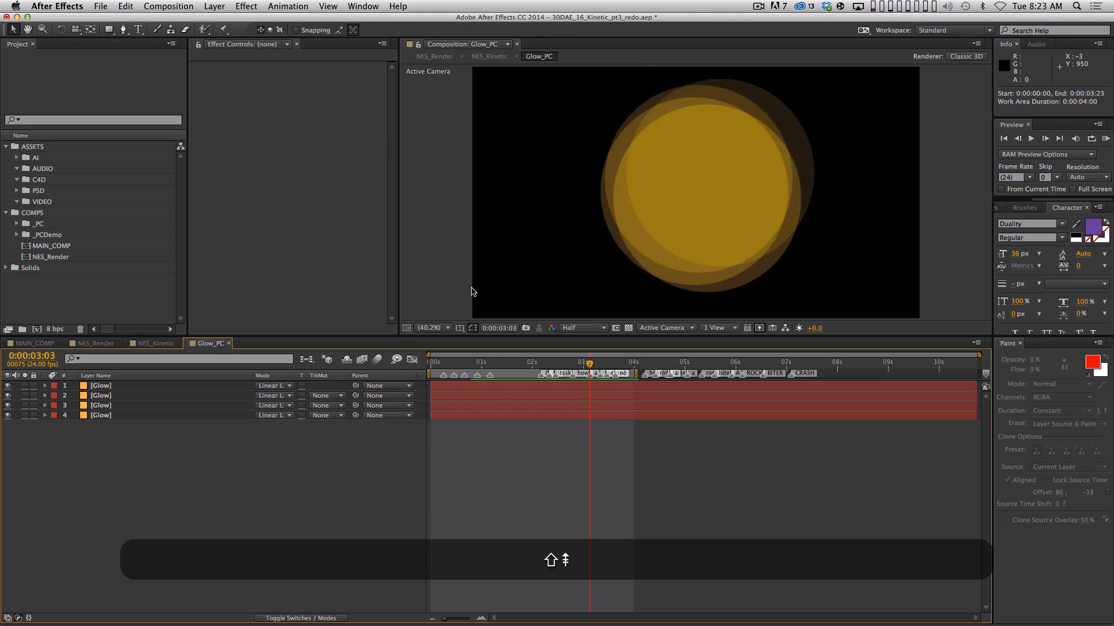
{"action": "key", "text": "shift+Page_Up"}
{"action": "key", "text": "shift+Page_Up"}
{"action": "key", "text": "shift+Page_Up"}
{"action": "key", "text": "shift+Page_Up"}
{"action": "key", "text": "shift+b"}
{"action": "key", "text": "KP_0"}
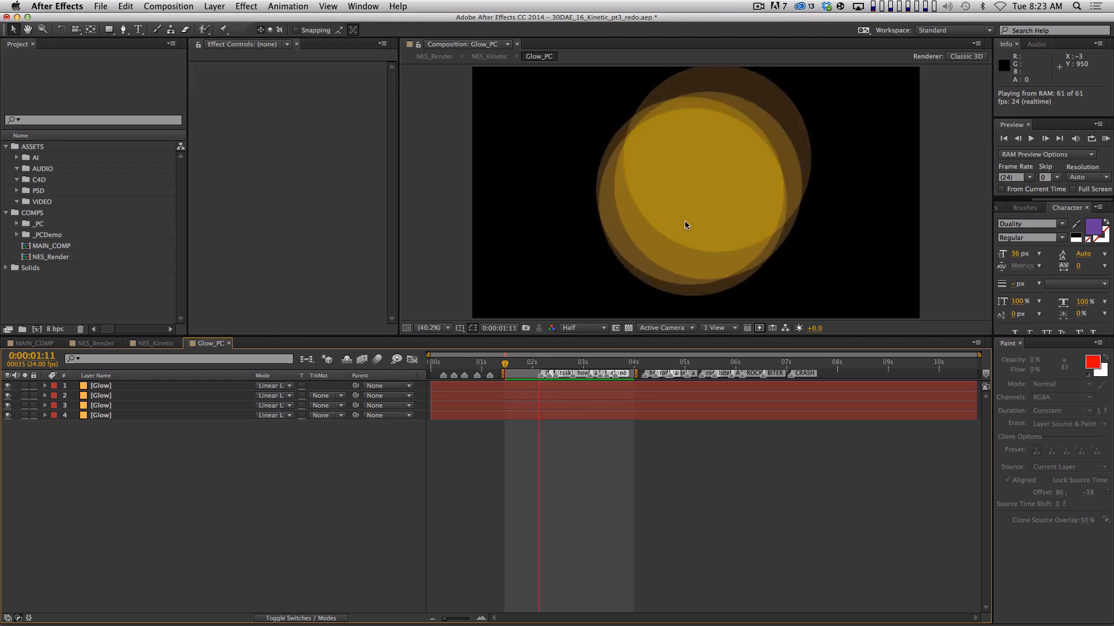
{"action": "key", "text": "space"}
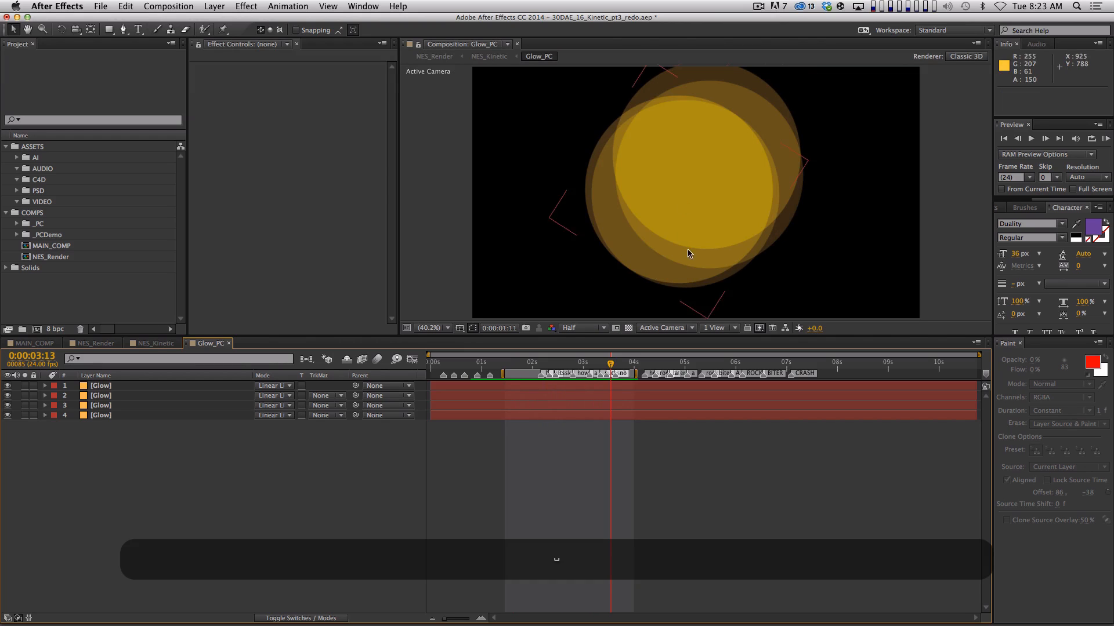
Solo the topmost Glow layer in Glow_PC and RAM preview it on its own
{"action": "left_click", "coordinate": [123, 386]}
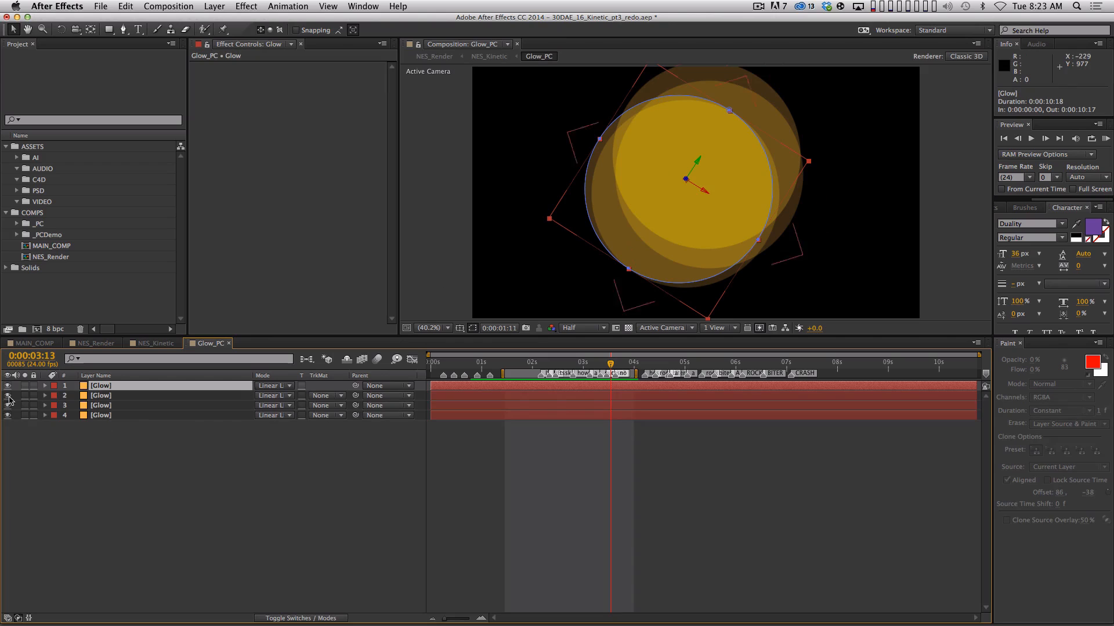
{"action": "left_click", "coordinate": [25, 389]}
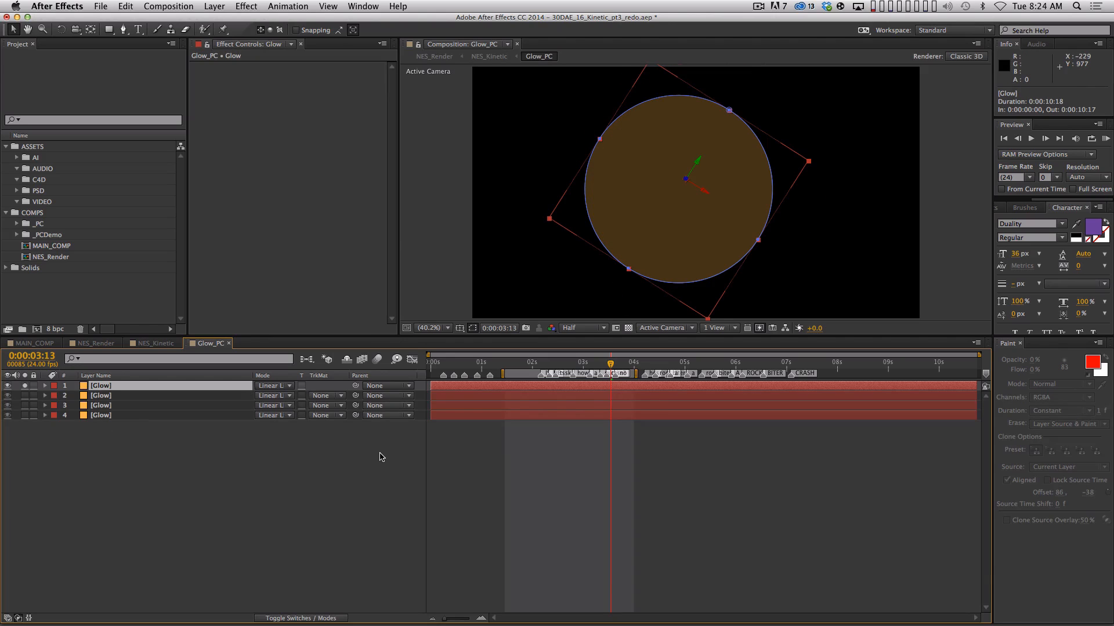
{"action": "key", "text": "KP_0"}
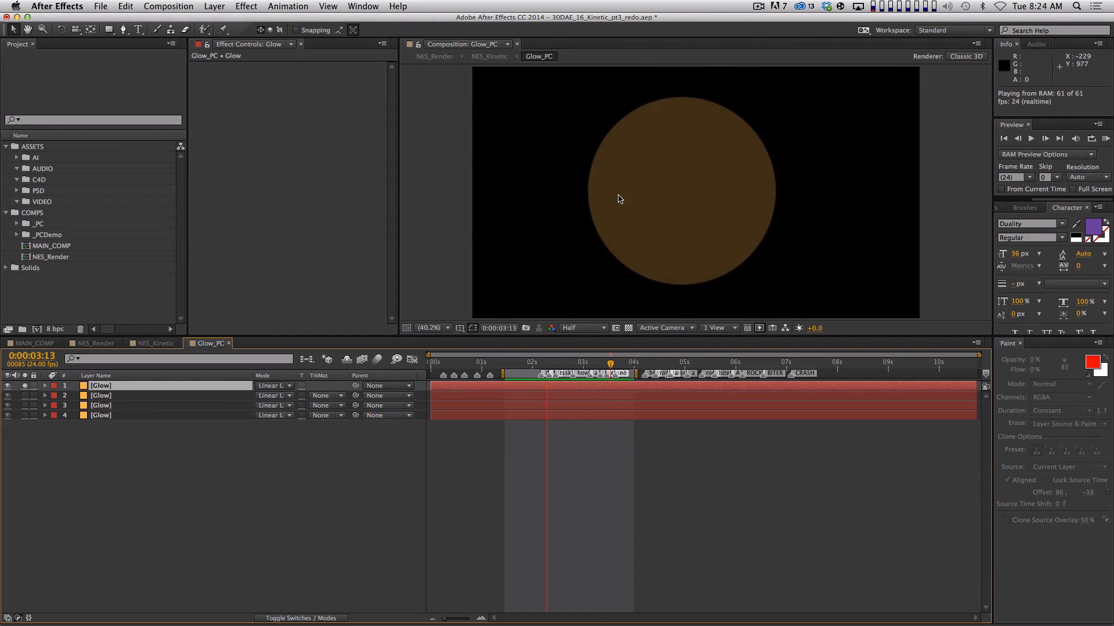
{"action": "key", "text": "space"}
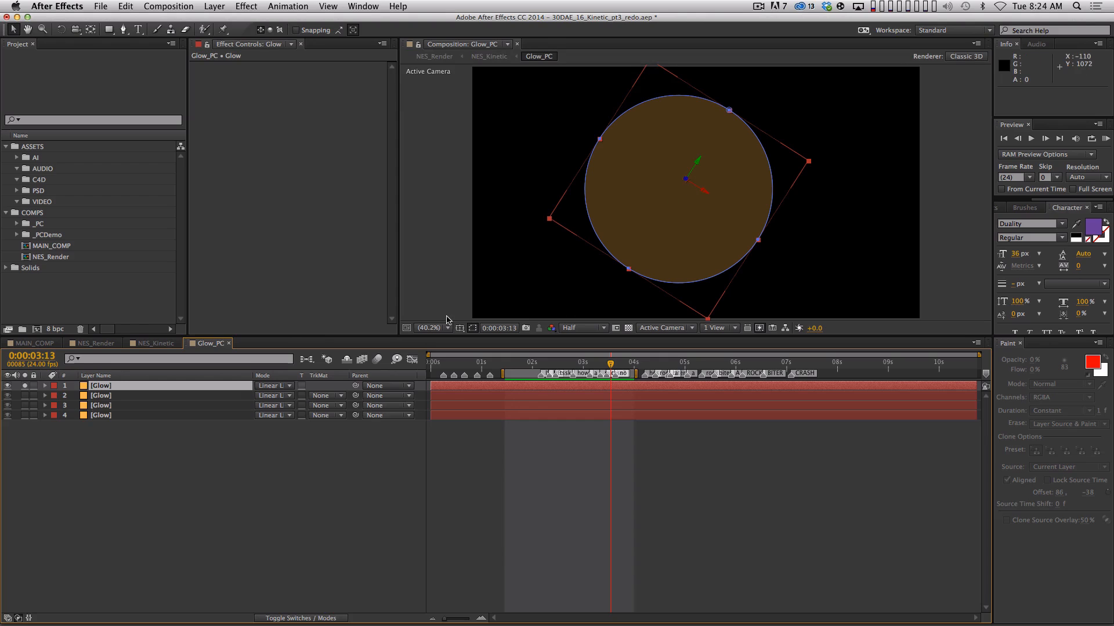
Play back the soloed Glow circle with its layer deselected to examine its off-centre rotation and flicker
{"action": "key", "text": "space"}
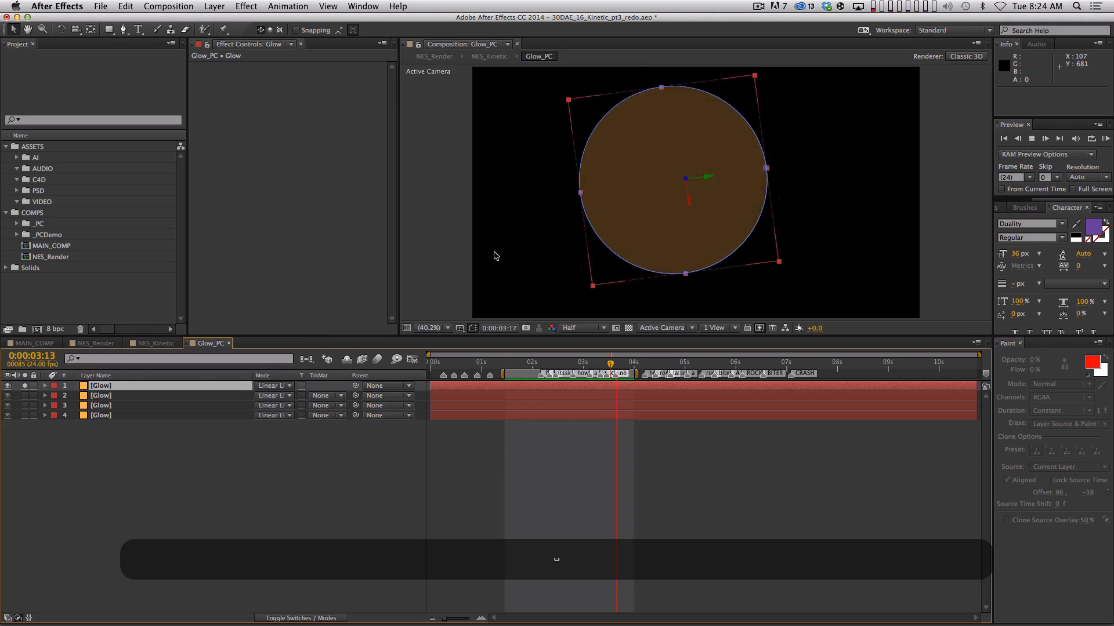
{"action": "key", "text": "space"}
{"action": "left_click", "coordinate": [616, 431]}
{"action": "left_click", "coordinate": [626, 216]}
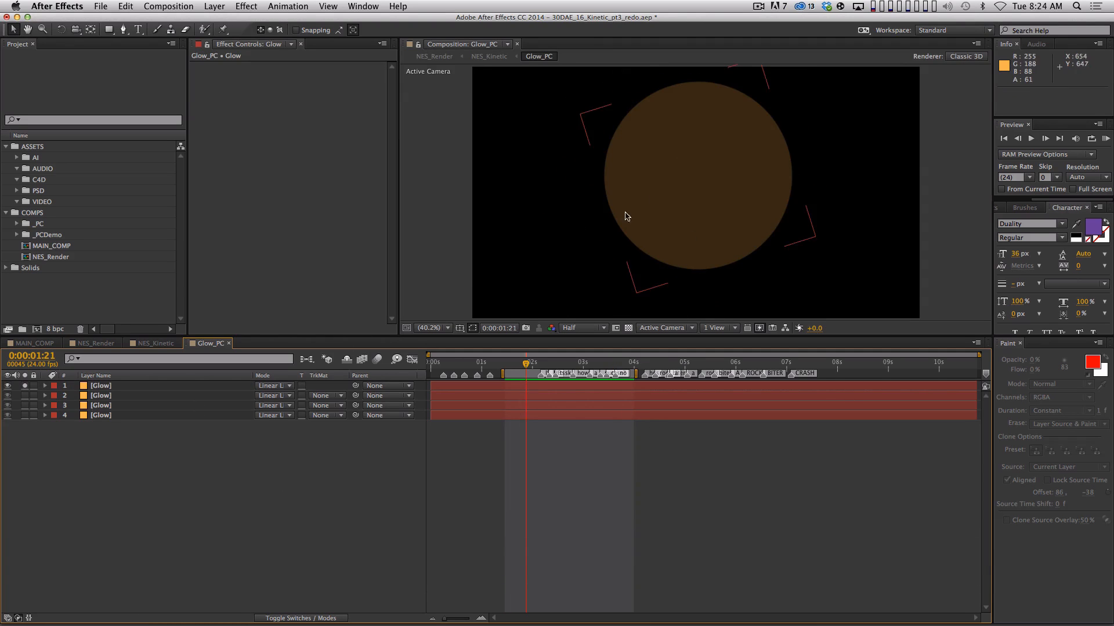
{"action": "key", "text": "space"}
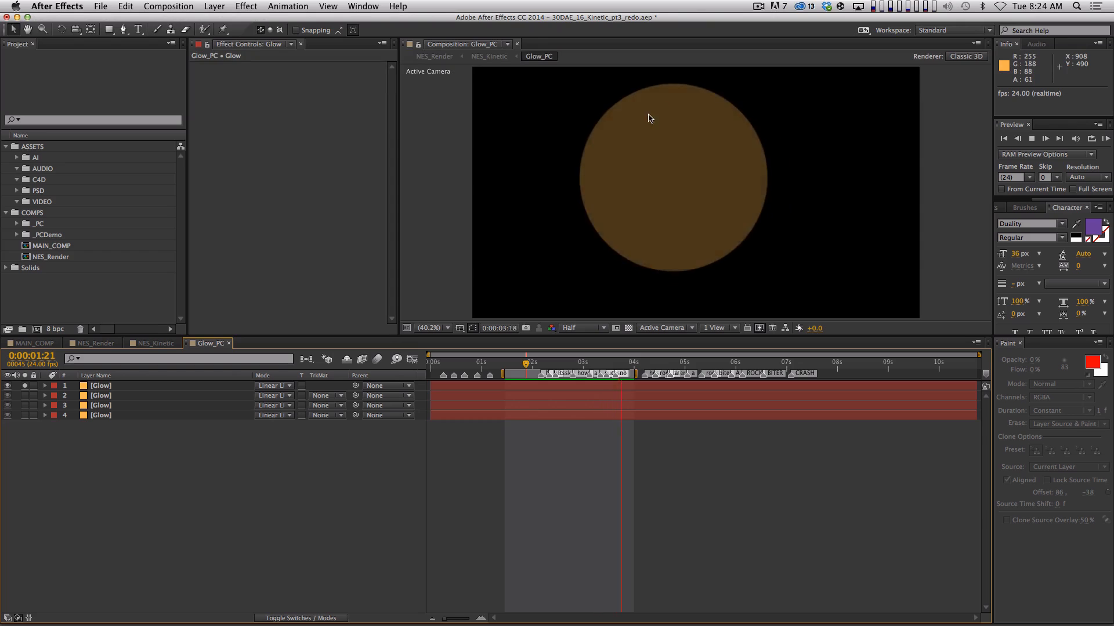
{"action": "key", "text": "space"}
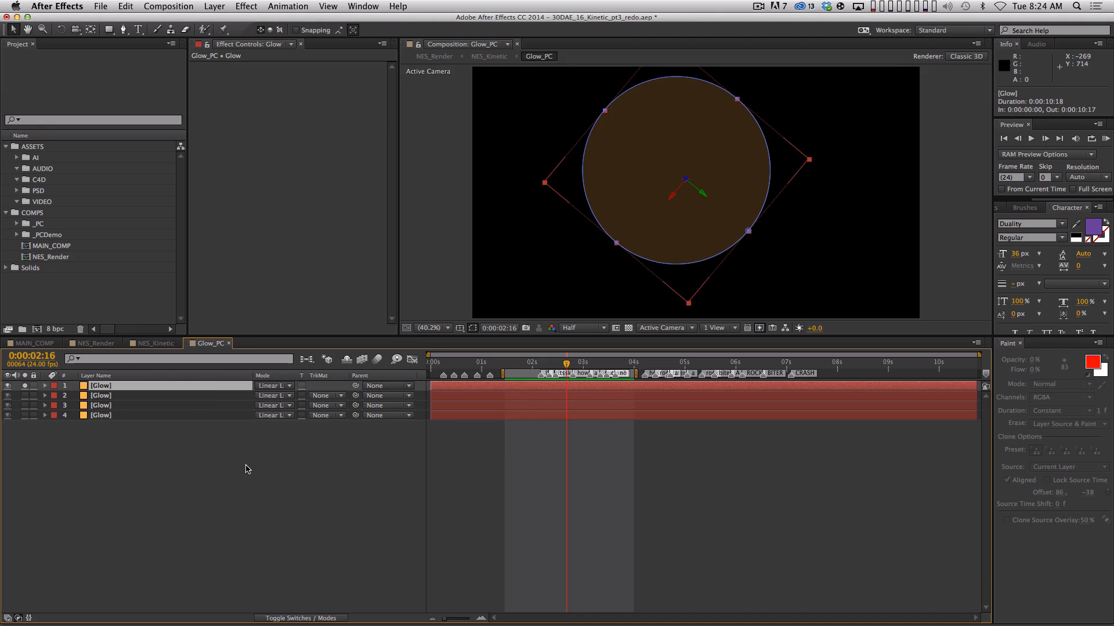
Reveal all modified properties of the topmost Glow layer and inspect its Z Rotation expression without editing it
{"action": "key", "text": "r"}
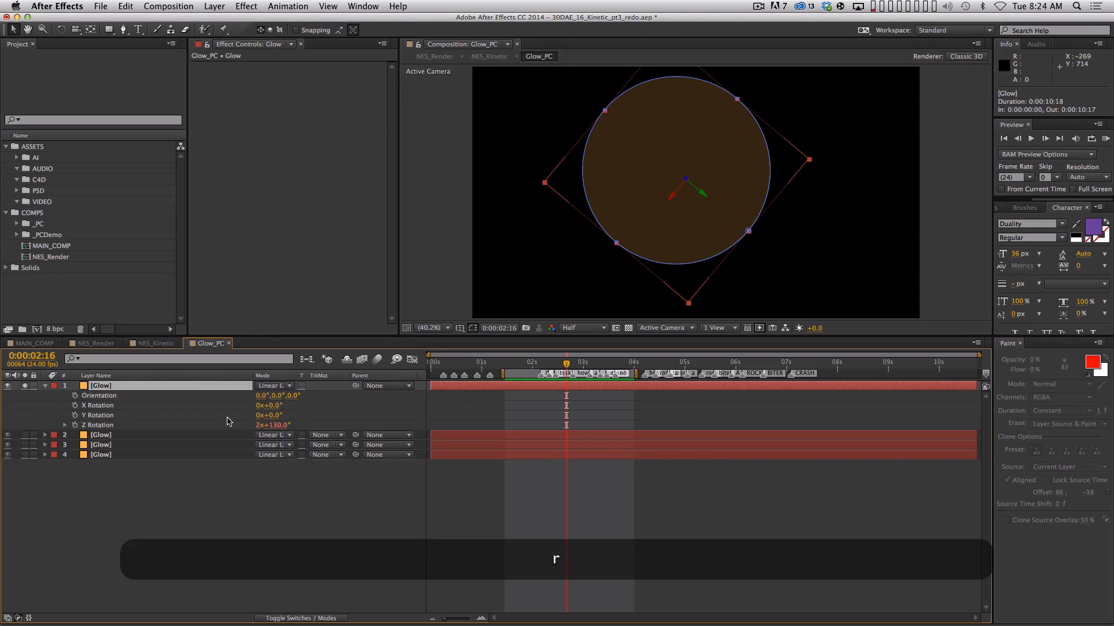
{"action": "key", "text": "u"}
{"action": "key", "text": "u"}
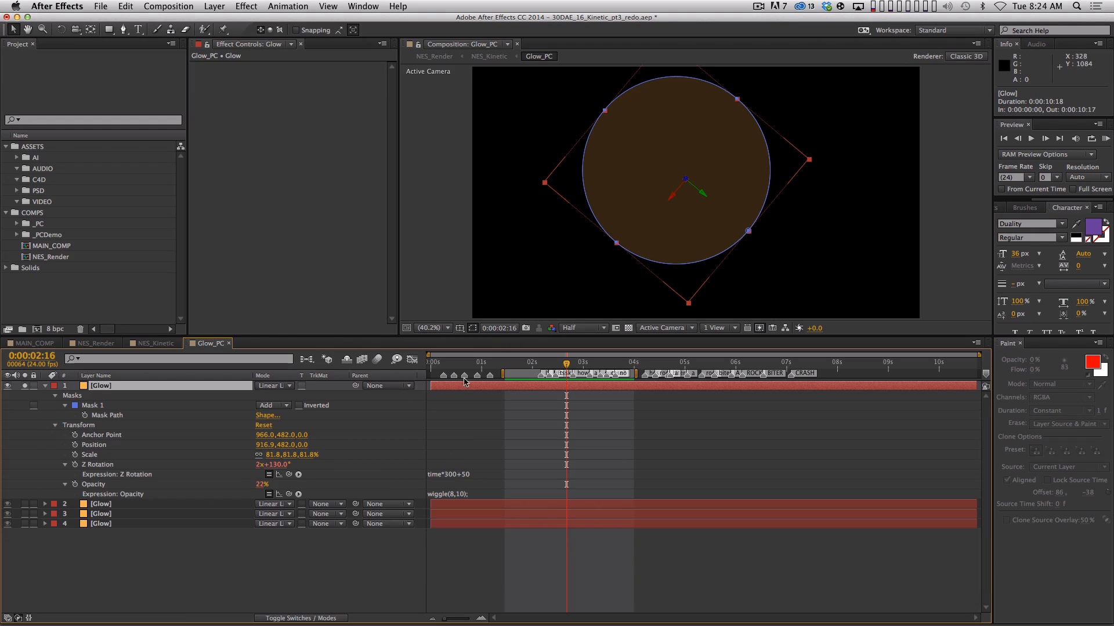
{"action": "left_click", "coordinate": [437, 476]}
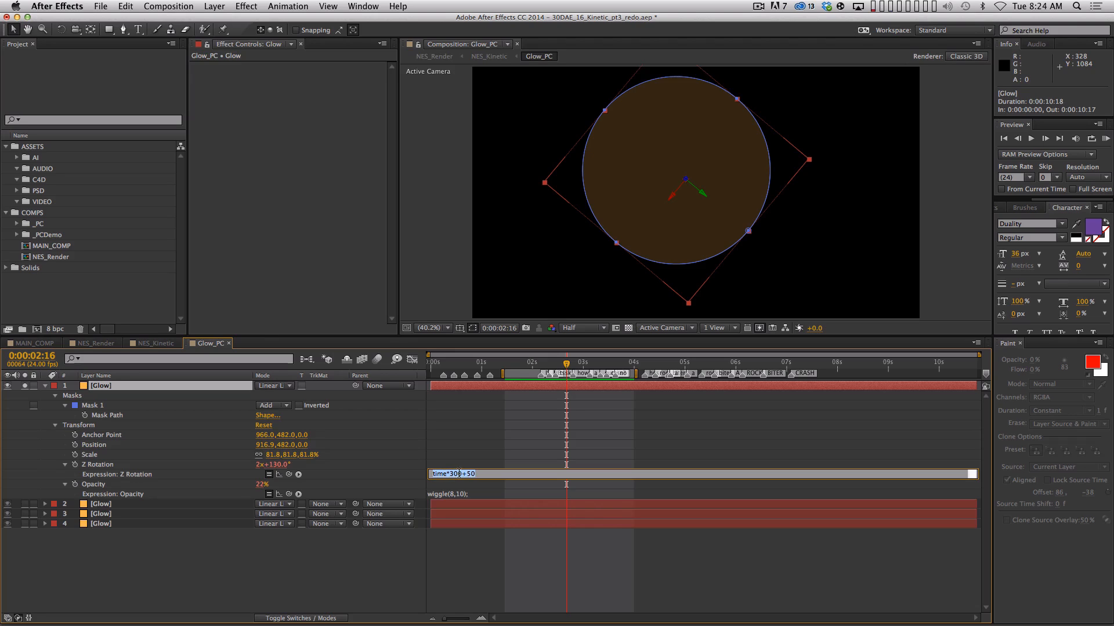
{"action": "left_click", "coordinate": [471, 474]}
{"action": "left_click", "coordinate": [464, 559]}
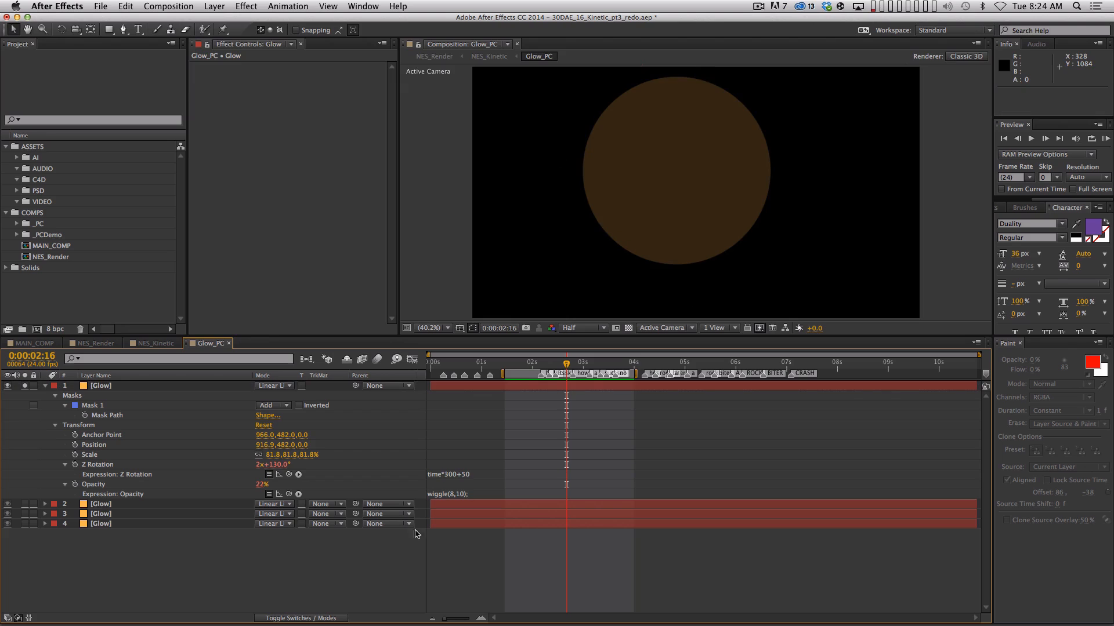
Reveal the modified properties of the second Glow layer, solo it alongside the first, play both, and deselect all layers
{"action": "left_click", "coordinate": [219, 506]}
{"action": "key", "text": "u"}
{"action": "key", "text": "u"}
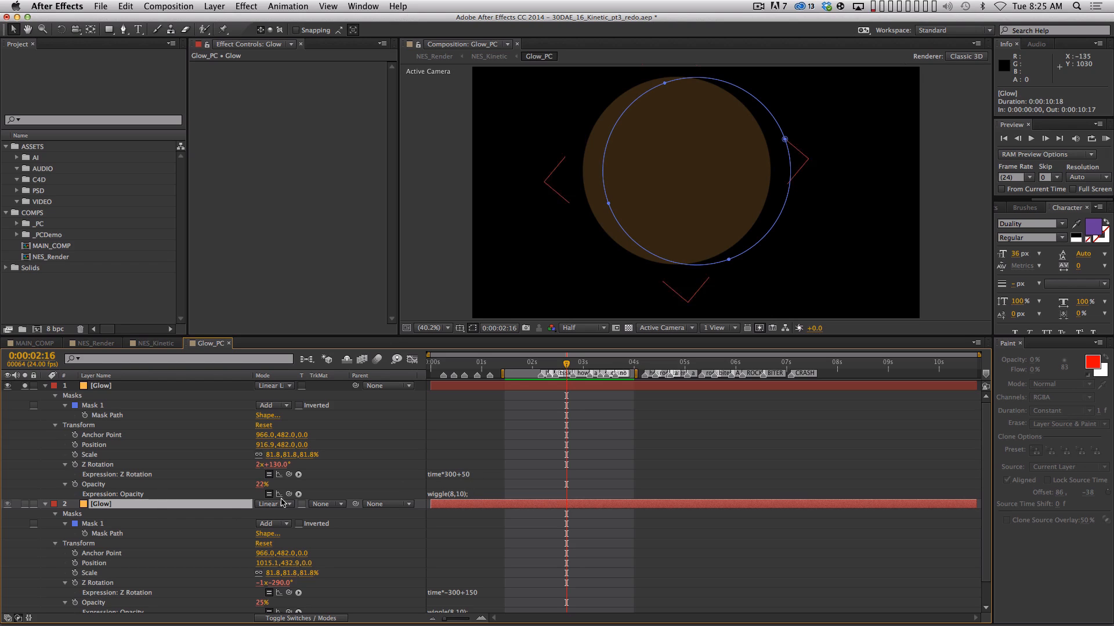
{"action": "key", "text": "space"}
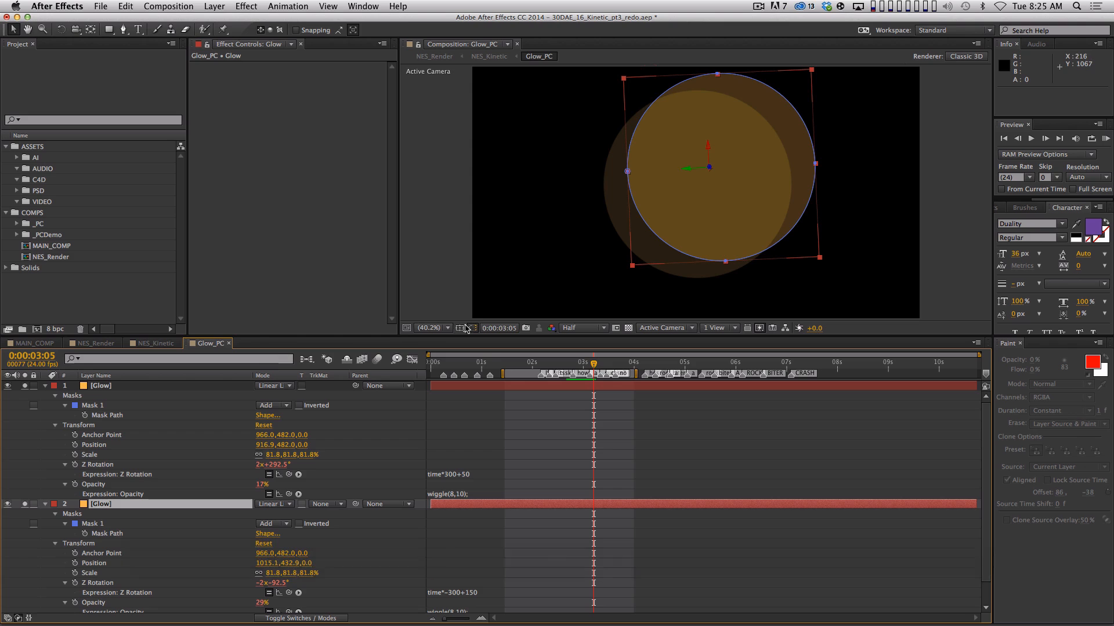
{"action": "key", "text": "shift+super"}
{"action": "key", "text": "shift+super+a"}
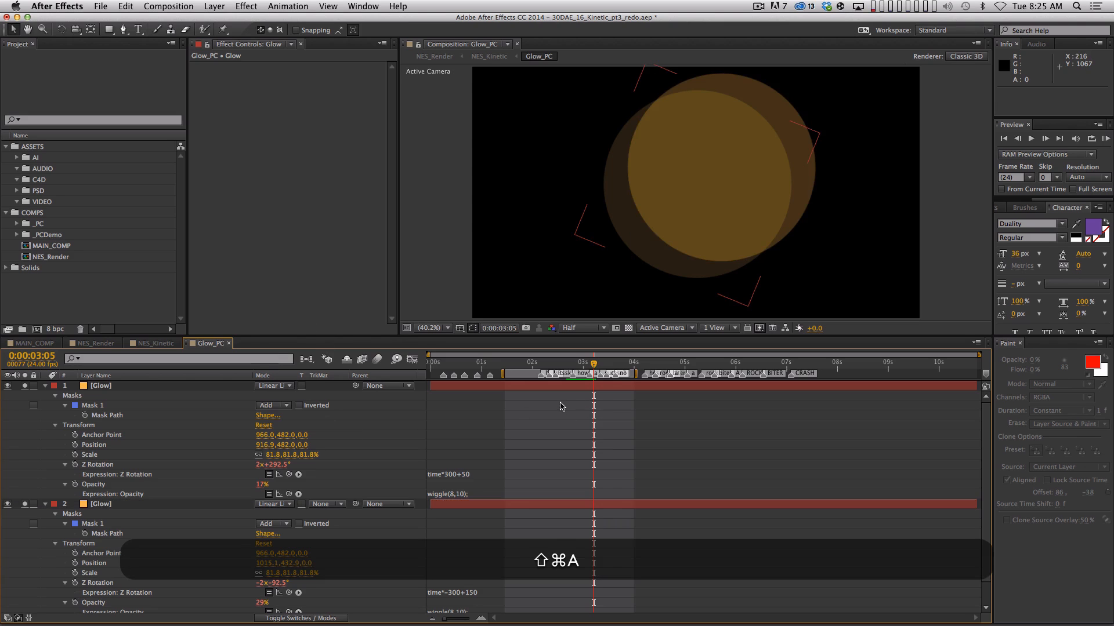
Play back the two soloed Glow circles, then collapse the second Glow layer and show the modified properties of only the topmost one
{"action": "key", "text": "0"}
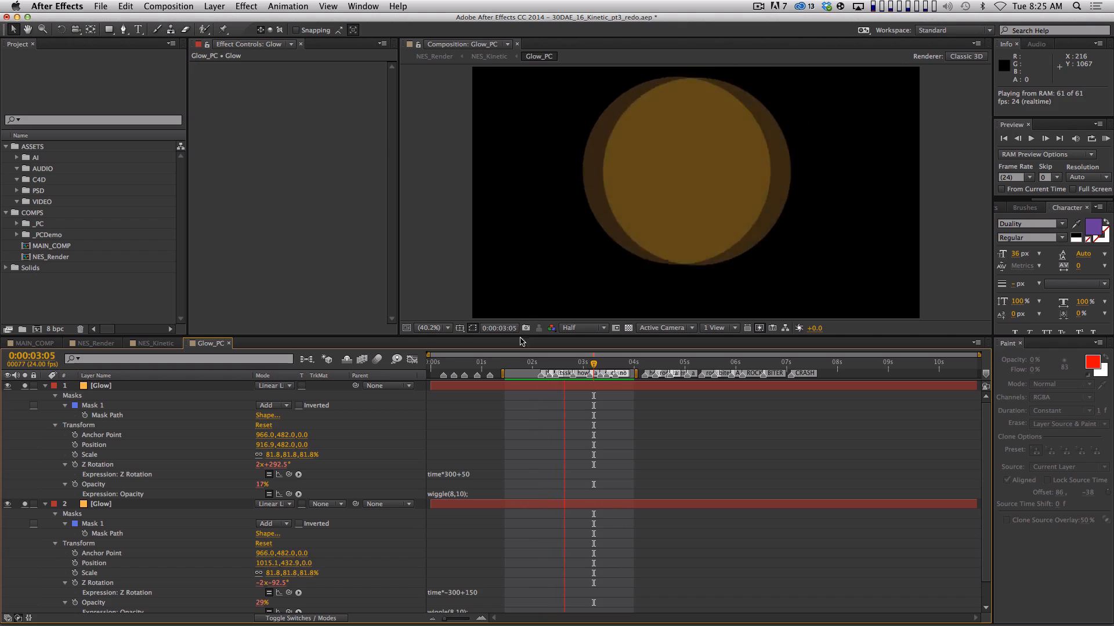
{"action": "key", "text": "space"}
{"action": "left_click", "coordinate": [151, 388]}
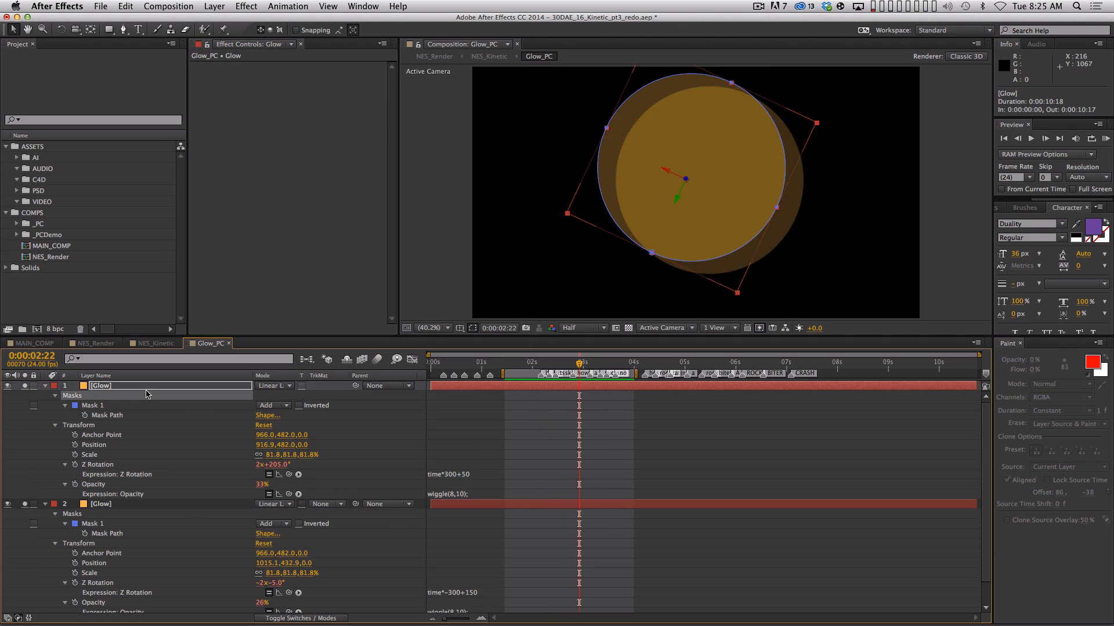
{"action": "key", "text": "t"}
{"action": "left_click", "coordinate": [142, 398]}
{"action": "key", "text": "t"}
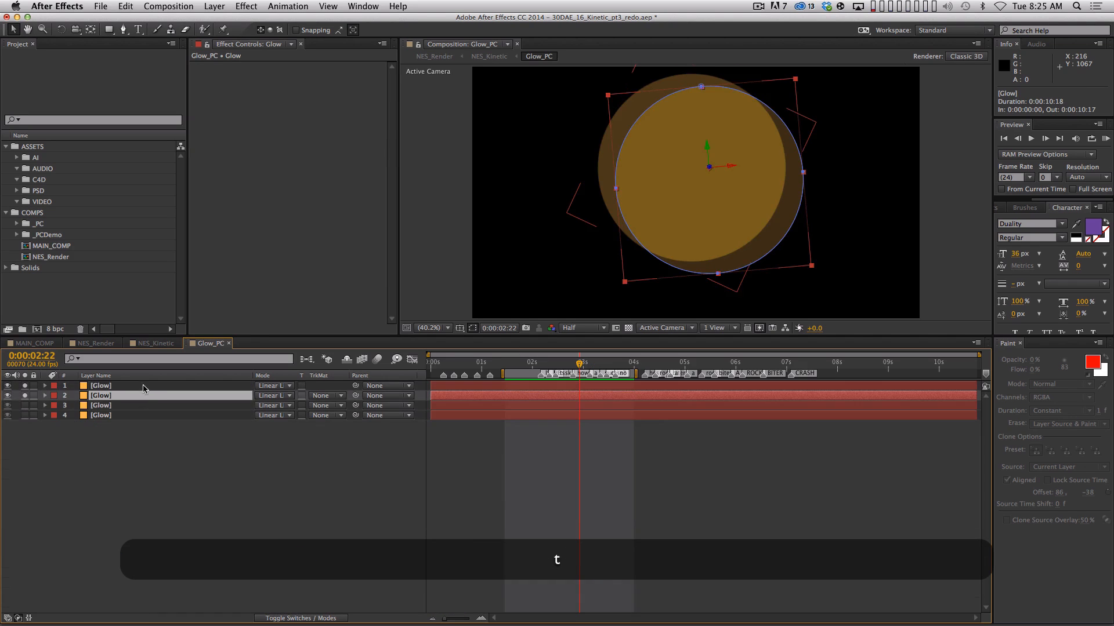
{"action": "left_click", "coordinate": [142, 387]}
{"action": "key", "text": "t"}
{"action": "key", "text": "u"}
{"action": "key", "text": "u"}
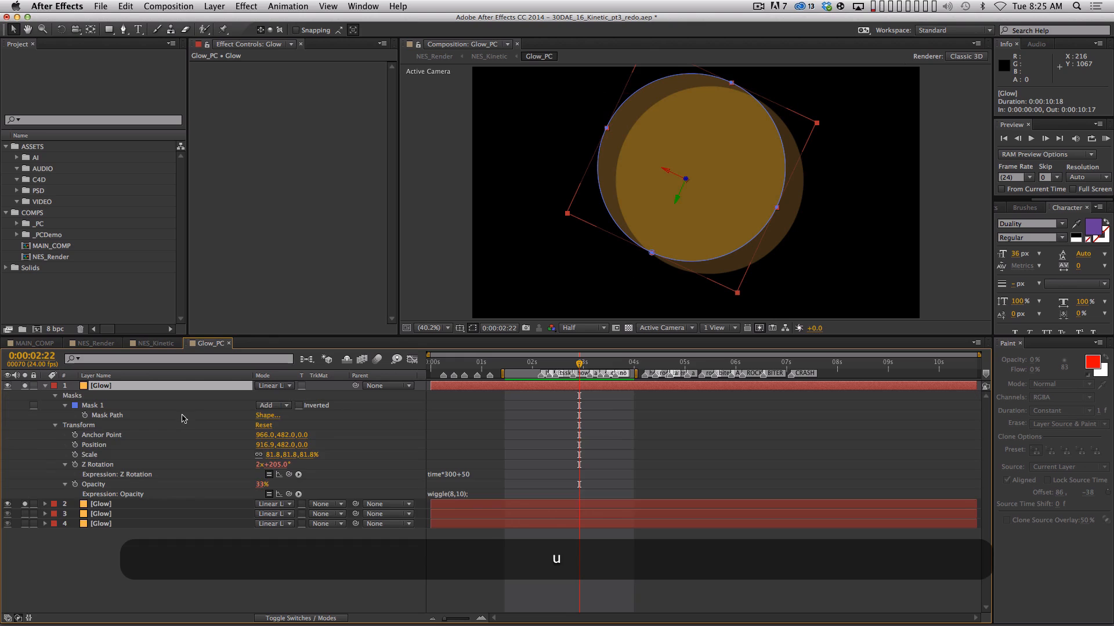
Inspect the topmost Glow layer's Opacity expression and its base opacity value without editing them
{"action": "left_click", "coordinate": [472, 493]}
{"action": "left_click", "coordinate": [445, 536]}
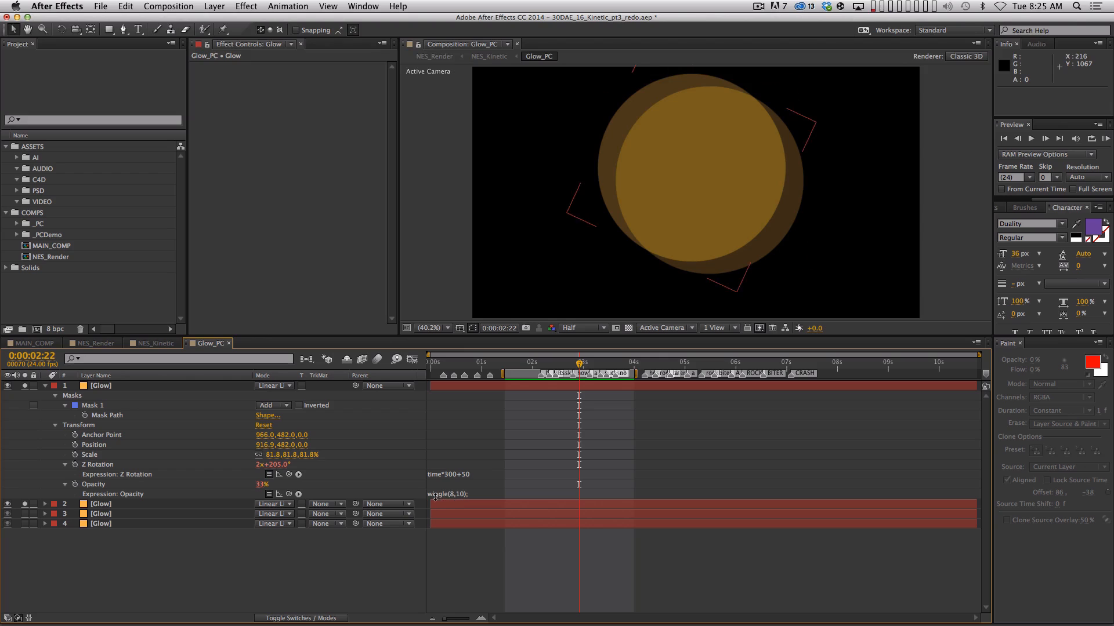
{"action": "left_click", "coordinate": [264, 484]}
{"action": "key", "text": "Return"}
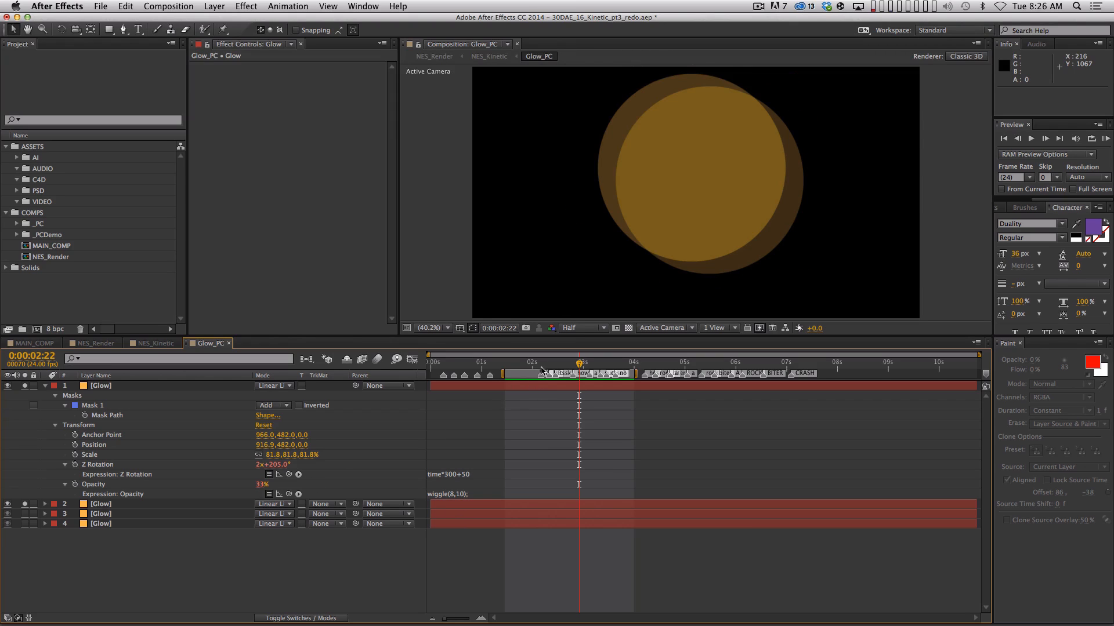
Scrub between about 0:00:01:18 and 0:00:02:03 and RAM preview the two soloed circles to examine the wiggling opacity
{"action": "left_click_drag", "start_coordinate": [554, 365], "coordinate": [519, 365]}
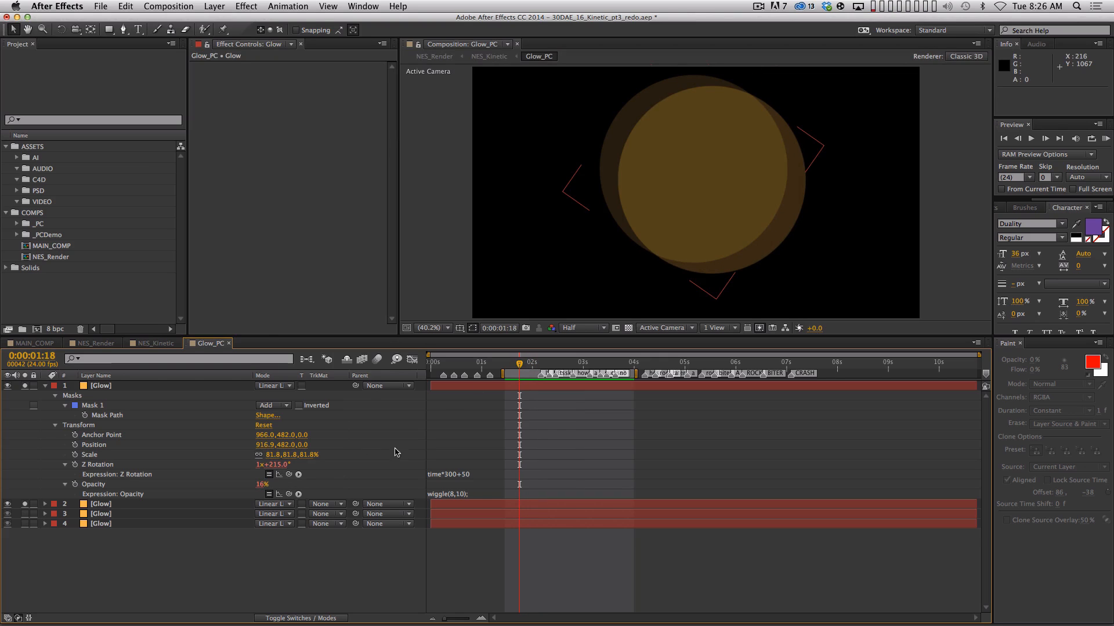
{"action": "mouse_move", "coordinate": [519, 364]}
{"action": "left_mouse_down"}
{"action": "mouse_move", "coordinate": [469, 364]}
{"action": "mouse_move", "coordinate": [535, 366]}
{"action": "left_mouse_up"}
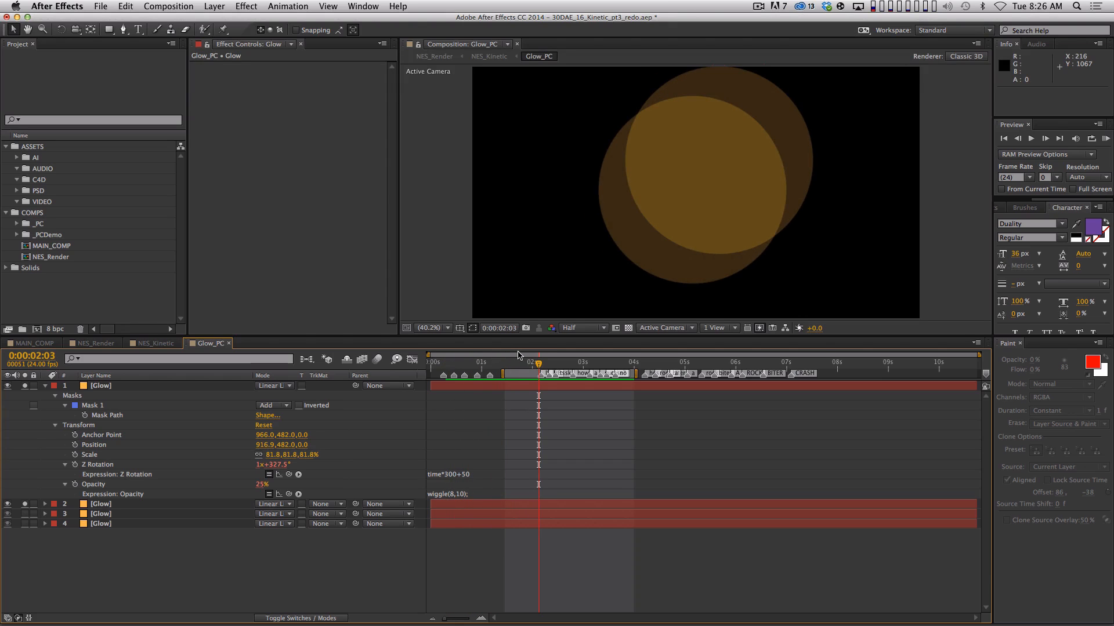
{"action": "key", "text": "KP_0"}
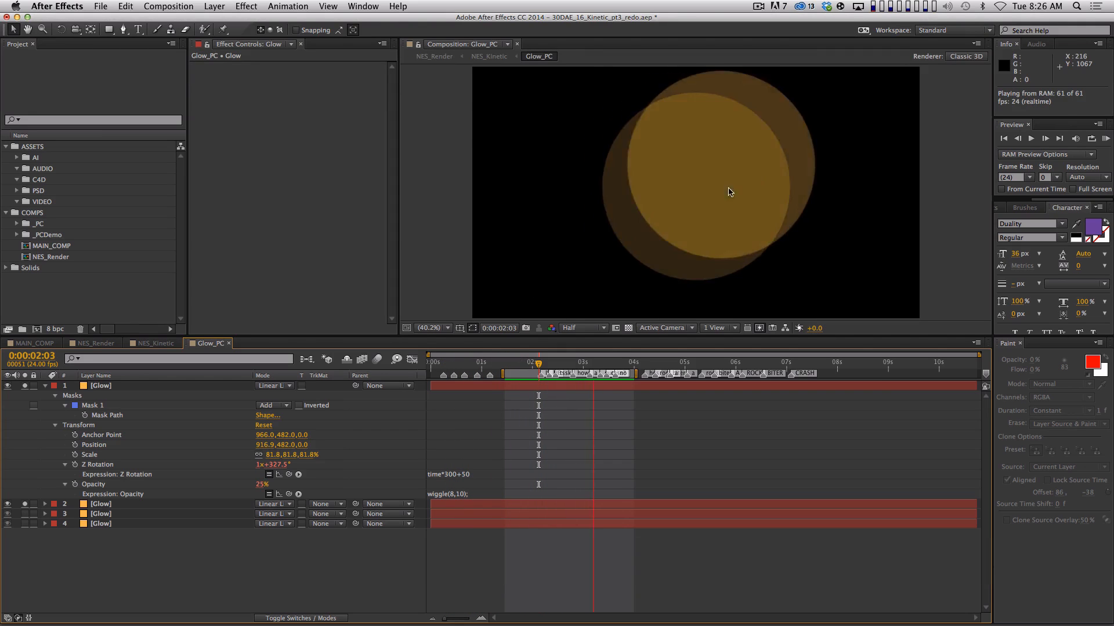
{"action": "key", "text": "space"}
{"action": "left_click", "coordinate": [454, 494]}
{"action": "key", "text": "KP_Enter"}
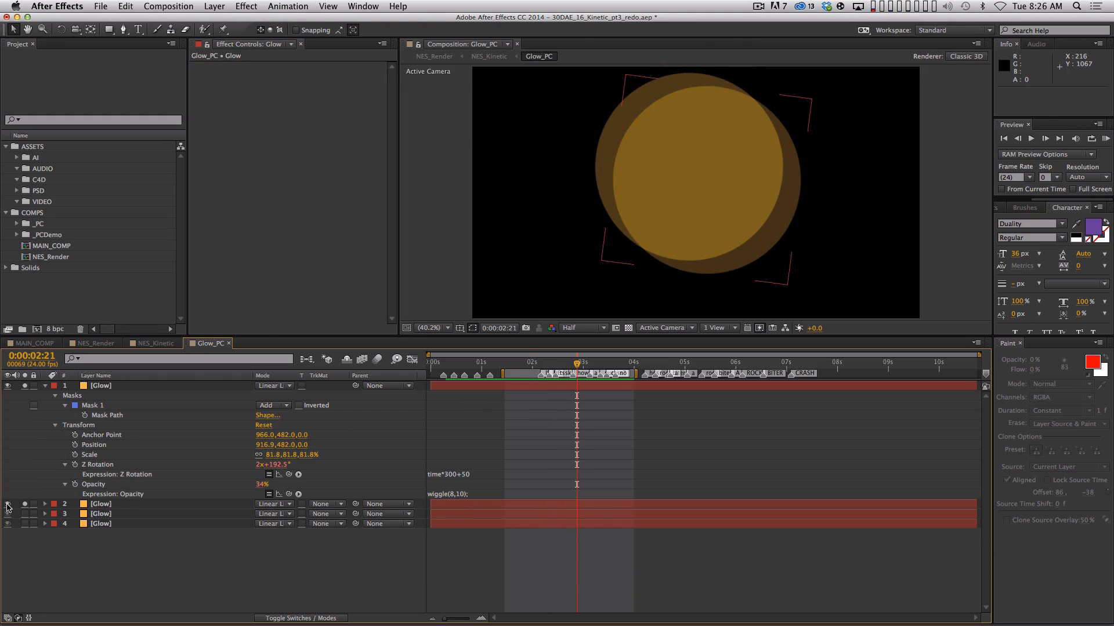
Hide the second Glow layer and RAM preview the topmost one with its Opacity expression changed to wiggle(1,10)
{"action": "left_click", "coordinate": [10, 504]}
{"action": "left_click", "coordinate": [458, 494]}
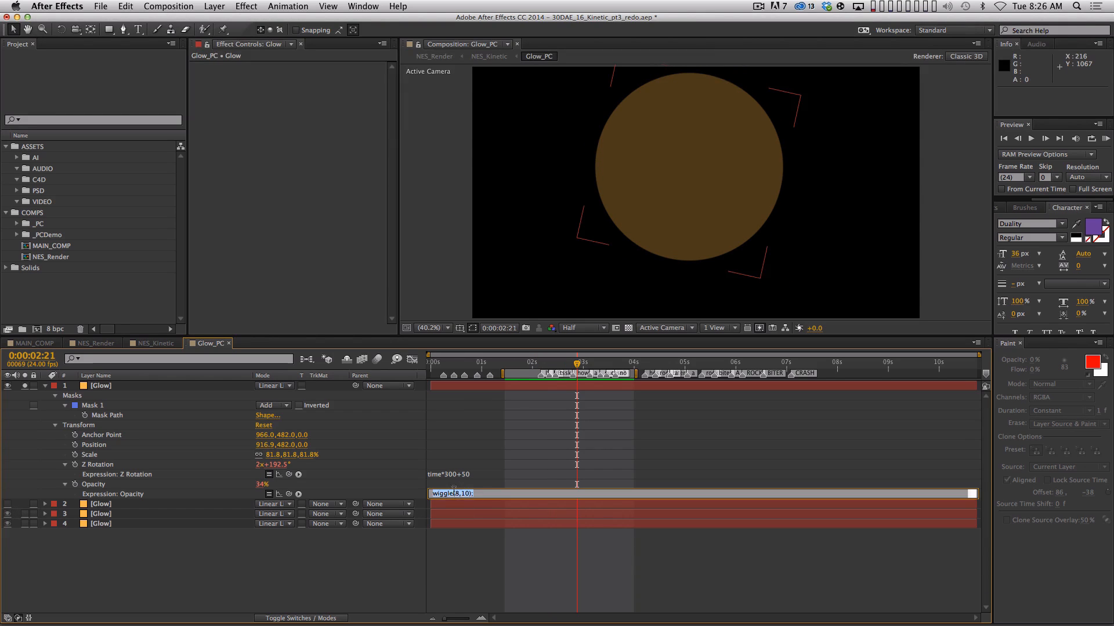
{"action": "left_click", "coordinate": [457, 493]}
{"action": "key", "text": "BackSpace"}
{"action": "type", "text": "1"}
{"action": "key", "text": "KP_Enter"}
{"action": "key", "text": "KP_0"}
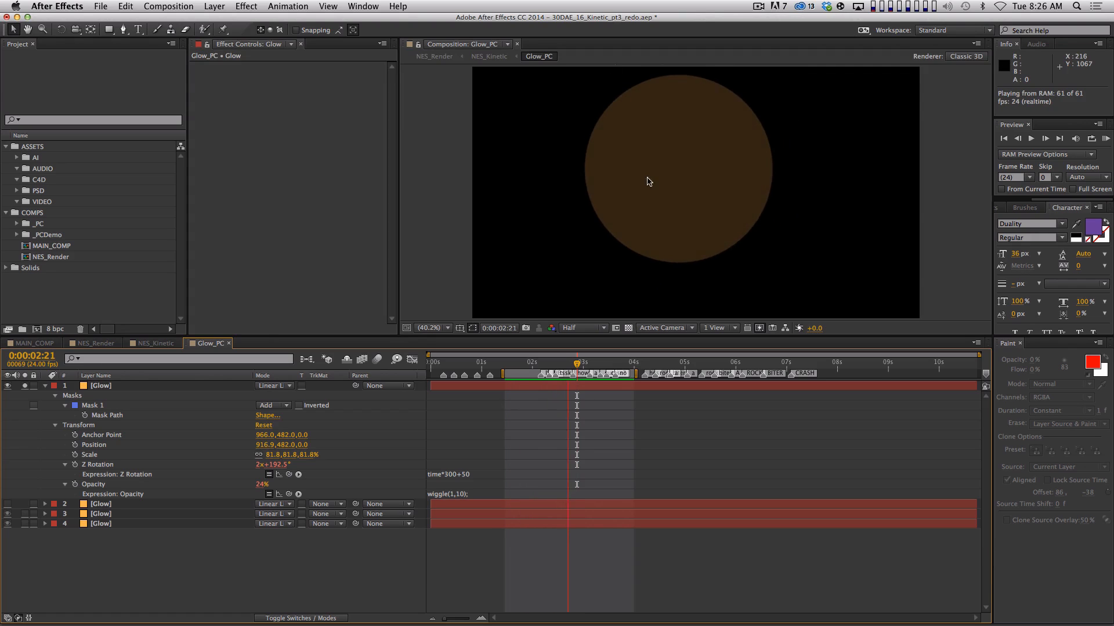
{"action": "key", "text": "space"}
Change the topmost Glow layer's Opacity expression to wiggle(24,10) and RAM preview the flicker
{"action": "left_click", "coordinate": [457, 494]}
{"action": "left_click", "coordinate": [457, 493]}
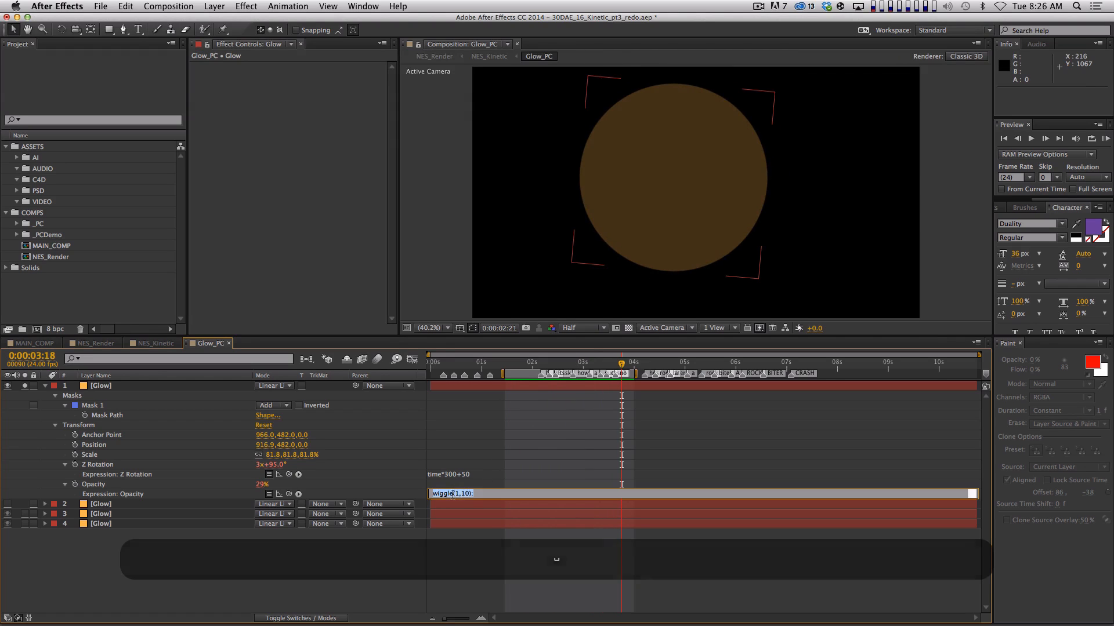
{"action": "key", "text": "BackSpace"}
{"action": "type", "text": "24"}
{"action": "key", "text": "KP_Enter"}
{"action": "key", "text": "KP_0"}
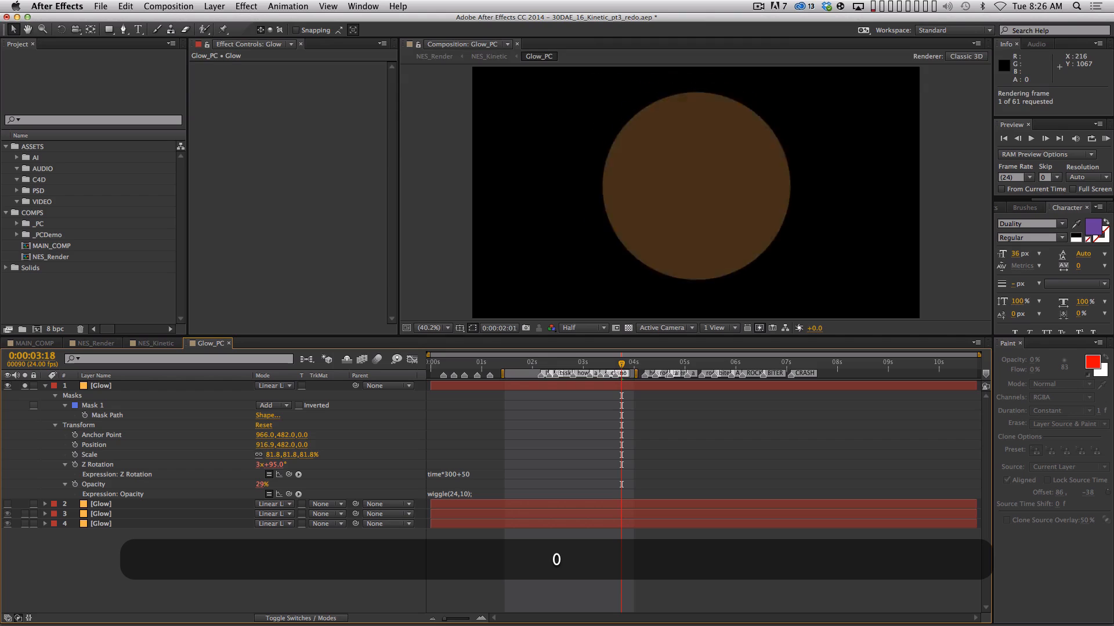
{"action": "key", "text": "space"}
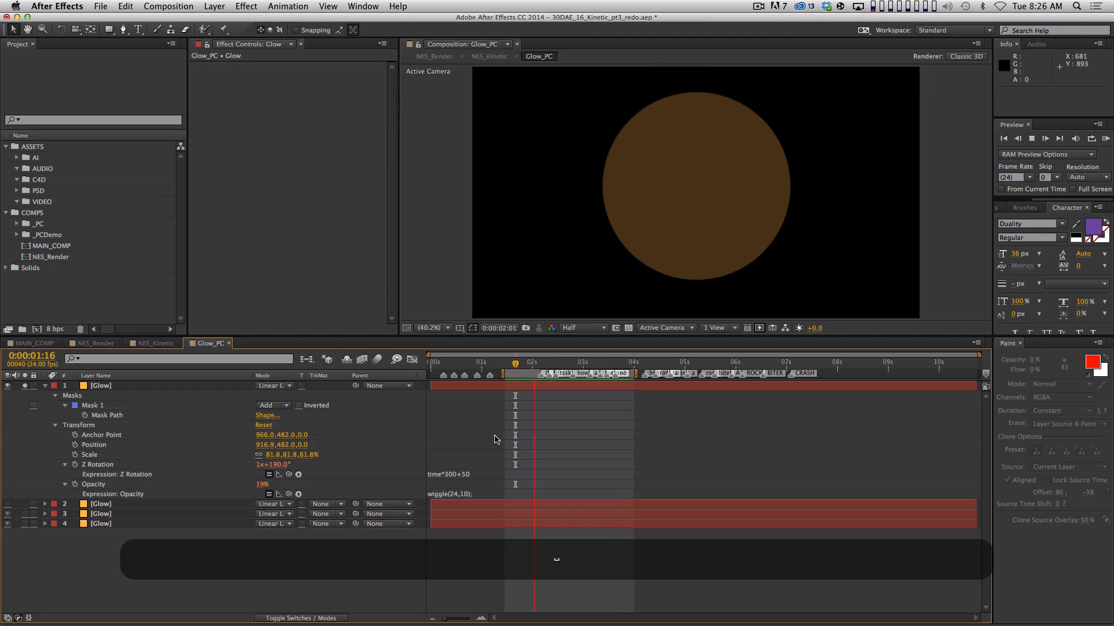
Set the topmost Glow layer's Opacity expression back to wiggle(8,10) and RAM preview it
{"action": "left_click", "coordinate": [457, 494]}
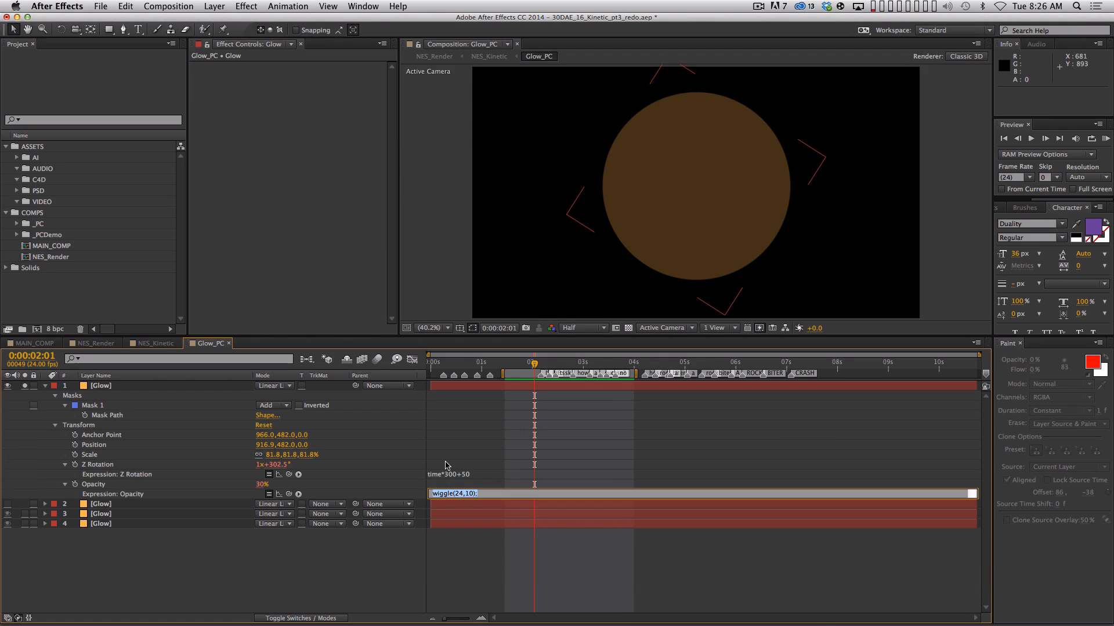
{"action": "double_click", "coordinate": [460, 493]}
{"action": "key", "text": "BackSpace"}
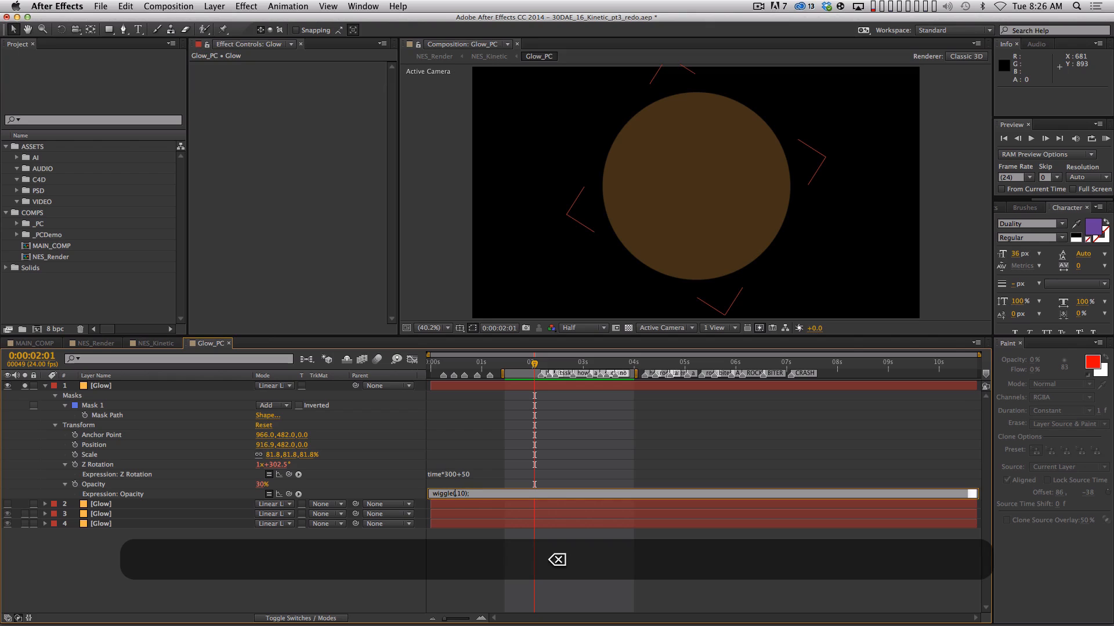
{"action": "key", "text": "KP_Enter"}
{"action": "key", "text": "KP_0"}
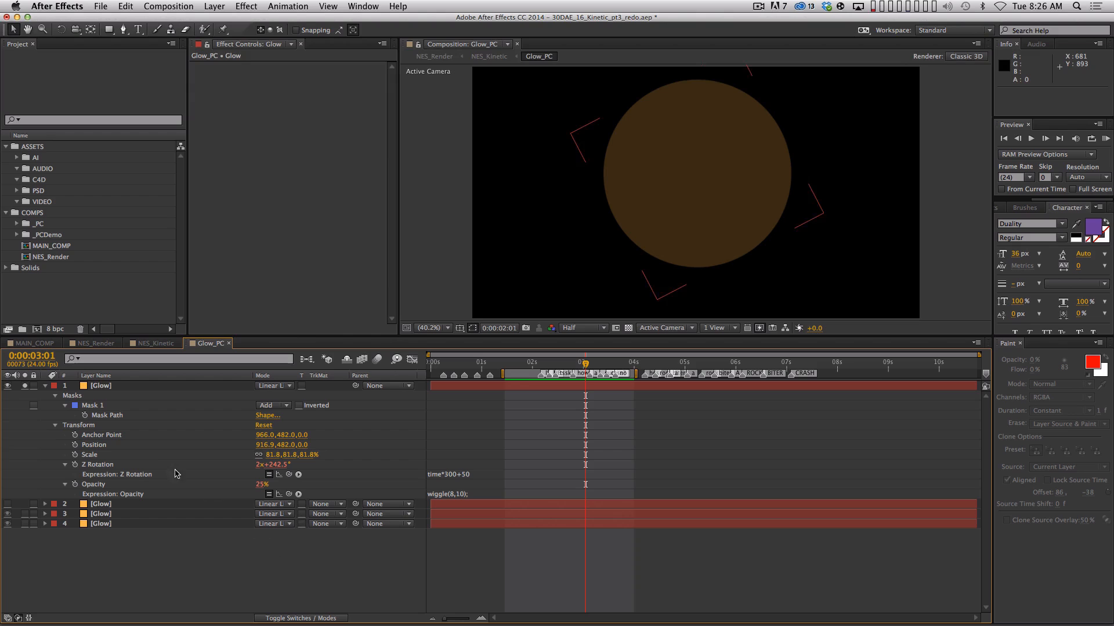
Turn off the topmost Glow layer's solo with the second layer shown again, and RAM preview all four circles together
{"action": "left_click", "coordinate": [25, 385]}
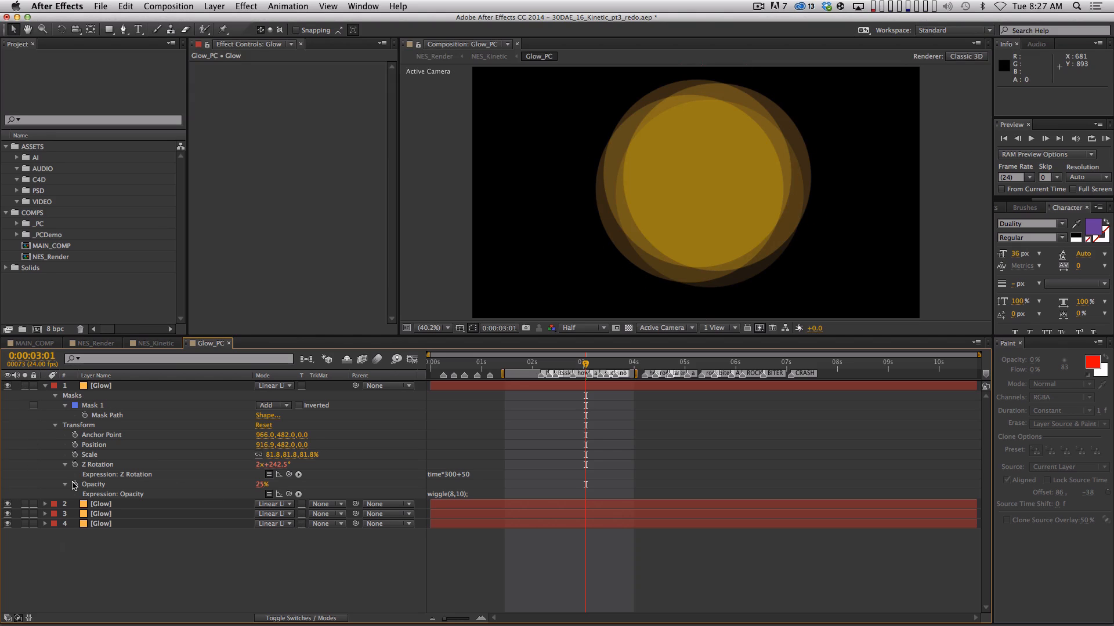
{"action": "key", "text": "KP_0"}
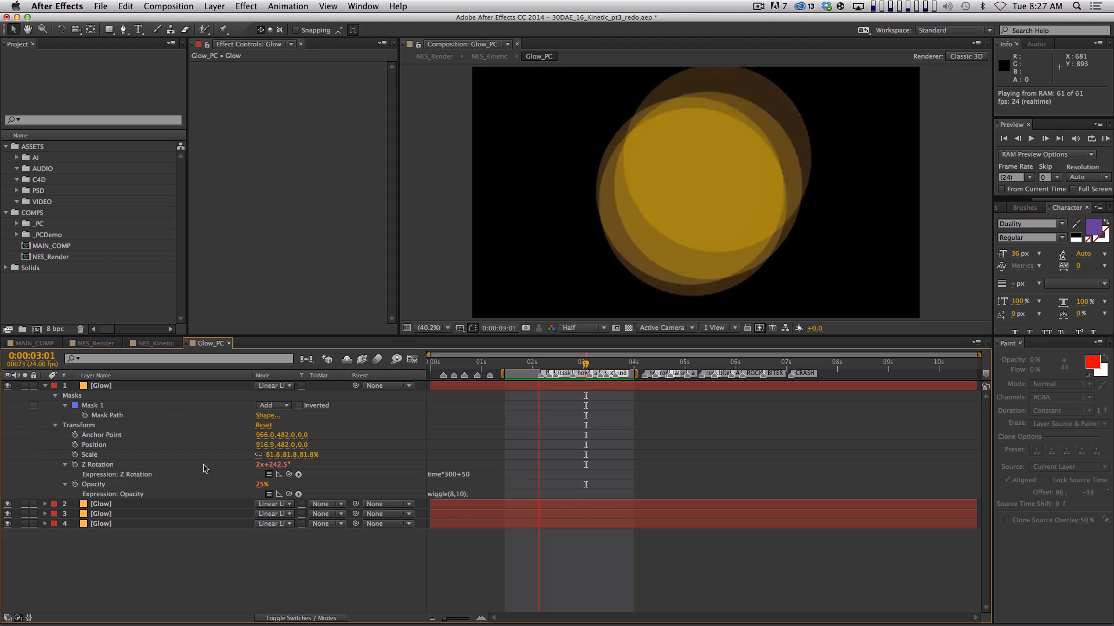
{"action": "key", "text": "space"}
Check the blending mode options of the topmost Glow layer without changing the mode
{"action": "left_click", "coordinate": [279, 385]}
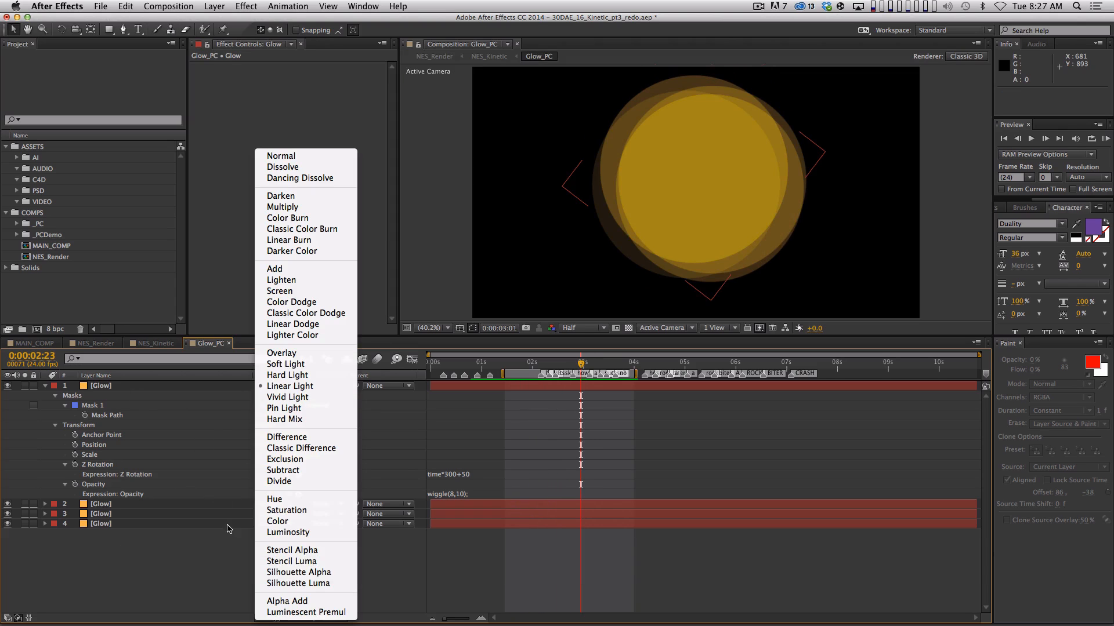
{"action": "left_click", "coordinate": [207, 554]}
{"action": "left_click", "coordinate": [279, 386]}
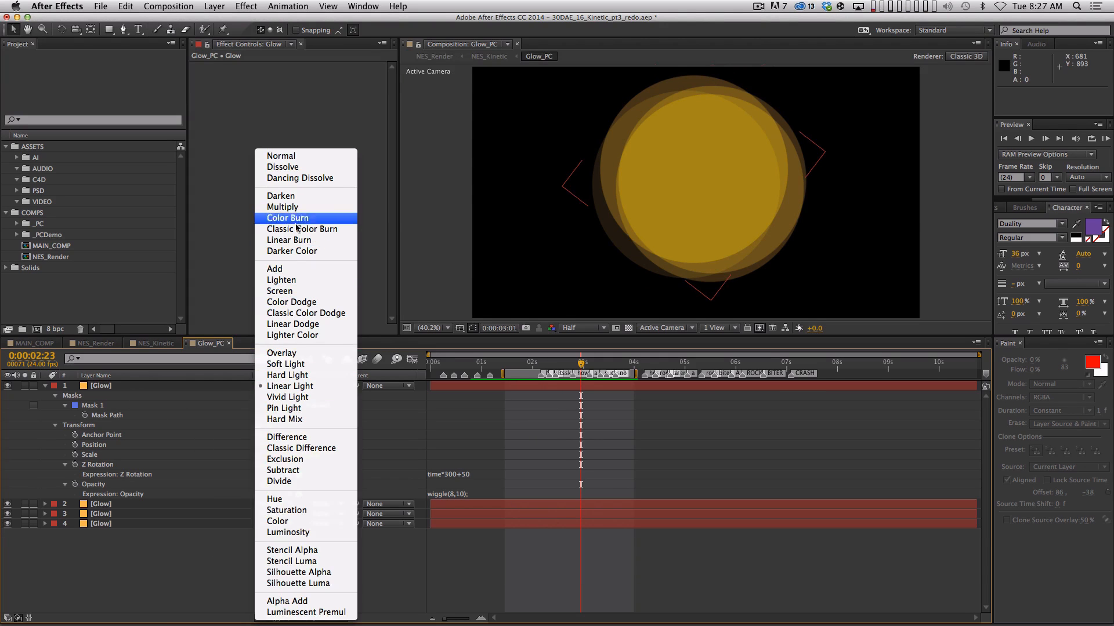
{"action": "left_click", "coordinate": [189, 566]}
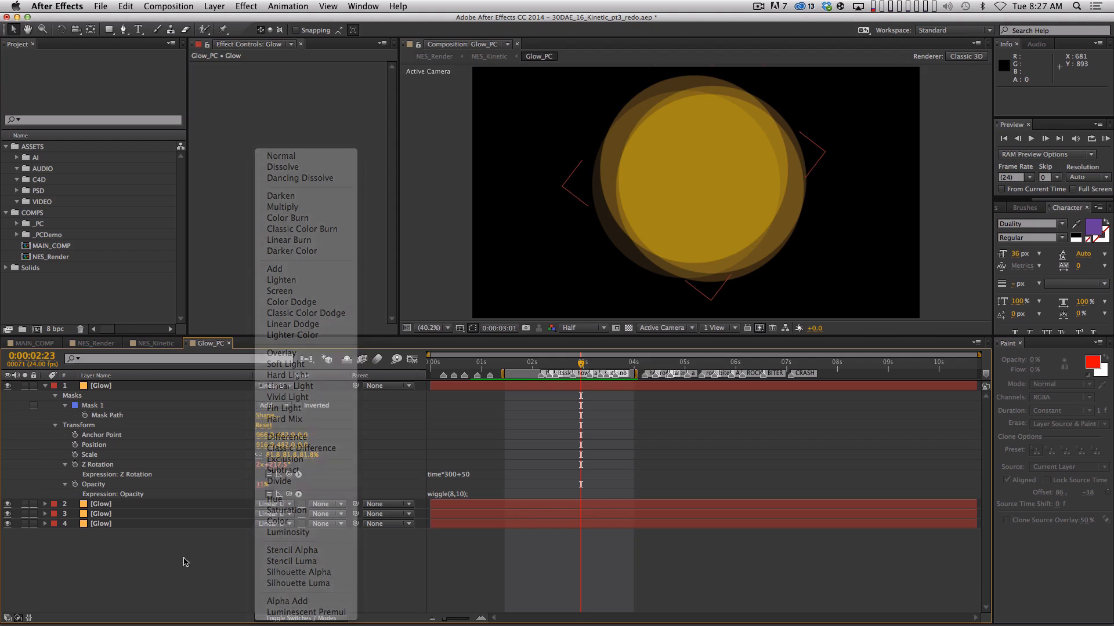
Collapse the topmost Glow layer, select all four Glow layers, and set their blending mode to Normal
{"action": "left_click", "coordinate": [48, 387]}
{"action": "left_click", "coordinate": [46, 387]}
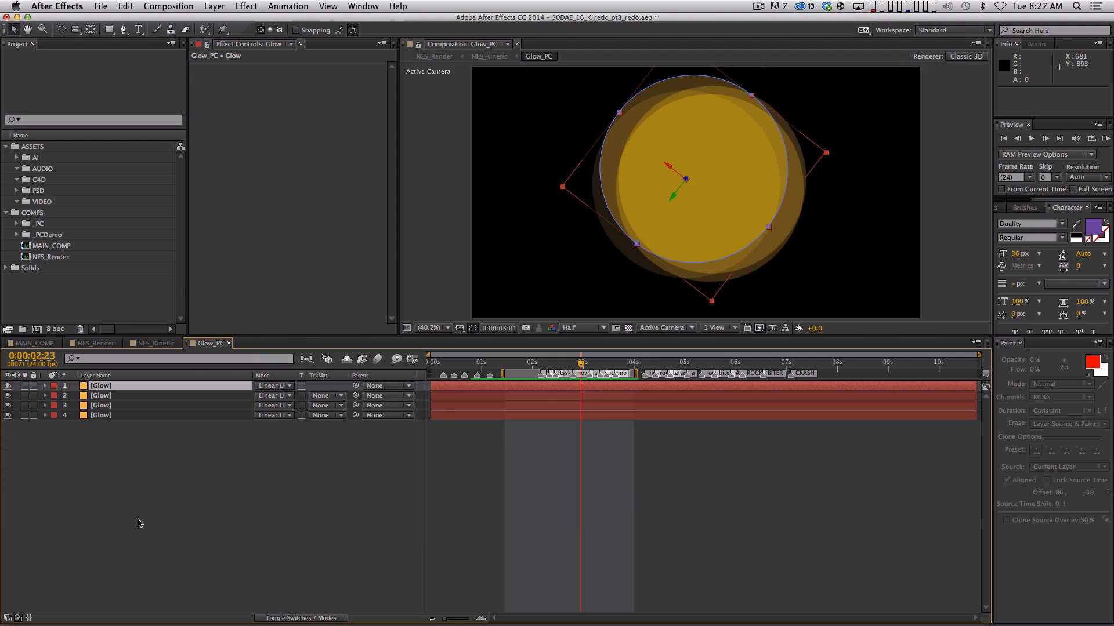
{"action": "left_click_drag", "start_coordinate": [139, 522], "coordinate": [142, 345]}
{"action": "left_click", "coordinate": [279, 386]}
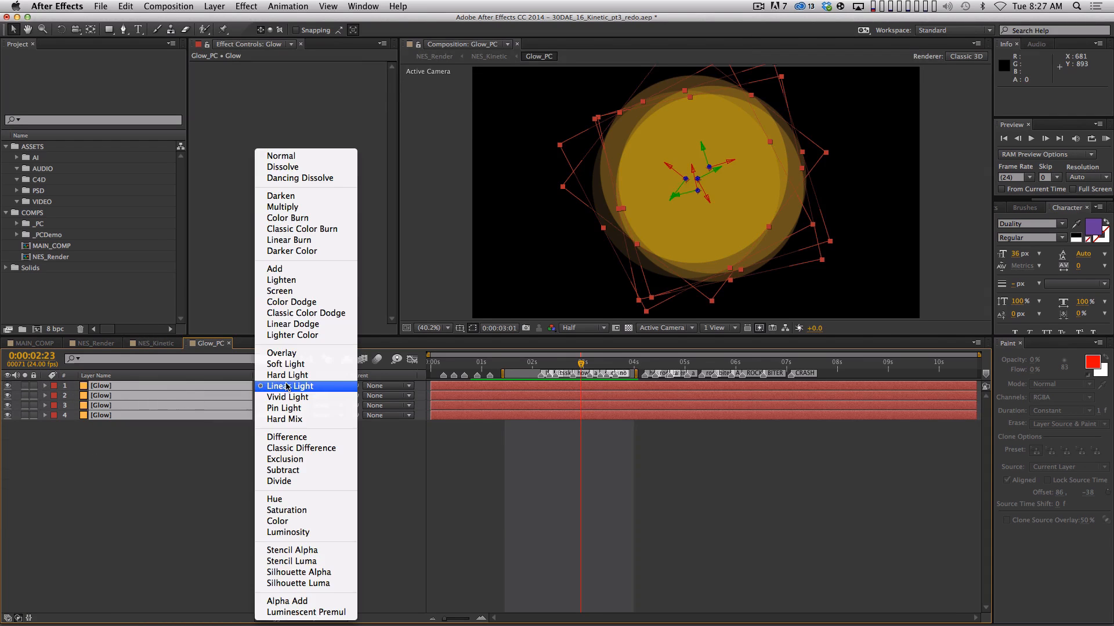
{"action": "left_click", "coordinate": [306, 158]}
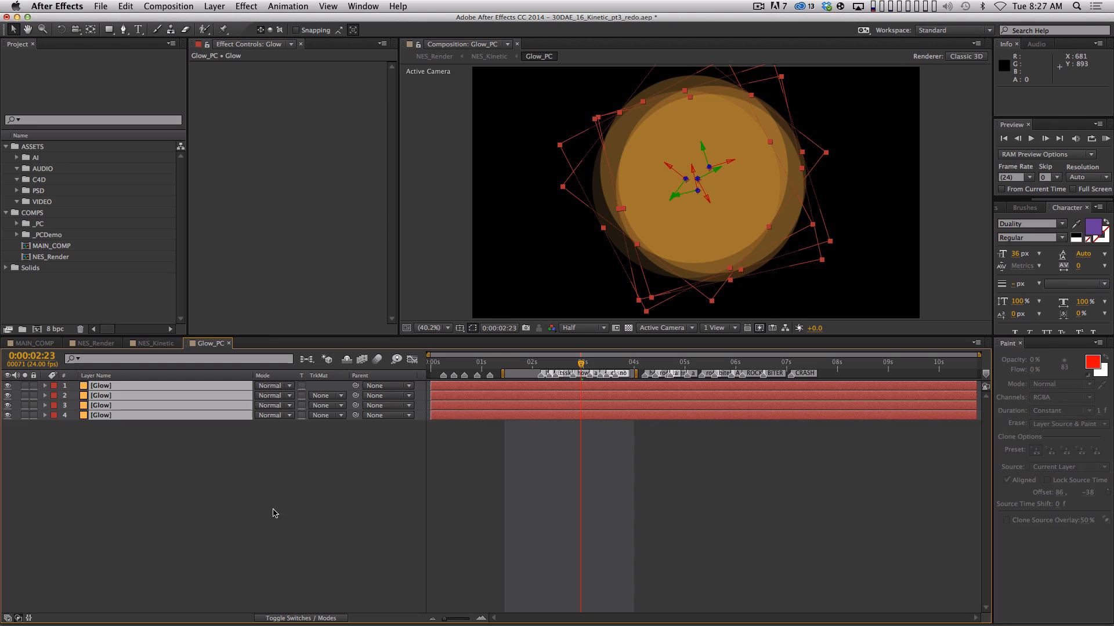
Try the Add, Lighten and Soft Light blending modes on all four Glow layers, then set them to Add again
{"action": "left_click", "coordinate": [288, 387]}
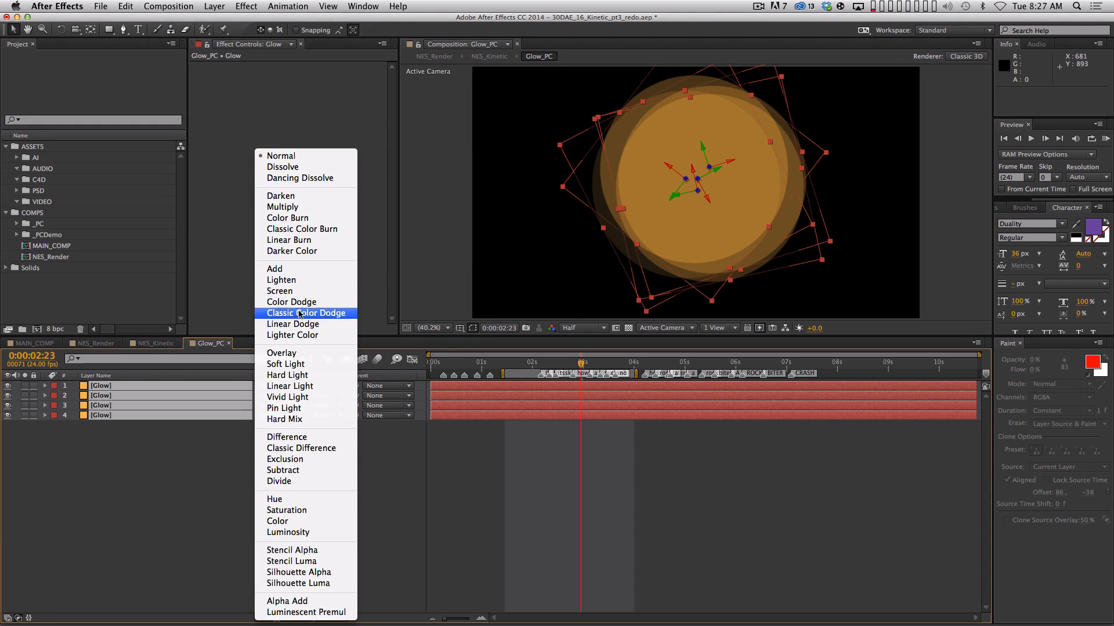
{"action": "left_click", "coordinate": [297, 271]}
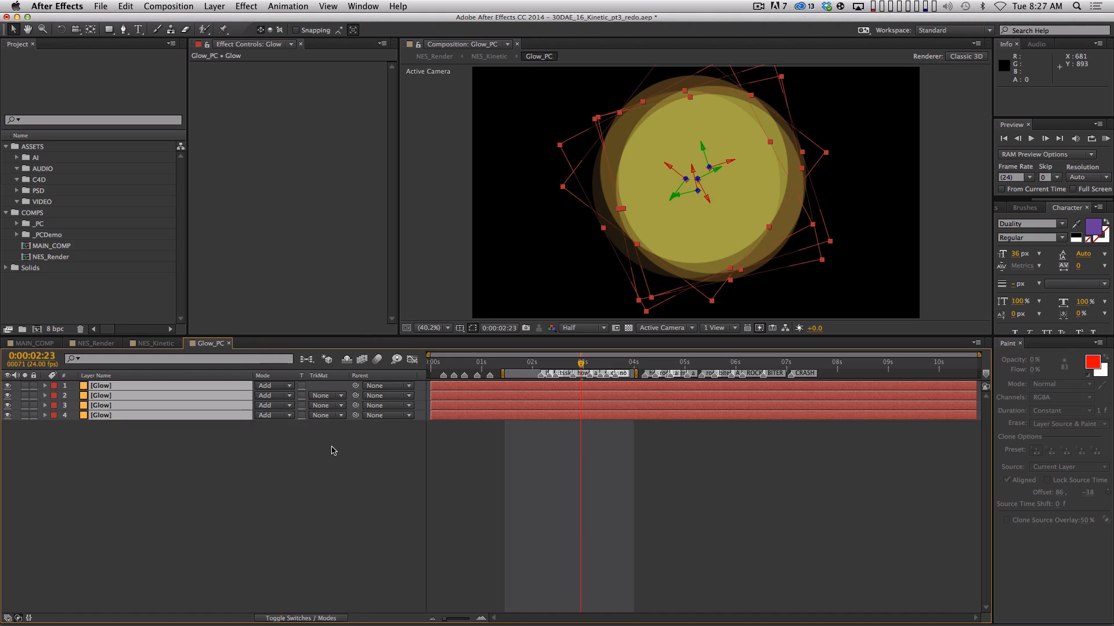
{"action": "left_click", "coordinate": [289, 396]}
{"action": "left_click", "coordinate": [296, 284]}
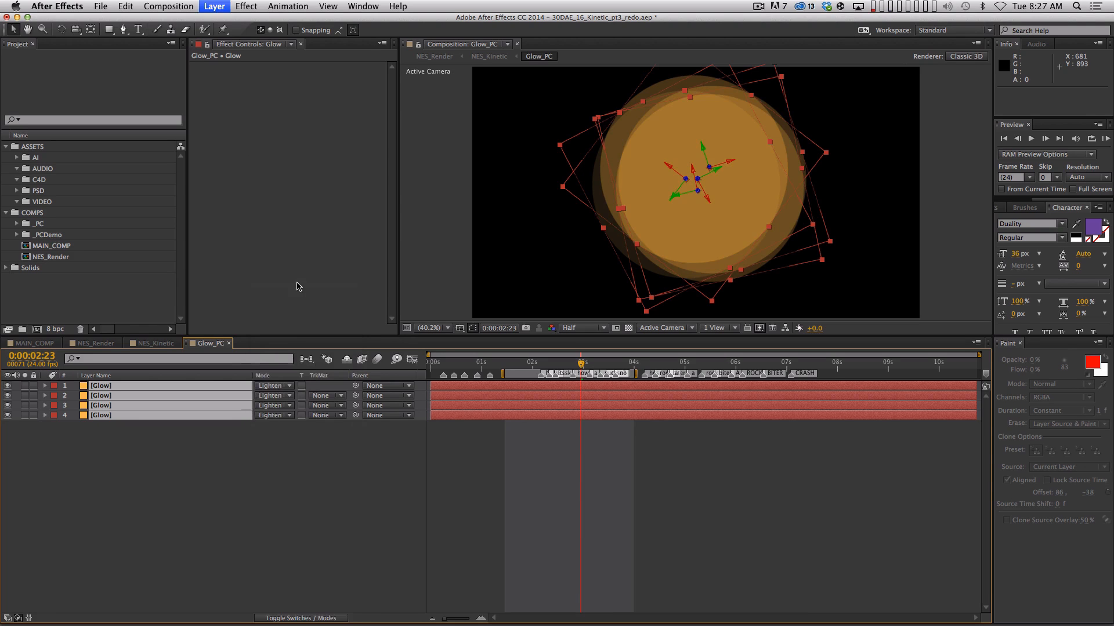
{"action": "left_click", "coordinate": [273, 387]}
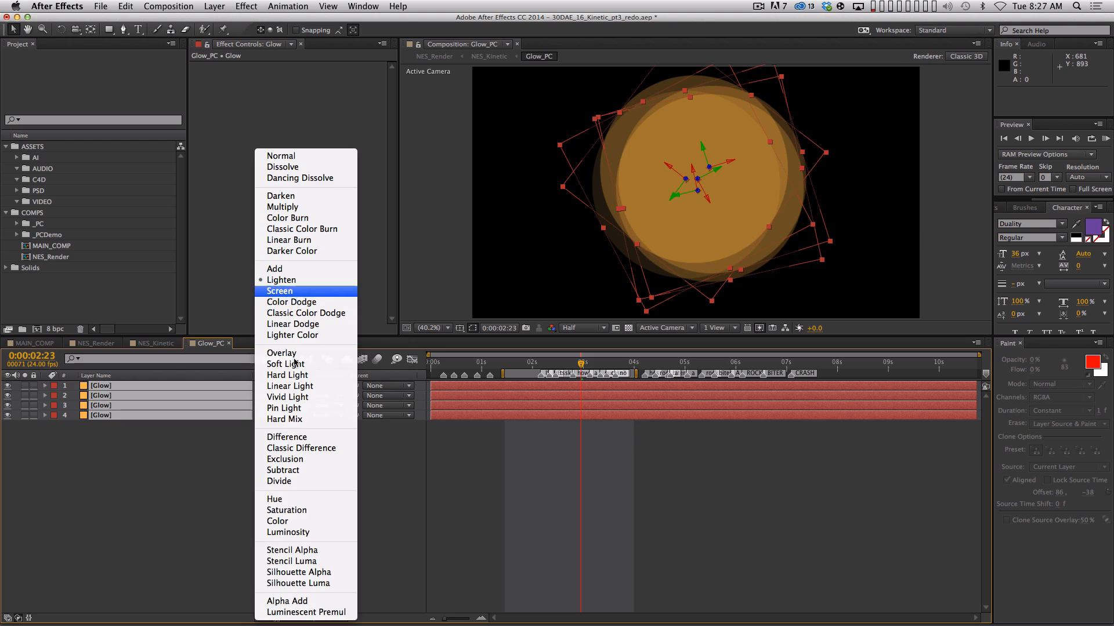
{"action": "left_click", "coordinate": [295, 362]}
{"action": "left_click", "coordinate": [289, 387]}
{"action": "left_click", "coordinate": [297, 270]}
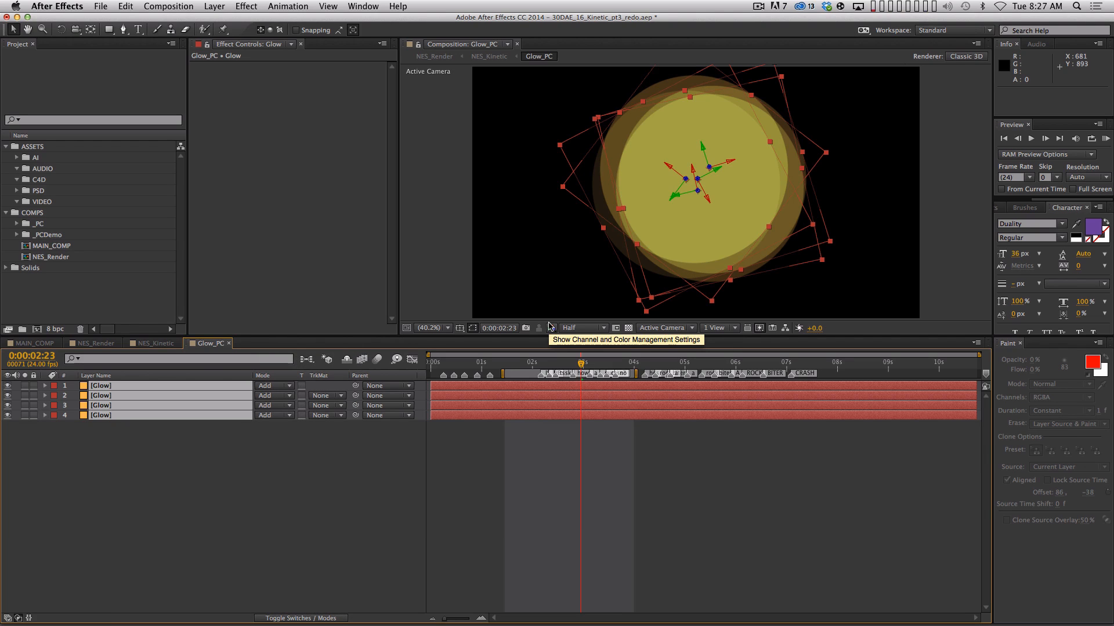
Cycle the four selected Glow layers forward through the blending modes, one at a time, until they reach Linear Light
{"action": "key", "text": "shift"}
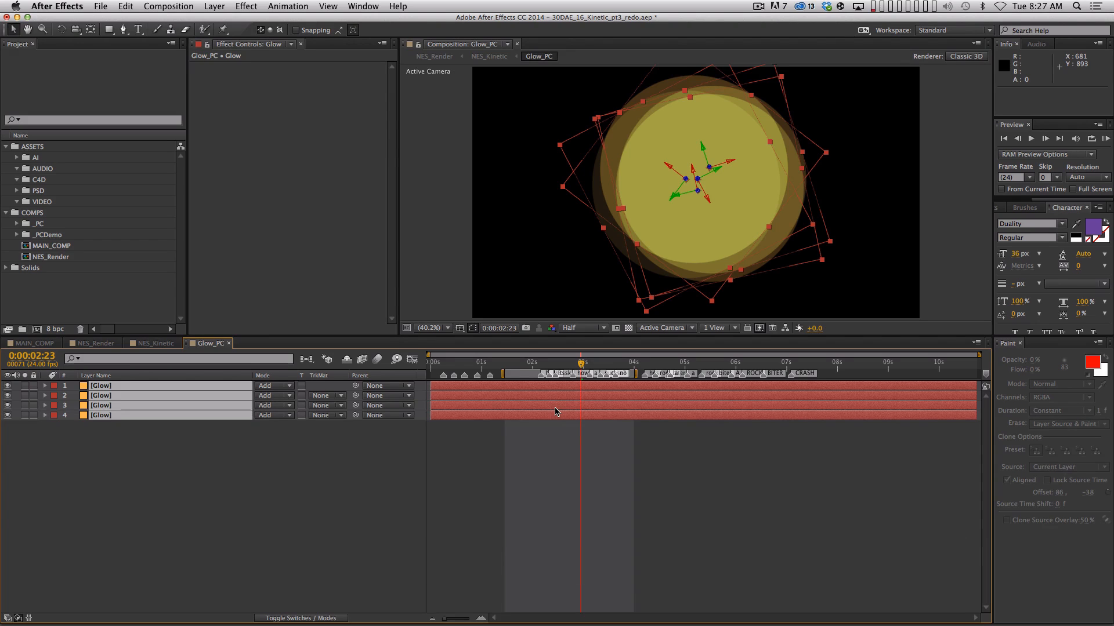
{"action": "key", "text": "shift+equal"}
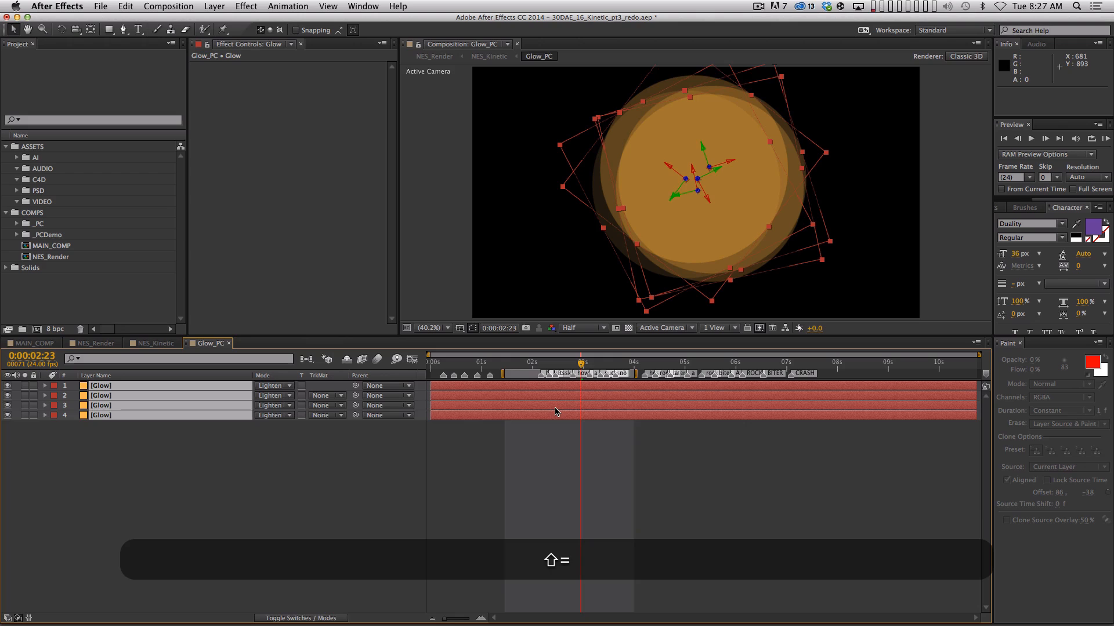
{"action": "key", "text": "shift+equal"}
{"action": "key", "text": "shift+equal"}
{"action": "key", "text": "shift+equal"}
{"action": "key", "text": "shift+equal"}
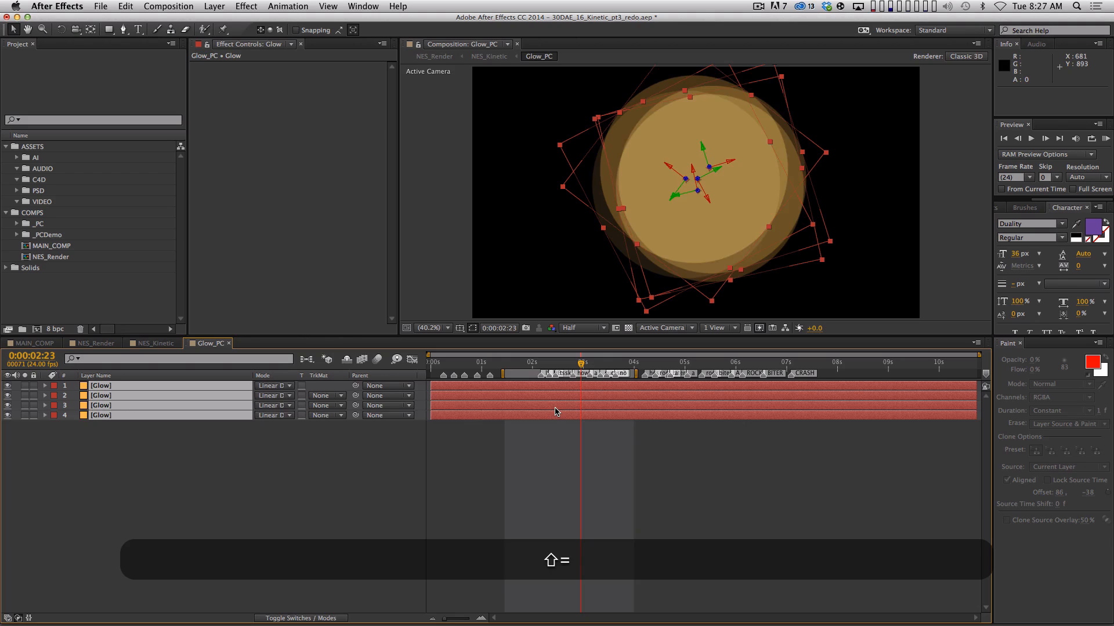
{"action": "key", "text": "shift+equal"}
{"action": "key", "text": "shift+equal"}
{"action": "key", "text": "shift+equal"}
{"action": "key", "text": "shift+equal"}
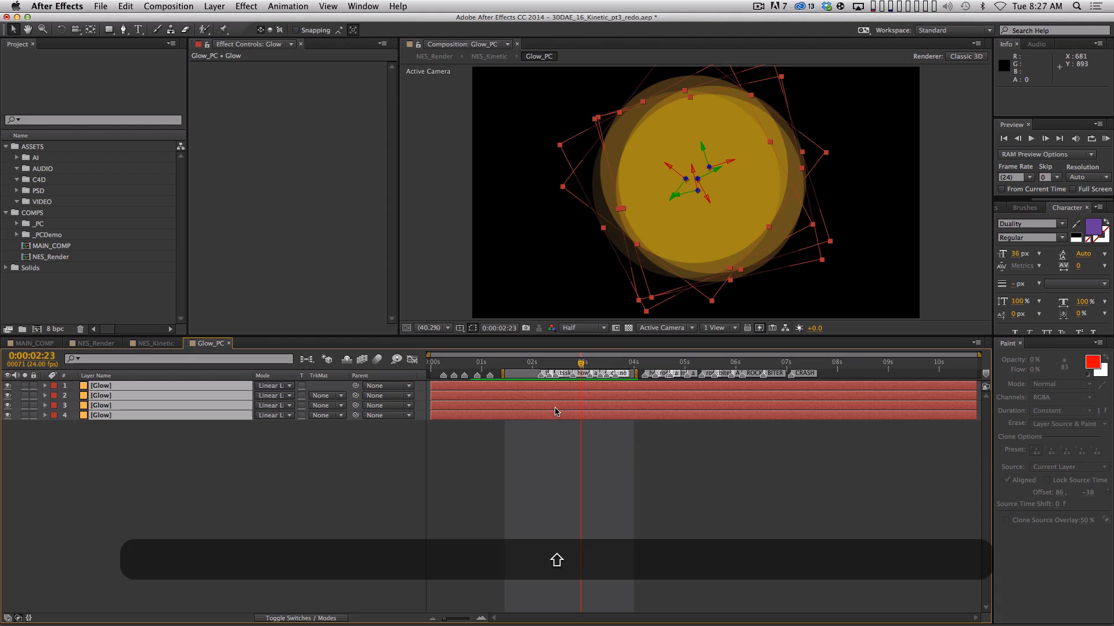
Deselect the Glow layers, play a RAM preview of the layered circles, and close the Glow_PC composition
{"action": "key", "text": "shift+equal"}
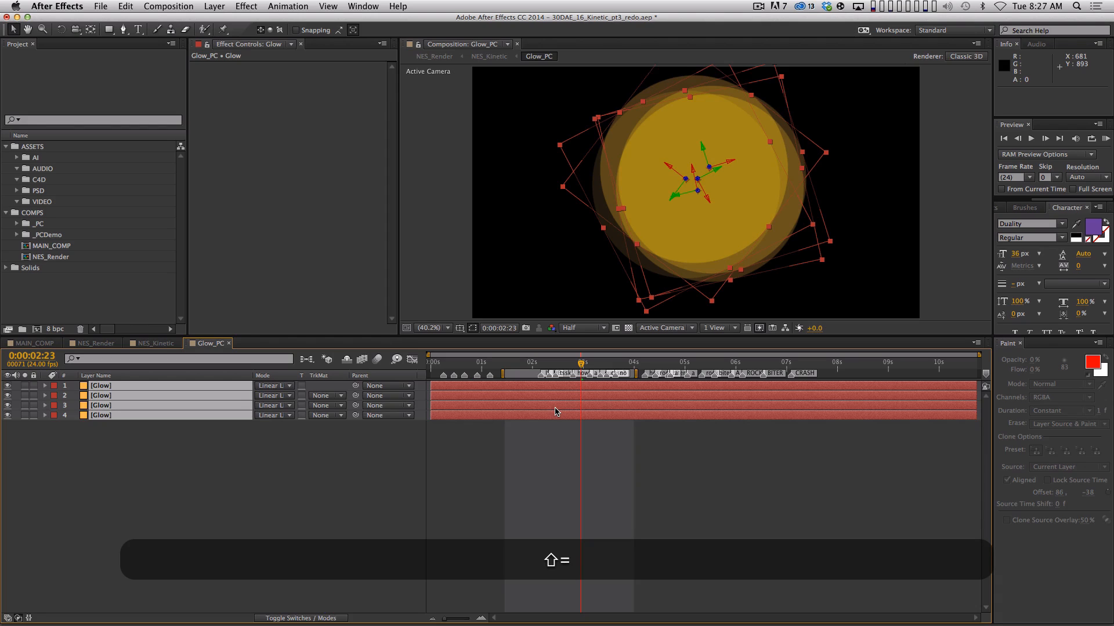
{"action": "left_click", "coordinate": [1078, 314]}
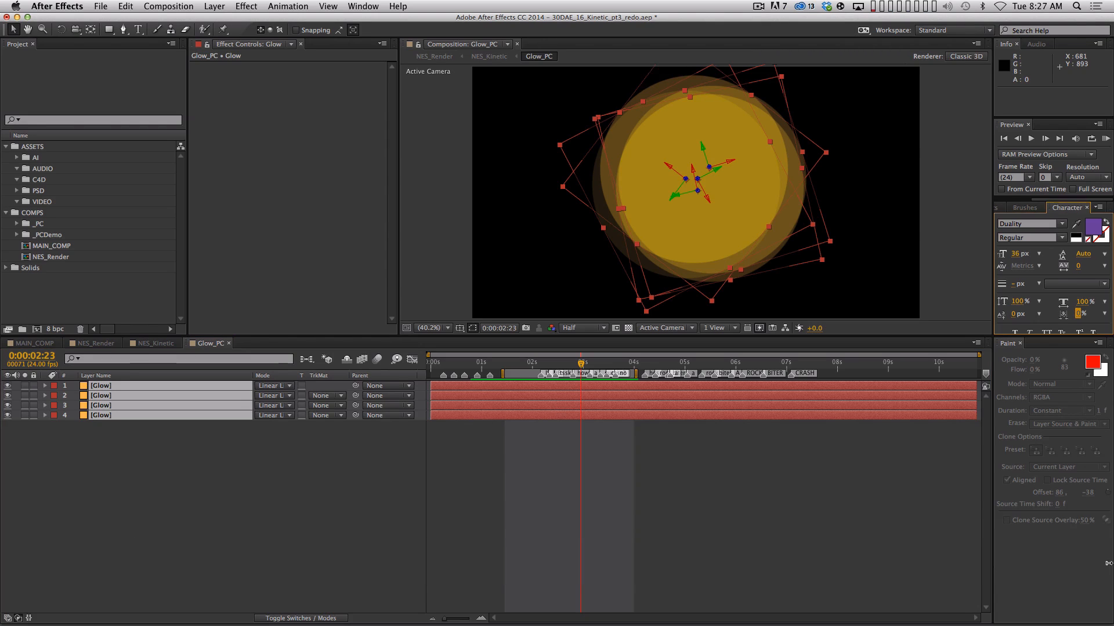
{"action": "left_click", "coordinate": [339, 529]}
{"action": "key", "text": "0"}
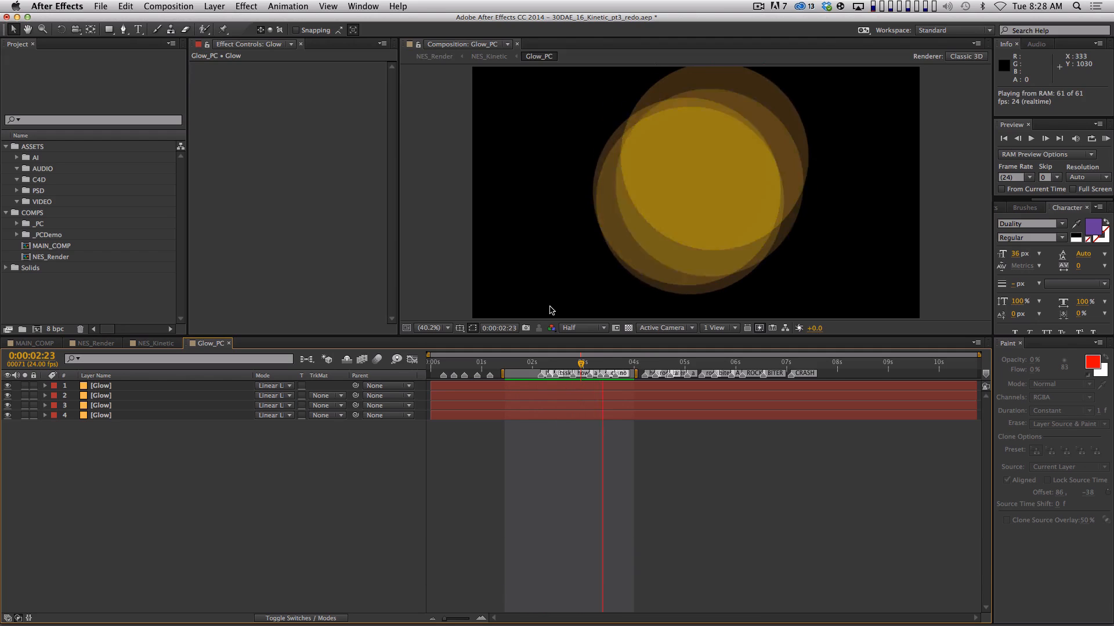
{"action": "key", "text": "space"}
{"action": "key", "text": "super+w"}
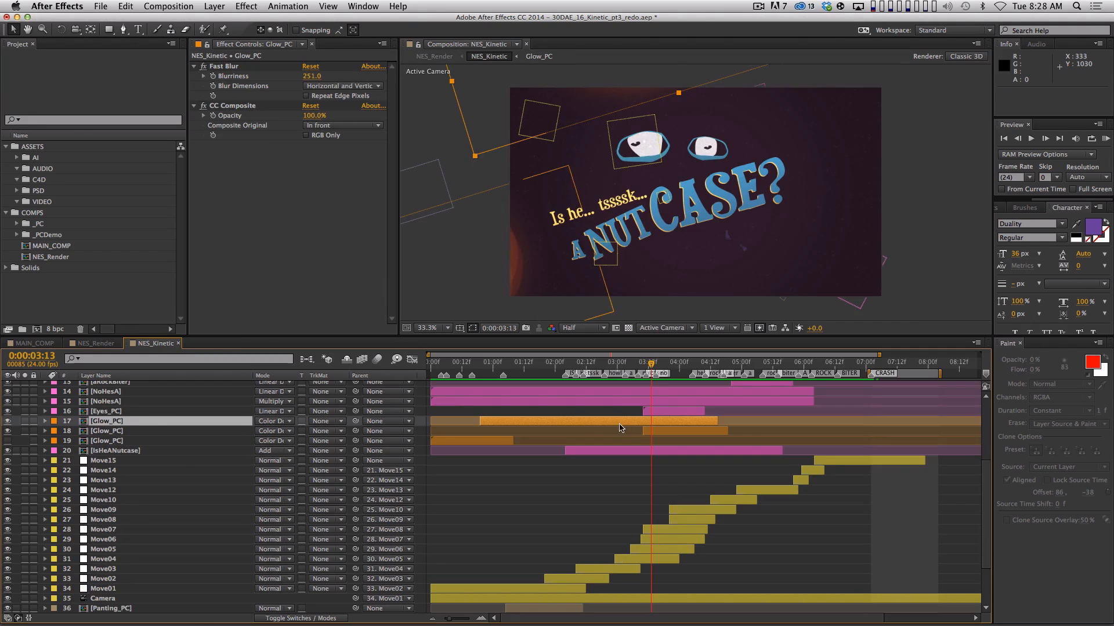
Move the playhead to 0:00:02:04 and solo the Glow_PC layer 17 in NES_Kinetic
{"action": "left_click", "coordinate": [25, 422]}
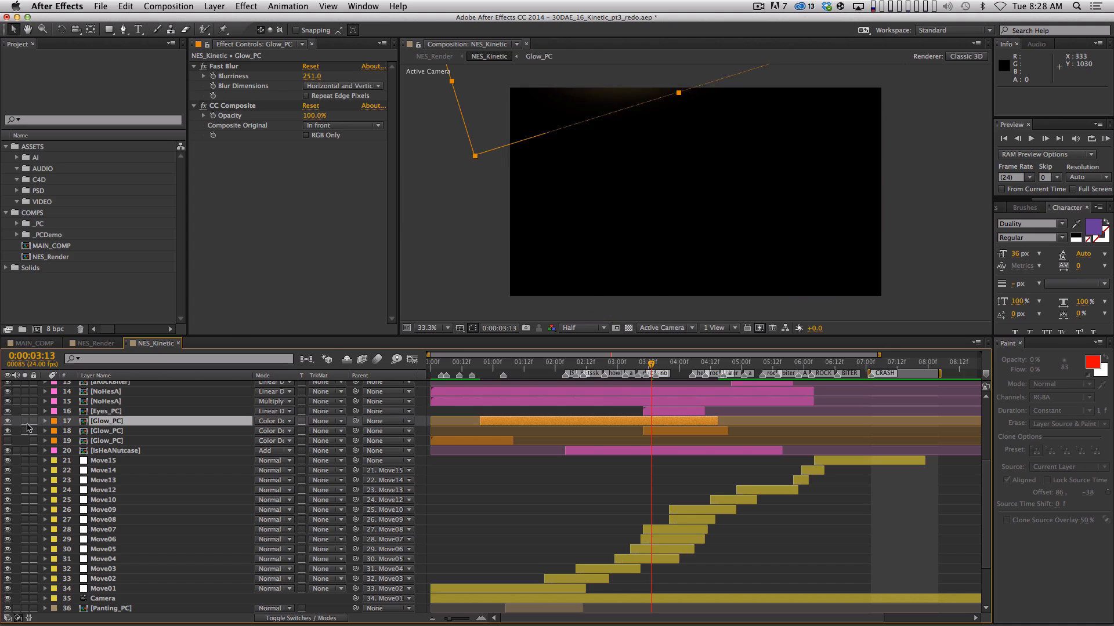
{"action": "left_click", "coordinate": [25, 422]}
{"action": "left_click_drag", "start_coordinate": [596, 365], "coordinate": [566, 361]}
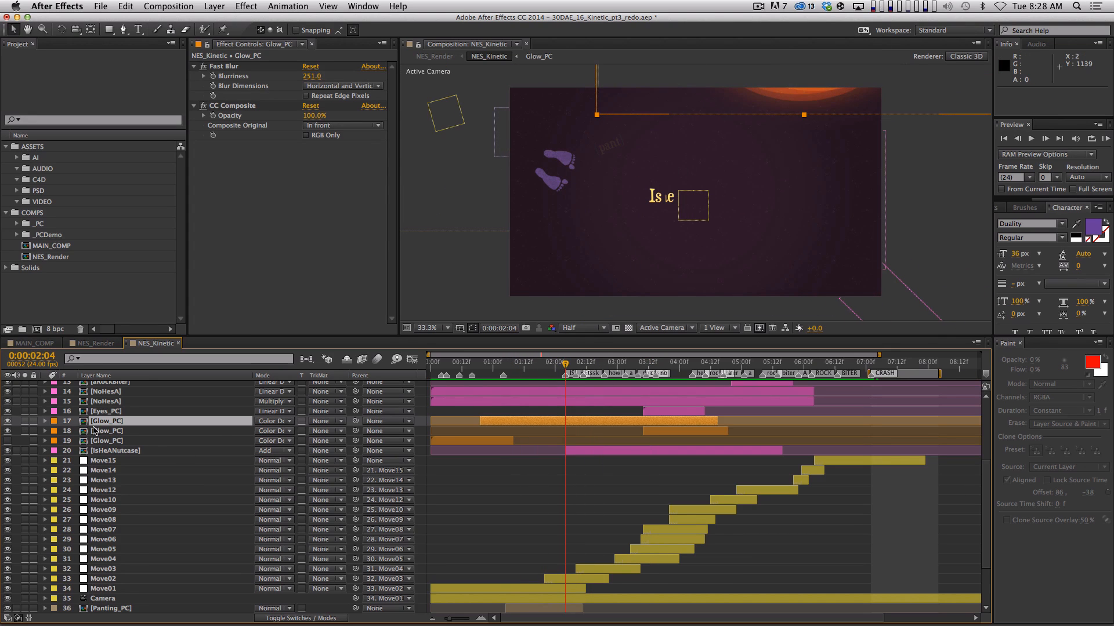
{"action": "left_click", "coordinate": [25, 421]}
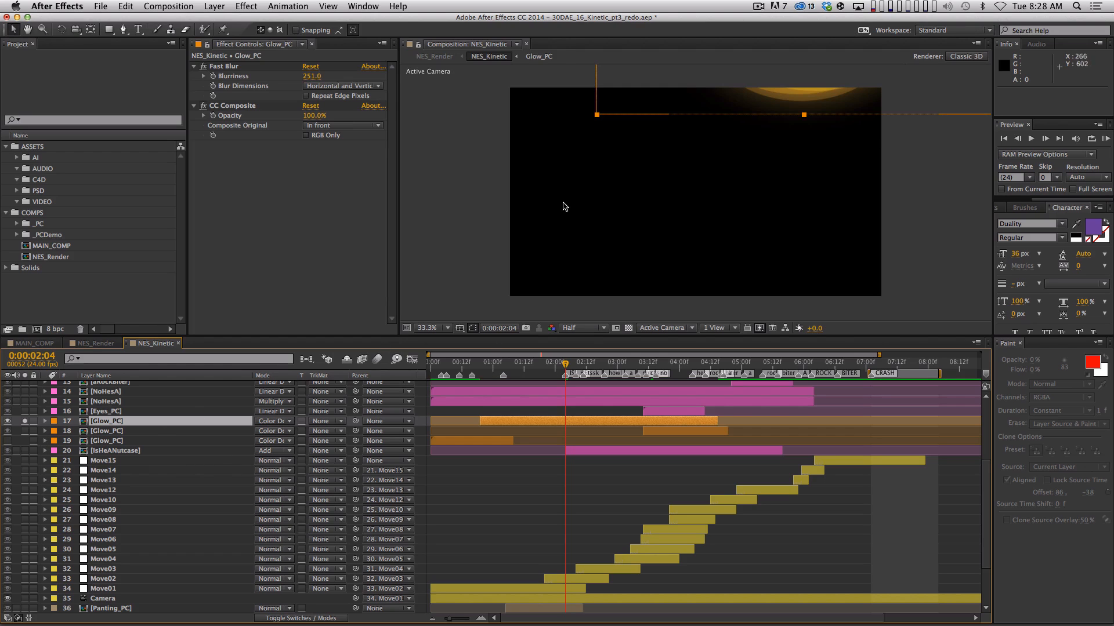
Compare the soloed glow with Fast Blur and CC Composite off and on, then turn off the layer's solo
{"action": "left_click", "coordinate": [195, 66]}
{"action": "left_click", "coordinate": [194, 76]}
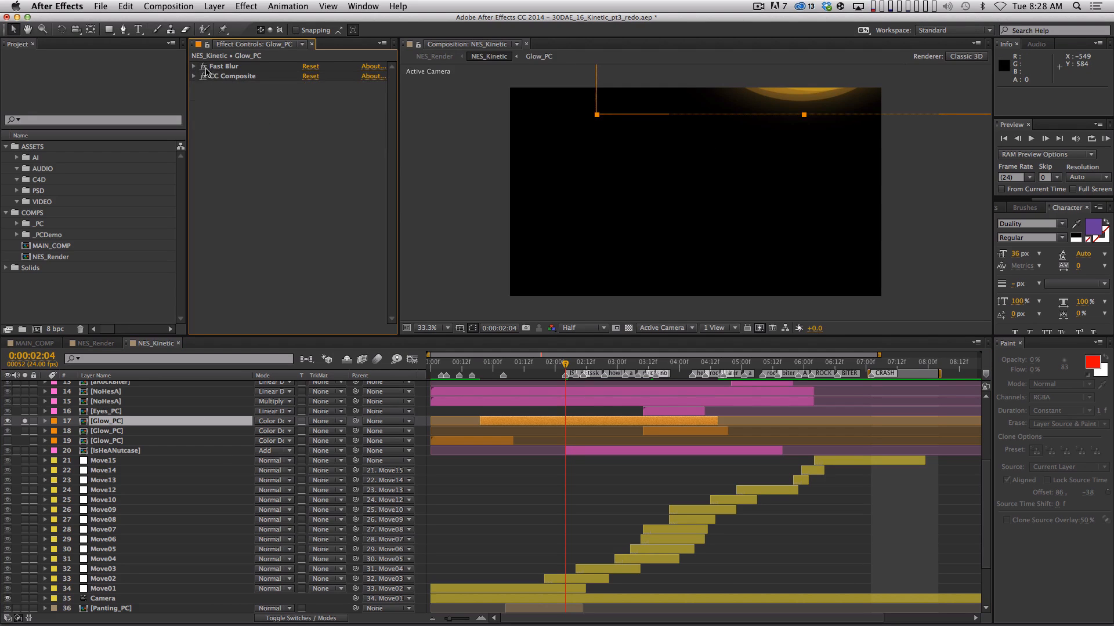
{"action": "left_click_drag", "start_coordinate": [204, 67], "coordinate": [204, 77]}
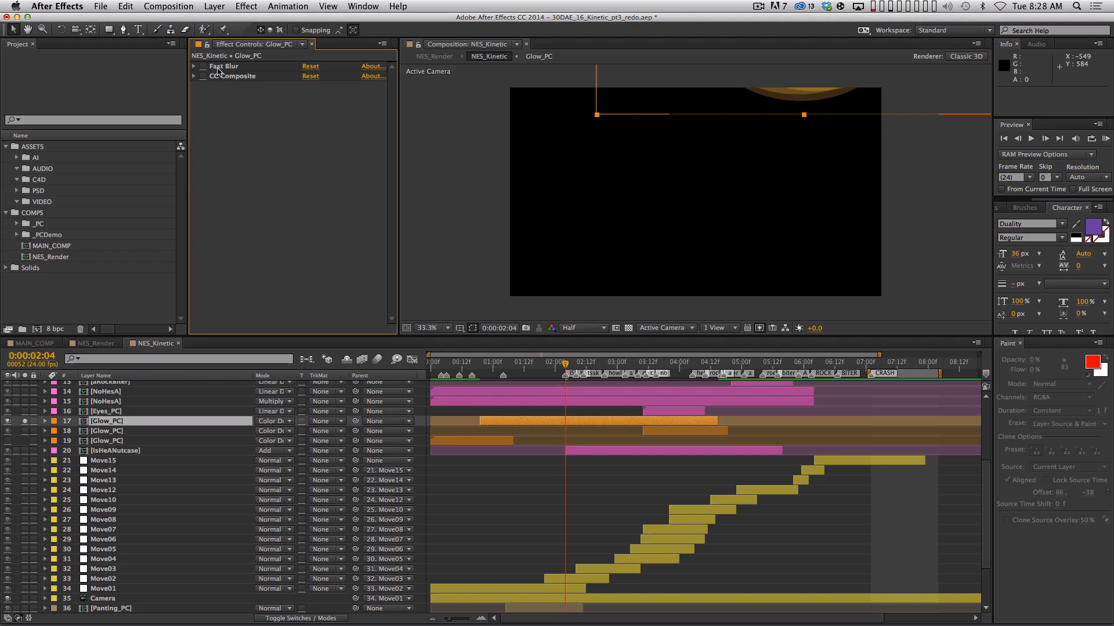
{"action": "left_click_drag", "start_coordinate": [204, 68], "coordinate": [203, 77]}
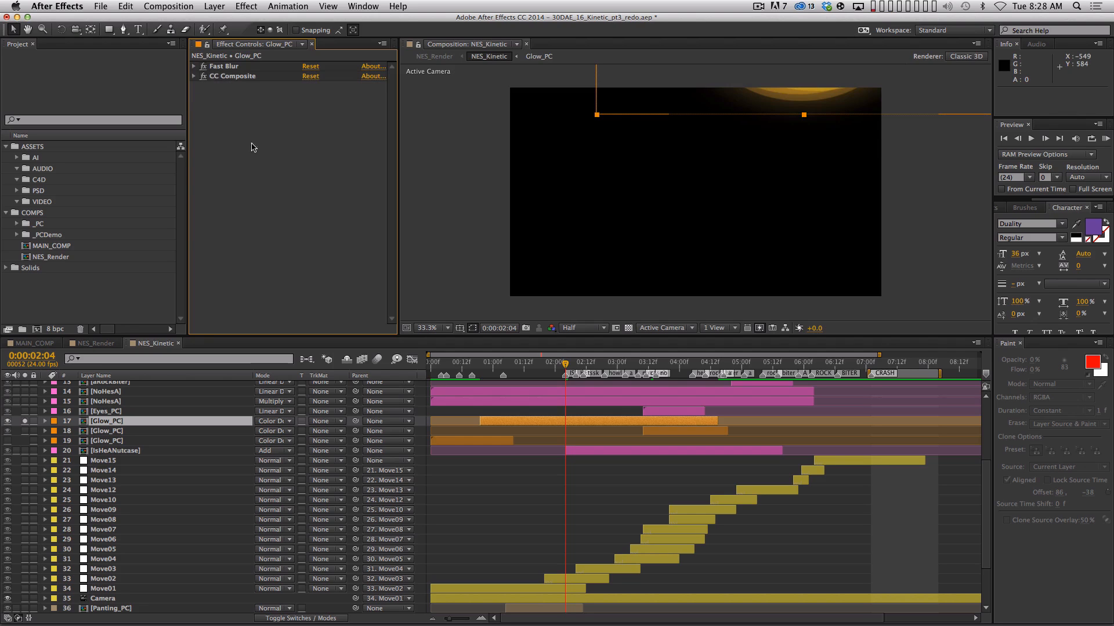
{"action": "left_click", "coordinate": [25, 421]}
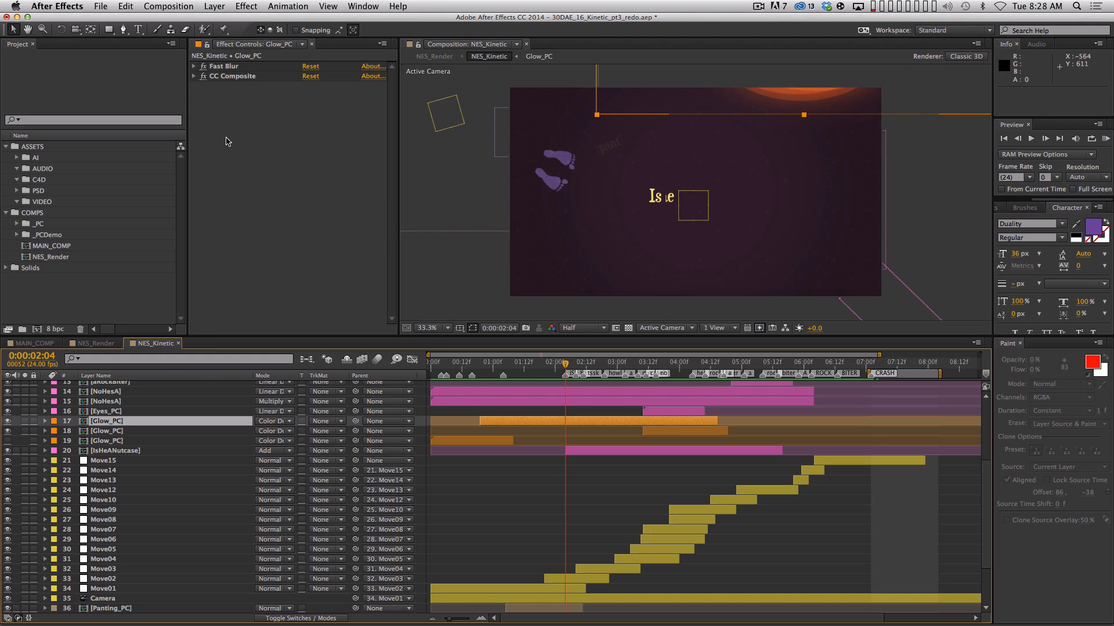
Compare the glow with CC Composite off and on, and check the effect's settings
{"action": "left_click", "coordinate": [203, 76]}
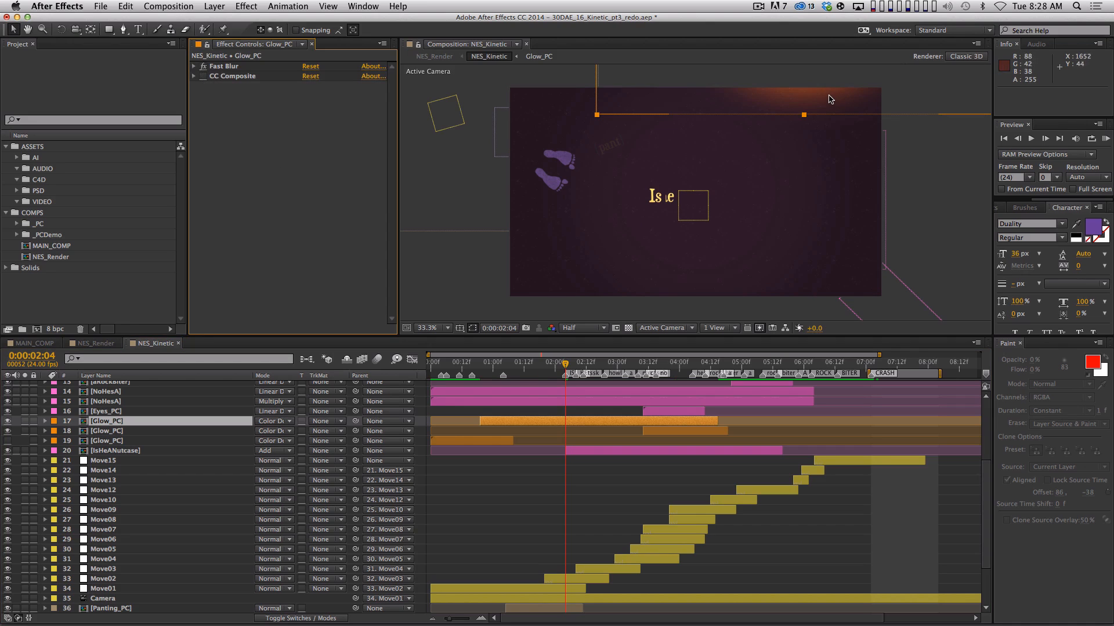
{"action": "left_click", "coordinate": [203, 76]}
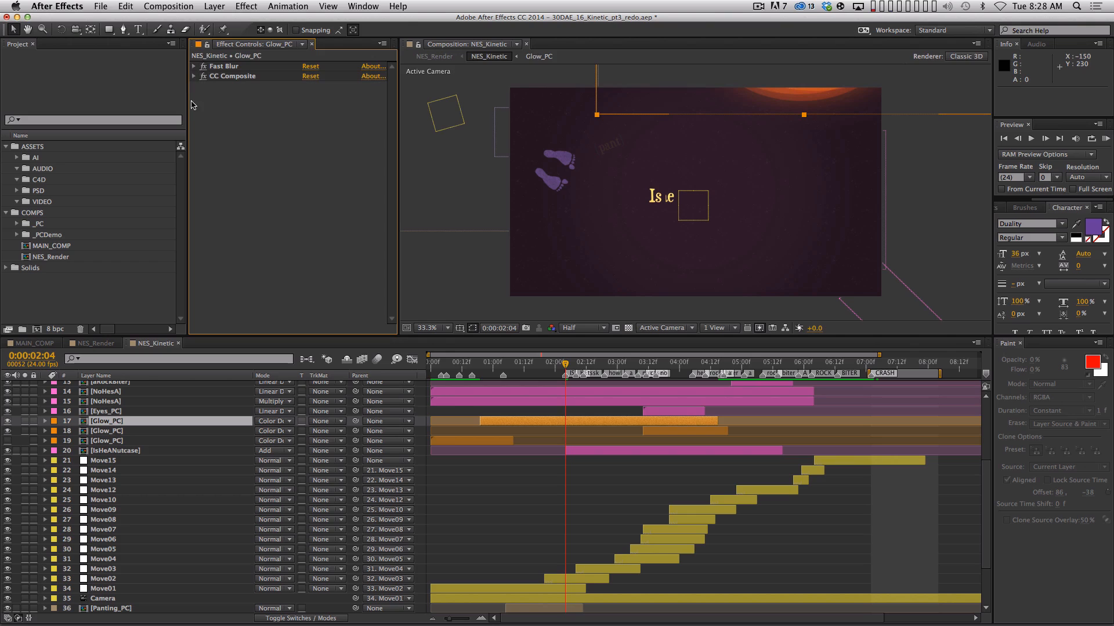
{"action": "left_click", "coordinate": [194, 76]}
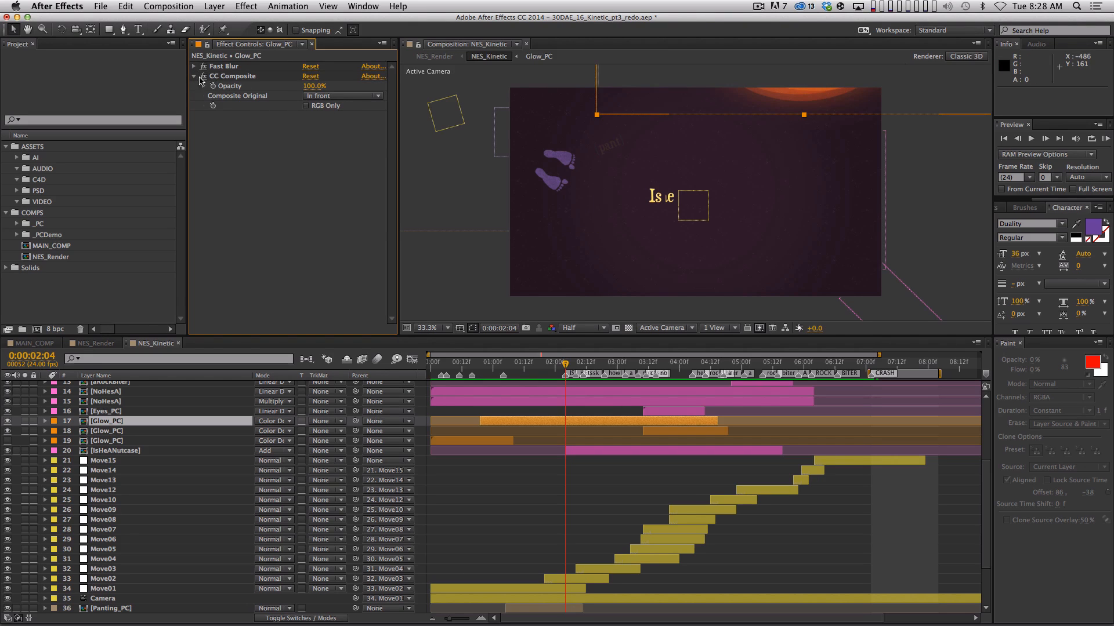
{"action": "left_click", "coordinate": [194, 77]}
Try moving the Glow_PC layer into the frame and toggling Fast Blur and CC Composite, then undo these changes
{"action": "left_click_drag", "start_coordinate": [792, 103], "coordinate": [748, 194]}
{"action": "left_click_drag", "start_coordinate": [204, 68], "coordinate": [203, 76]}
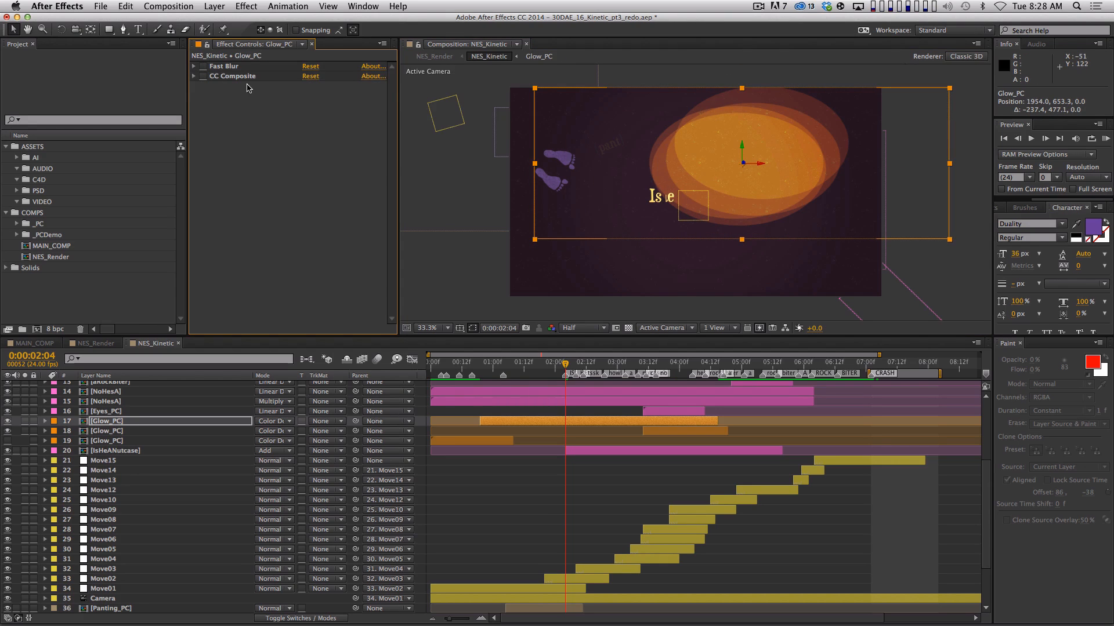
{"action": "left_click", "coordinate": [203, 67]}
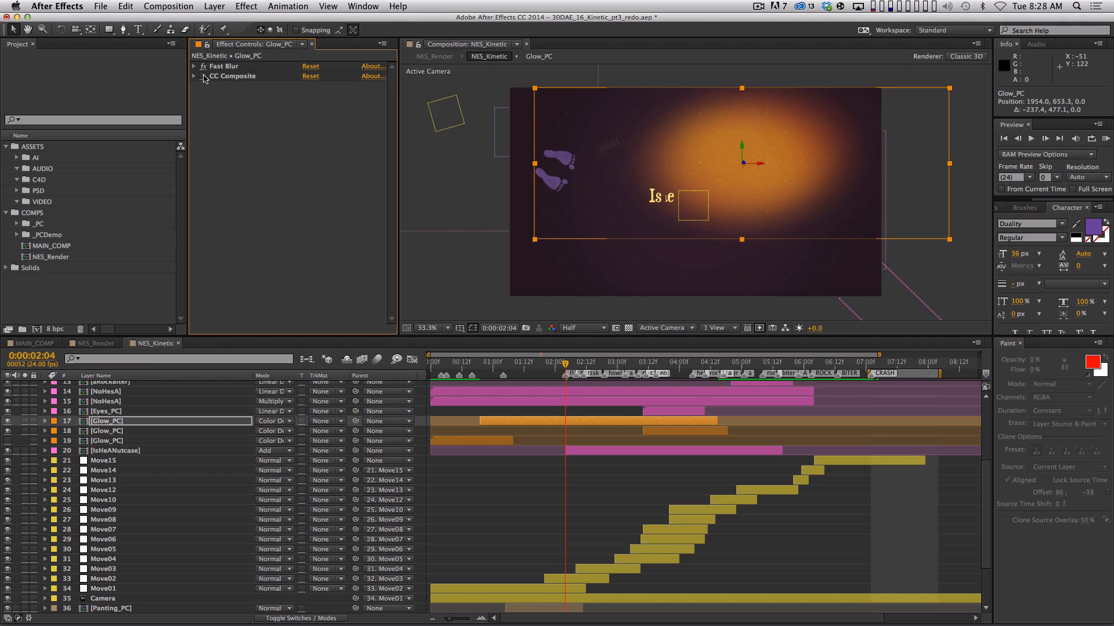
{"action": "left_click", "coordinate": [204, 77]}
{"action": "key", "text": "super+z"}
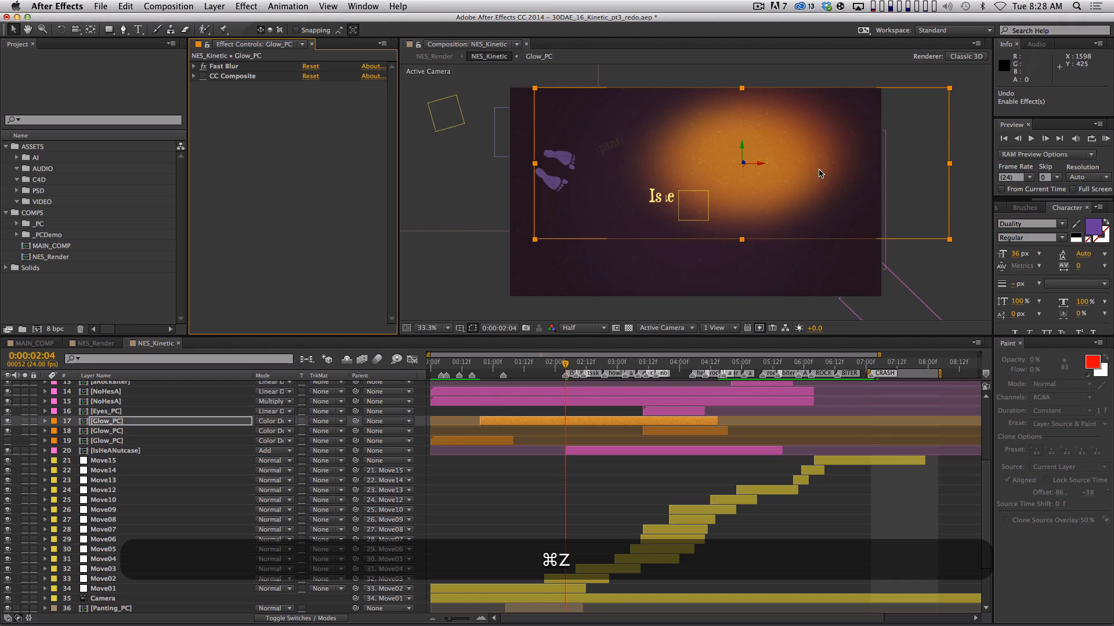
{"action": "key", "text": "super+z"}
{"action": "key", "text": "super+z"}
{"action": "key", "text": "super+z"}
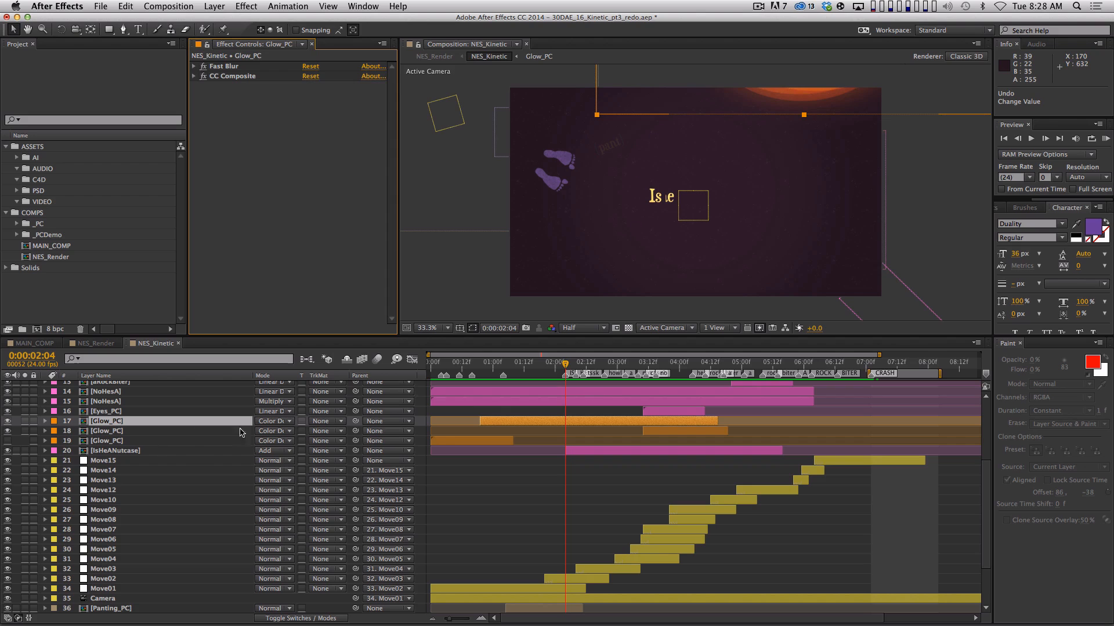
Scrub through the NES_Kinetic animation to 0:00:04:22 and open the NoHesA composition from layer 15
{"action": "left_click_drag", "start_coordinate": [577, 364], "coordinate": [677, 364]}
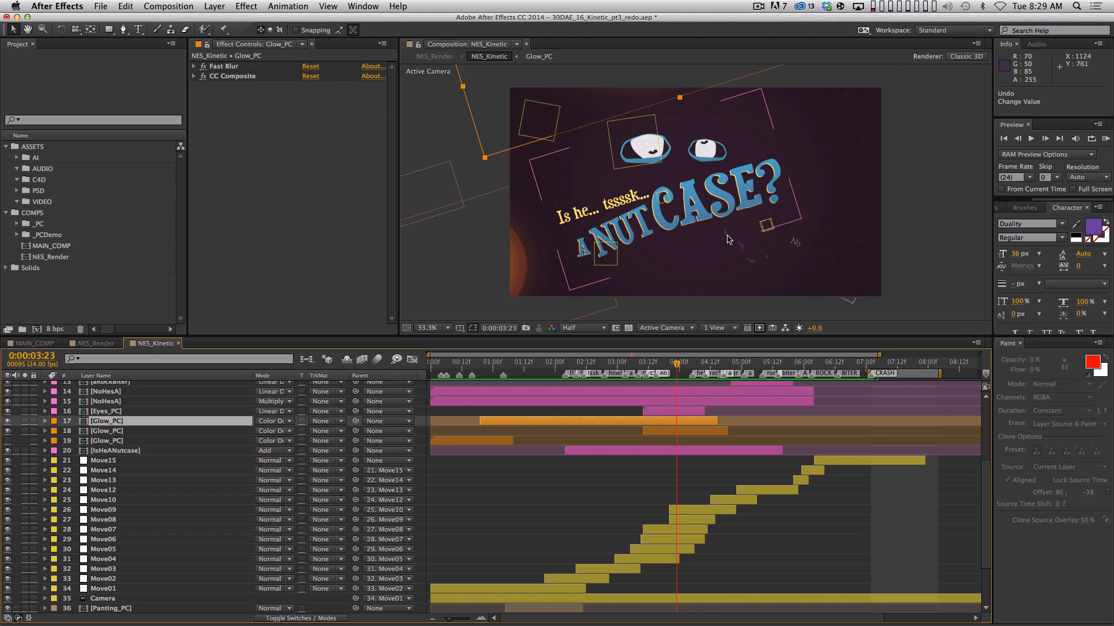
{"action": "left_click", "coordinate": [681, 363]}
{"action": "left_click_drag", "start_coordinate": [681, 363], "coordinate": [736, 363]}
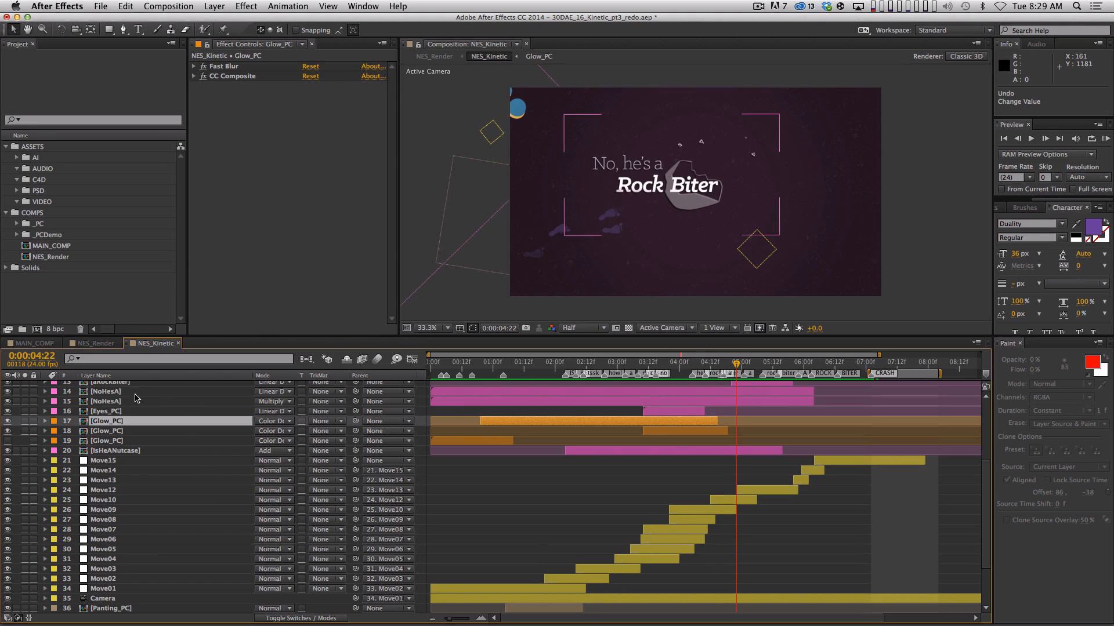
{"action": "double_click", "coordinate": [105, 401]}
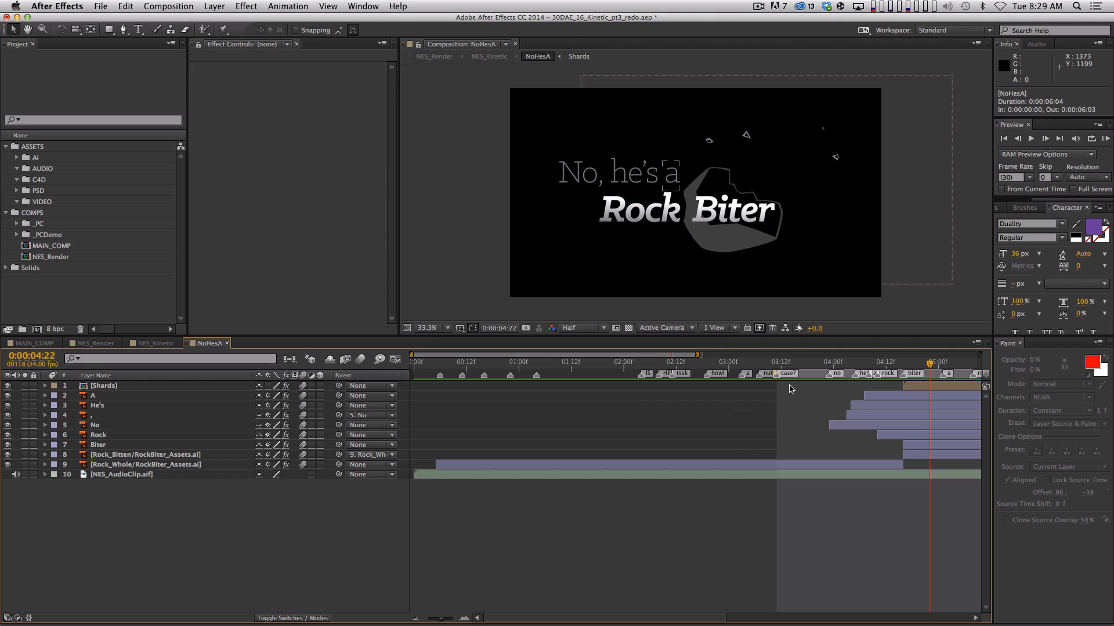
Examine how the words and the rock animate in NoHesA, scrubbing to 0:00:04:17
{"action": "left_click_drag", "start_coordinate": [854, 362], "coordinate": [893, 378]}
{"action": "key", "text": "space"}
{"action": "left_click_drag", "start_coordinate": [811, 508], "coordinate": [598, 498]}
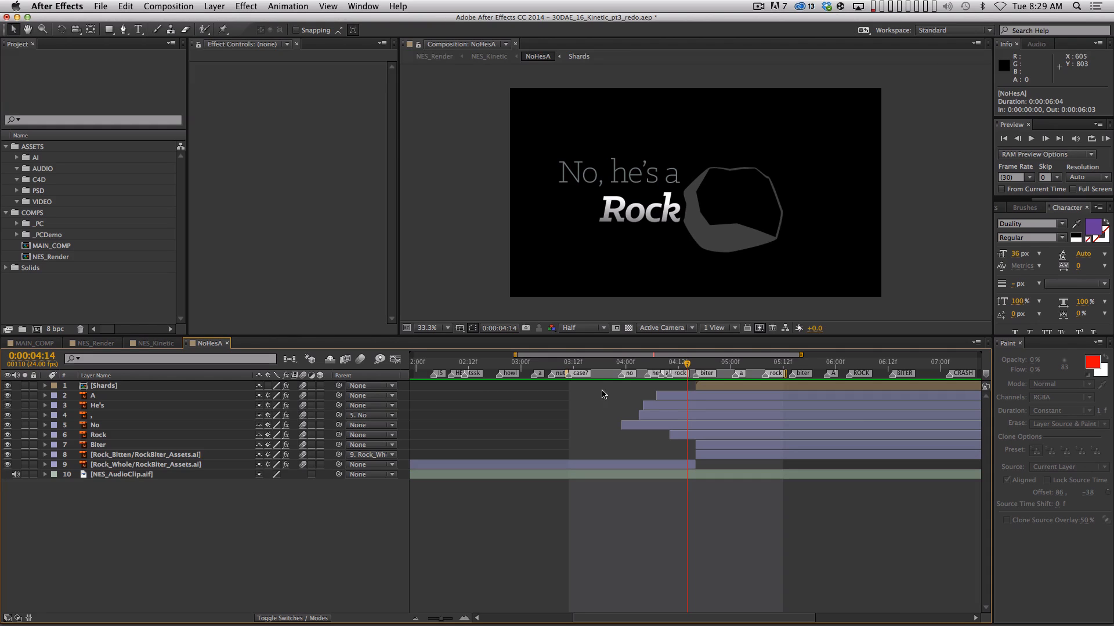
{"action": "left_click_drag", "start_coordinate": [677, 365], "coordinate": [700, 365]}
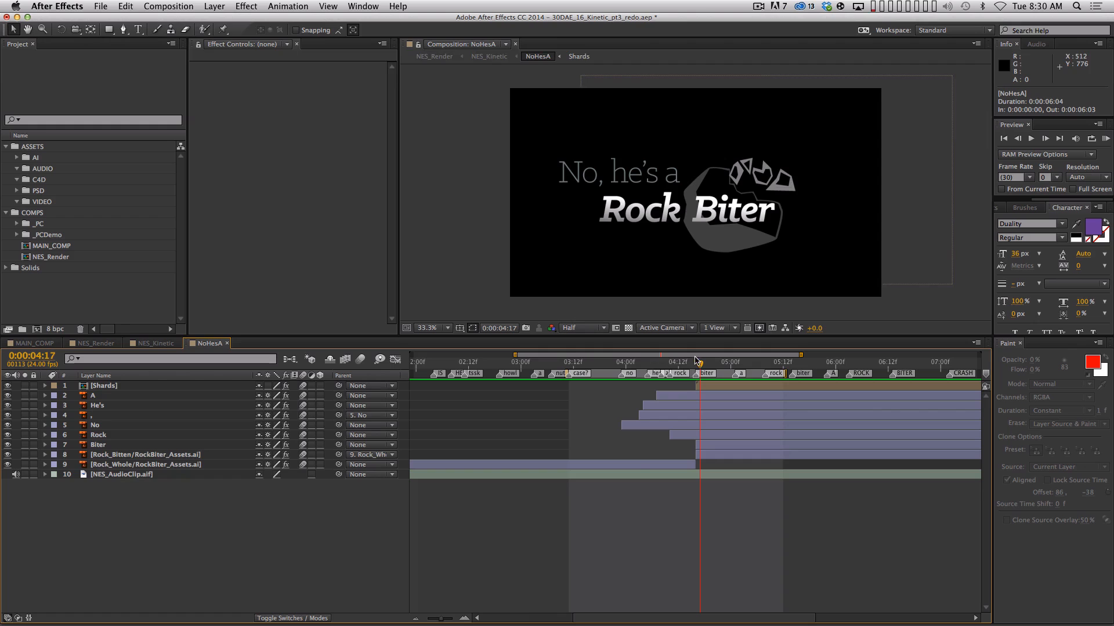
Reveal the No layer's keyframes and examine its Y Position curve in the Graph Editor, then return to the layer bars
{"action": "mouse_move", "coordinate": [635, 369]}
{"action": "left_mouse_down"}
{"action": "mouse_move", "coordinate": [719, 367]}
{"action": "mouse_move", "coordinate": [633, 367]}
{"action": "left_mouse_up"}
{"action": "left_click", "coordinate": [173, 427]}
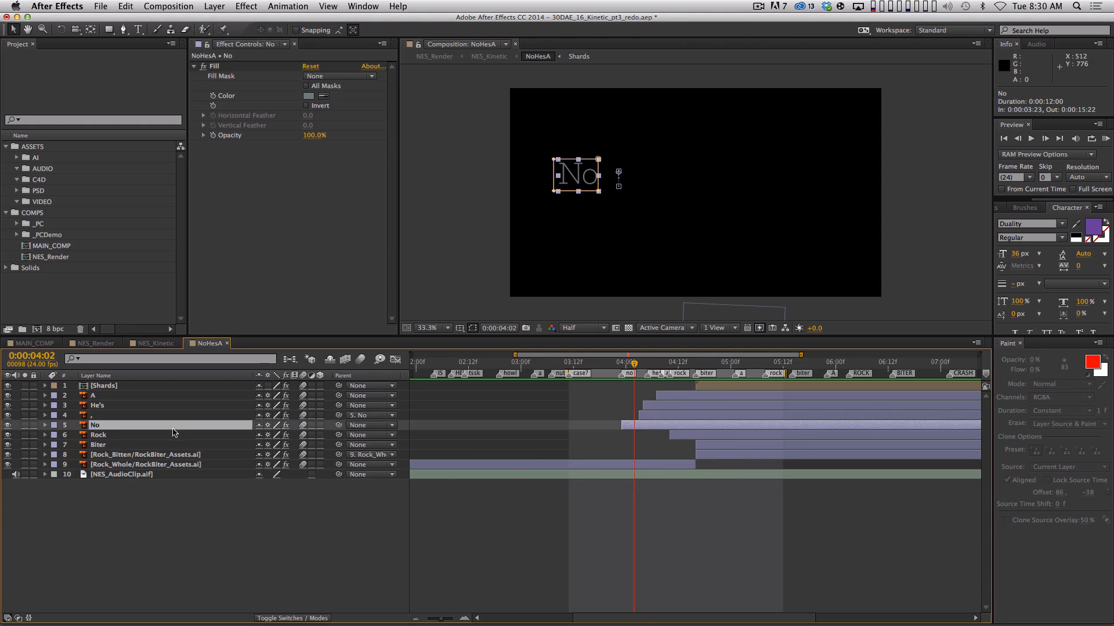
{"action": "key", "text": "u"}
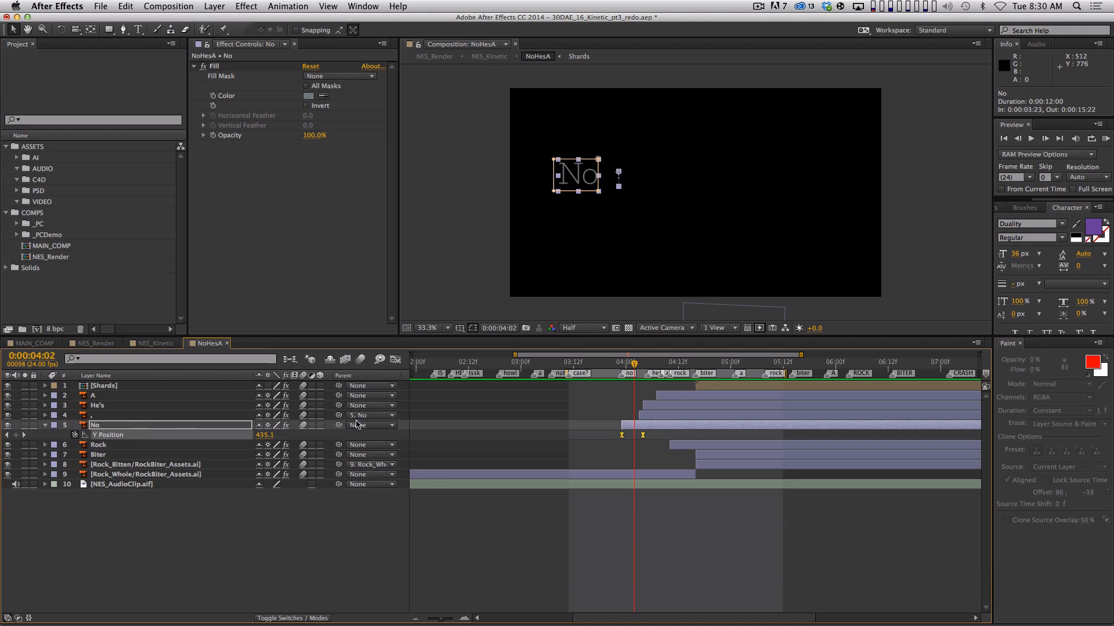
{"action": "left_click", "coordinate": [396, 359]}
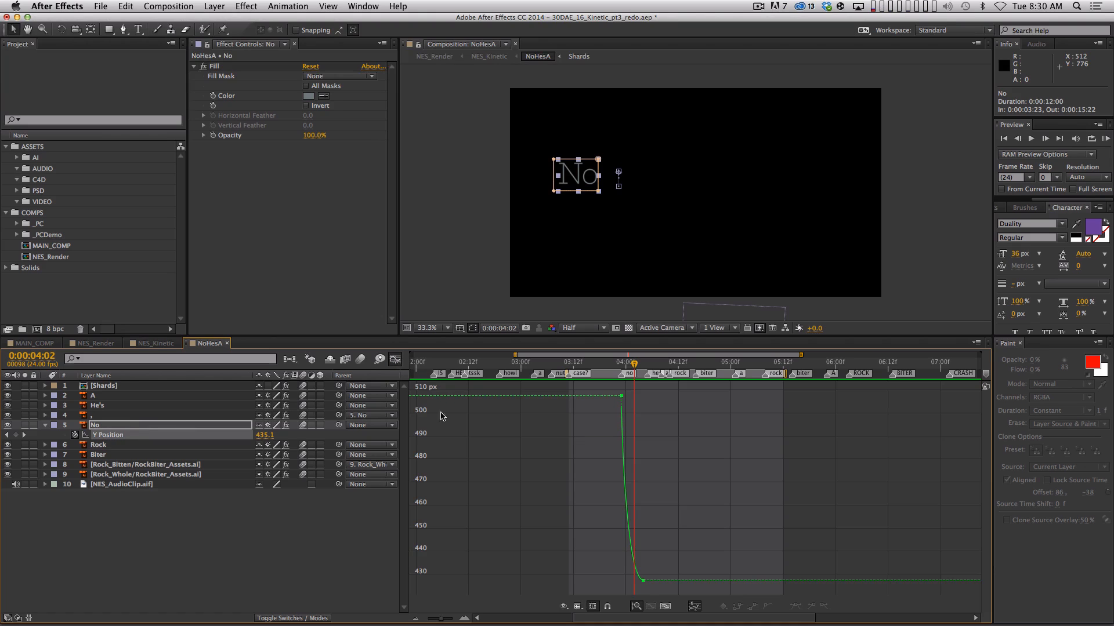
{"action": "left_click", "coordinate": [666, 606]}
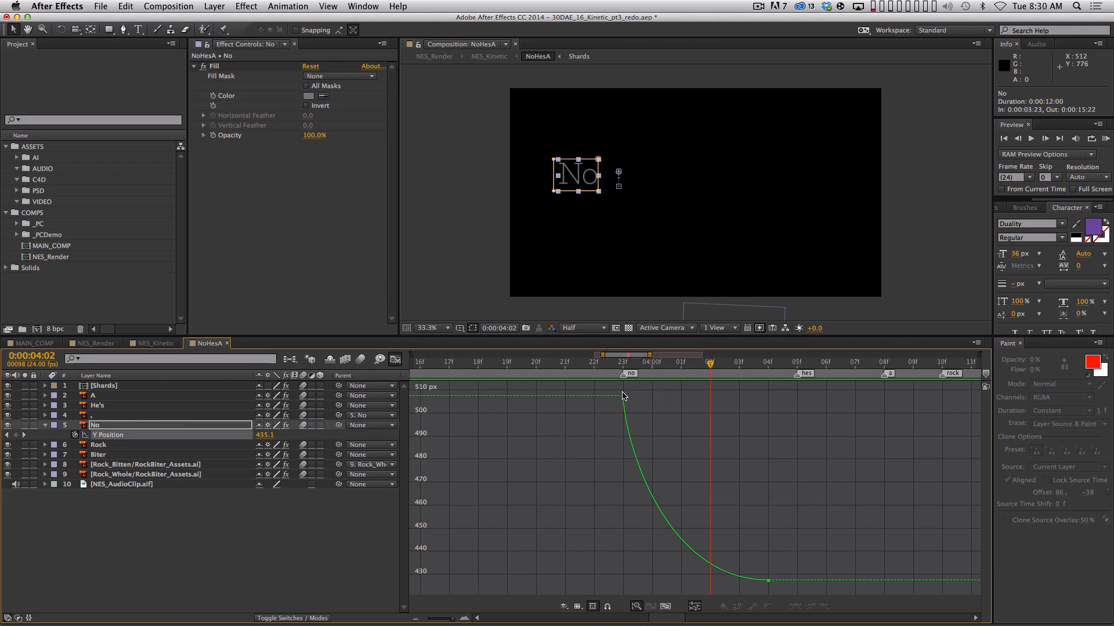
{"action": "mouse_move", "coordinate": [623, 397]}
{"action": "left_click", "coordinate": [400, 362]}
{"action": "left_click", "coordinate": [593, 551]}
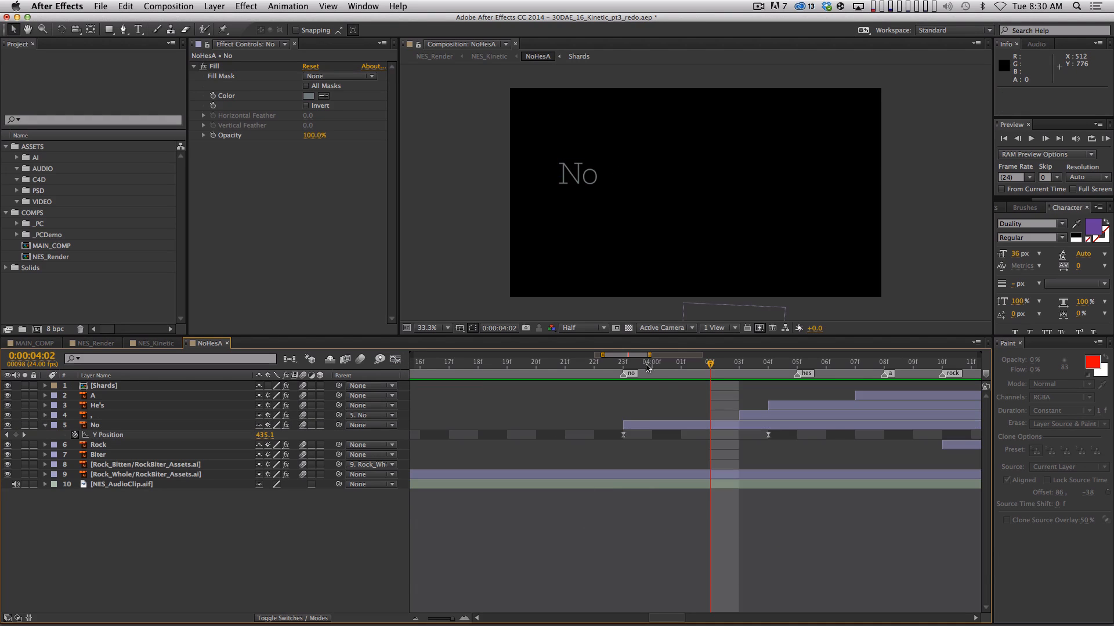
Play the word animation starting from the No layer's first keyframe at 0:00:03:23
{"action": "left_click_drag", "start_coordinate": [648, 366], "coordinate": [623, 365]}
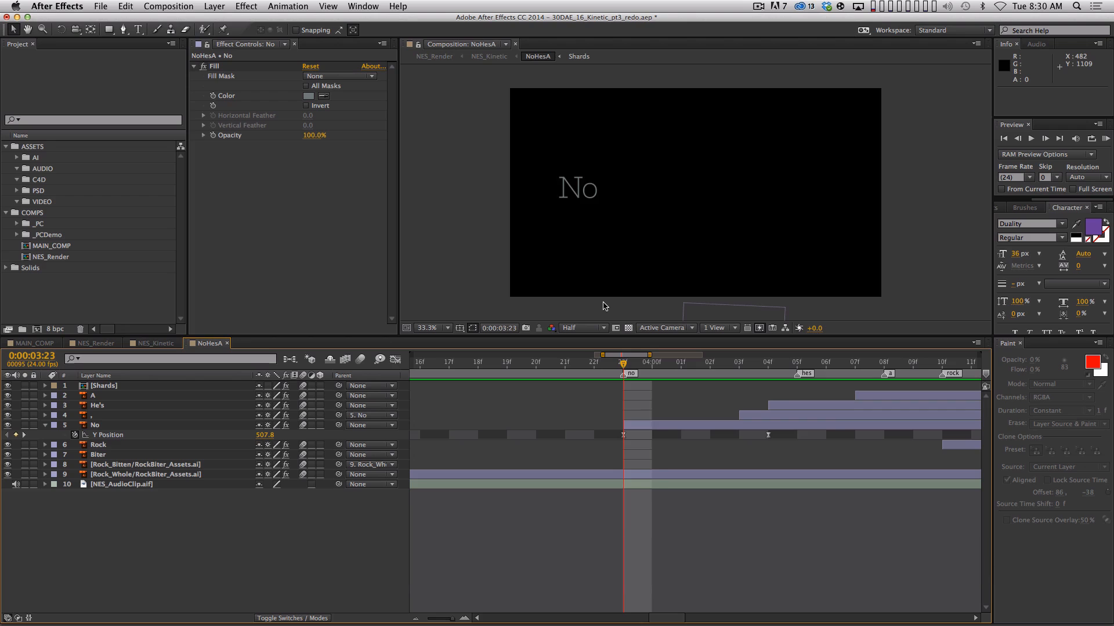
{"action": "key", "text": "Page_Up"}
{"action": "key", "text": "Page_Down"}
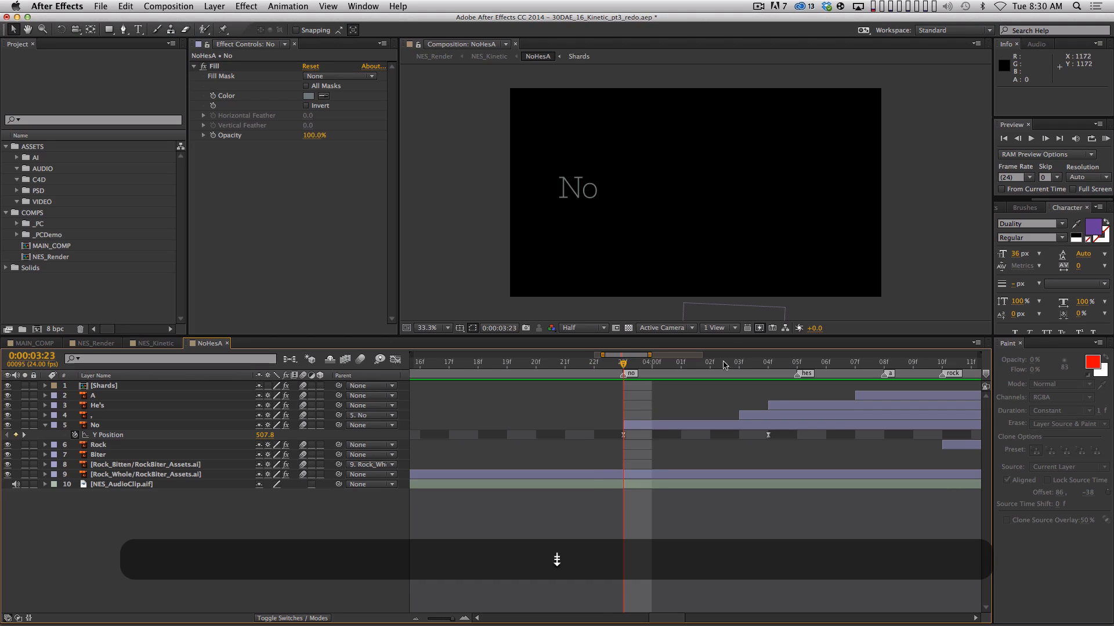
{"action": "key", "text": "space"}
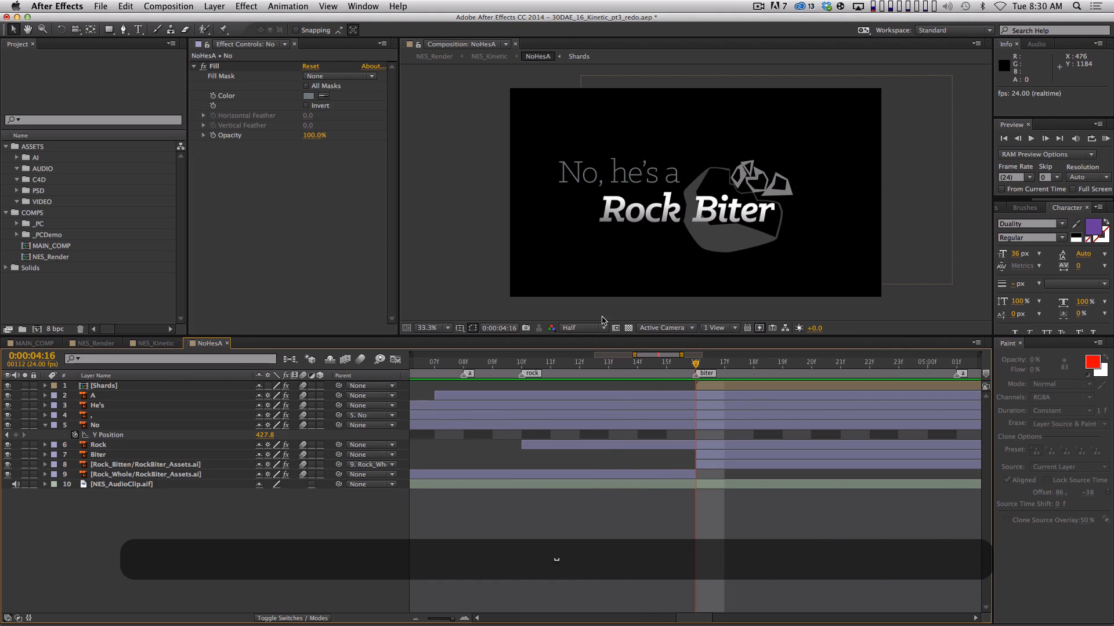
Scrub through the word reveals to 0:00:04:09, replay them from the "no" marker, and return the playhead to 0:00:03:23
{"action": "key", "text": "minus"}
{"action": "left_click_drag", "start_coordinate": [619, 531], "coordinate": [726, 503]}
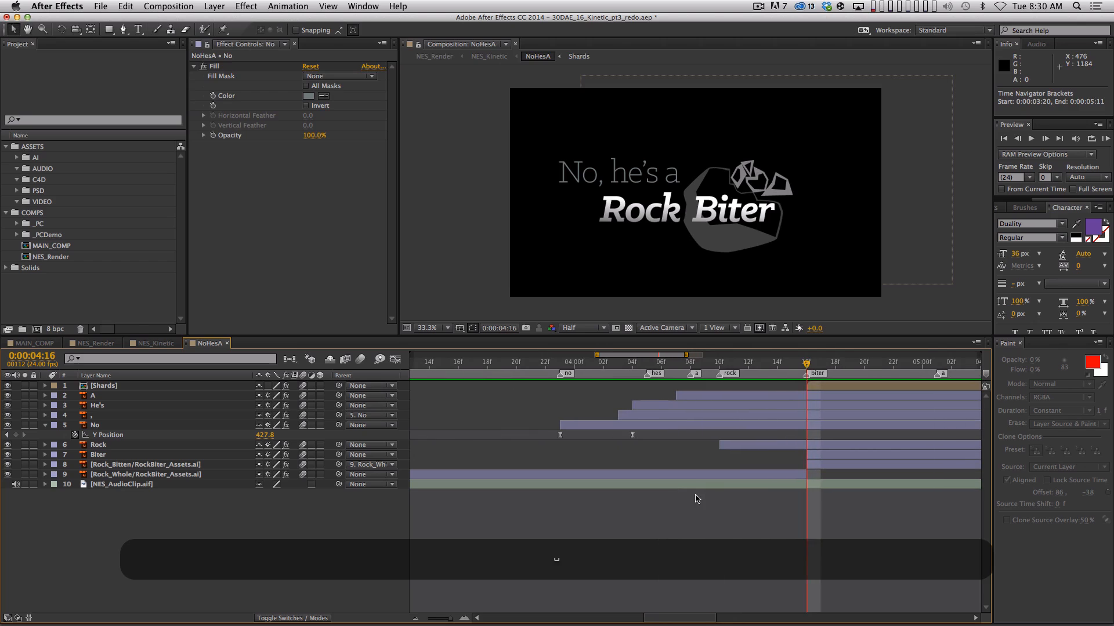
{"action": "left_click_drag", "start_coordinate": [560, 364], "coordinate": [690, 368]}
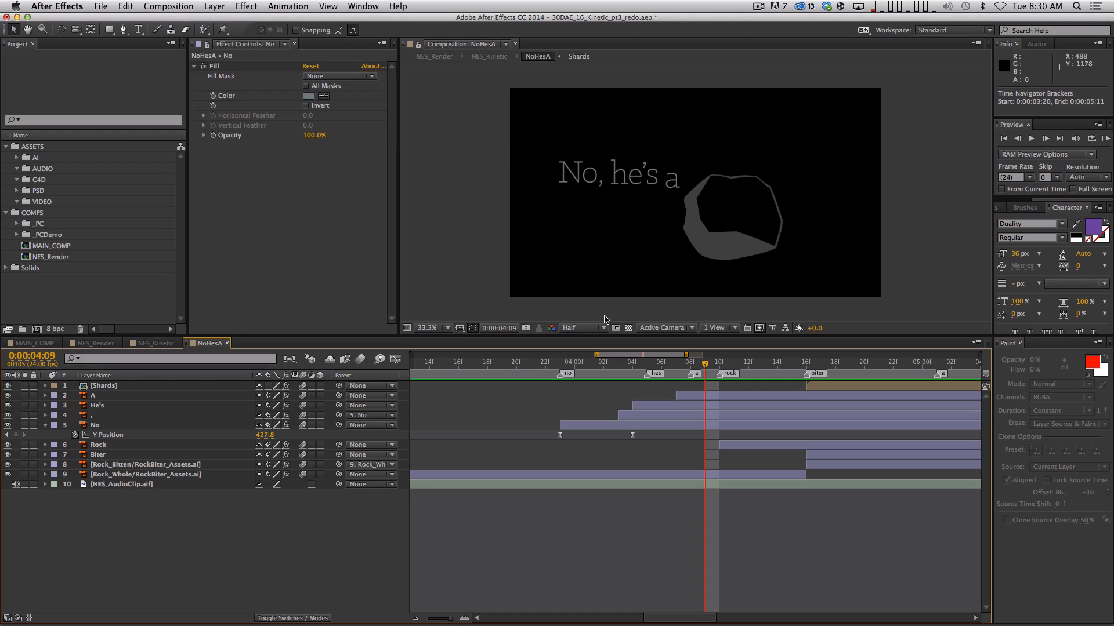
{"action": "left_click", "coordinate": [555, 369]}
{"action": "key", "text": "space"}
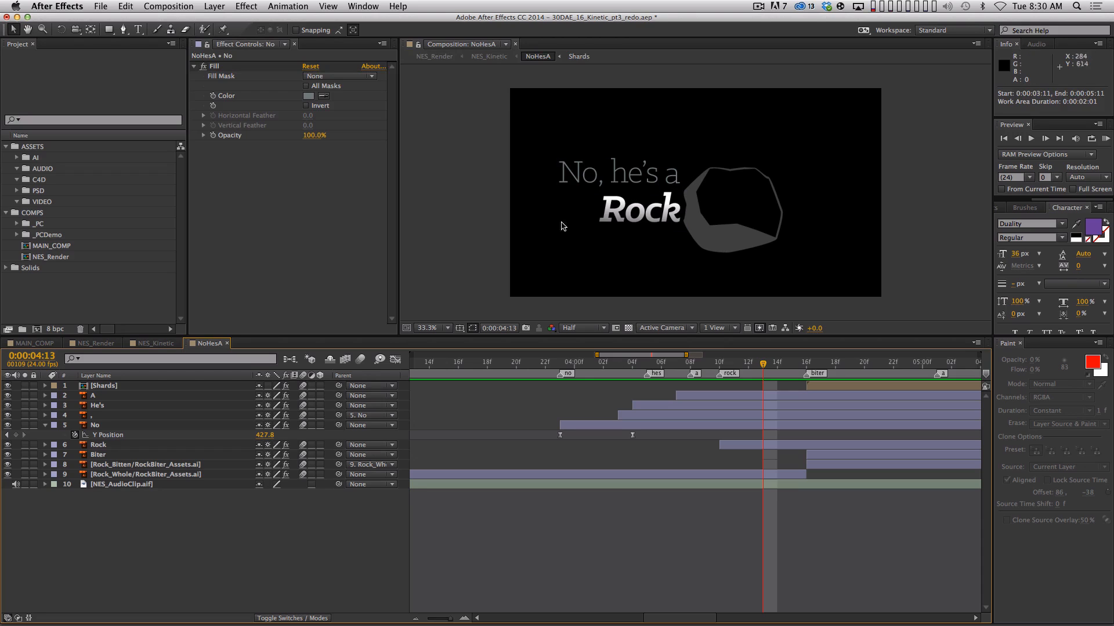
{"action": "key", "text": "space"}
{"action": "left_click_drag", "start_coordinate": [709, 537], "coordinate": [617, 534]}
{"action": "left_click", "coordinate": [471, 363]}
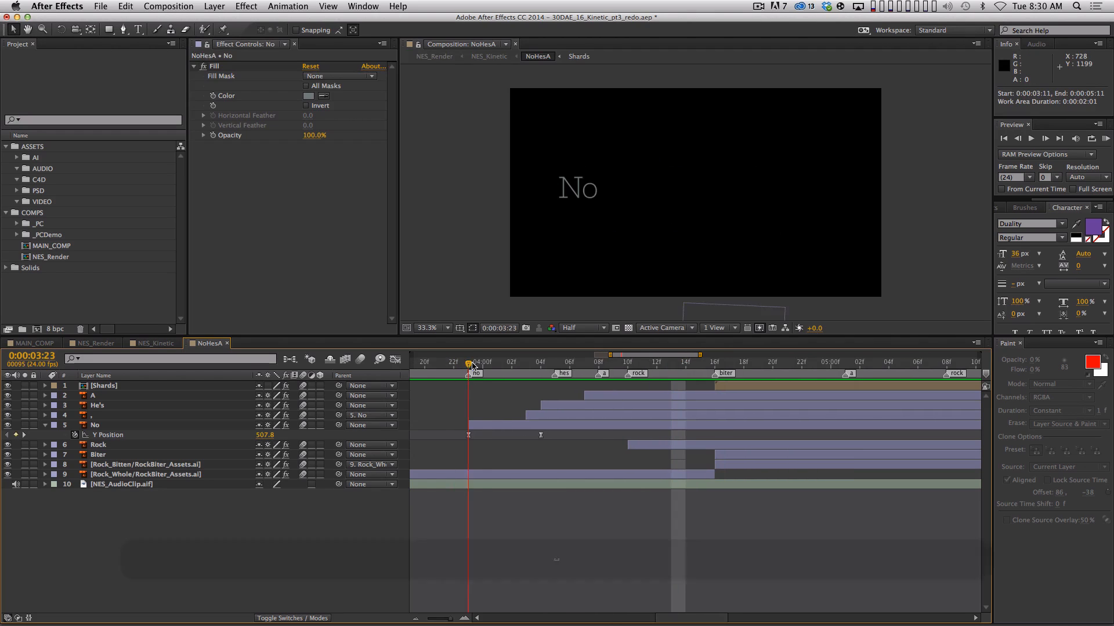
Scrub through the rock's swap to its bitten version with shards, ending at the "biter" marker at 0:00:04:16
{"action": "left_click_drag", "start_coordinate": [472, 364], "coordinate": [729, 364]}
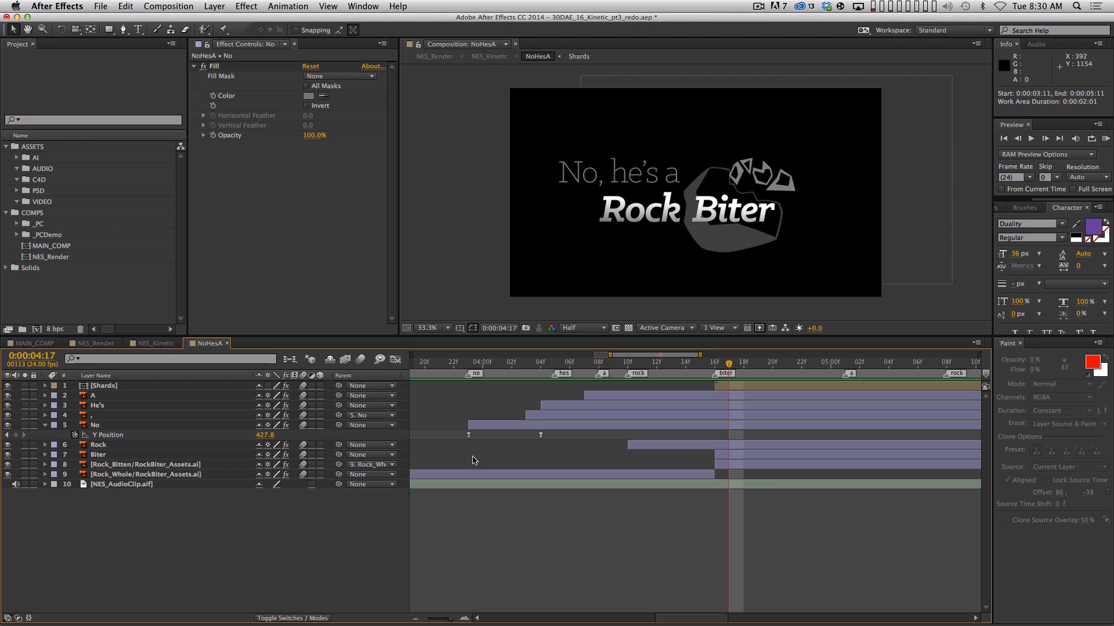
{"action": "key", "text": "space"}
{"action": "left_click_drag", "start_coordinate": [455, 505], "coordinate": [395, 504]}
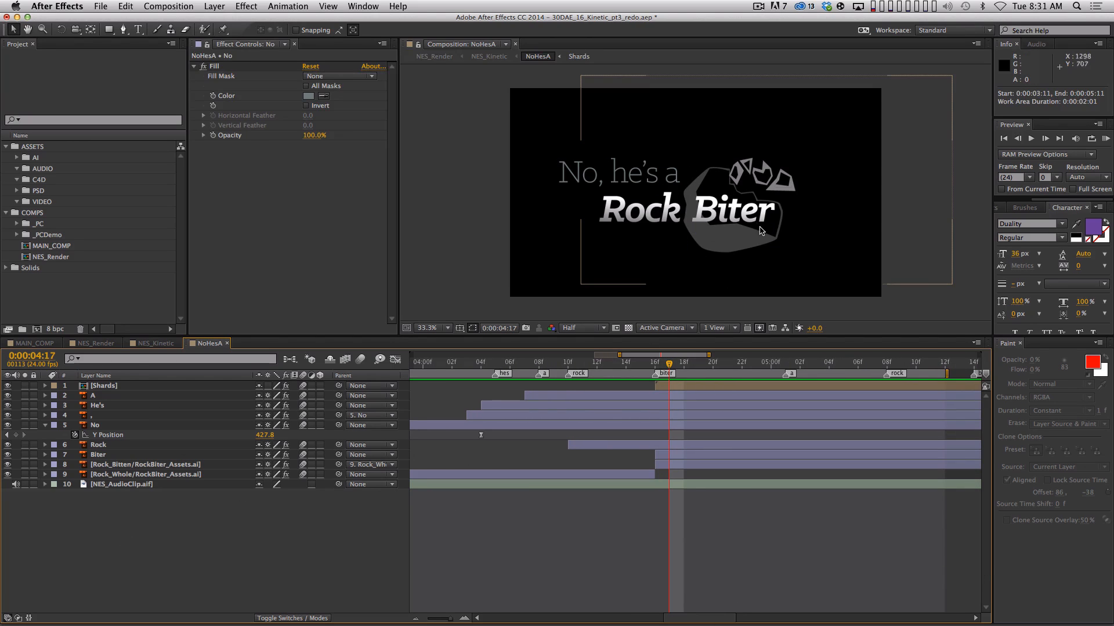
{"action": "left_click_drag", "start_coordinate": [669, 363], "coordinate": [626, 364]}
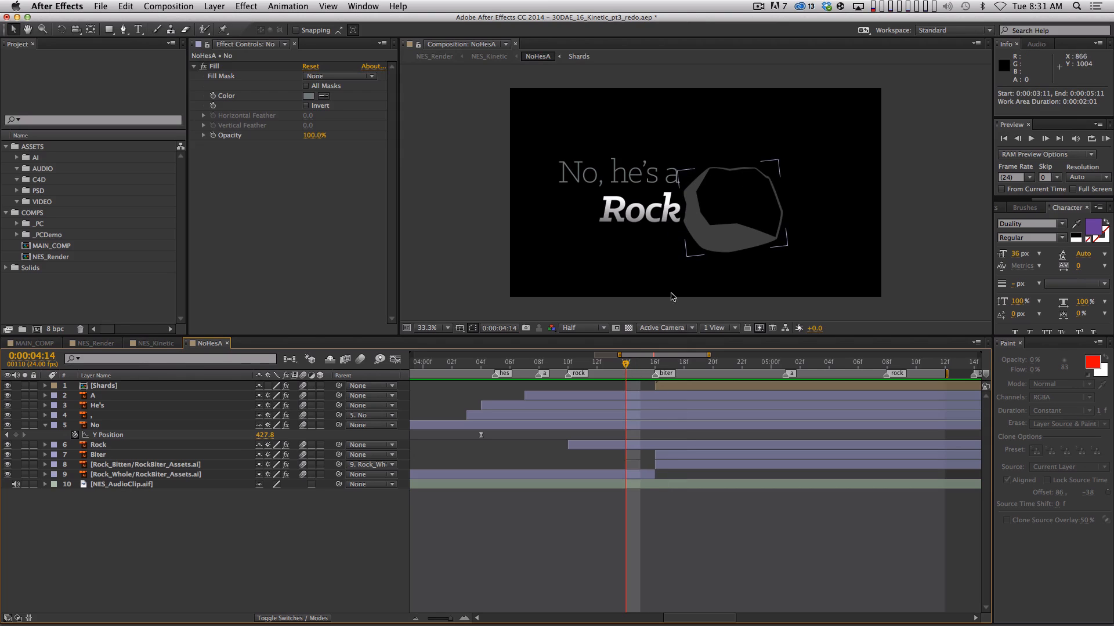
{"action": "left_click_drag", "start_coordinate": [646, 365], "coordinate": [655, 364]}
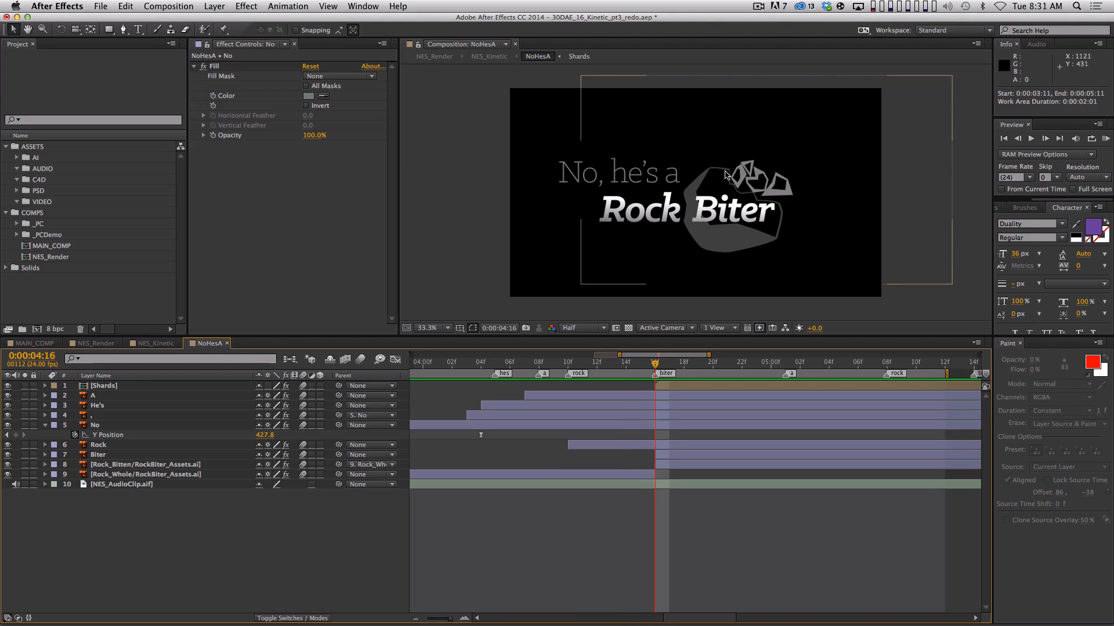
View the RockBiter_Assets composition from the AI folder over the transparency grid, then close it to return to NoHesA
{"action": "left_click", "coordinate": [17, 158]}
{"action": "double_click", "coordinate": [68, 180]}
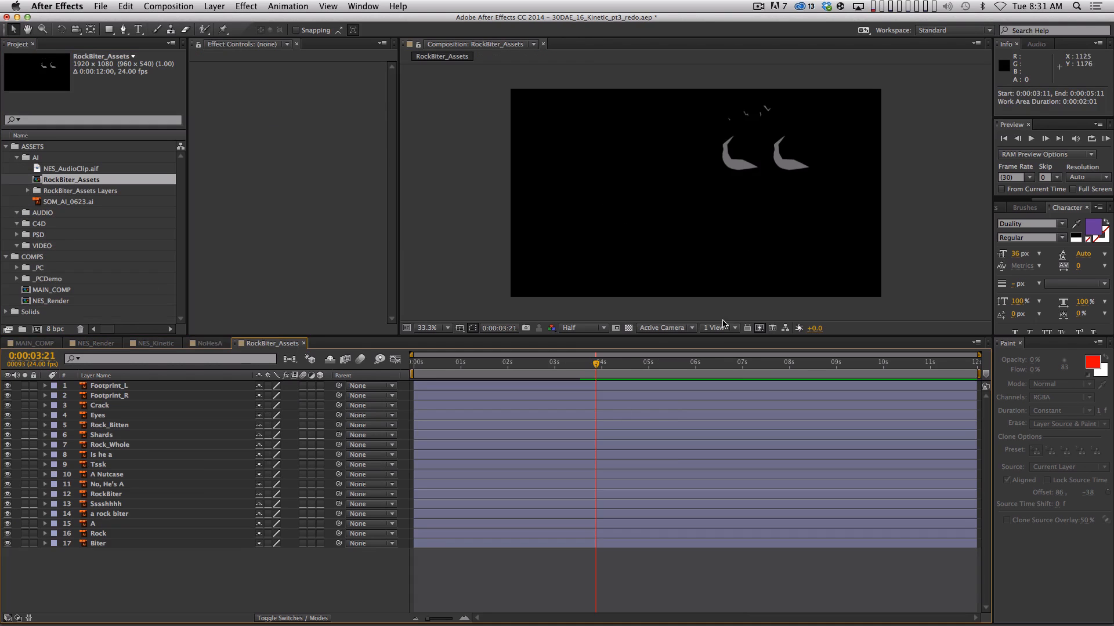
{"action": "left_click", "coordinate": [628, 328]}
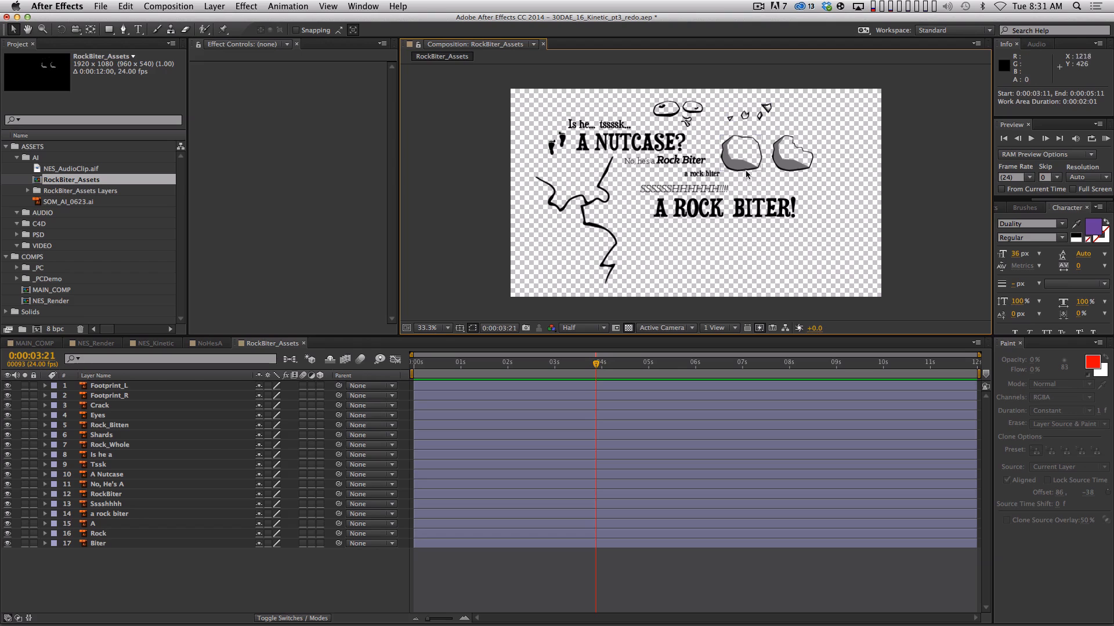
{"action": "key", "text": "super+w"}
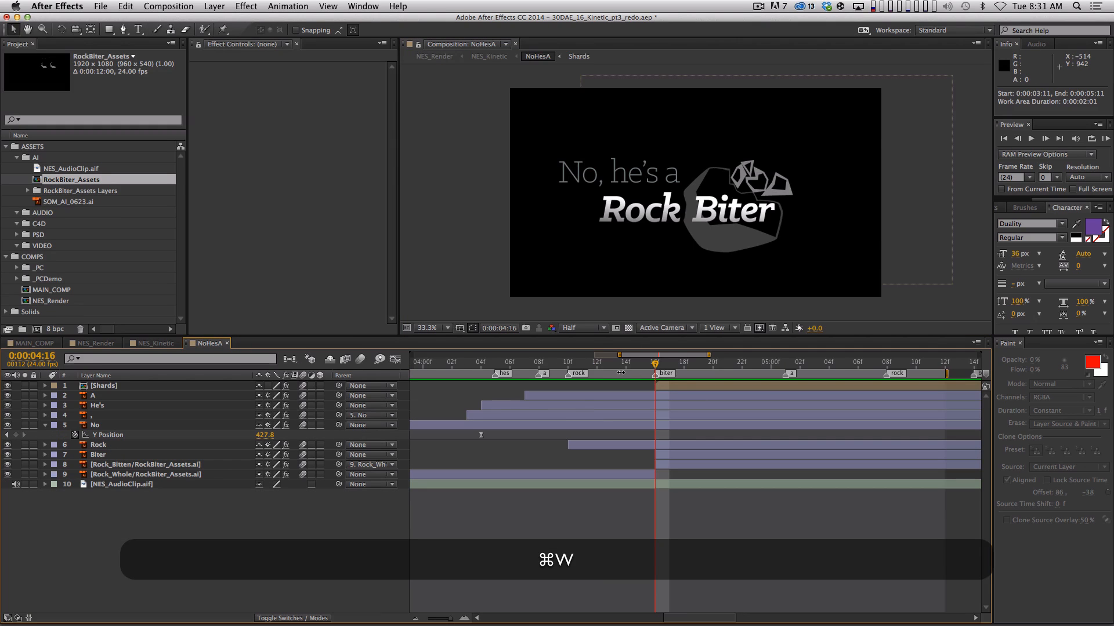
Examine the Rock_Whole layer's Y Position and Rotation keyframes, collapse them, and go to its out point at 0:00:04:15
{"action": "left_click", "coordinate": [148, 475]}
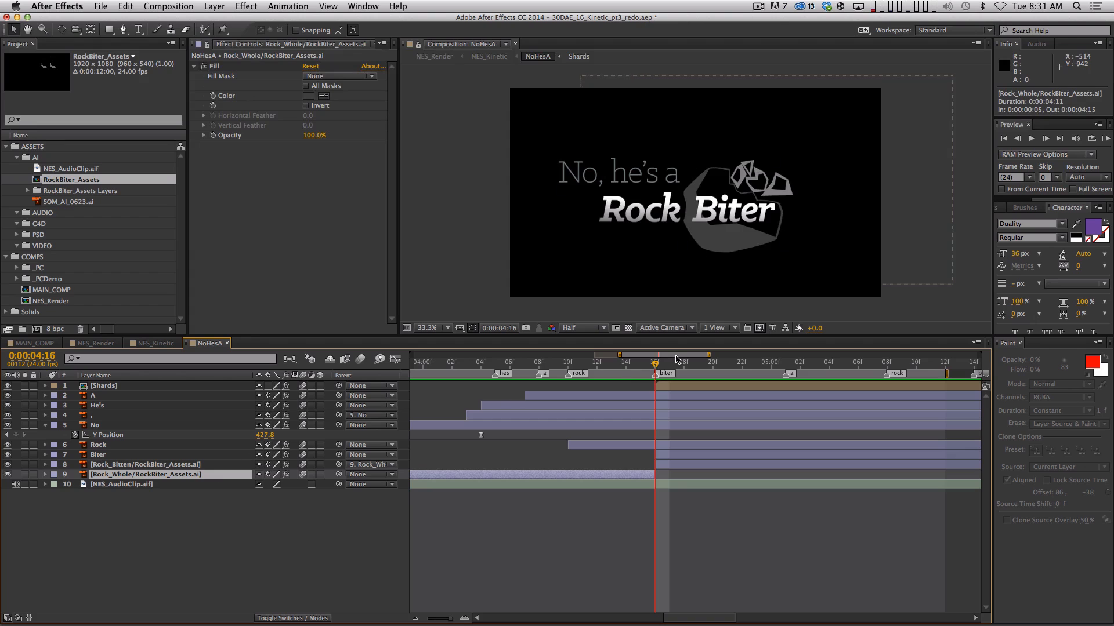
{"action": "left_click_drag", "start_coordinate": [655, 364], "coordinate": [582, 365]}
{"action": "key", "text": "u"}
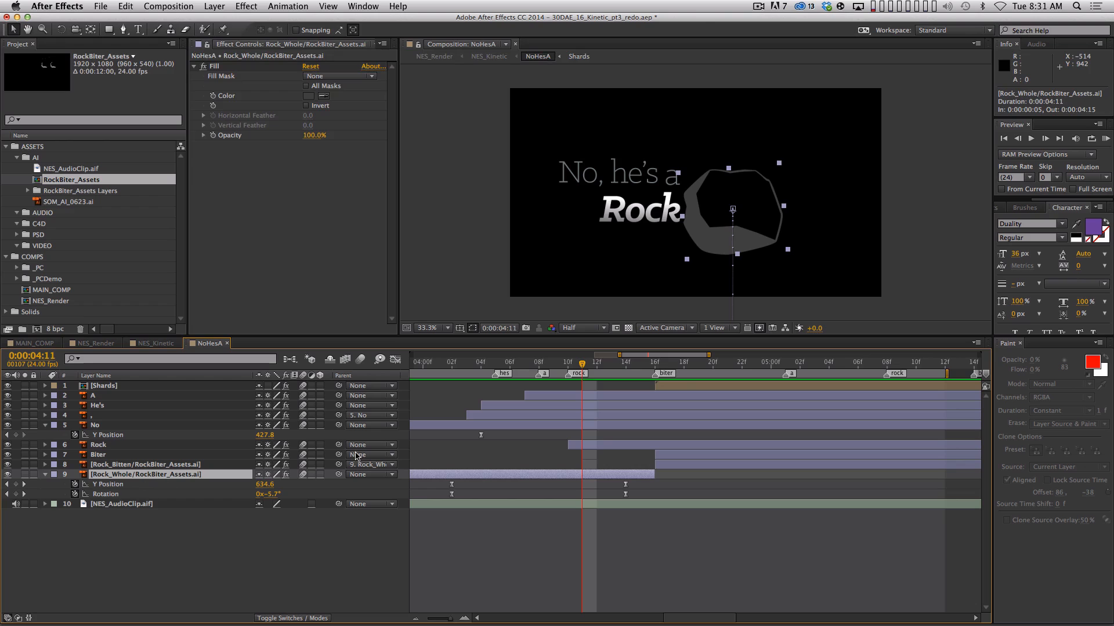
{"action": "left_click_drag", "start_coordinate": [474, 362], "coordinate": [596, 366]}
{"action": "key", "text": "u"}
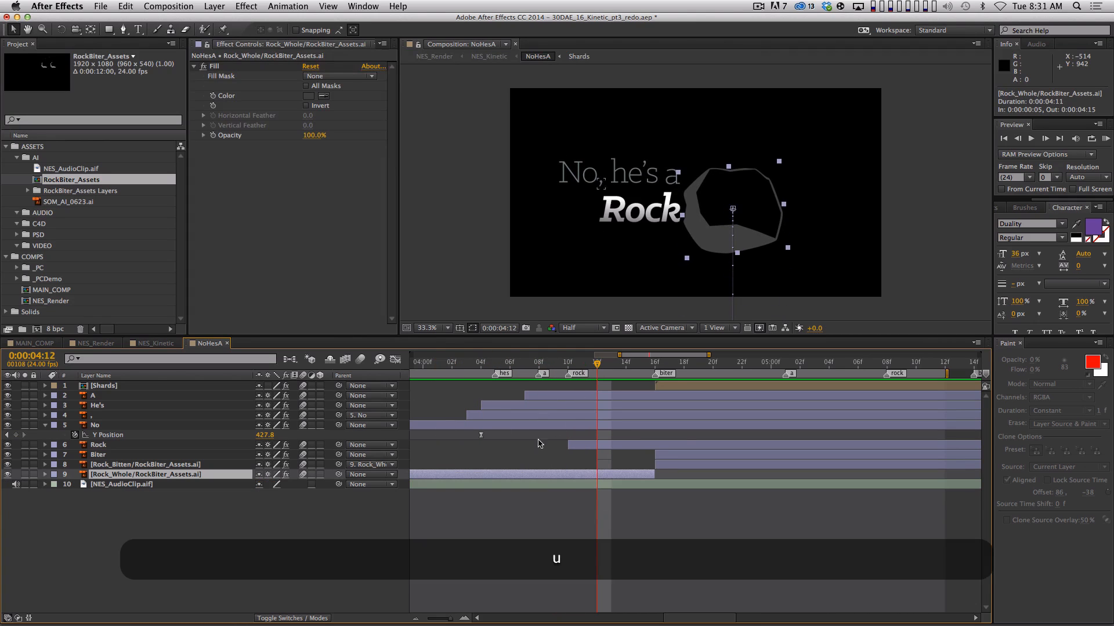
{"action": "key", "text": "o"}
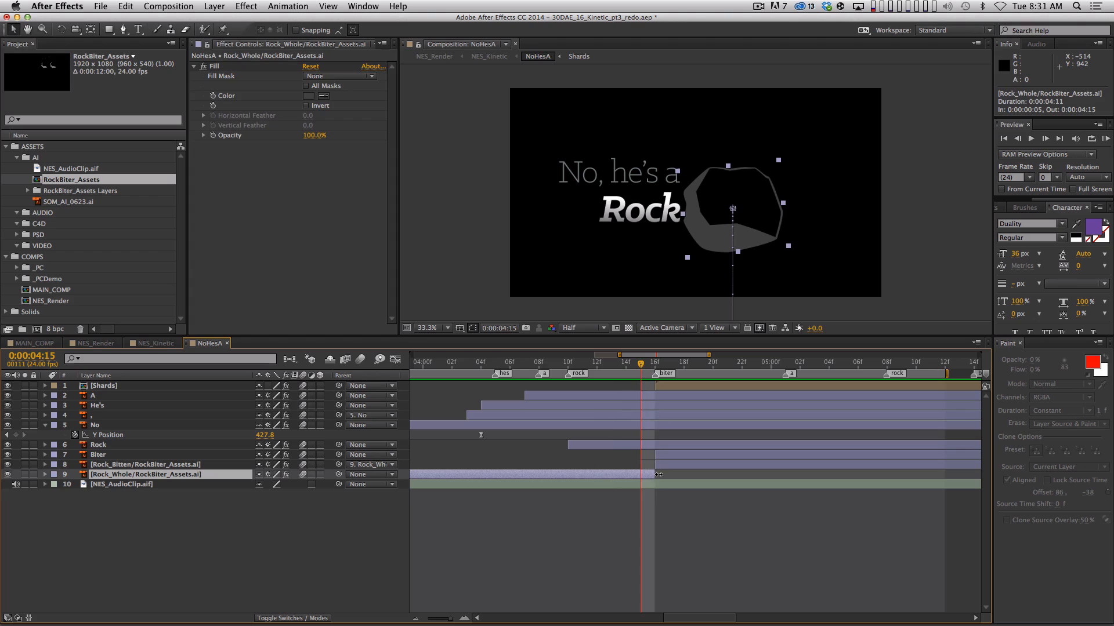
Compare the Rock_Whole and Rock_Bitten layers at the 0:00:04:16 cut, showing source names in a narrower name column
{"action": "left_click_drag", "start_coordinate": [645, 365], "coordinate": [654, 365]}
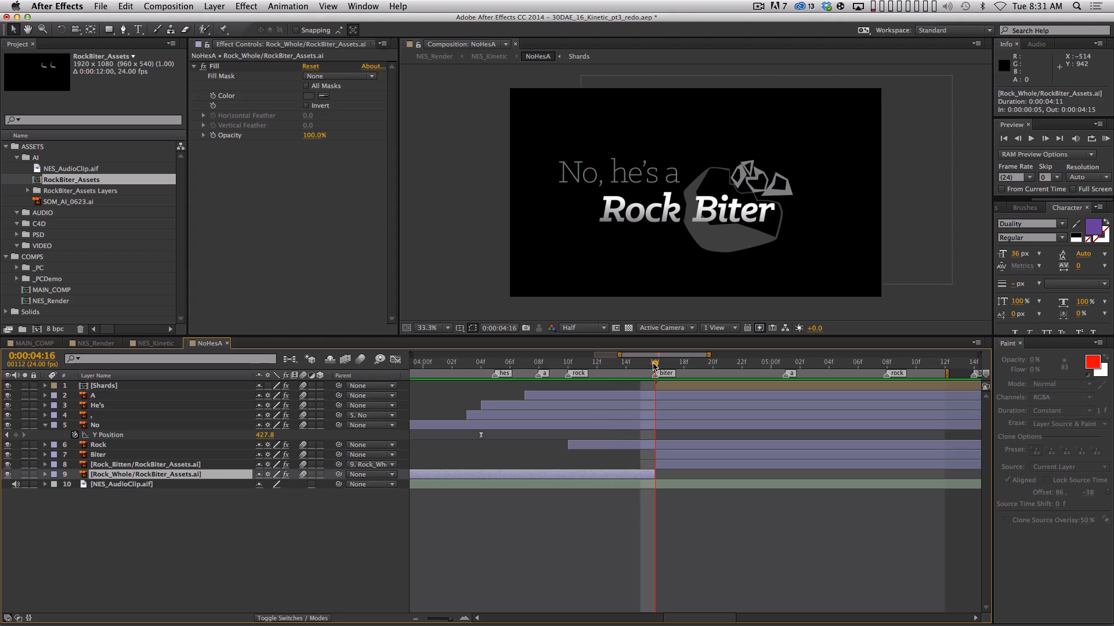
{"action": "left_click", "coordinate": [177, 464]}
{"action": "left_click", "coordinate": [175, 475]}
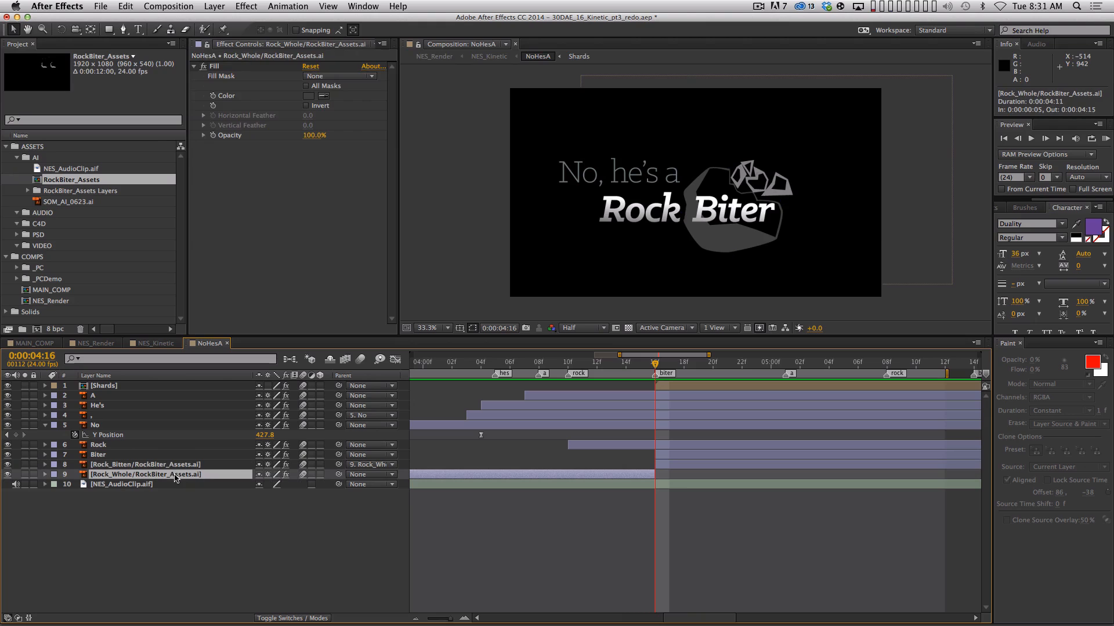
{"action": "left_click", "coordinate": [186, 376]}
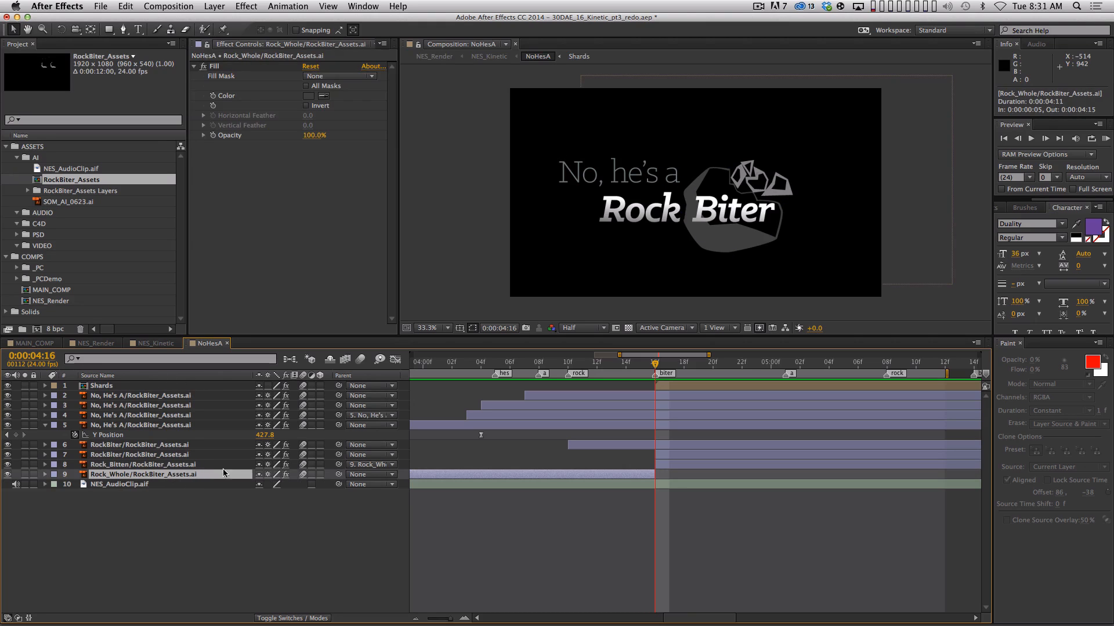
{"action": "left_click_drag", "start_coordinate": [254, 380], "coordinate": [232, 380]}
{"action": "left_click", "coordinate": [176, 467]}
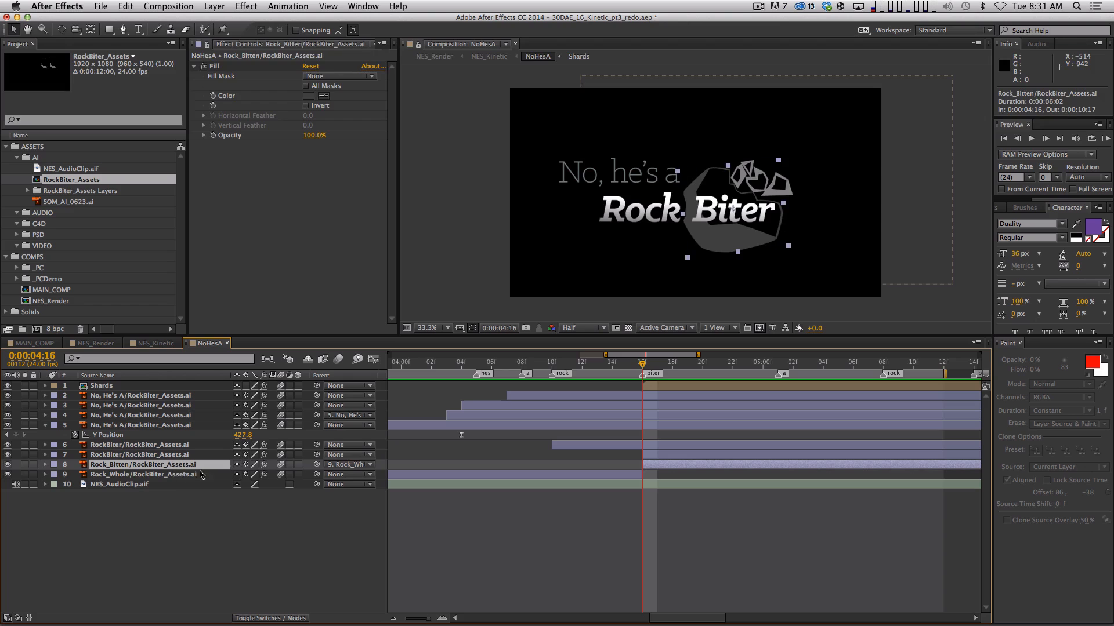
{"action": "left_click", "coordinate": [191, 475]}
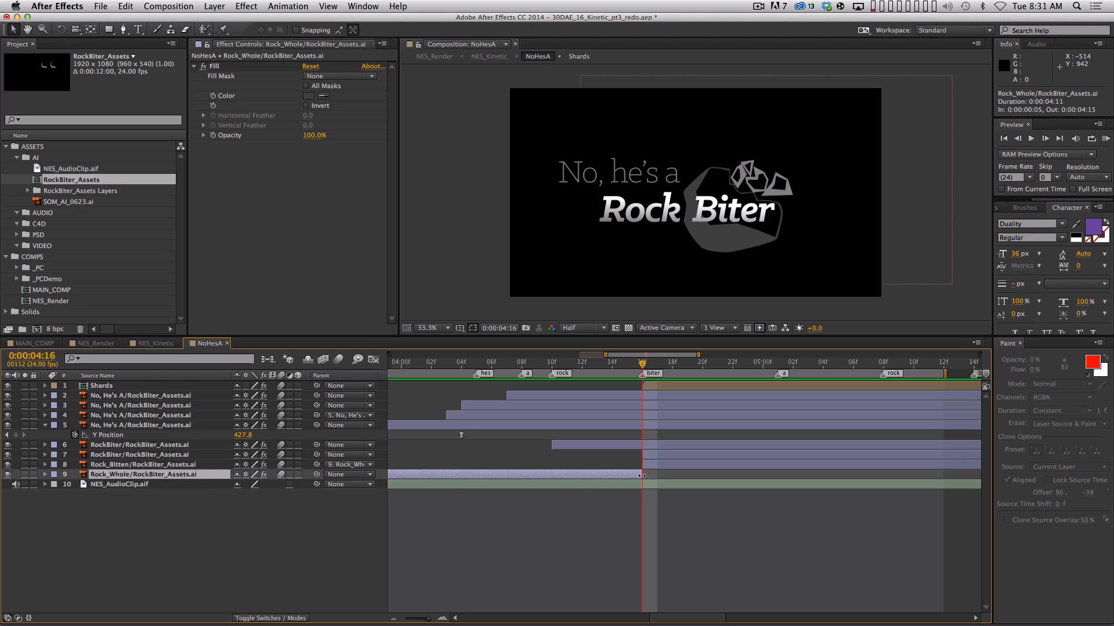
{"action": "left_click", "coordinate": [652, 466]}
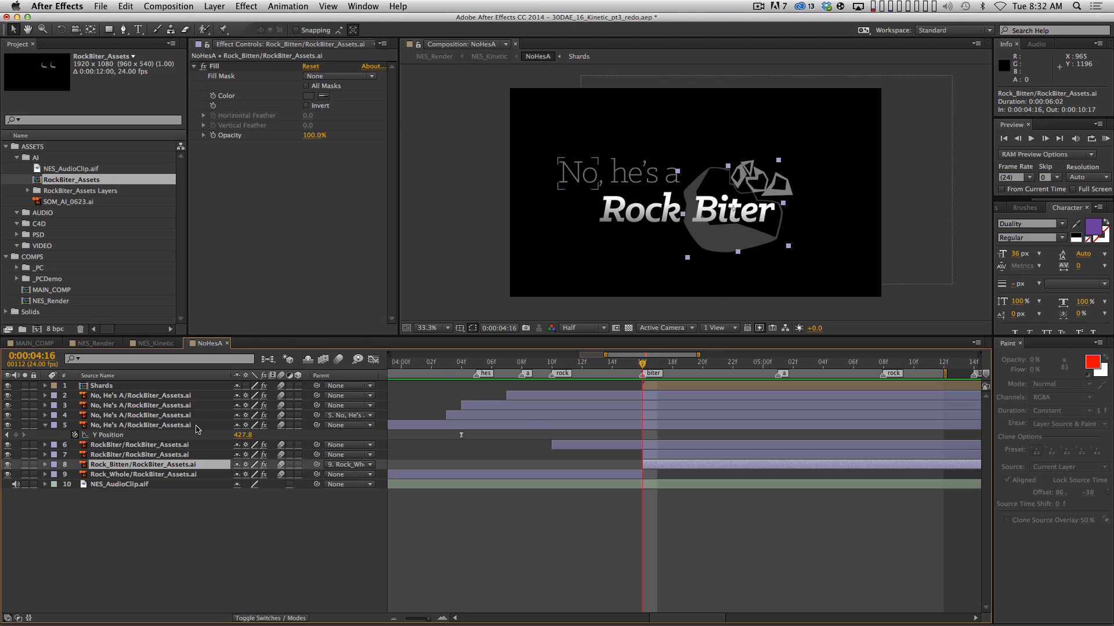
Enter the Shards composition, preview the shard animation, and check the S4 layer's Position options without changing them
{"action": "double_click", "coordinate": [102, 387]}
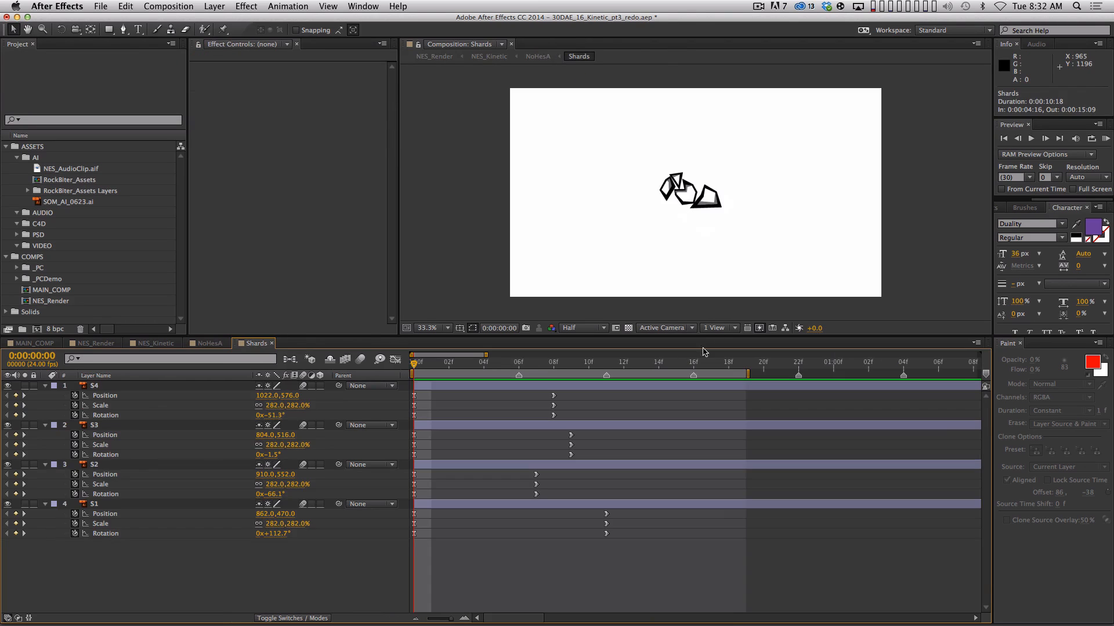
{"action": "key", "text": "space"}
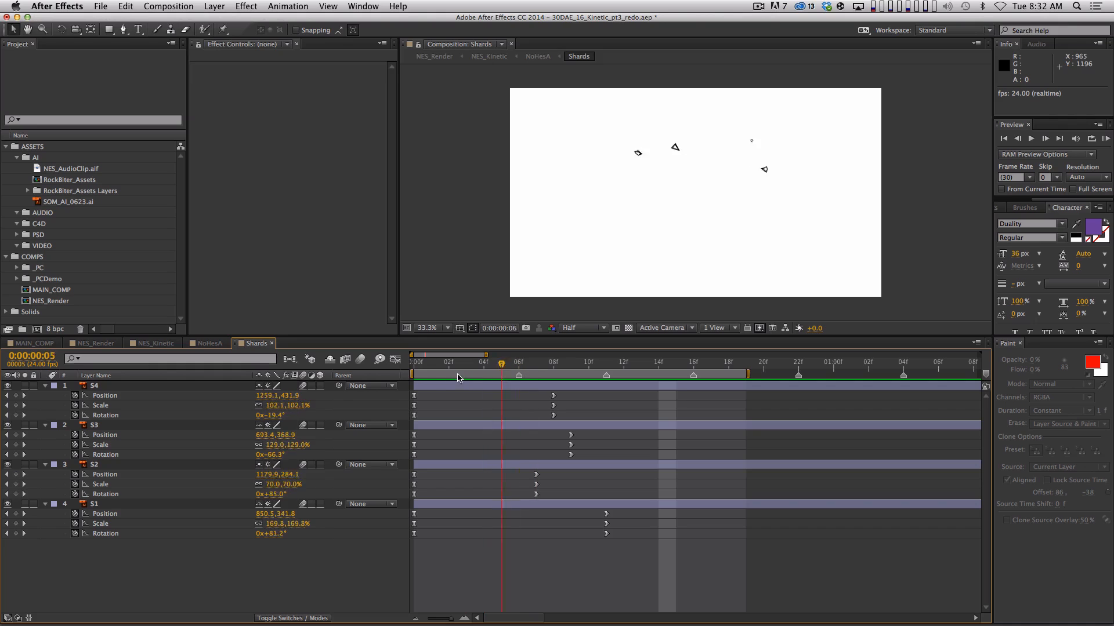
{"action": "left_click", "coordinate": [140, 397]}
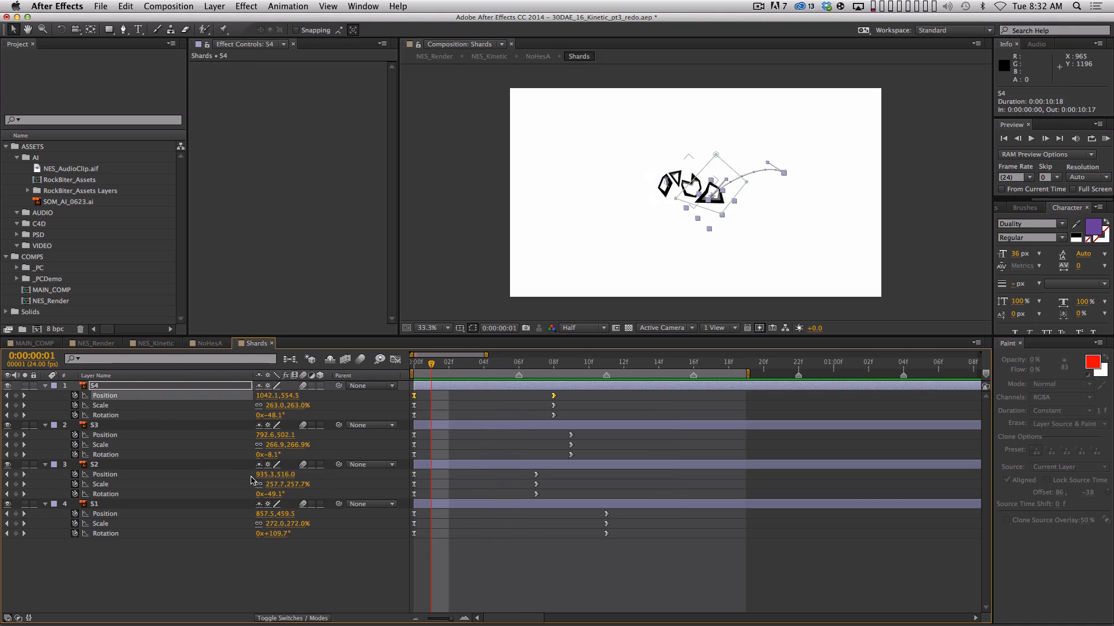
{"action": "left_click", "coordinate": [109, 398], "text": "ctrl"}
{"action": "key", "text": "Escape"}
{"action": "left_click", "coordinate": [220, 573]}
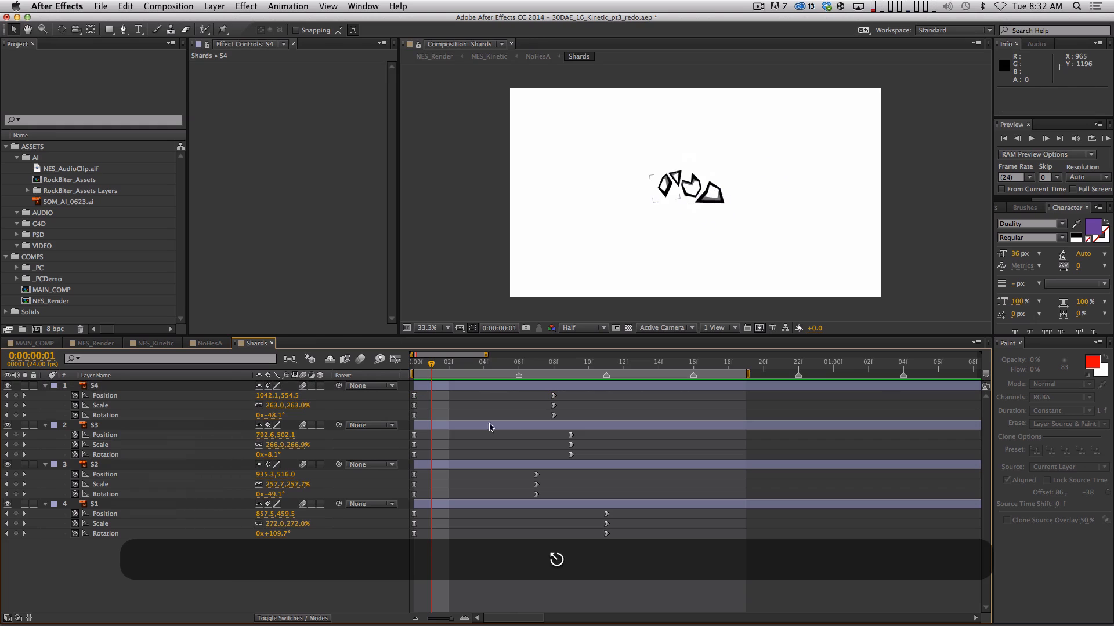
Show source names and clear the first shard layer's animation, keeping new Position, Scale and Rotation keyframes only at 0:00:00:00
{"action": "left_click_drag", "start_coordinate": [451, 366], "coordinate": [416, 366]}
{"action": "left_click", "coordinate": [122, 376]}
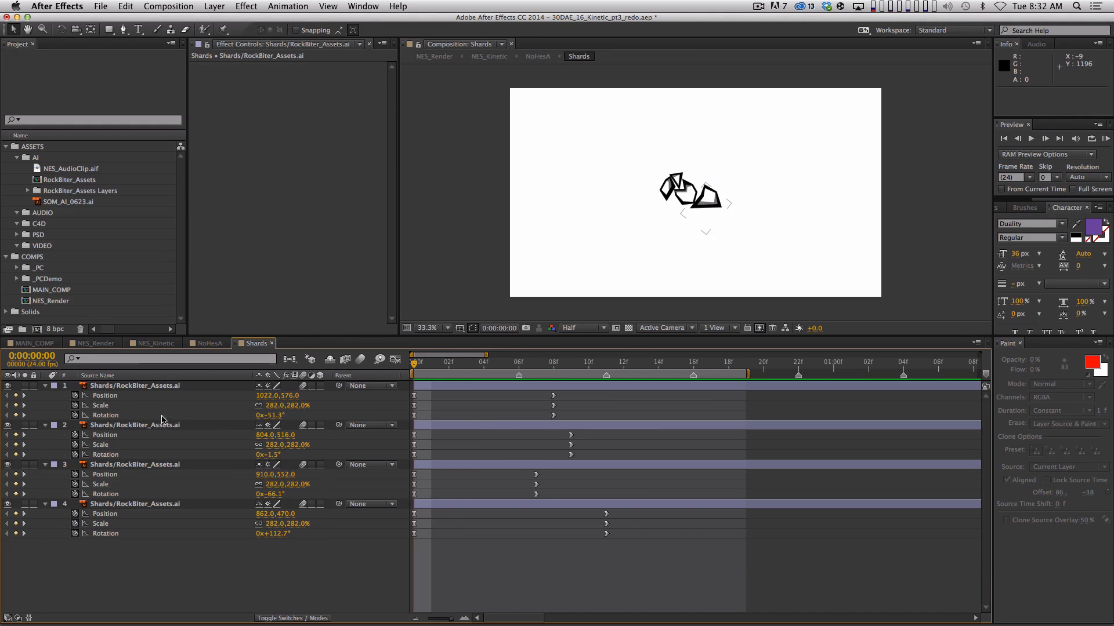
{"action": "left_click", "coordinate": [126, 386]}
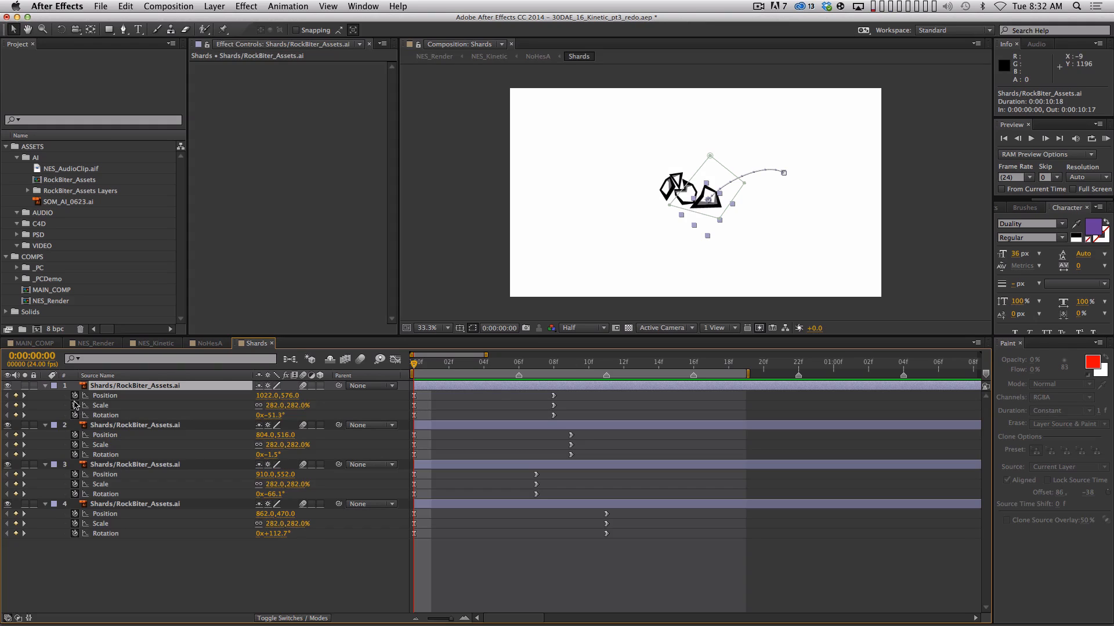
{"action": "mouse_move", "coordinate": [75, 395]}
{"action": "left_mouse_down"}
{"action": "mouse_move", "coordinate": [74, 415]}
{"action": "mouse_move", "coordinate": [75, 395]}
{"action": "left_mouse_up"}
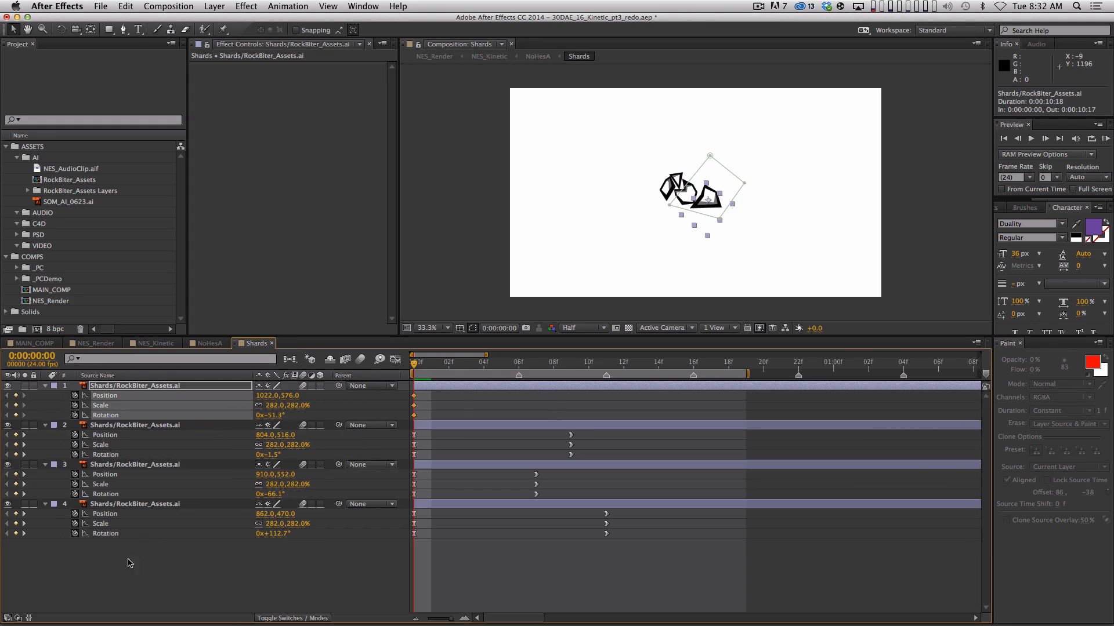
At 0:00:00:08, move the first shard layer up and right to position 1568, 396 and set its Rotation to 16.3°
{"action": "left_click_drag", "start_coordinate": [486, 368], "coordinate": [553, 368]}
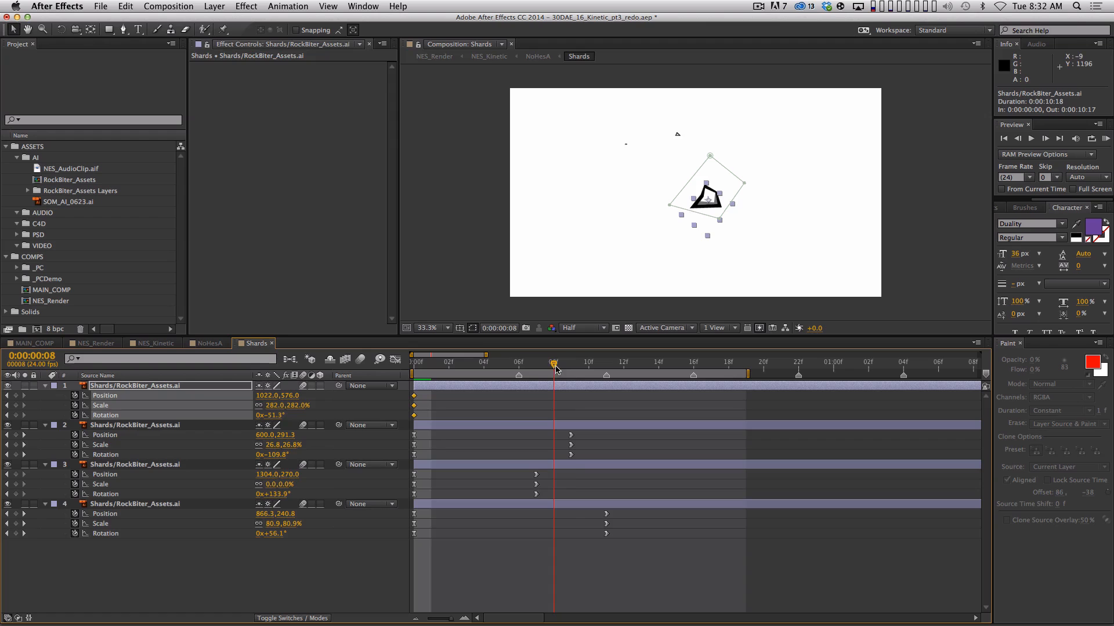
{"action": "left_click", "coordinate": [355, 567]}
{"action": "left_click", "coordinate": [170, 387]}
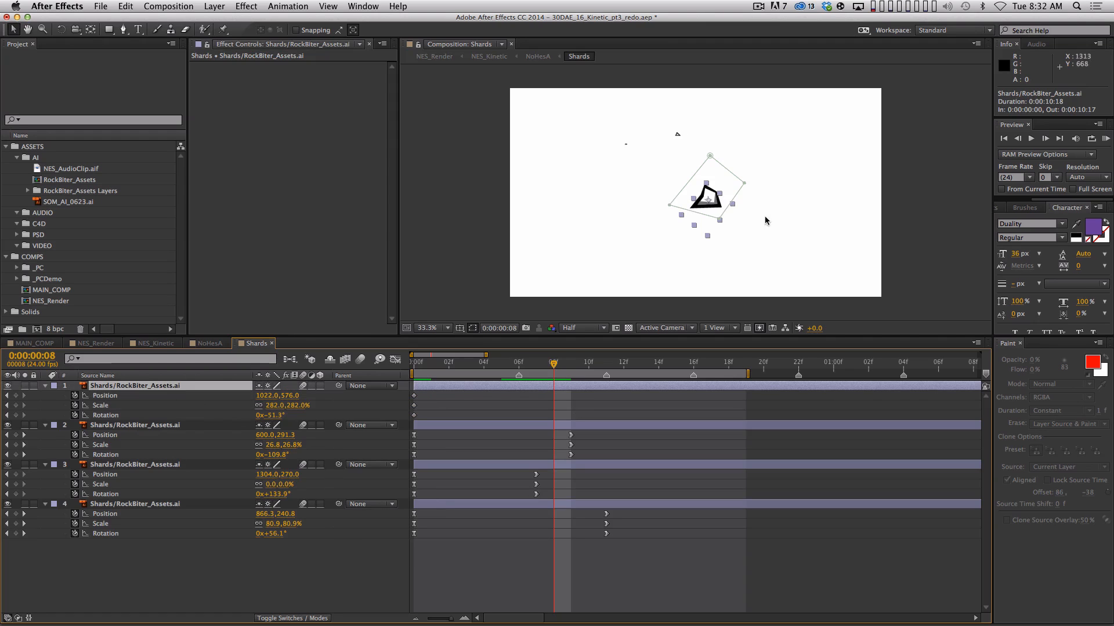
{"action": "left_click_drag", "start_coordinate": [716, 201], "coordinate": [821, 167]}
{"action": "left_click", "coordinate": [274, 405]}
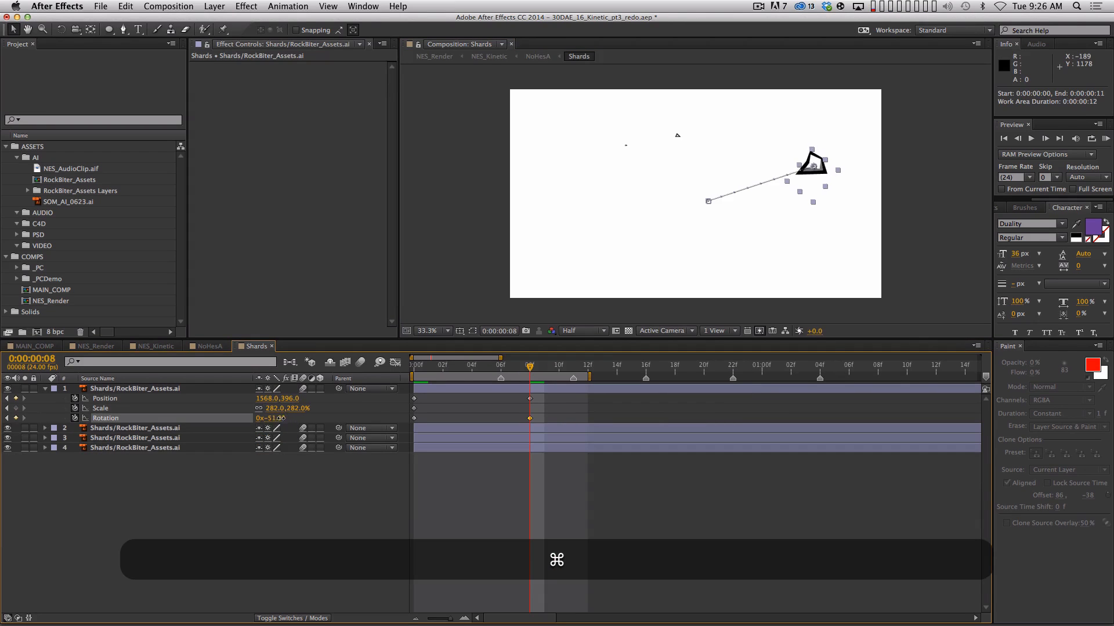
{"action": "left_click_drag", "start_coordinate": [271, 418], "coordinate": [598, 395]}
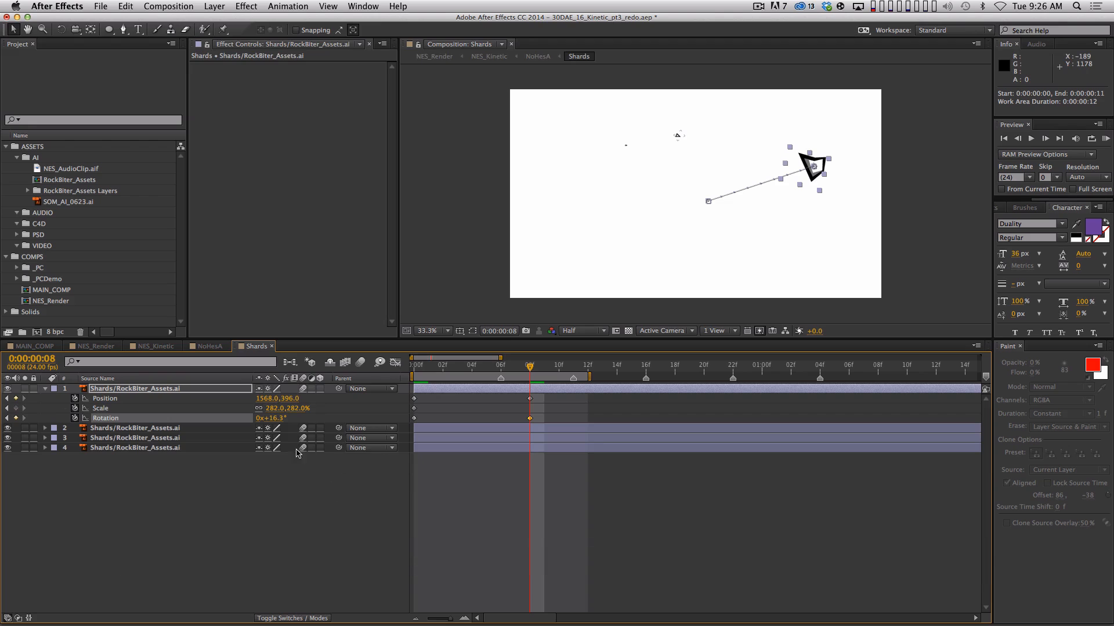
Bend the first shard's motion path upward into an arc using the Bezier handle of its first Position keyframe
{"action": "left_click", "coordinate": [149, 400]}
{"action": "left_click", "coordinate": [115, 400], "text": "ctrl"}
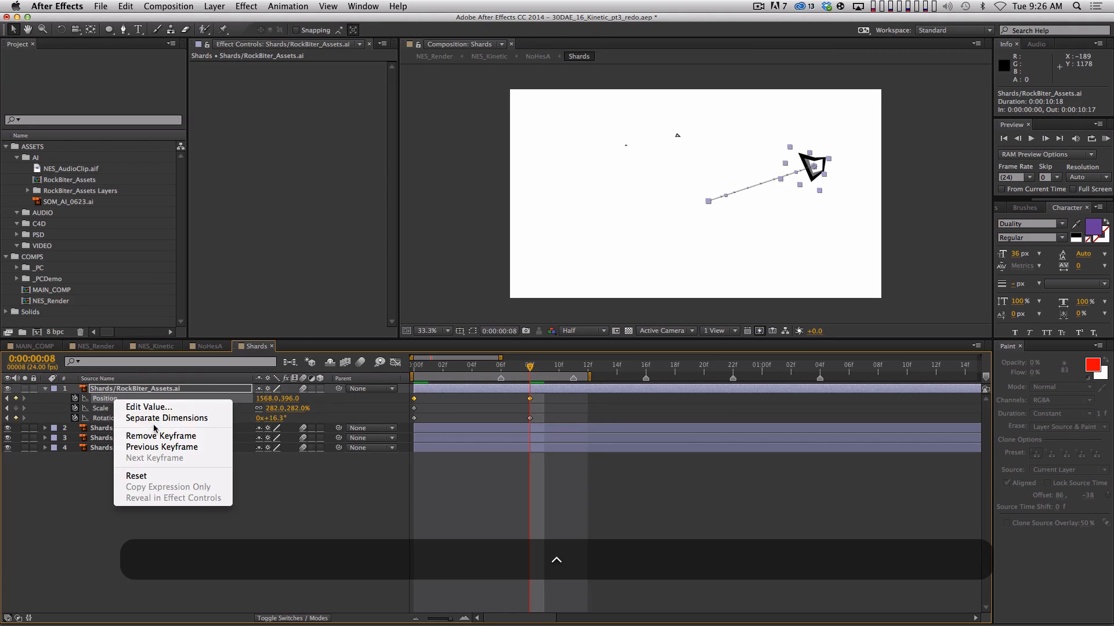
{"action": "left_click", "coordinate": [148, 407]}
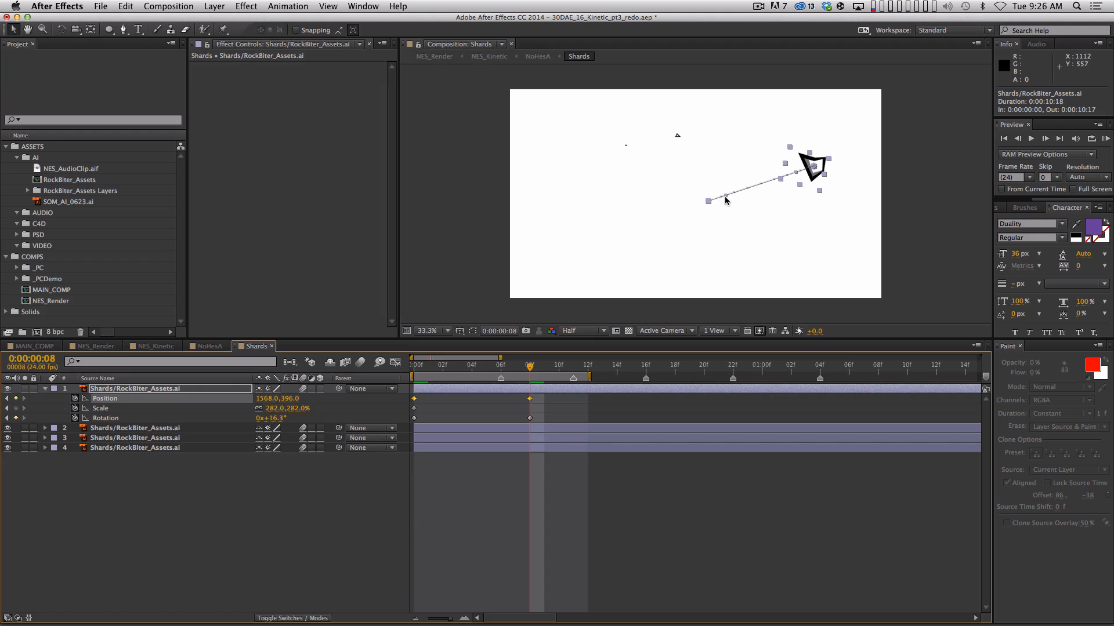
{"action": "left_click_drag", "start_coordinate": [727, 197], "coordinate": [730, 156]}
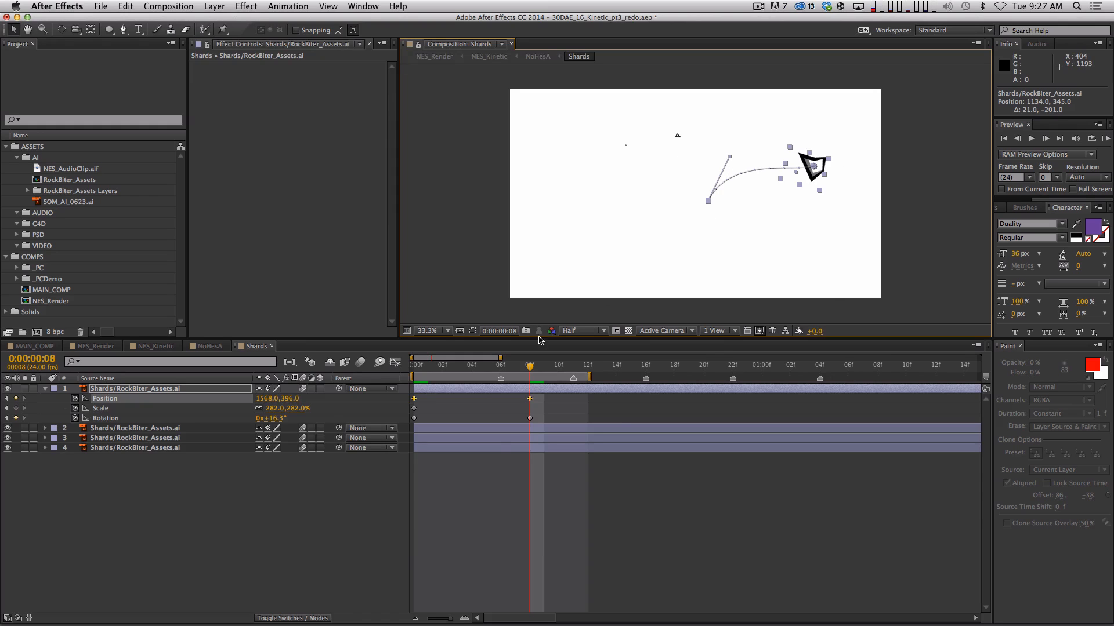
At 0:00:00:04, adjust the path's starting handle and pull a Bezier handle up and left from the ending keyframe with the Pen tool
{"action": "left_click", "coordinate": [471, 367]}
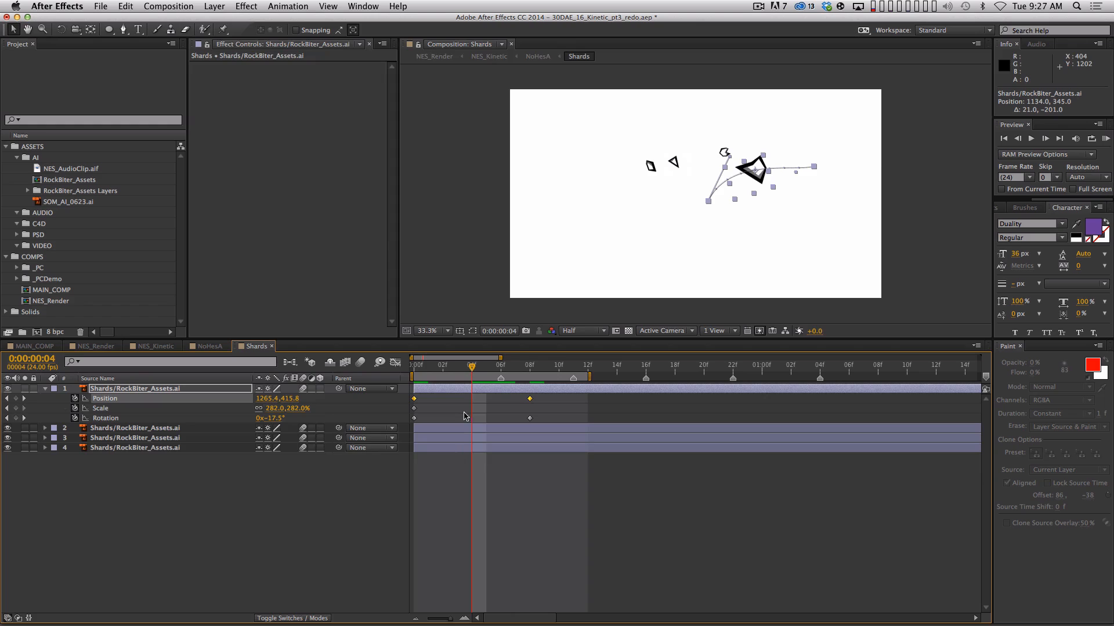
{"action": "left_click_drag", "start_coordinate": [728, 157], "coordinate": [750, 153]}
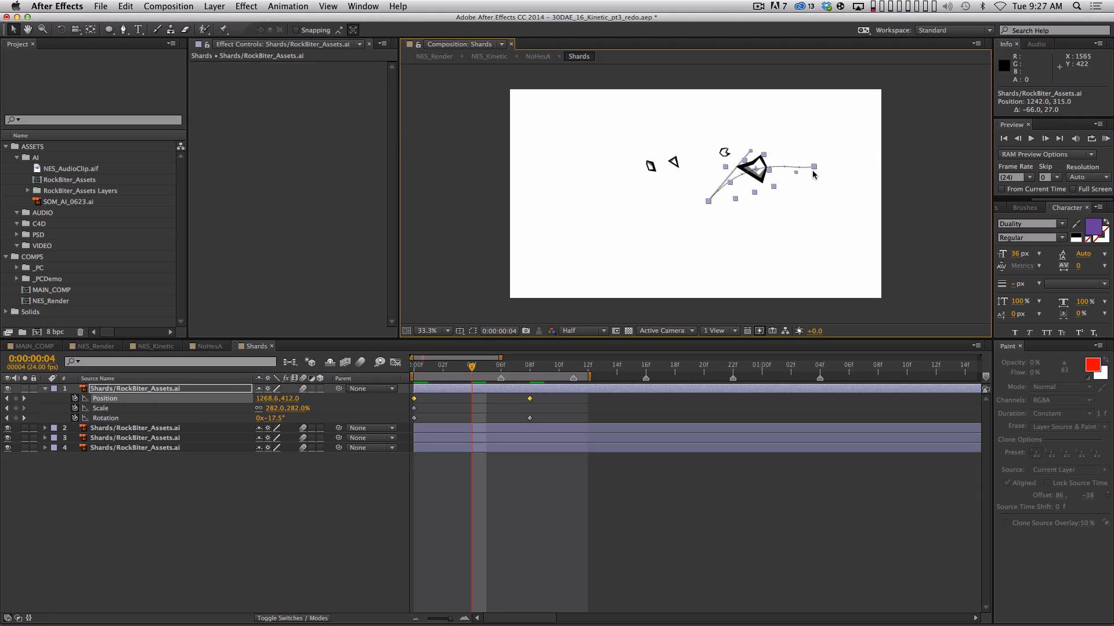
{"action": "key", "text": "g"}
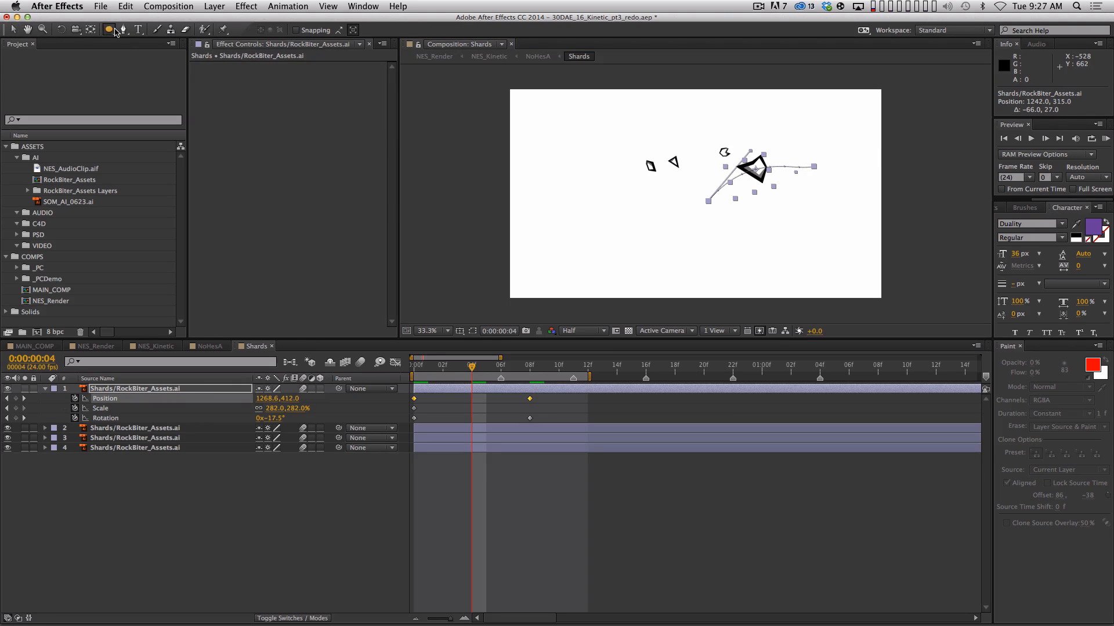
{"action": "left_click_drag", "start_coordinate": [816, 167], "coordinate": [732, 141]}
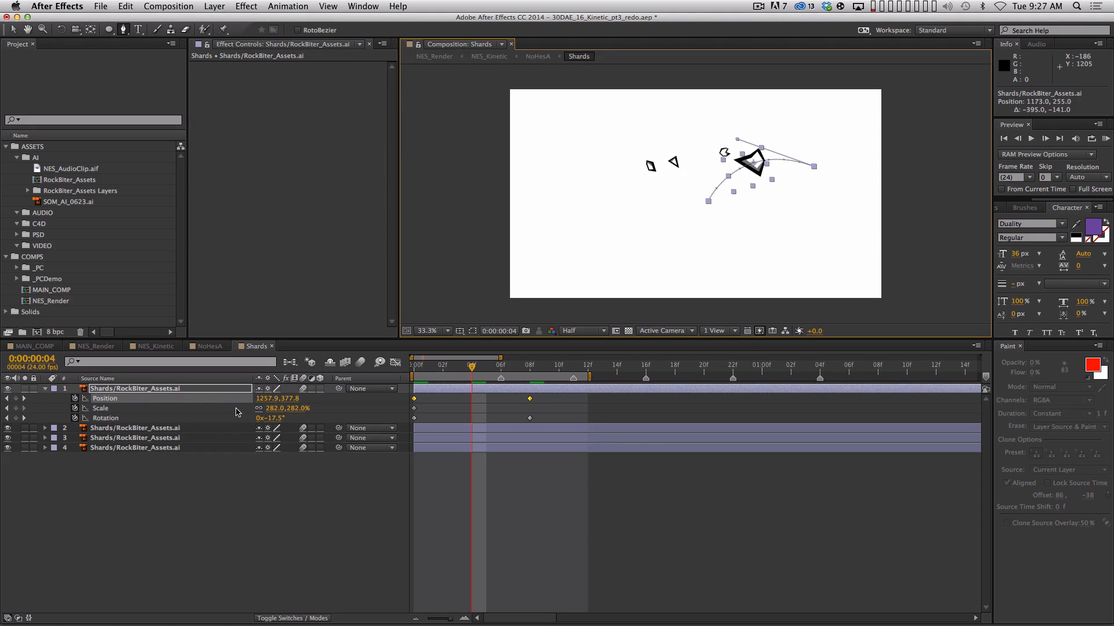
At 0:00:00:08, set the first shard layer's Scale to 0% and apply Easy Ease to all its Position, Scale and Rotation keyframes
{"action": "left_click_drag", "start_coordinate": [460, 365], "coordinate": [530, 369]}
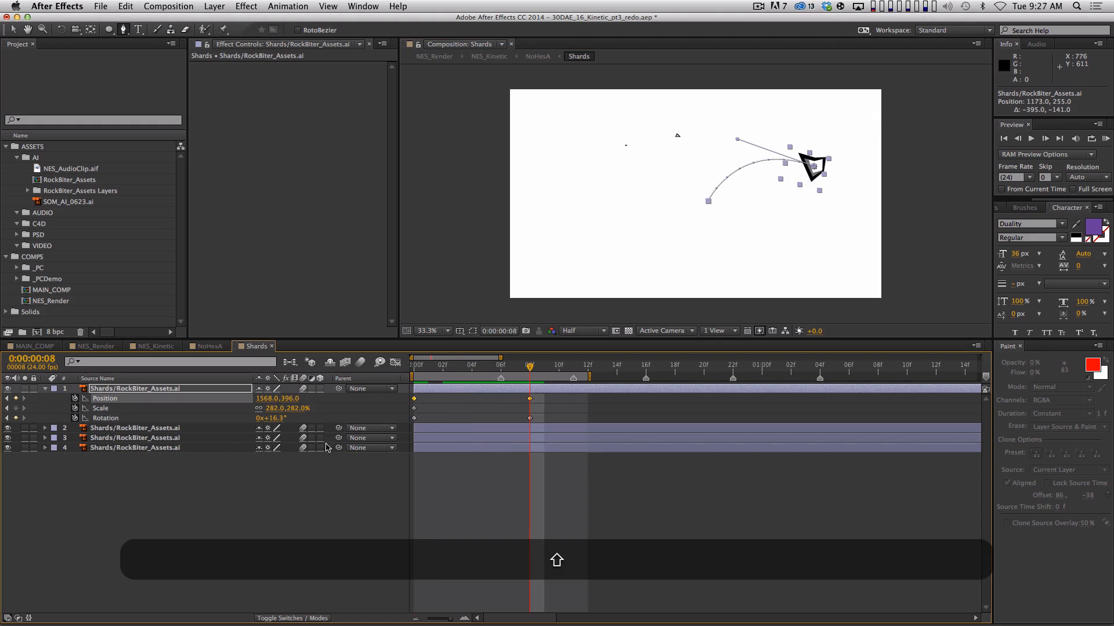
{"action": "left_click", "coordinate": [300, 409]}
{"action": "type", "text": "0"}
{"action": "key", "text": "Return"}
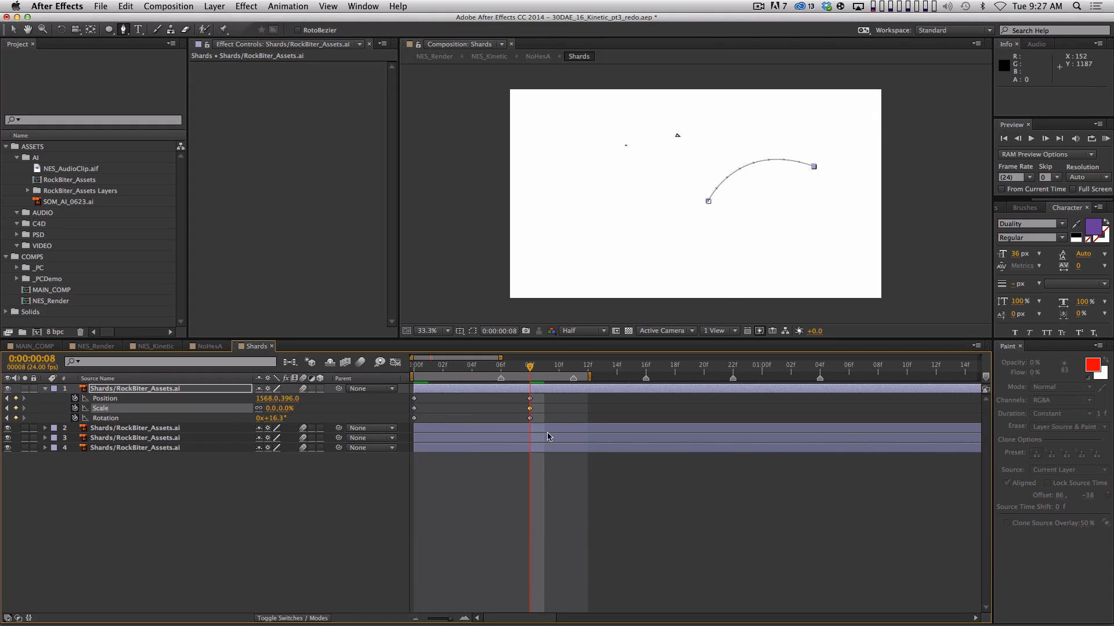
{"action": "left_click_drag", "start_coordinate": [561, 396], "coordinate": [411, 435]}
{"action": "key", "text": "F9"}
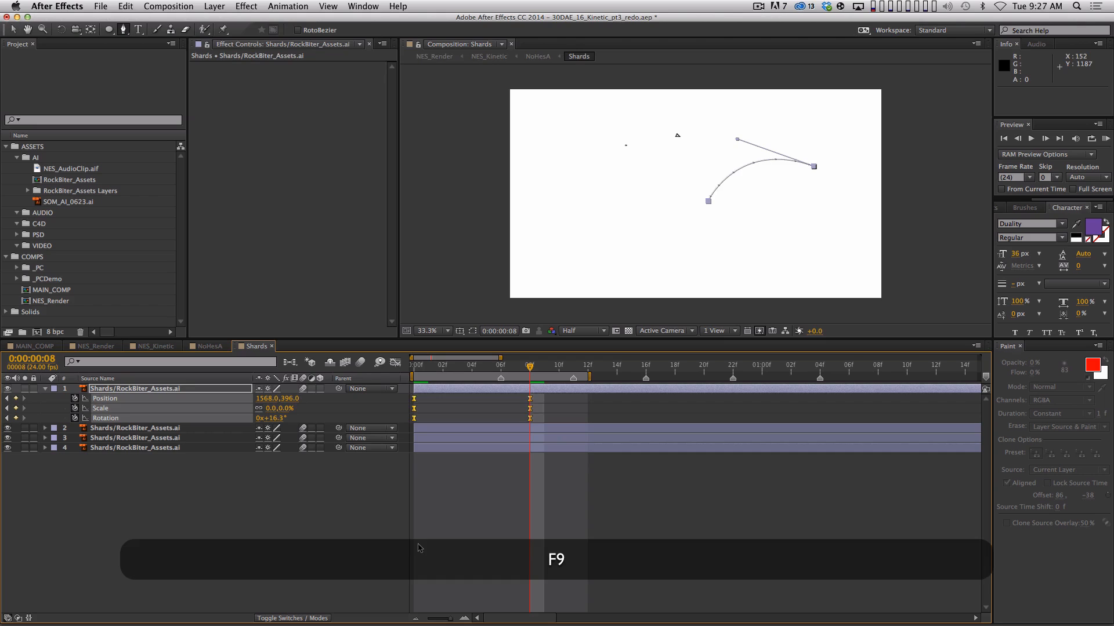
Examine the first shard's Position curves in the Graph Editor as a value graph and as a speed graph
{"action": "left_click", "coordinate": [182, 402]}
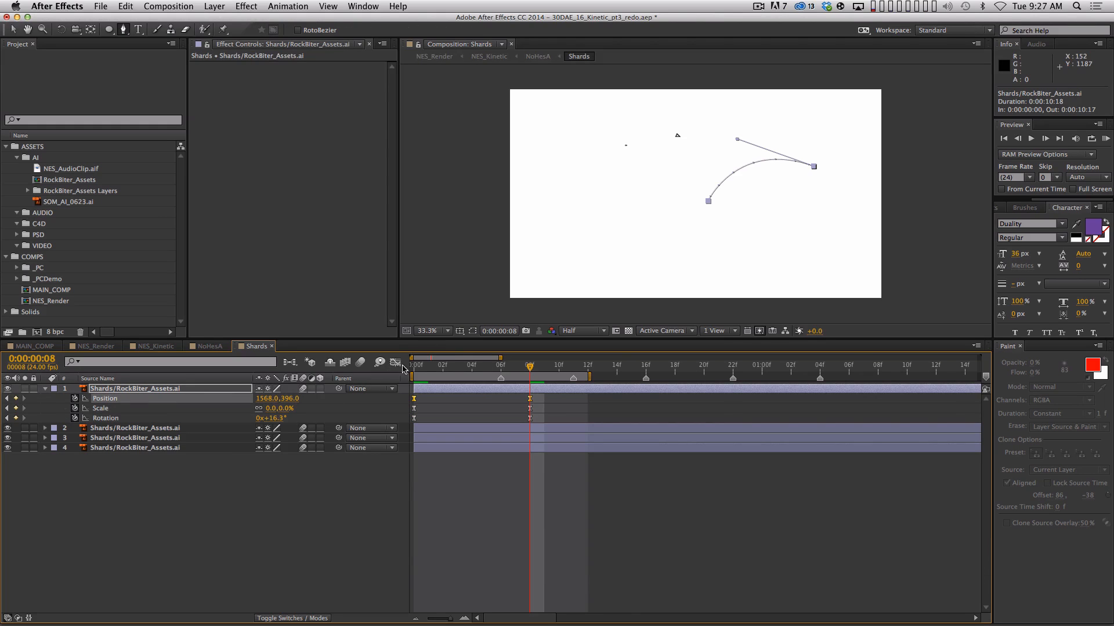
{"action": "left_click", "coordinate": [396, 363]}
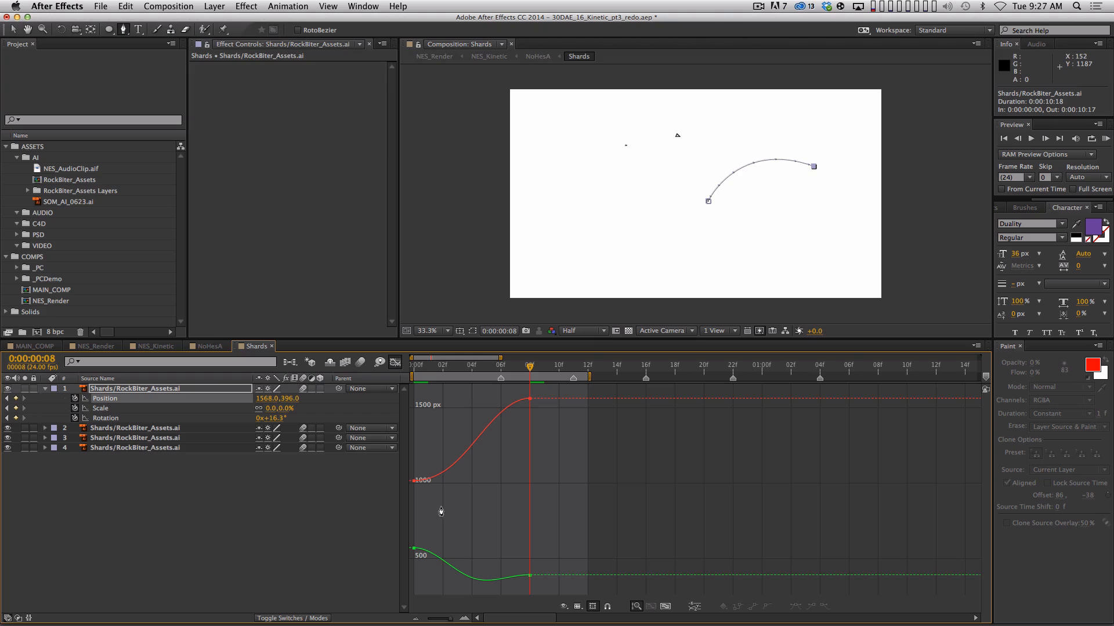
{"action": "key", "text": "v"}
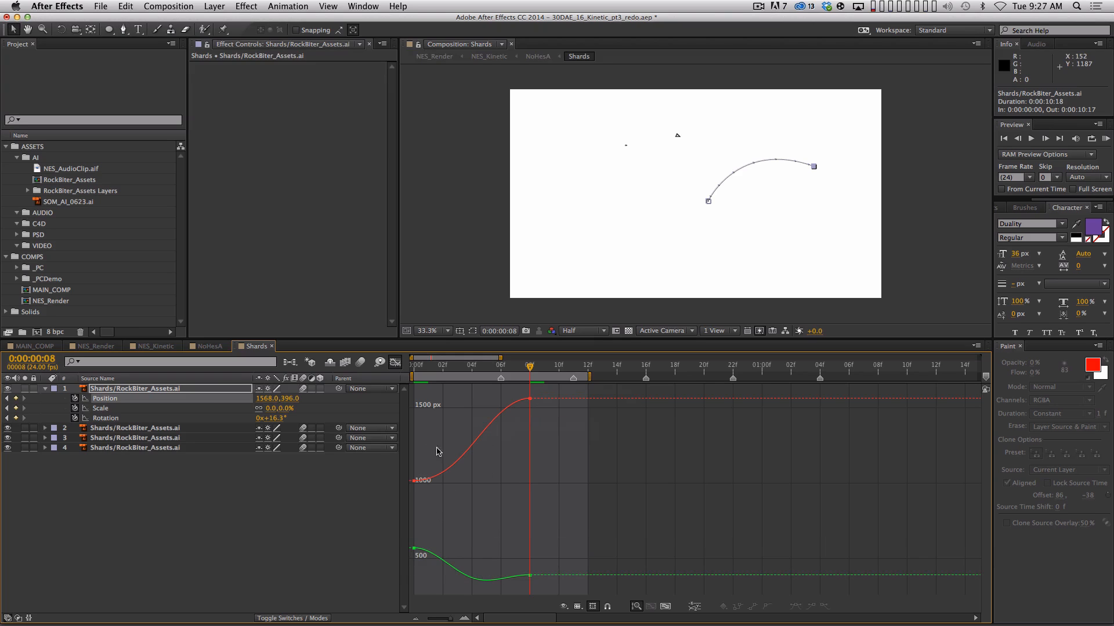
{"action": "left_click_drag", "start_coordinate": [555, 390], "coordinate": [515, 428]}
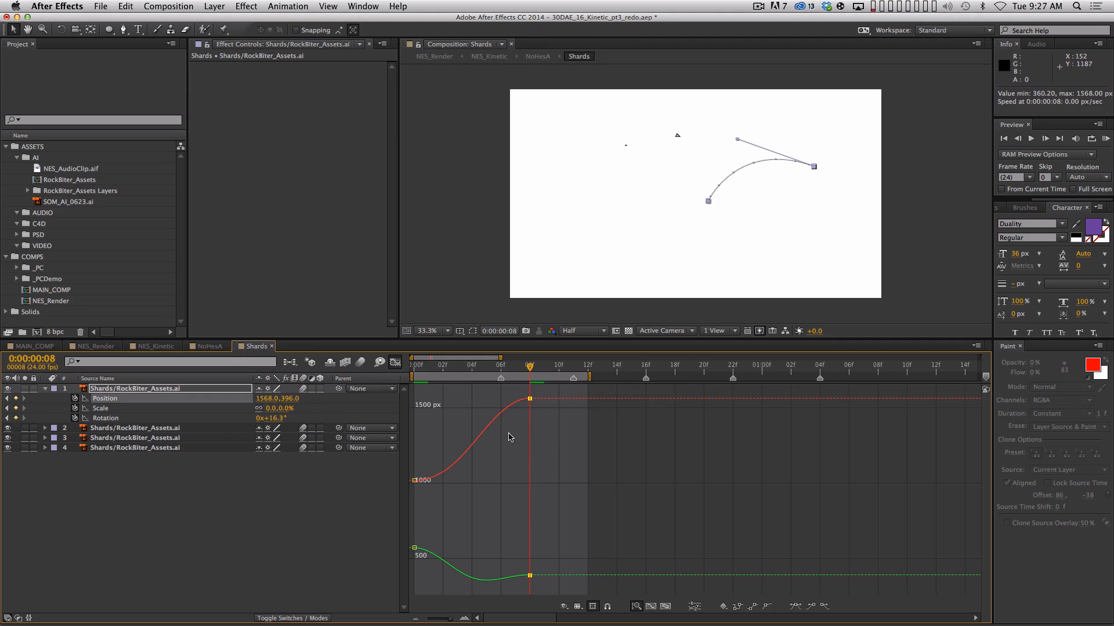
{"action": "left_click", "coordinate": [578, 606]}
{"action": "left_click", "coordinate": [613, 525]}
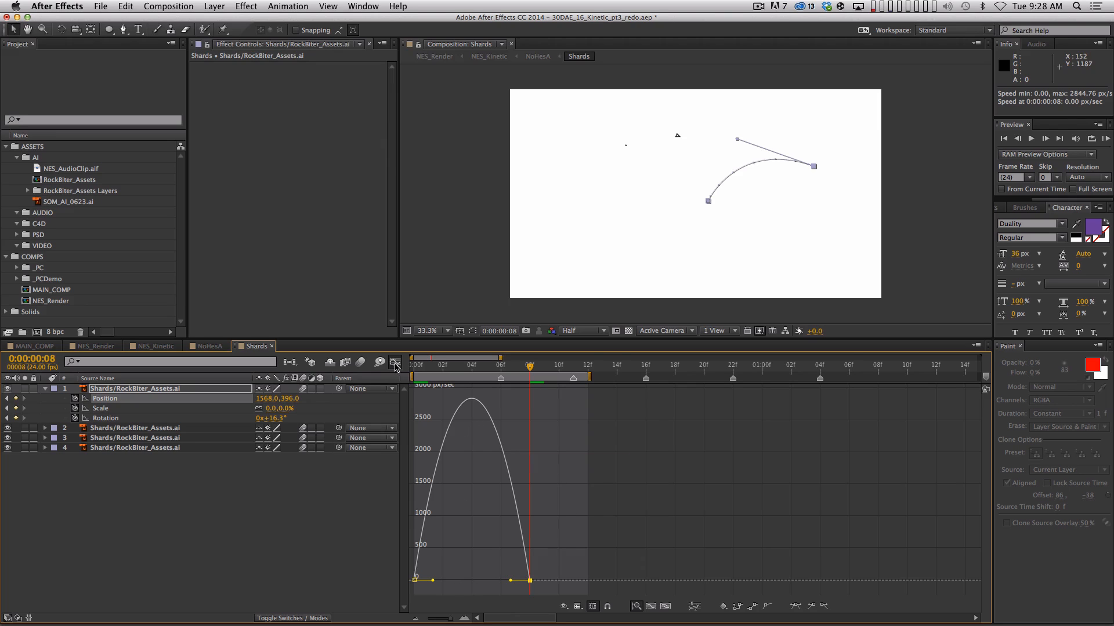
{"action": "left_click", "coordinate": [395, 362]}
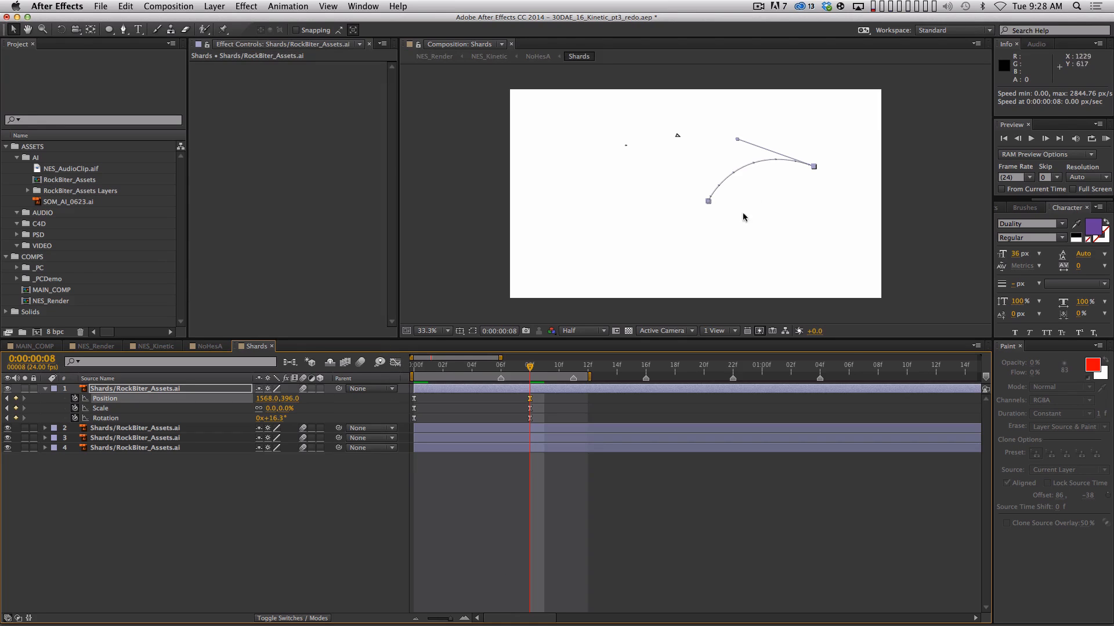
Try separating the first shard's Position into X and Y dimensions, and undo the separation
{"action": "right_click", "coordinate": [122, 403]}
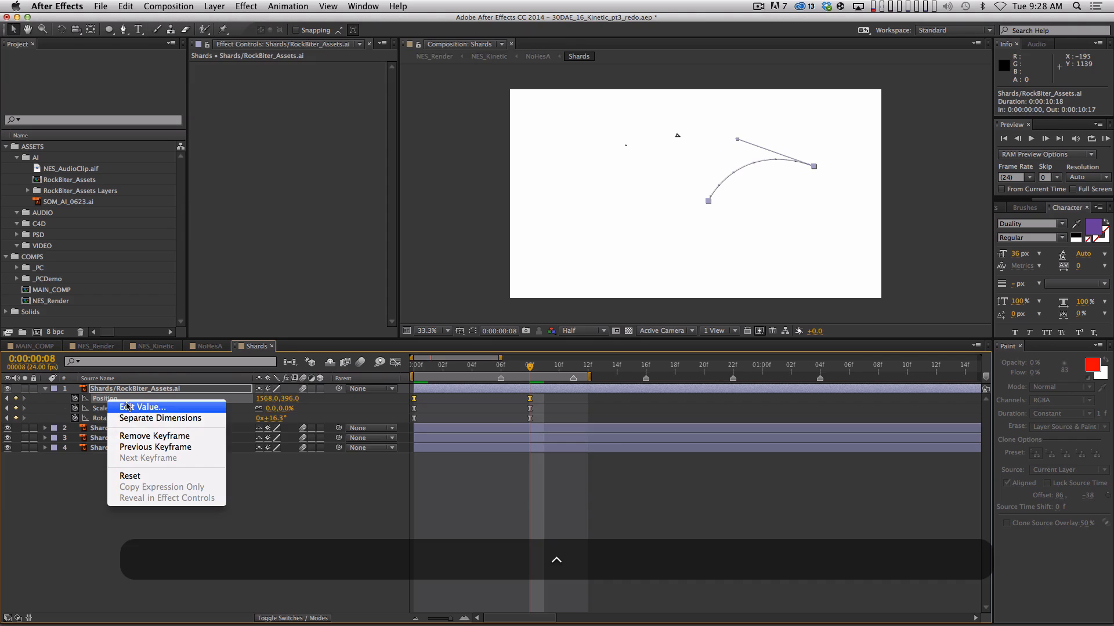
{"action": "left_click", "coordinate": [154, 417]}
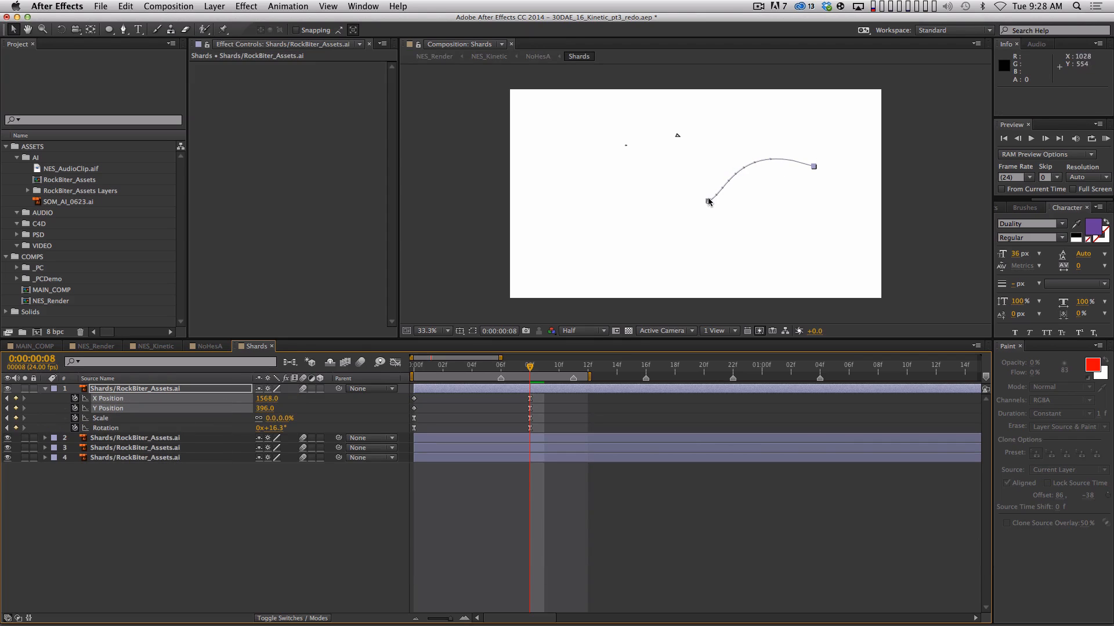
{"action": "left_click", "coordinate": [705, 199]}
{"action": "key", "text": "g"}
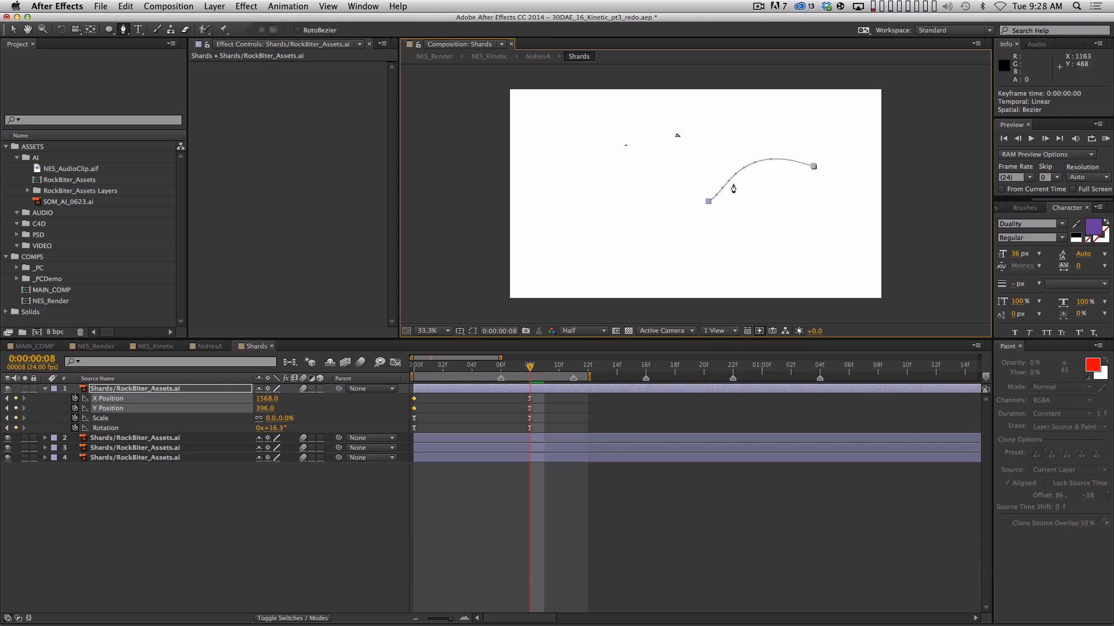
{"action": "key", "text": "super+z"}
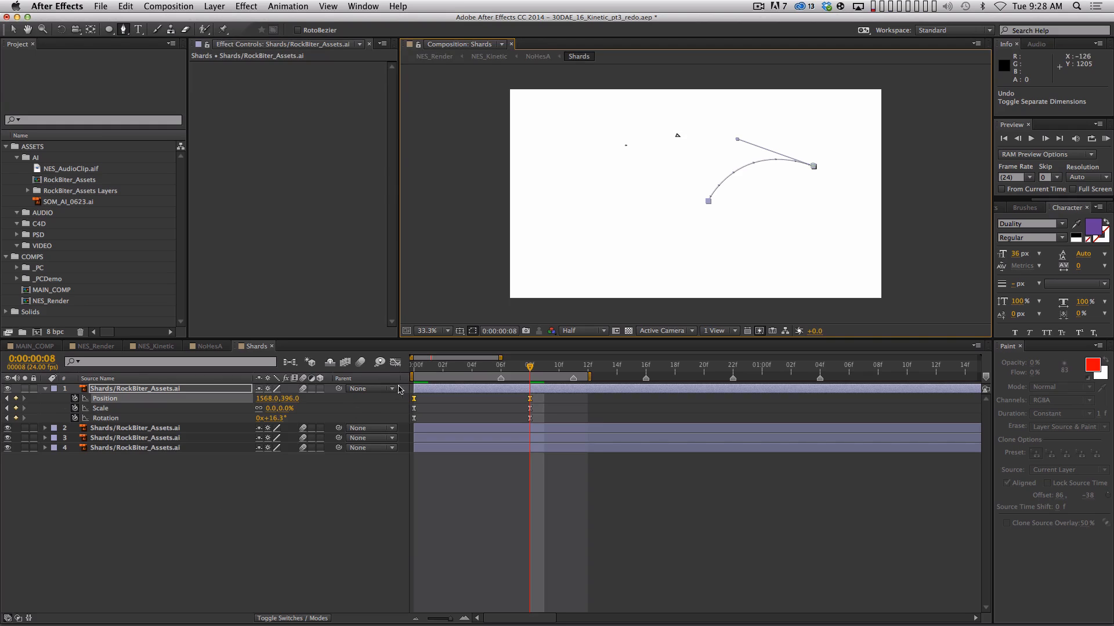
In the speed graph, lengthen the ending ease handles of Position, Scale and Rotation, shorten their starting handles, and preview the motion
{"action": "left_click", "coordinate": [122, 415], "text": "shift"}
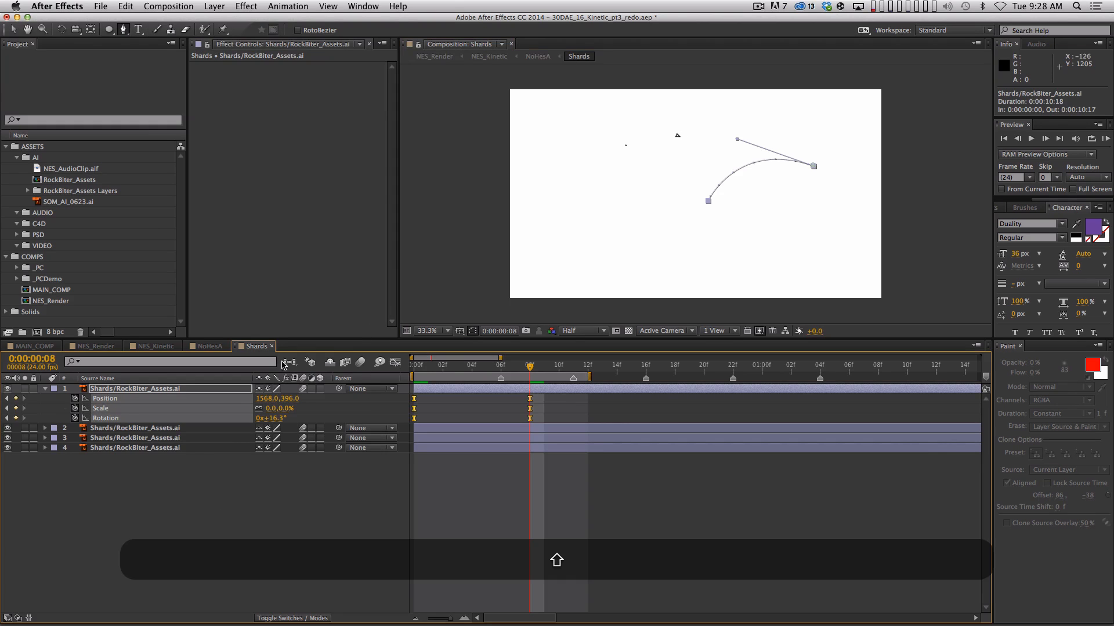
{"action": "left_click", "coordinate": [395, 363]}
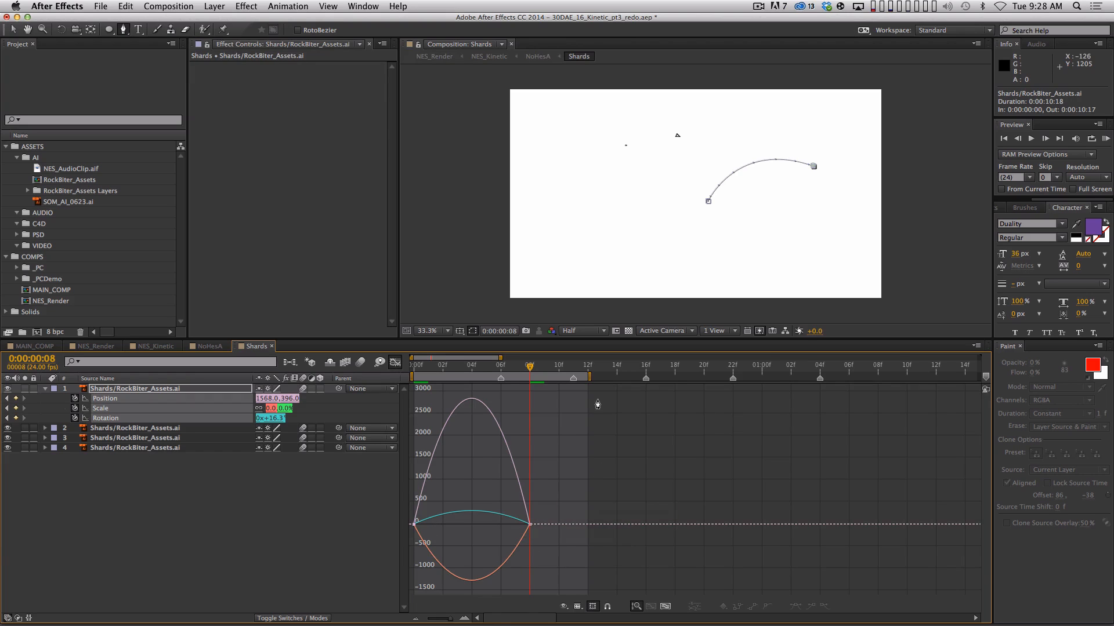
{"action": "key", "text": "Home"}
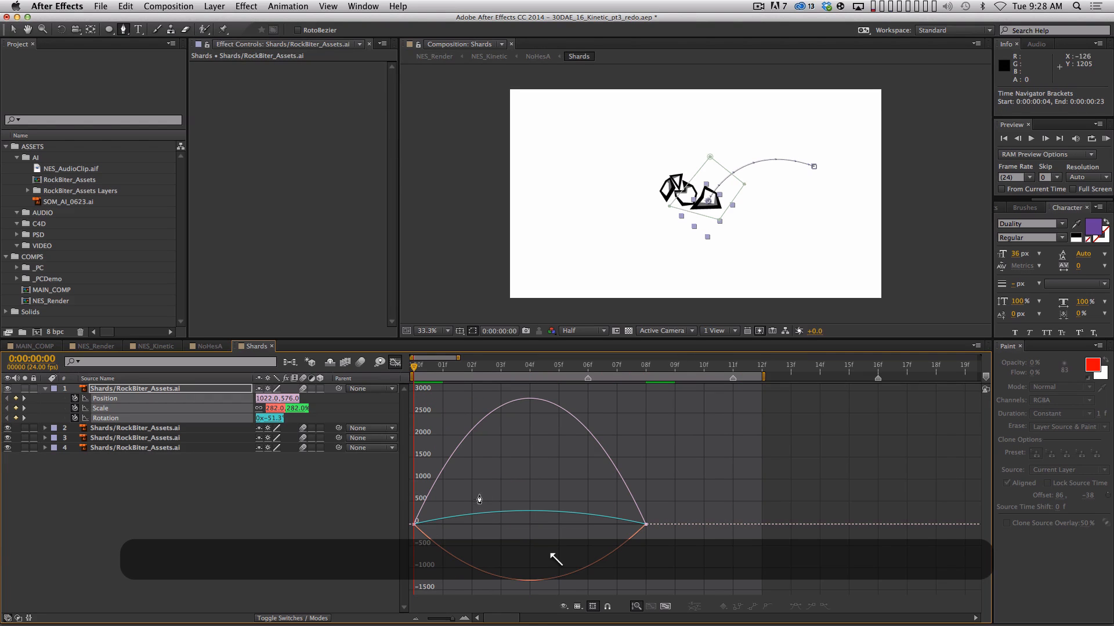
{"action": "key", "text": "v"}
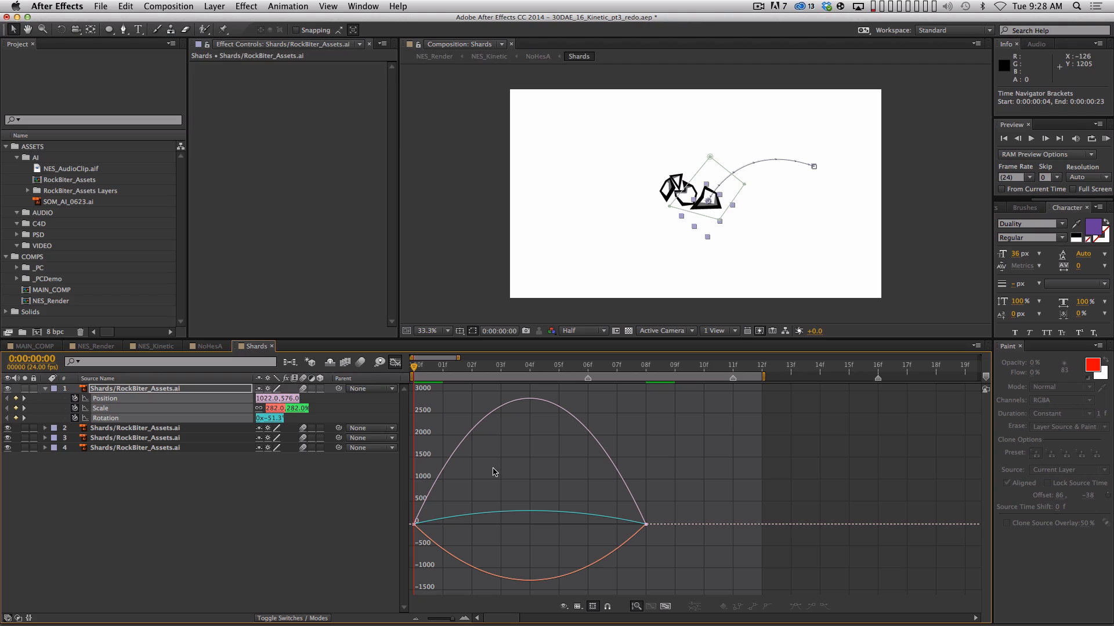
{"action": "left_click_drag", "start_coordinate": [561, 467], "coordinate": [716, 574]}
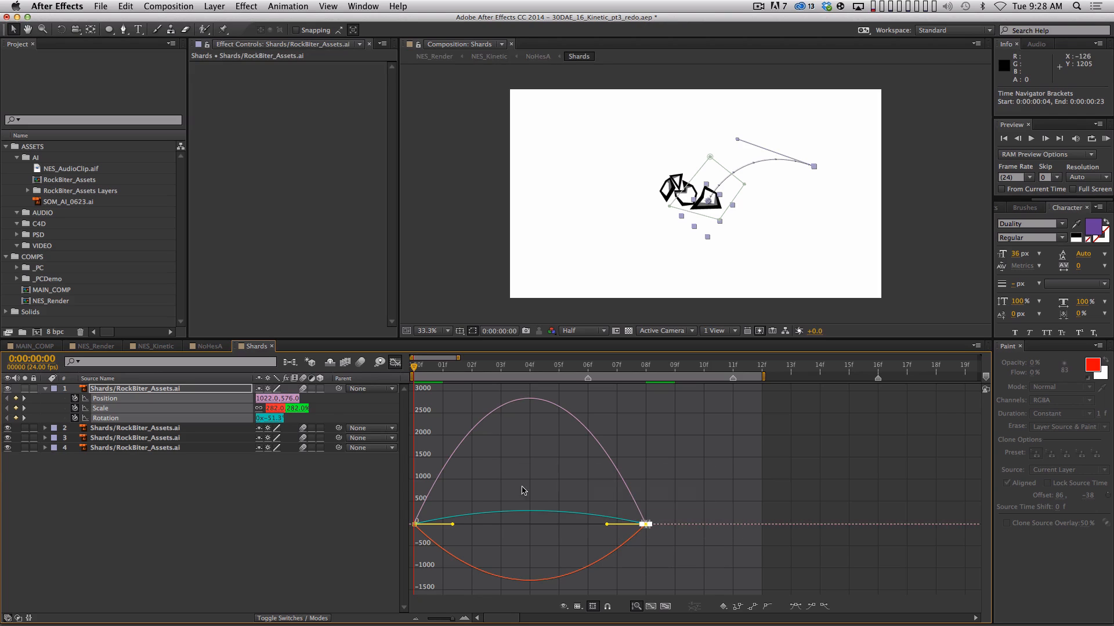
{"action": "left_click_drag", "start_coordinate": [608, 525], "coordinate": [555, 527]}
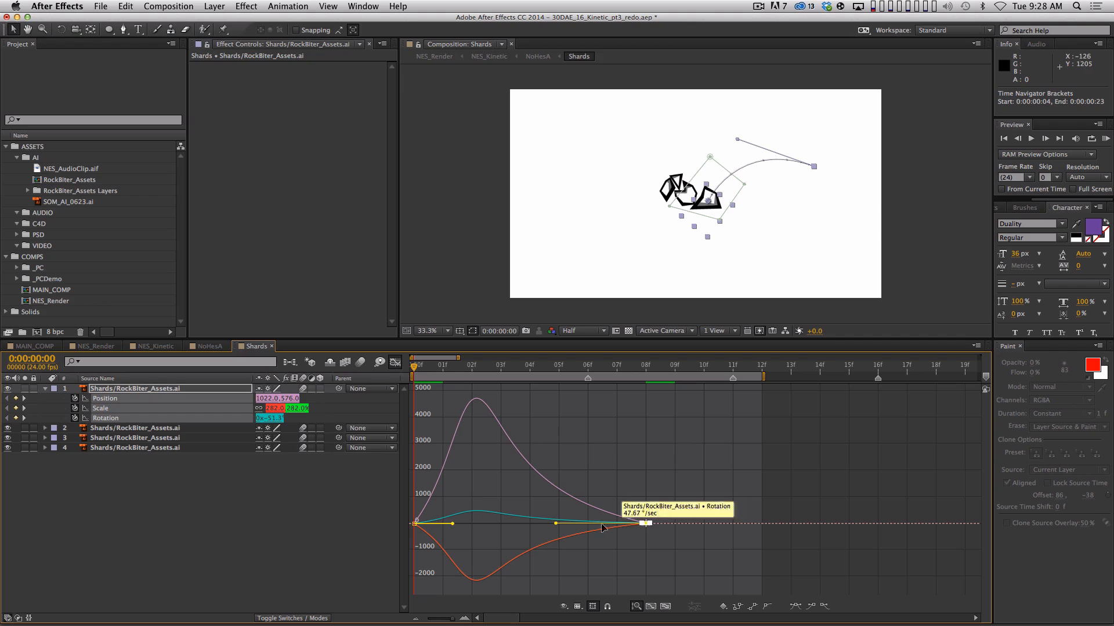
{"action": "left_click_drag", "start_coordinate": [463, 502], "coordinate": [438, 526]}
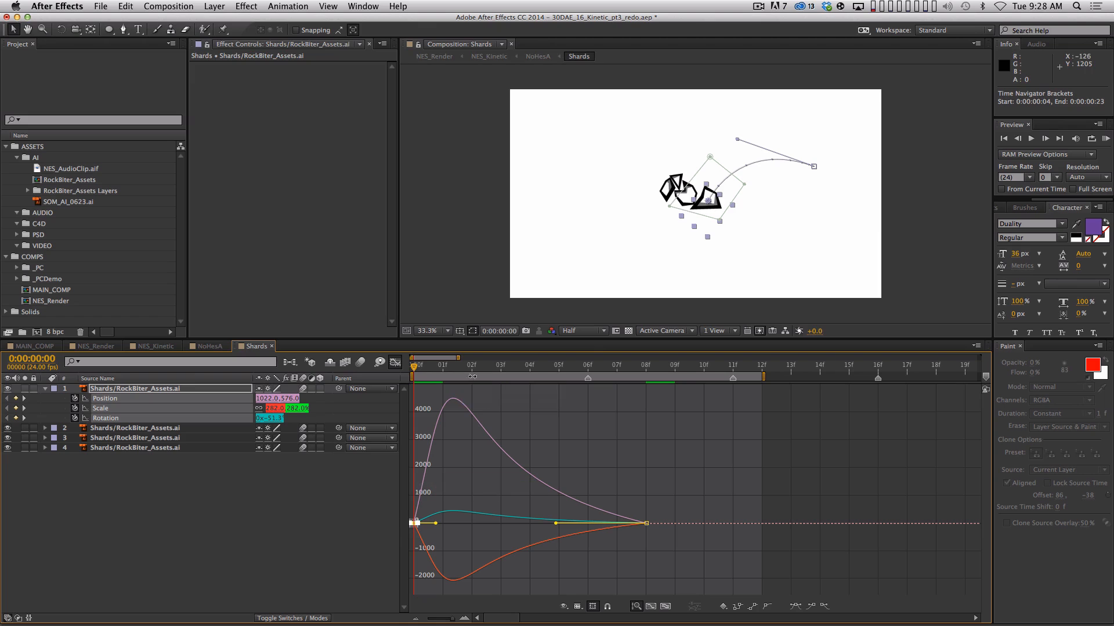
{"action": "key", "text": "space"}
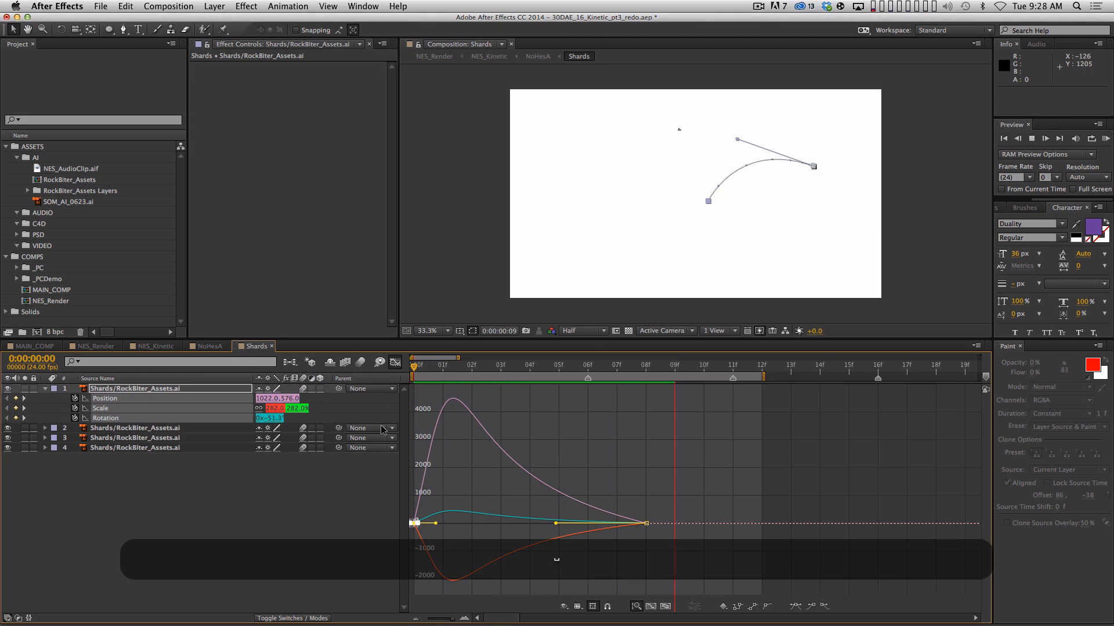
{"action": "key", "text": "space"}
{"action": "left_click", "coordinate": [310, 534]}
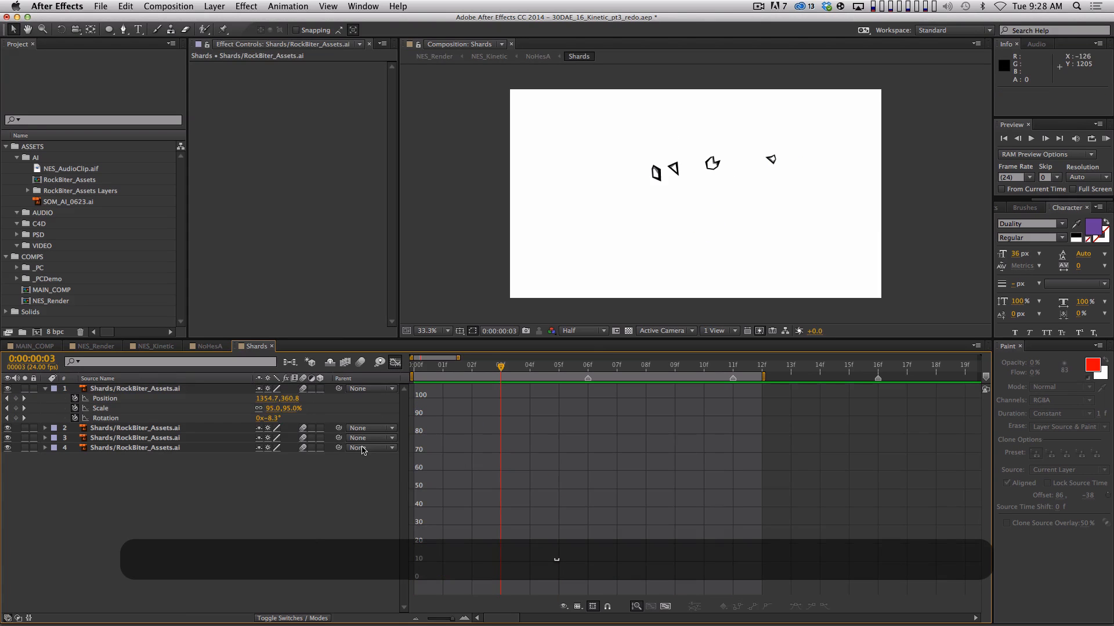
Display the first shard's Scale as a value graph and pull its starting keyframe's handle down and inward for a steeper drop
{"action": "left_click", "coordinate": [130, 410]}
{"action": "left_click", "coordinate": [586, 606]}
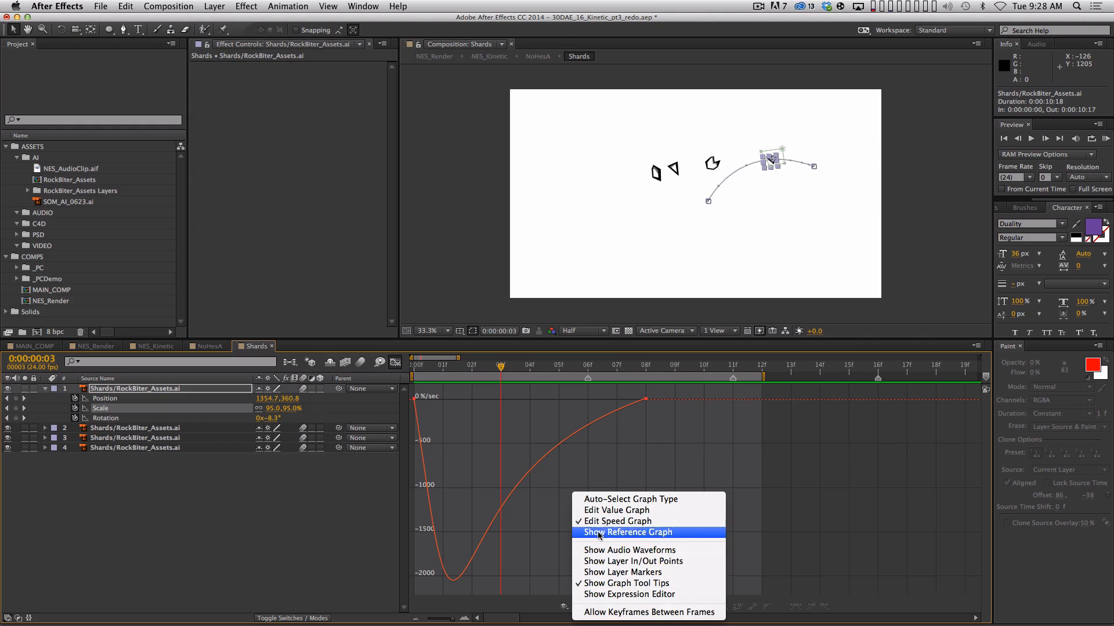
{"action": "left_click", "coordinate": [603, 513]}
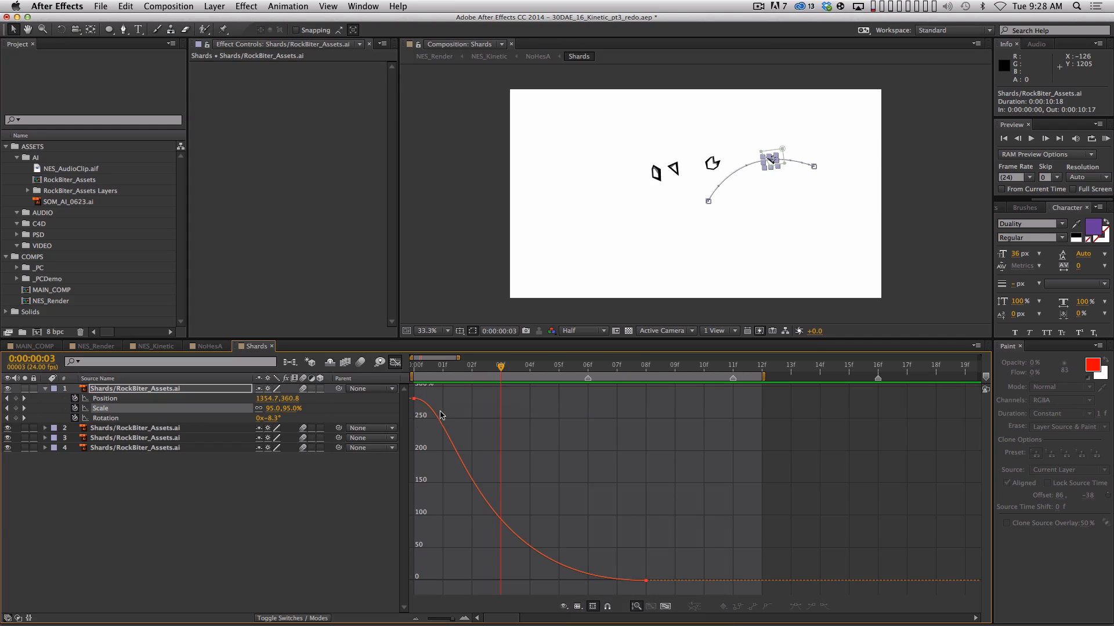
{"action": "left_click", "coordinate": [578, 605]}
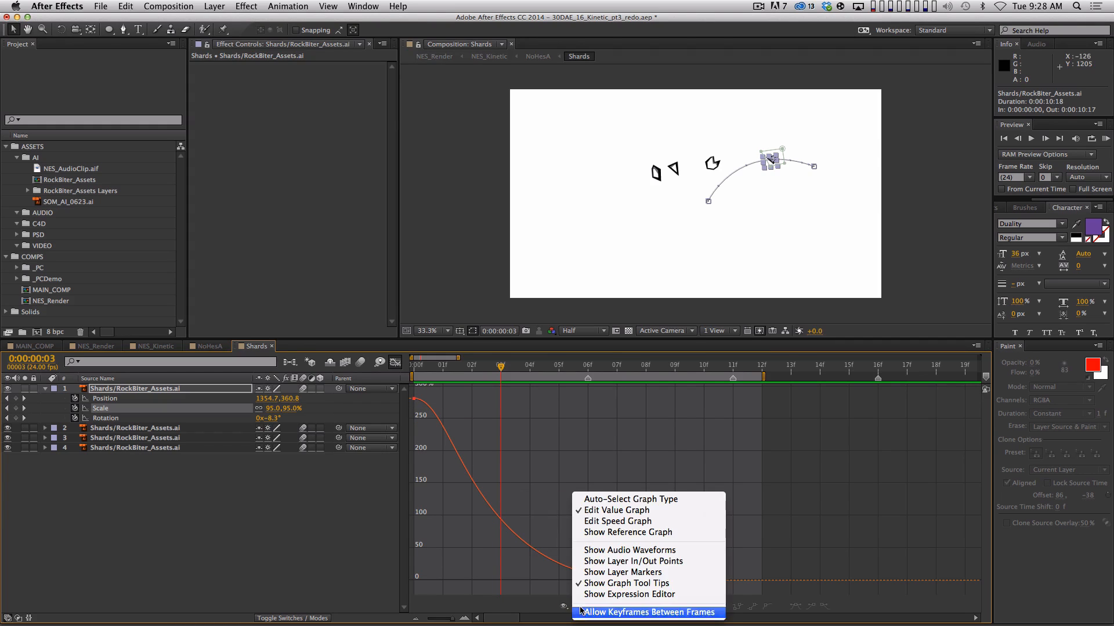
{"action": "left_click", "coordinate": [518, 536]}
{"action": "left_click", "coordinate": [413, 398]}
{"action": "left_click_drag", "start_coordinate": [458, 399], "coordinate": [439, 433]}
Pull the starting handle of the first shard's Rotation curve upward for a faster start, check the Position curve and preview the animation
{"action": "left_click", "coordinate": [131, 418]}
{"action": "left_click", "coordinate": [413, 580]}
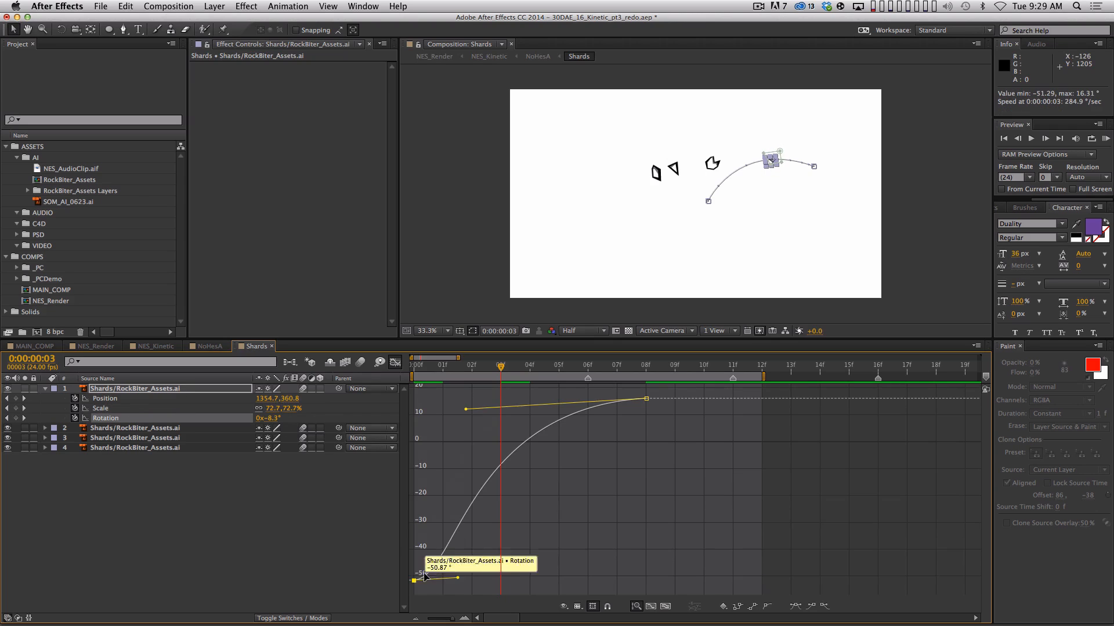
{"action": "left_click_drag", "start_coordinate": [460, 580], "coordinate": [437, 533]}
{"action": "left_click", "coordinate": [192, 400]}
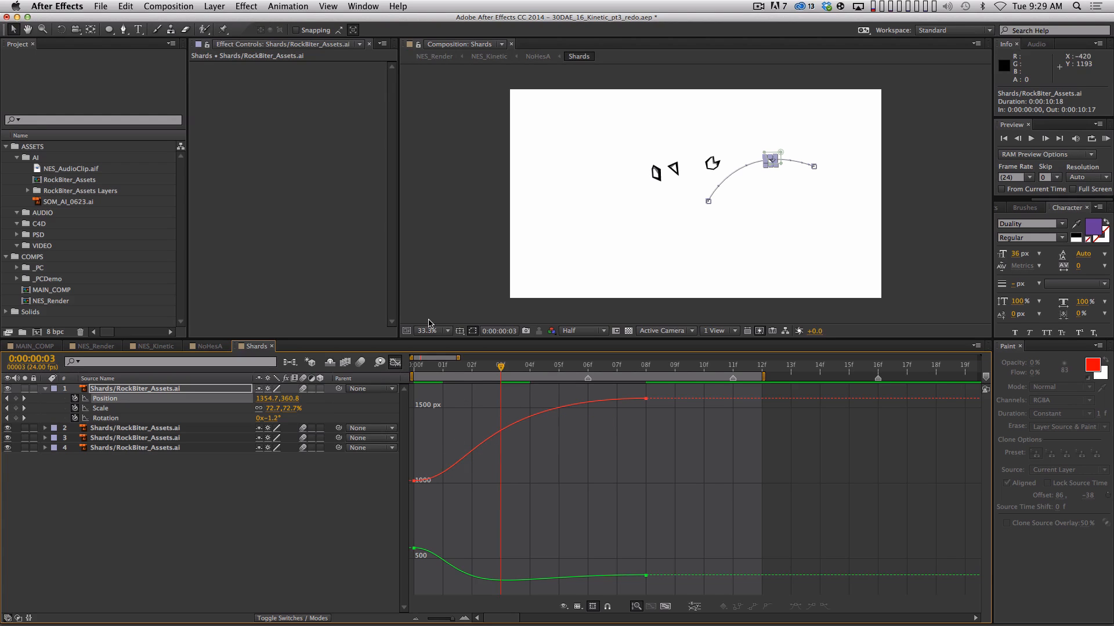
{"action": "key", "text": "space"}
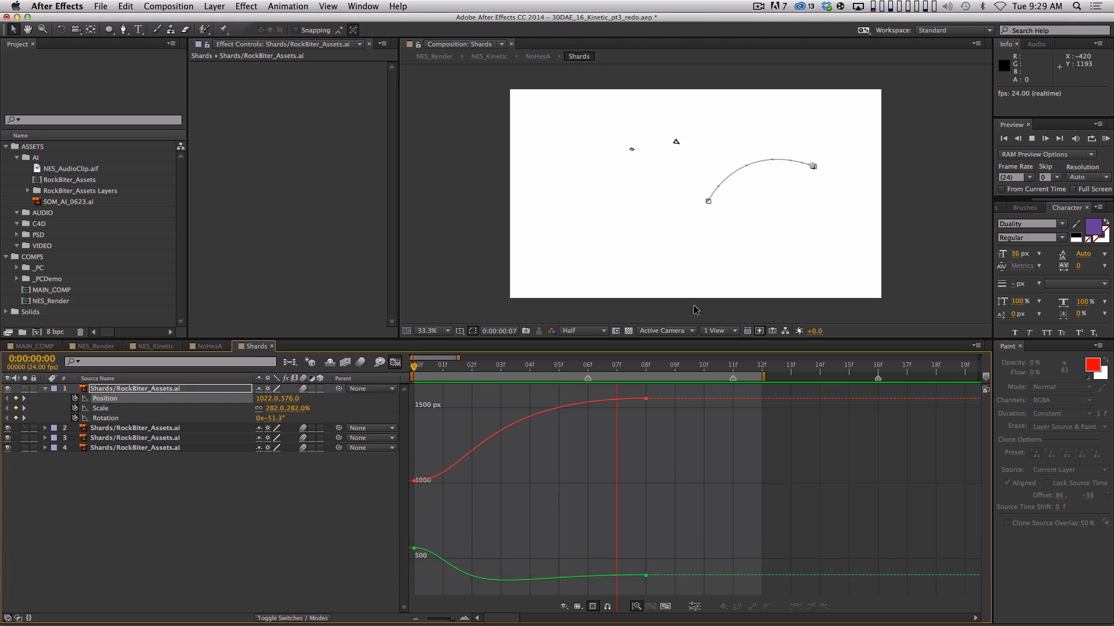
{"action": "key", "text": "space"}
{"action": "left_click", "coordinate": [342, 483]}
{"action": "key", "text": "space"}
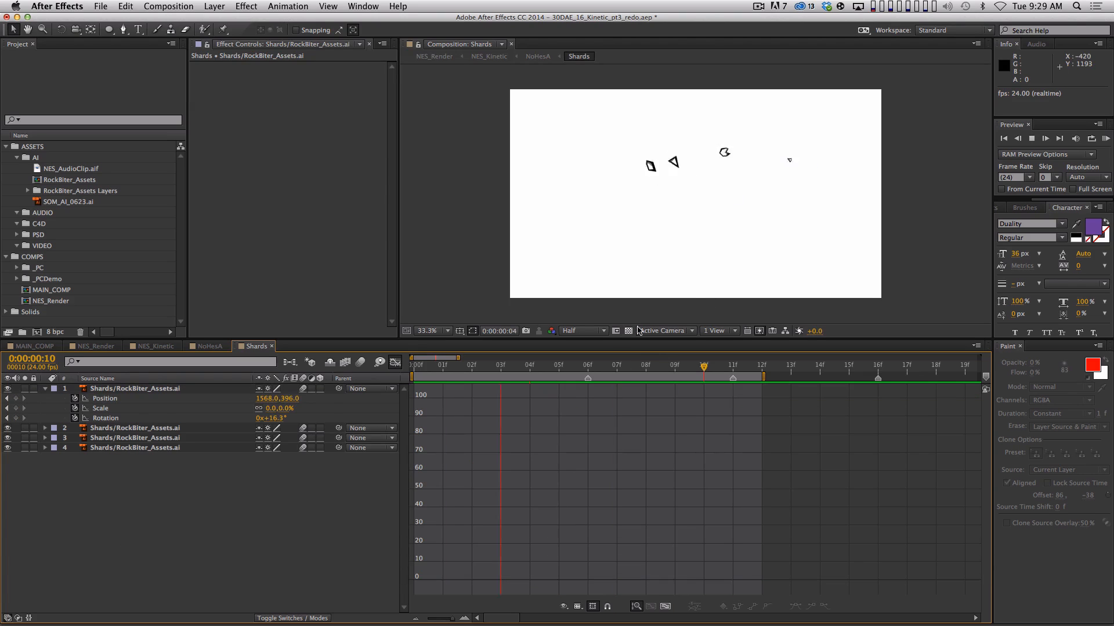
{"action": "key", "text": "space"}
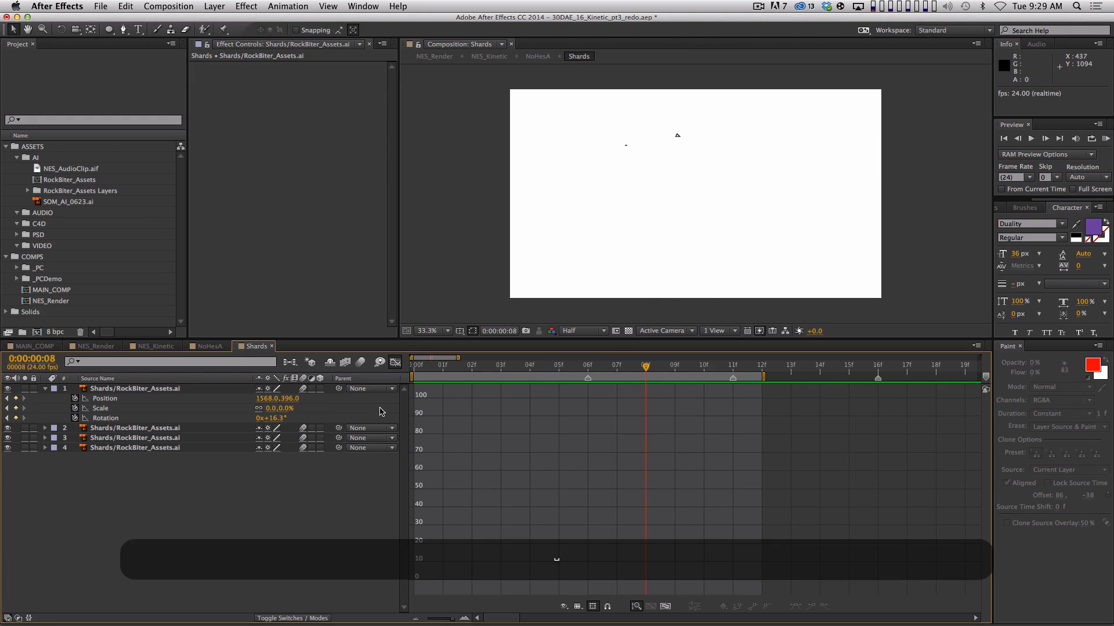
Leave the Graph Editor, close Shards, scrub the rock bite in NoHesA, and close it to return to the layers in NES_Kinetic
{"action": "left_click", "coordinate": [394, 362]}
{"action": "key", "text": "super+w"}
{"action": "key", "text": "super+space"}
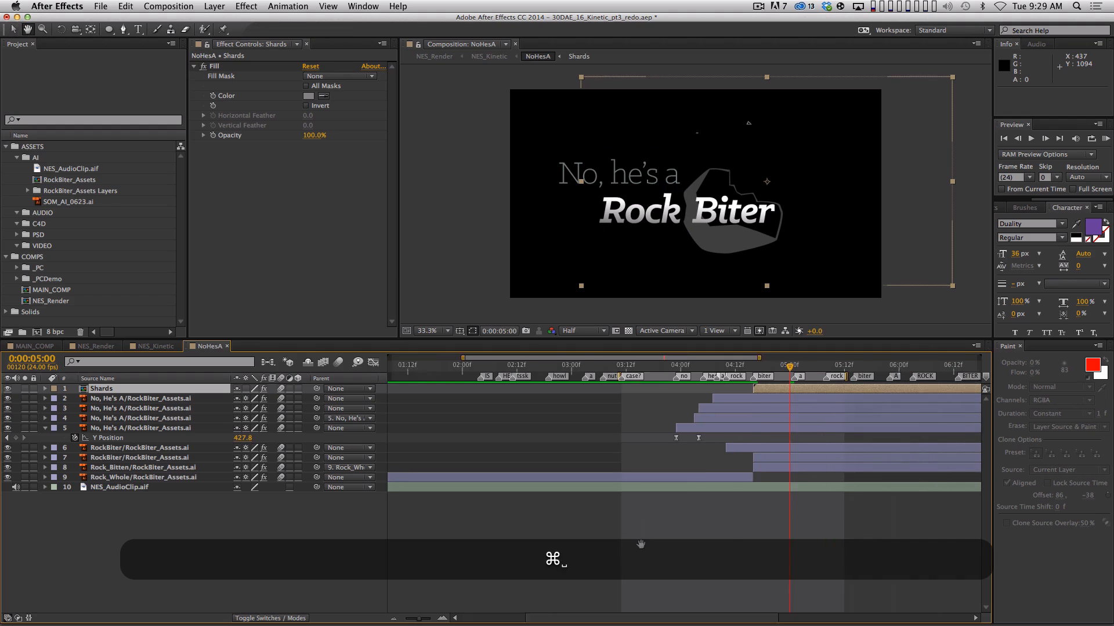
{"action": "left_click_drag", "start_coordinate": [641, 544], "coordinate": [584, 544]}
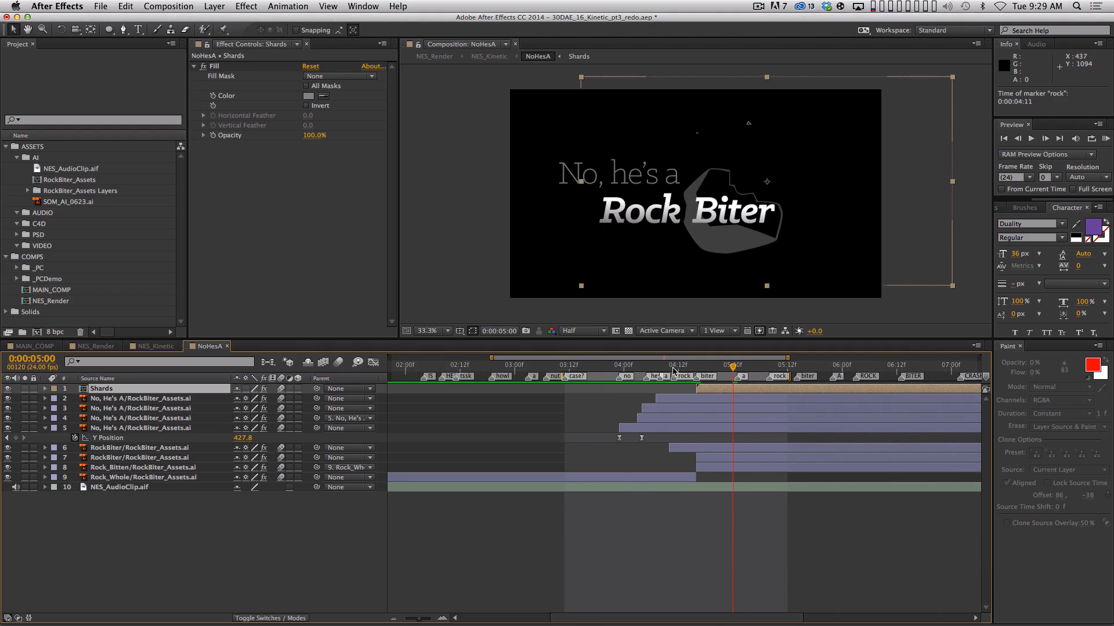
{"action": "left_click_drag", "start_coordinate": [673, 372], "coordinate": [751, 365]}
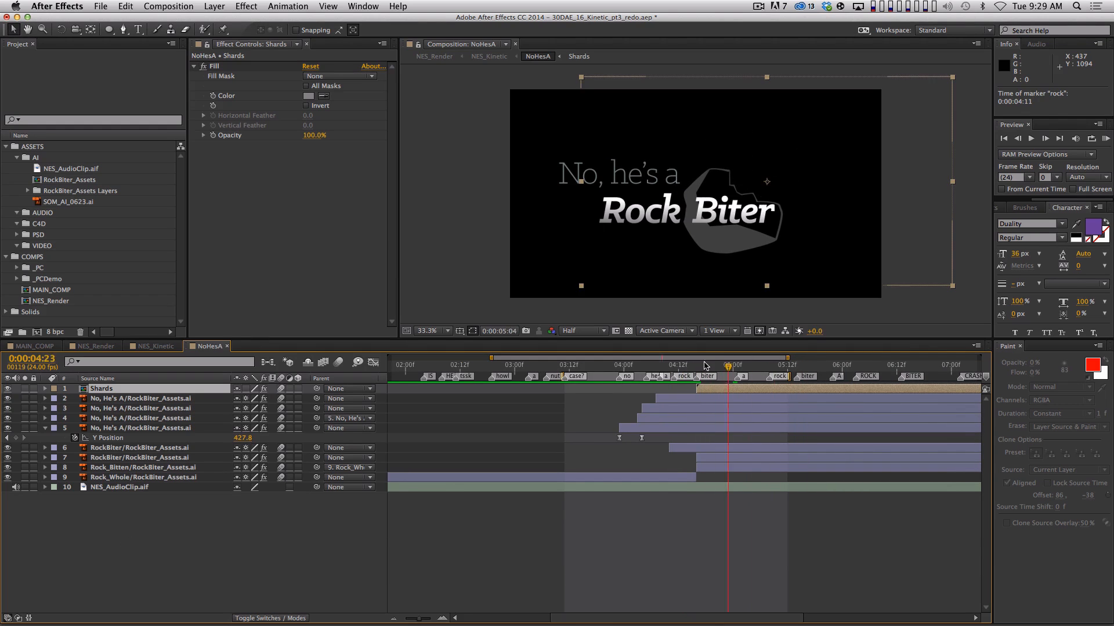
{"action": "key", "text": "super+w"}
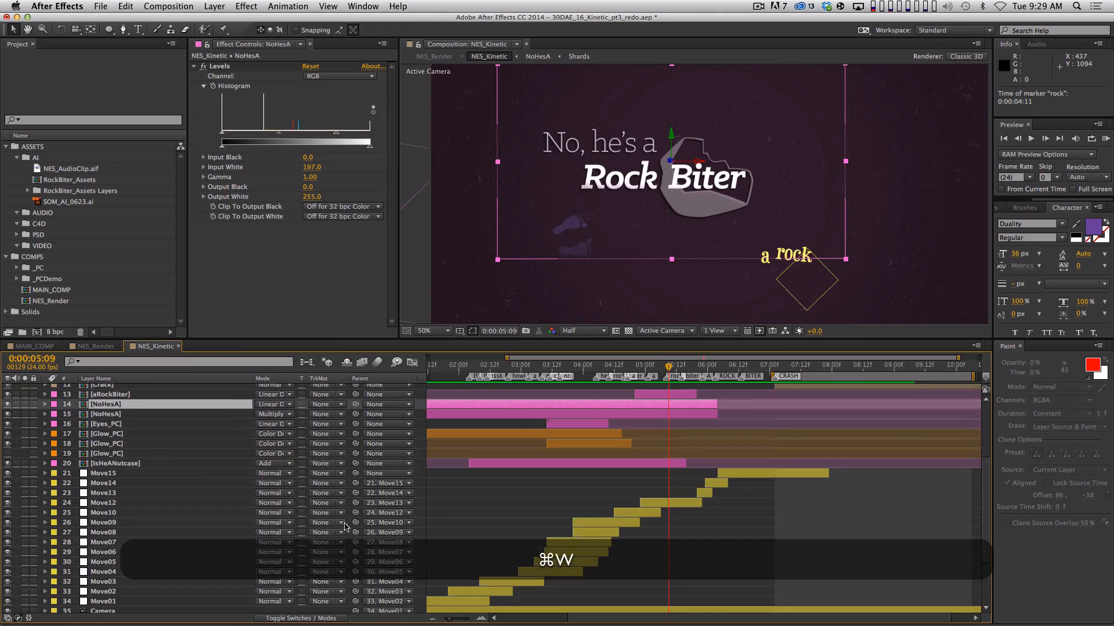
{"action": "left_click_drag", "start_coordinate": [485, 483], "coordinate": [467, 535]}
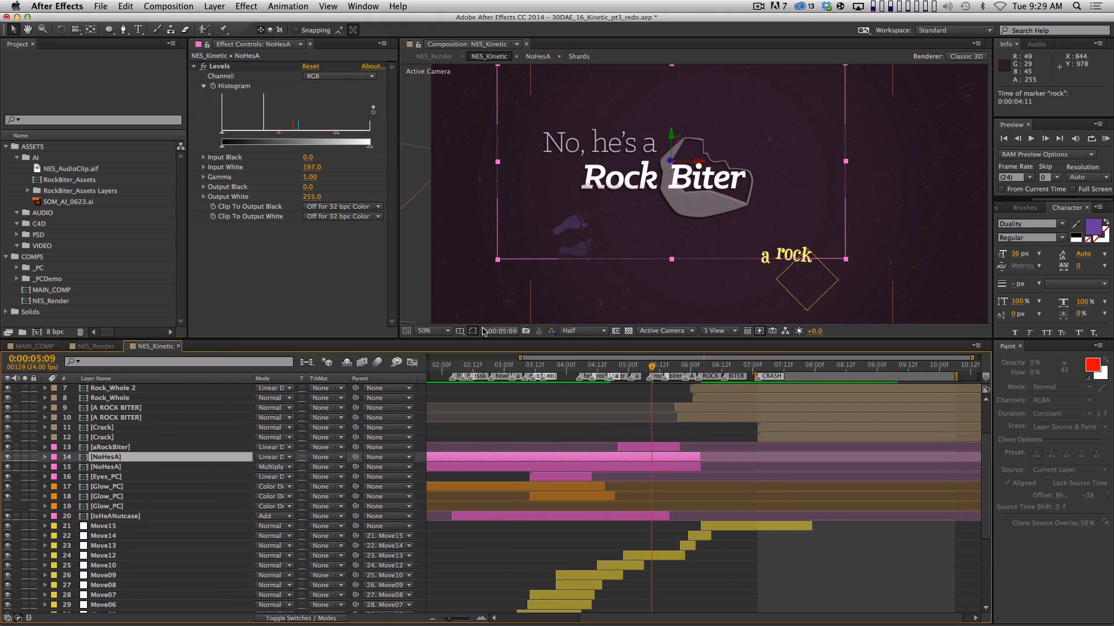
Fit the NES_Kinetic composition in the viewer and scrub back to 0:00:05:17, where the small "a rock biter" text is shown
{"action": "left_click", "coordinate": [448, 331]}
{"action": "left_click", "coordinate": [450, 362]}
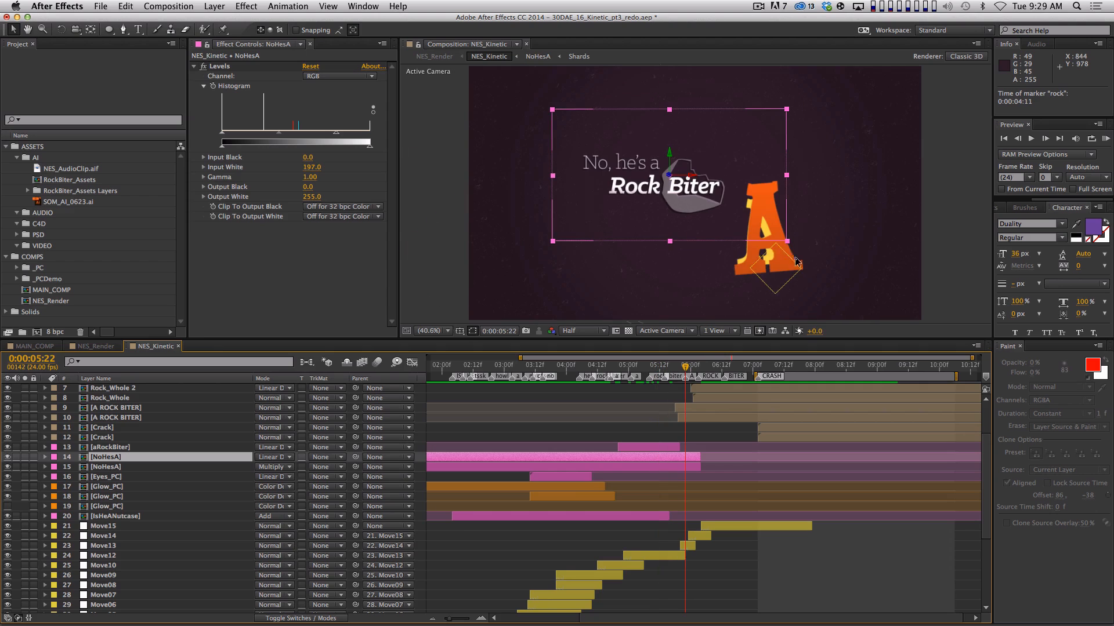
{"action": "left_click_drag", "start_coordinate": [686, 364], "coordinate": [673, 365]}
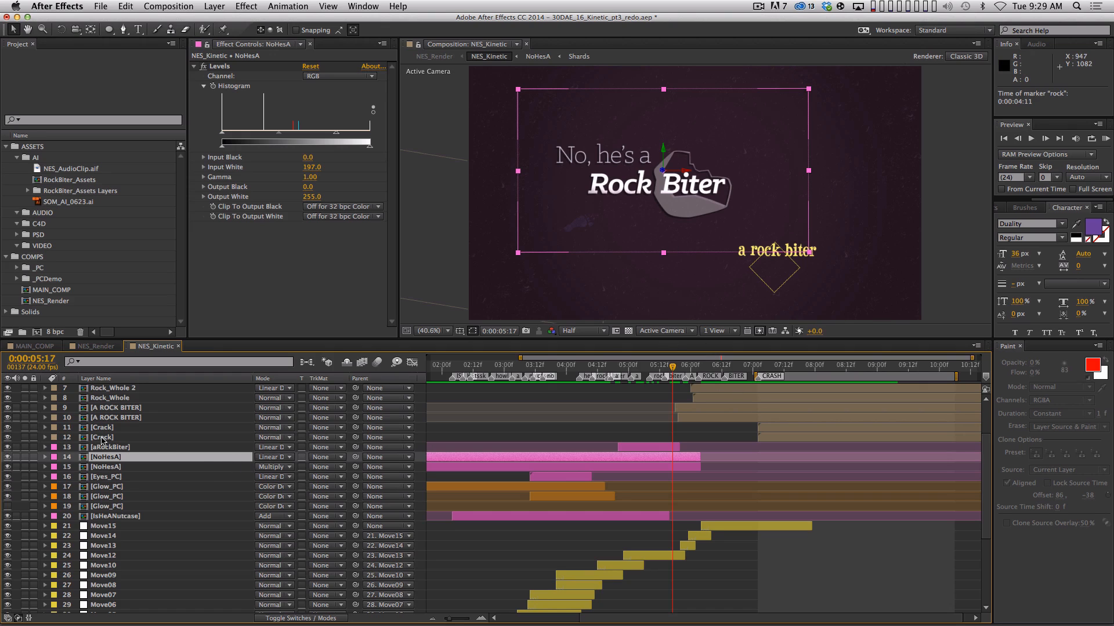
Open the A ROCK BITER precomp from layer 10, scrub through its word reveals, and close it
{"action": "double_click", "coordinate": [128, 419]}
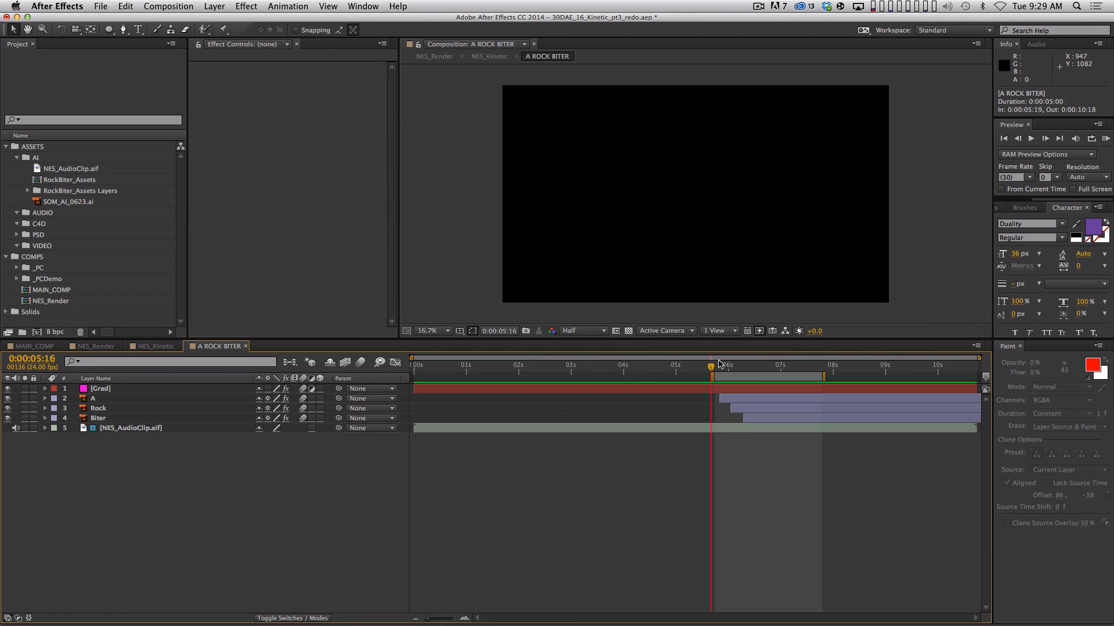
{"action": "left_click_drag", "start_coordinate": [719, 364], "coordinate": [741, 364]}
{"action": "key", "text": "super+w"}
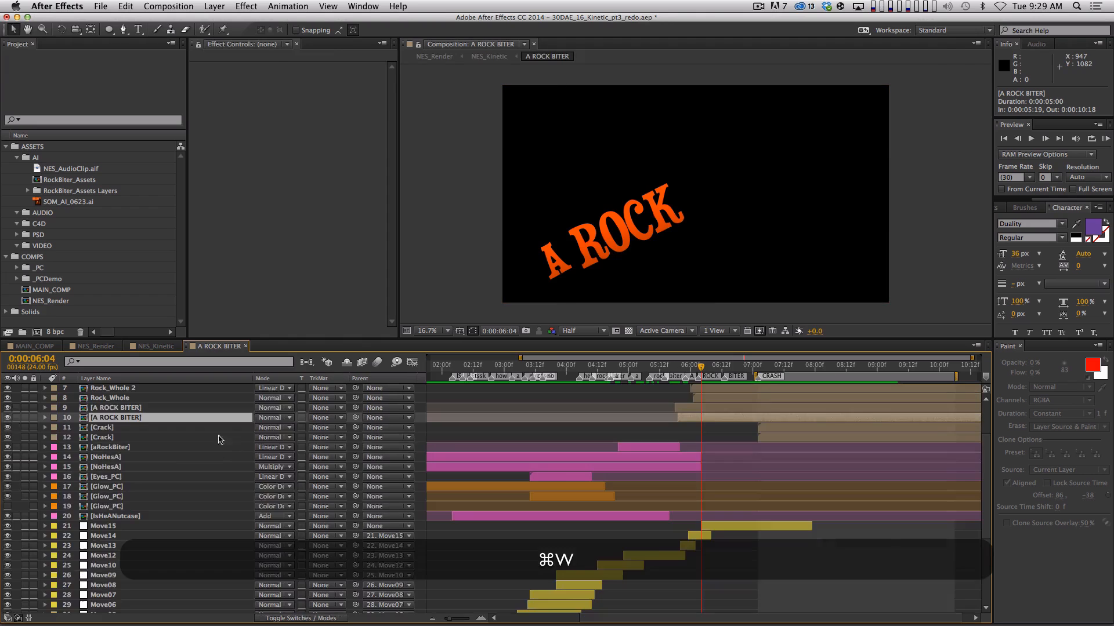
Open the aRockBiter precomp and preview its word-by-word animation
{"action": "double_click", "coordinate": [106, 448]}
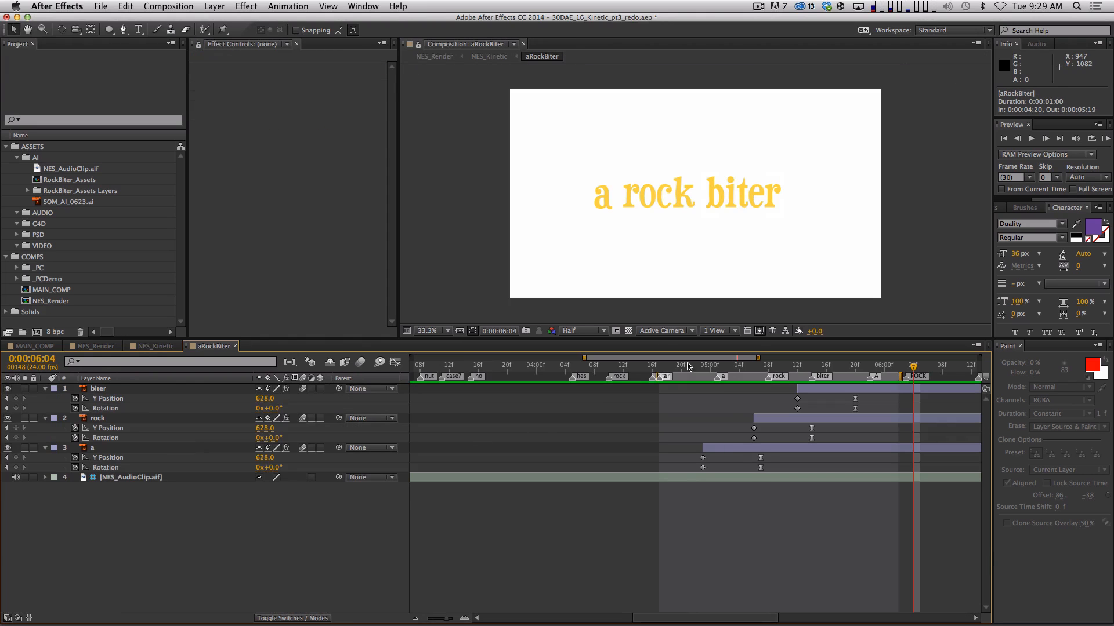
{"action": "key", "text": "KP_0"}
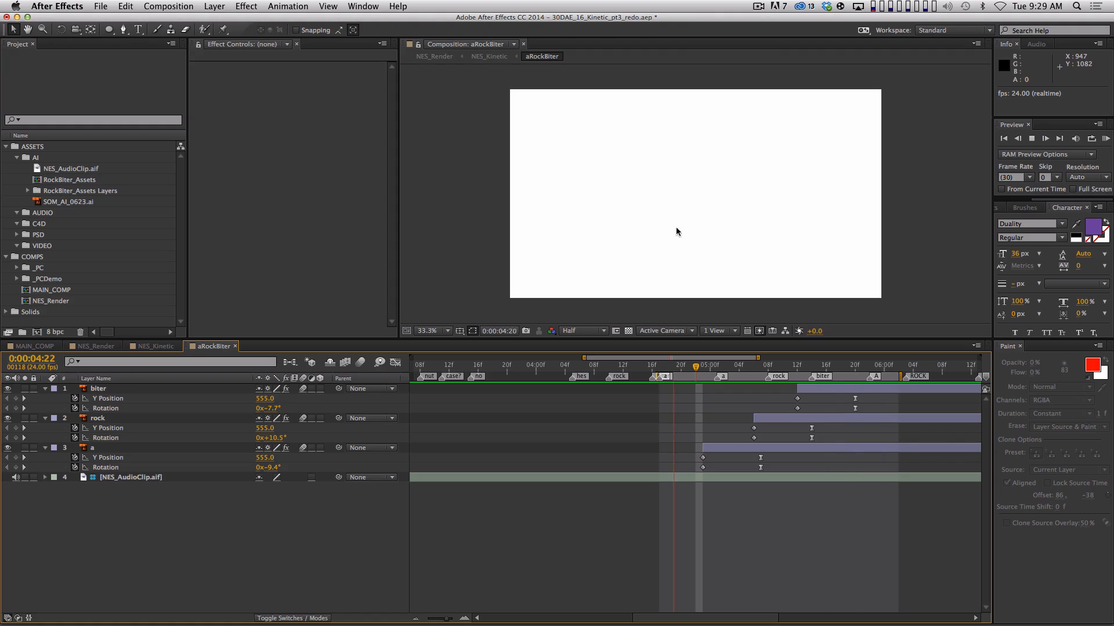
{"action": "key", "text": "space"}
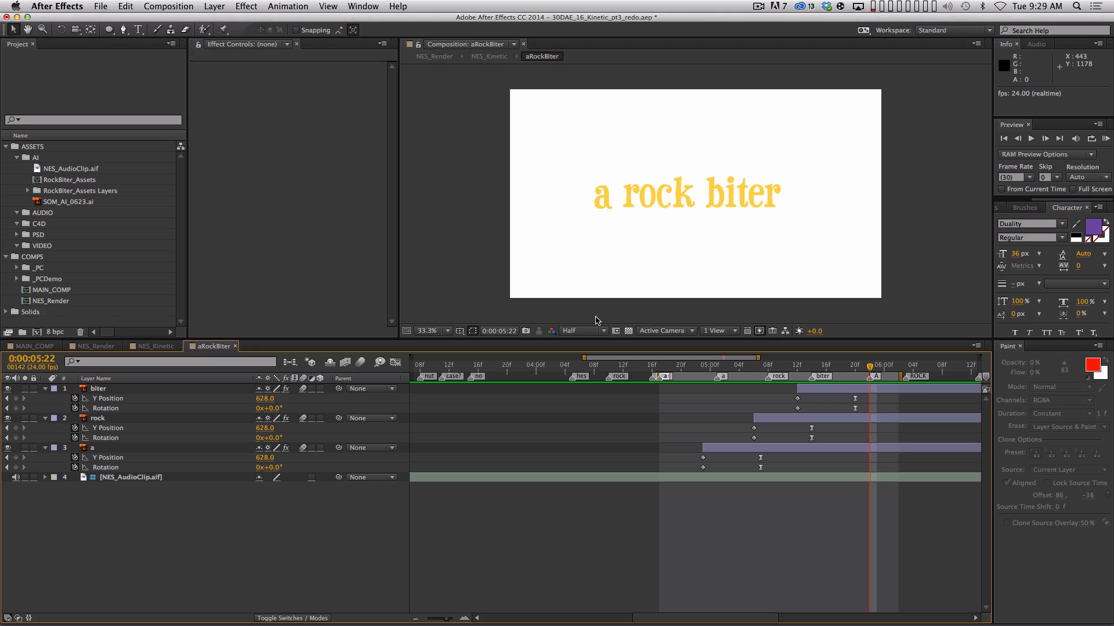
Examine the value curves of the "a" layer's Y Position and Rotation, replay the animation, and close aRockBiter
{"action": "left_click", "coordinate": [191, 456]}
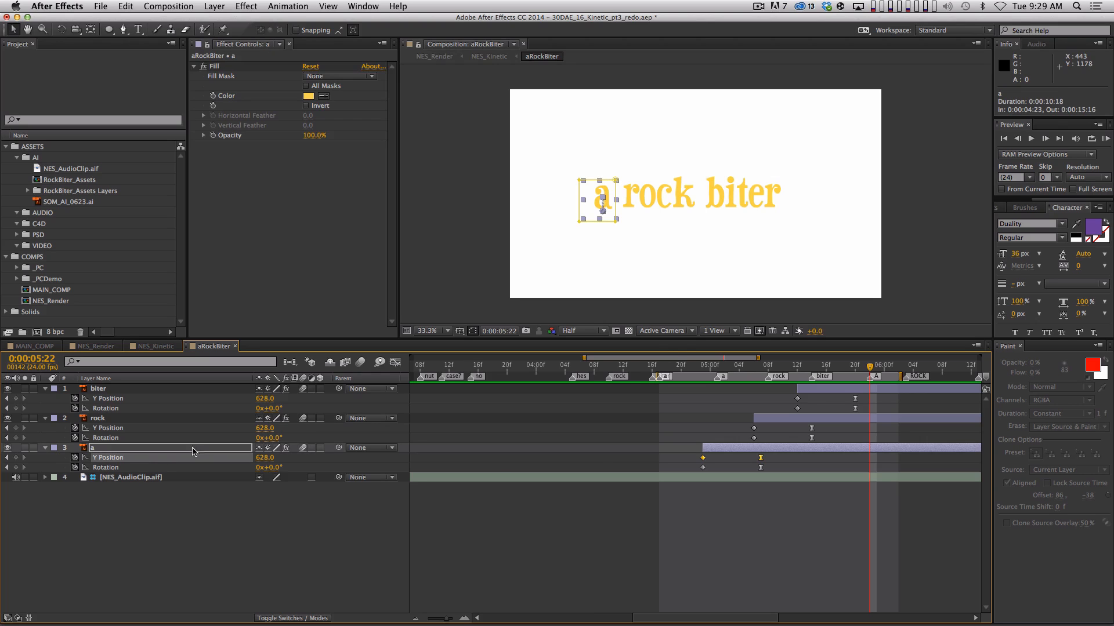
{"action": "left_click", "coordinate": [395, 362]}
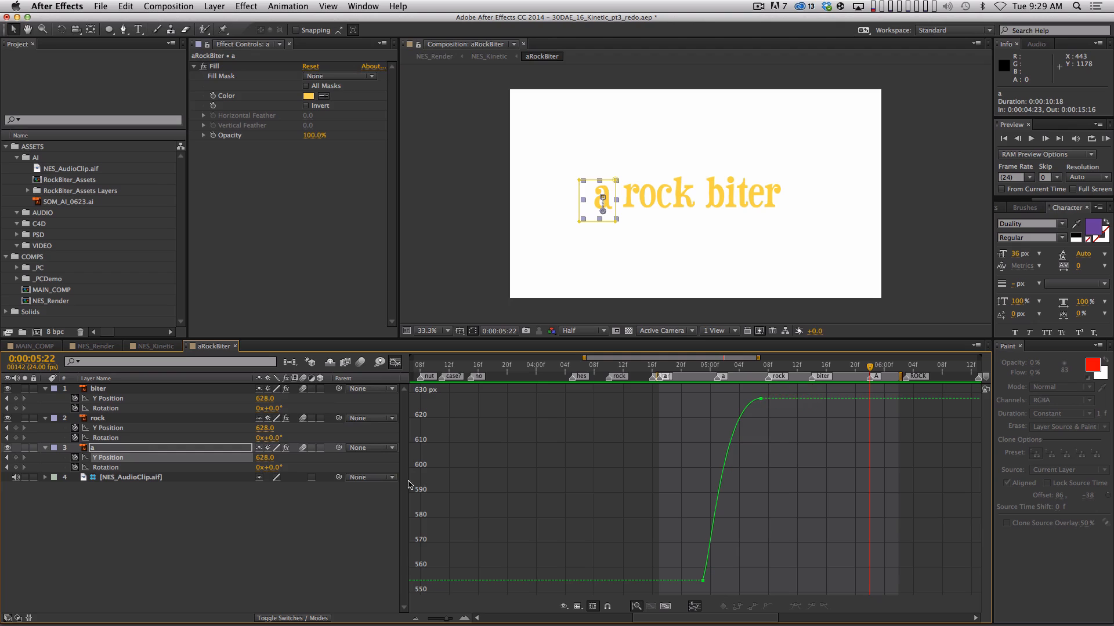
{"action": "left_click", "coordinate": [143, 467]}
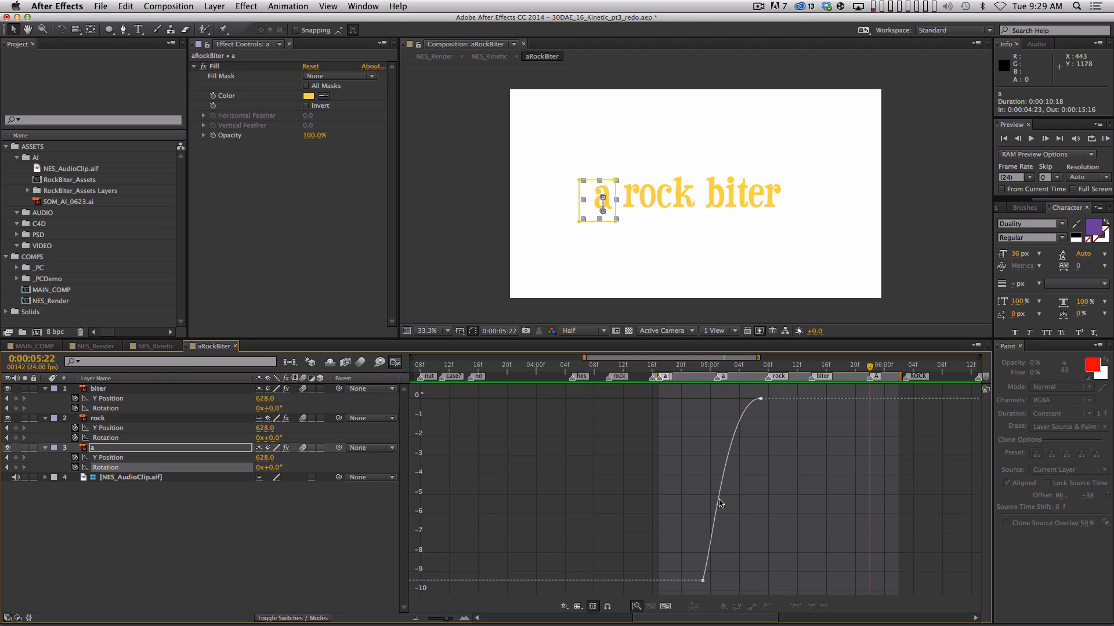
{"action": "left_click", "coordinate": [395, 362]}
{"action": "left_click", "coordinate": [696, 366]}
{"action": "key", "text": "space"}
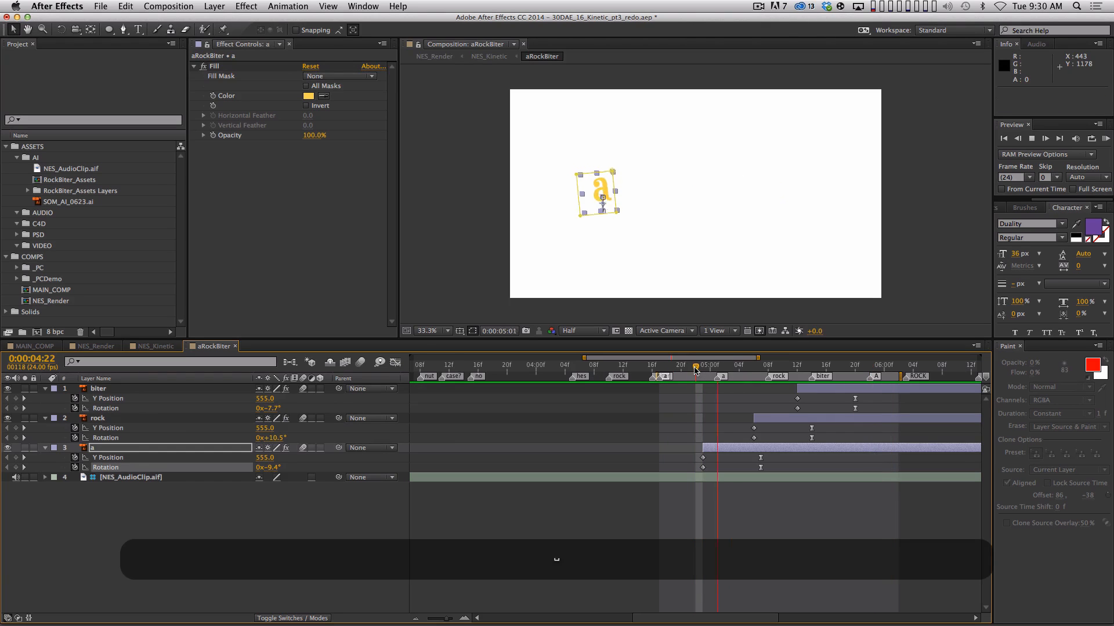
{"action": "key", "text": "super+w"}
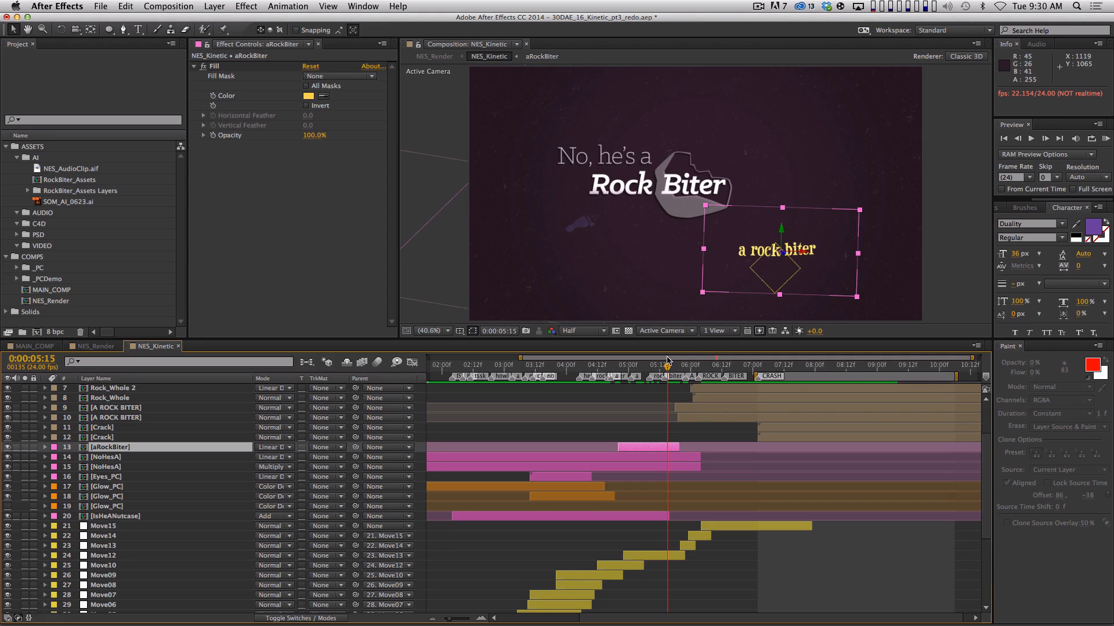
Scrub NES_Kinetic through the large "A ROCK BITER!" reveal and return to 0:00:05:18
{"action": "left_click_drag", "start_coordinate": [667, 362], "coordinate": [725, 379]}
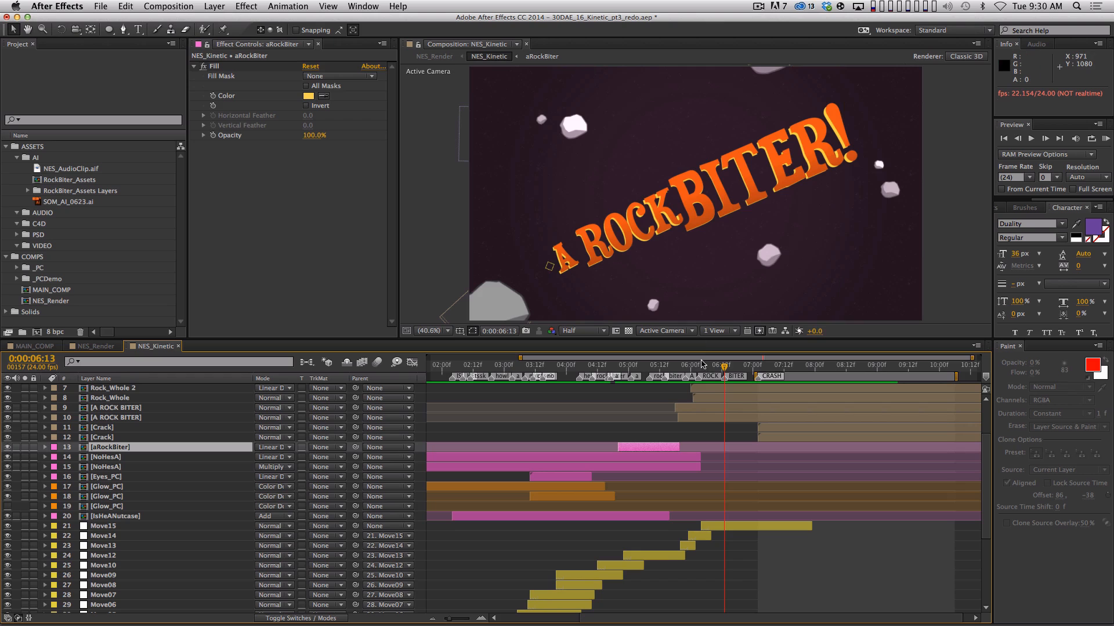
{"action": "mouse_move", "coordinate": [712, 366]}
{"action": "left_mouse_down"}
{"action": "mouse_move", "coordinate": [682, 370]}
{"action": "mouse_move", "coordinate": [711, 368]}
{"action": "left_mouse_up"}
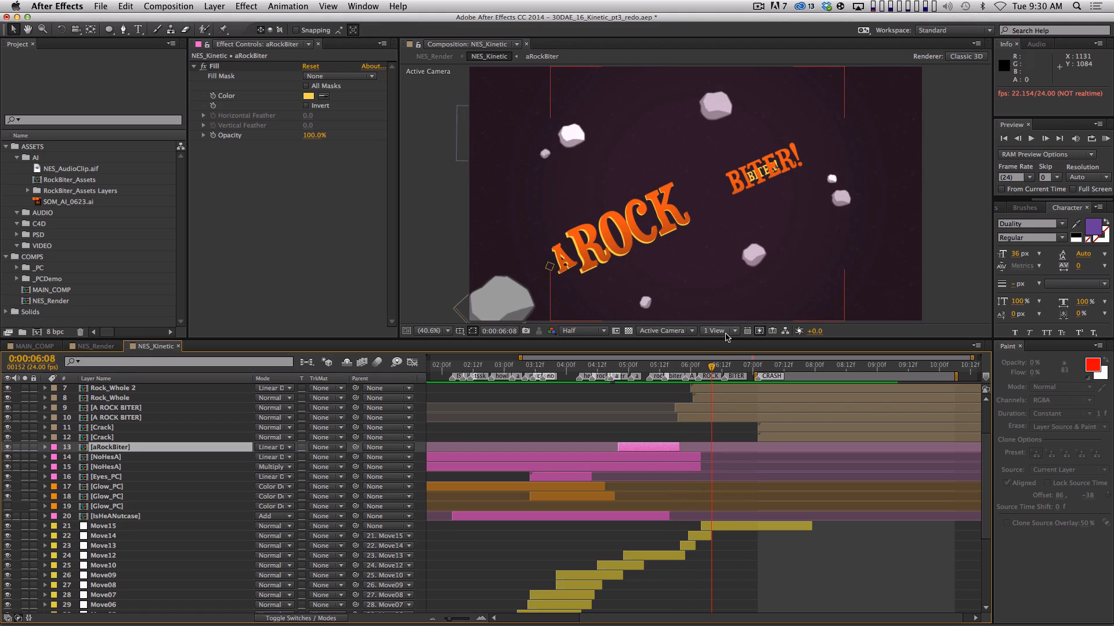
{"action": "scroll", "coordinate": [547, 476], "scroll_direction": "down", "scroll_amount": 3}
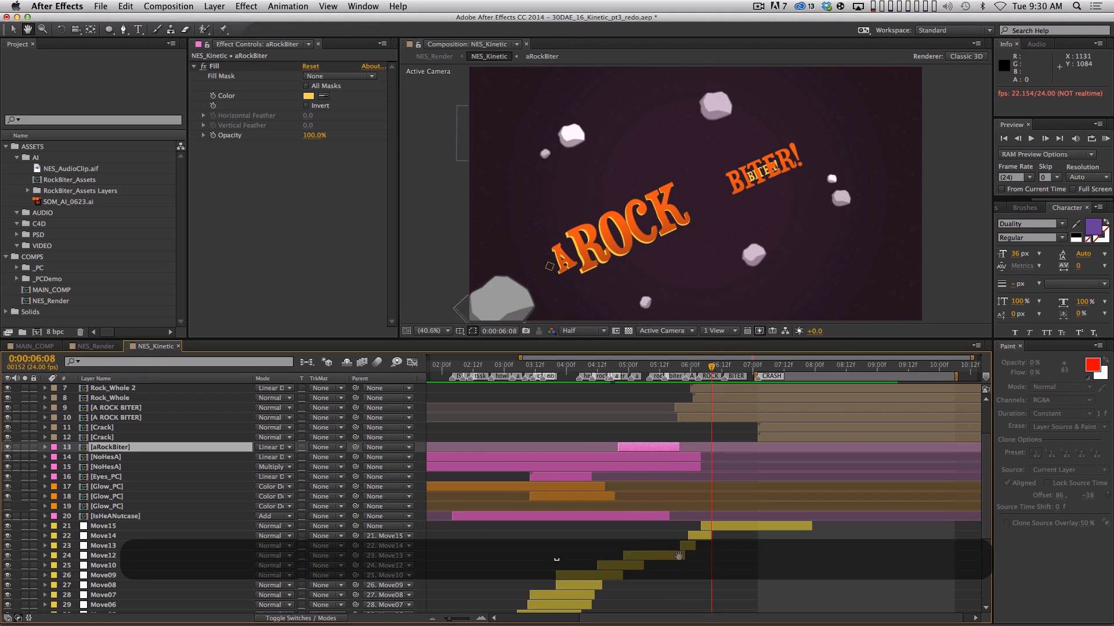
{"action": "left_click_drag", "start_coordinate": [685, 371], "coordinate": [670, 356]}
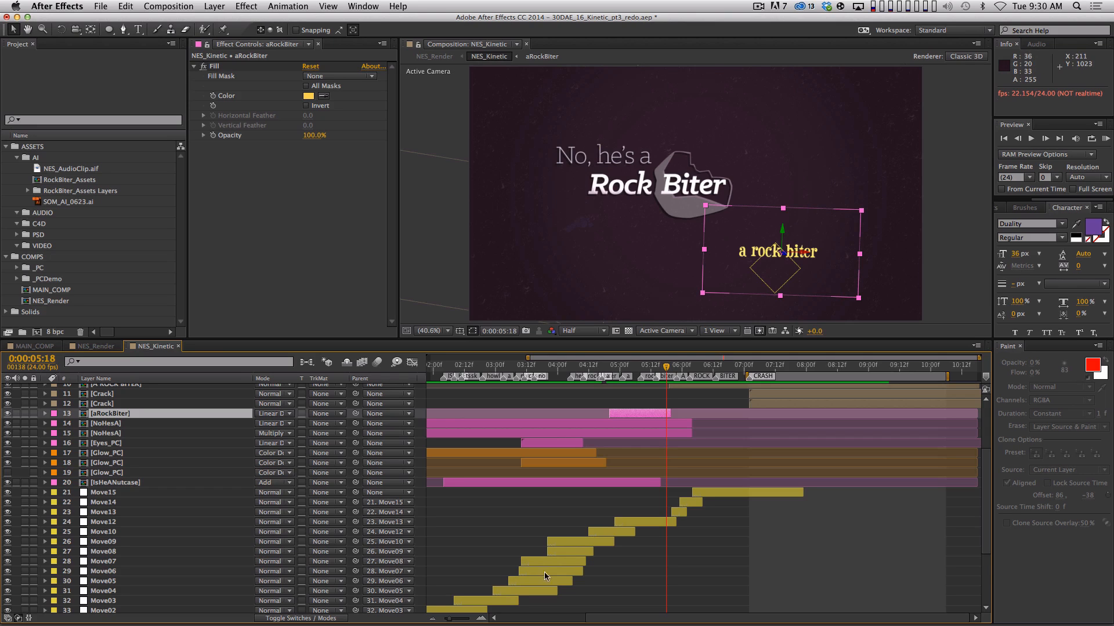
Compare the effects on the two DirtTex.jpg layers and scrub through the transition from one texture to the other
{"action": "scroll", "coordinate": [546, 576], "scroll_direction": "down", "scroll_amount": 10}
{"action": "scroll", "coordinate": [545, 576], "scroll_direction": "left", "scroll_amount": 3}
{"action": "left_click", "coordinate": [133, 568]}
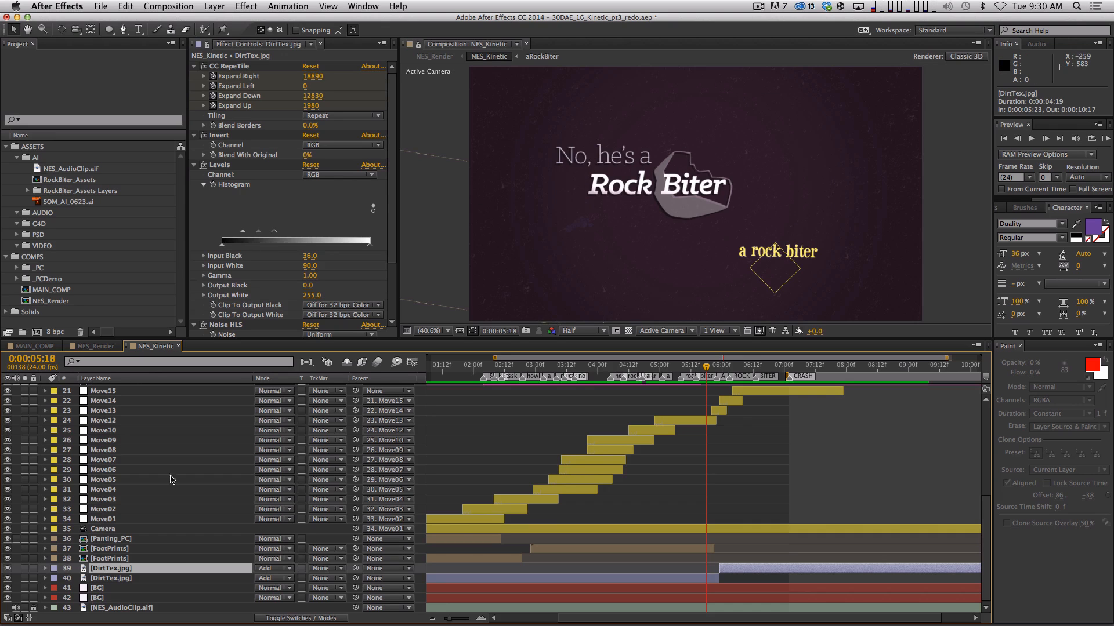
{"action": "left_click", "coordinate": [152, 579]}
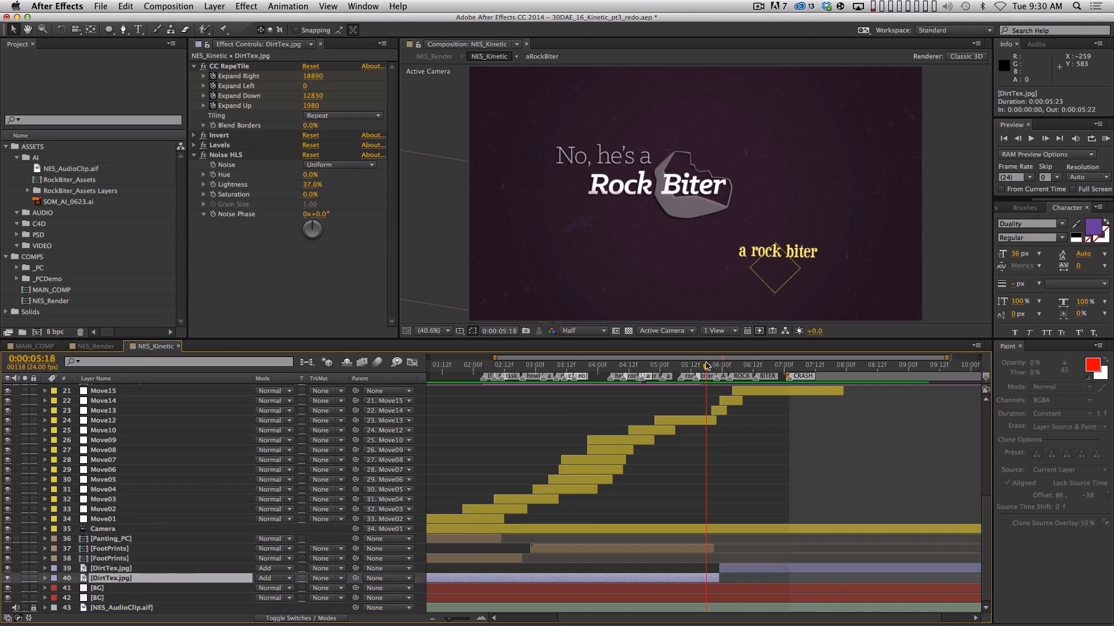
{"action": "left_click_drag", "start_coordinate": [707, 366], "coordinate": [820, 365]}
{"action": "left_click", "coordinate": [135, 569]}
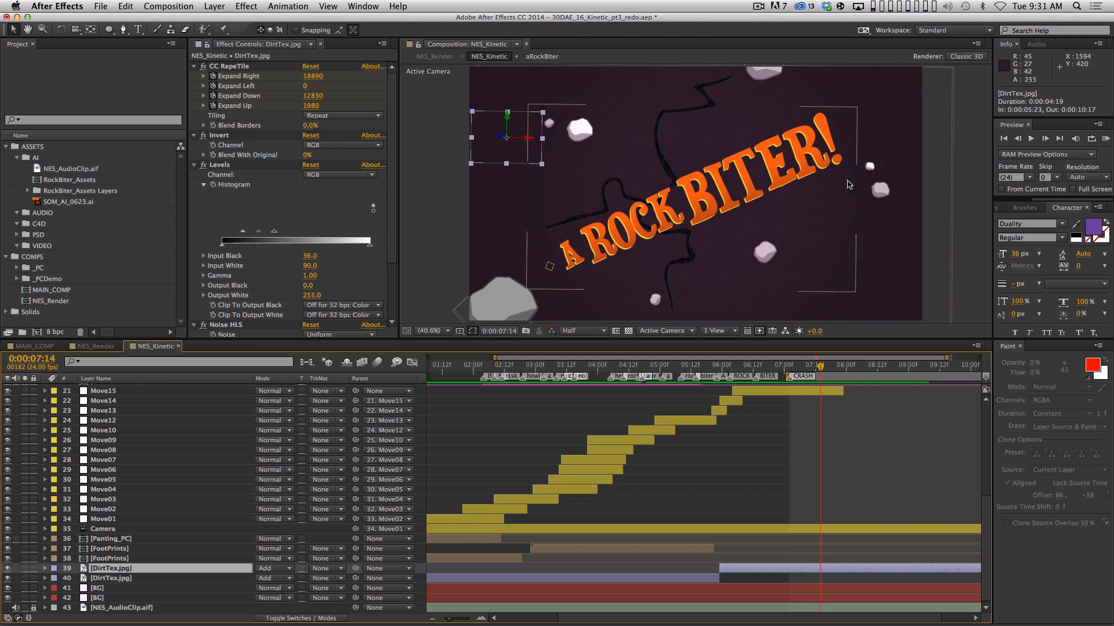
{"action": "left_click_drag", "start_coordinate": [785, 367], "coordinate": [764, 378]}
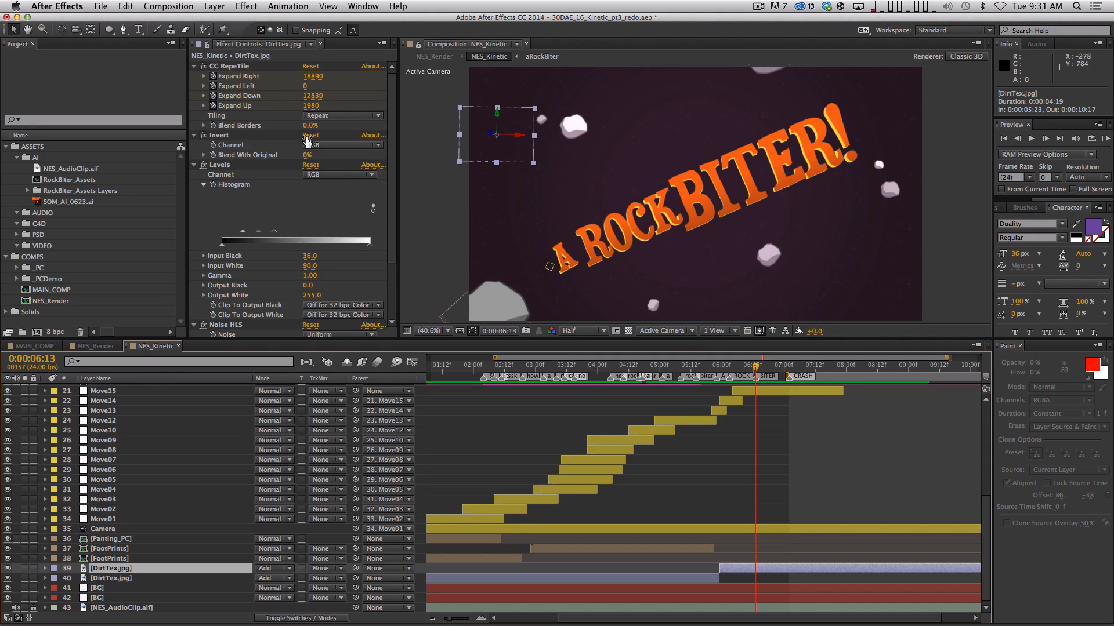
{"action": "left_click_drag", "start_coordinate": [749, 372], "coordinate": [722, 366]}
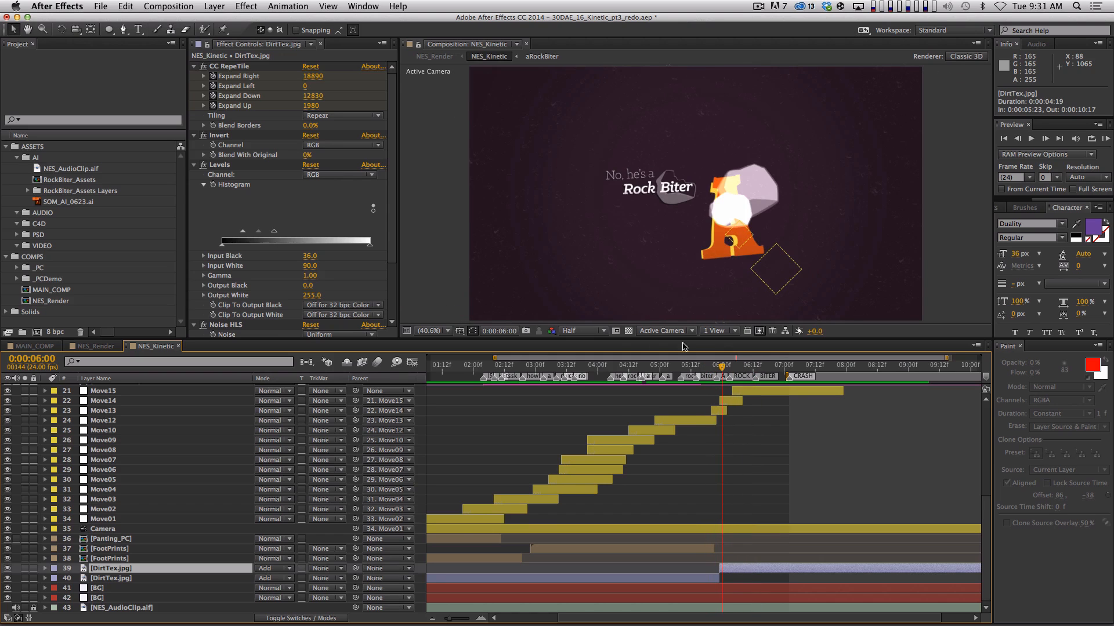
Show the keyframes of NoHesA layer 14, select its Scale property, and scrub through the scale and rotation exit
{"action": "scroll", "coordinate": [131, 560], "scroll_direction": "up", "scroll_amount": 10}
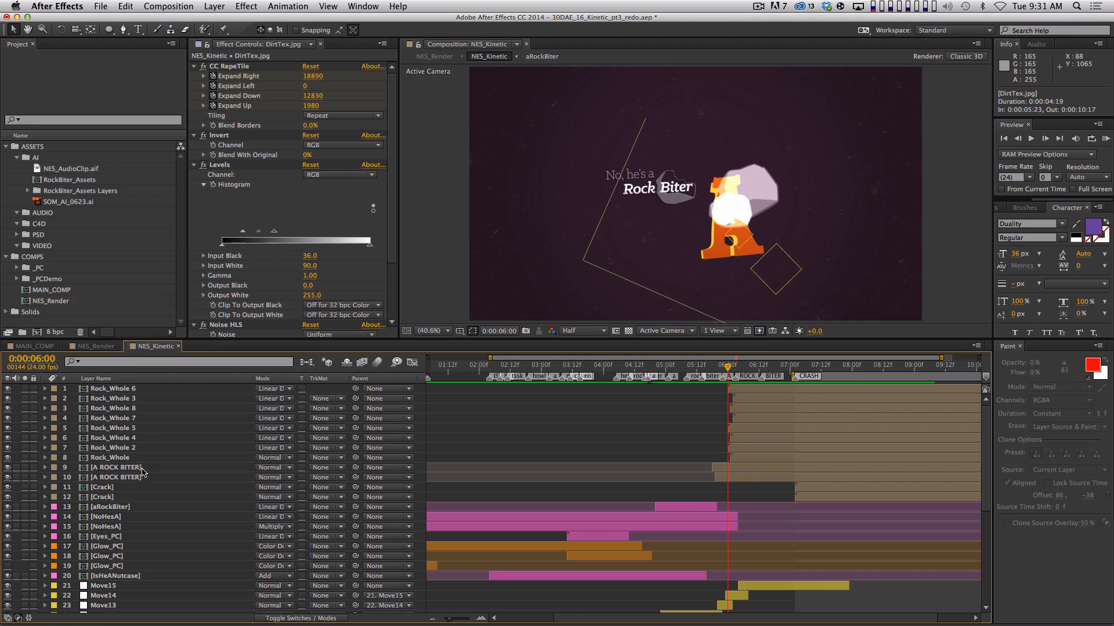
{"action": "left_click", "coordinate": [140, 519]}
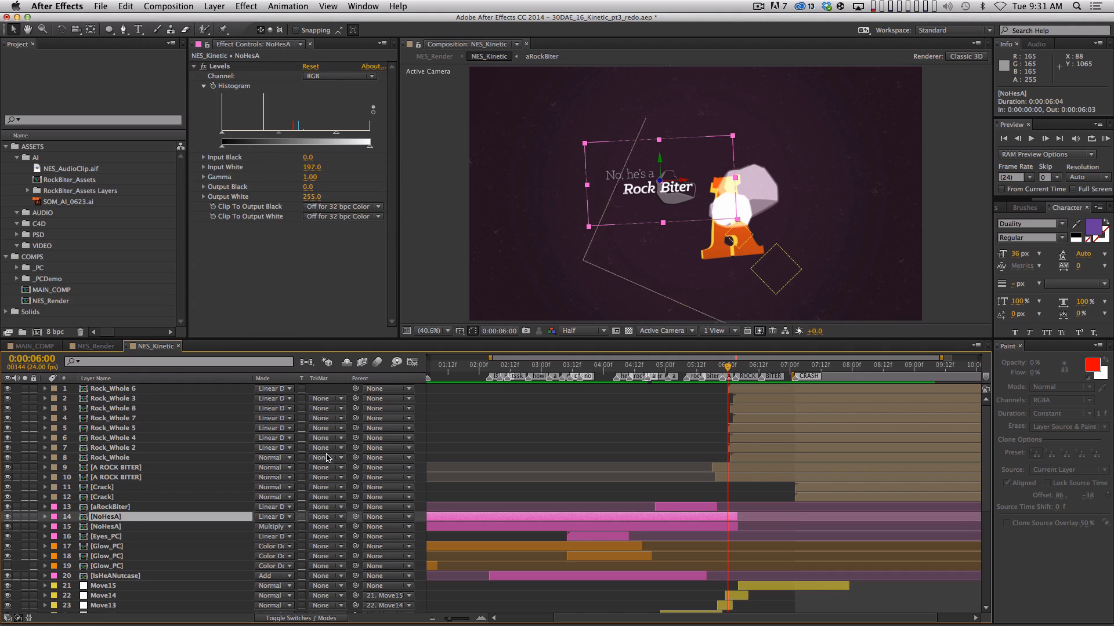
{"action": "key", "text": "u"}
{"action": "scroll", "coordinate": [676, 466], "scroll_direction": "down", "scroll_amount": 2}
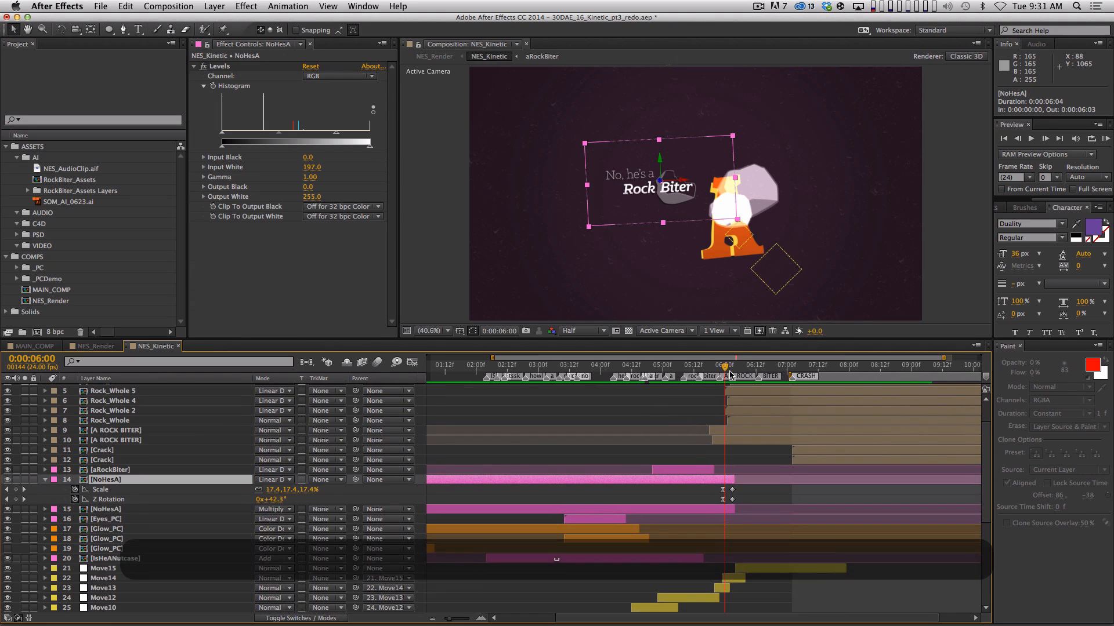
{"action": "key", "text": "equal"}
{"action": "left_click", "coordinate": [152, 491]}
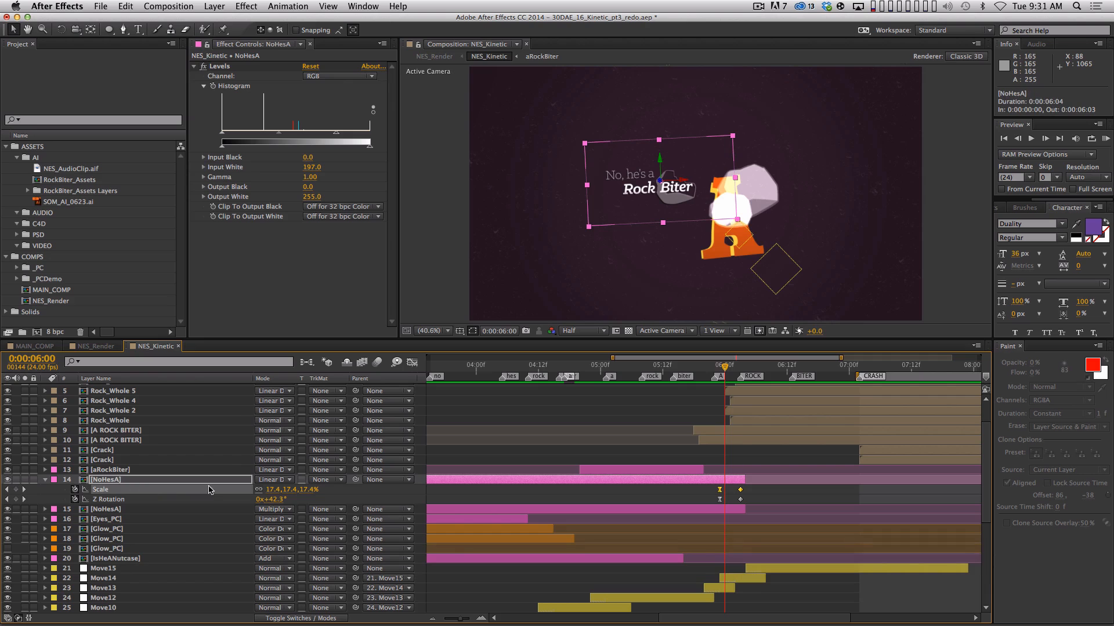
{"action": "key", "text": "space"}
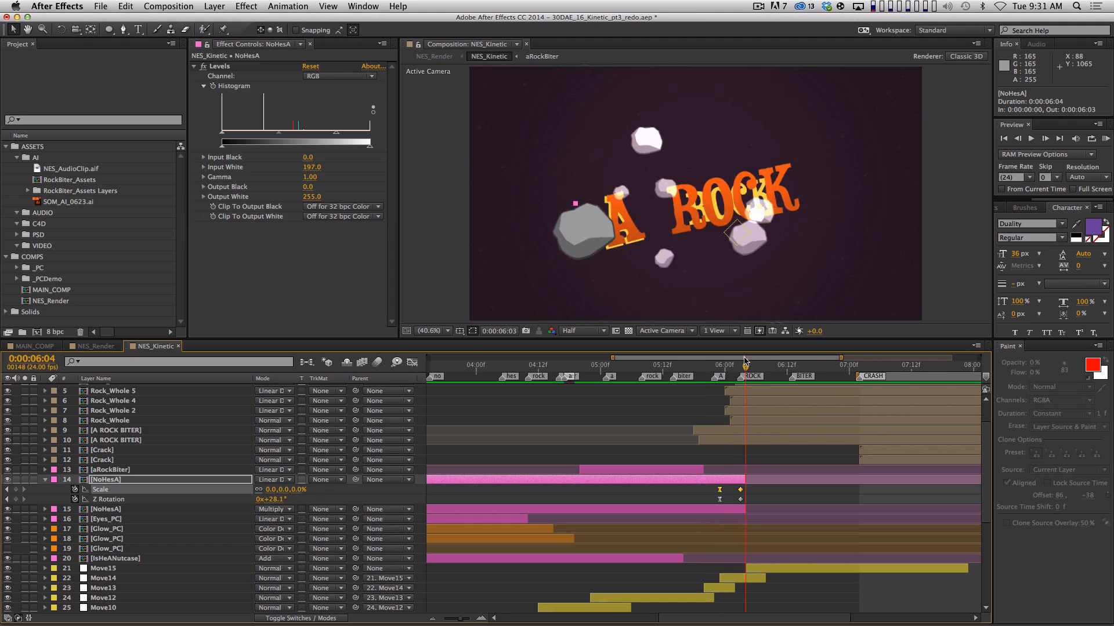
{"action": "left_click_drag", "start_coordinate": [714, 372], "coordinate": [783, 350]}
Inspect the A ROCK BITER precomp from layer 9, close it, and preview the orange text reveal in NES_Kinetic
{"action": "key", "text": "shift"}
{"action": "double_click", "coordinate": [149, 446]}
{"action": "key", "text": "shift"}
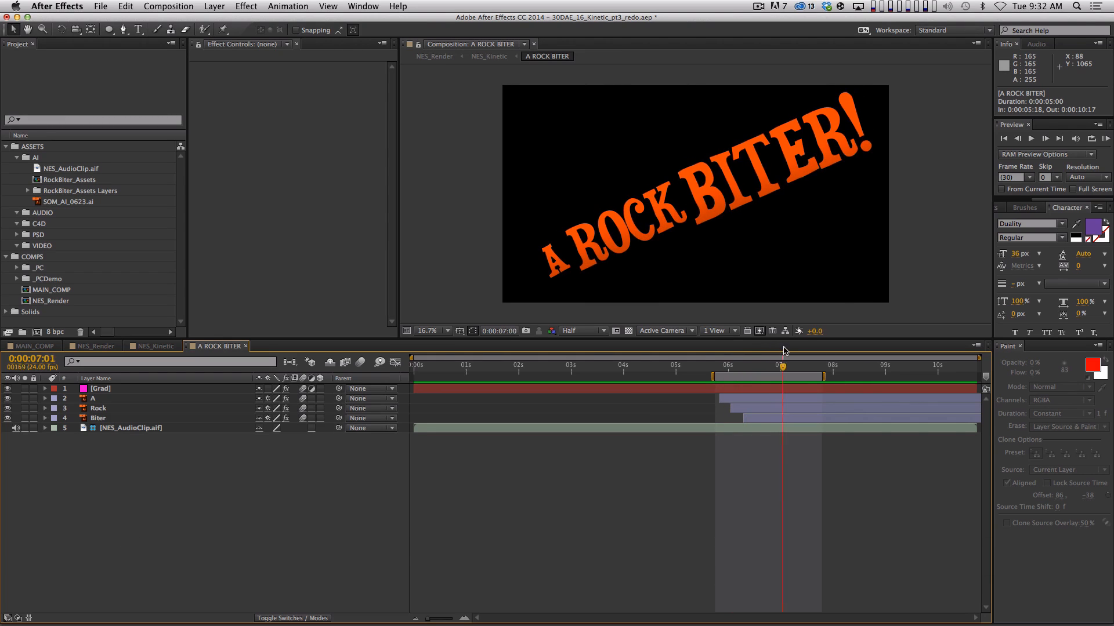
{"action": "key", "text": "space"}
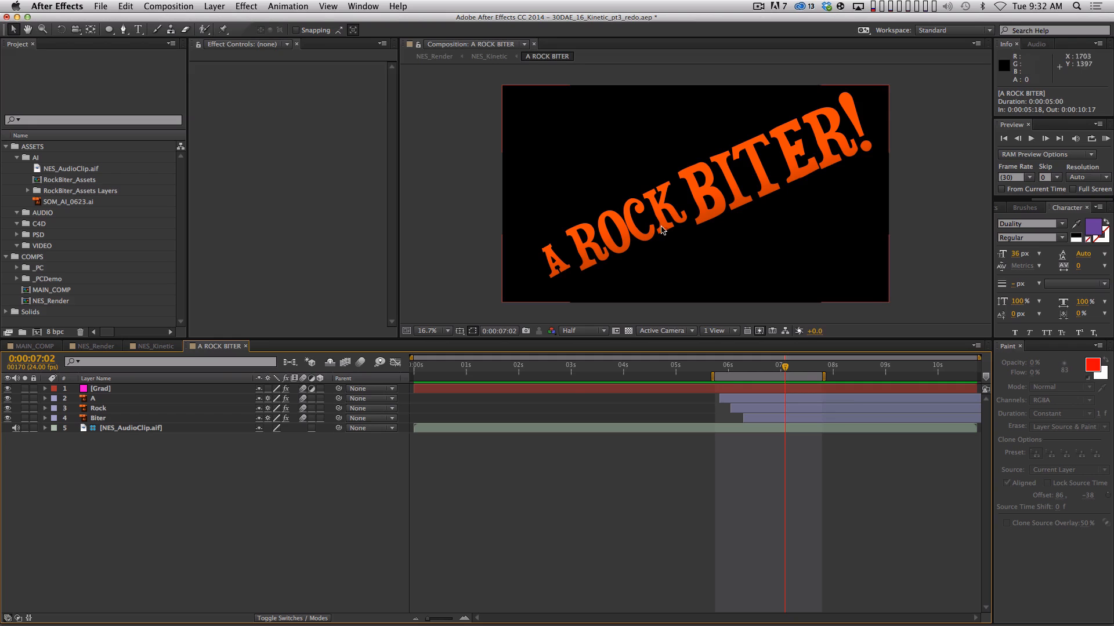
{"action": "key", "text": "super+w"}
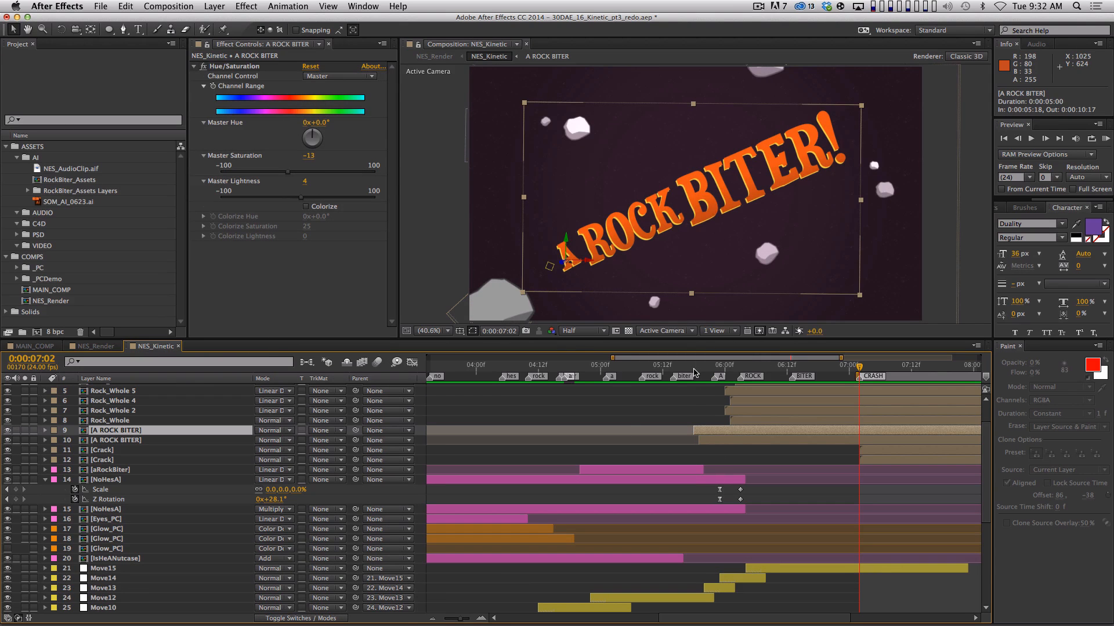
{"action": "key", "text": "space"}
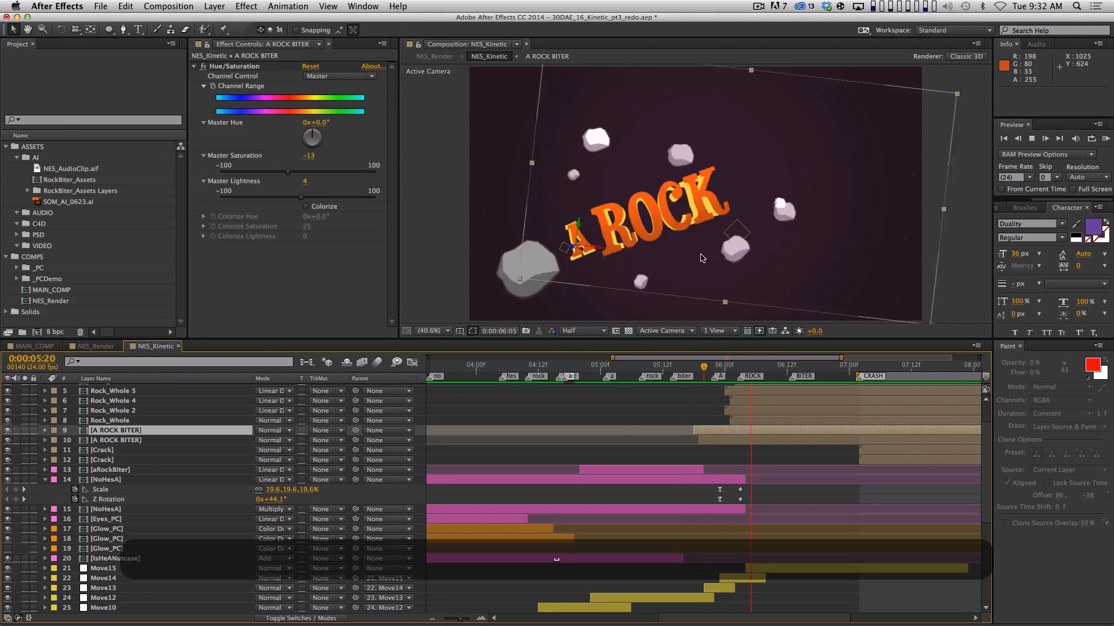
{"action": "key", "text": "space"}
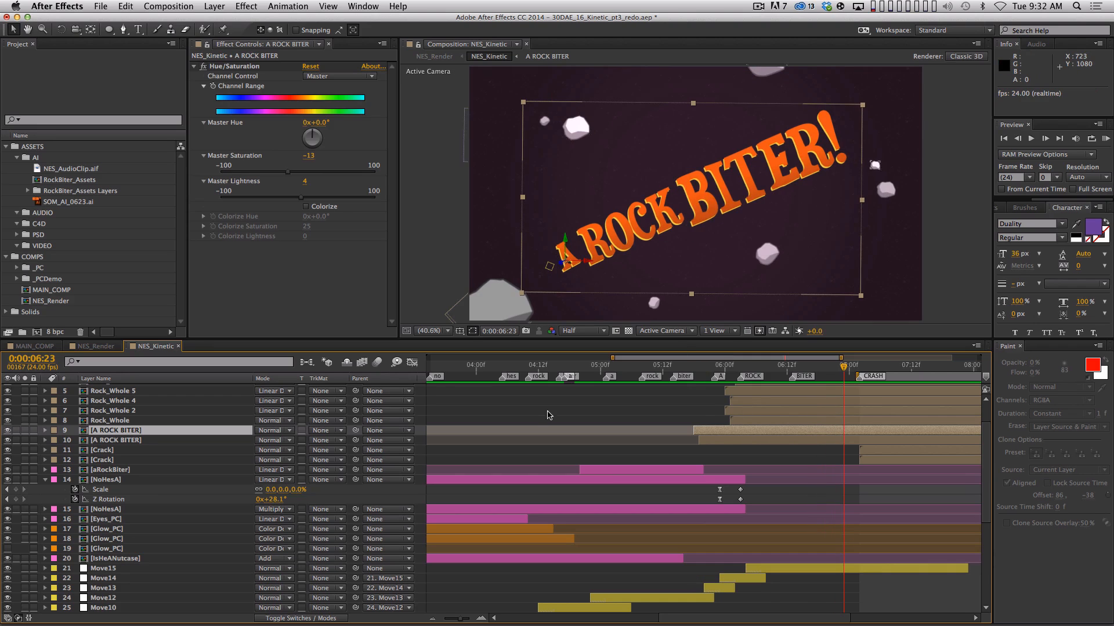
Open the Rock_Whole layer's precomp, toggle White Solid 1 off and on, and select it to show its mask
{"action": "scroll", "coordinate": [298, 471], "scroll_direction": "up", "scroll_amount": 2}
{"action": "scroll", "coordinate": [297, 471], "scroll_direction": "right", "scroll_amount": 4}
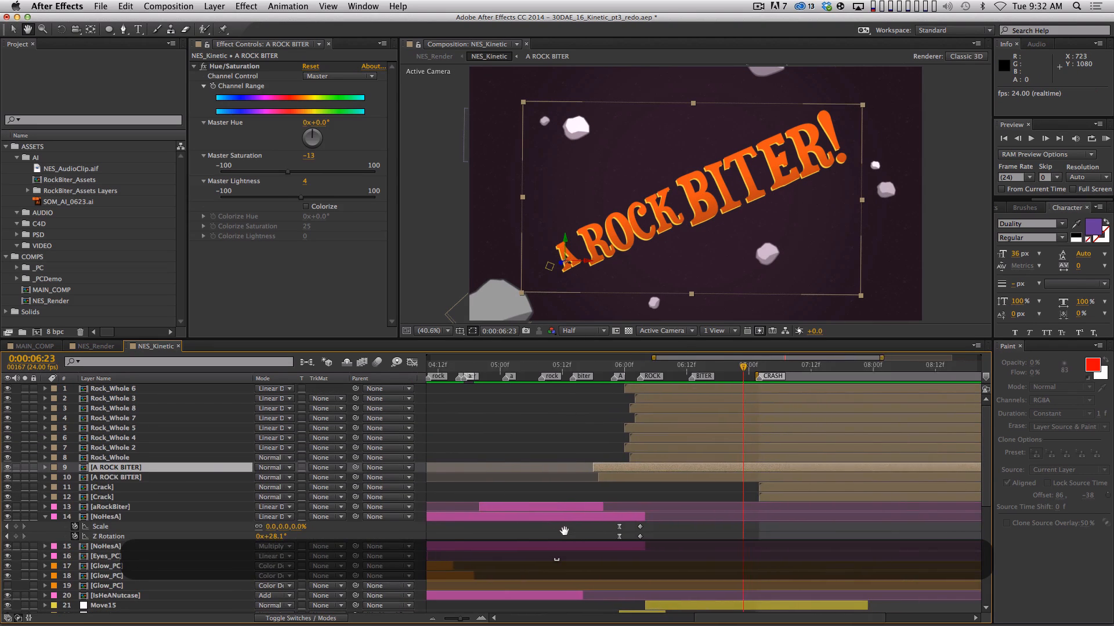
{"action": "left_click", "coordinate": [144, 458]}
{"action": "double_click", "coordinate": [131, 458]}
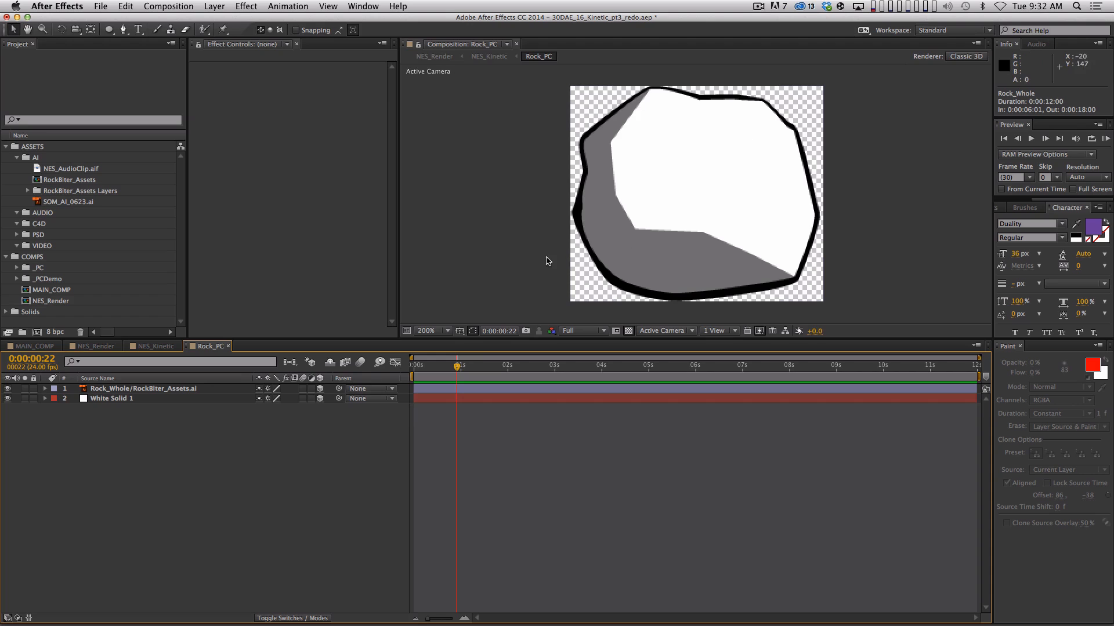
{"action": "left_click", "coordinate": [7, 398]}
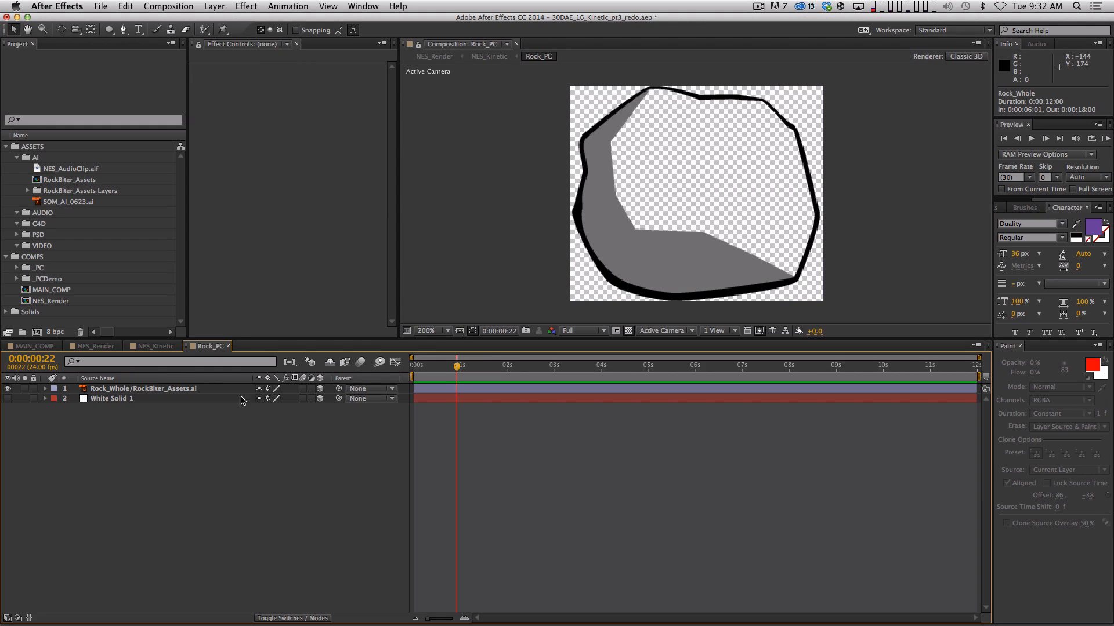
{"action": "left_click", "coordinate": [7, 399]}
{"action": "left_click", "coordinate": [110, 399]}
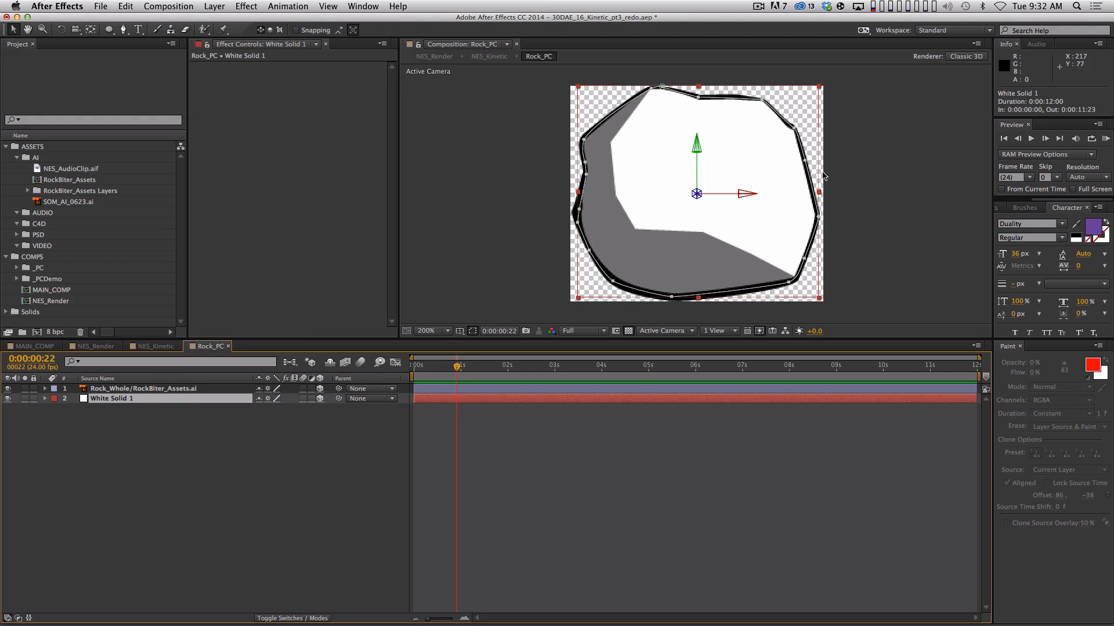
Close the Rock_PC composition and scrub NES_Kinetic past the CRASH marker to view the crack behind the orange text
{"action": "key", "text": "super+w"}
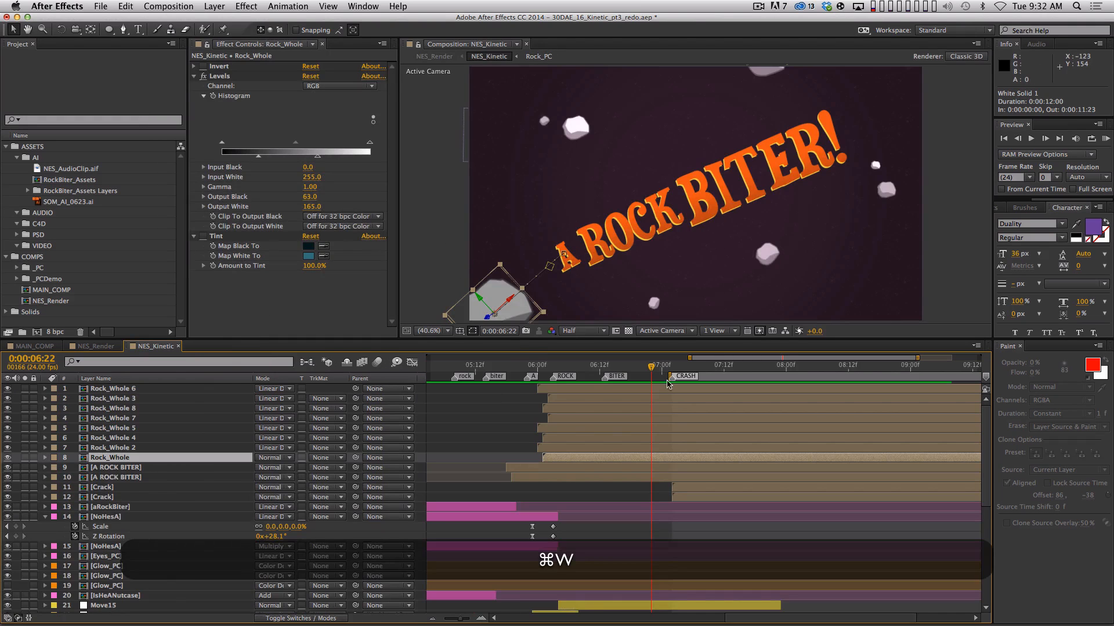
{"action": "left_click_drag", "start_coordinate": [536, 374], "coordinate": [625, 377]}
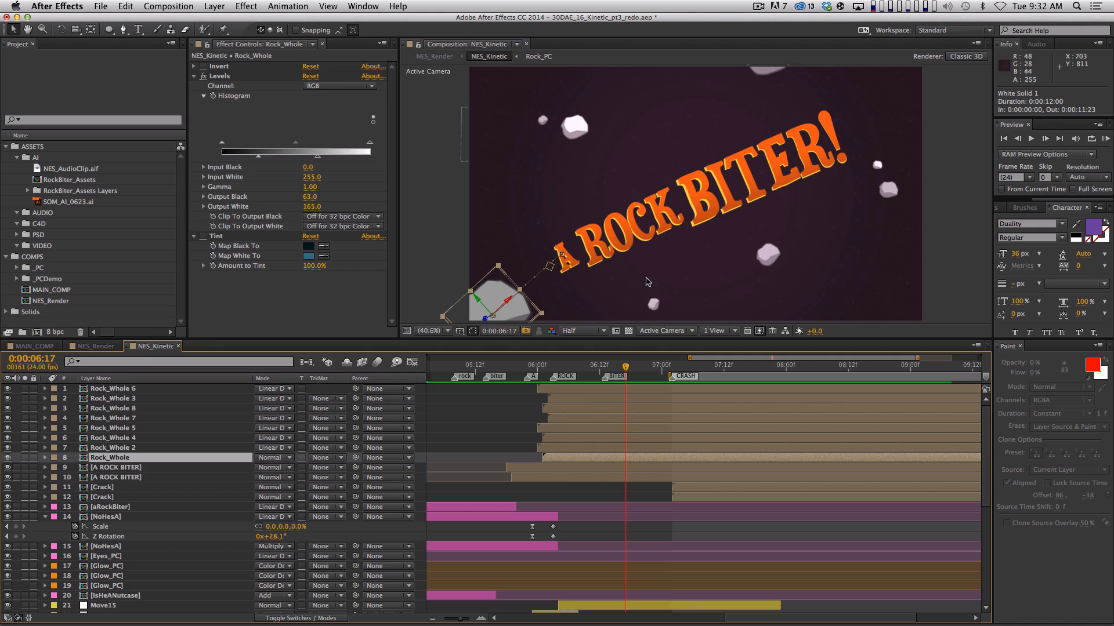
{"action": "left_click_drag", "start_coordinate": [534, 368], "coordinate": [739, 362]}
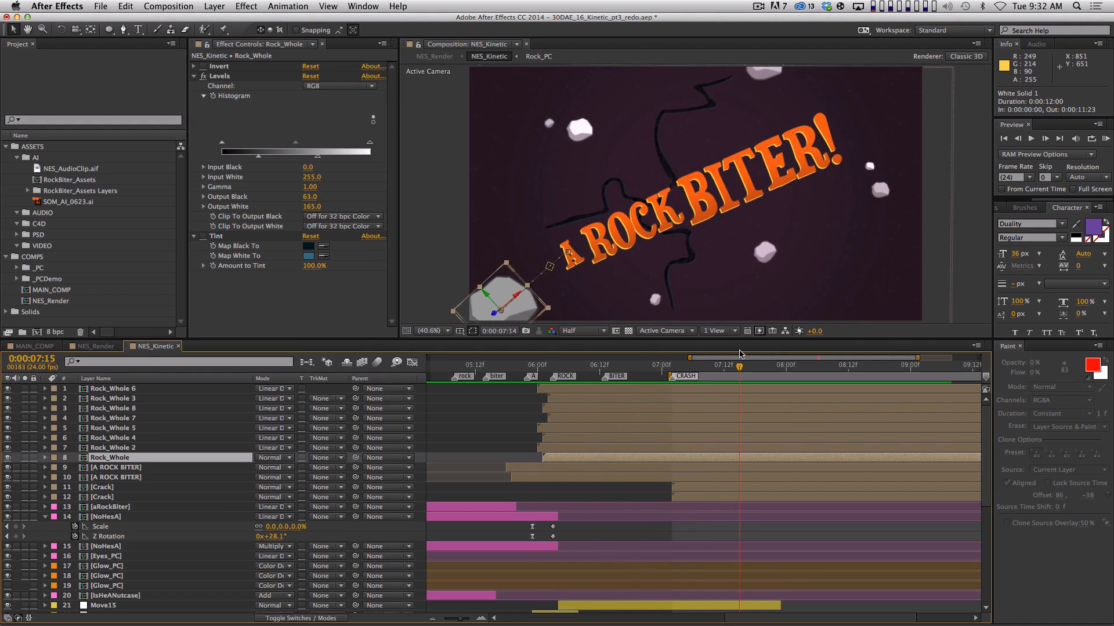
Open the precomp of Crack layer 12 and enlarge the composition viewer to frame the whole crack
{"action": "double_click", "coordinate": [127, 497]}
{"action": "key", "text": "comma"}
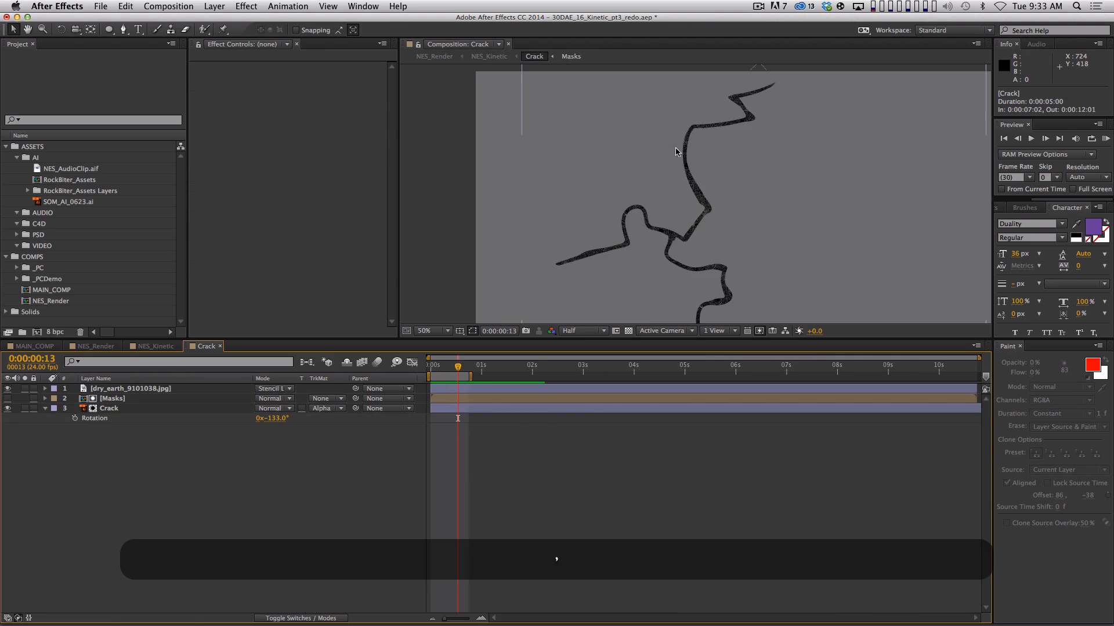
{"action": "key", "text": "comma"}
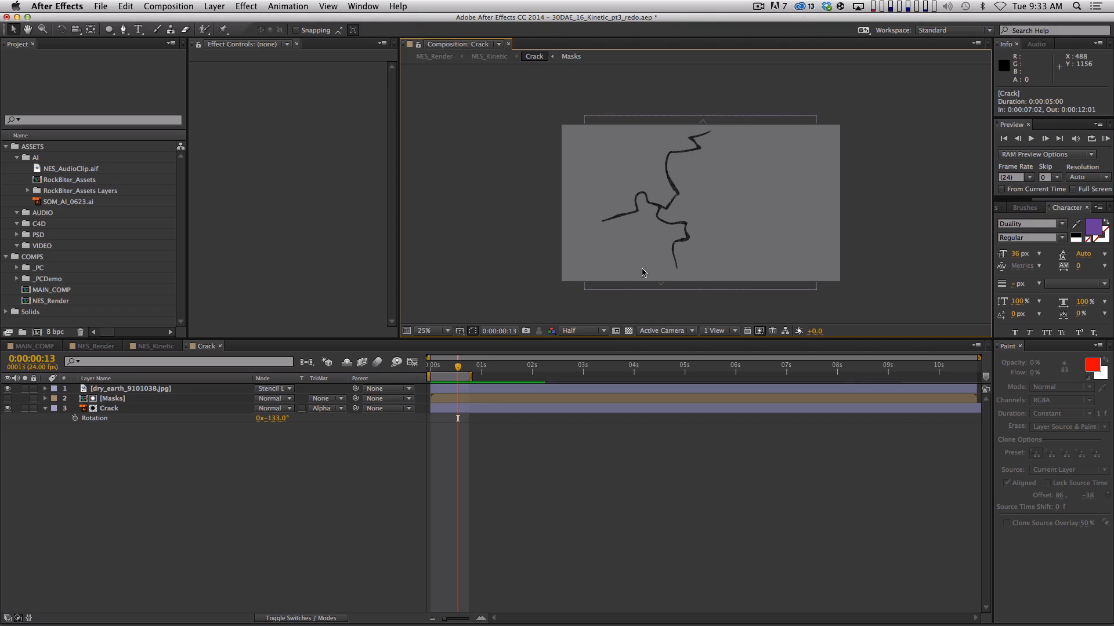
{"action": "key", "text": "period"}
{"action": "key", "text": "space"}
{"action": "left_click_drag", "start_coordinate": [670, 270], "coordinate": [633, 259]}
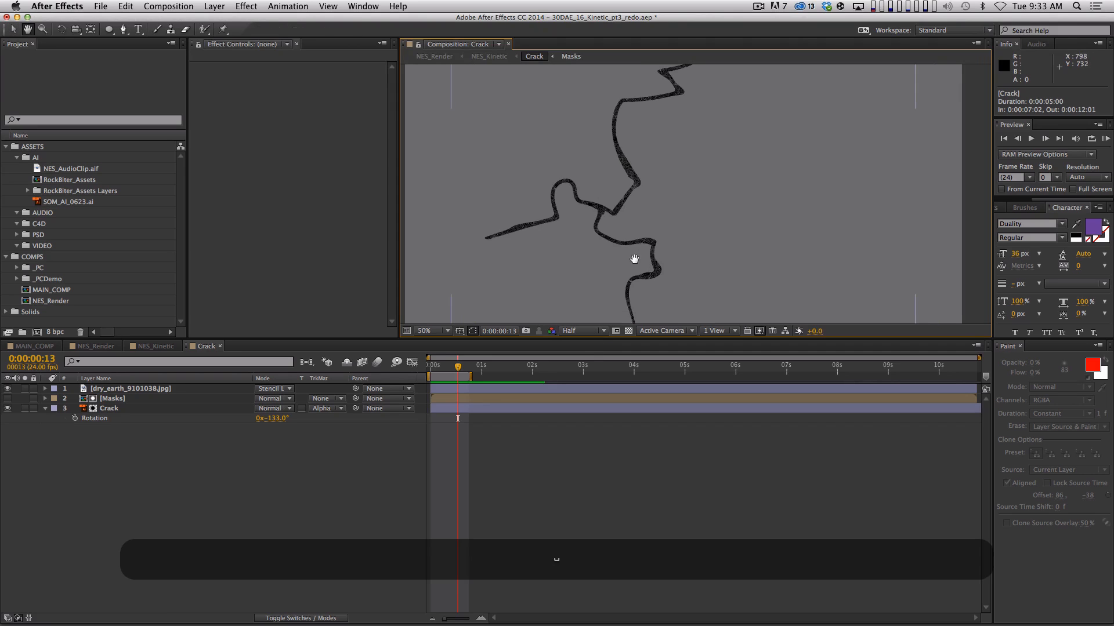
{"action": "left_click_drag", "start_coordinate": [505, 341], "coordinate": [494, 413]}
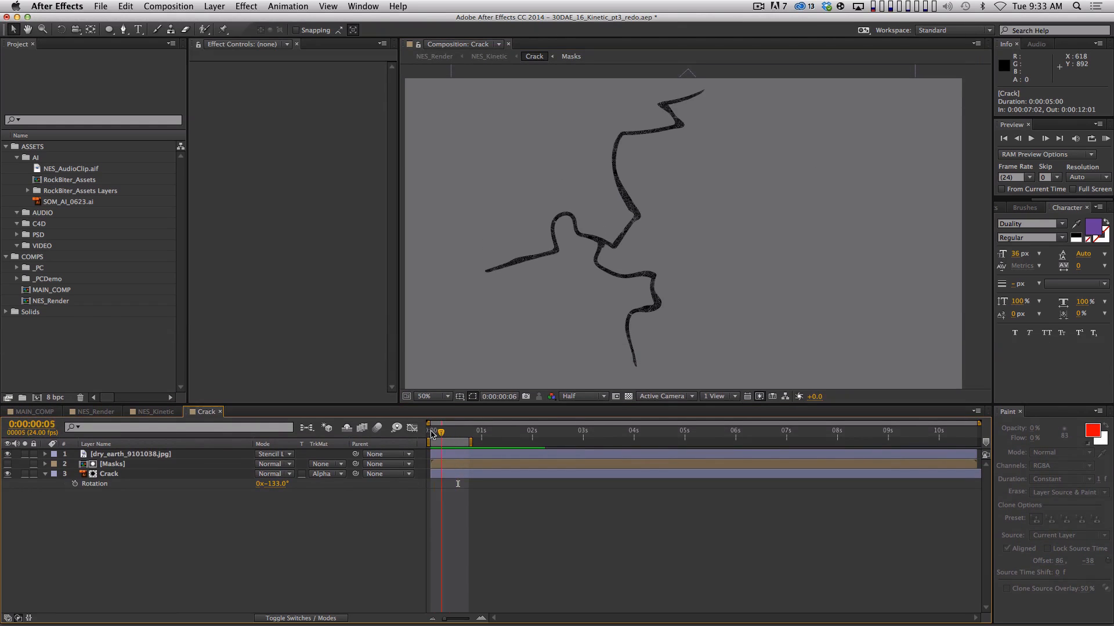
Step frame by frame through the crack's growth from the start of the Crack composition
{"action": "key", "text": "Home"}
{"action": "key", "text": "Page_Down"}
{"action": "key", "text": "Page_Down"}
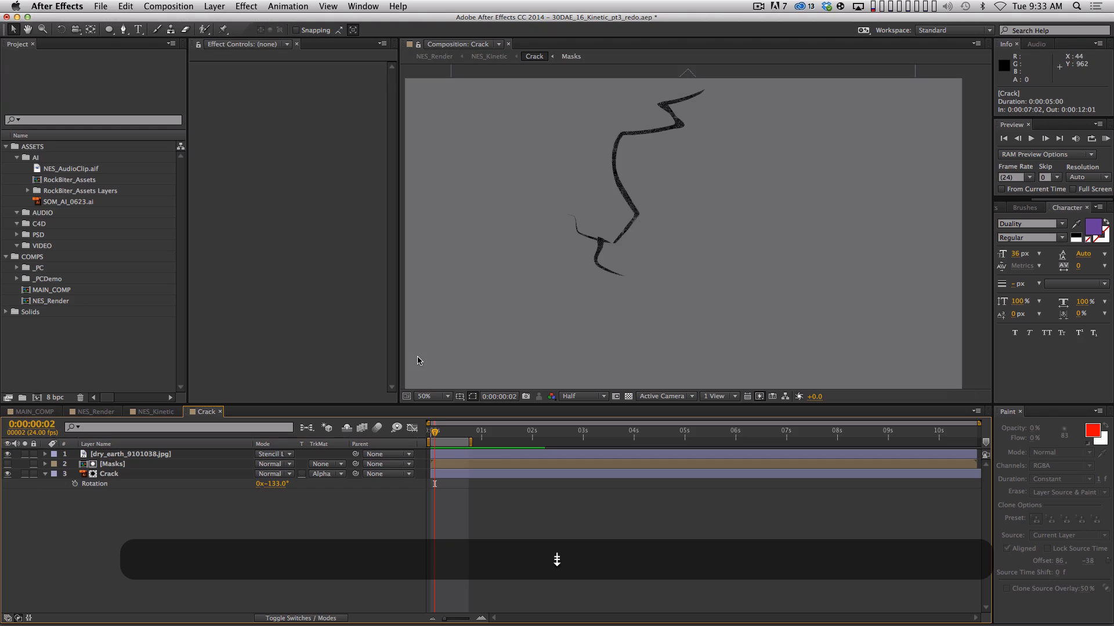
{"action": "key", "text": "Page_Up"}
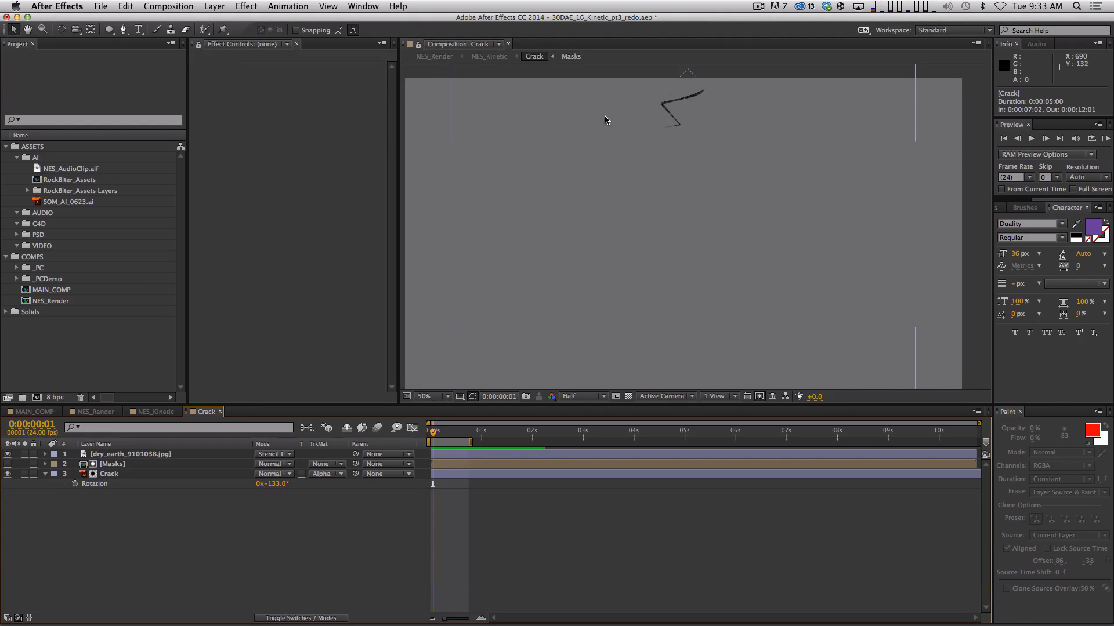
{"action": "key", "text": "Page_Down"}
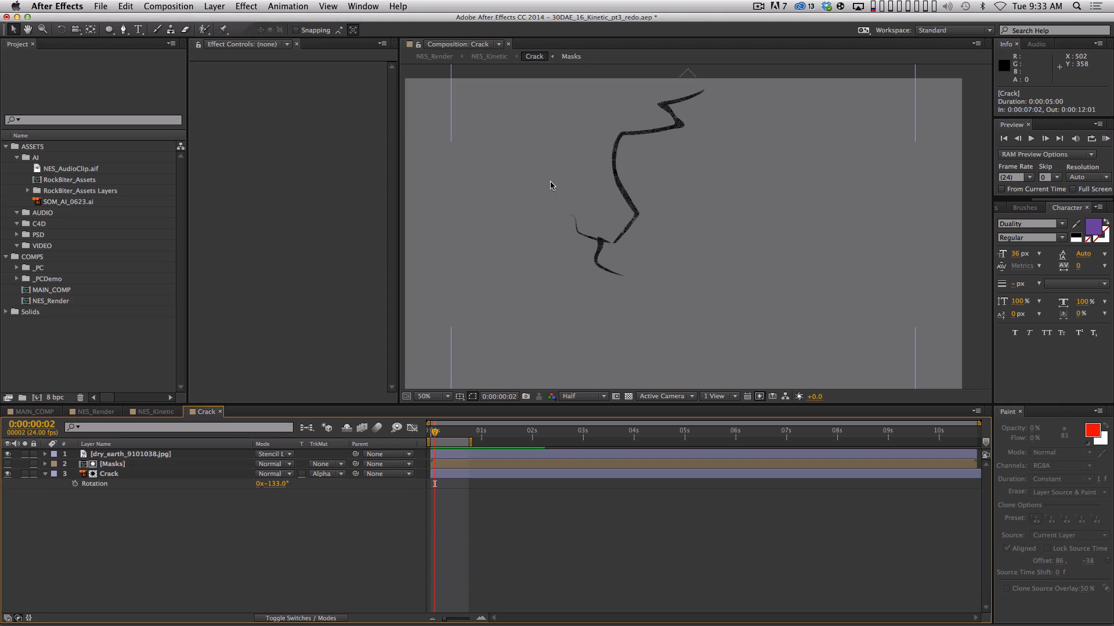
{"action": "key", "text": "Page_Down"}
{"action": "key", "text": "Page_Down"}
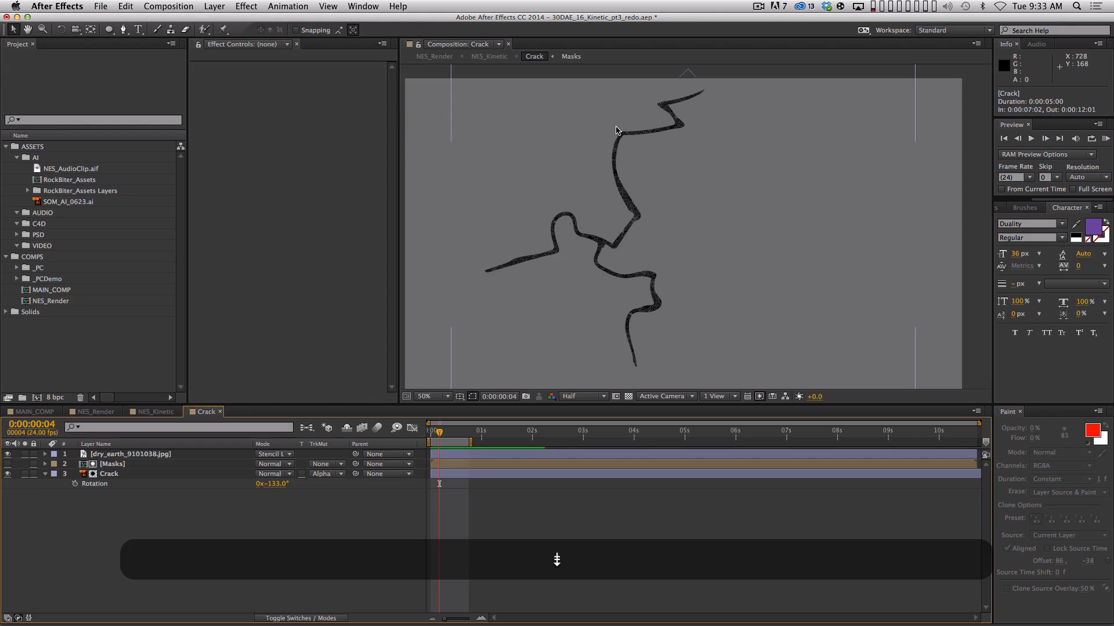
Copy the Crack layer and paste it into a new 1920 x 1080 composition
{"action": "left_click", "coordinate": [119, 474]}
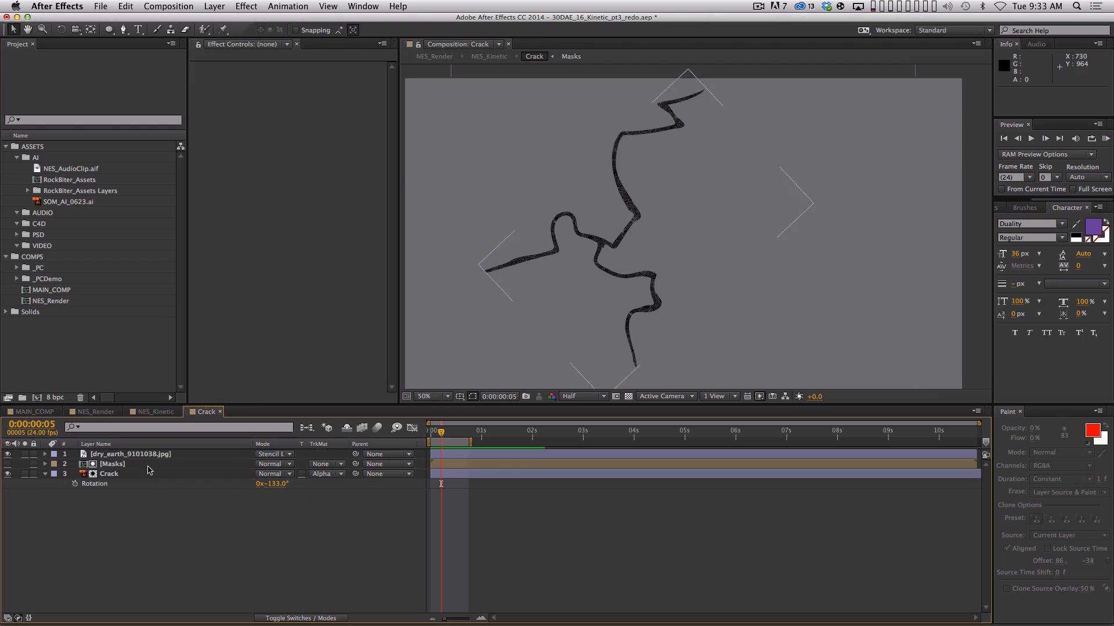
{"action": "key", "text": "super+c"}
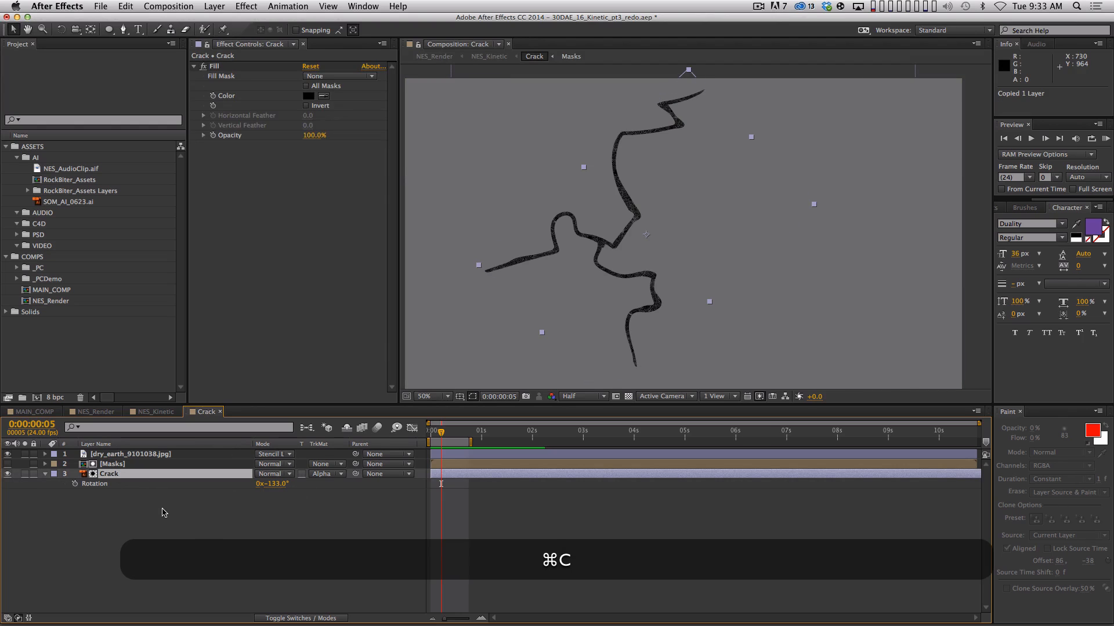
{"action": "key", "text": "super+n"}
{"action": "key", "text": "Return"}
{"action": "key", "text": "super+v"}
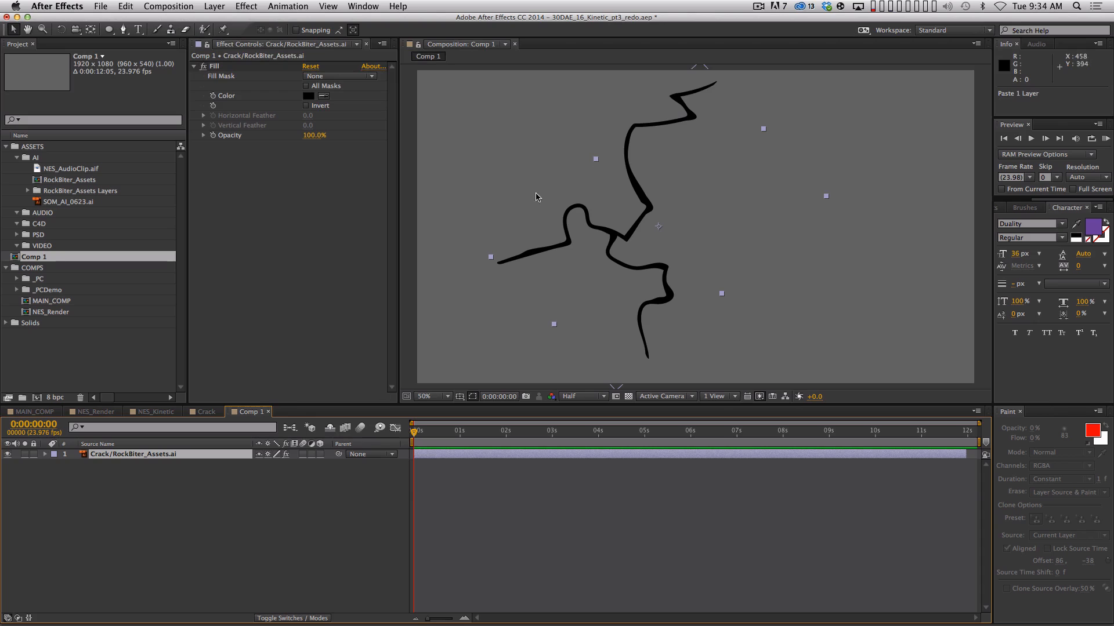
{"action": "left_click", "coordinate": [269, 484]}
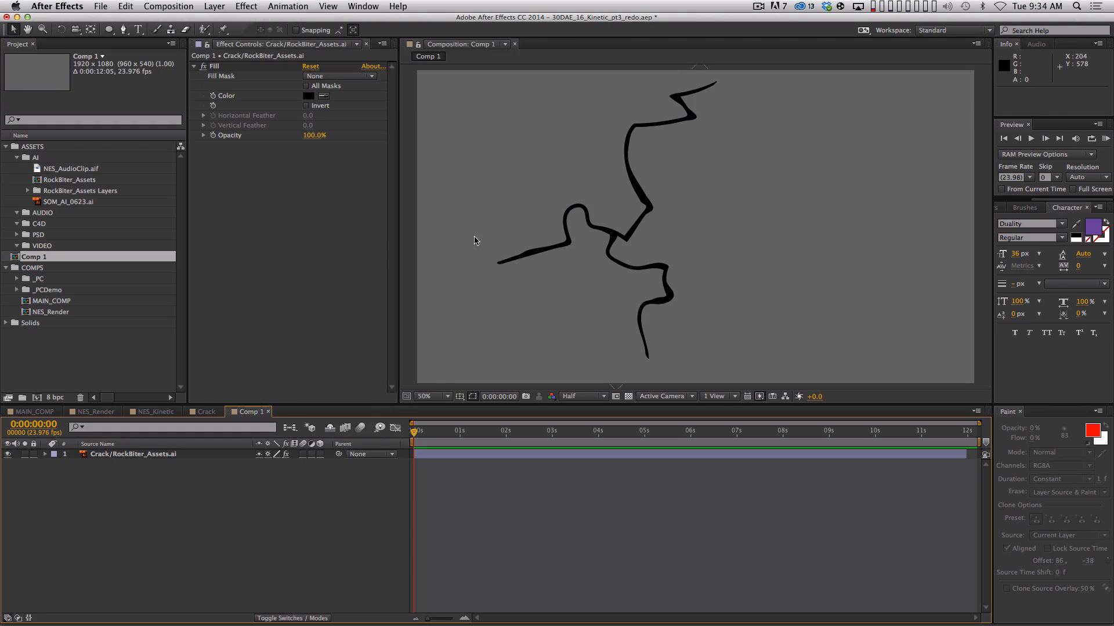
Start a Pen path at the crack's upper tip and set the Crack/RockBiter_Assets.ai layer to No Track Matte
{"action": "left_click", "coordinate": [123, 30]}
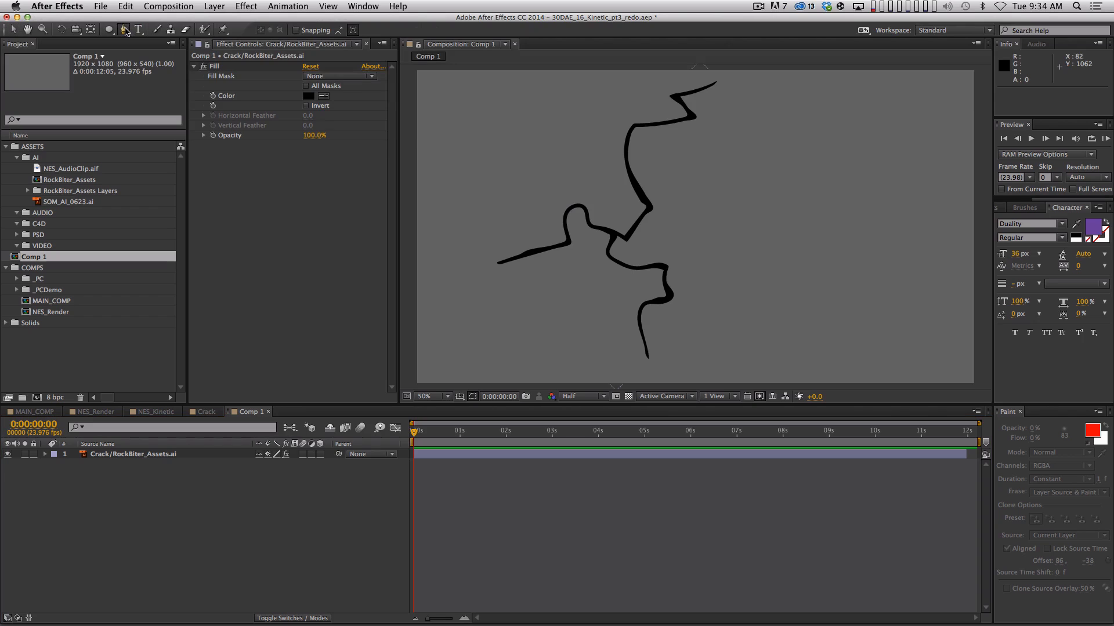
{"action": "left_click", "coordinate": [716, 81]}
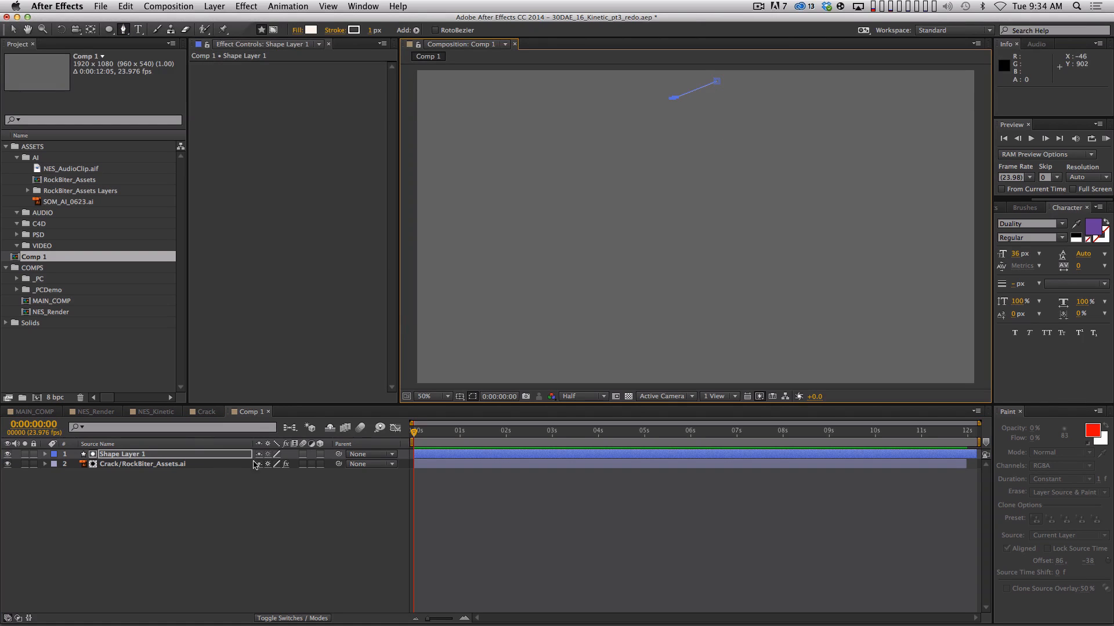
{"action": "key", "text": "F5"}
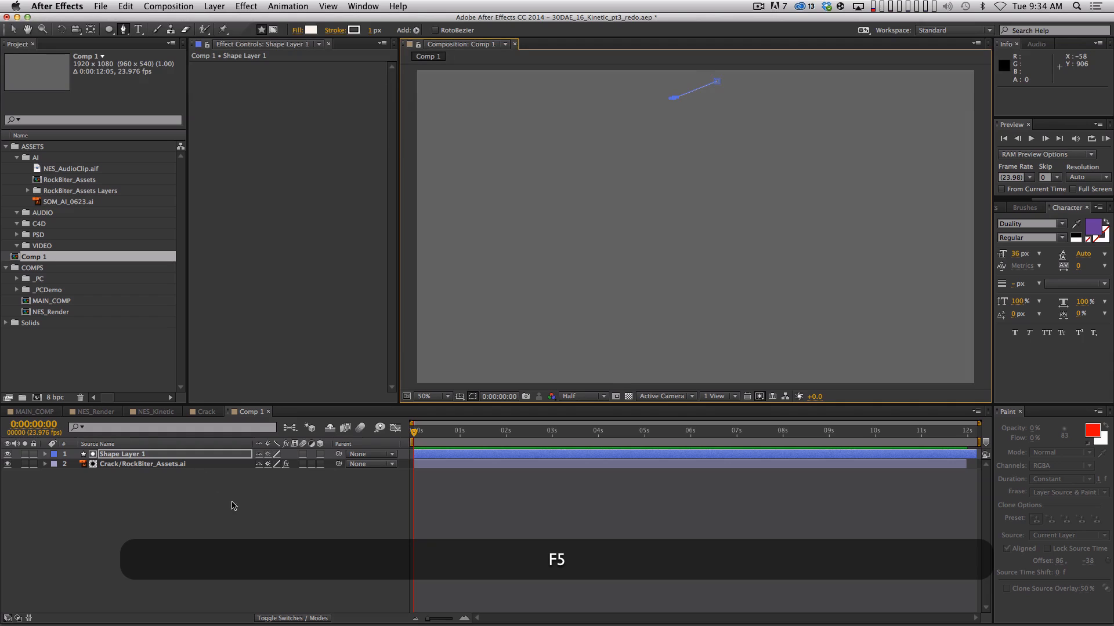
{"action": "key", "text": "F4"}
{"action": "left_click", "coordinate": [326, 464]}
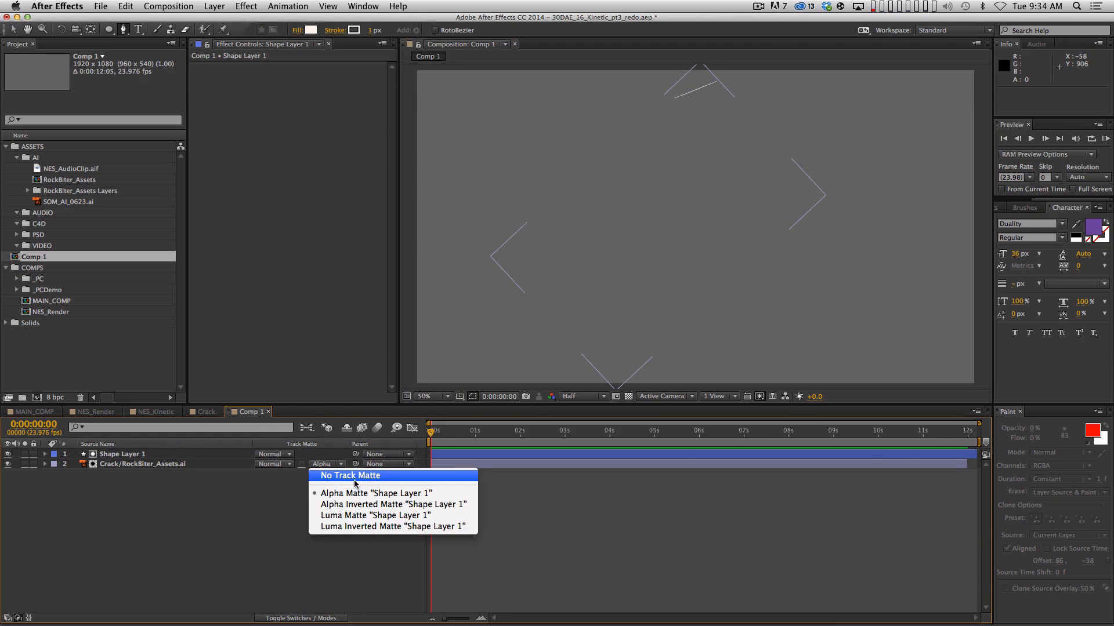
{"action": "left_click", "coordinate": [354, 479]}
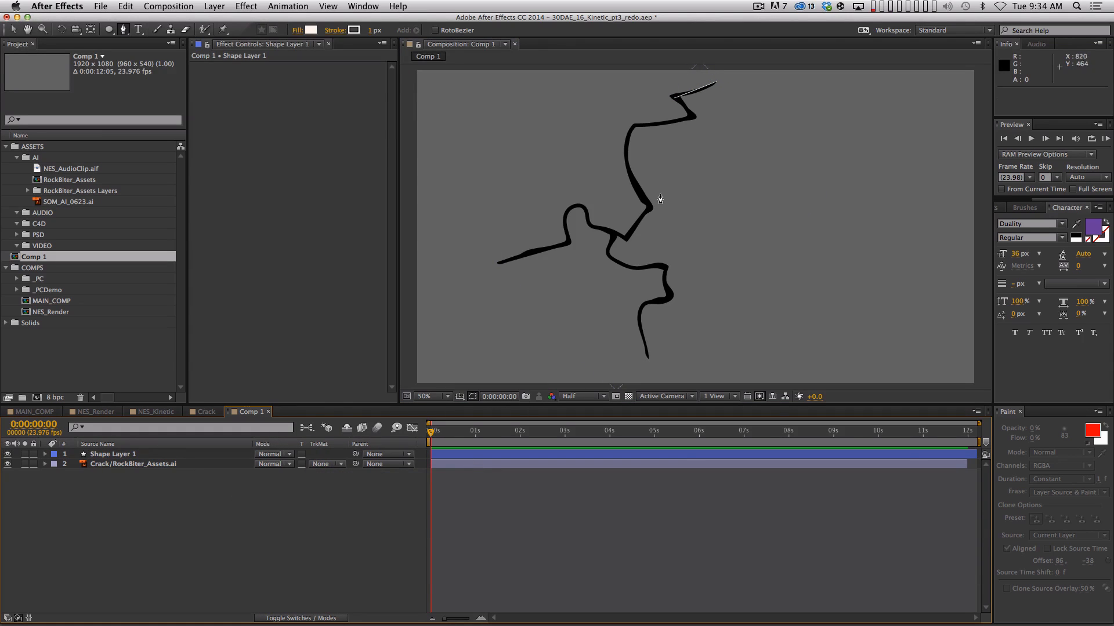
Delete the unfinished Shape Layer 1 and trace a new Pen path from the crack's upper tip to beyond its left end
{"action": "left_click", "coordinate": [119, 456]}
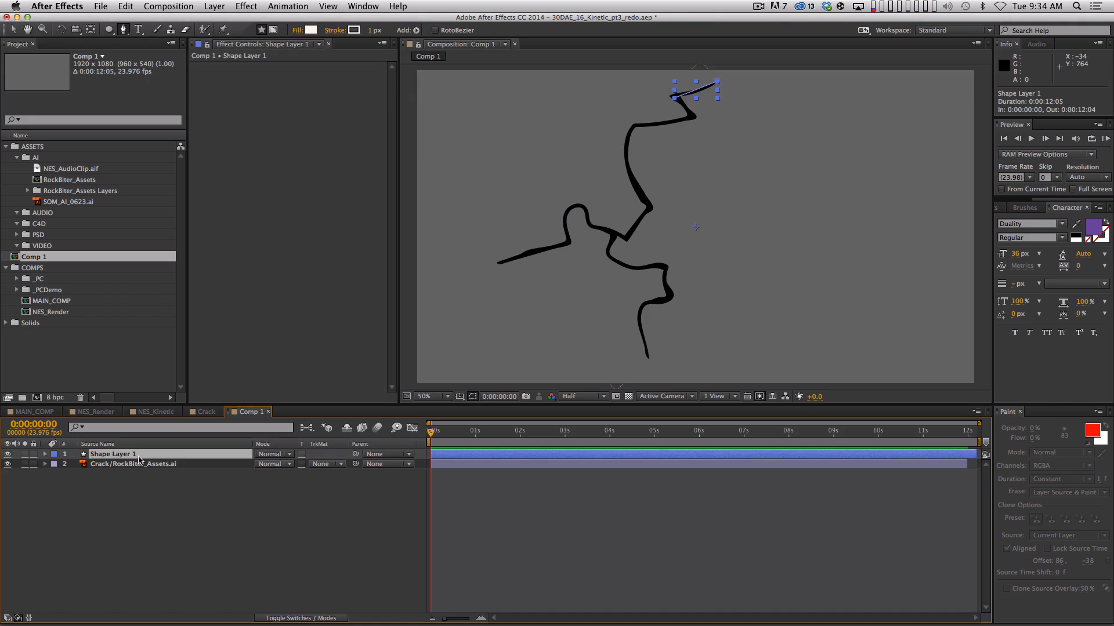
{"action": "key", "text": "BackSpace"}
{"action": "left_click", "coordinate": [718, 80]}
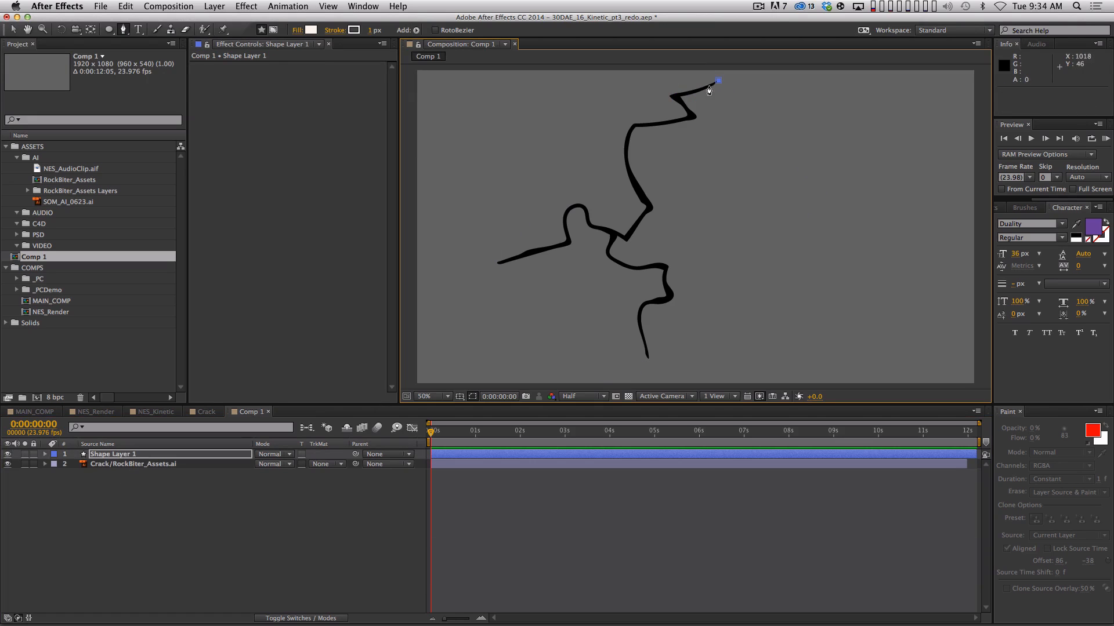
{"action": "left_click", "coordinate": [689, 113]}
{"action": "left_click", "coordinate": [636, 126]}
{"action": "left_click_drag", "start_coordinate": [632, 178], "coordinate": [646, 212]}
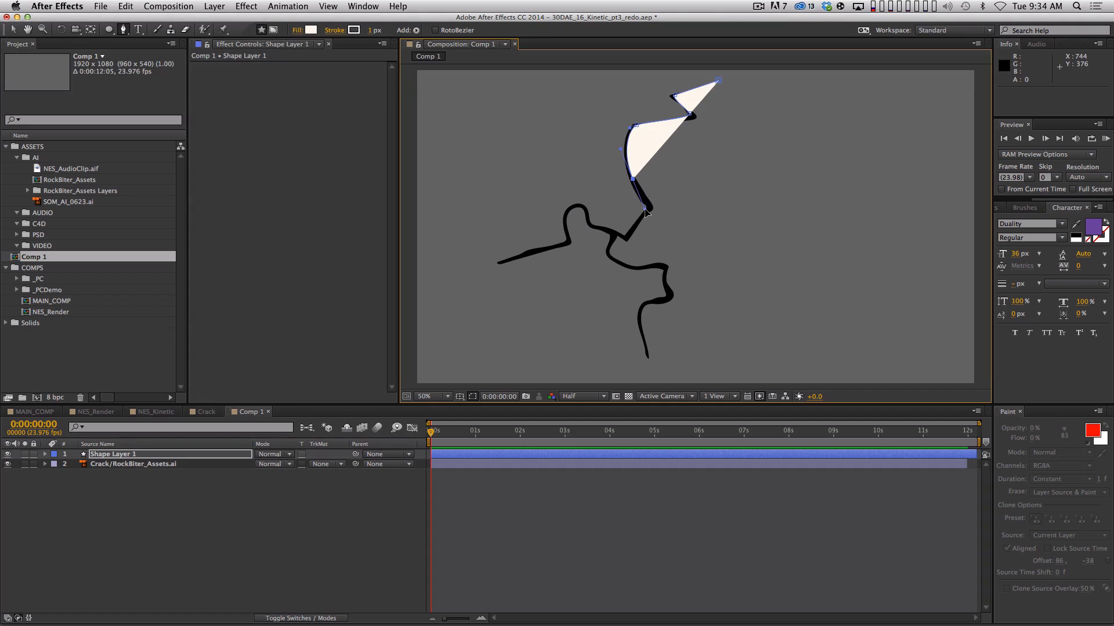
{"action": "key", "text": "alt"}
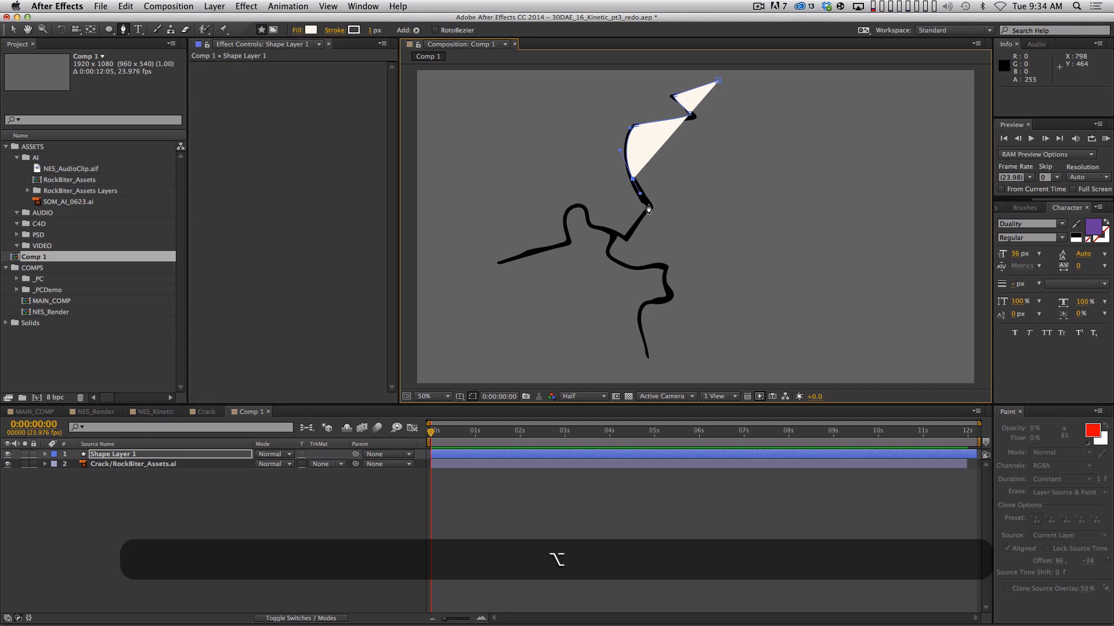
{"action": "left_click", "coordinate": [648, 208], "text": "alt"}
{"action": "left_click", "coordinate": [625, 237]}
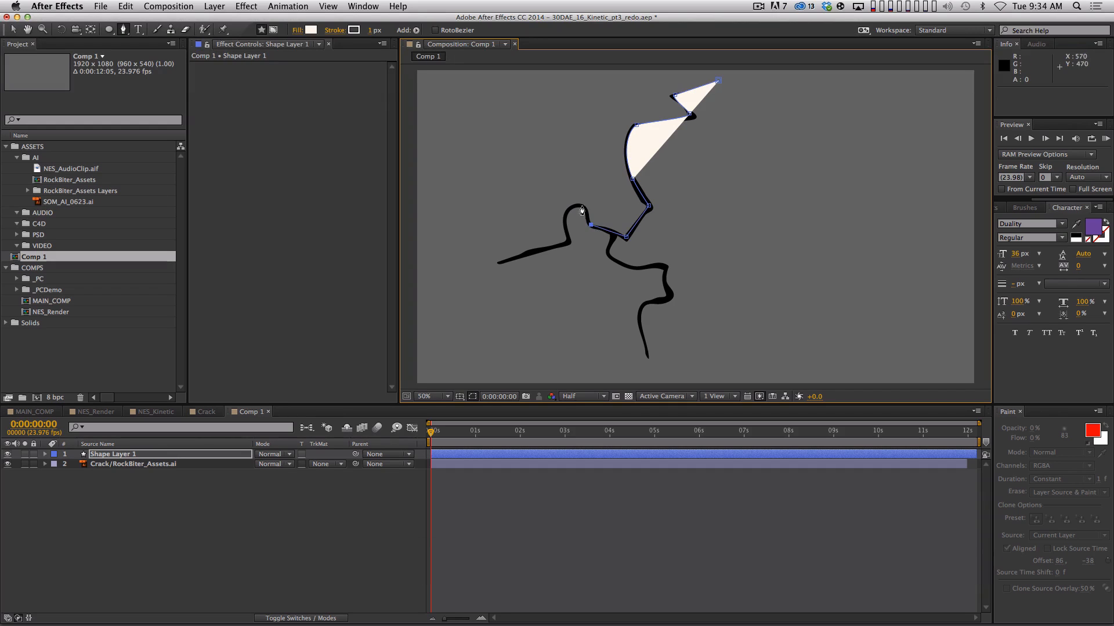
{"action": "left_click_drag", "start_coordinate": [579, 204], "coordinate": [568, 237]}
{"action": "left_click", "coordinate": [568, 245]}
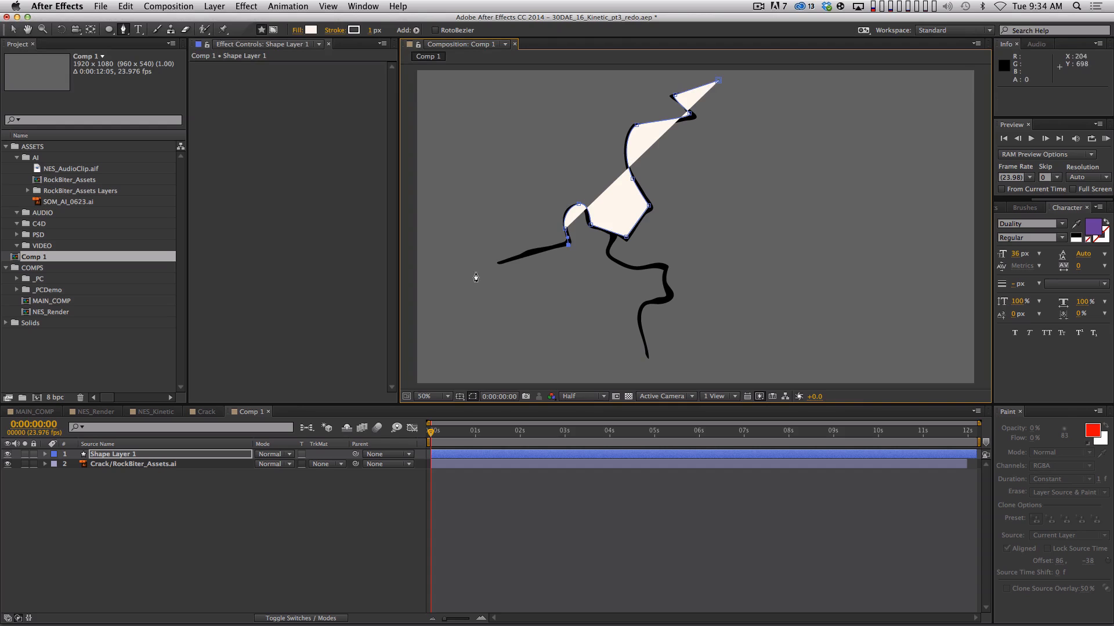
{"action": "left_click_drag", "start_coordinate": [444, 278], "coordinate": [433, 286]}
Give the traced path no fill and a 31 px stroke, and nudge its upper bend point over the crack
{"action": "left_click", "coordinate": [297, 30]}
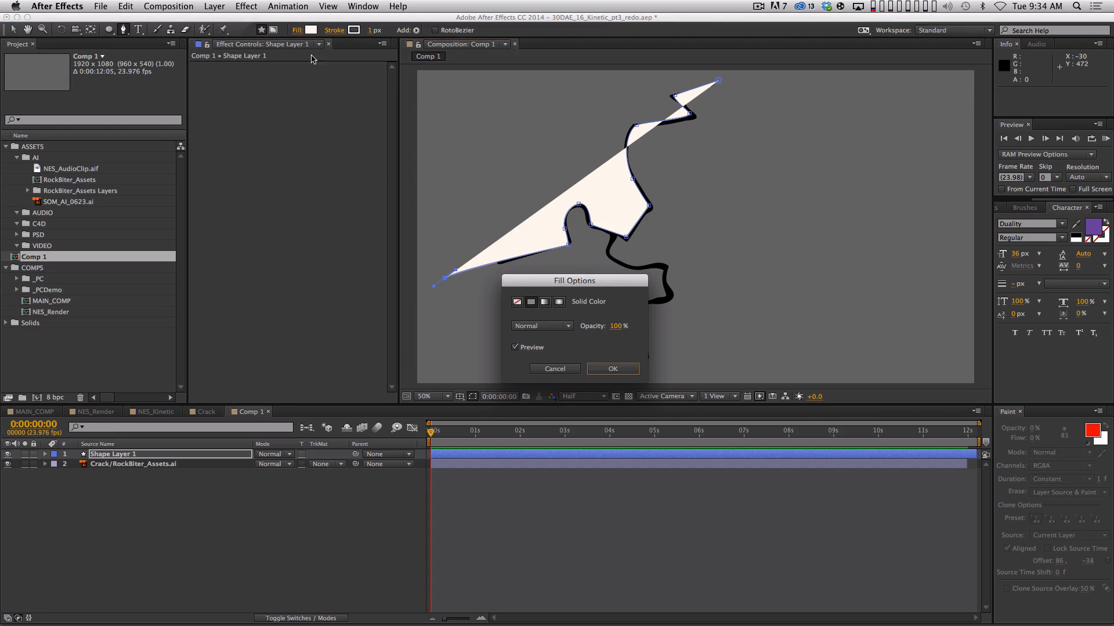
{"action": "left_click", "coordinate": [516, 301]}
{"action": "left_click", "coordinate": [610, 369]}
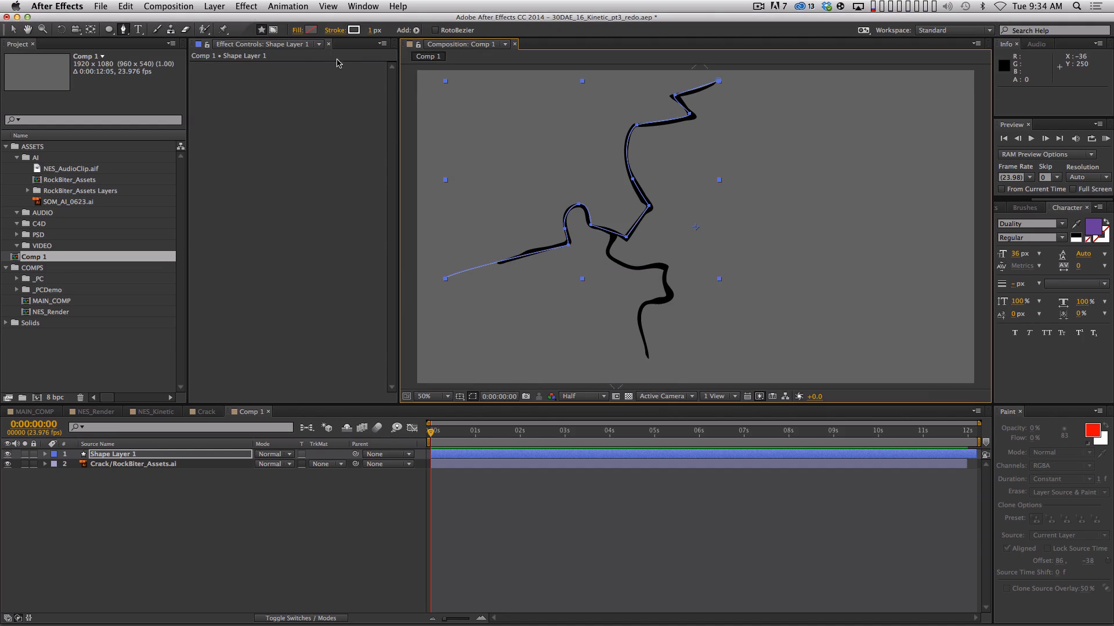
{"action": "left_click_drag", "start_coordinate": [371, 30], "coordinate": [390, 30]}
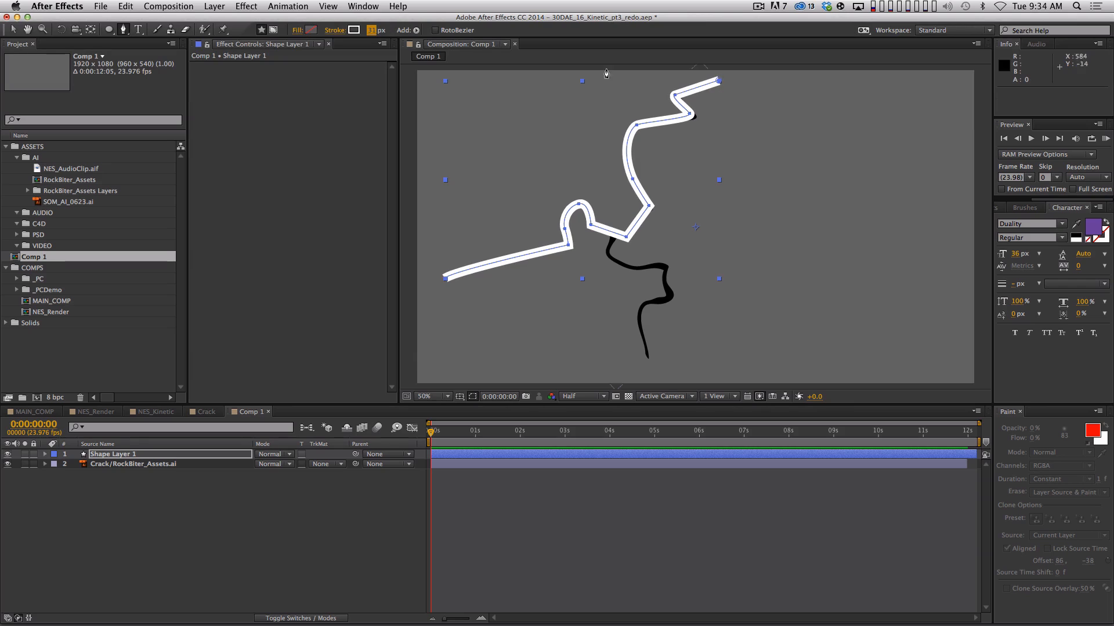
{"action": "key", "text": "v"}
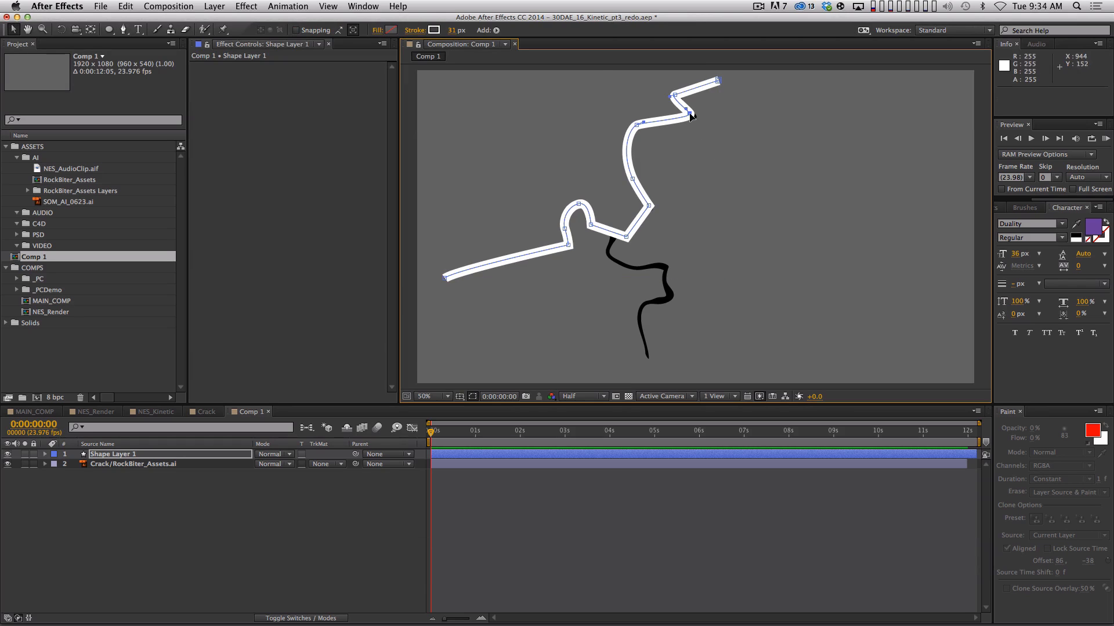
{"action": "left_click_drag", "start_coordinate": [689, 114], "coordinate": [694, 115]}
Reveal the modified properties of Shape Layer 1 and add Trim Paths to its contents
{"action": "left_click", "coordinate": [179, 464]}
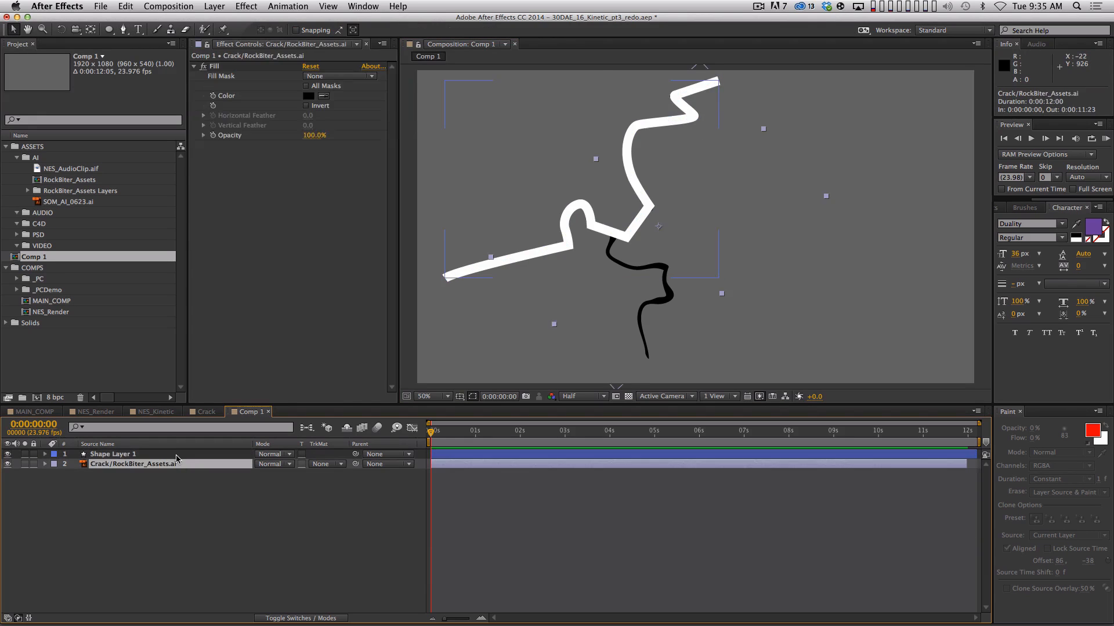
{"action": "left_click", "coordinate": [178, 455]}
{"action": "key", "text": "y"}
{"action": "key", "text": "u"}
{"action": "key", "text": "u"}
{"action": "left_click", "coordinate": [343, 465]}
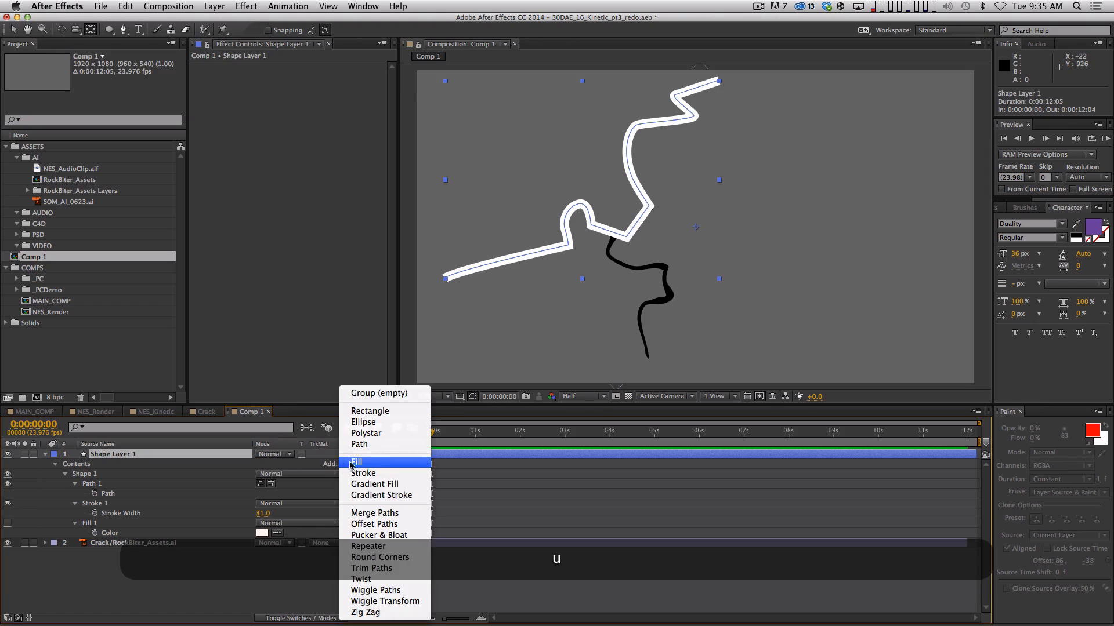
{"action": "left_click", "coordinate": [381, 565]}
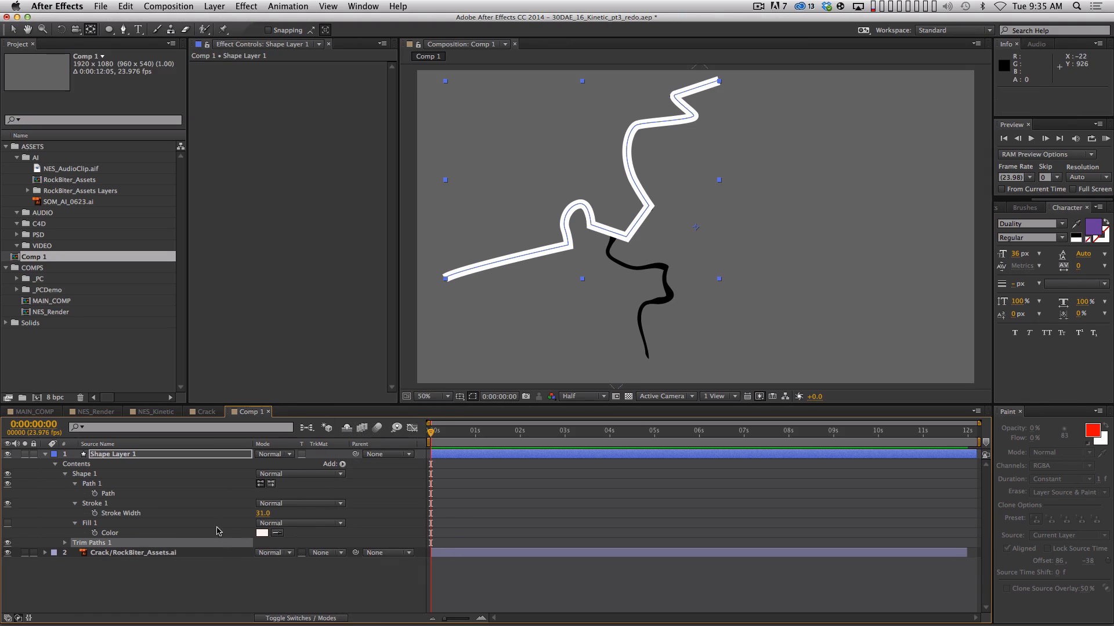
Set the End value of Trim Paths 1 to 47% to shorten the white stroke
{"action": "left_click", "coordinate": [66, 544]}
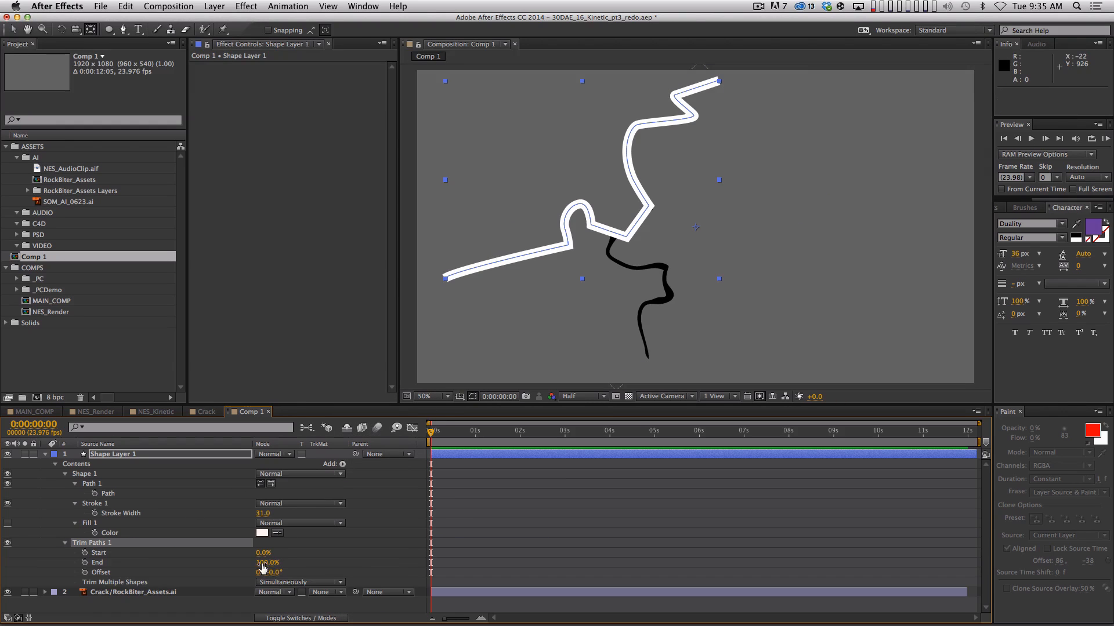
{"action": "mouse_move", "coordinate": [262, 566]}
{"action": "left_mouse_down"}
{"action": "mouse_move", "coordinate": [189, 542]}
{"action": "mouse_move", "coordinate": [291, 564]}
{"action": "left_mouse_up"}
{"action": "left_click", "coordinate": [264, 553]}
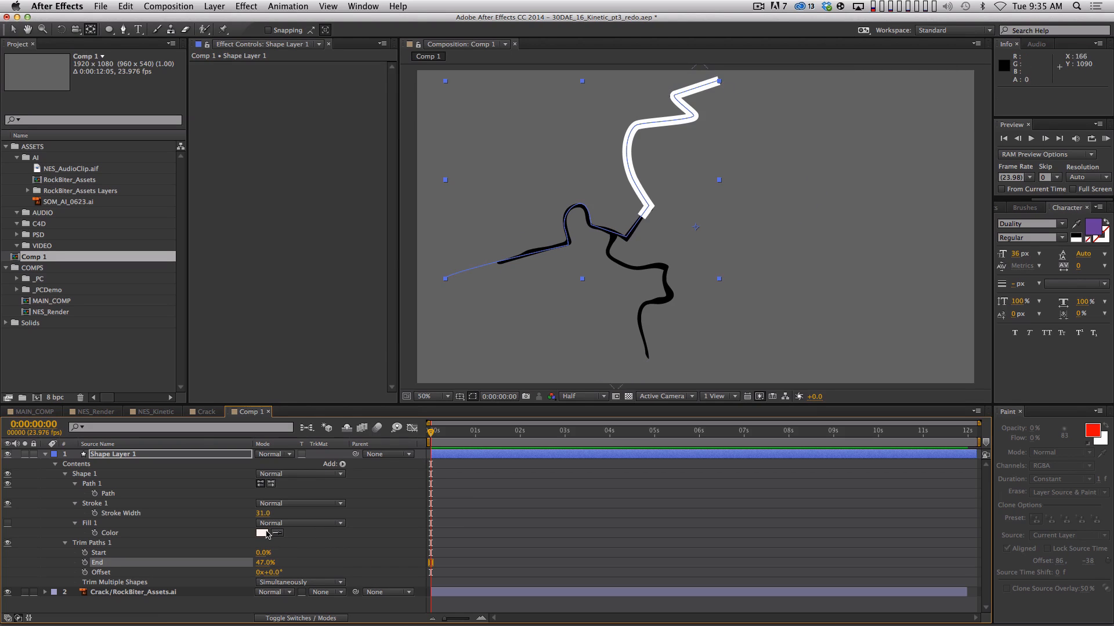
Check the end of the trimmed white stroke up close and delete Shape Layer 1
{"action": "key", "text": "period"}
{"action": "key", "text": "space"}
{"action": "left_click_drag", "start_coordinate": [620, 244], "coordinate": [657, 273]}
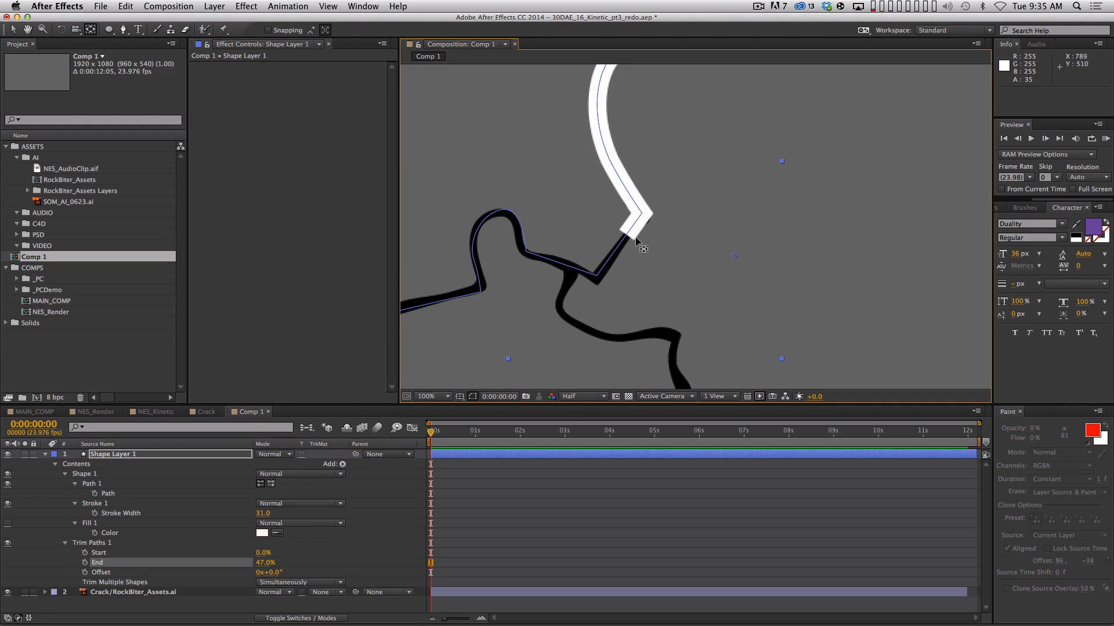
{"action": "key", "text": "comma"}
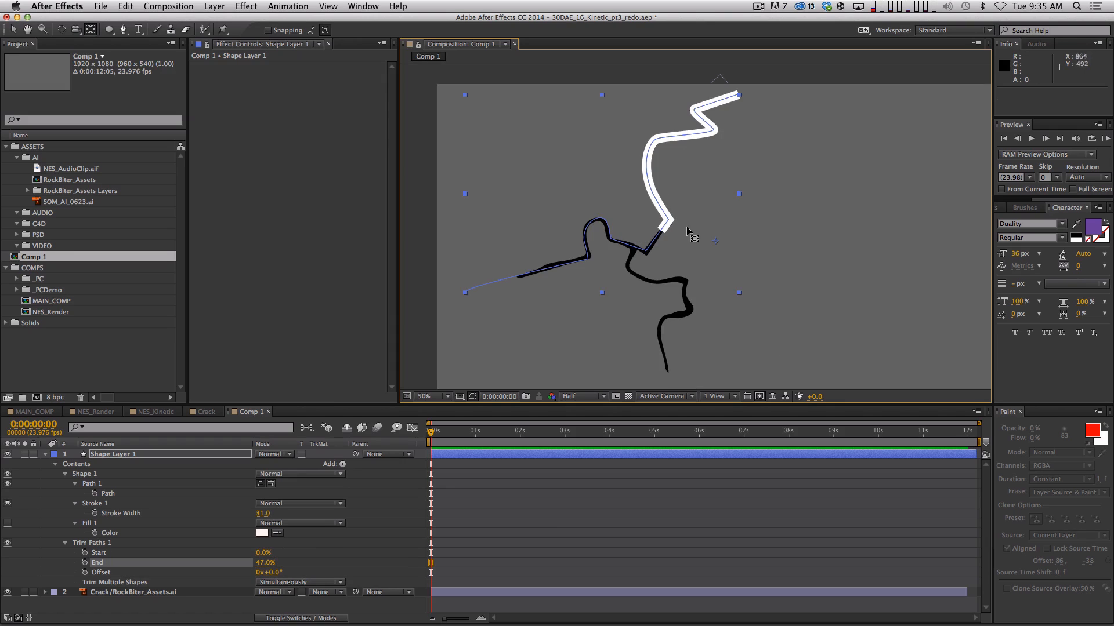
{"action": "left_click", "coordinate": [143, 457]}
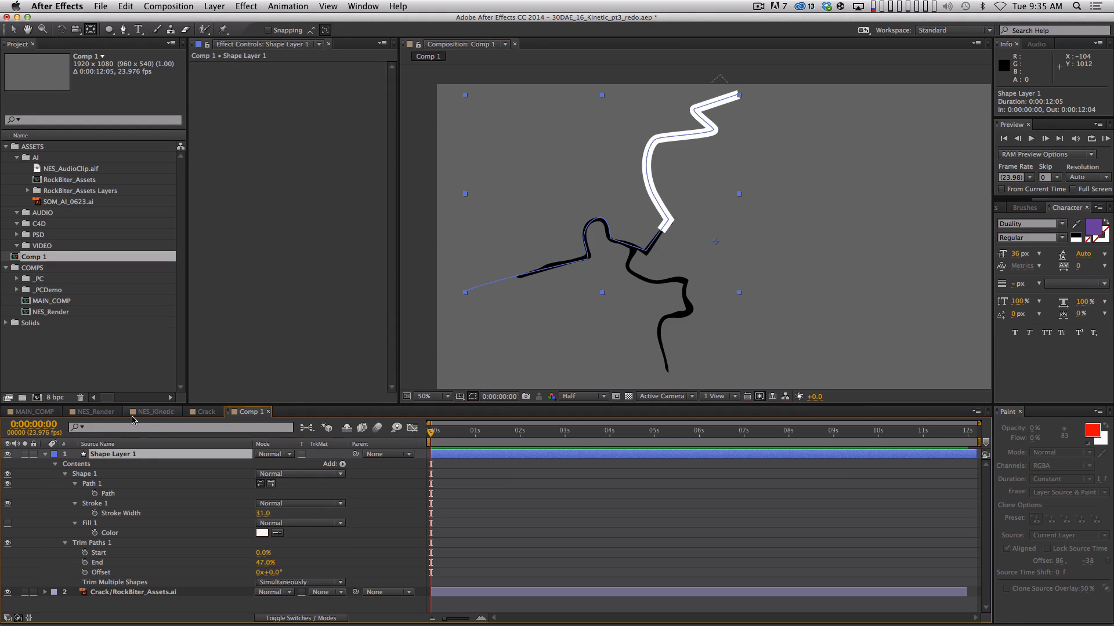
{"action": "key", "text": "Delete"}
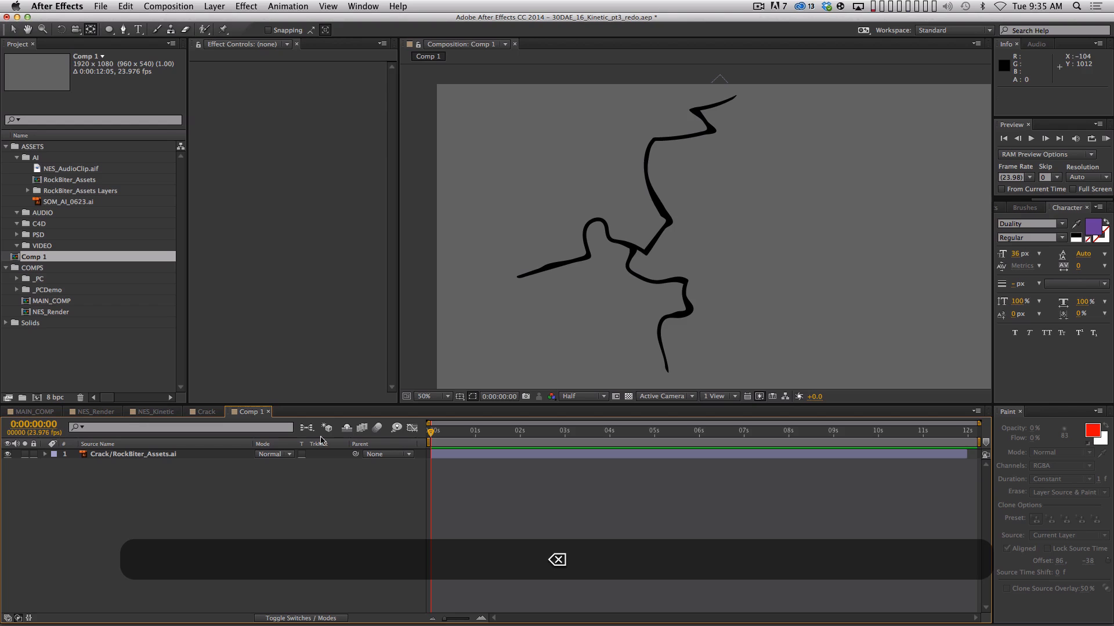
Create a 1920 x 1080 px solid named Matte01 and make it an adjustment layer so the crack shows through
{"action": "key", "text": "super+y"}
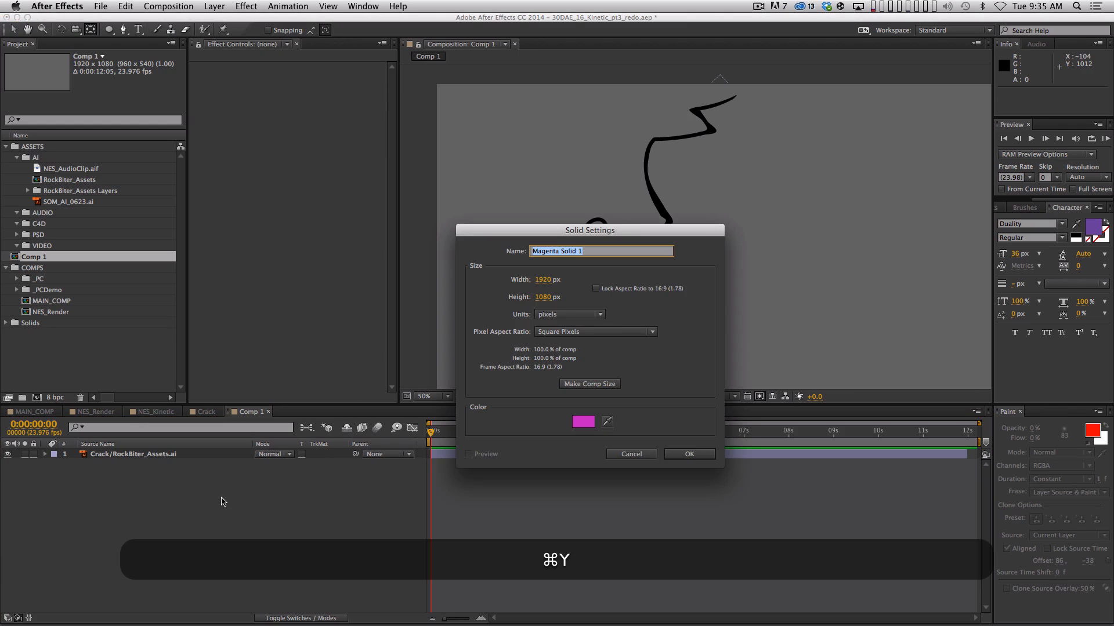
{"action": "key", "text": "shift"}
{"action": "type", "text": "Matte01"}
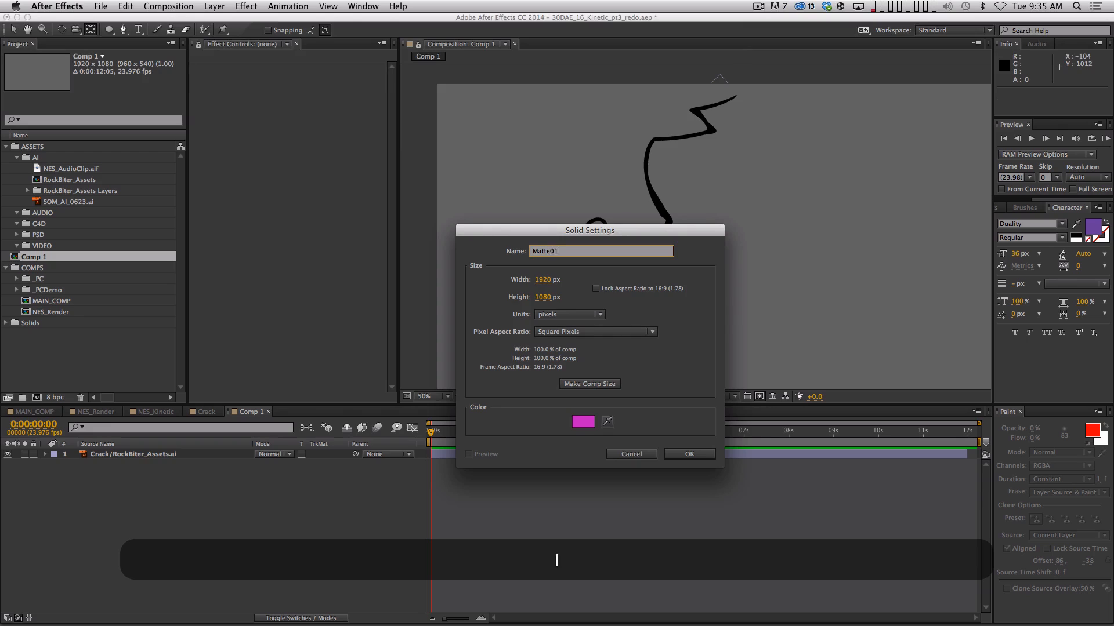
{"action": "key", "text": "Return"}
{"action": "key", "text": "F4"}
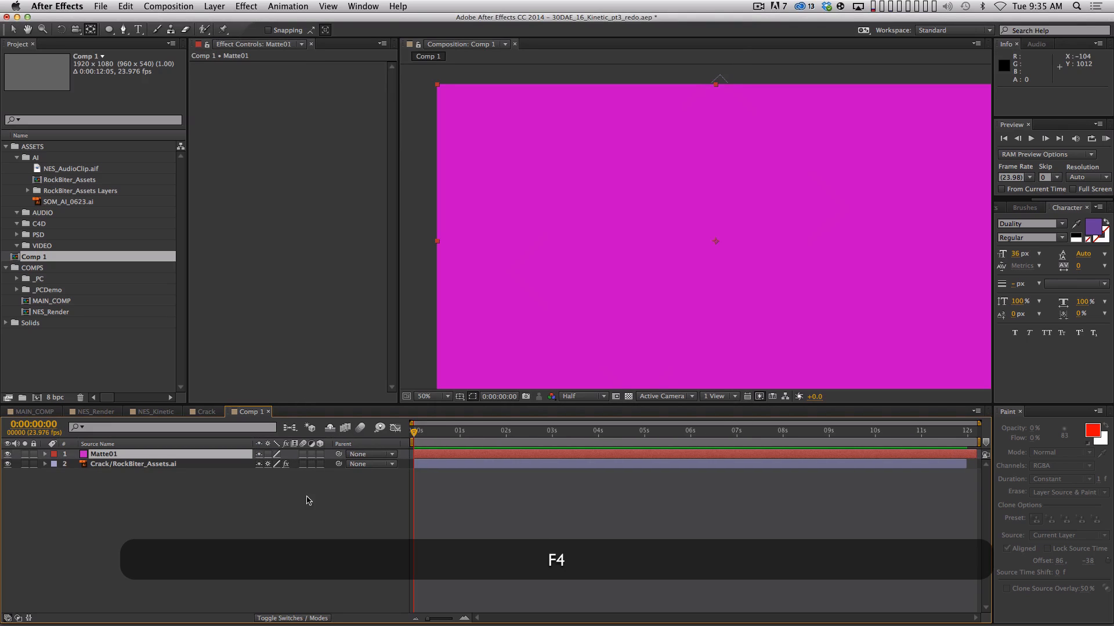
{"action": "left_click", "coordinate": [311, 454]}
Start a Pen mask on Matte01 above the comp's top edge and trace the crack's upper zigzag to the start of its long curve
{"action": "key", "text": "space"}
{"action": "scroll", "coordinate": [696, 169], "scroll_direction": "up", "scroll_amount": 2}
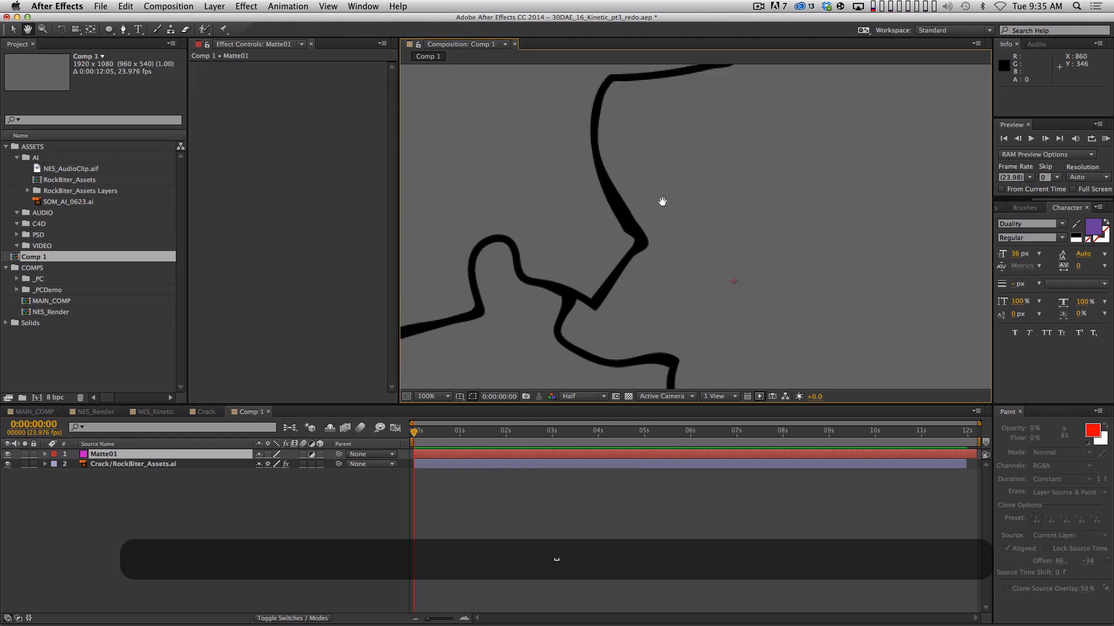
{"action": "left_click_drag", "start_coordinate": [662, 202], "coordinate": [648, 262]}
{"action": "key", "text": "space"}
{"action": "left_click_drag", "start_coordinate": [761, 101], "coordinate": [734, 133]}
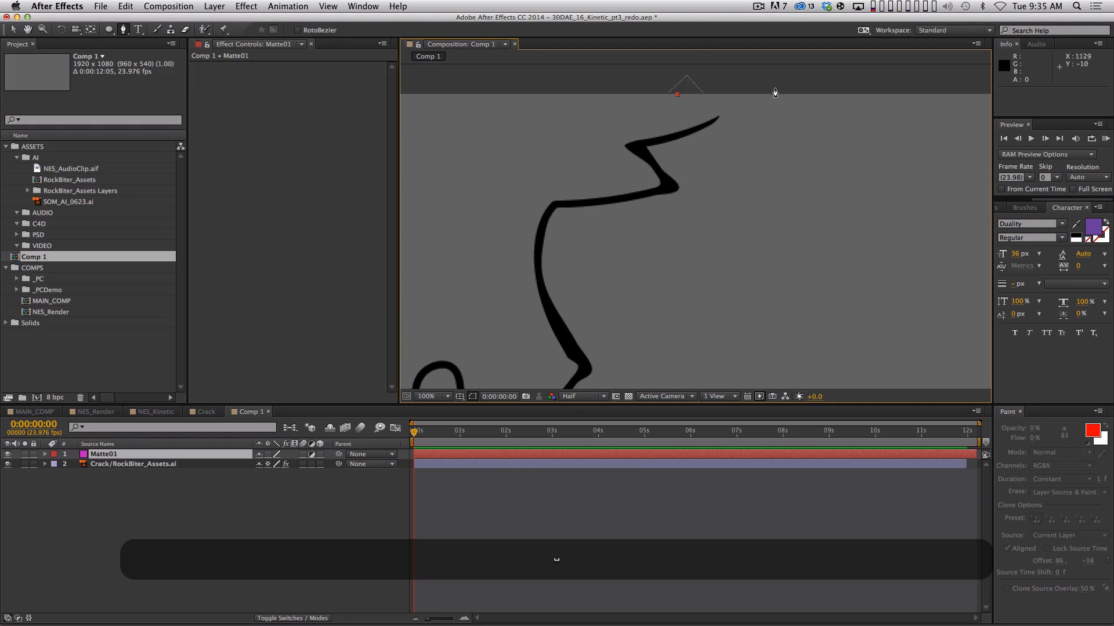
{"action": "key", "text": "grave"}
{"action": "left_click_drag", "start_coordinate": [547, 316], "coordinate": [585, 124]}
{"action": "left_click", "coordinate": [710, 68]}
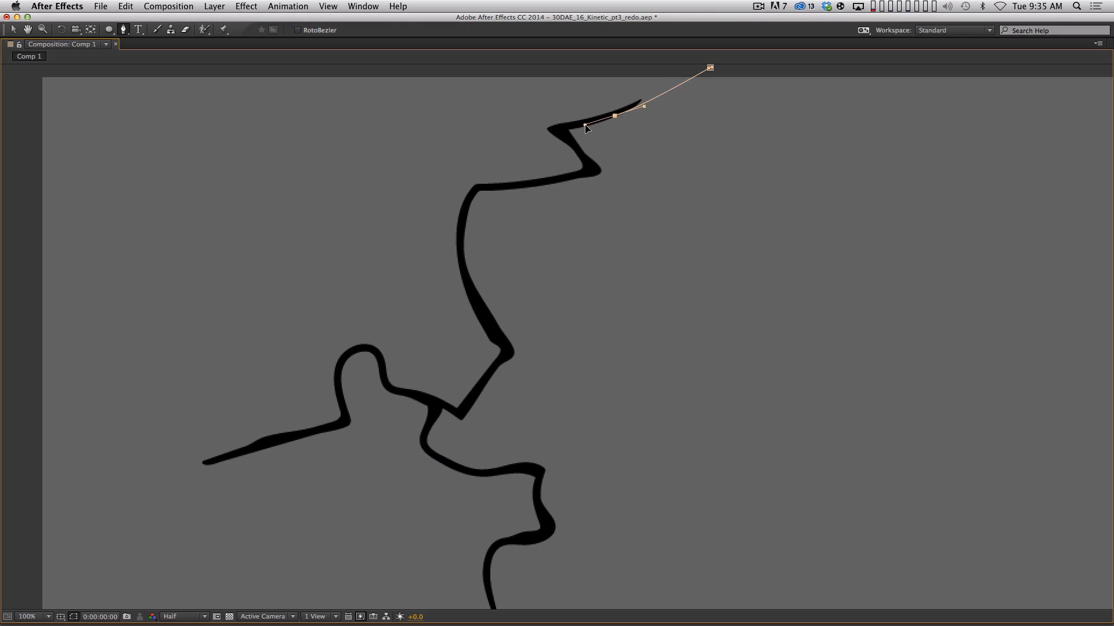
{"action": "left_click", "coordinate": [555, 129]}
{"action": "left_click_drag", "start_coordinate": [614, 187], "coordinate": [558, 186]}
{"action": "left_click", "coordinate": [475, 189]}
Continue the mask down the crack's long curve, through the sharp corner at the branch and around the rounded hump
{"action": "left_click_drag", "start_coordinate": [469, 292], "coordinate": [488, 331]}
{"action": "key", "text": "alt"}
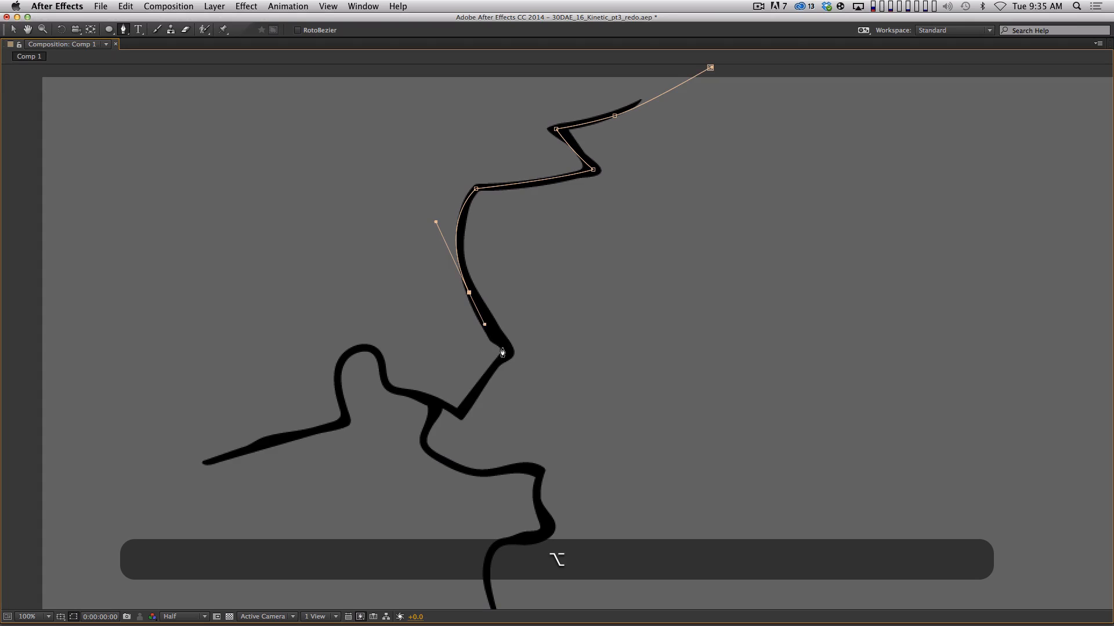
{"action": "left_click", "coordinate": [507, 352]}
{"action": "left_click", "coordinate": [461, 412]}
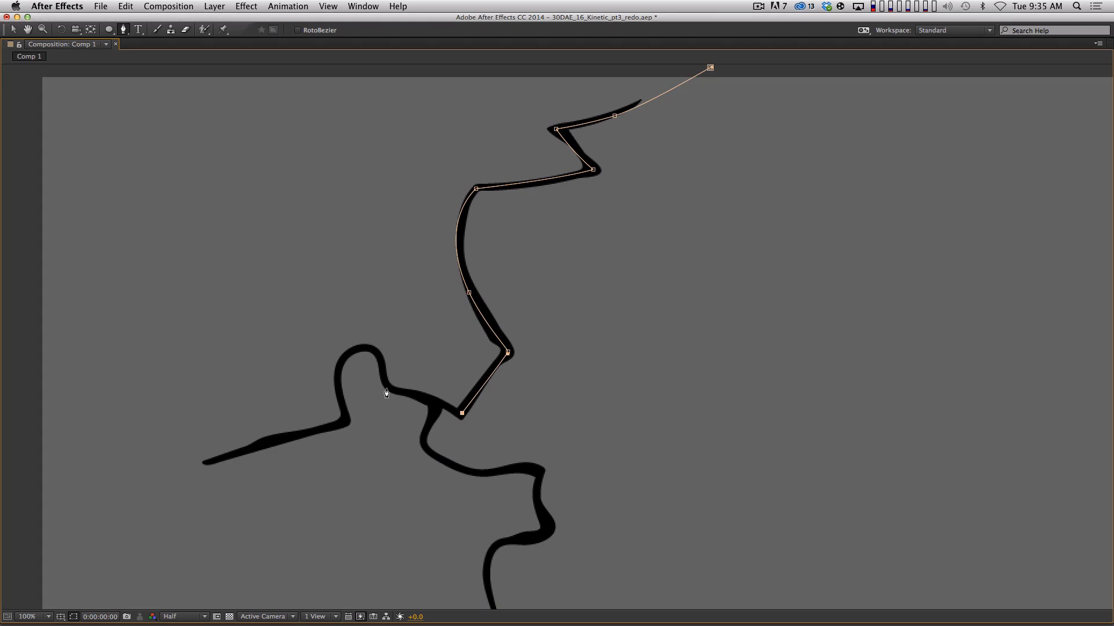
{"action": "left_click_drag", "start_coordinate": [387, 388], "coordinate": [349, 350]}
{"action": "key", "text": "alt"}
{"action": "left_click_drag", "start_coordinate": [347, 424], "coordinate": [363, 480]}
{"action": "key", "text": "alt"}
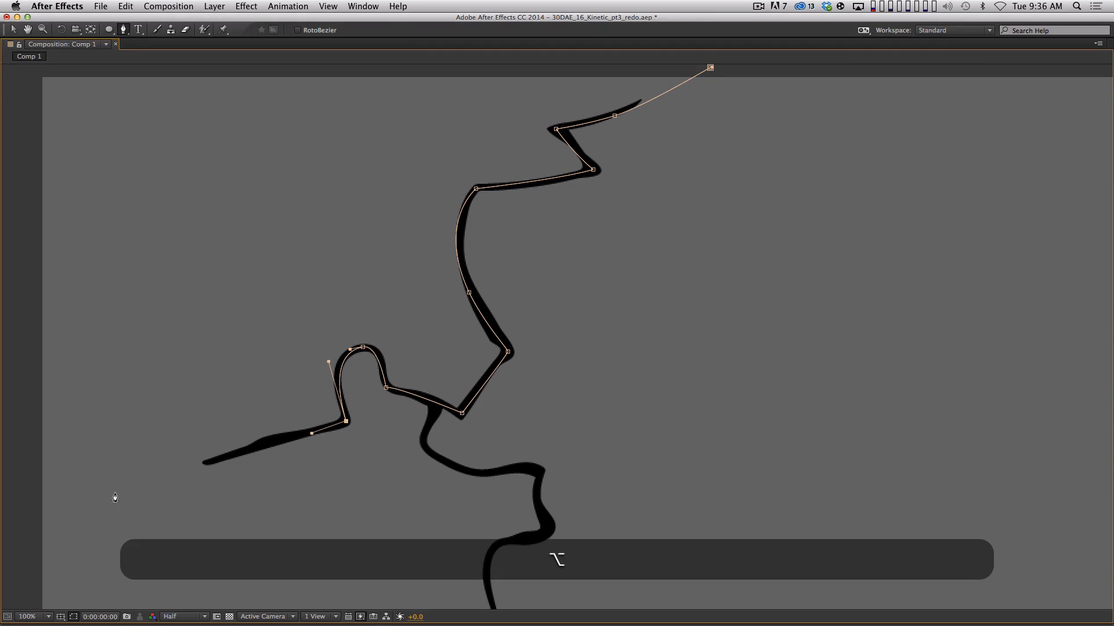
Extend the mask along the crack's left branch to an end point well beyond the comp's left edge
{"action": "key", "text": "space"}
{"action": "left_click_drag", "start_coordinate": [115, 498], "coordinate": [343, 383]}
{"action": "left_click_drag", "start_coordinate": [187, 410], "coordinate": [123, 425]}
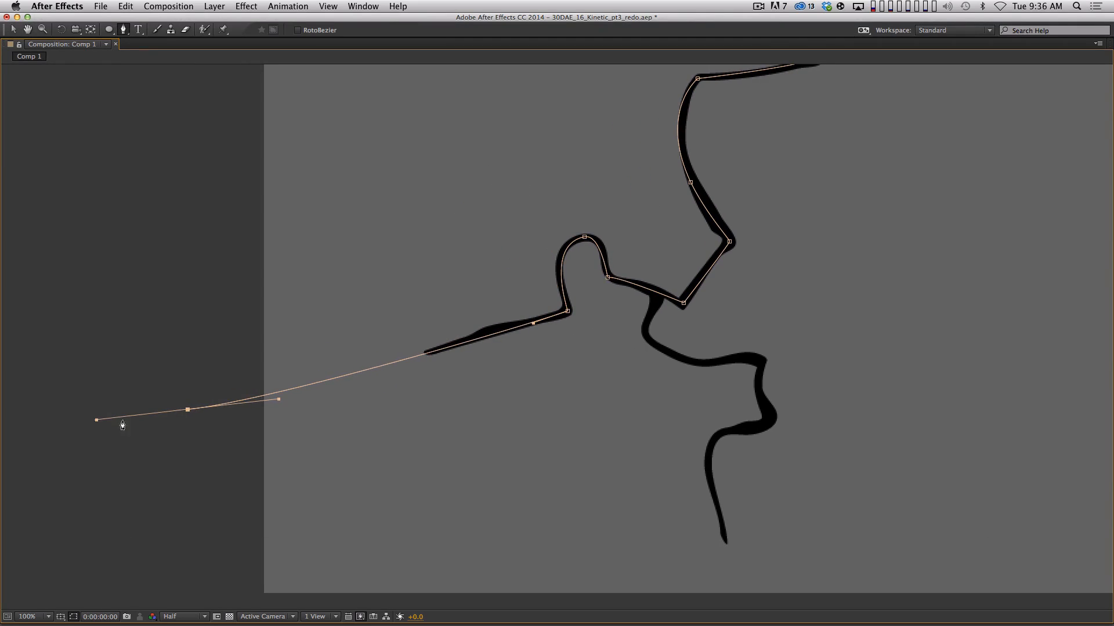
{"action": "left_click_drag", "start_coordinate": [189, 412], "coordinate": [189, 418]}
{"action": "key", "text": "comma"}
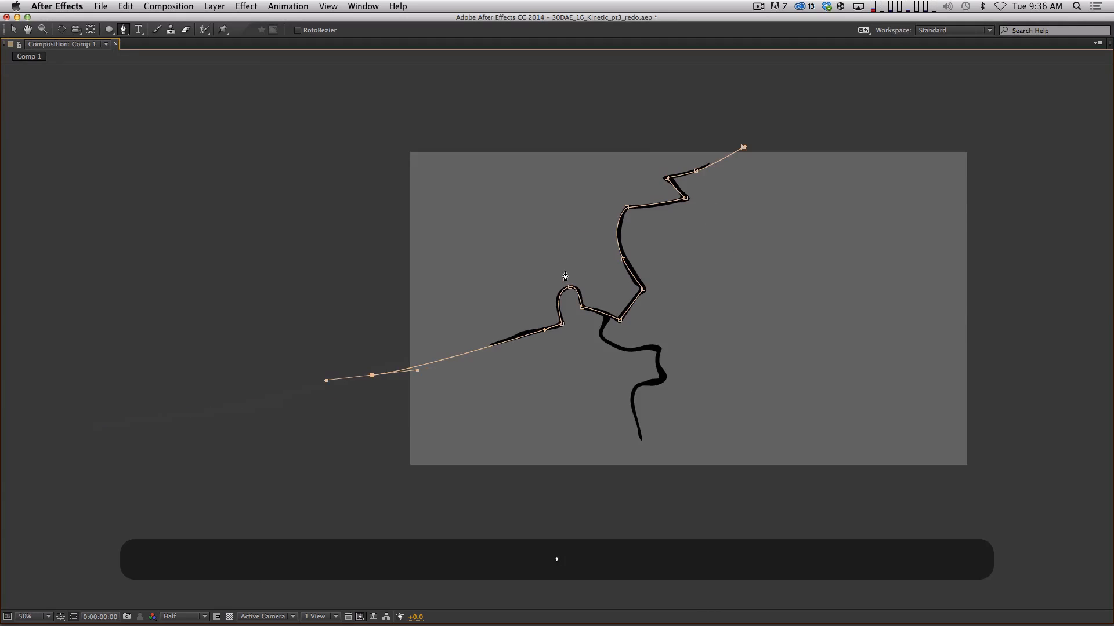
{"action": "key", "text": "grave"}
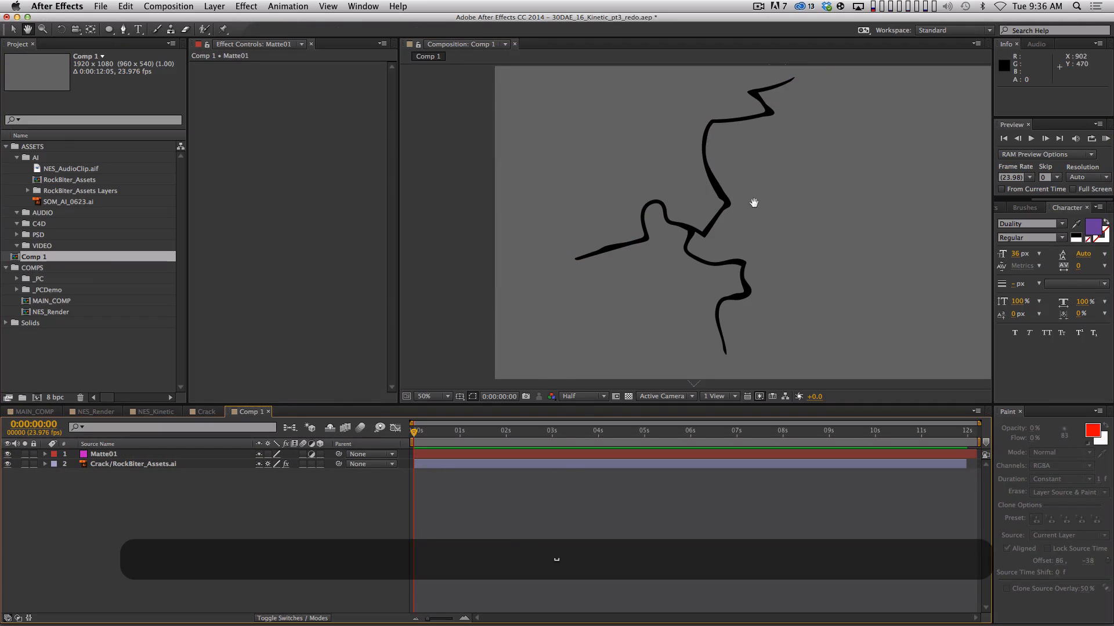
Select Matte01 and turn off its adjustment layer setting to bring back the magenta solid
{"action": "left_click_drag", "start_coordinate": [753, 203], "coordinate": [701, 233]}
{"action": "left_click", "coordinate": [176, 463]}
{"action": "left_click", "coordinate": [200, 455]}
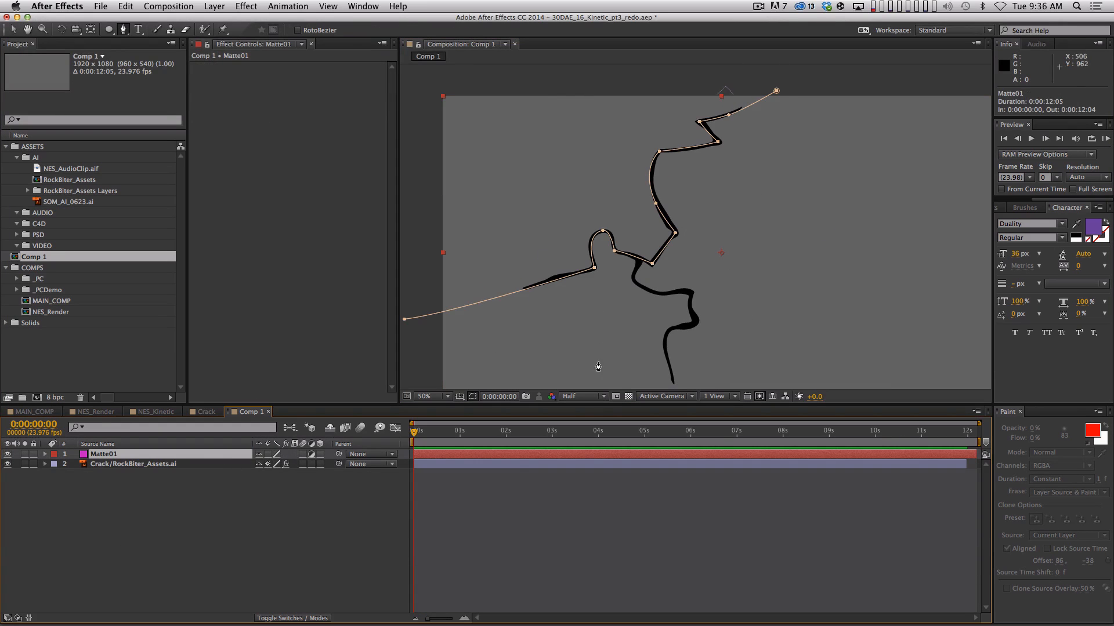
{"action": "left_click", "coordinate": [311, 455]}
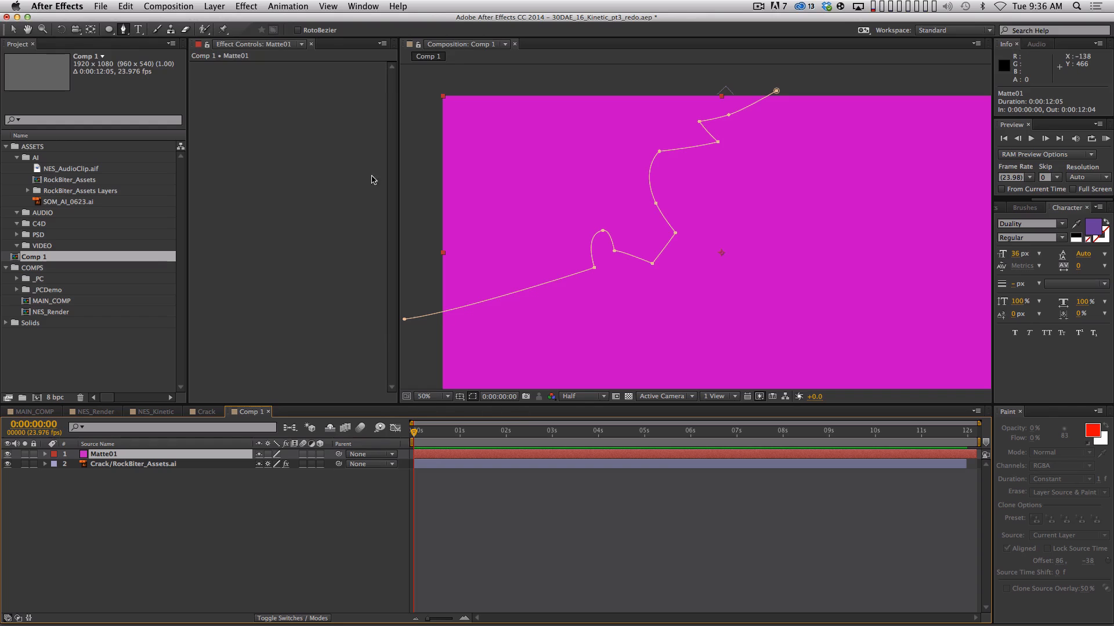
Apply the Trapcode 3D Stroke effect to Matte01
{"action": "left_click", "coordinate": [248, 6]}
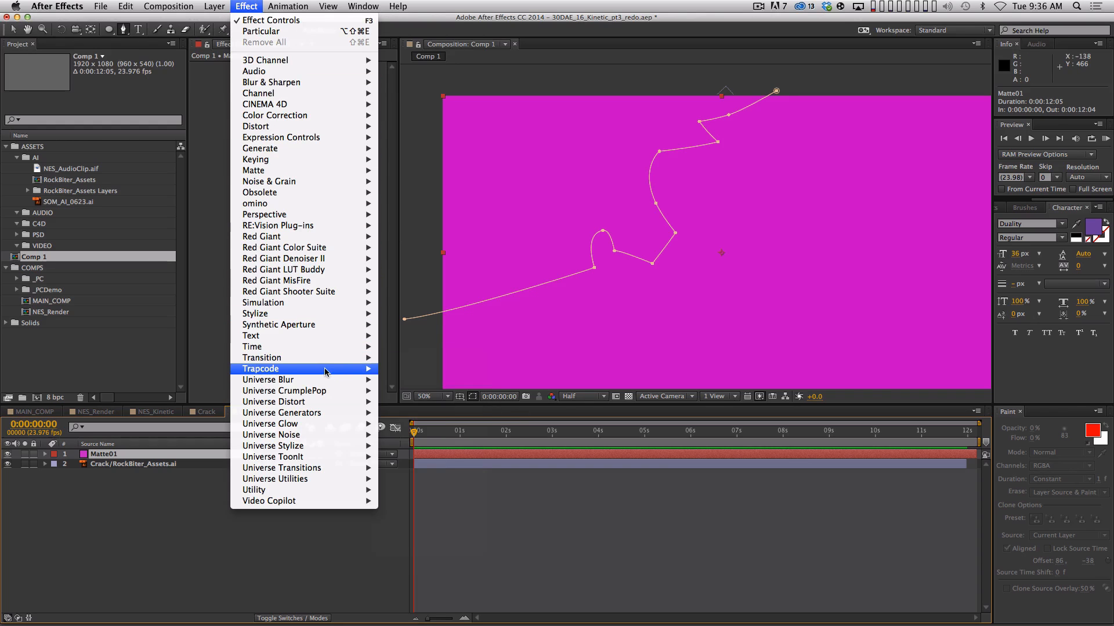
{"action": "mouse_move", "coordinate": [327, 371]}
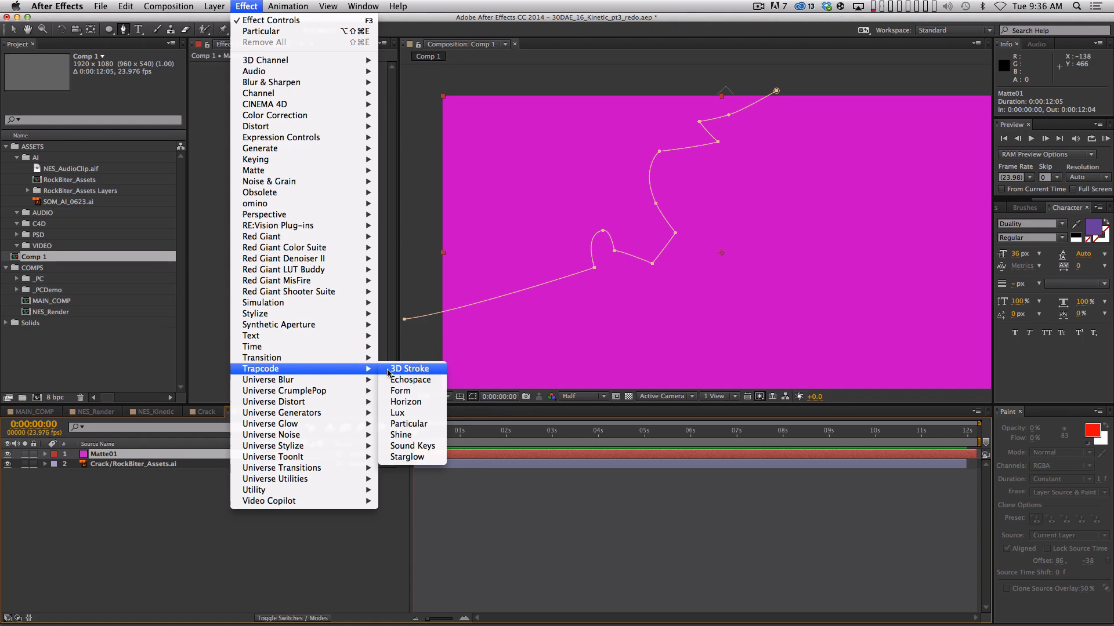
Apply the Trapcode 3D Stroke effect to the Matte01 layer and set its Thickness to 16.6
{"action": "left_click", "coordinate": [421, 372]}
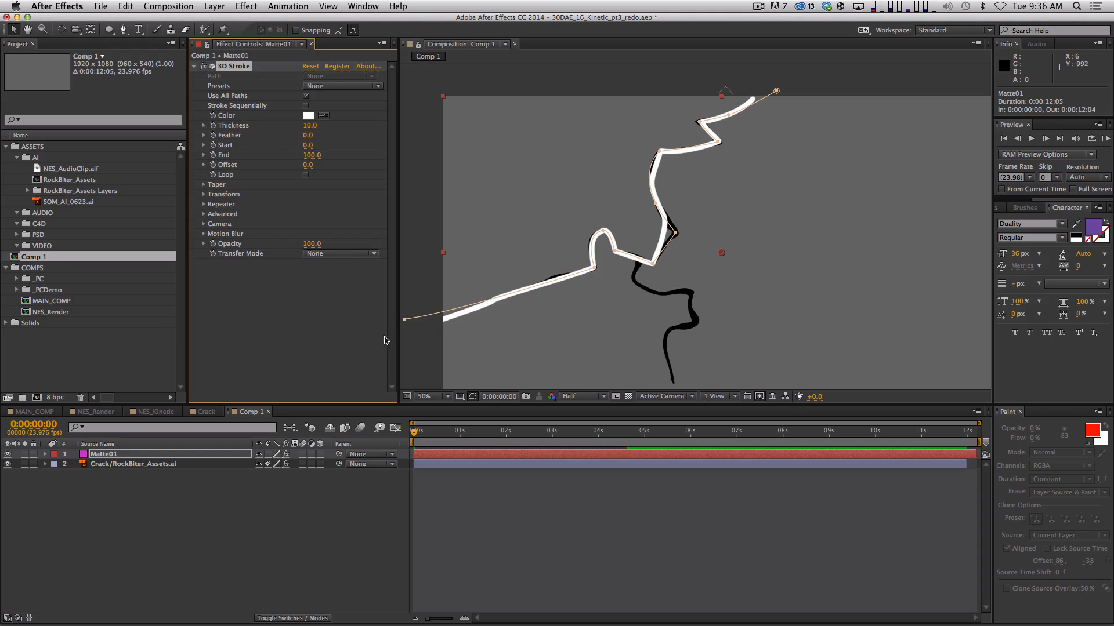
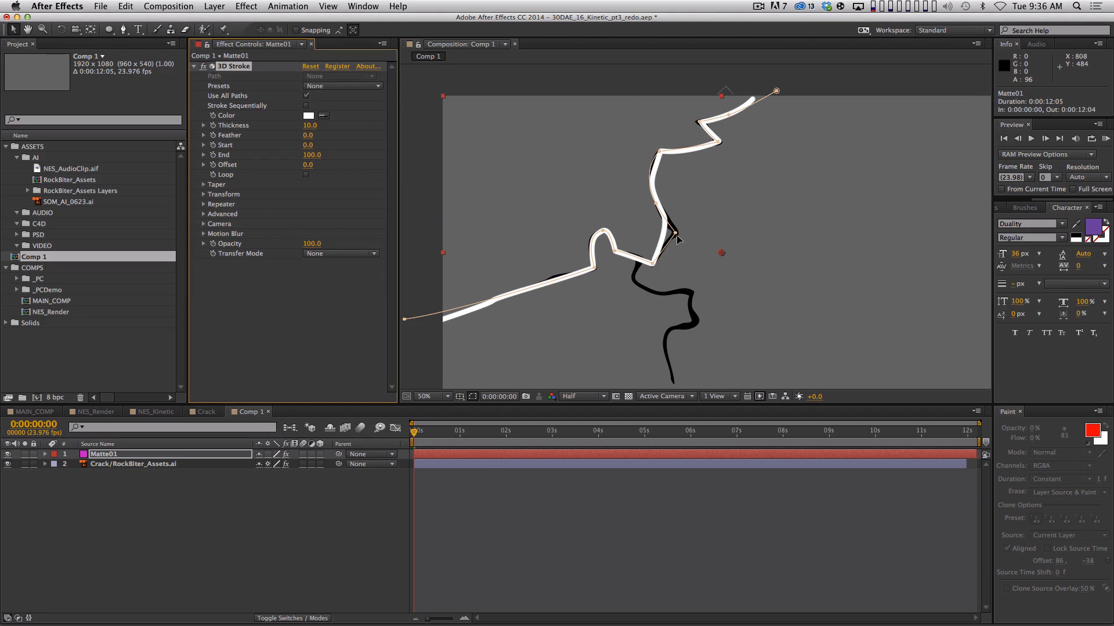
{"action": "left_click_drag", "start_coordinate": [675, 234], "coordinate": [685, 251]}
{"action": "key", "text": "super+z"}
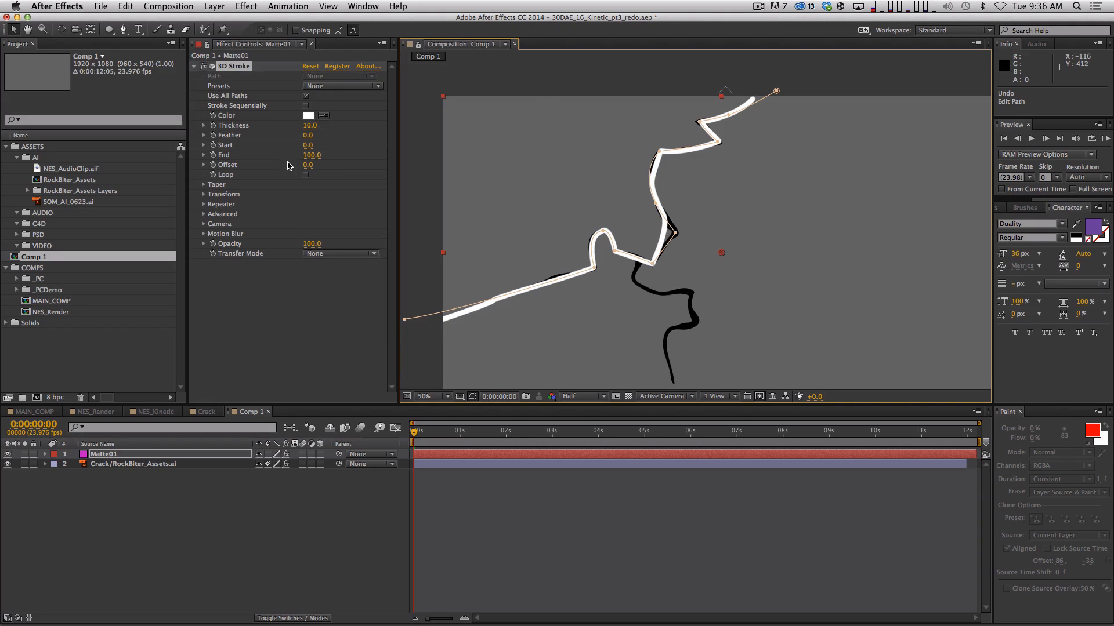
{"action": "mouse_move", "coordinate": [309, 157]}
{"action": "left_mouse_down"}
{"action": "mouse_move", "coordinate": [279, 157]}
{"action": "mouse_move", "coordinate": [322, 152]}
{"action": "mouse_move", "coordinate": [264, 164]}
{"action": "mouse_move", "coordinate": [325, 154]}
{"action": "mouse_move", "coordinate": [417, 106]}
{"action": "mouse_move", "coordinate": [639, 67]}
{"action": "left_mouse_up"}
{"action": "key", "text": "super"}
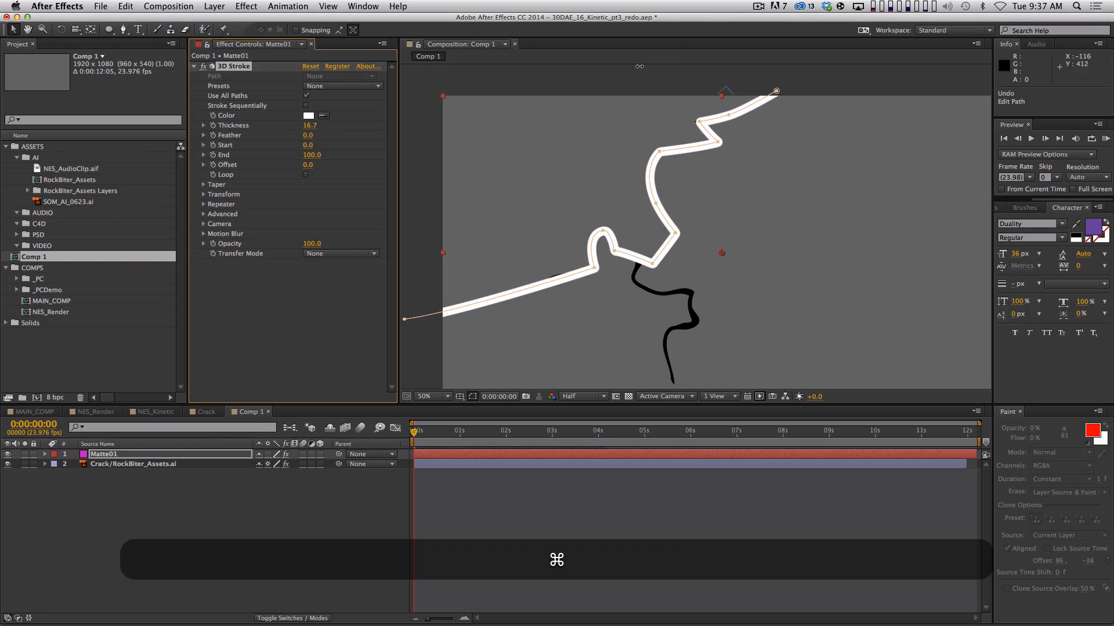
Fine-tune the zigzag vertices and the left end point of the mask path so the stroke covers the crack
{"action": "left_click", "coordinate": [696, 121]}
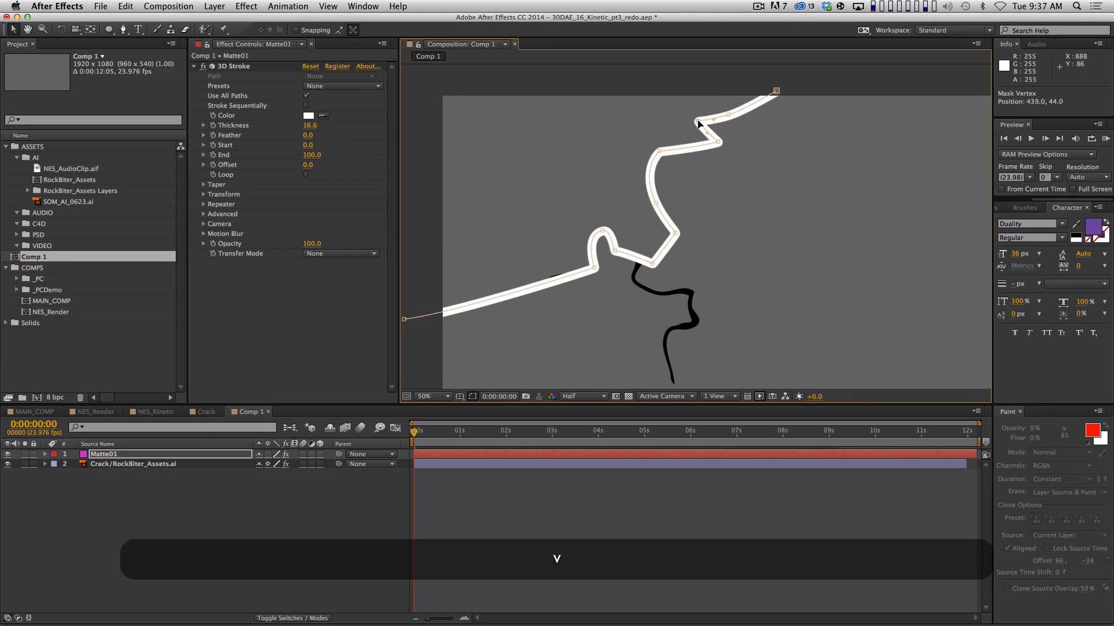
{"action": "left_click", "coordinate": [718, 142]}
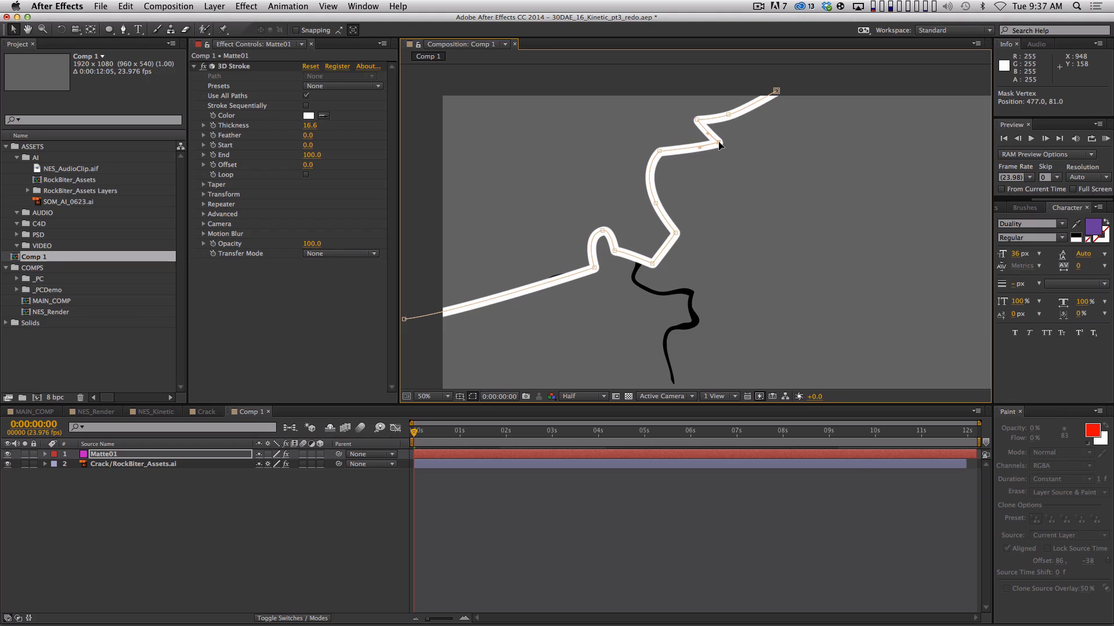
{"action": "left_click", "coordinate": [404, 318]}
Set the stroke's End to 35, enable its Taper, and hide the mask outlines in the composition view
{"action": "mouse_move", "coordinate": [313, 154]}
{"action": "left_mouse_down"}
{"action": "mouse_move", "coordinate": [254, 155]}
{"action": "mouse_move", "coordinate": [345, 155]}
{"action": "mouse_move", "coordinate": [312, 156]}
{"action": "left_mouse_up"}
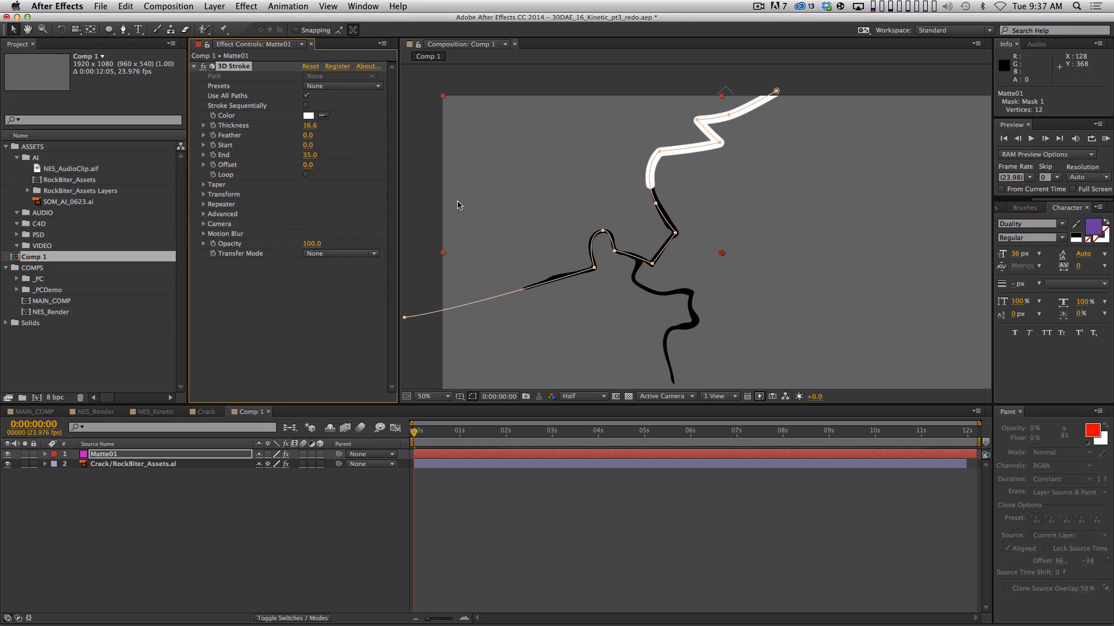
{"action": "left_click", "coordinate": [204, 185]}
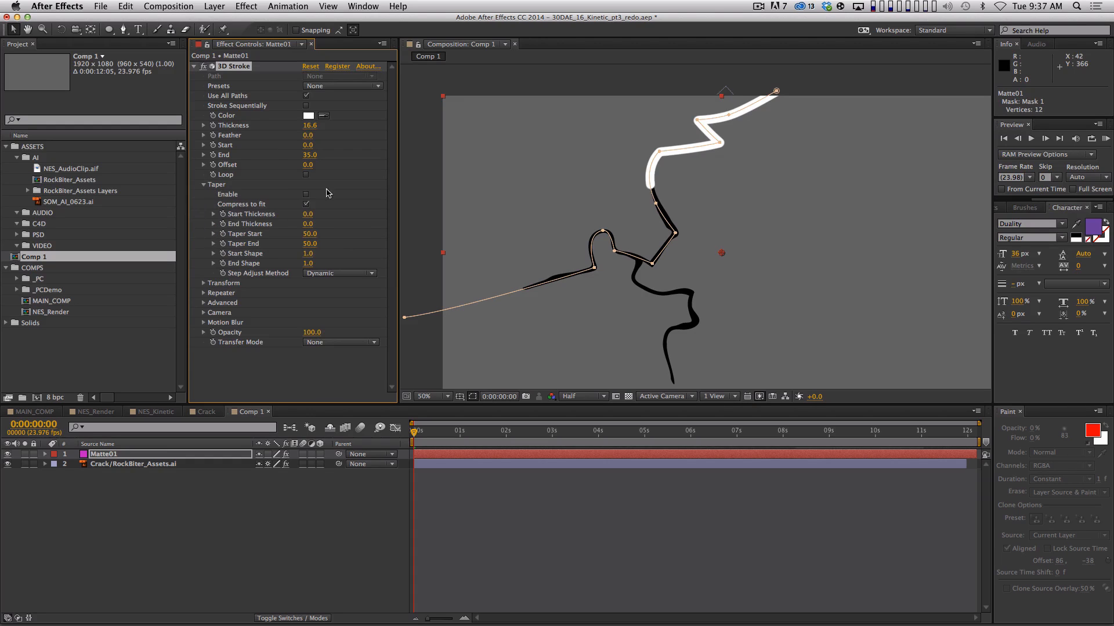
{"action": "left_click", "coordinate": [307, 194]}
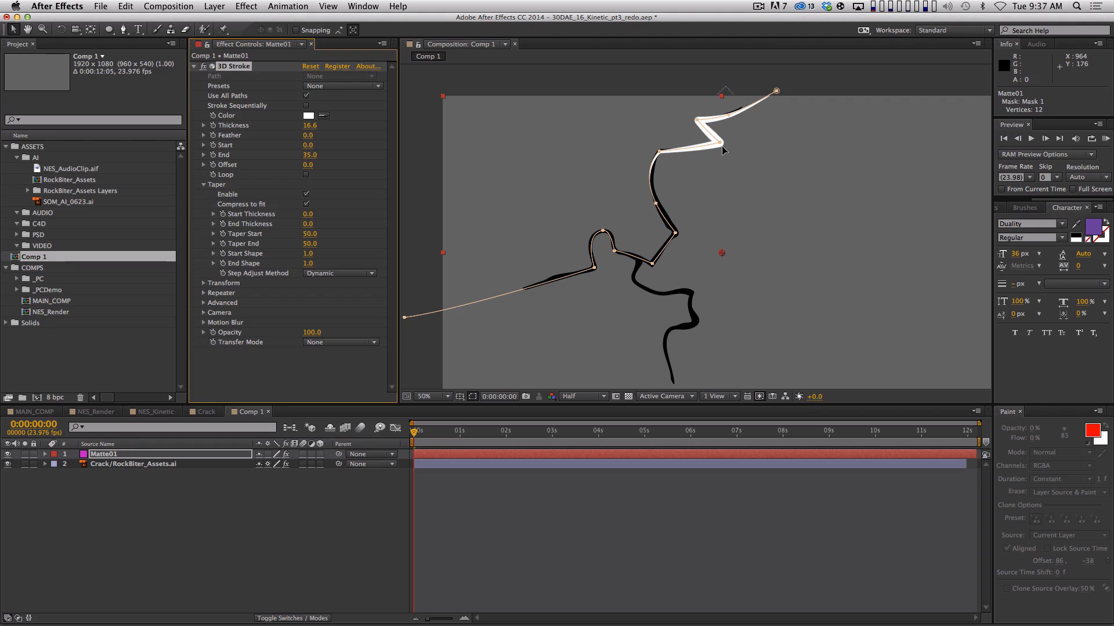
{"action": "left_click", "coordinate": [473, 397]}
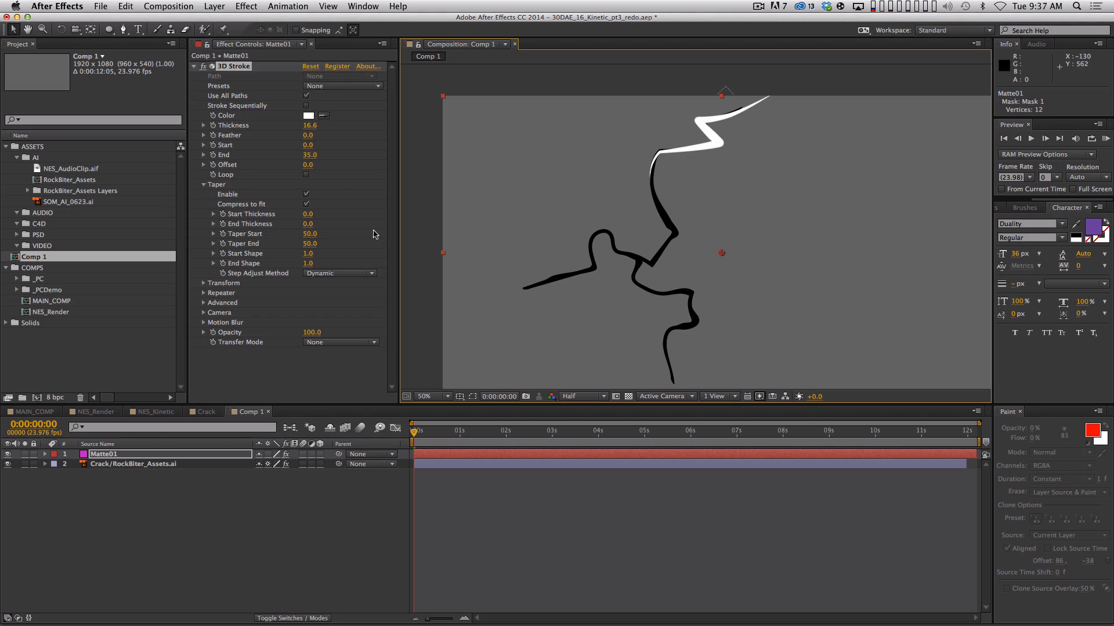
Keyframe the stroke's End value from 0 at frame 0 to 100 at frame 6
{"action": "mouse_move", "coordinate": [309, 161]}
{"action": "left_mouse_down"}
{"action": "mouse_move", "coordinate": [356, 156]}
{"action": "mouse_move", "coordinate": [293, 156]}
{"action": "left_mouse_up"}
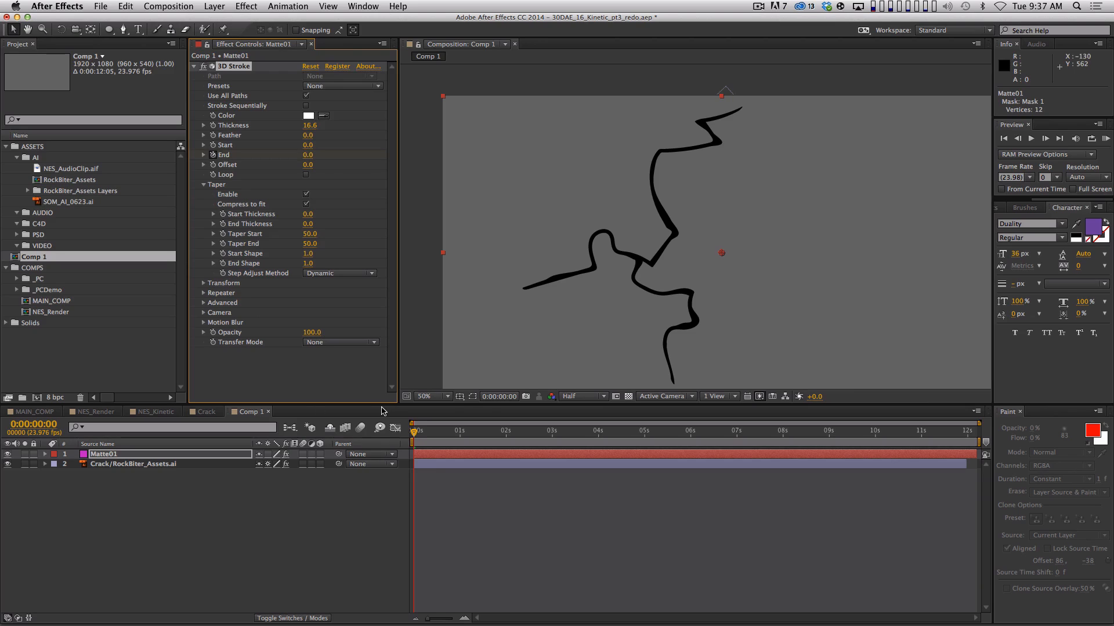
{"action": "key", "text": "Page_Down"}
{"action": "key", "text": "Page_Down"}
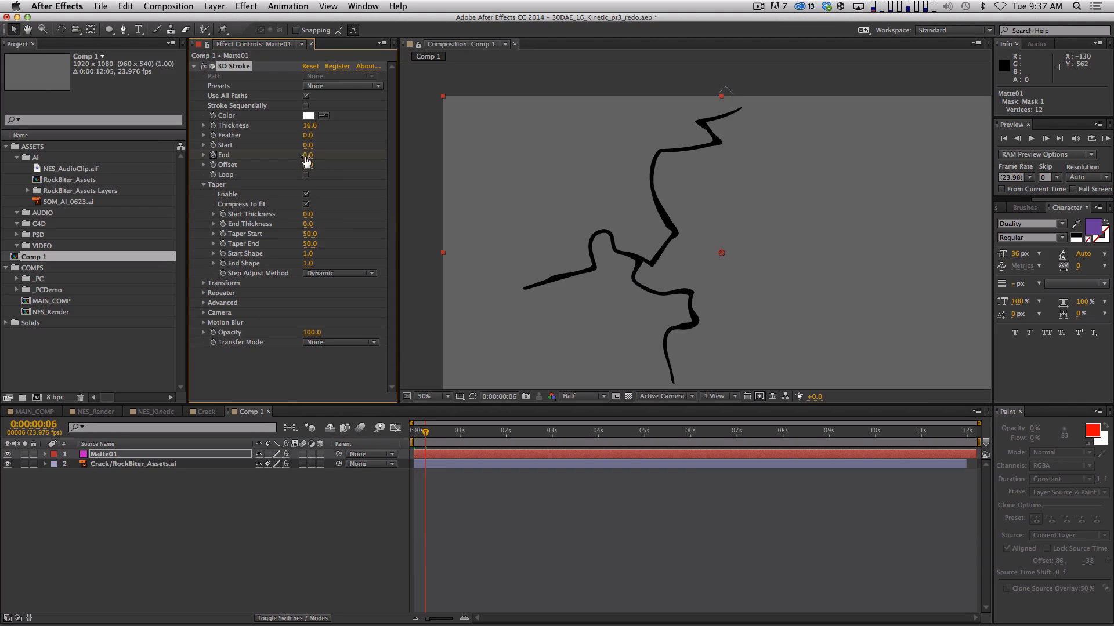
{"action": "left_click_drag", "start_coordinate": [308, 154], "coordinate": [360, 145]}
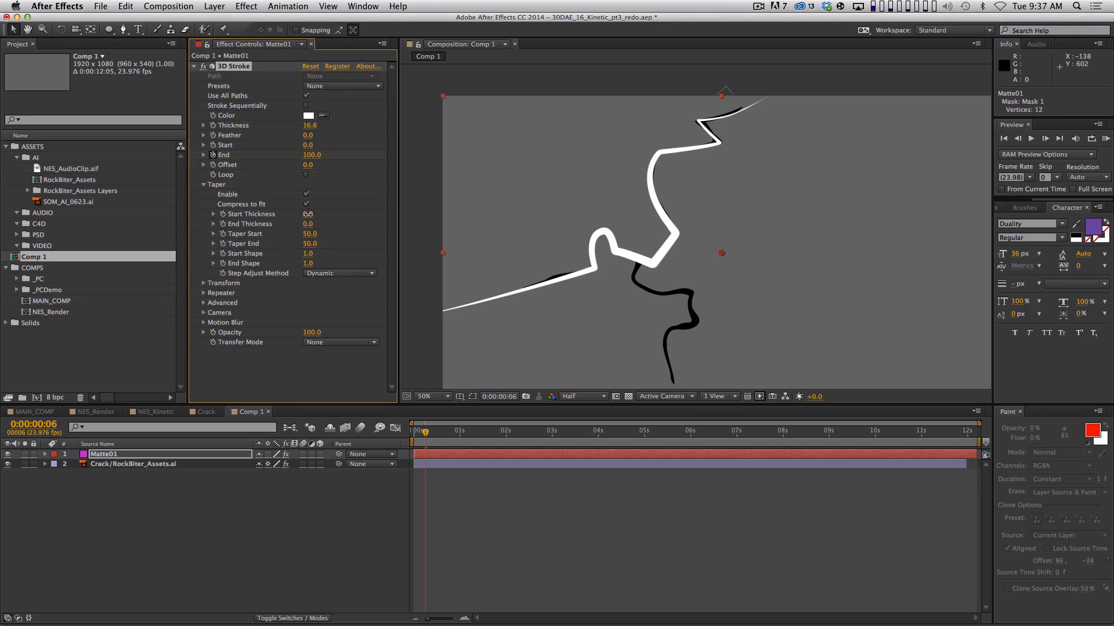
Set the taper's Start Thickness to 100 and check the stroke's growth through the opening frames
{"action": "left_click_drag", "start_coordinate": [308, 214], "coordinate": [377, 206]}
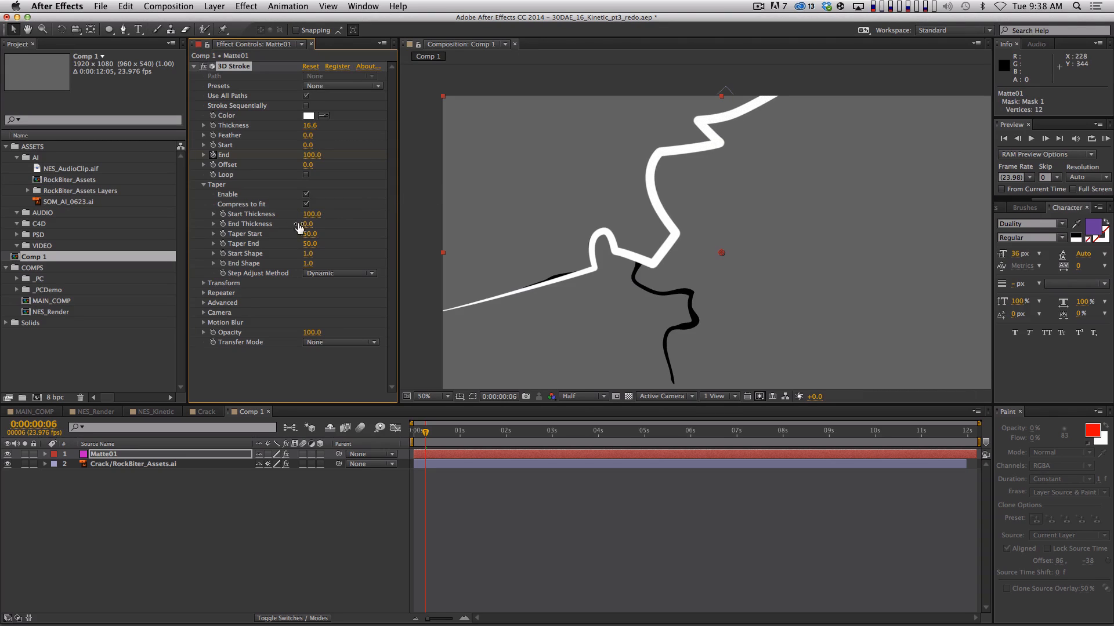
{"action": "mouse_move", "coordinate": [420, 438]}
{"action": "left_mouse_down"}
{"action": "mouse_move", "coordinate": [406, 439]}
{"action": "mouse_move", "coordinate": [427, 436]}
{"action": "mouse_move", "coordinate": [415, 436]}
{"action": "left_mouse_up"}
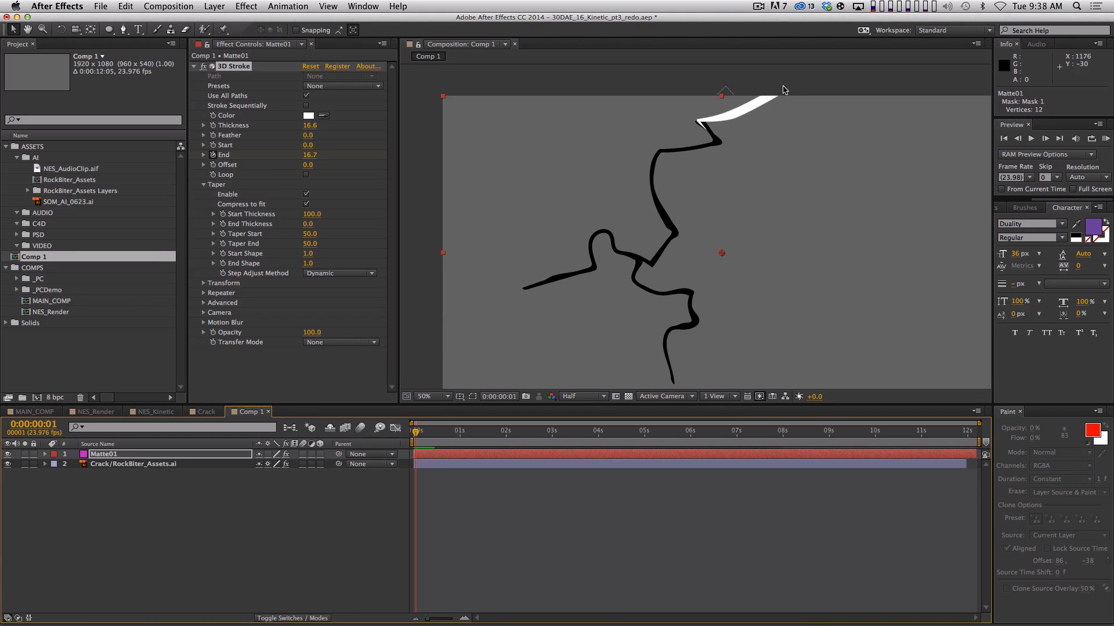
{"action": "key", "text": "Page_Down"}
{"action": "key", "text": "Page_Down"}
{"action": "key", "text": "Page_Down"}
{"action": "key", "text": "Page_Down"}
{"action": "key", "text": "Page_Down"}
{"action": "key", "text": "Page_Down"}
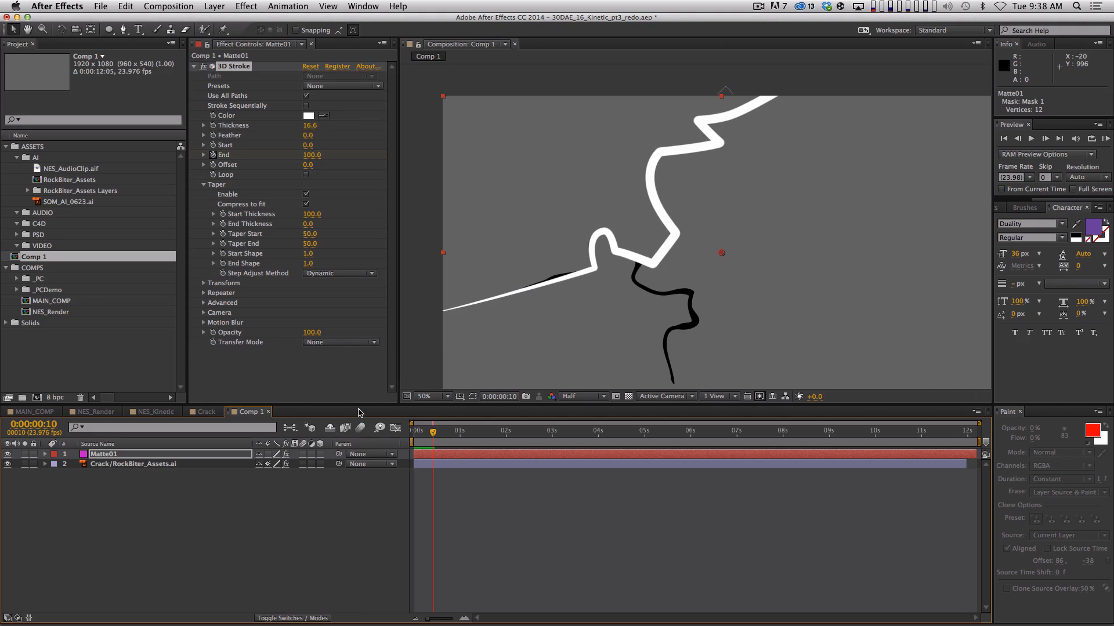
{"action": "left_click_drag", "start_coordinate": [308, 224], "coordinate": [664, 157]}
{"action": "key", "text": "super+z"}
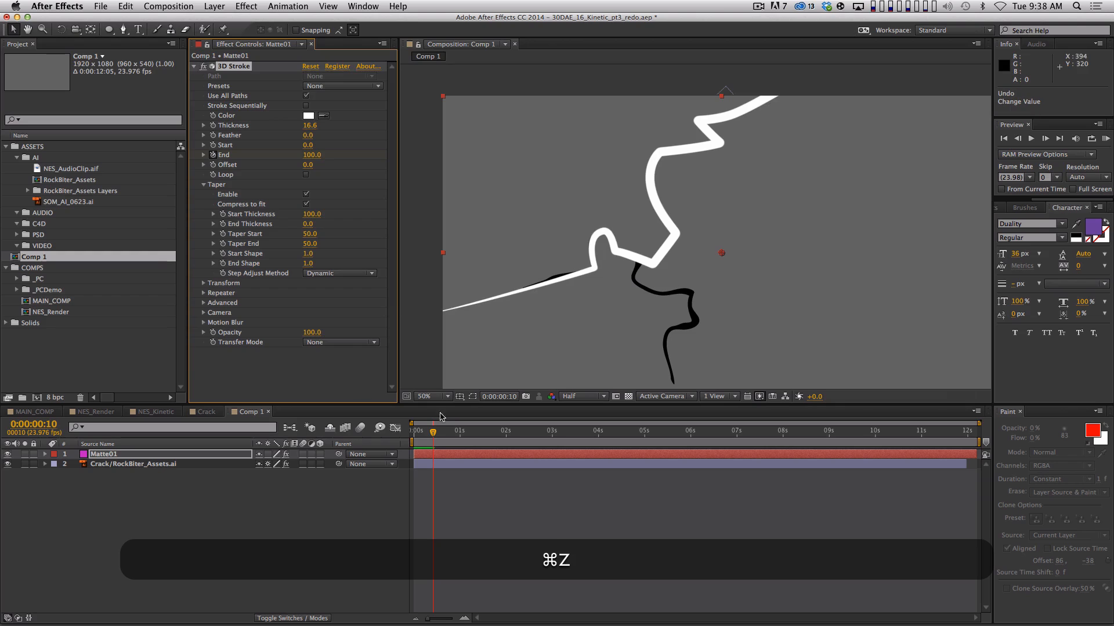
Show the mask outlines and extend the left end of the crack path farther outside the frame, adjusting its curve handles
{"action": "left_click", "coordinate": [474, 398]}
{"action": "key", "text": "space"}
{"action": "left_click_drag", "start_coordinate": [548, 306], "coordinate": [721, 229]}
{"action": "left_click_drag", "start_coordinate": [578, 243], "coordinate": [455, 281]}
{"action": "left_click", "coordinate": [745, 198]}
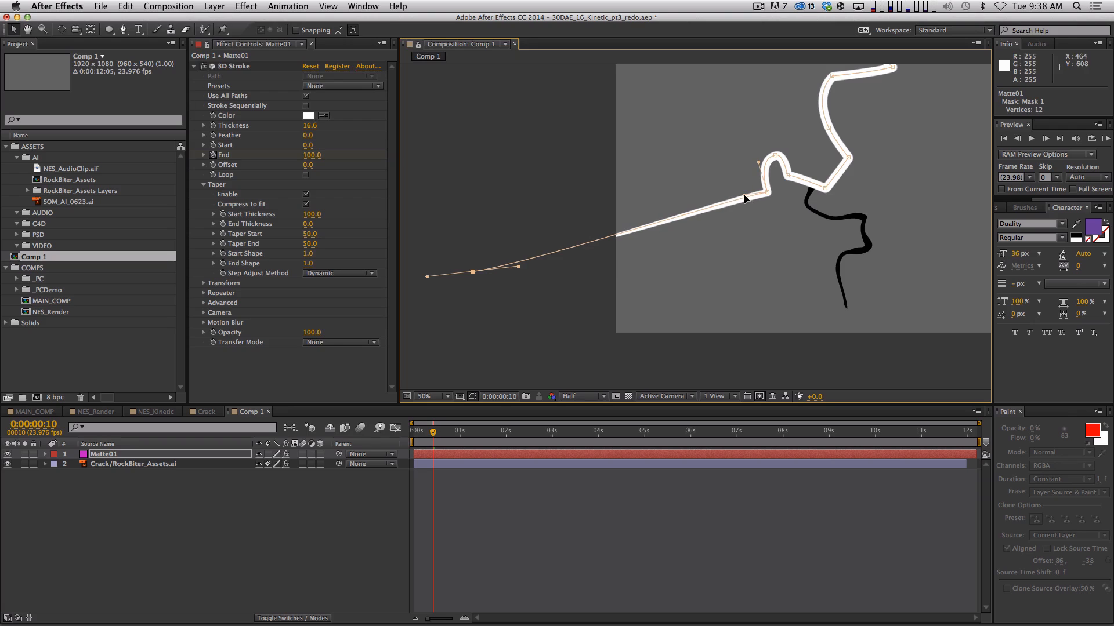
{"action": "left_click_drag", "start_coordinate": [745, 196], "coordinate": [744, 196]}
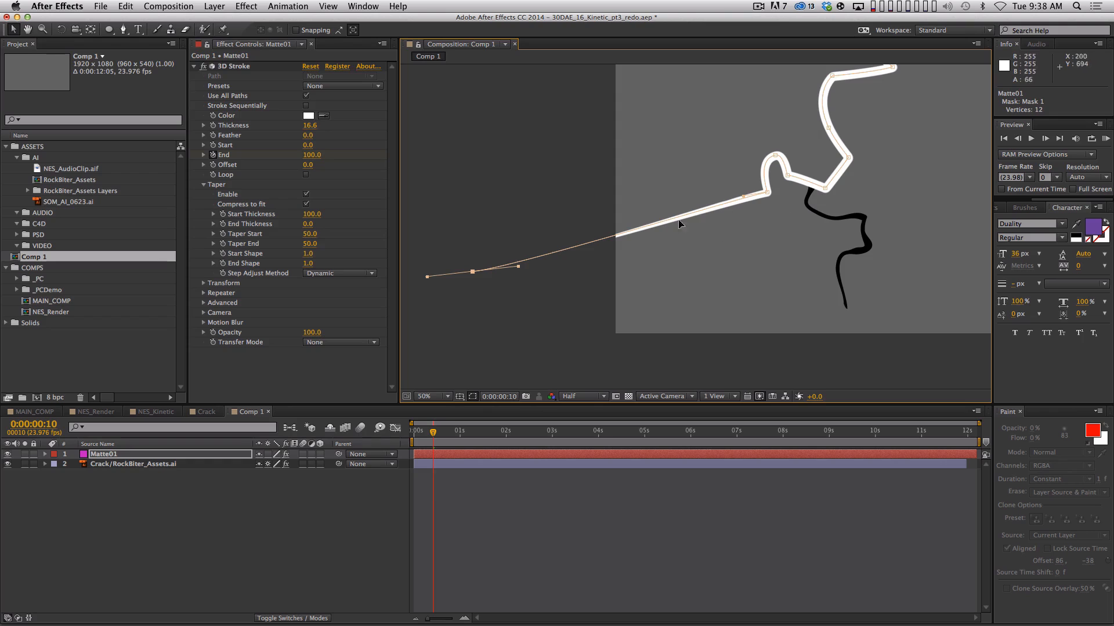
{"action": "left_click_drag", "start_coordinate": [795, 190], "coordinate": [643, 240]}
Play back the stroke animation from the first frame to check how it draws over the crack
{"action": "left_click_drag", "start_coordinate": [431, 431], "coordinate": [386, 439]}
{"action": "left_click", "coordinate": [385, 557]}
{"action": "key", "text": "space"}
{"action": "key", "text": "space"}
{"action": "key", "text": "space"}
{"action": "key", "text": "space"}
{"action": "key", "text": "space"}
{"action": "key", "text": "space"}
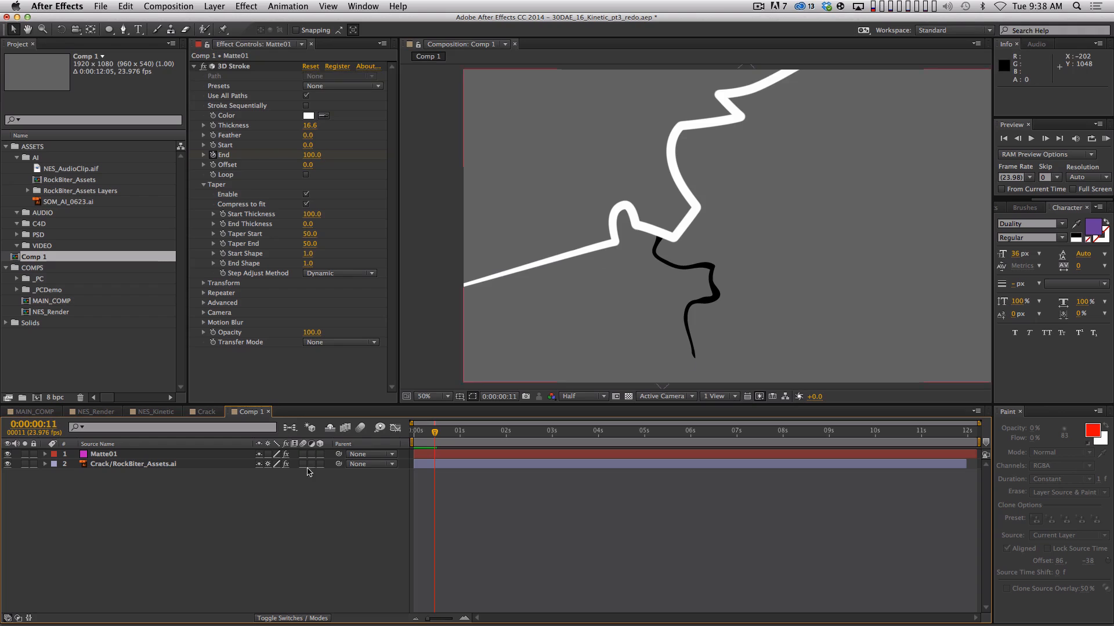
Duplicate the Matte01 layer and delete Mask 1 from the top copy
{"action": "left_click", "coordinate": [182, 454]}
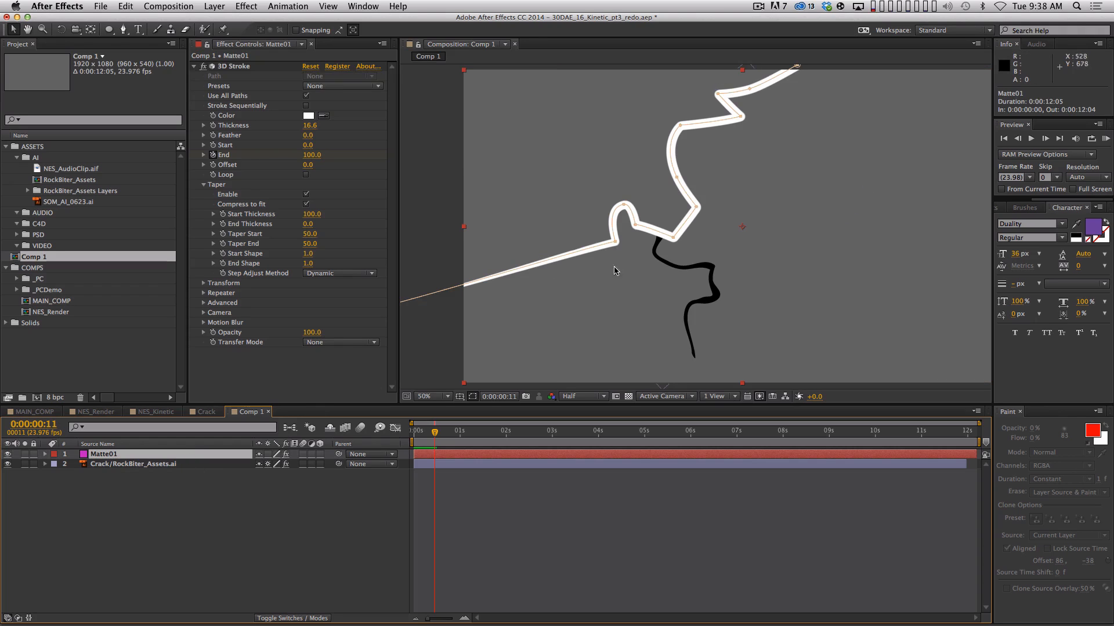
{"action": "key", "text": "super+d"}
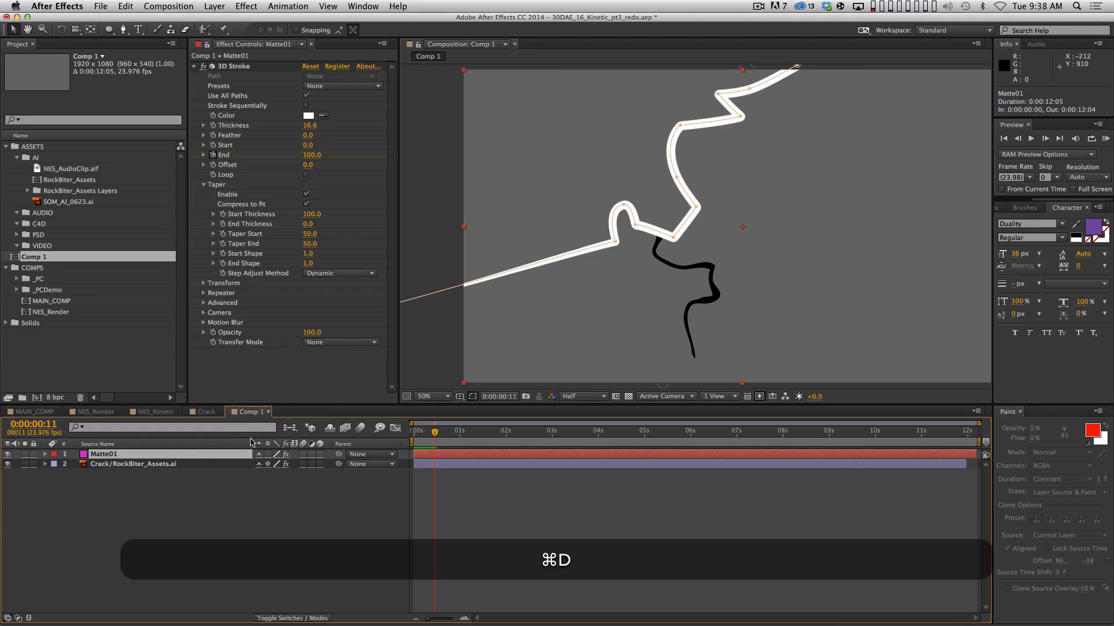
{"action": "key", "text": "super+m"}
{"action": "key", "text": "m"}
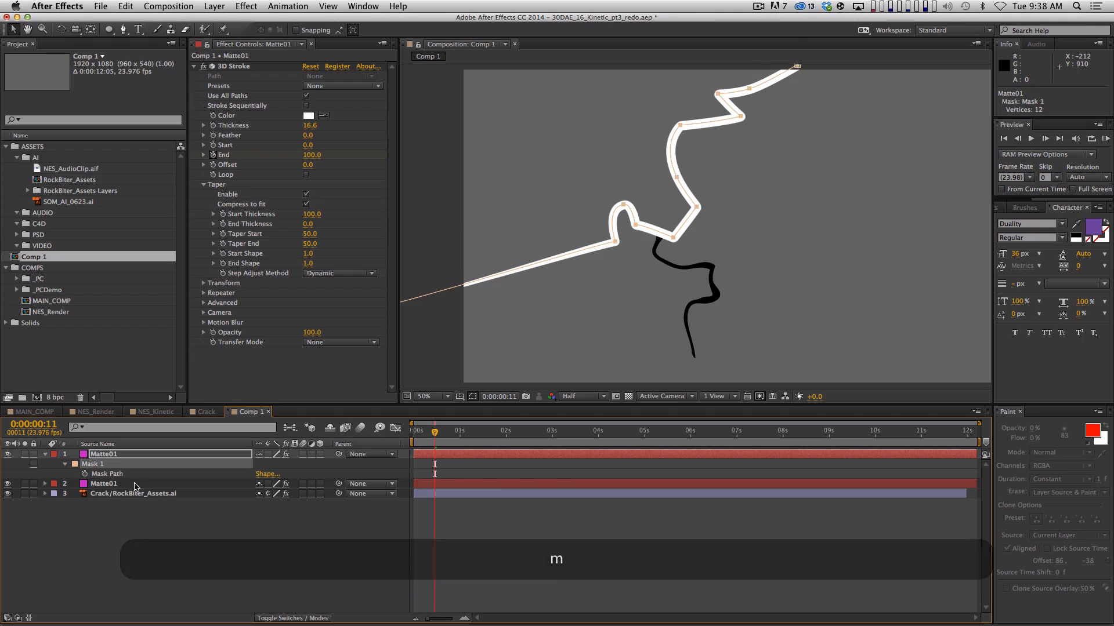
{"action": "key", "text": "BackSpace"}
{"action": "left_click", "coordinate": [311, 454]}
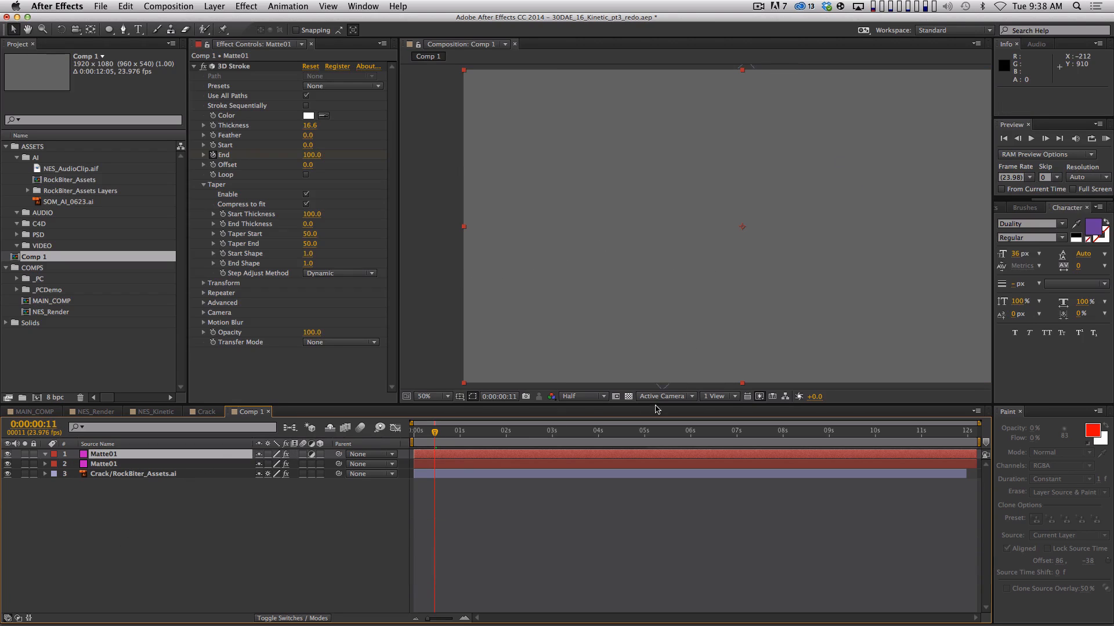
Disable 3D Stroke on the top Matte01 copy and trace the lower crack branch with a Pen mask extending below the frame
{"action": "key", "text": "g"}
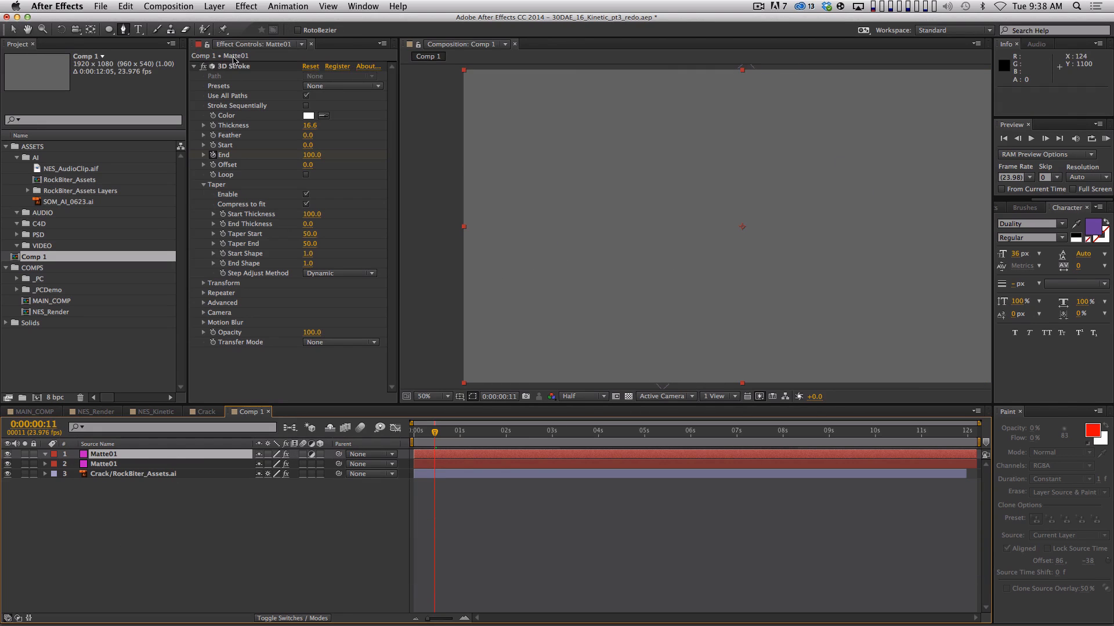
{"action": "left_click", "coordinate": [204, 67]}
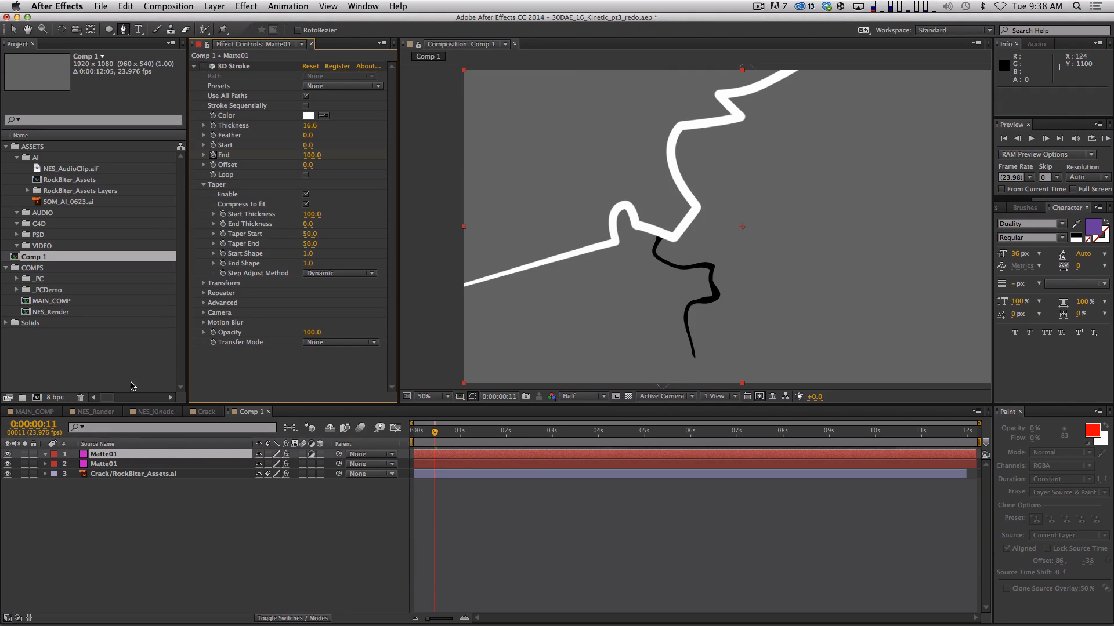
{"action": "left_click", "coordinate": [660, 231]}
{"action": "key", "text": "super+z"}
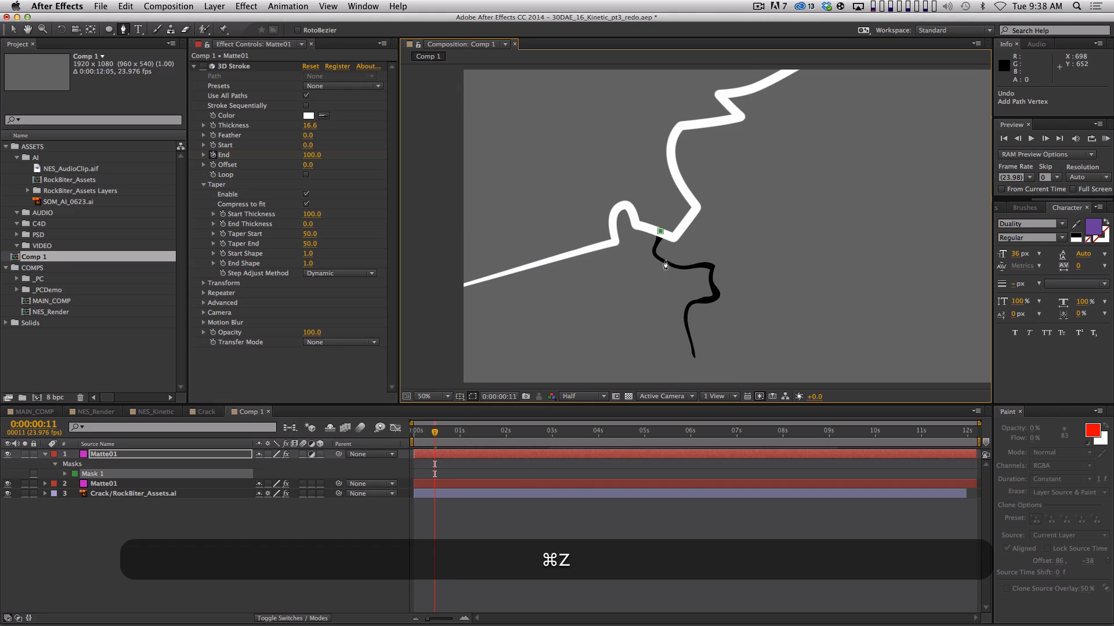
{"action": "left_click_drag", "start_coordinate": [665, 262], "coordinate": [685, 220]}
{"action": "left_click", "coordinate": [697, 366]}
{"action": "key", "text": "space"}
{"action": "left_click_drag", "start_coordinate": [714, 363], "coordinate": [714, 369]}
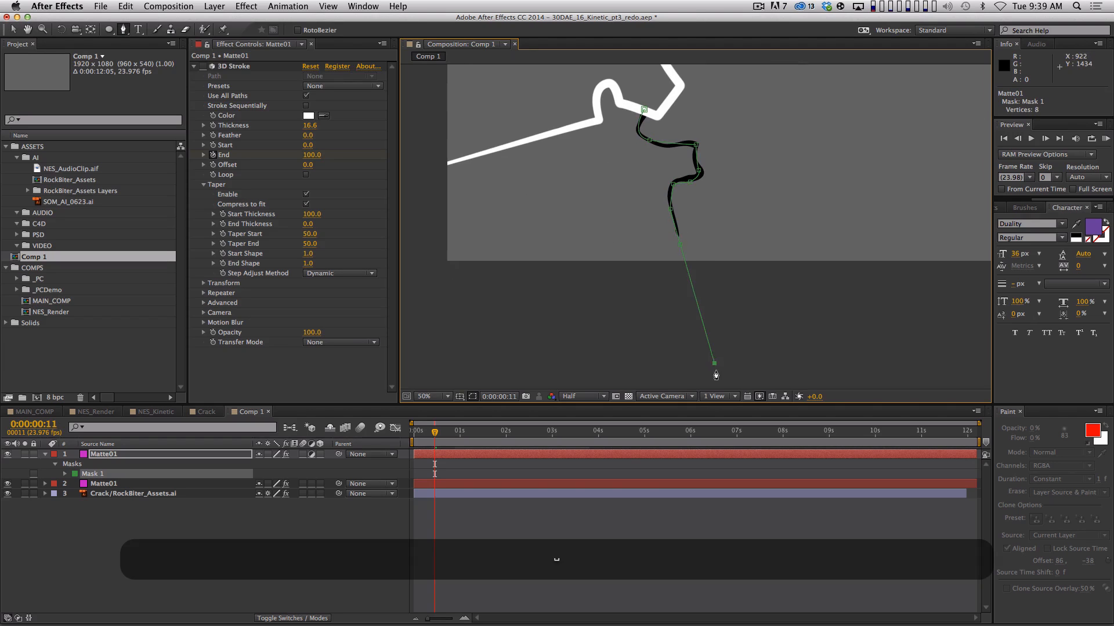
Re-enable 3D Stroke on the top Matte01 copy and turn off its adjustment layer setting
{"action": "left_click", "coordinate": [438, 573]}
{"action": "left_click", "coordinate": [203, 67]}
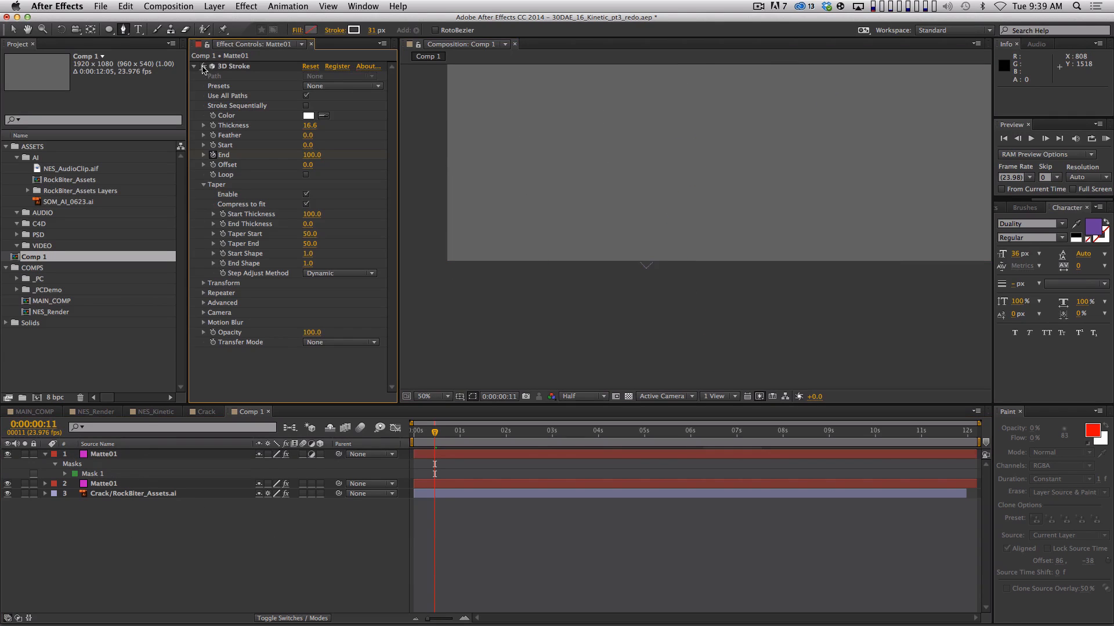
{"action": "key", "text": "space"}
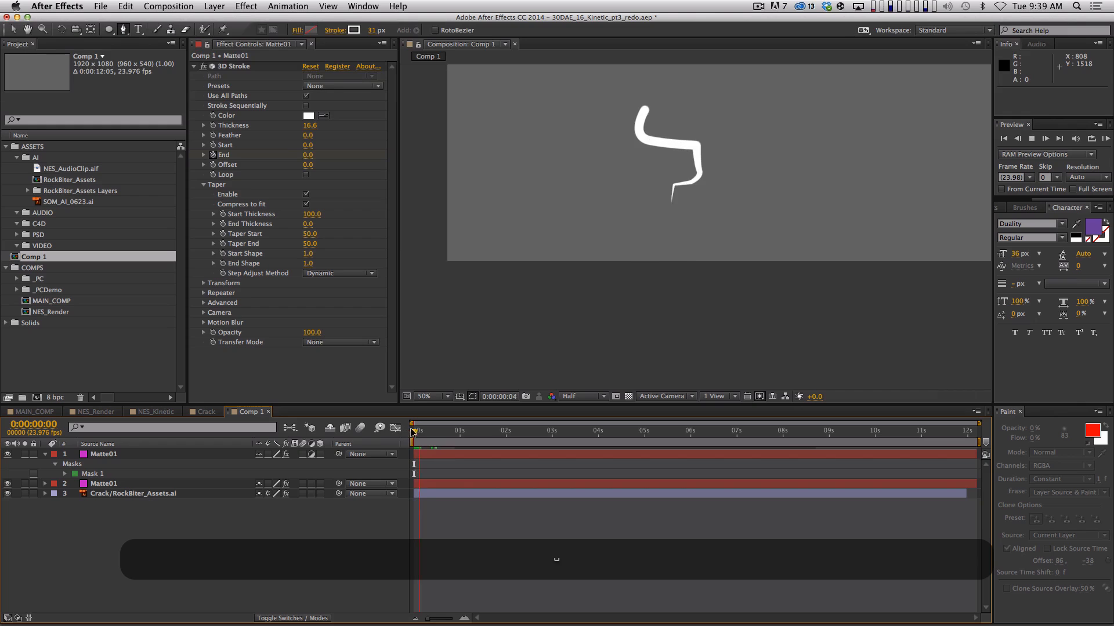
{"action": "left_click", "coordinate": [117, 458]}
{"action": "key", "text": "space"}
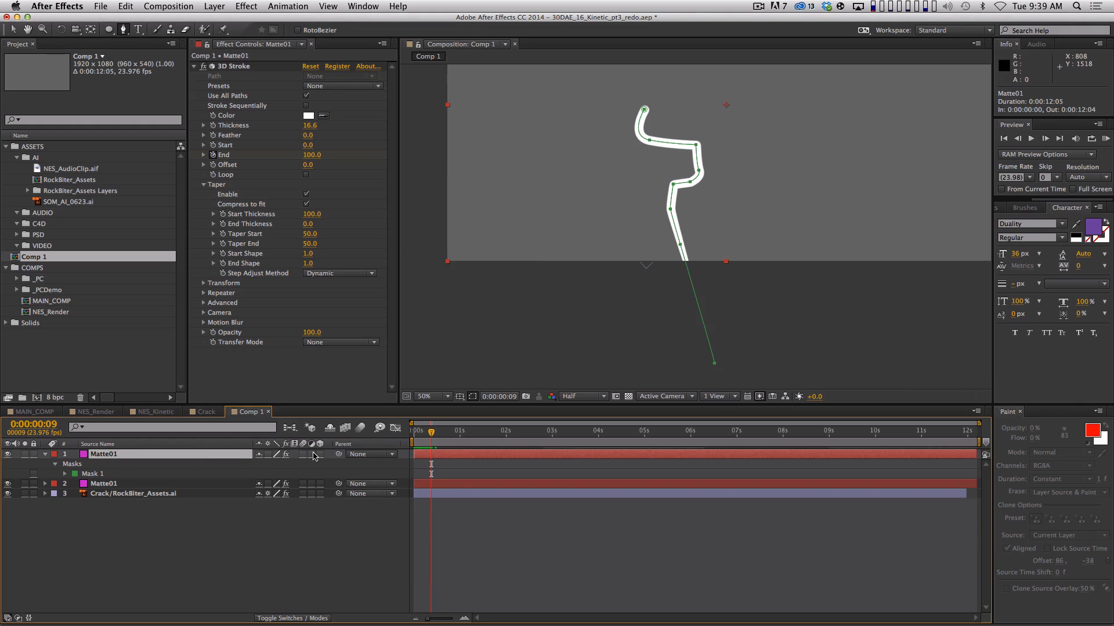
{"action": "key", "text": "space"}
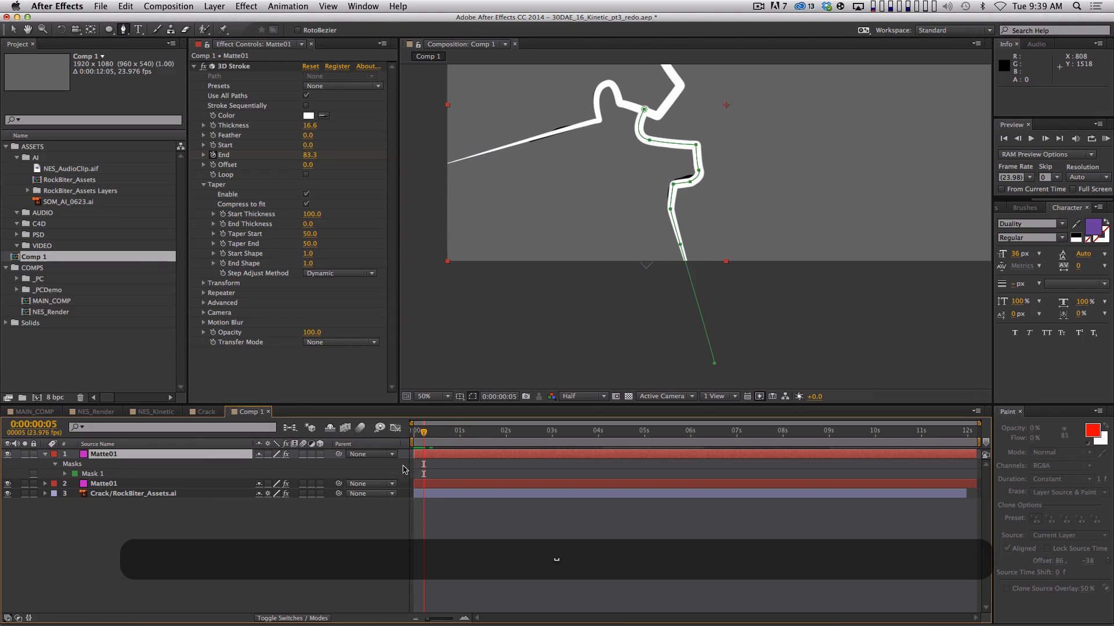
Shift the top Matte01 layer a few frames later and play back both strokes over the whole crack
{"action": "key", "text": "alt+Page_Down"}
{"action": "key", "text": "alt+Page_Down"}
{"action": "key", "text": "alt+Page_Down"}
{"action": "key", "text": "alt+Page_Down"}
{"action": "key", "text": "alt+Page_Down"}
{"action": "key", "text": "space"}
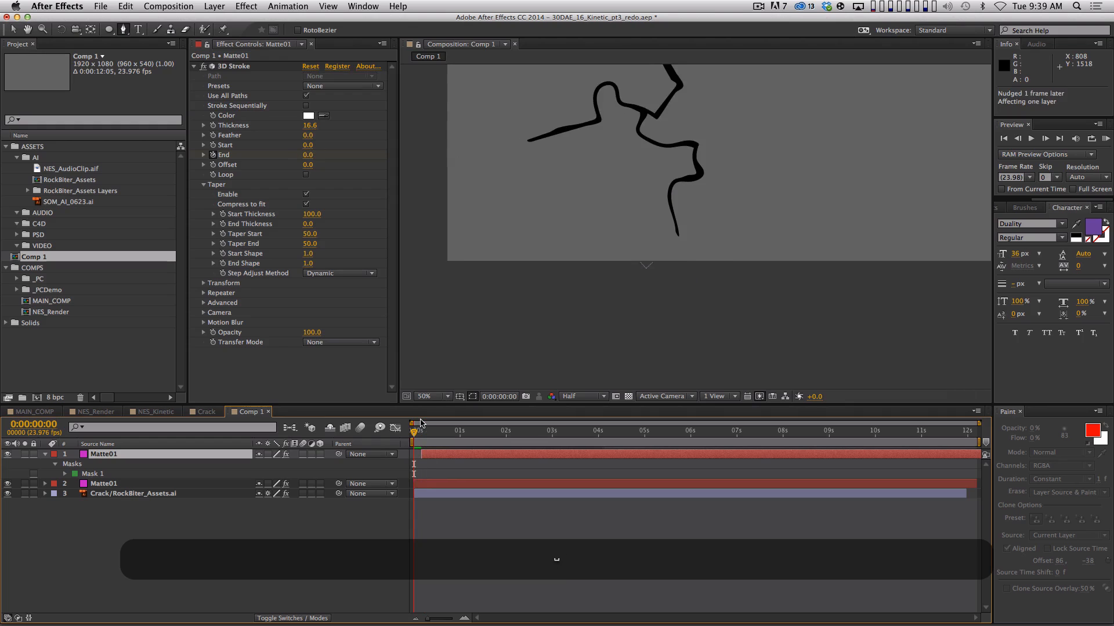
{"action": "key", "text": "space"}
{"action": "left_click_drag", "start_coordinate": [765, 158], "coordinate": [713, 231]}
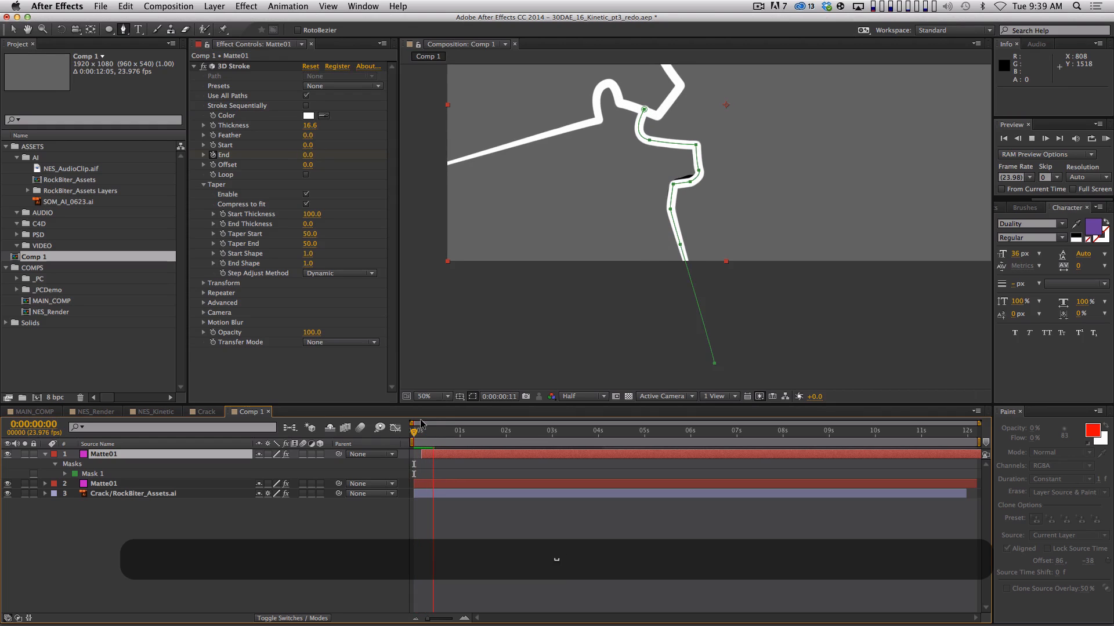
{"action": "left_click_drag", "start_coordinate": [669, 325], "coordinate": [676, 345]}
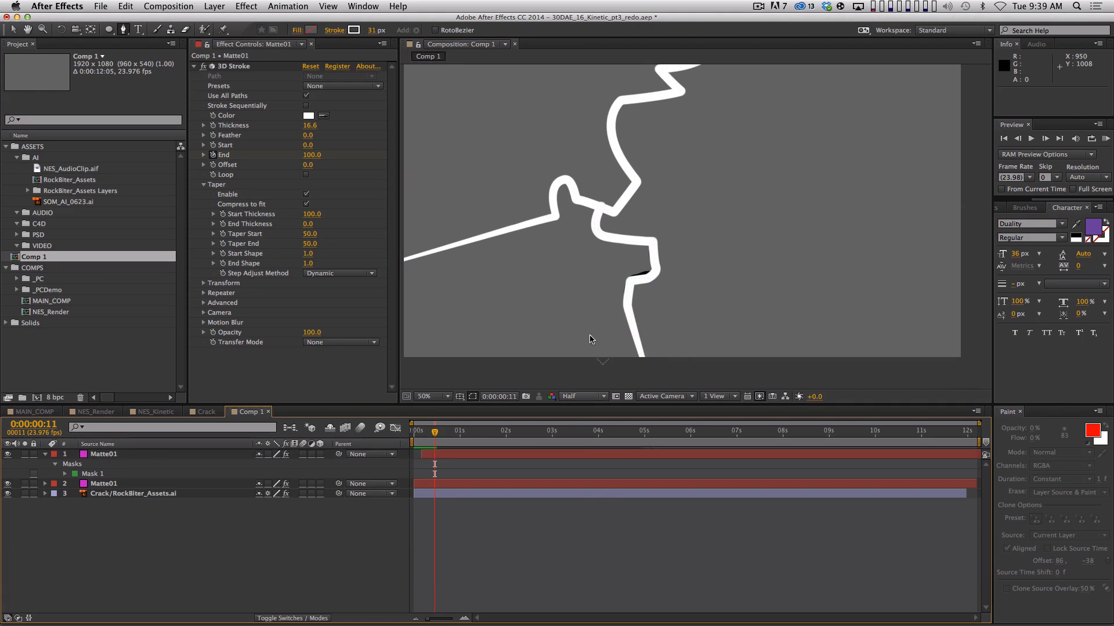
Pre-compose both Matte01 layers into a new composition named CrackMATTE
{"action": "key", "text": "space"}
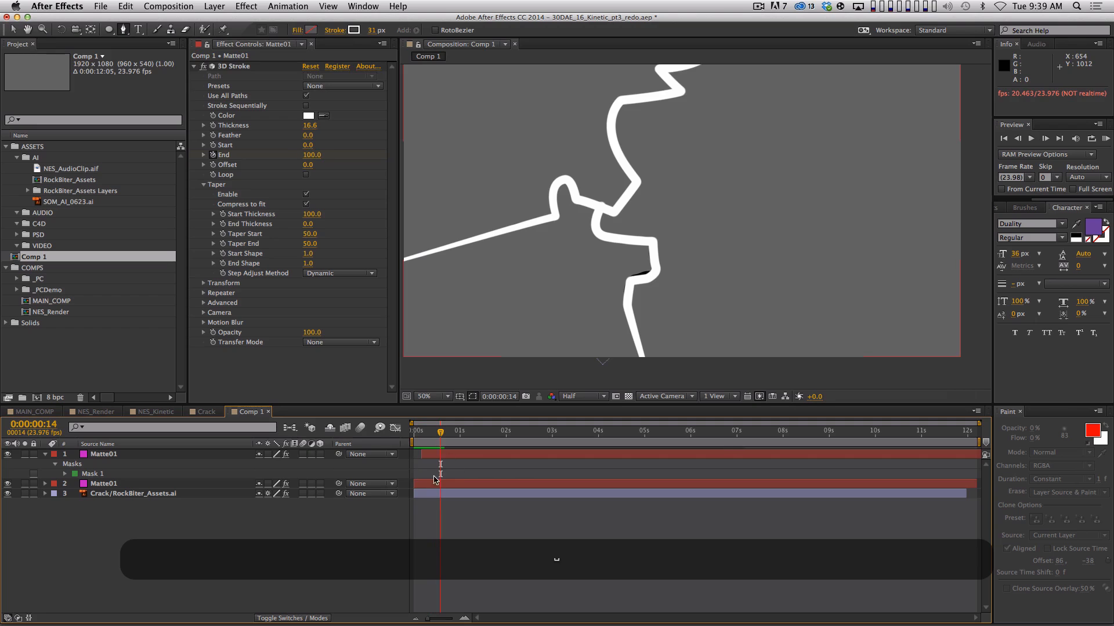
{"action": "left_click", "coordinate": [181, 458], "text": "shift"}
{"action": "left_click", "coordinate": [158, 474], "text": "shift"}
{"action": "left_click", "coordinate": [158, 483], "text": "shift"}
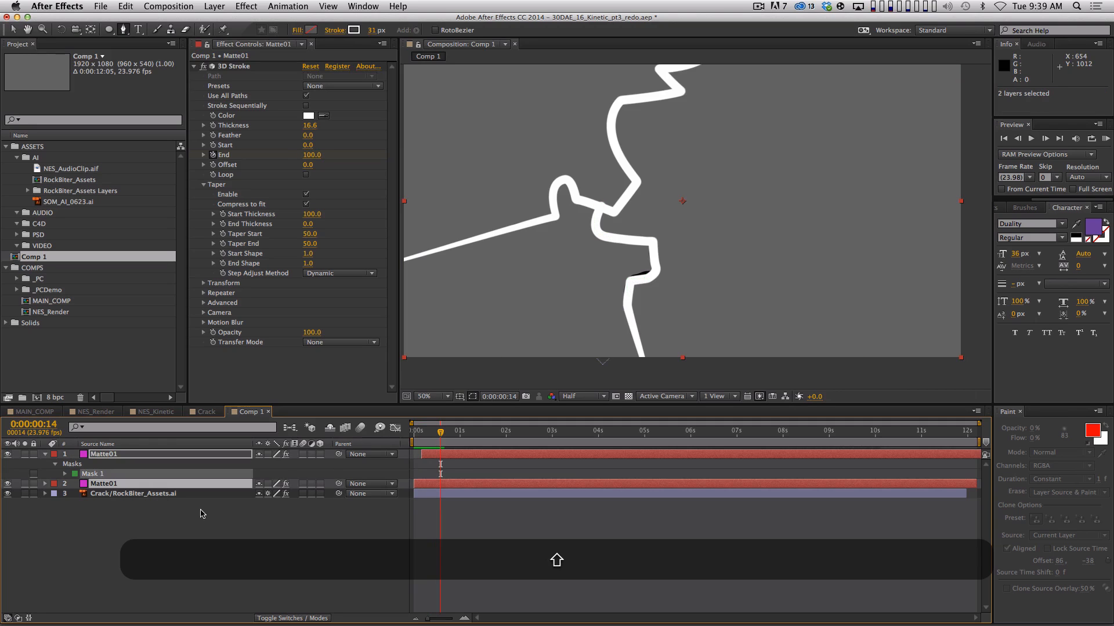
{"action": "key", "text": "shift+super+c"}
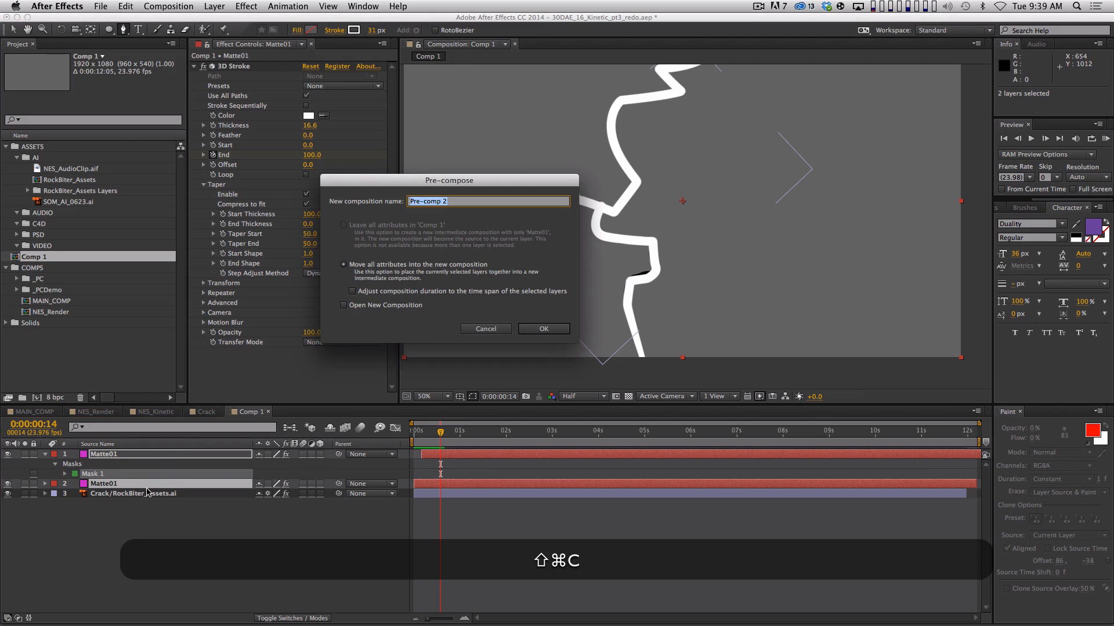
{"action": "type", "text": "CrackMAT"}
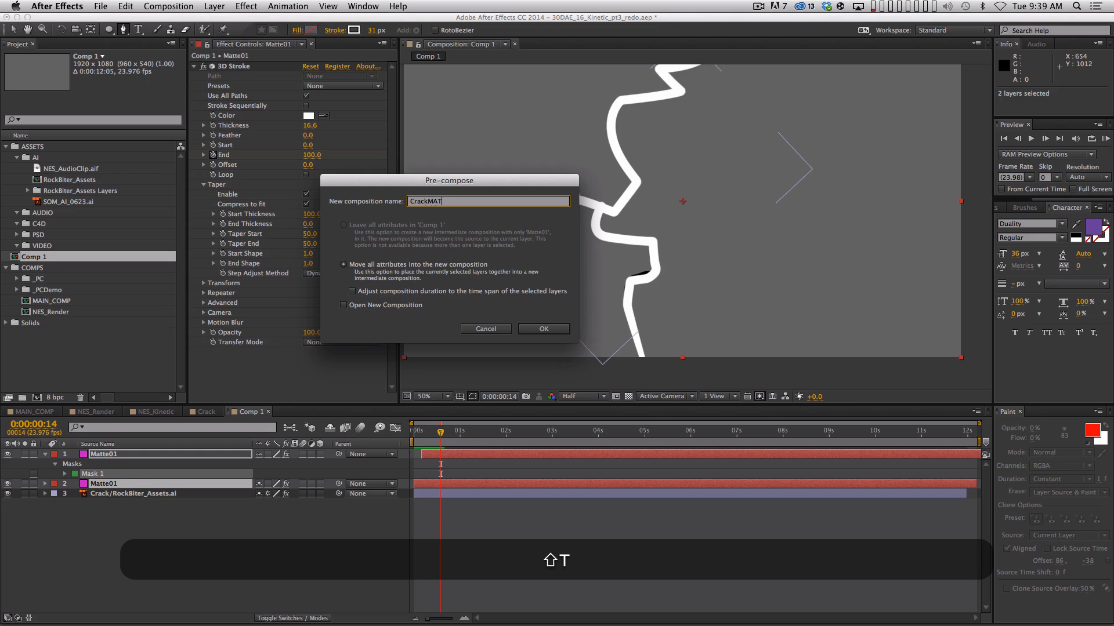
{"action": "type", "text": "TE"}
{"action": "key", "text": "shift+Return"}
Set the Crack/RockBiter_Assets.ai layer's track matte to Alpha Matte "CrackMATTE"
{"action": "left_click", "coordinate": [200, 467]}
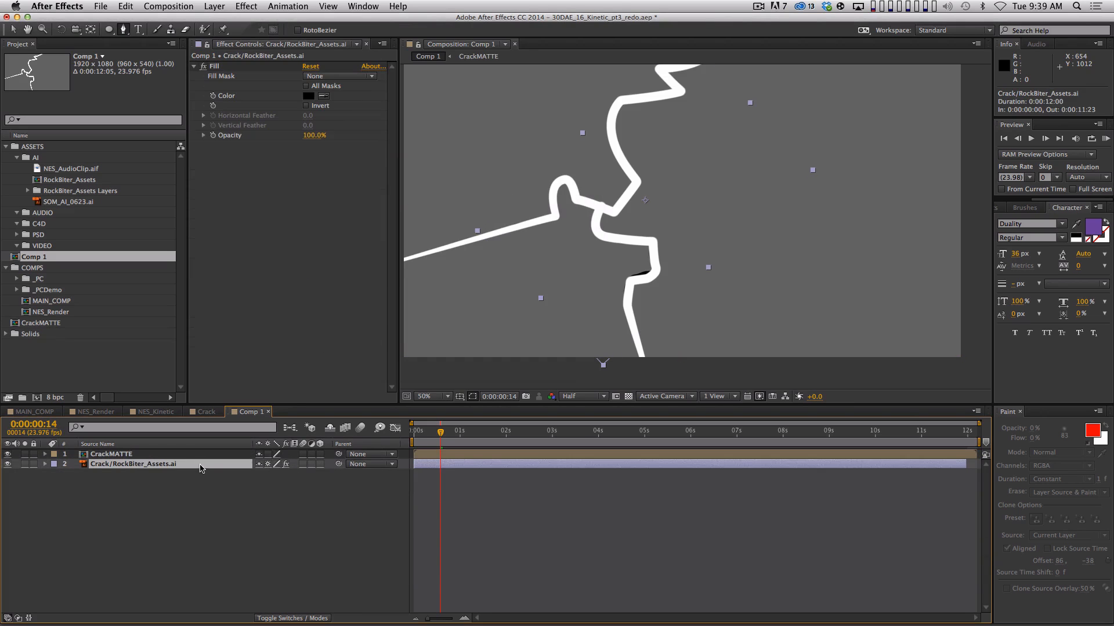
{"action": "key", "text": "F4"}
{"action": "left_click", "coordinate": [325, 464]}
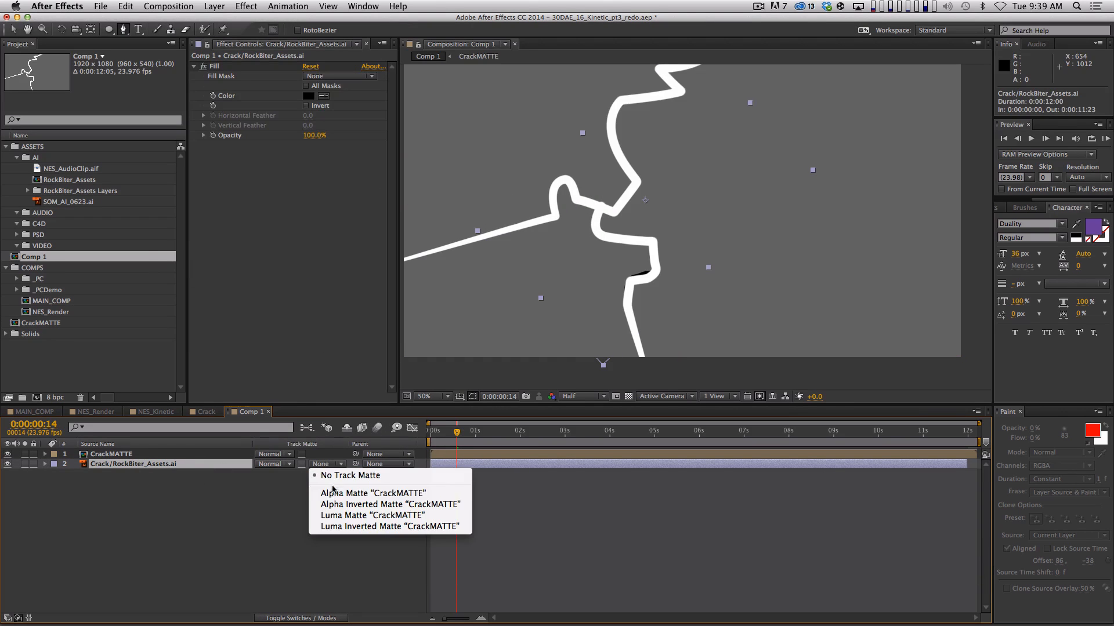
{"action": "left_click", "coordinate": [354, 488]}
Preview the matted crack reveal over the first second of Comp 1
{"action": "key", "text": "space"}
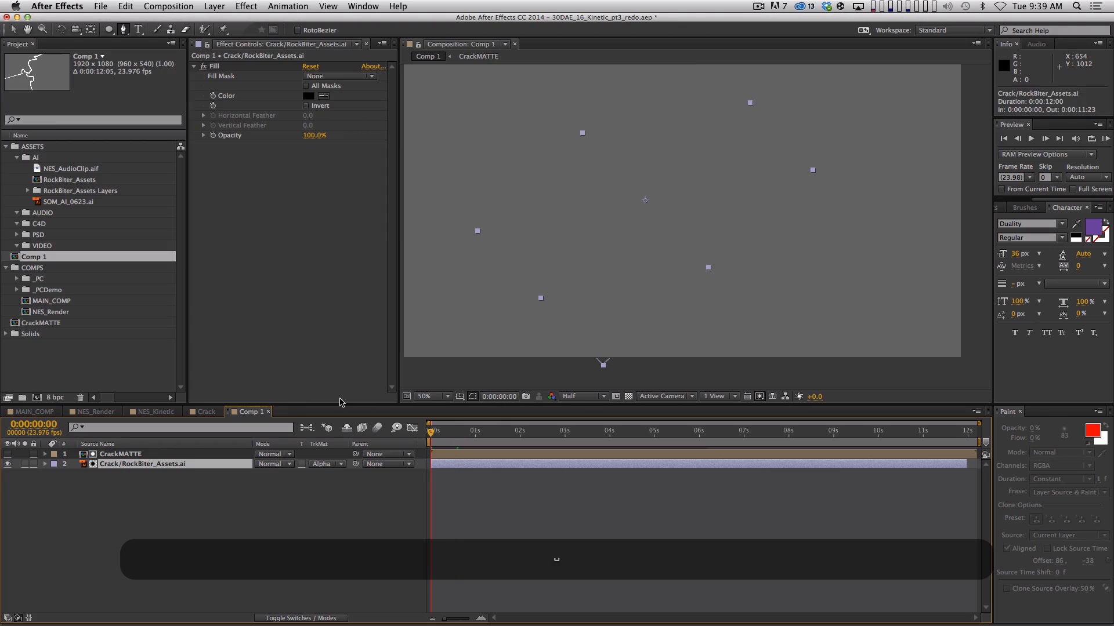
{"action": "mouse_move", "coordinate": [684, 244]}
{"action": "left_mouse_down"}
{"action": "mouse_move", "coordinate": [701, 279]}
{"action": "mouse_move", "coordinate": [692, 260]}
{"action": "left_mouse_up"}
{"action": "key", "text": "shift+Page_Down"}
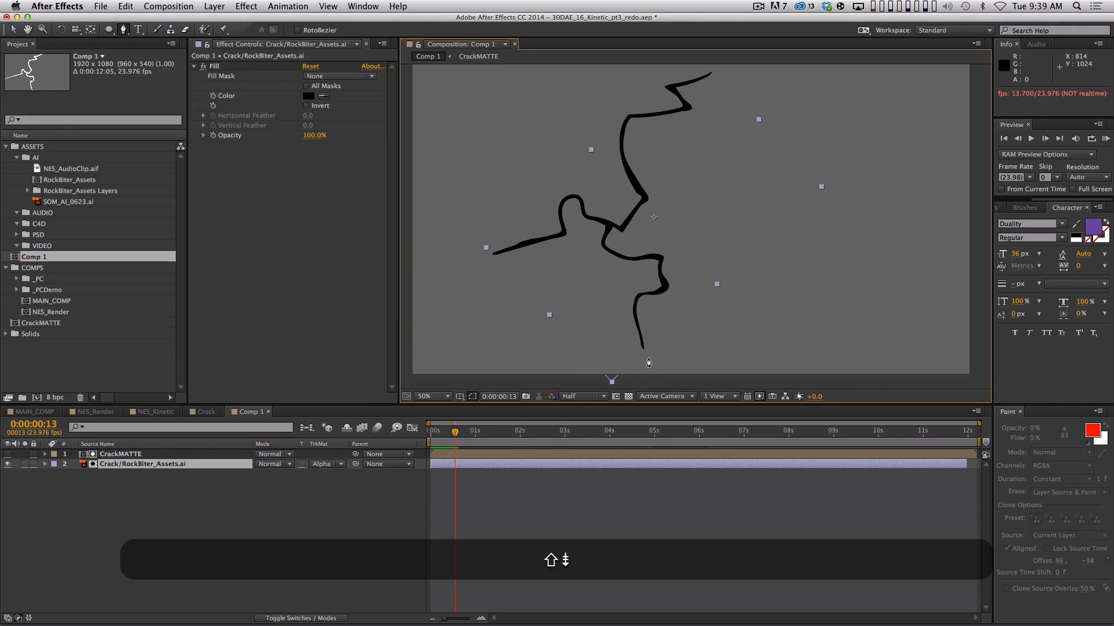
{"action": "key", "text": "KP_0"}
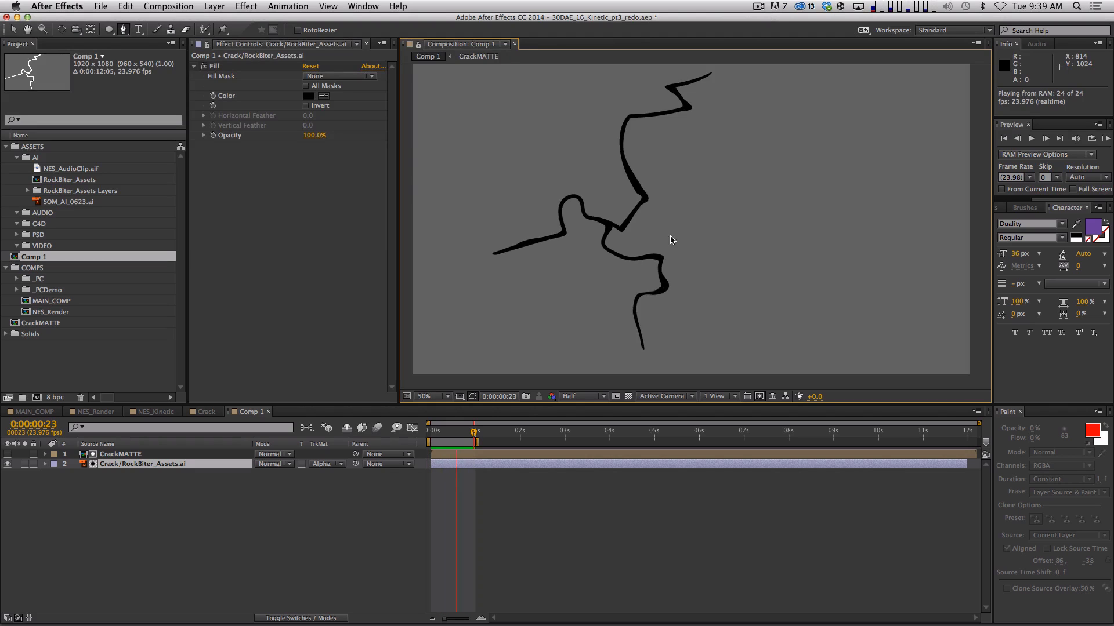
{"action": "key", "text": "space"}
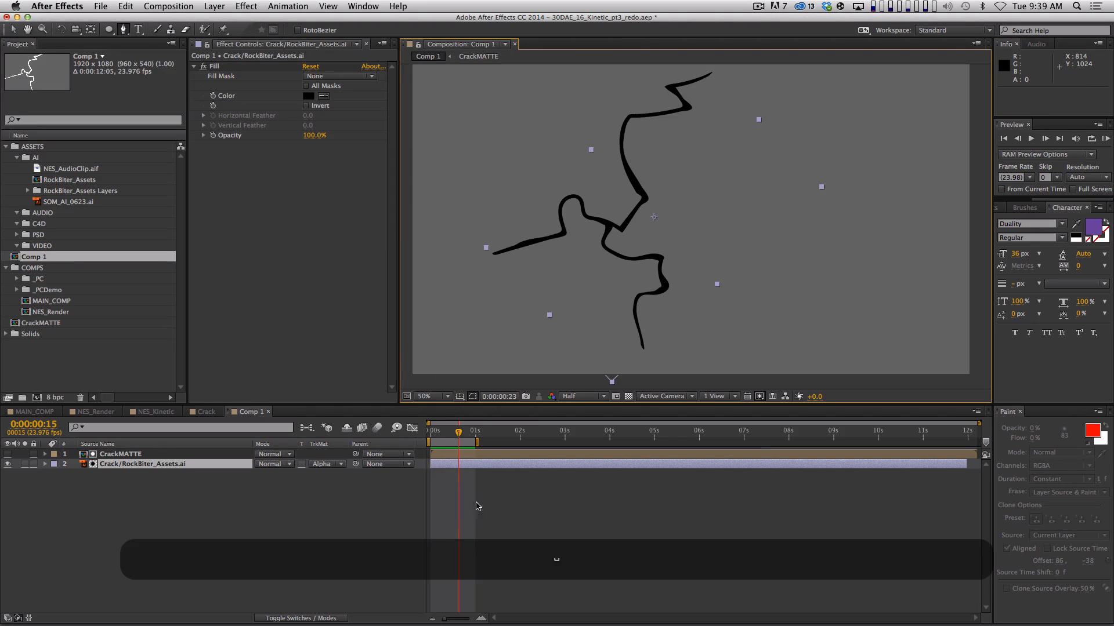
Close Comp 1 and check the Stencil Luma blending mode on the dry_earth_9101038.jpg layer in the Crack comp
{"action": "key", "text": "super+w"}
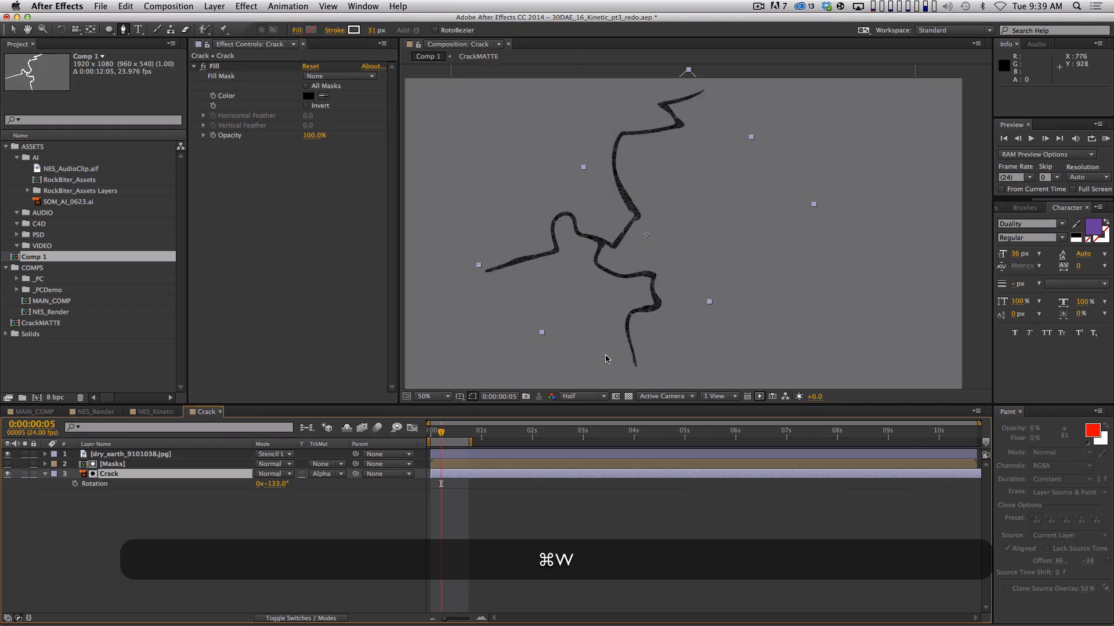
{"action": "left_click", "coordinate": [132, 456]}
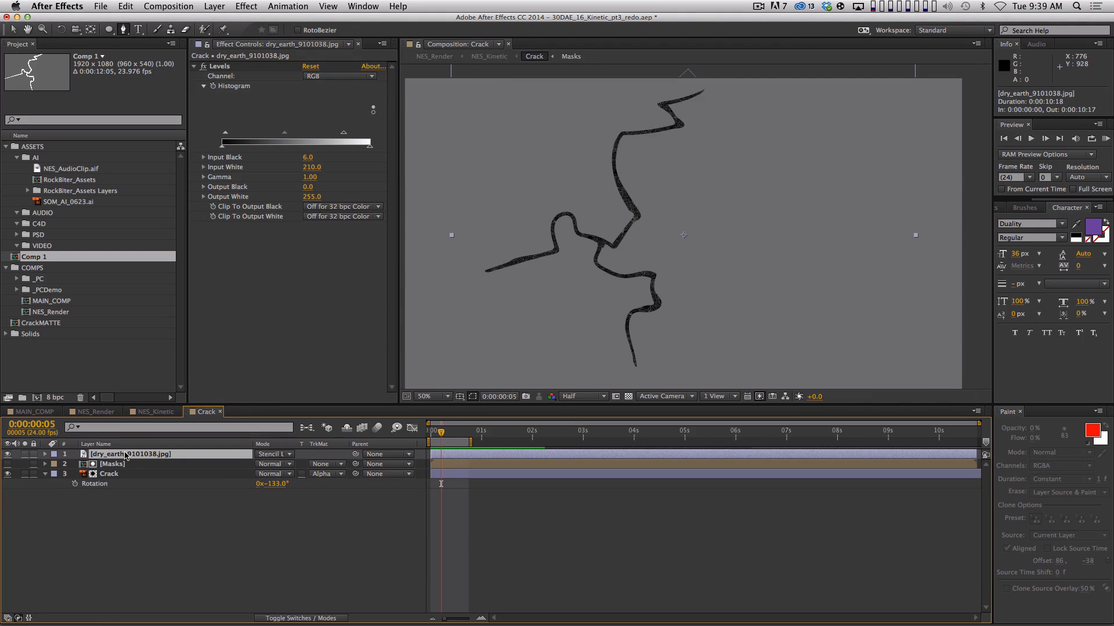
{"action": "left_click", "coordinate": [273, 454]}
{"action": "left_click", "coordinate": [302, 566]}
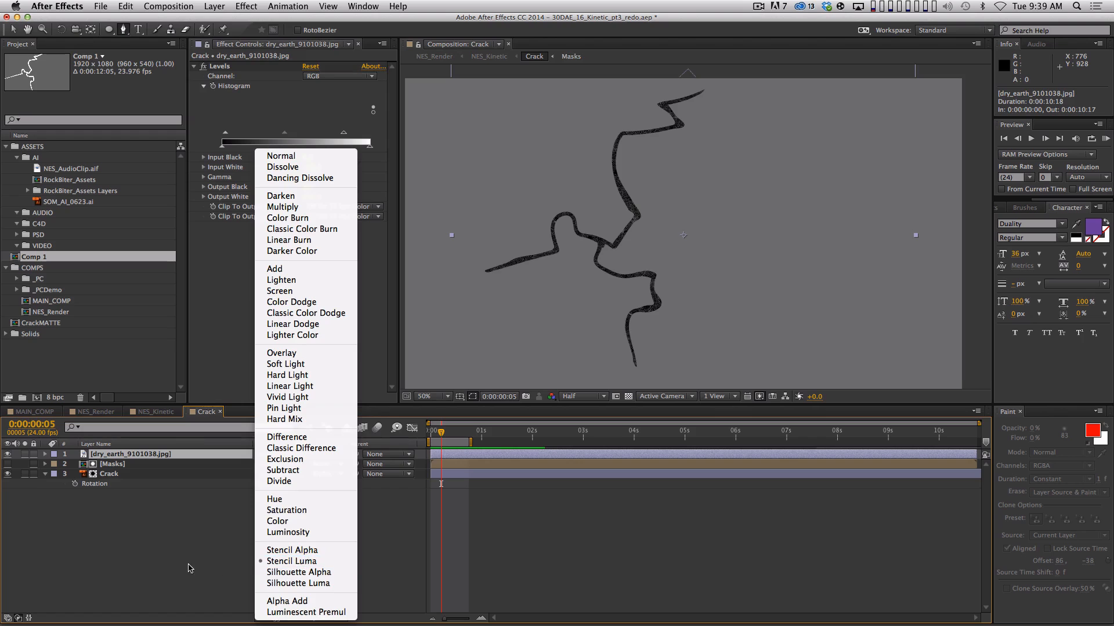
Play back and scrub the textured crack animation in close-up
{"action": "key", "text": "space"}
{"action": "scroll", "coordinate": [423, 325], "scroll_direction": "up", "scroll_amount": 2}
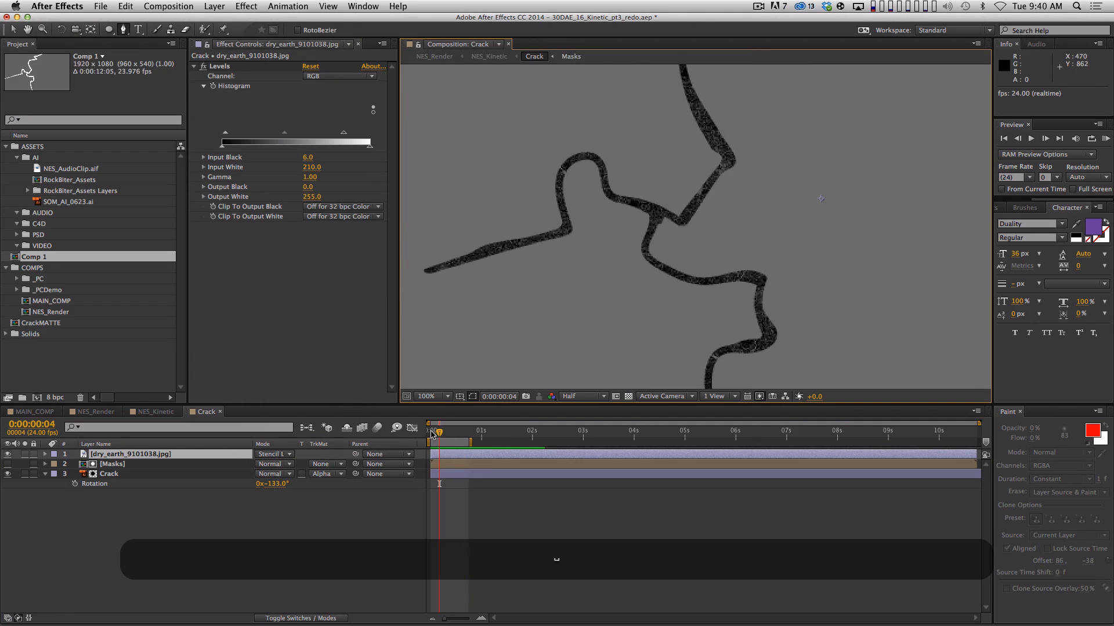
{"action": "left_click_drag", "start_coordinate": [431, 434], "coordinate": [458, 434]}
Close the Crack comp and compare the two stacked Crack layers in NES_Kinetic up close
{"action": "key", "text": "super+w"}
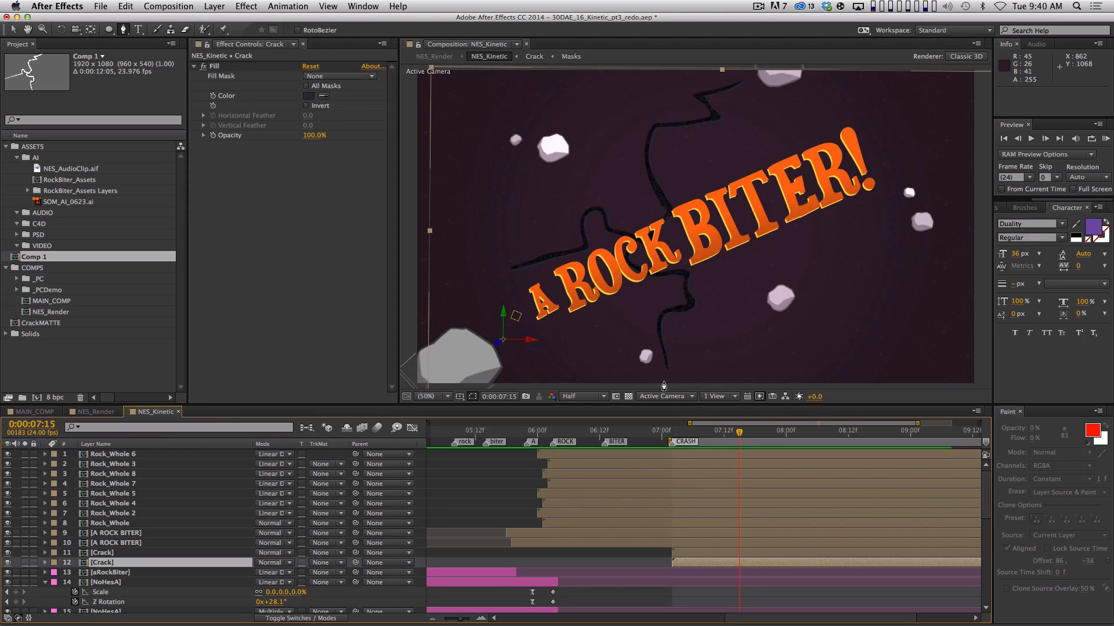
{"action": "left_click", "coordinate": [114, 554]}
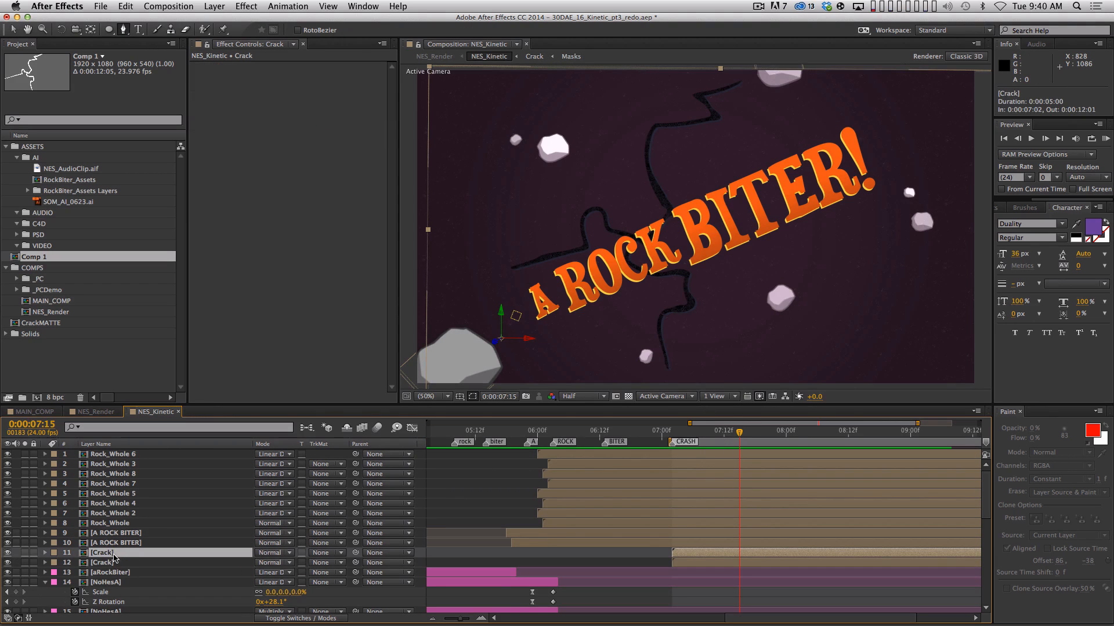
{"action": "left_click", "coordinate": [121, 563]}
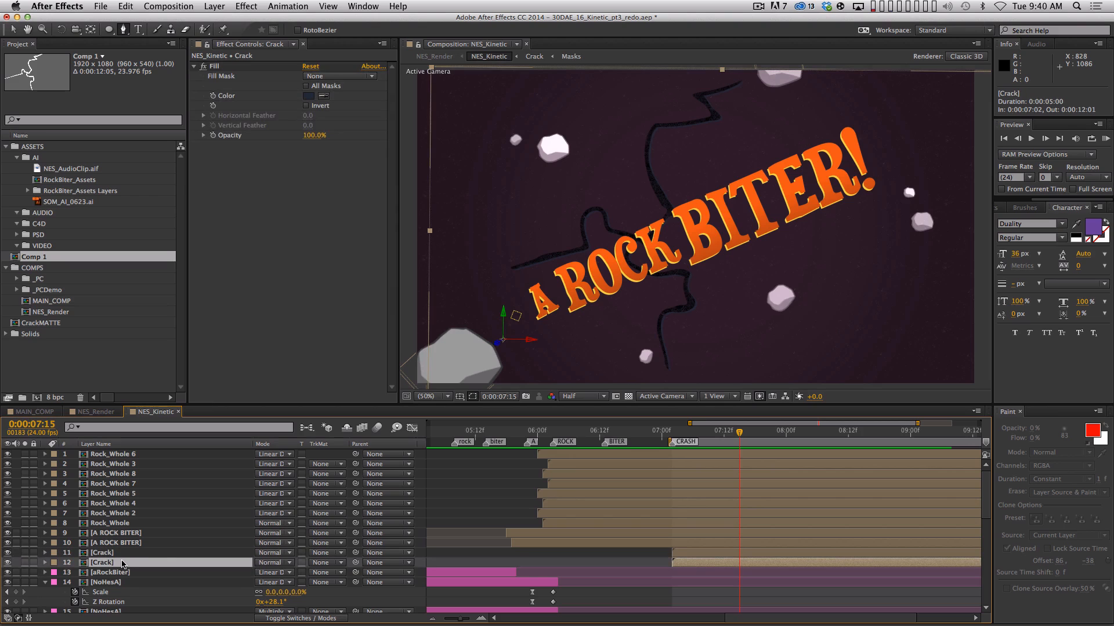
{"action": "key", "text": "slash"}
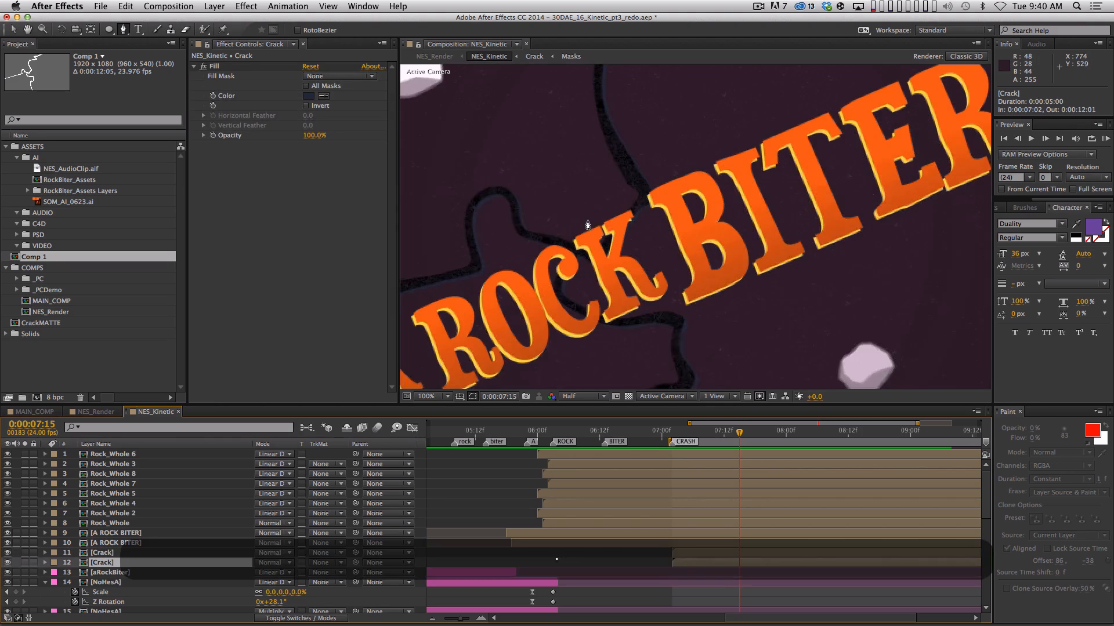
{"action": "left_click_drag", "start_coordinate": [569, 234], "coordinate": [626, 226]}
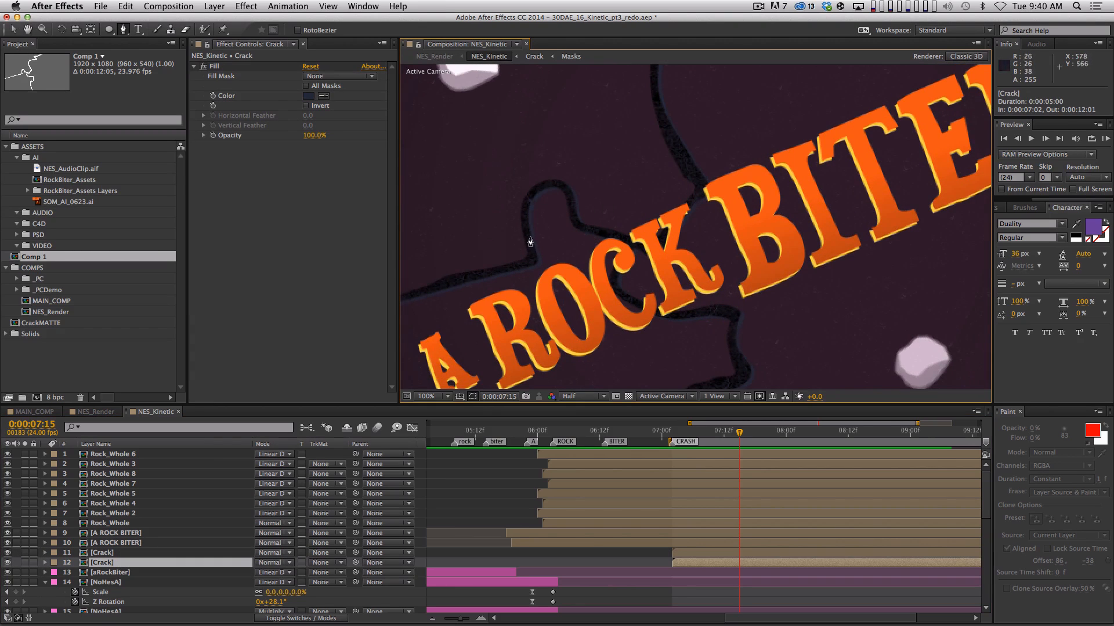
Try nudging the lower Crack layer away from the upper one, and move it back
{"action": "key", "text": "shift+Left"}
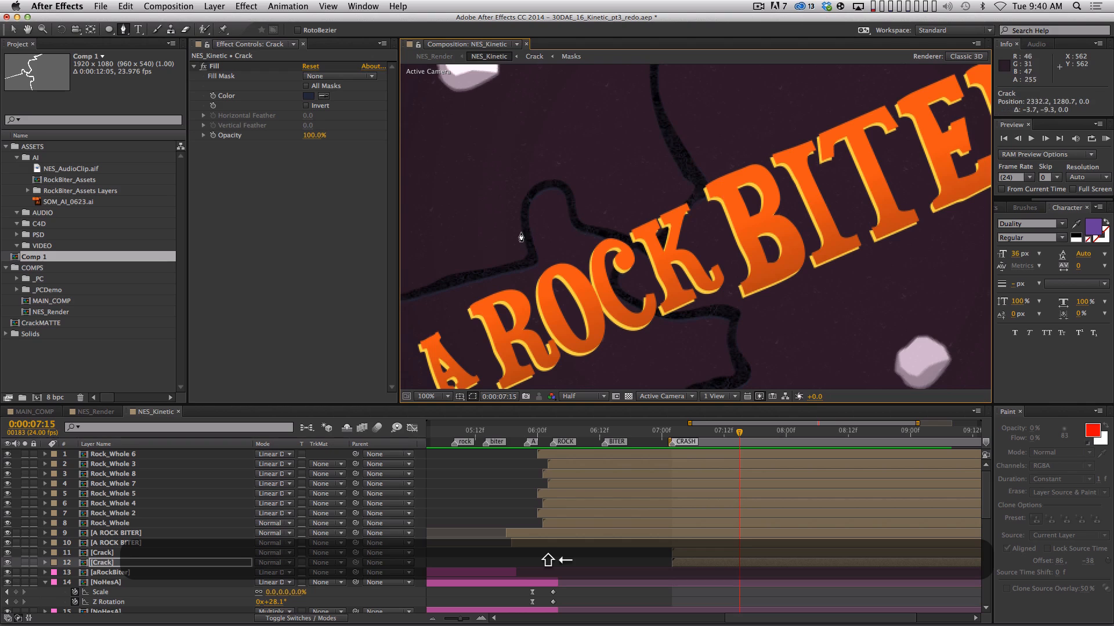
{"action": "key", "text": "shift+Right"}
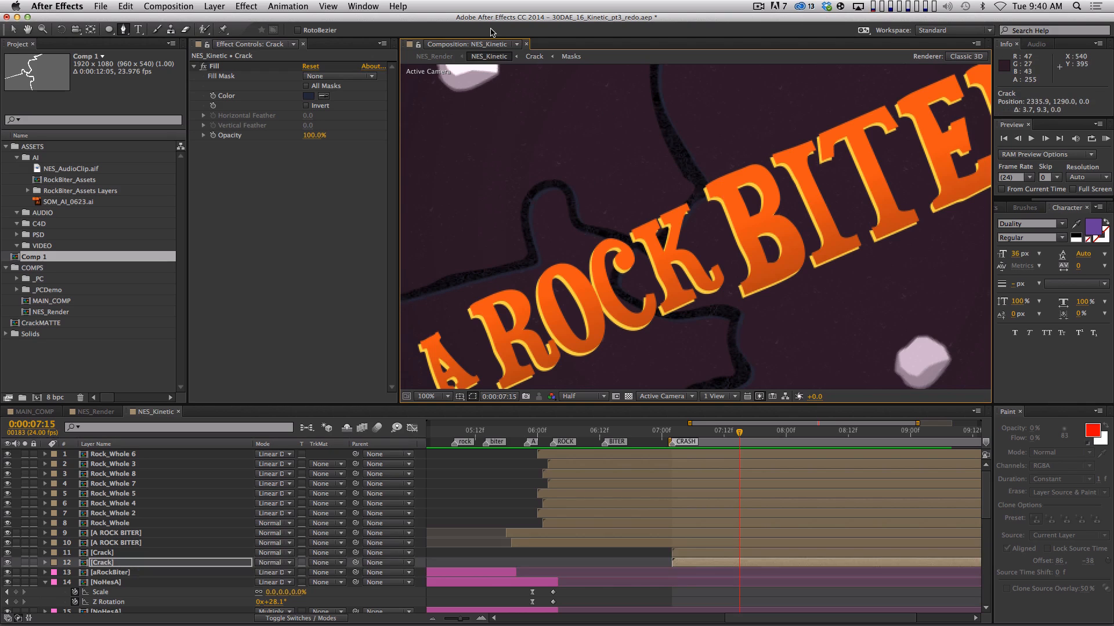
{"action": "key", "text": "comma"}
{"action": "key", "text": "comma"}
{"action": "key", "text": "period"}
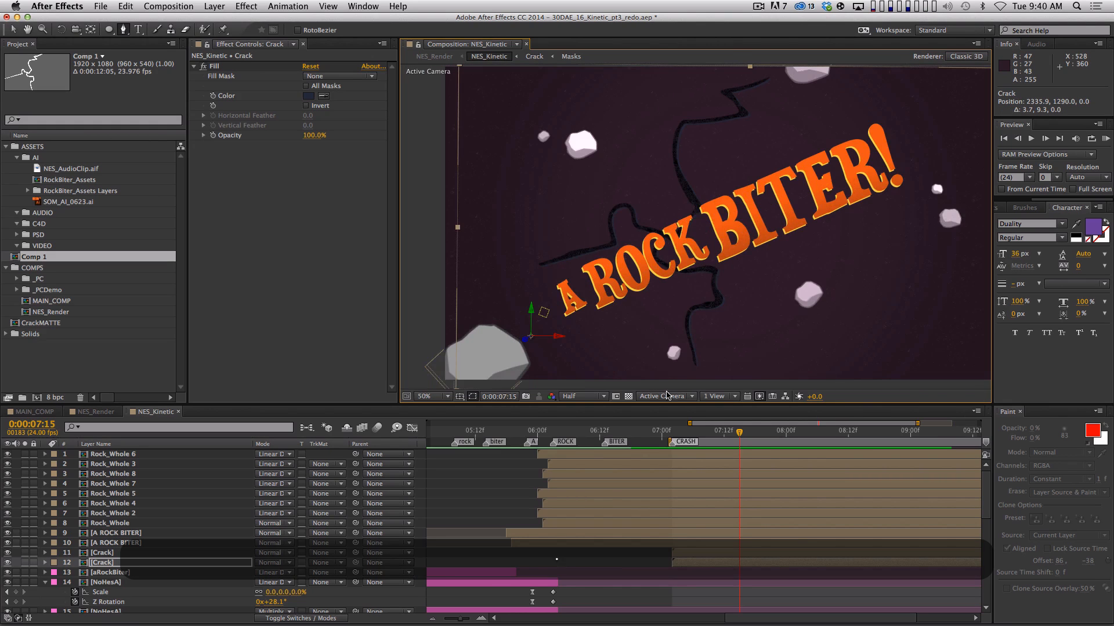
Scrub the NES_Kinetic timeline after the CRASH marker to review the crack behind the title
{"action": "left_click", "coordinate": [732, 433]}
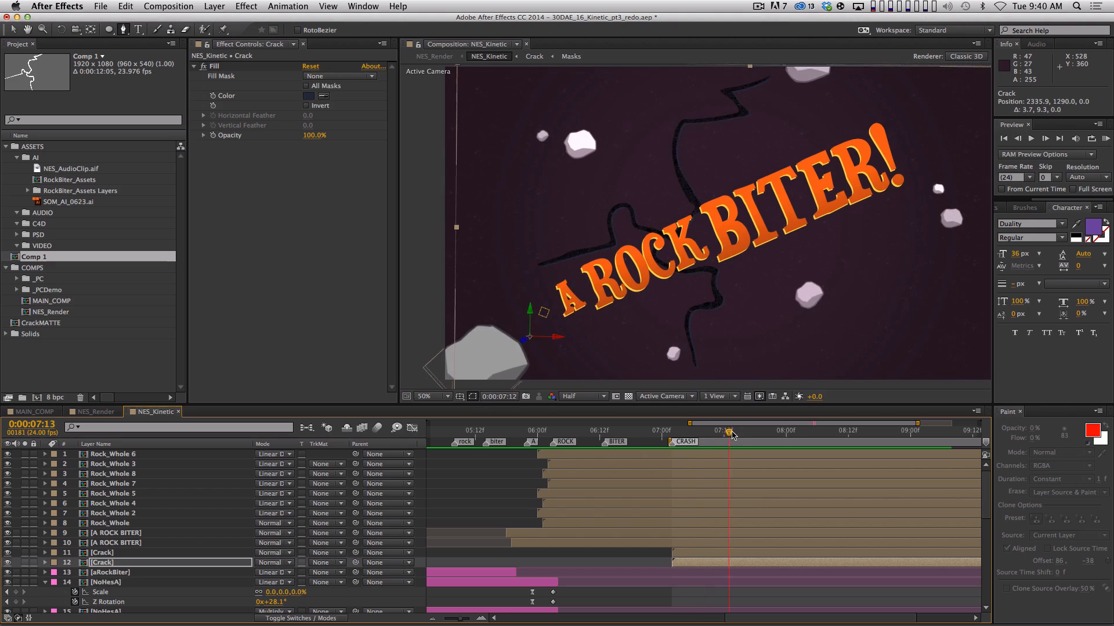
{"action": "key", "text": "space"}
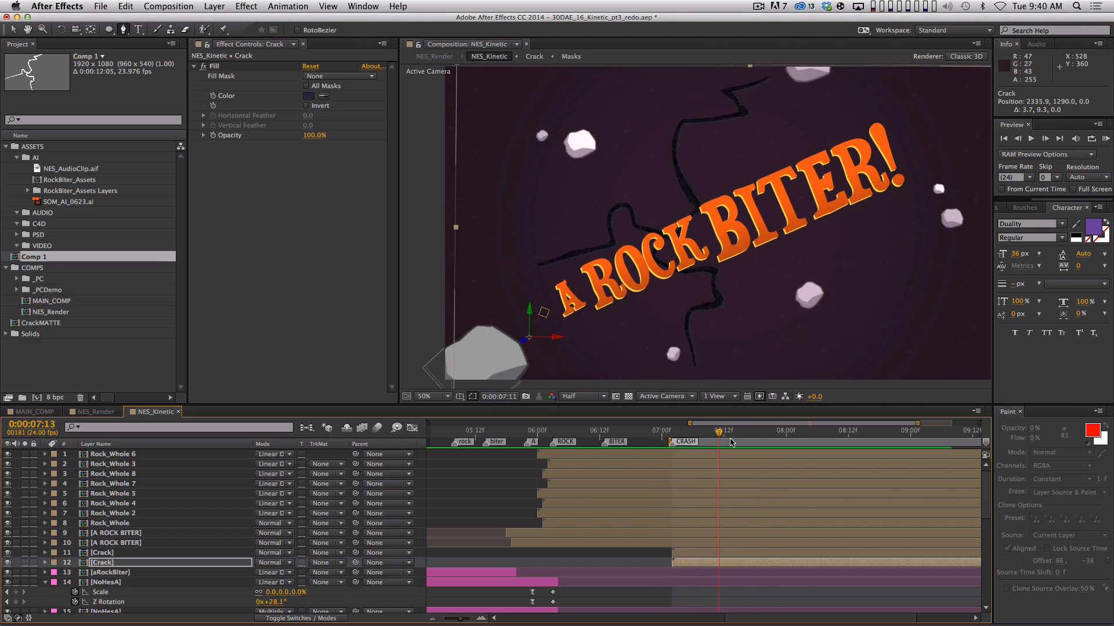
{"action": "left_click_drag", "start_coordinate": [730, 439], "coordinate": [804, 446]}
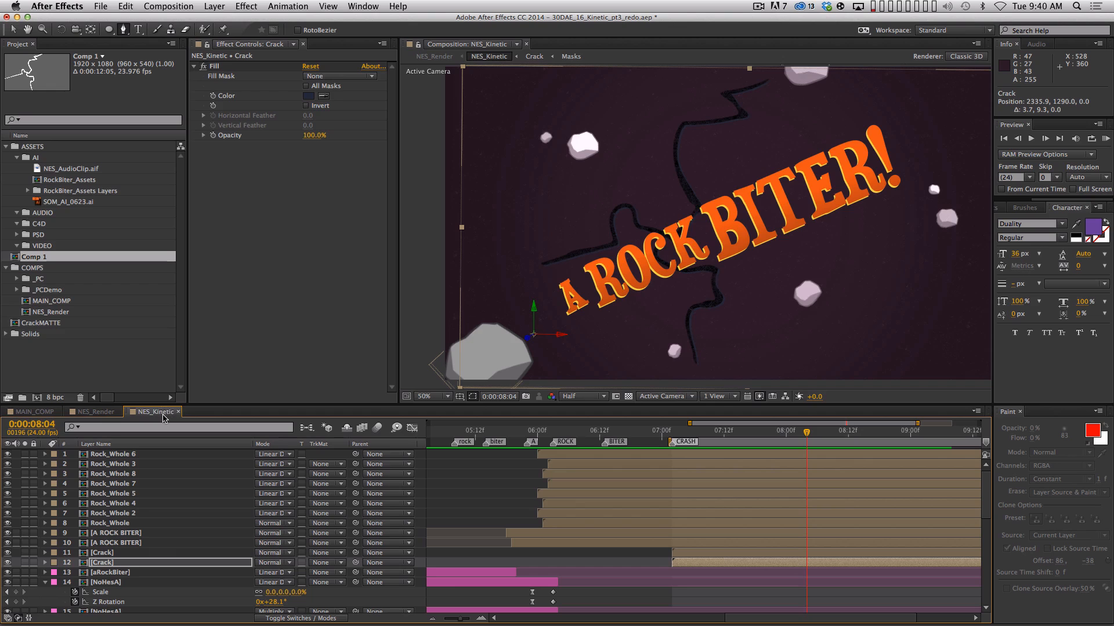
Open the NES_Render comp and scrub back through the crash to 0:00:07:07
{"action": "left_click", "coordinate": [97, 412]}
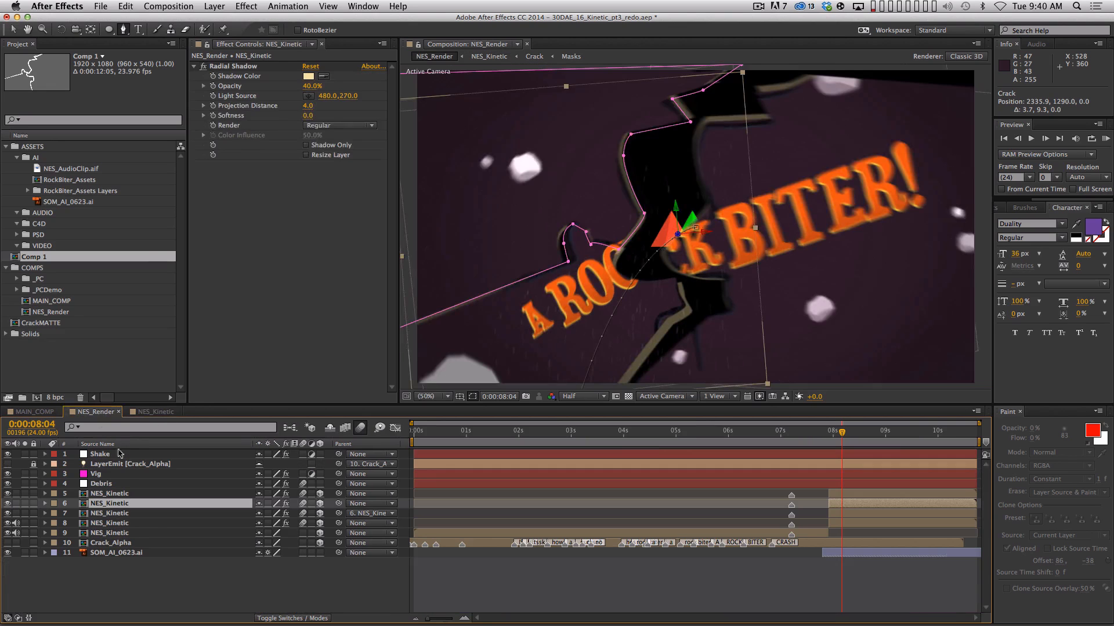
{"action": "left_click", "coordinate": [816, 434]}
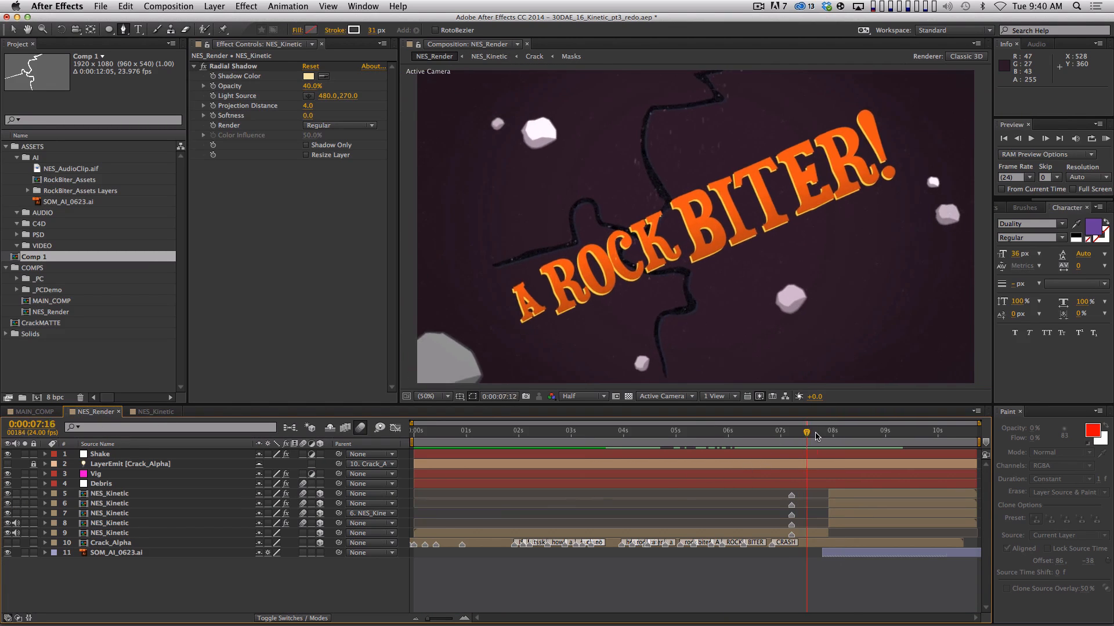
{"action": "mouse_move", "coordinate": [816, 437]}
{"action": "left_mouse_down"}
{"action": "mouse_move", "coordinate": [878, 438]}
{"action": "mouse_move", "coordinate": [784, 443]}
{"action": "mouse_move", "coordinate": [793, 439]}
{"action": "left_mouse_up"}
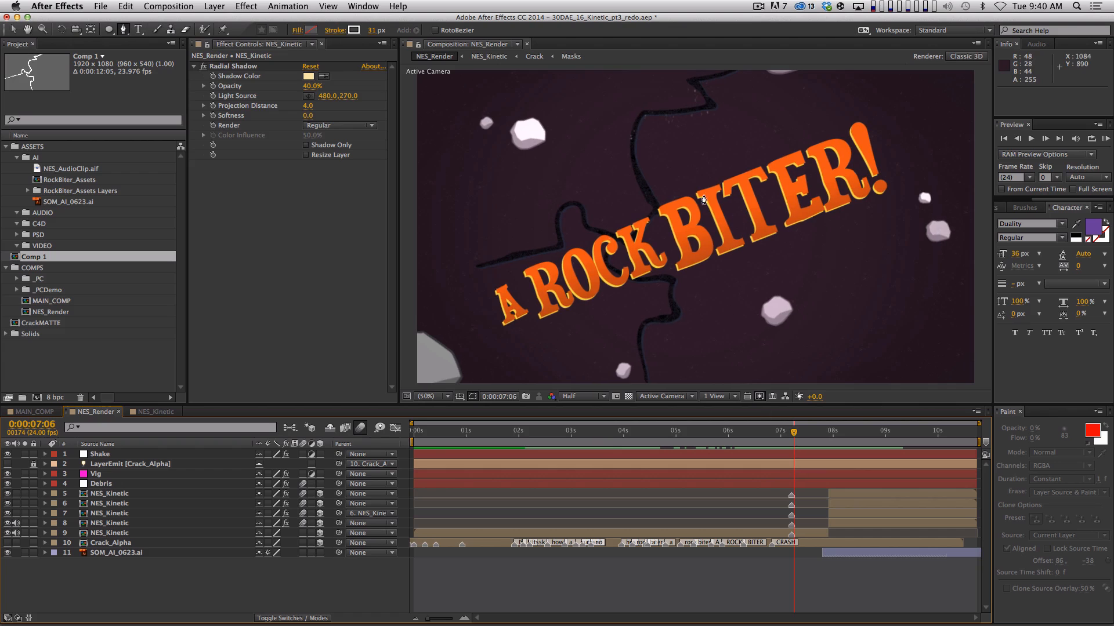
{"action": "mouse_move", "coordinate": [794, 432]}
{"action": "left_mouse_down"}
{"action": "mouse_move", "coordinate": [840, 436]}
{"action": "mouse_move", "coordinate": [799, 437]}
{"action": "left_mouse_up"}
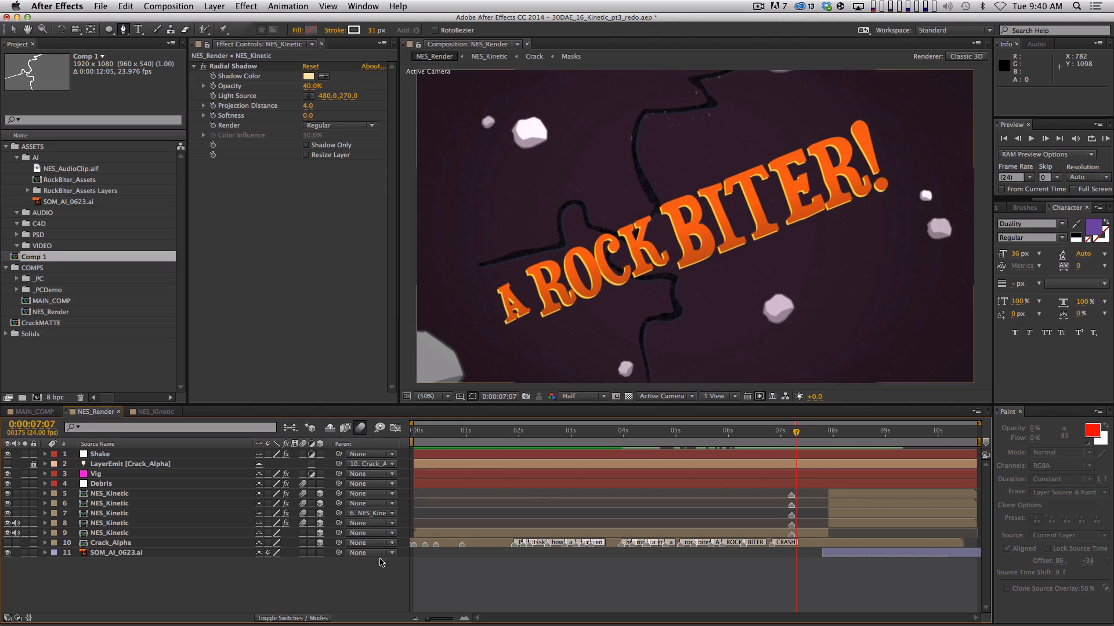
Examine the Transform effect on the Shake layer and locate its Distort effects category
{"action": "left_click", "coordinate": [161, 456]}
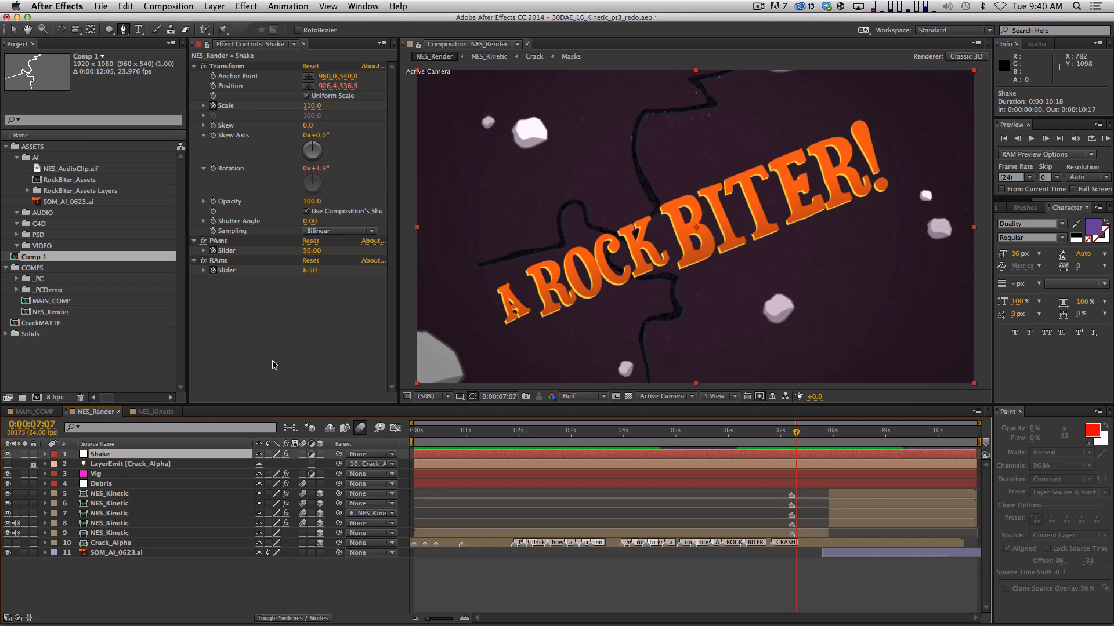
{"action": "left_click", "coordinate": [225, 67]}
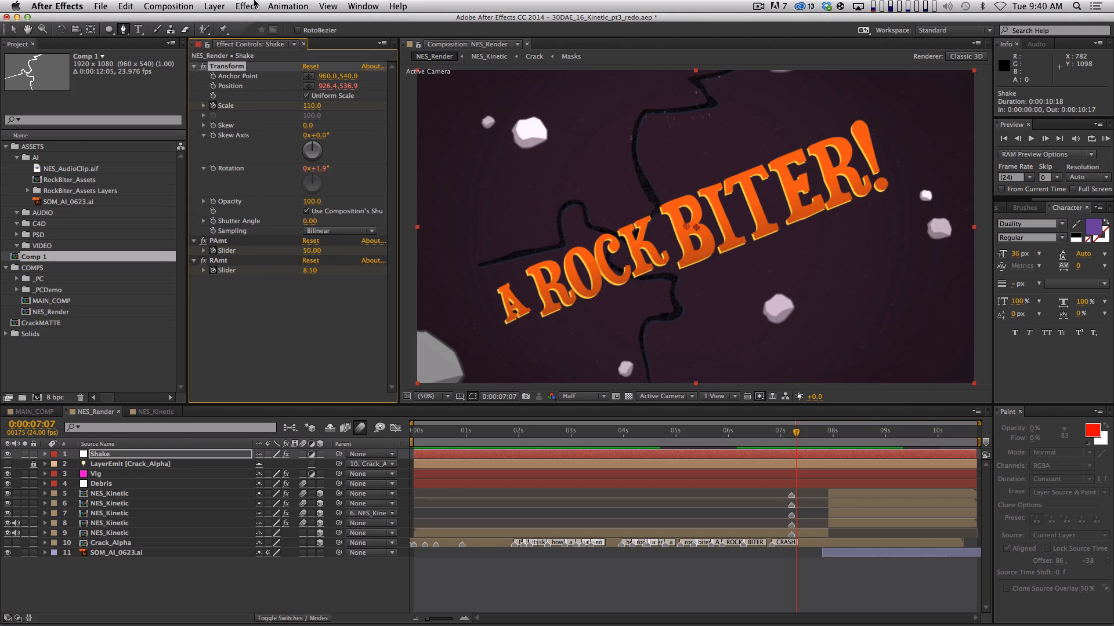
{"action": "left_click", "coordinate": [254, 6]}
{"action": "mouse_move", "coordinate": [290, 127]}
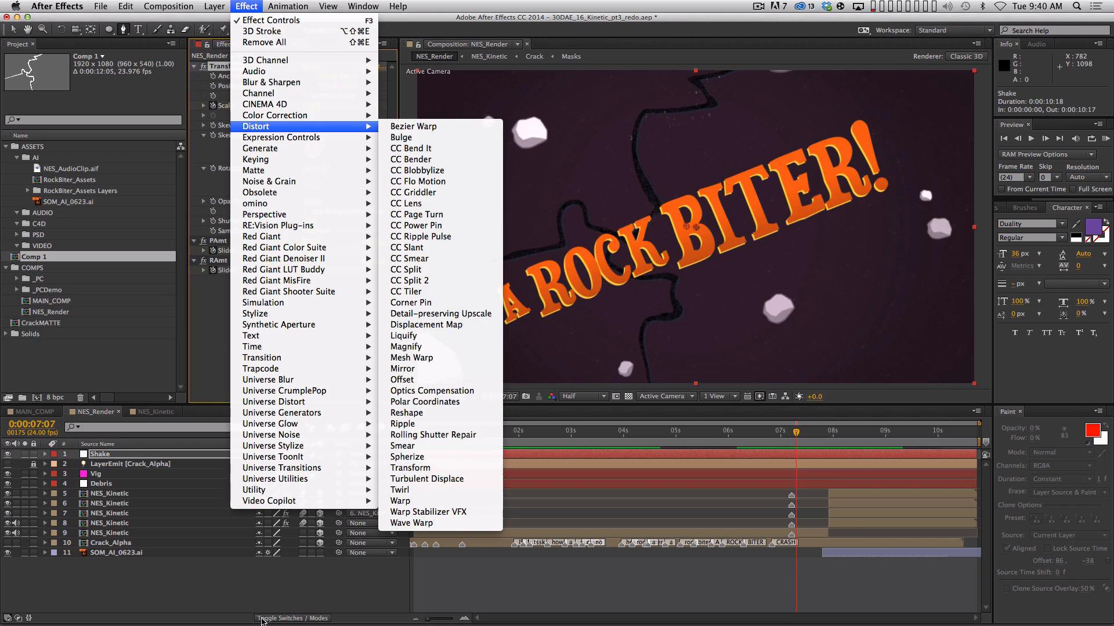
{"action": "left_click", "coordinate": [290, 593]}
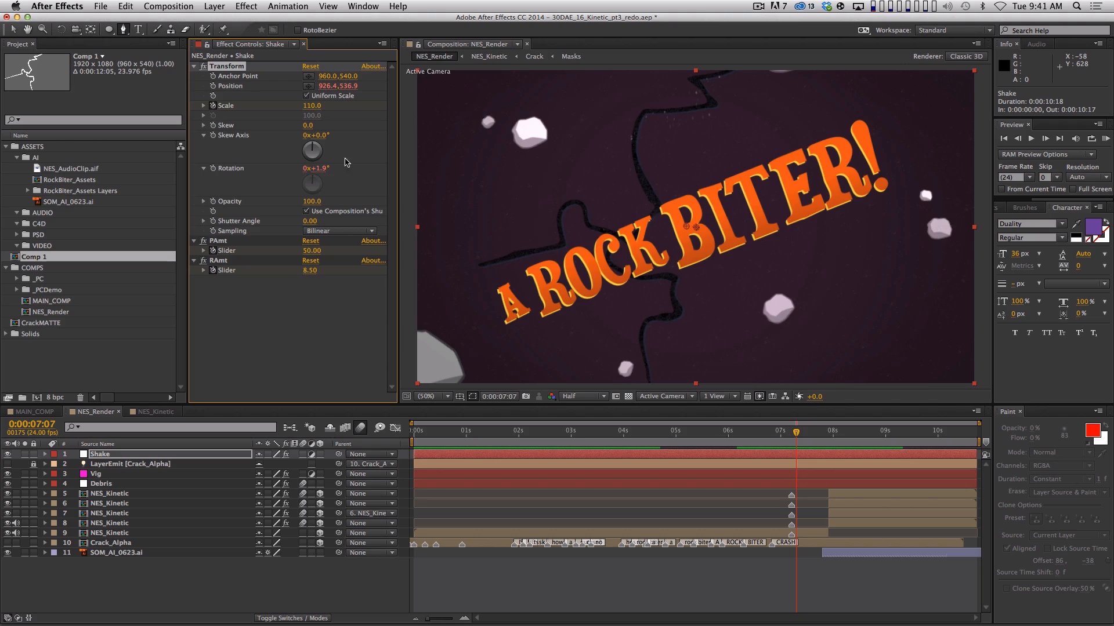
Reveal the keyframed properties of the Shake layer in the timeline
{"action": "left_click", "coordinate": [153, 457]}
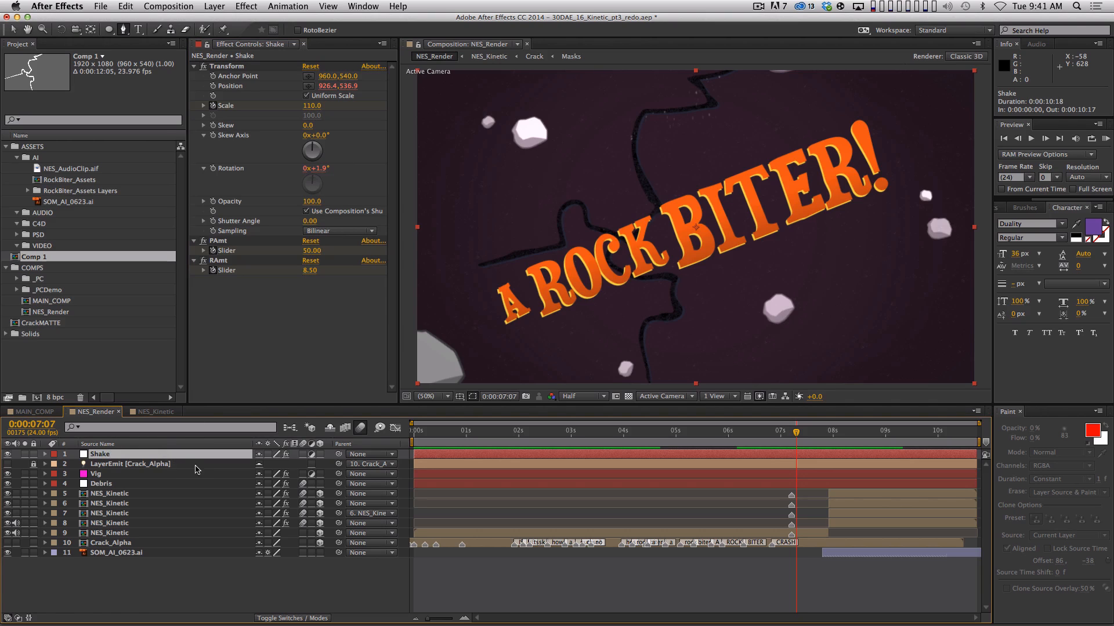
{"action": "key", "text": "u"}
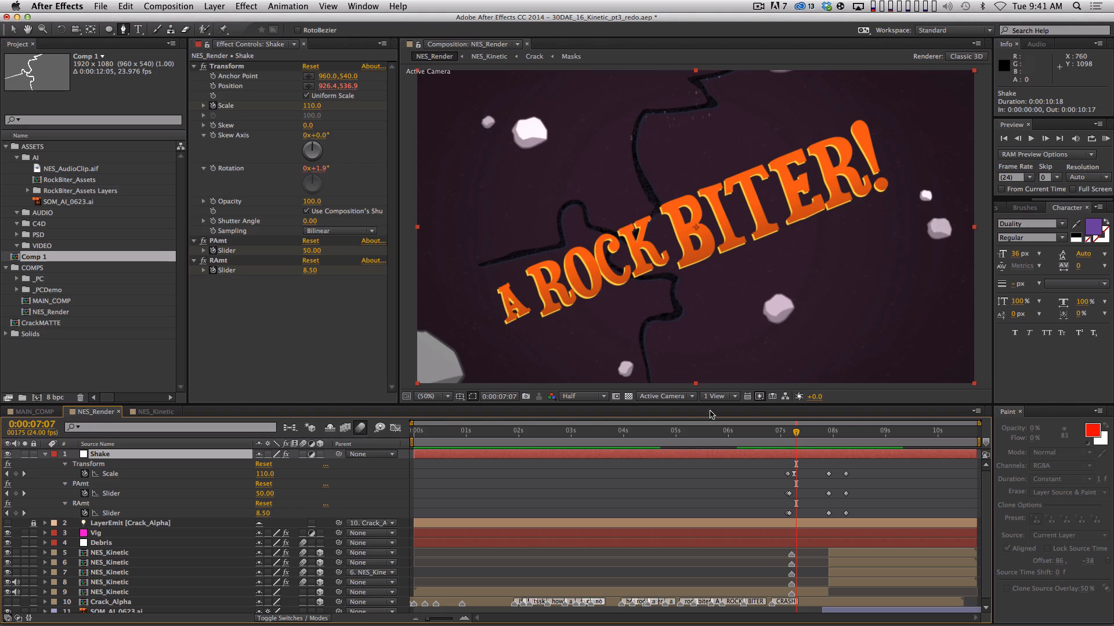
Scrub through the Shake layer's Scale and slider keyframes to 0:00:08:06, then return to 0:00:07:03
{"action": "mouse_move", "coordinate": [795, 443]}
{"action": "left_mouse_down"}
{"action": "mouse_move", "coordinate": [787, 436]}
{"action": "mouse_move", "coordinate": [797, 435]}
{"action": "left_mouse_up"}
{"action": "key", "text": "shift"}
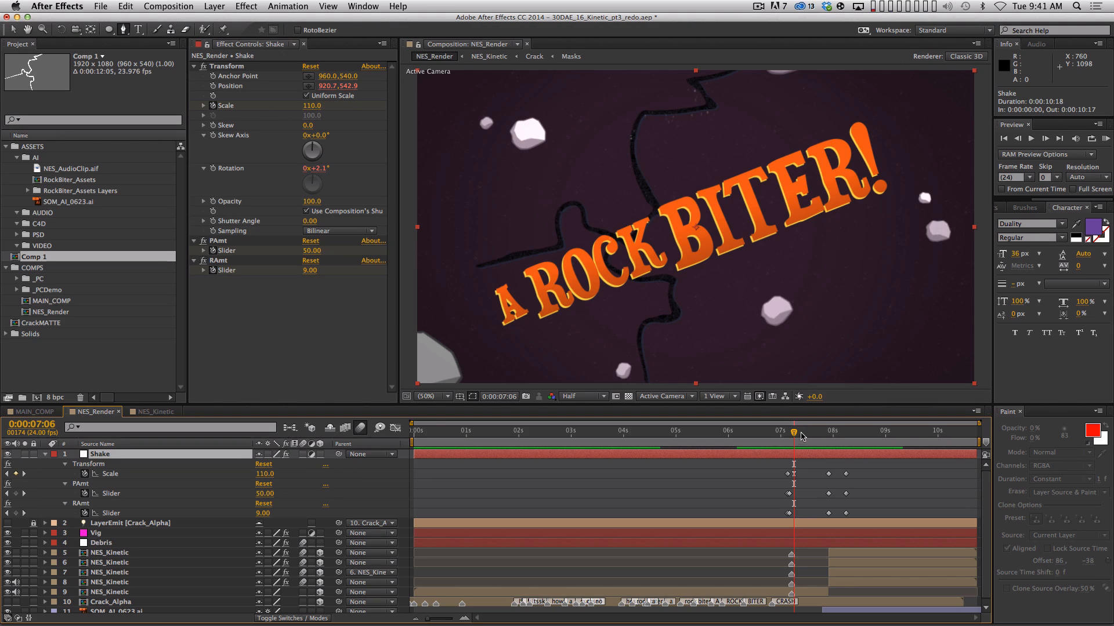
{"action": "left_click_drag", "start_coordinate": [802, 436], "coordinate": [845, 439]}
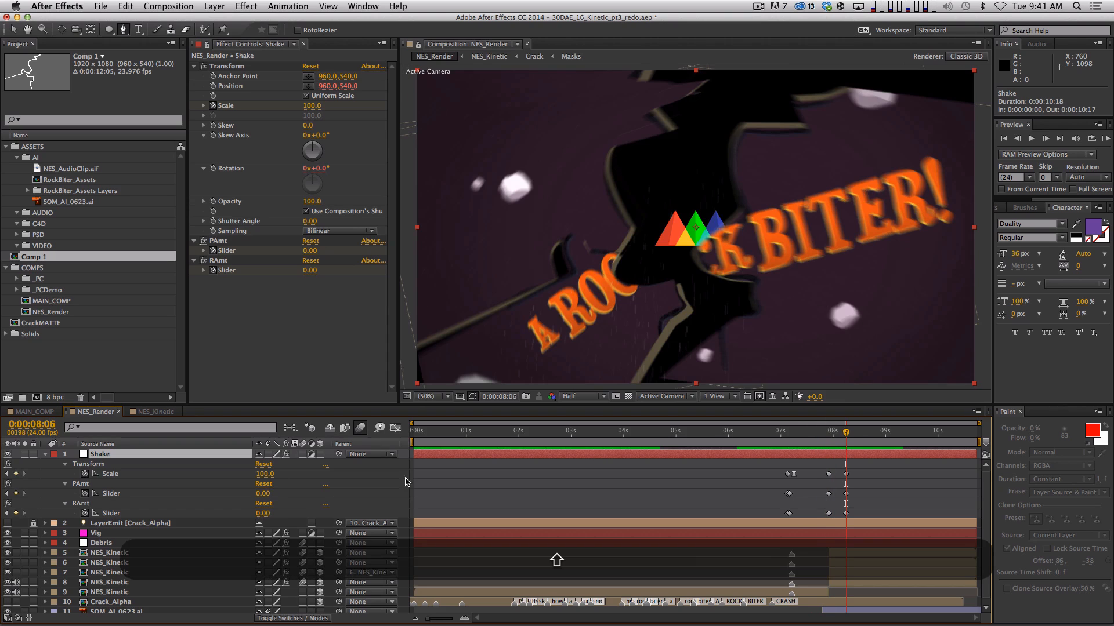
{"action": "left_click", "coordinate": [788, 430], "text": "shift"}
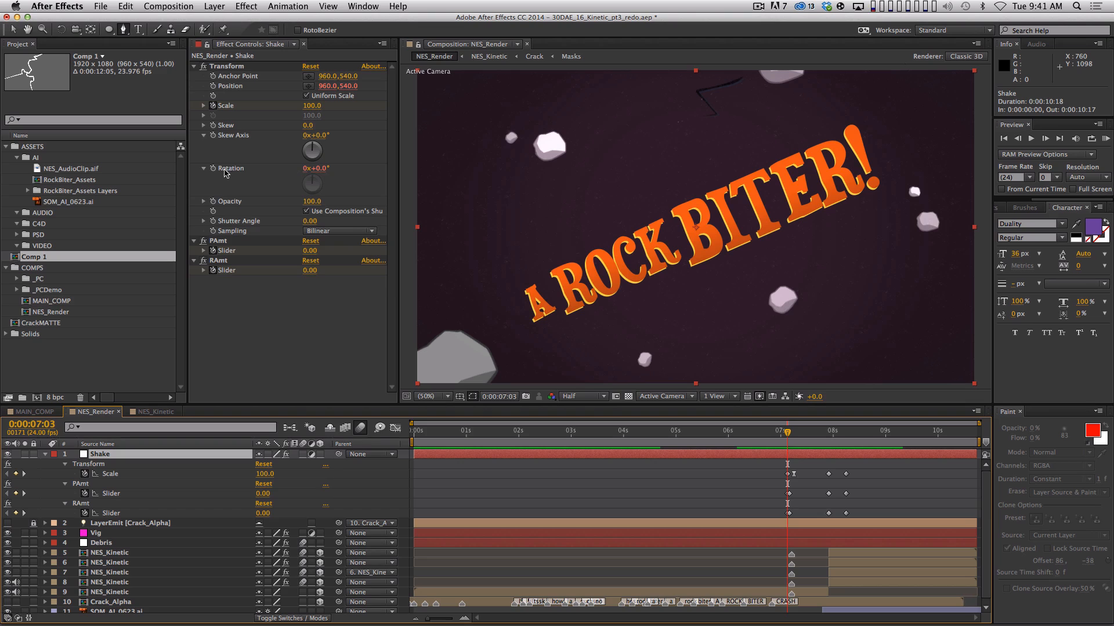
Reveal the expressions on the Shake layer and examine the Transform effect's Position wiggle expression
{"action": "key", "text": "u"}
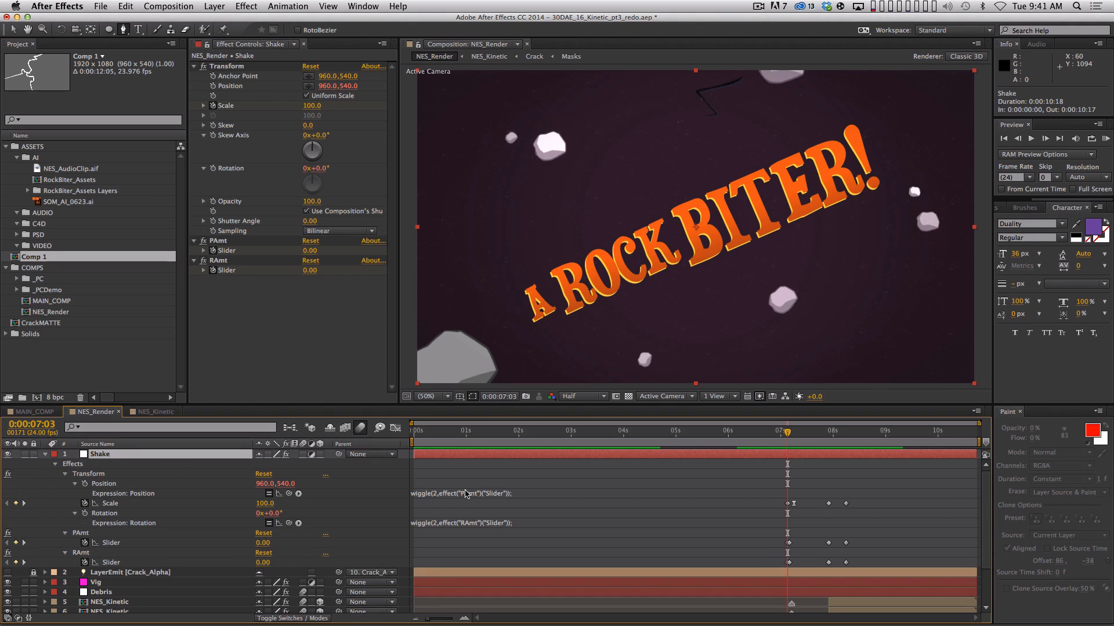
{"action": "left_click", "coordinate": [469, 494]}
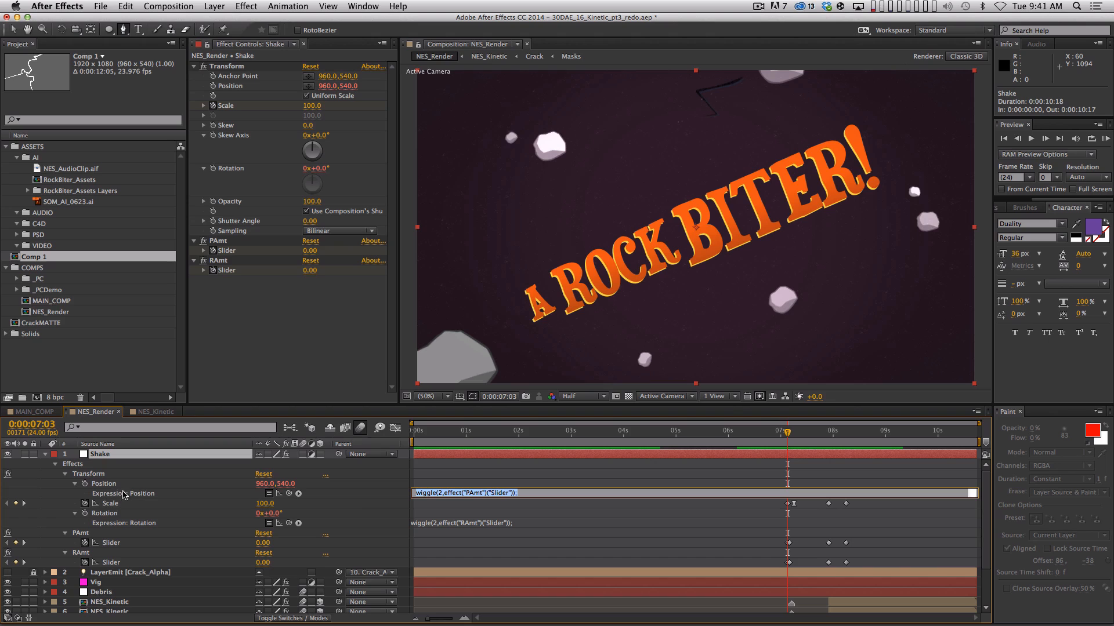
{"action": "left_click", "coordinate": [467, 493]}
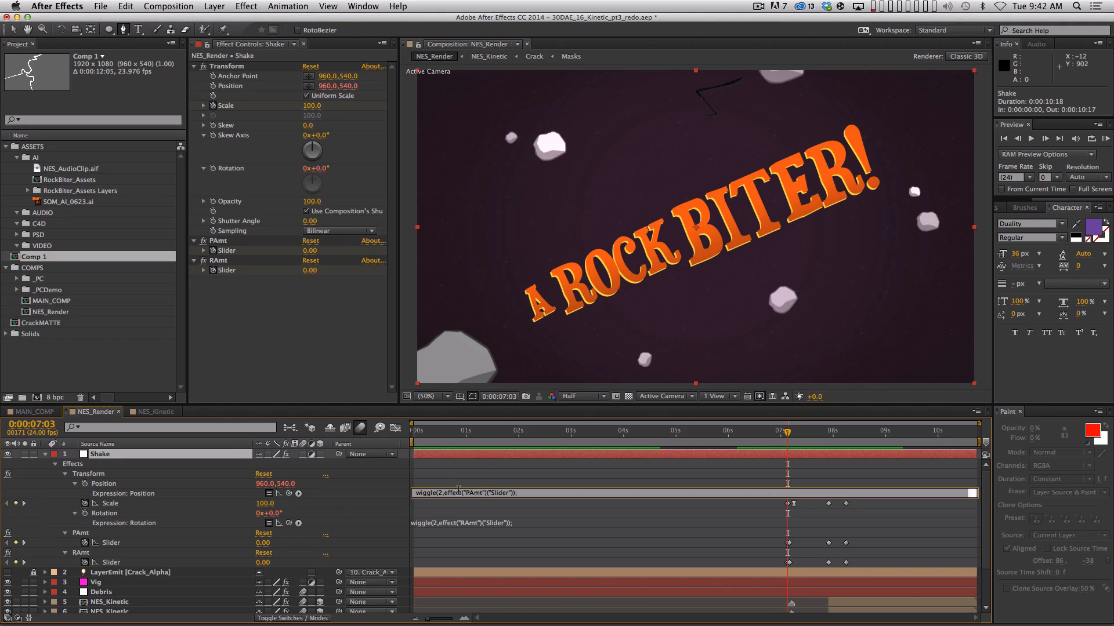
{"action": "key", "text": "super+a"}
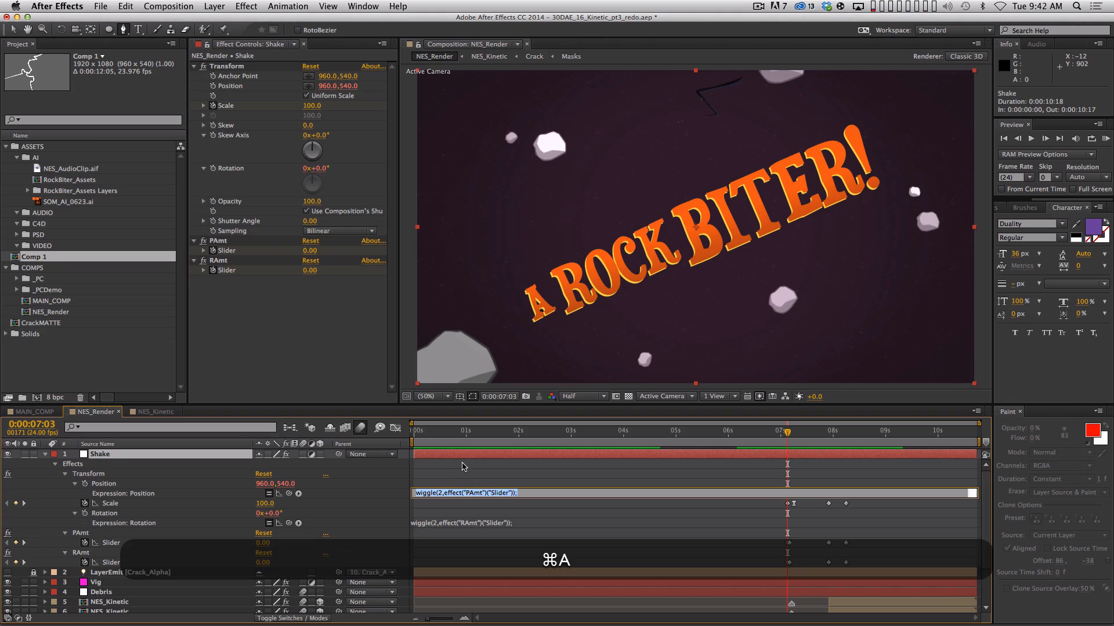
{"action": "key", "text": "super+z"}
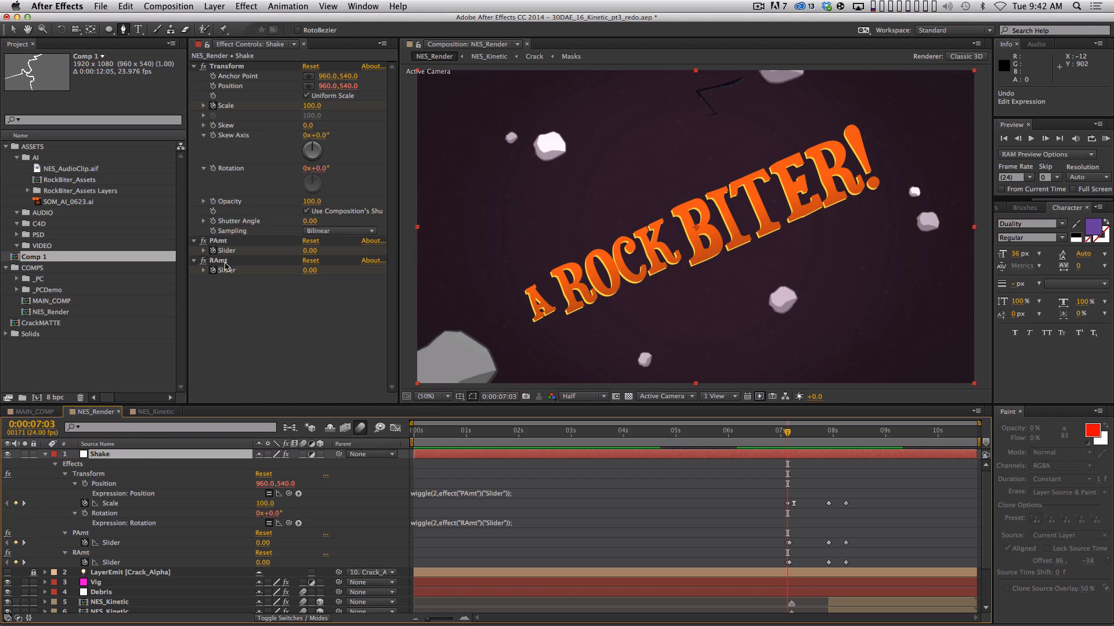
Locate the Slider Control effect among the Expression Controls effects without applying it
{"action": "left_click", "coordinate": [246, 6]}
{"action": "mouse_move", "coordinate": [283, 139]}
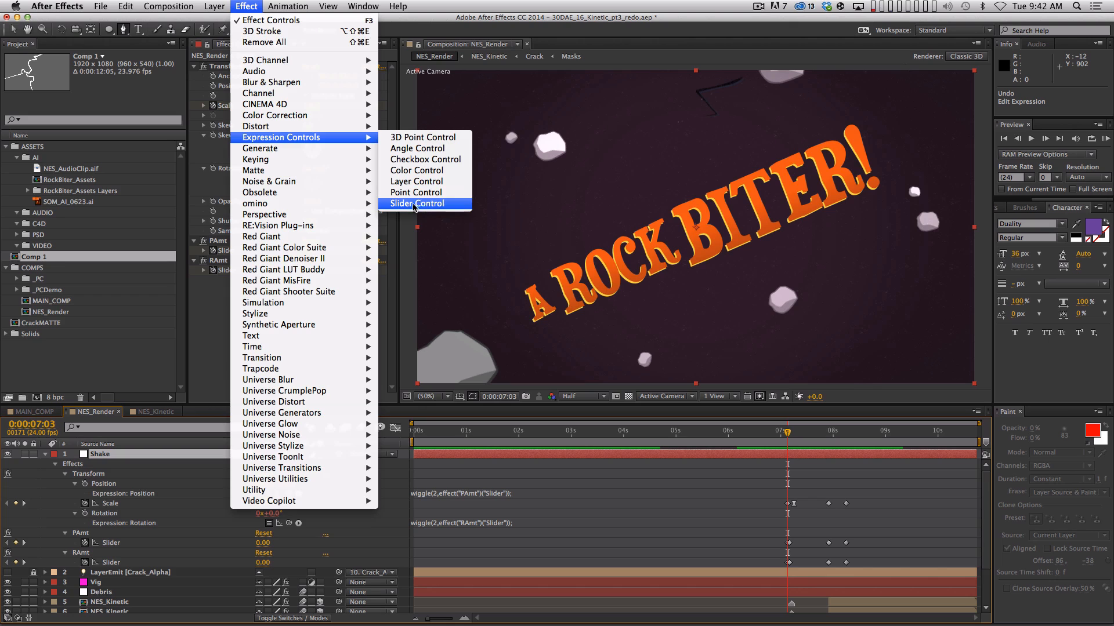
{"action": "left_click", "coordinate": [213, 267]}
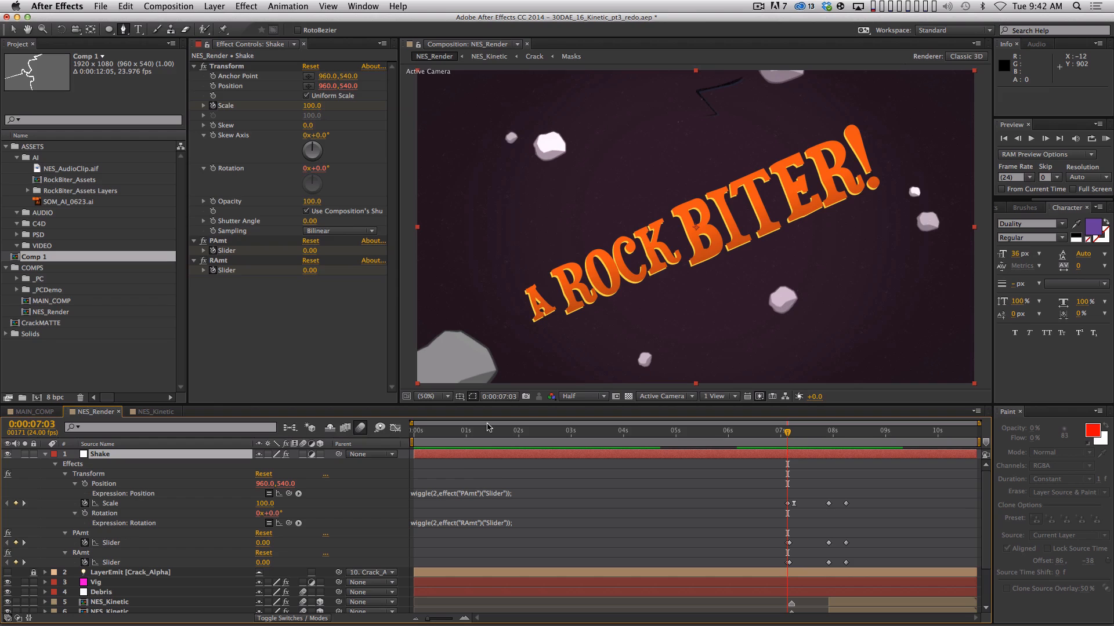
Delete the wiggle expression from the Transform effect's Position on the Shake layer
{"action": "left_click", "coordinate": [451, 492]}
{"action": "key", "text": "BackSpace"}
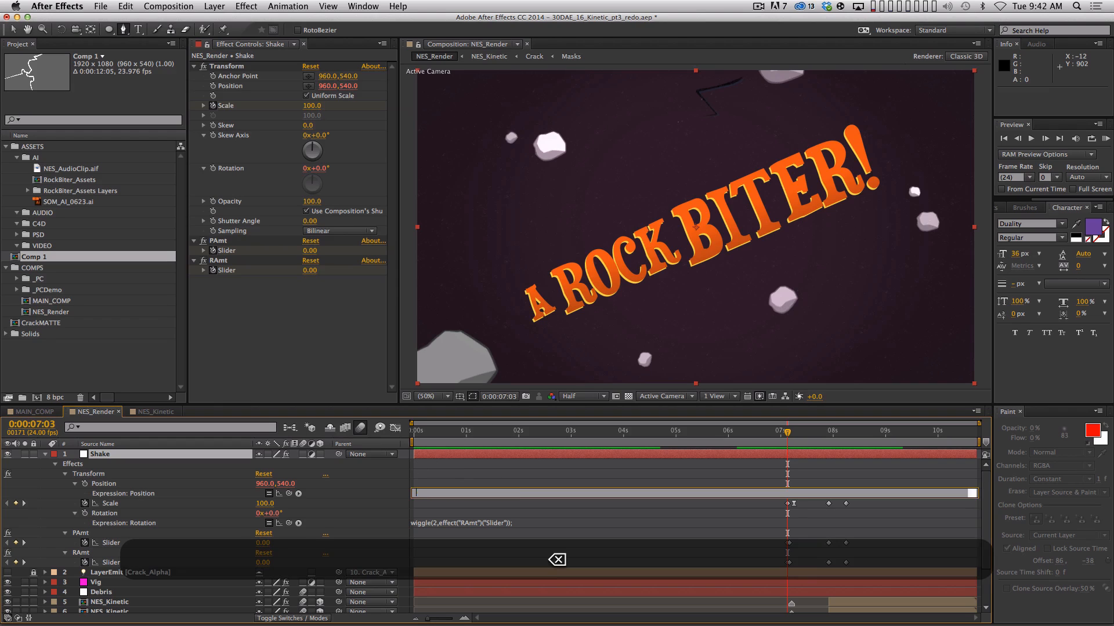
{"action": "key", "text": "KP_Enter"}
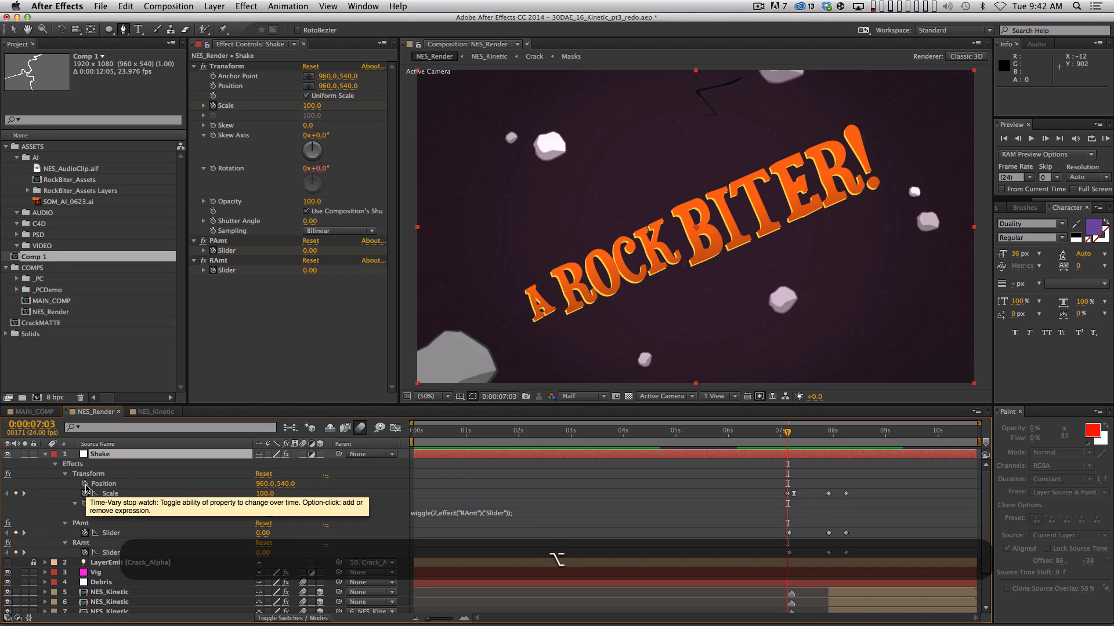
Add the expression wiggle(2,effect("PAmt")("Slider")); to the Transform effect's Position, linking its amount to the PAmt slider
{"action": "left_click", "coordinate": [86, 484], "text": "alt"}
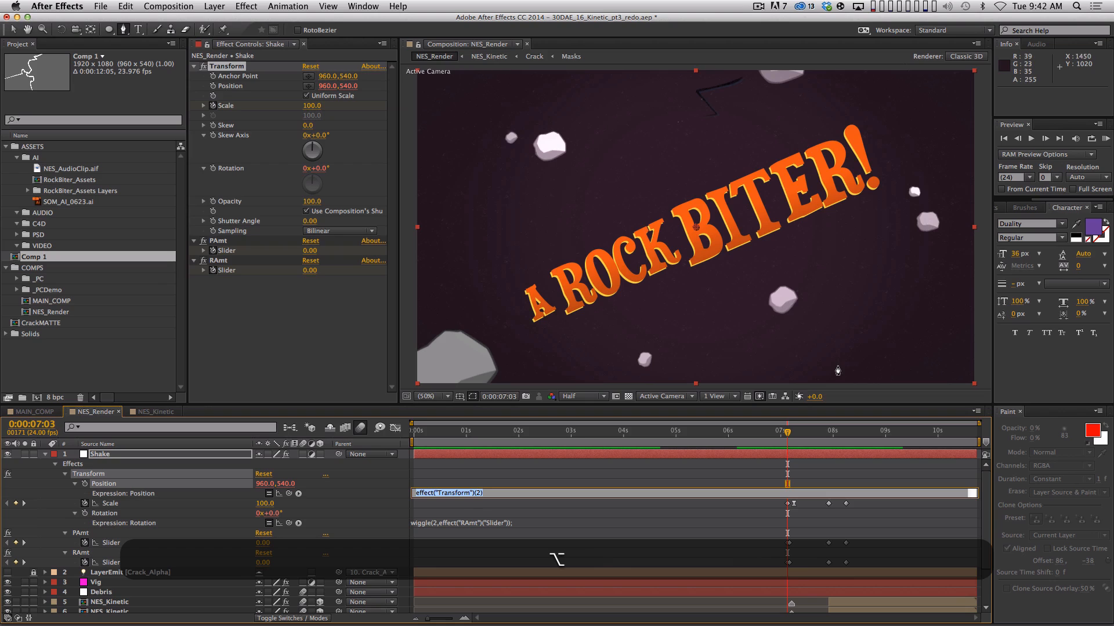
{"action": "type", "text": "wiggle("}
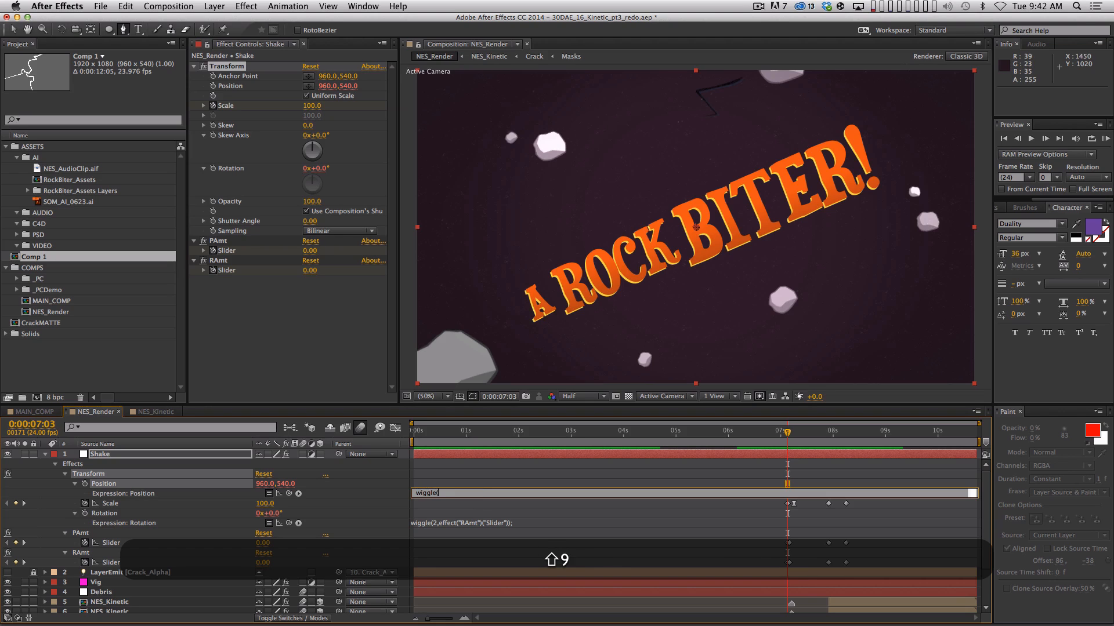
{"action": "type", "text": "2,"}
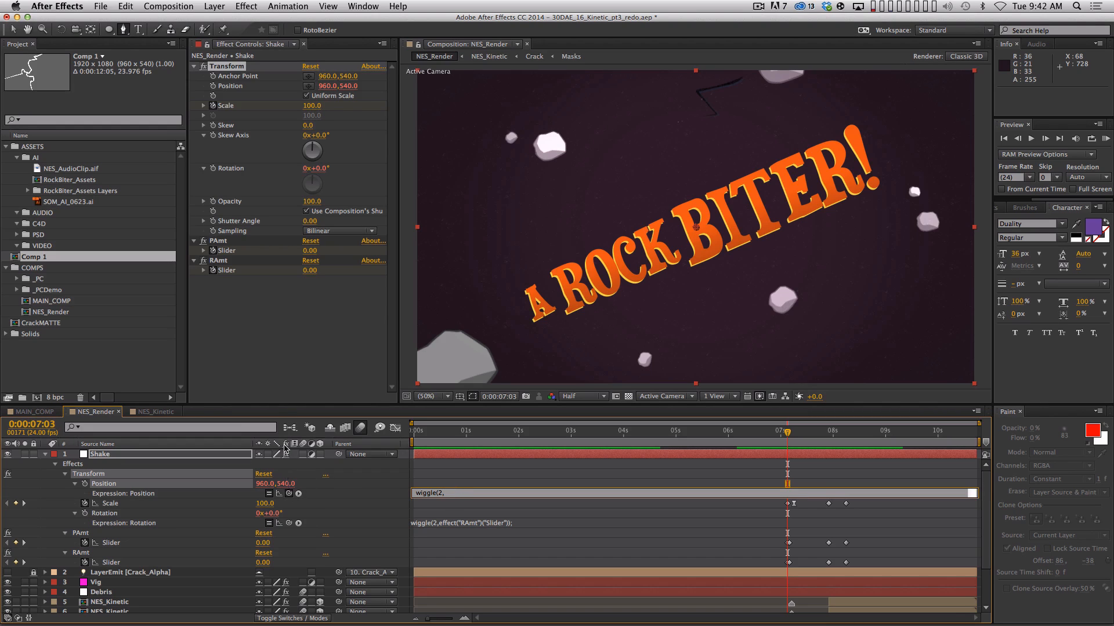
{"action": "left_click_drag", "start_coordinate": [285, 447], "coordinate": [231, 254]}
{"action": "type", "text": ")(\"Slider\"));"}
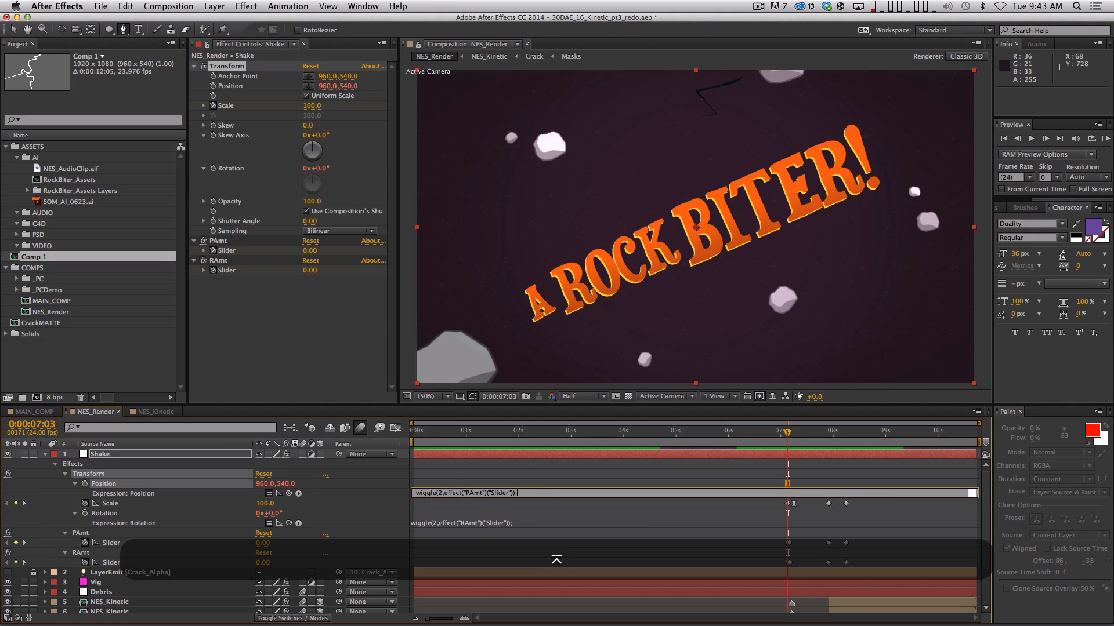
{"action": "key", "text": "KP_Enter"}
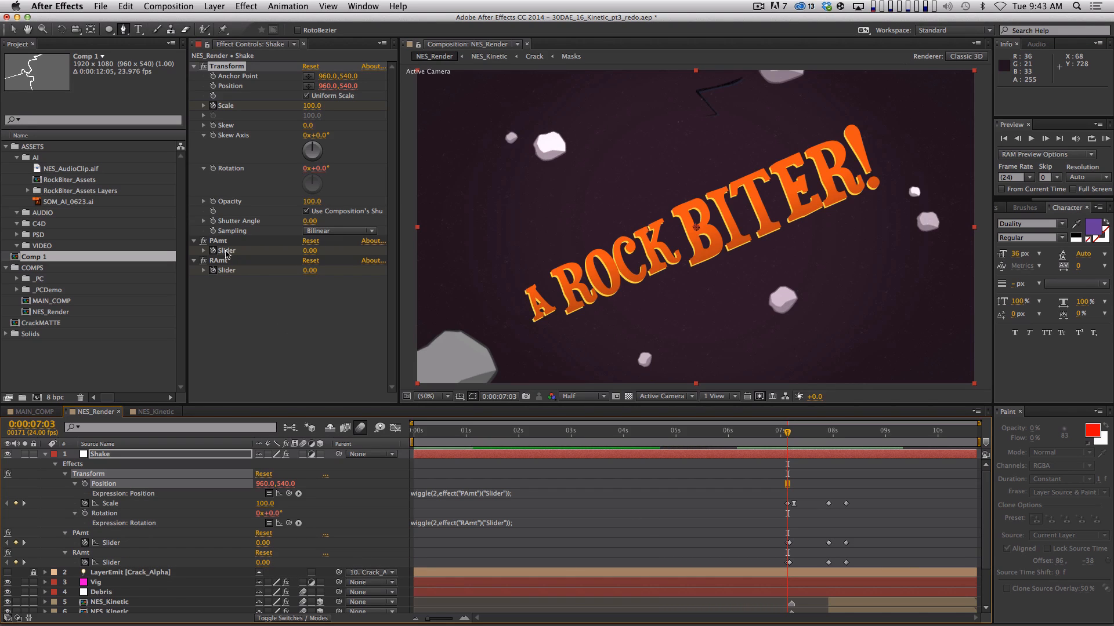
Go to 0:00:07:04, collapse the Transform properties, and examine the PAmt and RAmt slider keyframes up close
{"action": "left_click_drag", "start_coordinate": [777, 434], "coordinate": [763, 432]}
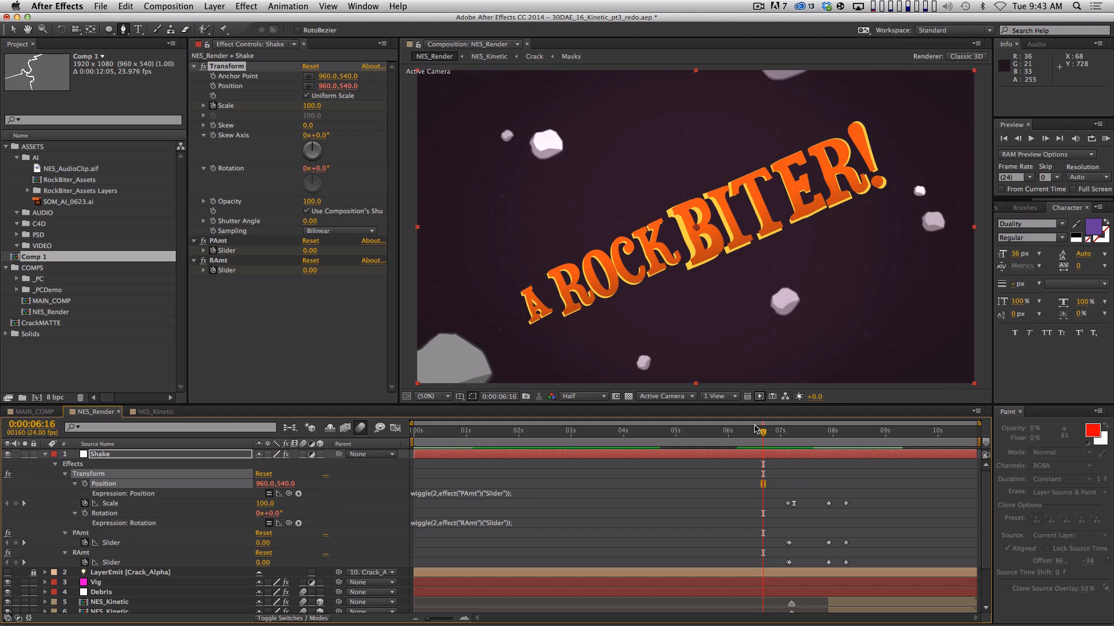
{"action": "left_click_drag", "start_coordinate": [755, 429], "coordinate": [790, 439]}
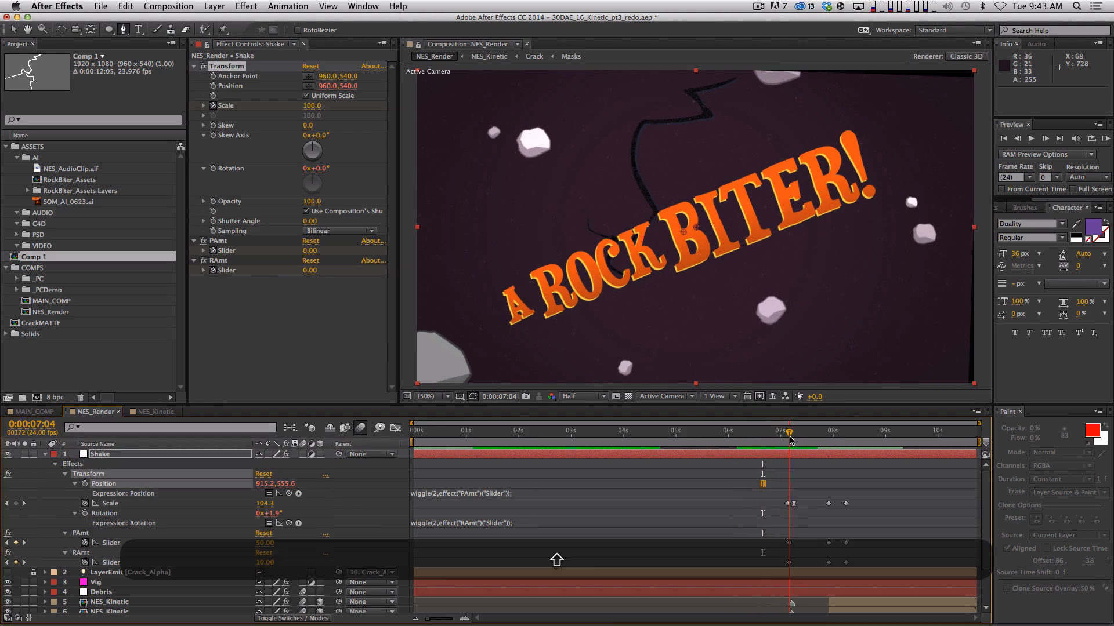
{"action": "left_click", "coordinate": [118, 544]}
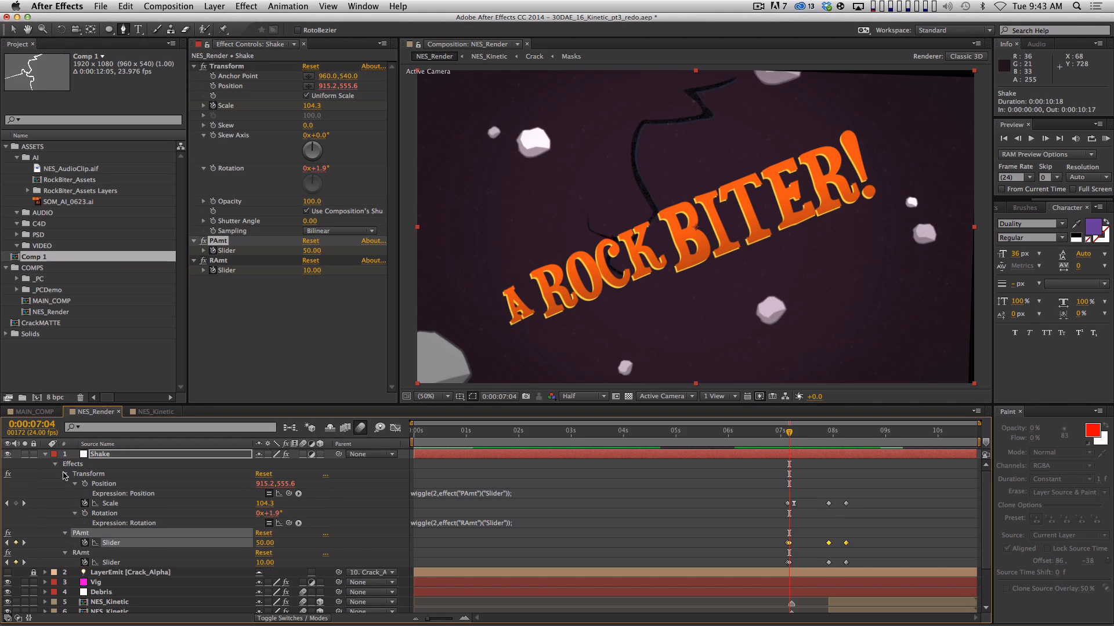
{"action": "left_click", "coordinate": [65, 475]}
{"action": "key", "text": "="}
{"action": "key", "text": "="}
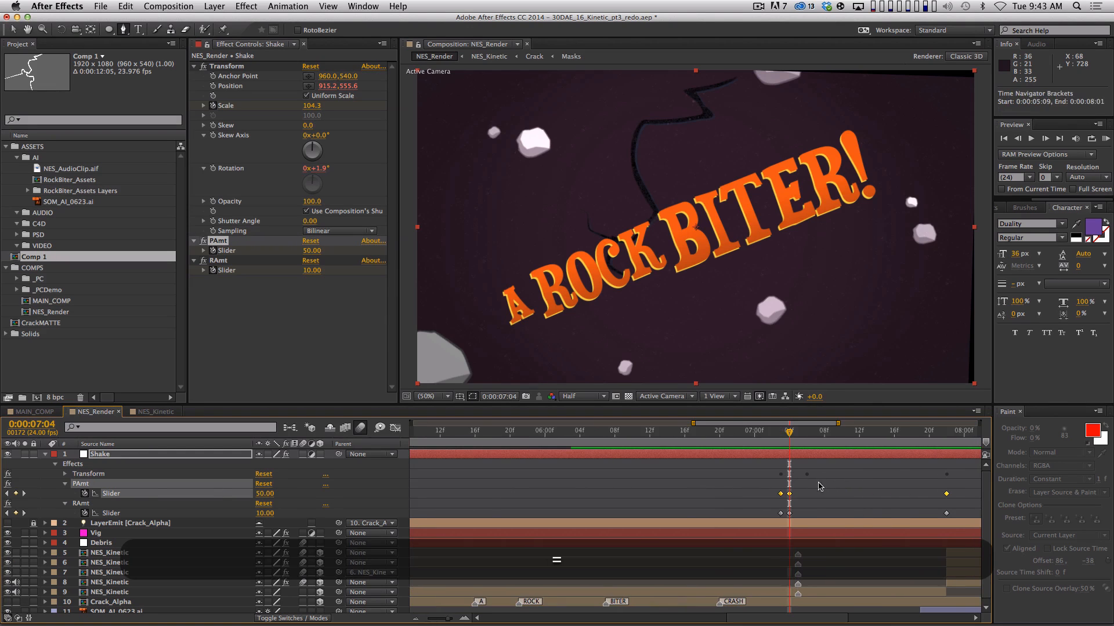
{"action": "left_click", "coordinate": [832, 490]}
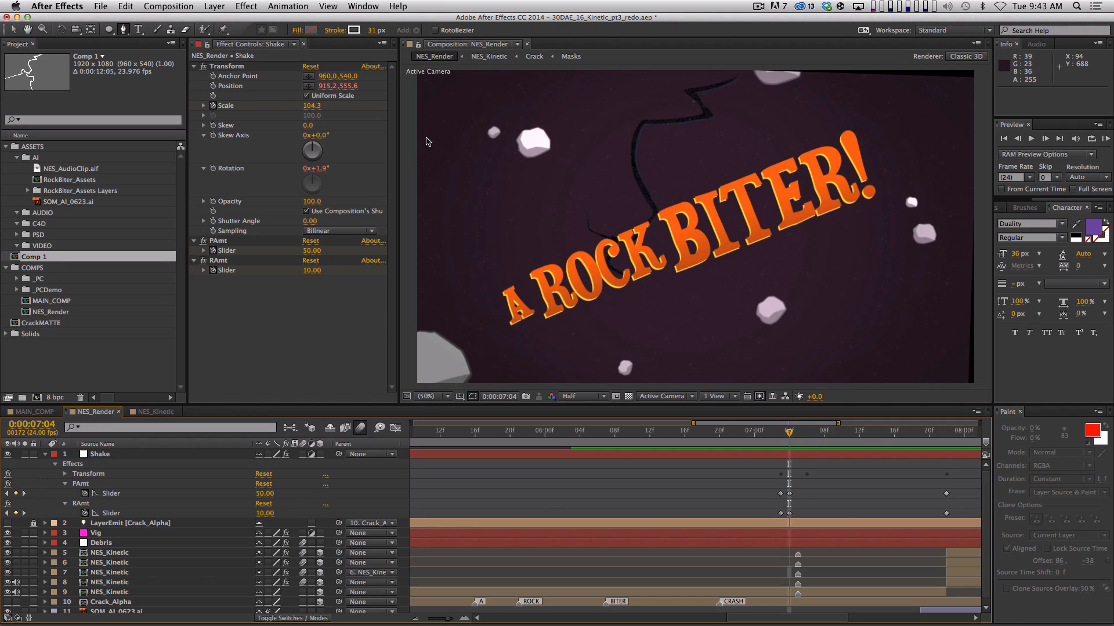
Scrub past the first slider keyframes to 0:00:07:11 and view the keyframes where the shake dies down
{"action": "left_click_drag", "start_coordinate": [788, 432], "coordinate": [851, 444]}
{"action": "key", "text": "space"}
{"action": "left_click_drag", "start_coordinate": [832, 480], "coordinate": [676, 492]}
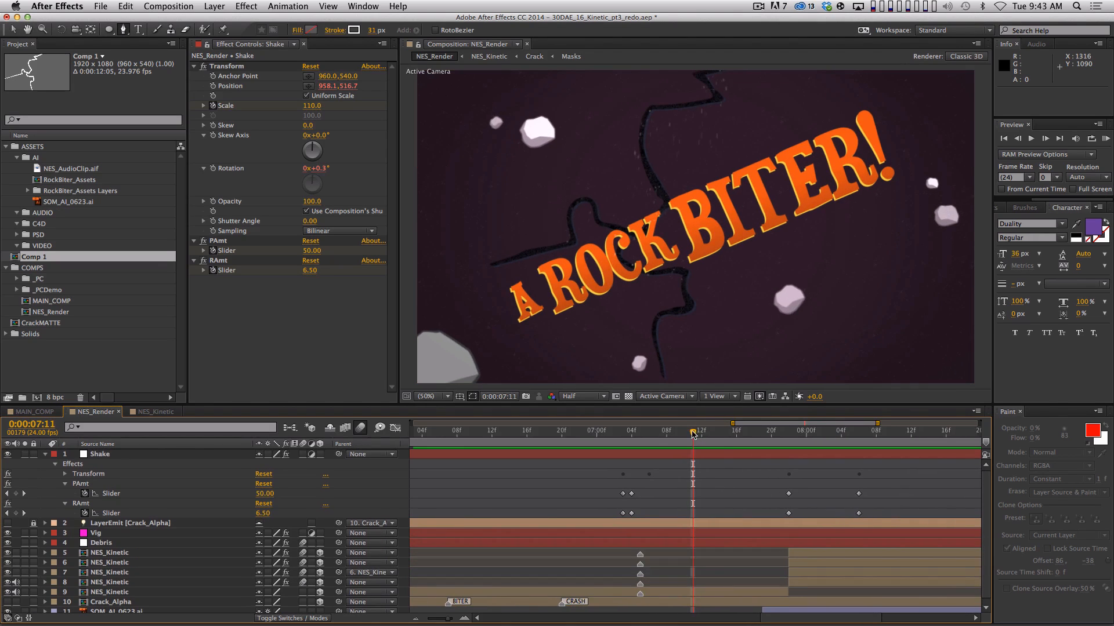
{"action": "left_click_drag", "start_coordinate": [695, 436], "coordinate": [672, 432]}
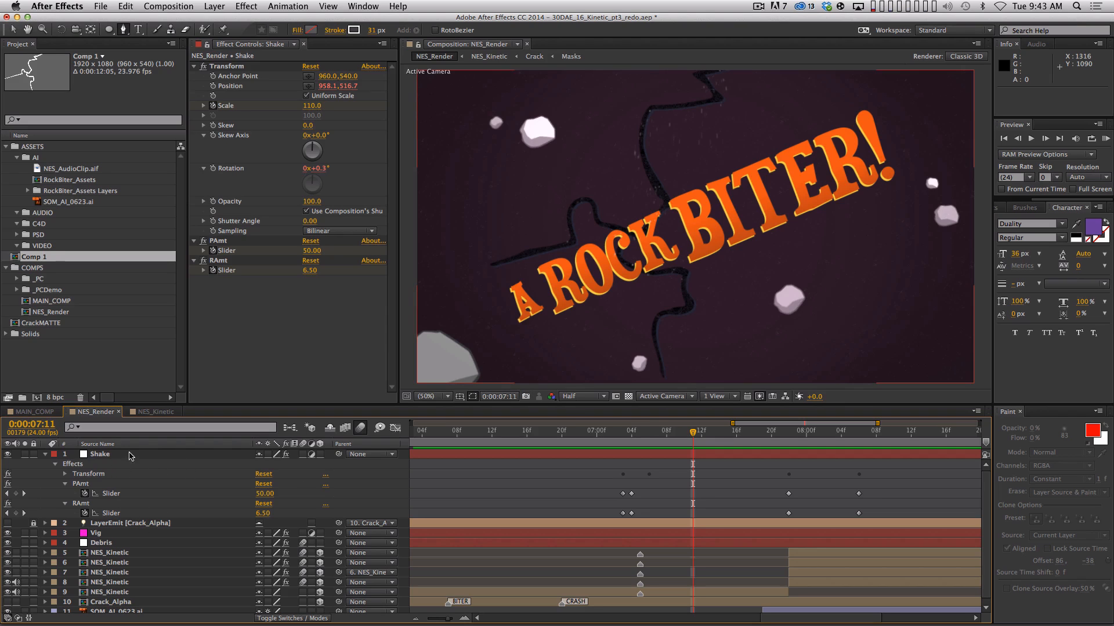
Reveal the Shake layer's expressions again and examine the Rotation expression driven by the RAmt slider
{"action": "left_click", "coordinate": [124, 456]}
{"action": "key", "text": "u"}
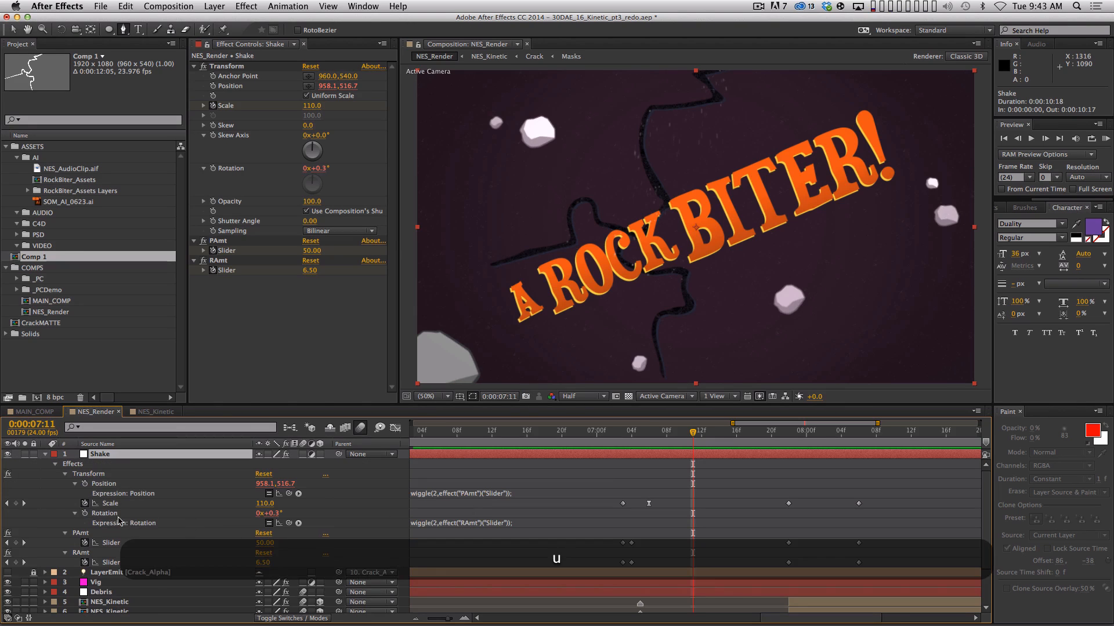
{"action": "left_click", "coordinate": [478, 522]}
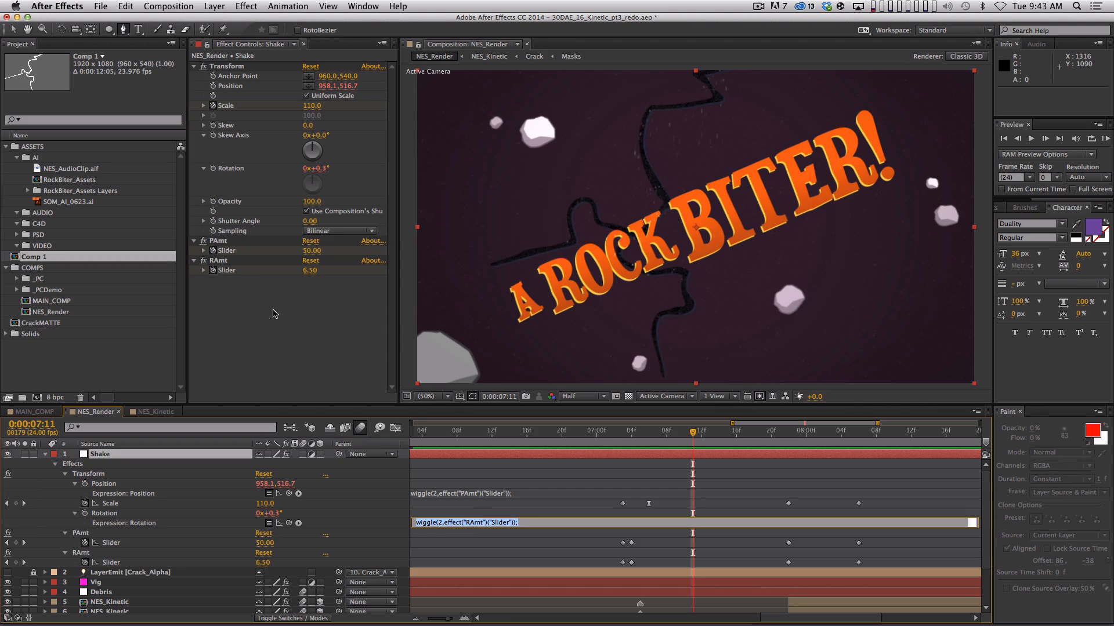
{"action": "left_click", "coordinate": [292, 307]}
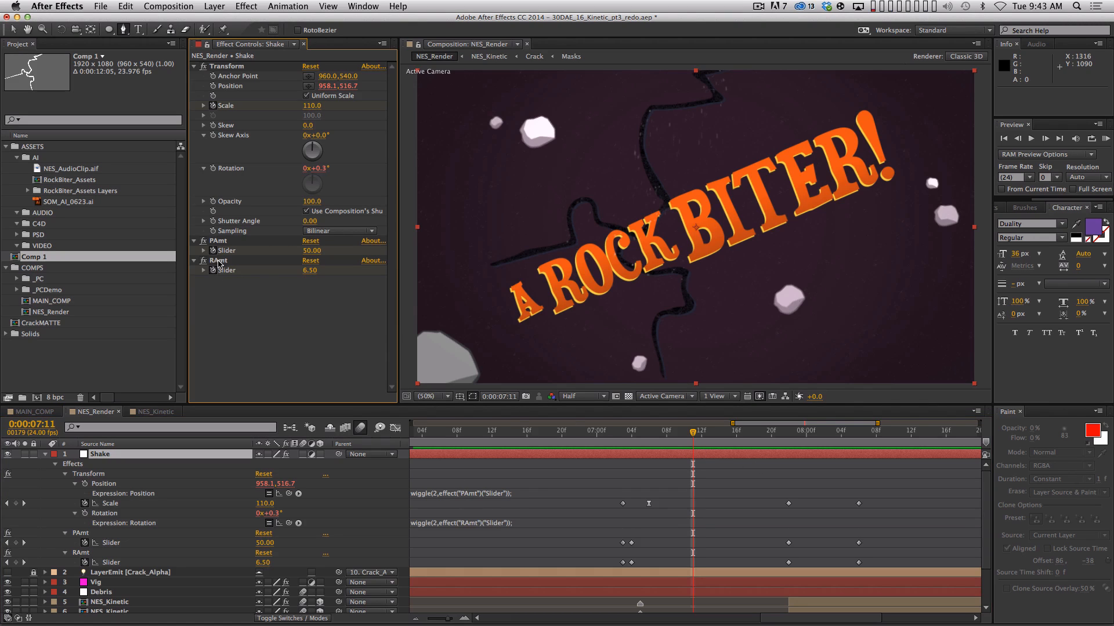
Scrub the NES_Render timeline through the shake and back to 0:00:06:18 to review the wiggle motion
{"action": "key", "text": "space"}
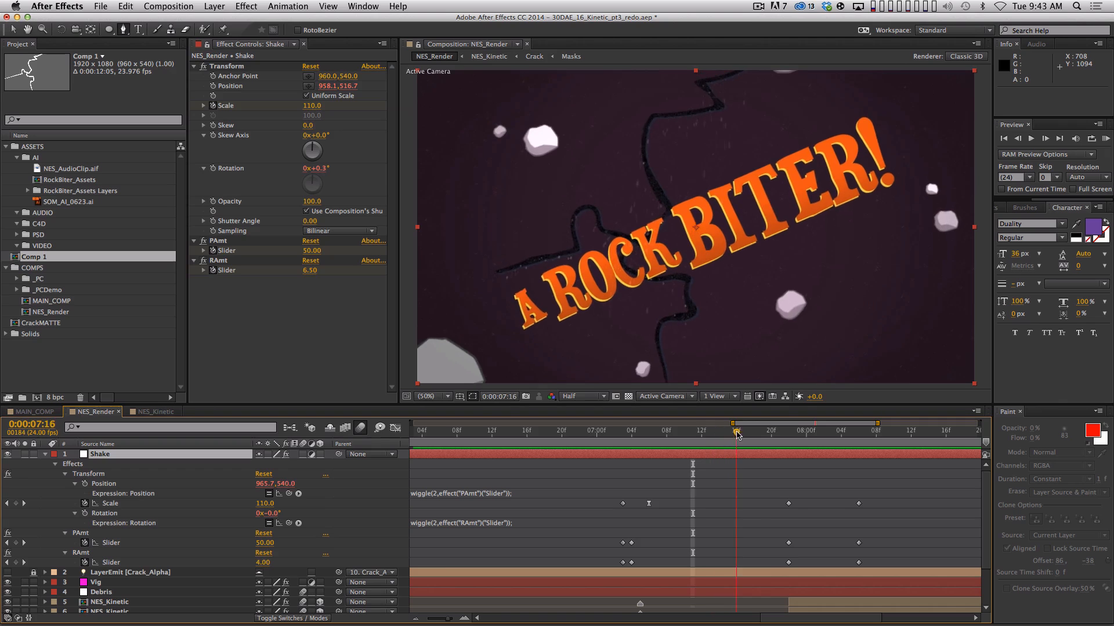
{"action": "left_click", "coordinate": [653, 435]}
{"action": "key", "text": "space"}
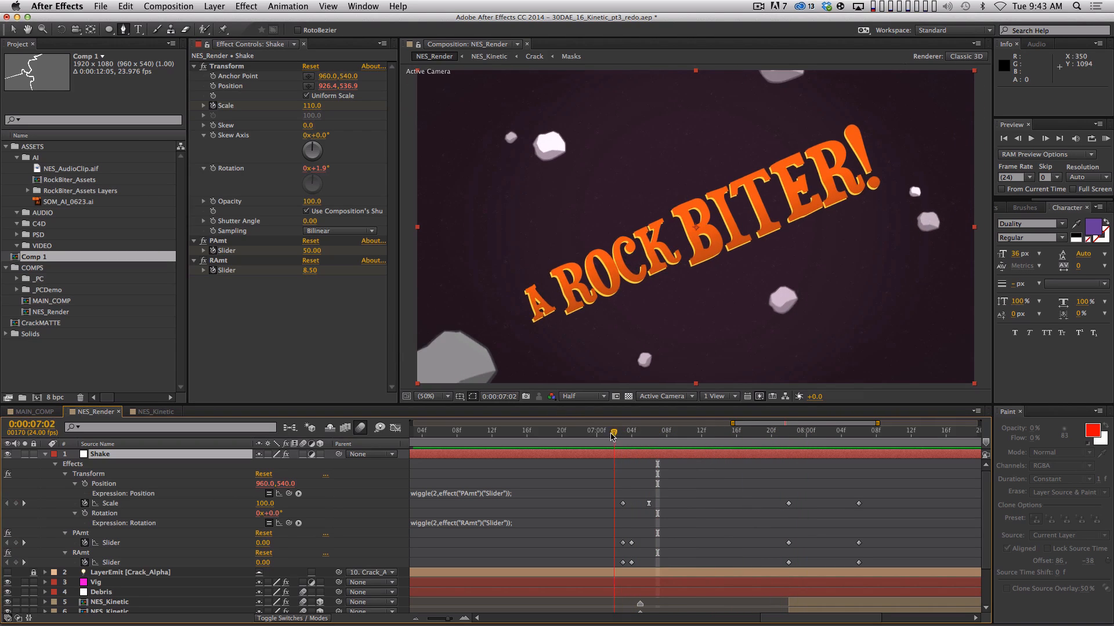
{"action": "left_click_drag", "start_coordinate": [743, 423], "coordinate": [431, 459]}
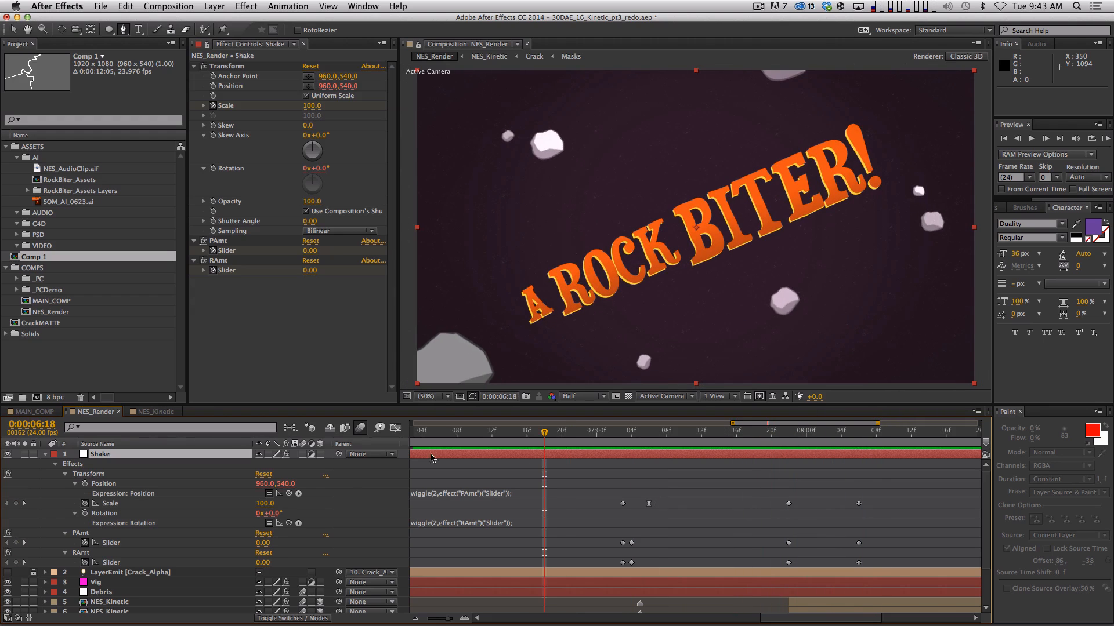
Collapse the Shake layer and scrub from 0:00:07:23 back to 0:00:07:12 to review the crack splitting apart
{"action": "left_click", "coordinate": [46, 454]}
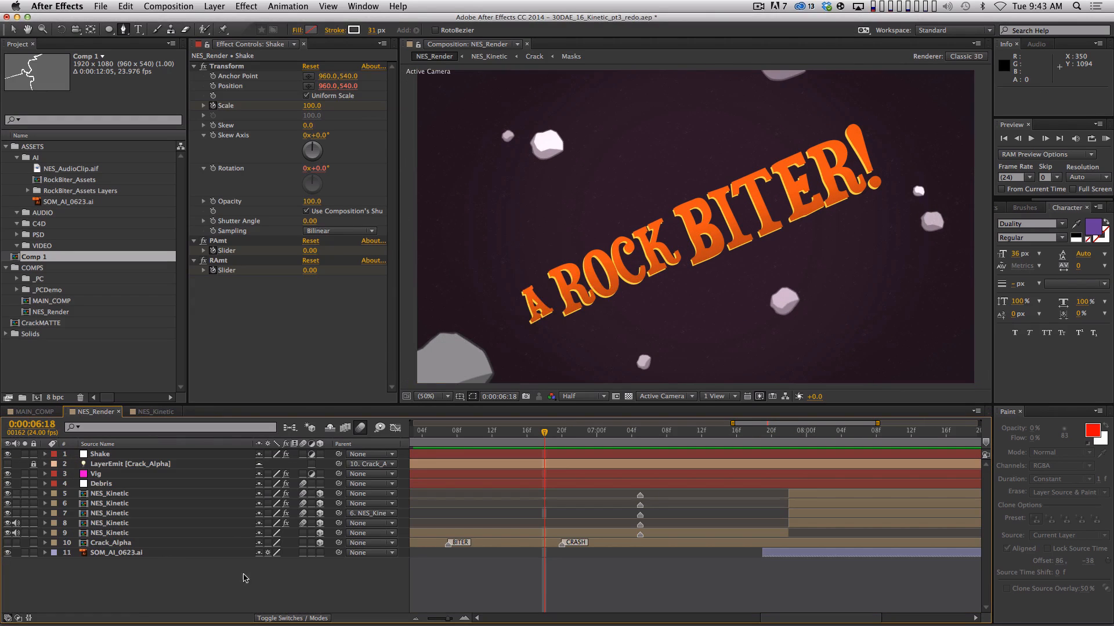
{"action": "left_click", "coordinate": [799, 432]}
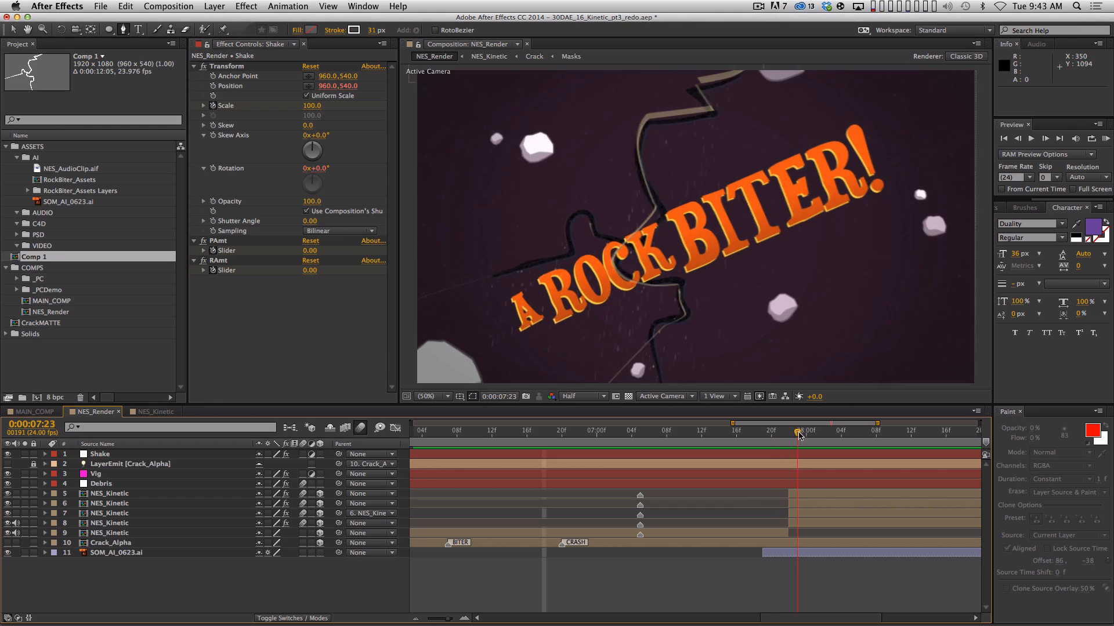
{"action": "left_click_drag", "start_coordinate": [800, 433], "coordinate": [701, 447]}
Open the NES_Kinetic precomp from layer 9 to inspect it, then close it and return to NES_Render
{"action": "left_click", "coordinate": [139, 533]}
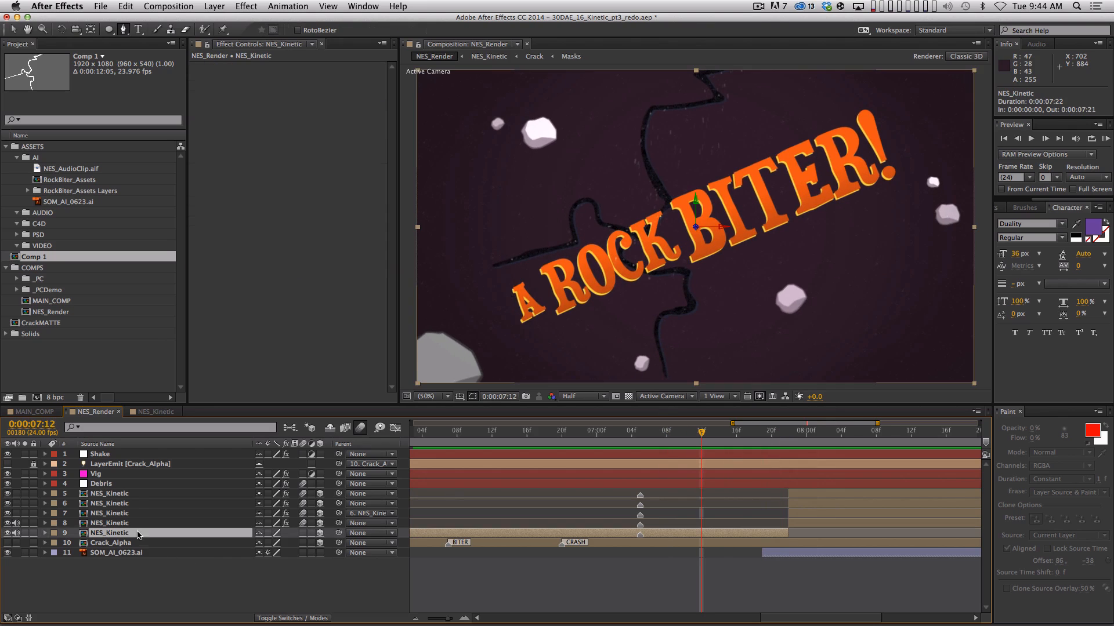
{"action": "double_click", "coordinate": [164, 534]}
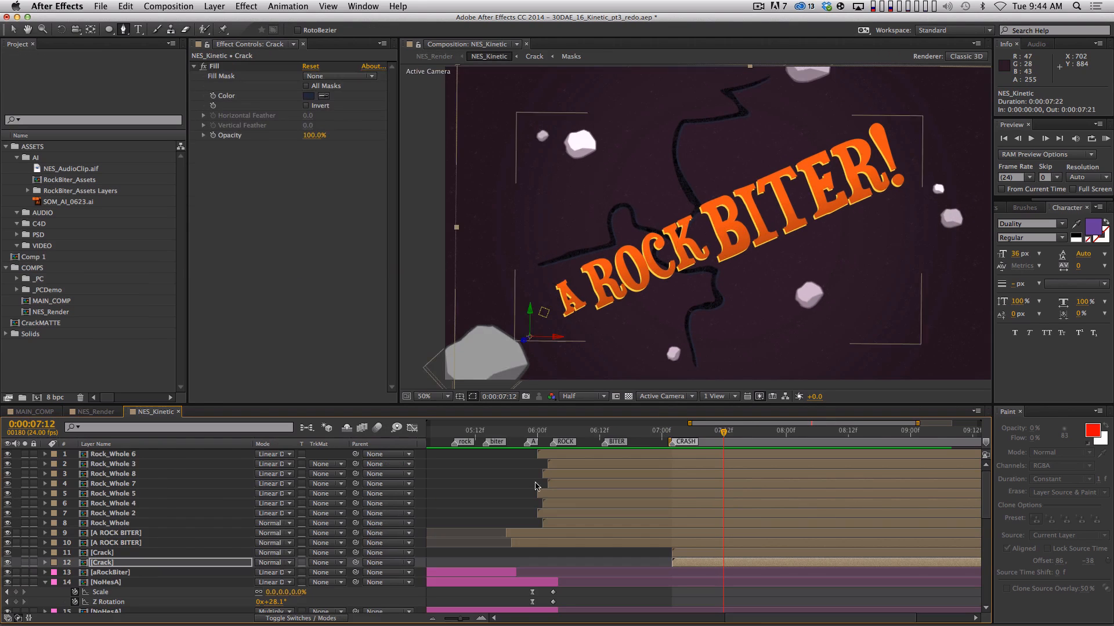
{"action": "key", "text": "super+w"}
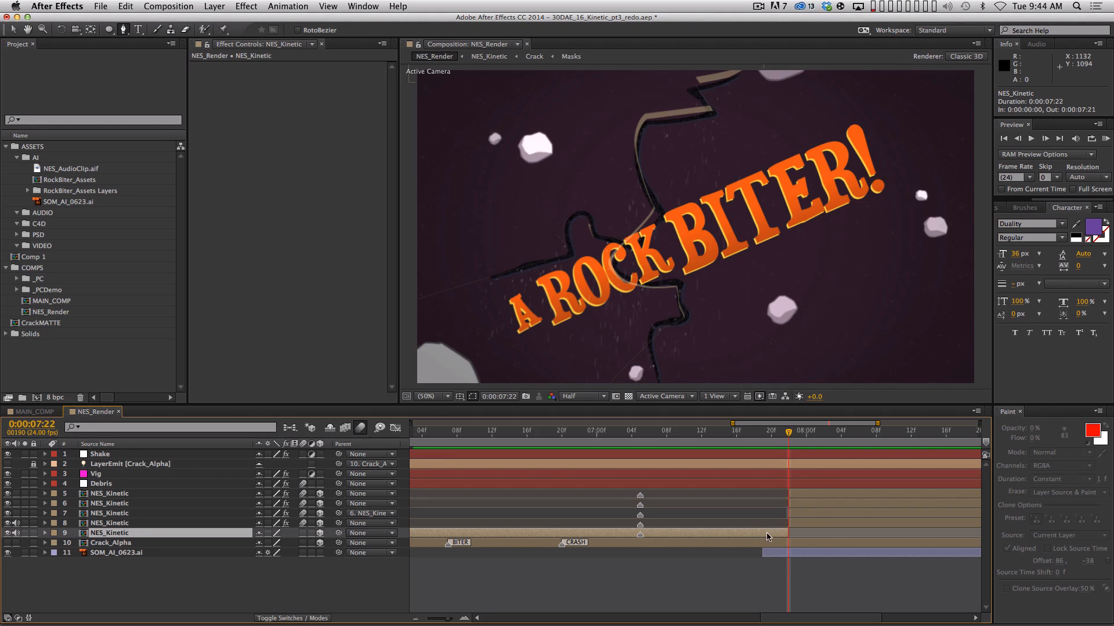
Solo the NES_Kinetic layers 8, 7, 6 and 5 one at a time to examine each broken piece of the frame
{"action": "left_click", "coordinate": [801, 524]}
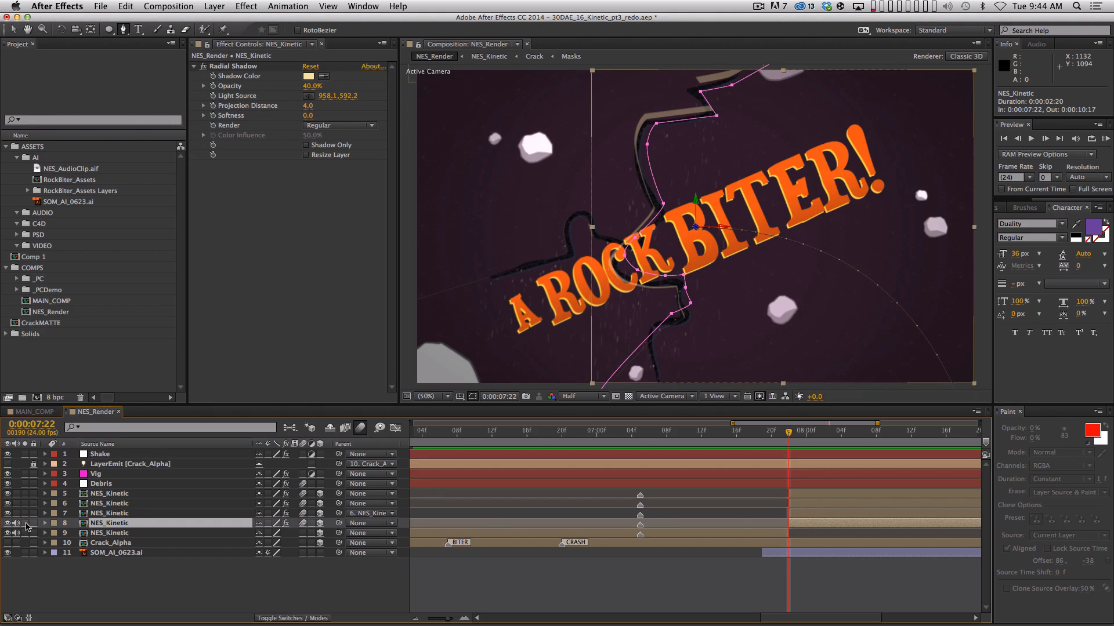
{"action": "left_click", "coordinate": [25, 524]}
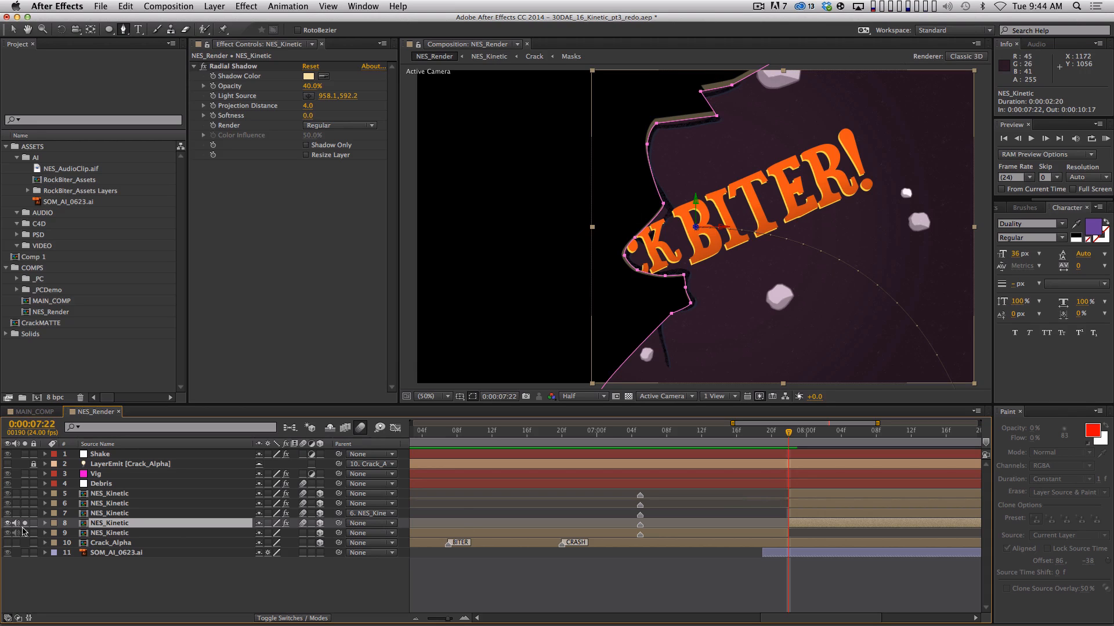
{"action": "left_click", "coordinate": [25, 523]}
{"action": "left_click", "coordinate": [25, 514]}
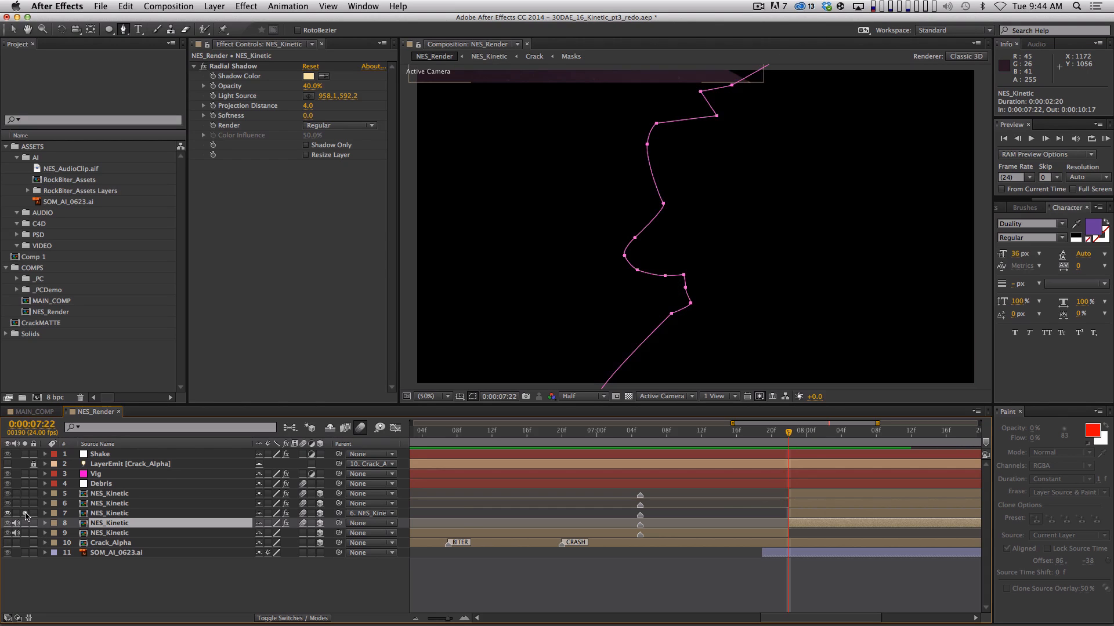
{"action": "left_click", "coordinate": [108, 514]}
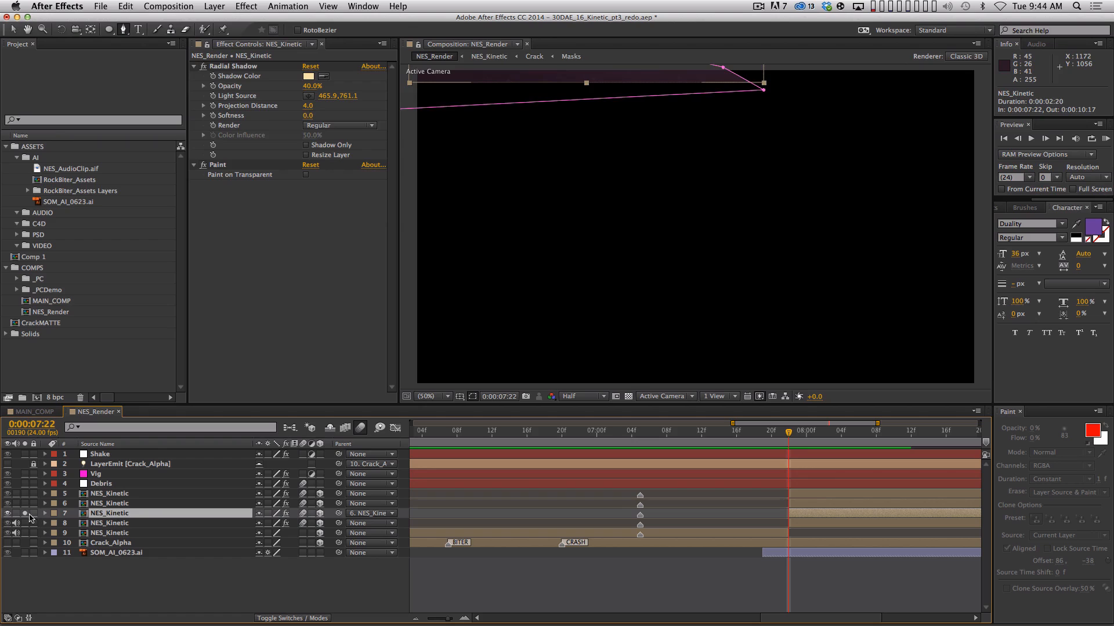
{"action": "left_click", "coordinate": [25, 513]}
{"action": "left_click", "coordinate": [25, 504]}
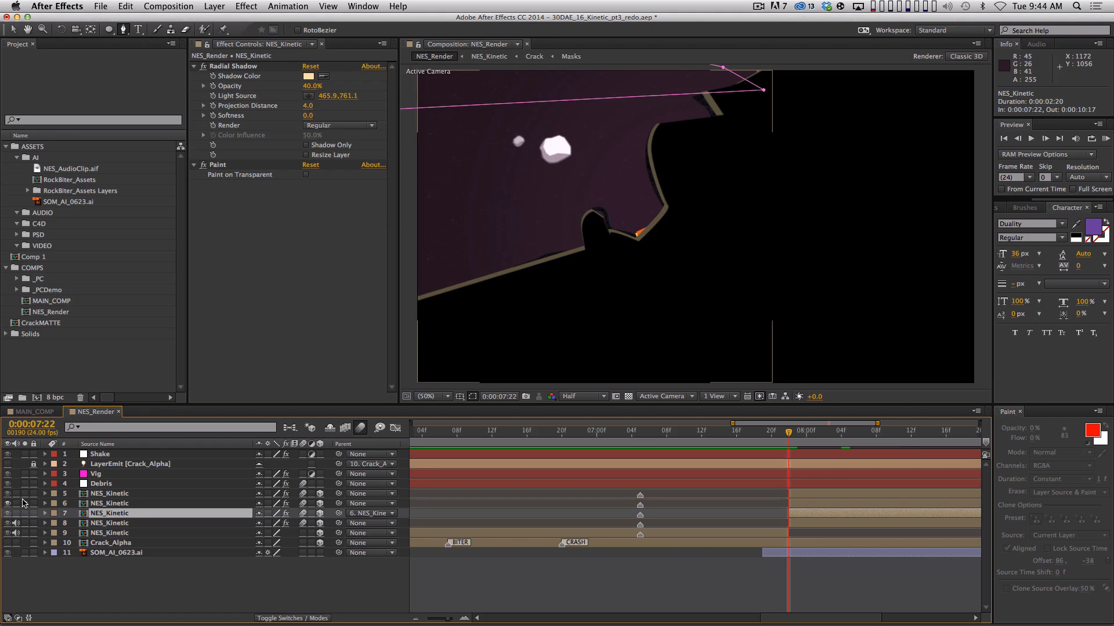
{"action": "left_click", "coordinate": [24, 504]}
{"action": "left_click", "coordinate": [25, 493]}
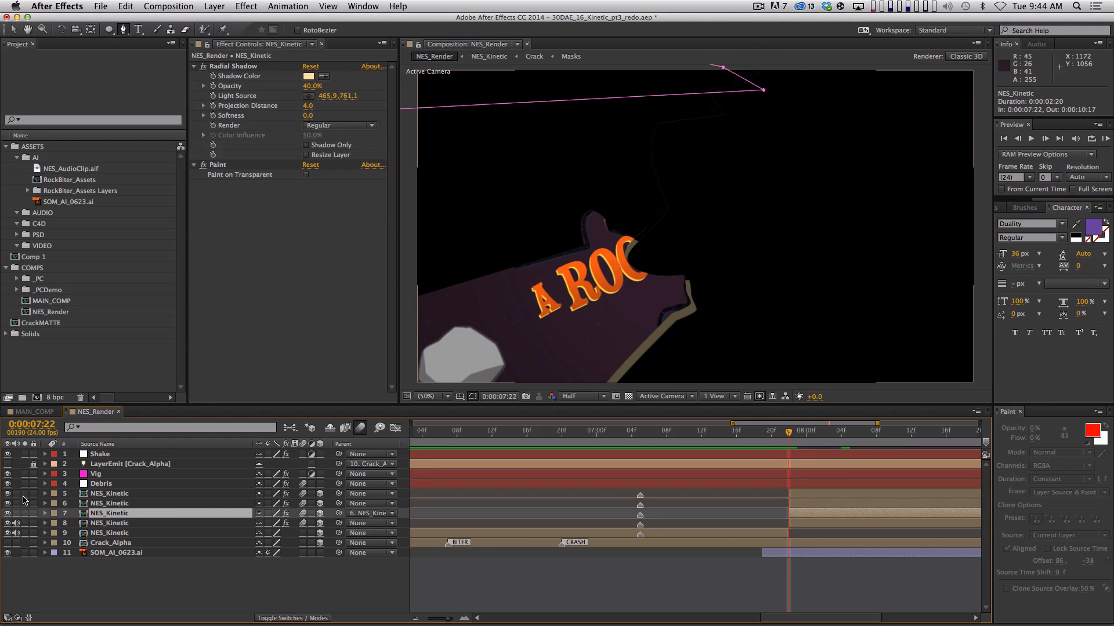
{"action": "left_click", "coordinate": [25, 493]}
Solo NES_Kinetic layers 5, 6 and 8 together and preview the pieces splitting apart from 0:00:07:22 to 0:00:08:07
{"action": "left_click_drag", "start_coordinate": [25, 494], "coordinate": [25, 504]}
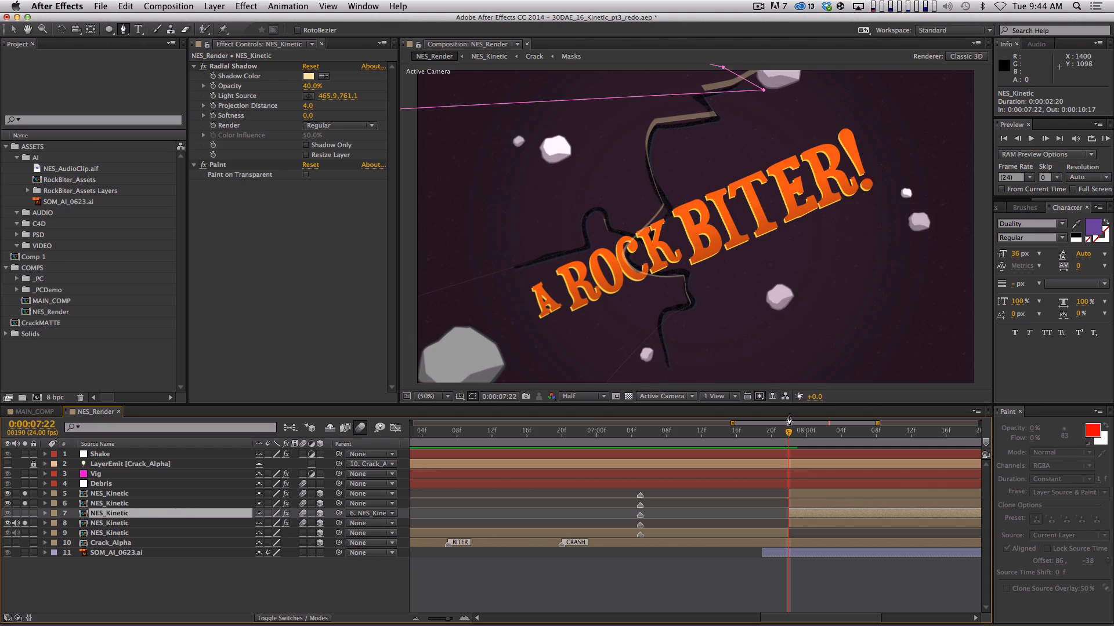
{"action": "key", "text": "space"}
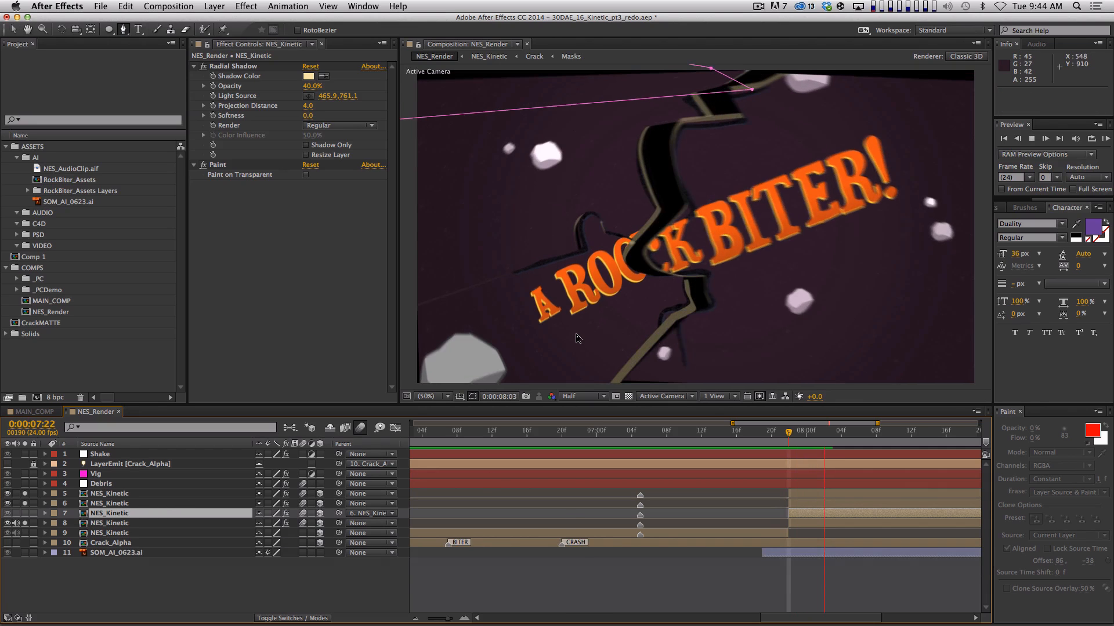
{"action": "key", "text": "space"}
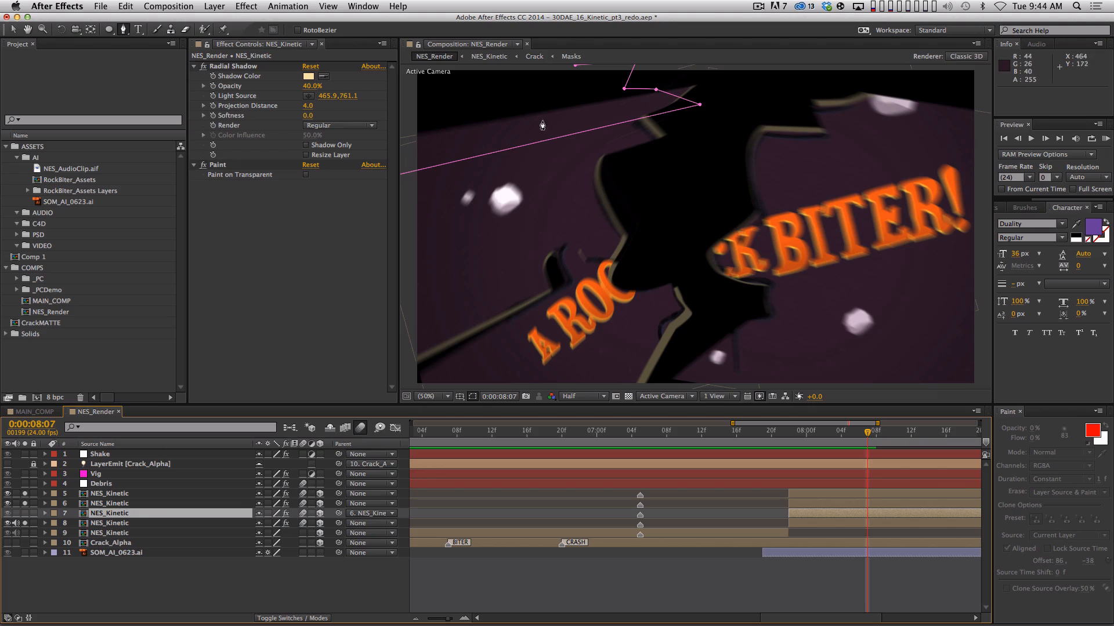
{"action": "key", "text": "v"}
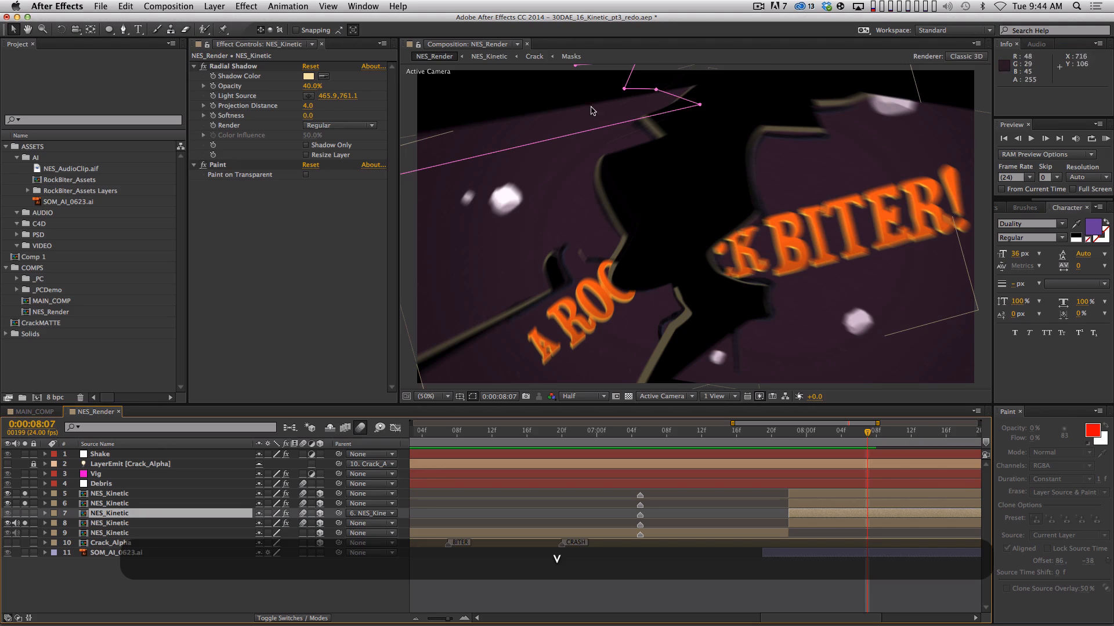
Add NES_Kinetic layer 7 to the soloed pieces and preview the rest of the breakup from 0:00:08:07
{"action": "left_click", "coordinate": [24, 514]}
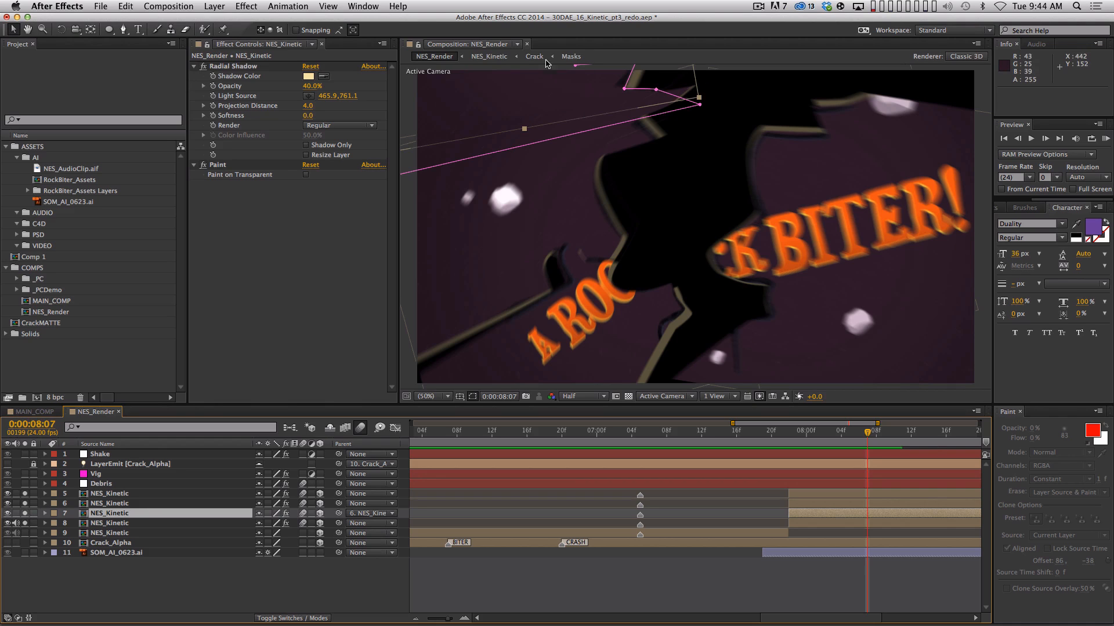
{"action": "key", "text": "space"}
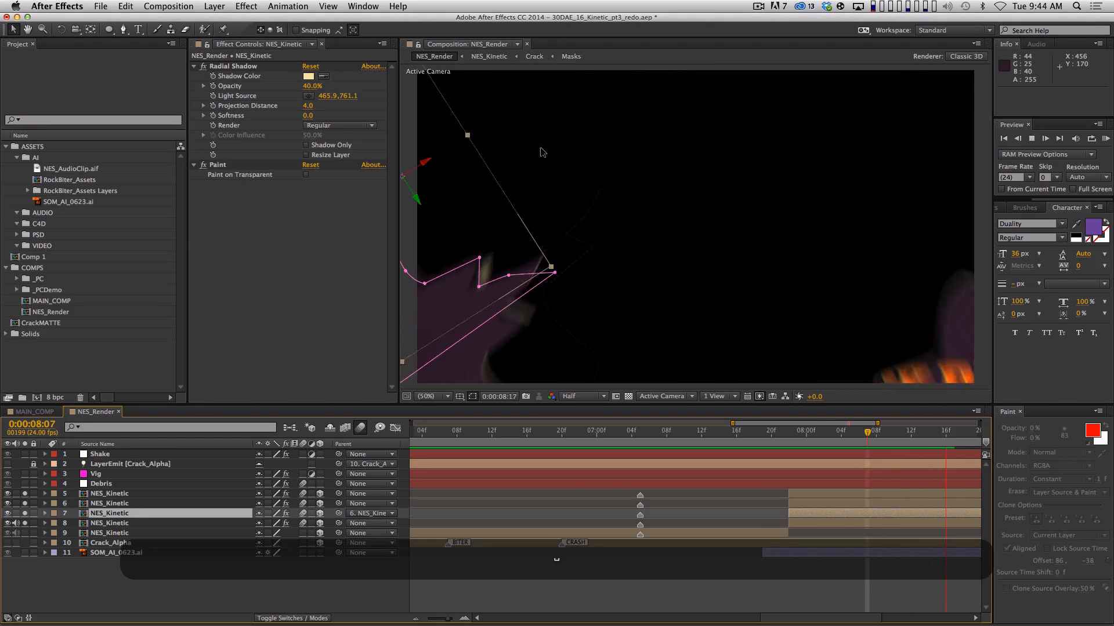
{"action": "key", "text": "space"}
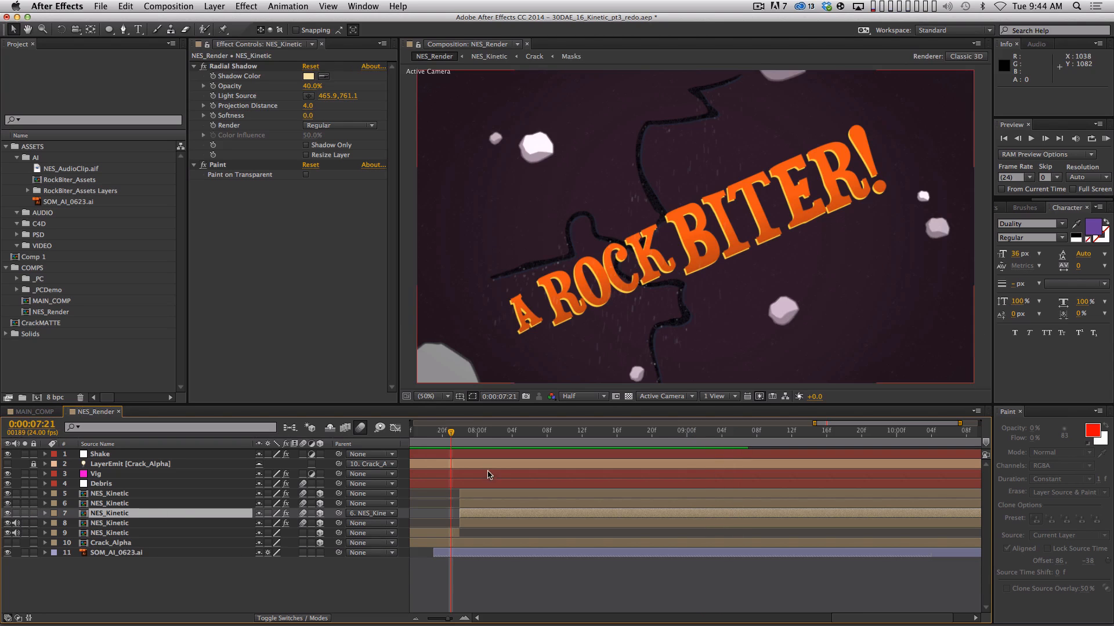
Preview the full composite with nothing soloed from 0:00:07:21, and again from 0:00:07:12, to review the split
{"action": "key", "text": "space"}
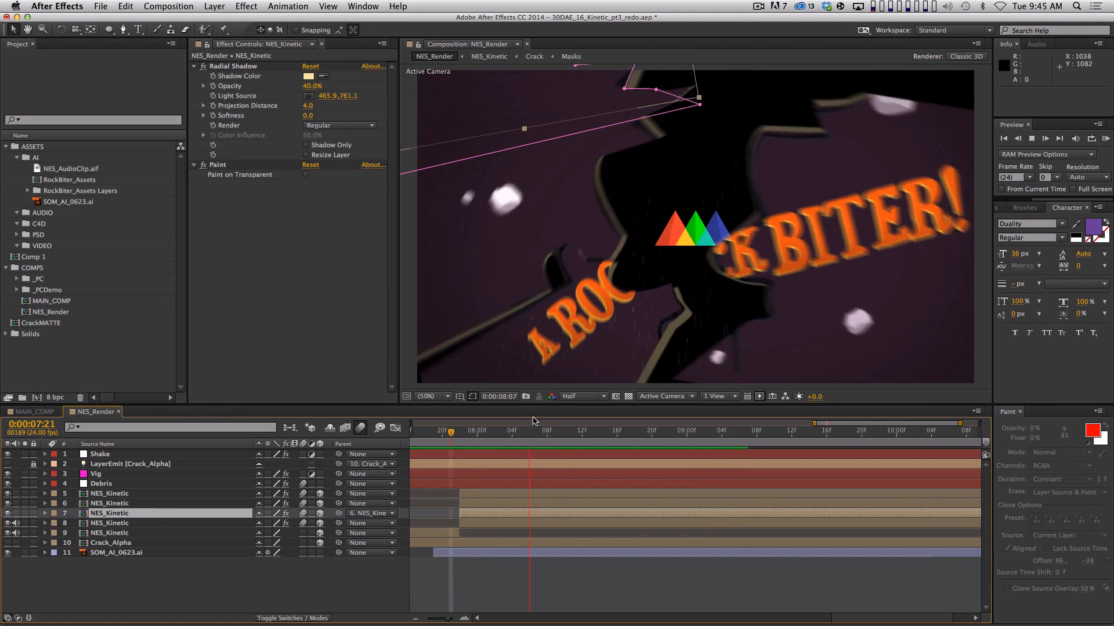
{"action": "key", "text": "space"}
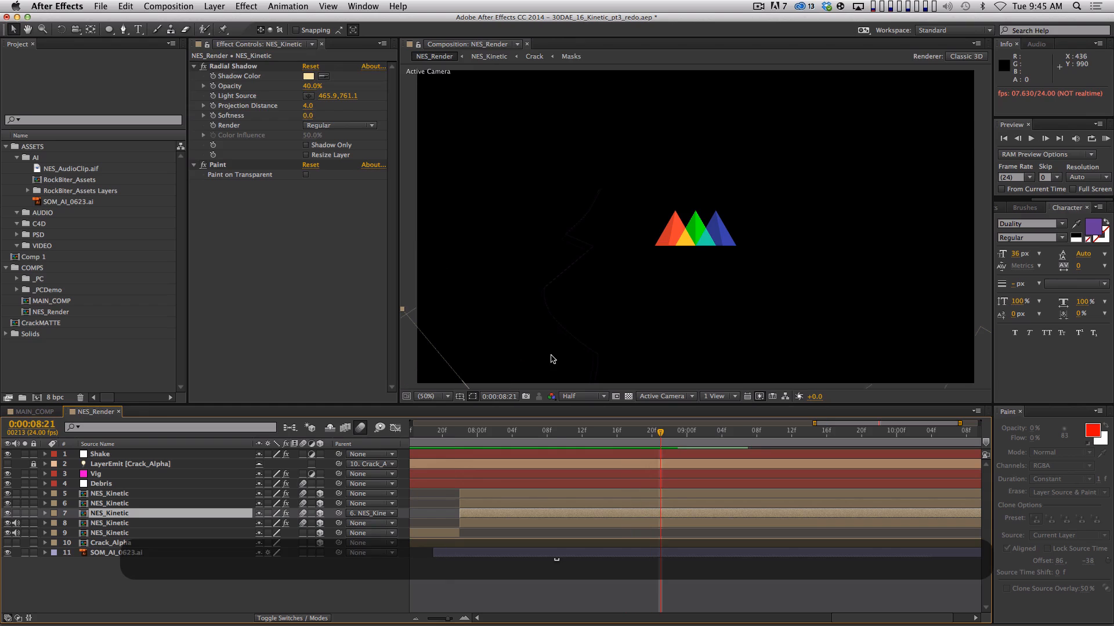
{"action": "left_click_drag", "start_coordinate": [571, 532], "coordinate": [742, 514]}
{"action": "key", "text": "minus"}
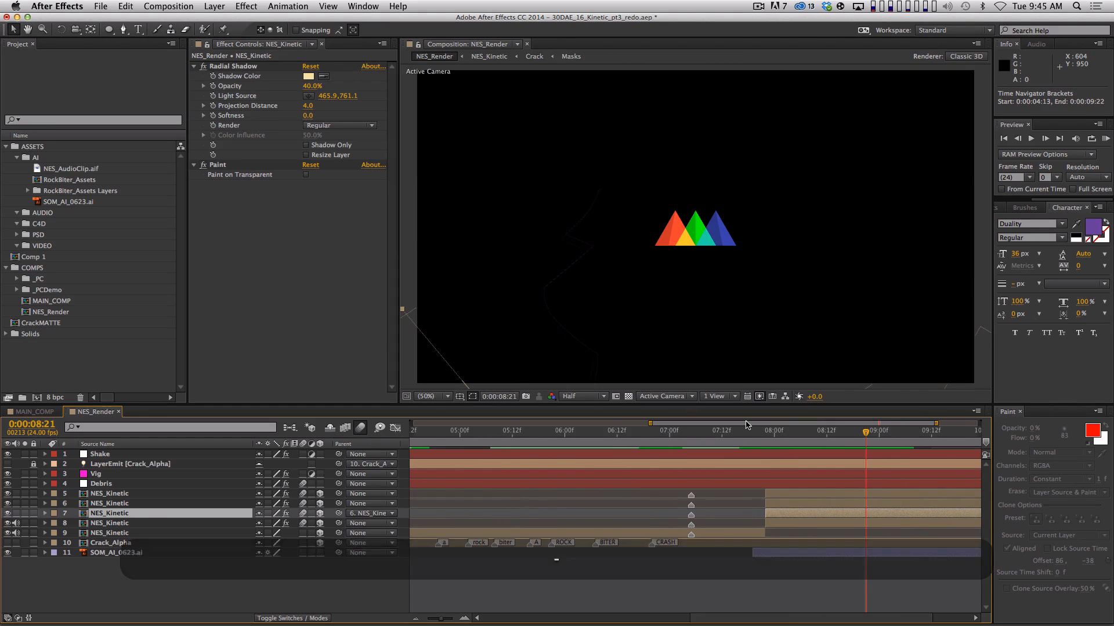
{"action": "left_click", "coordinate": [750, 434]}
{"action": "key", "text": "space"}
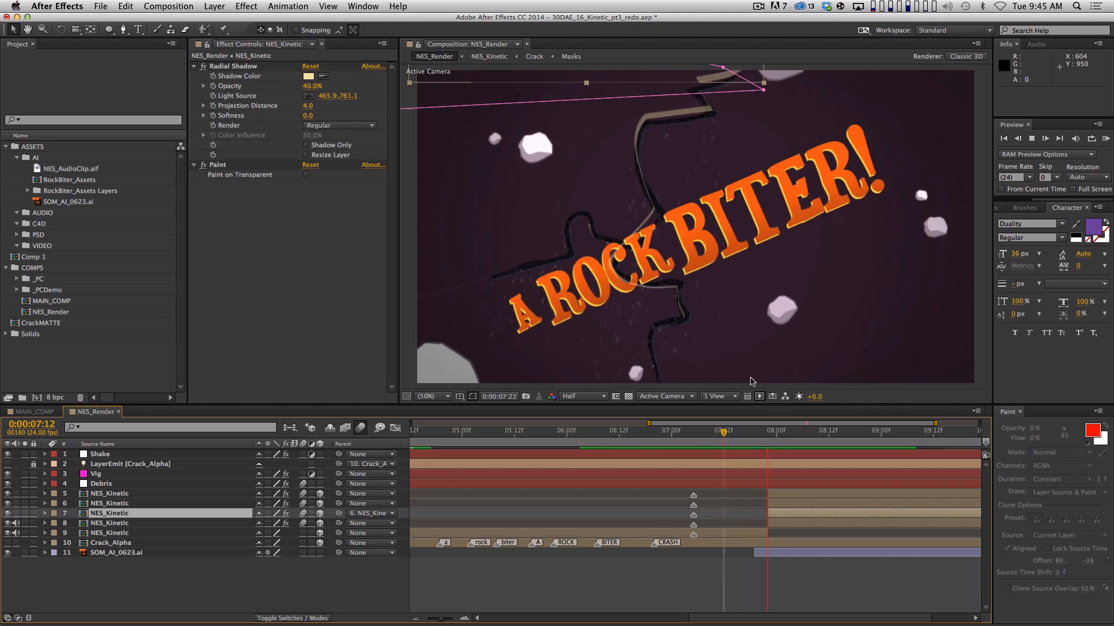
{"action": "key", "text": "space"}
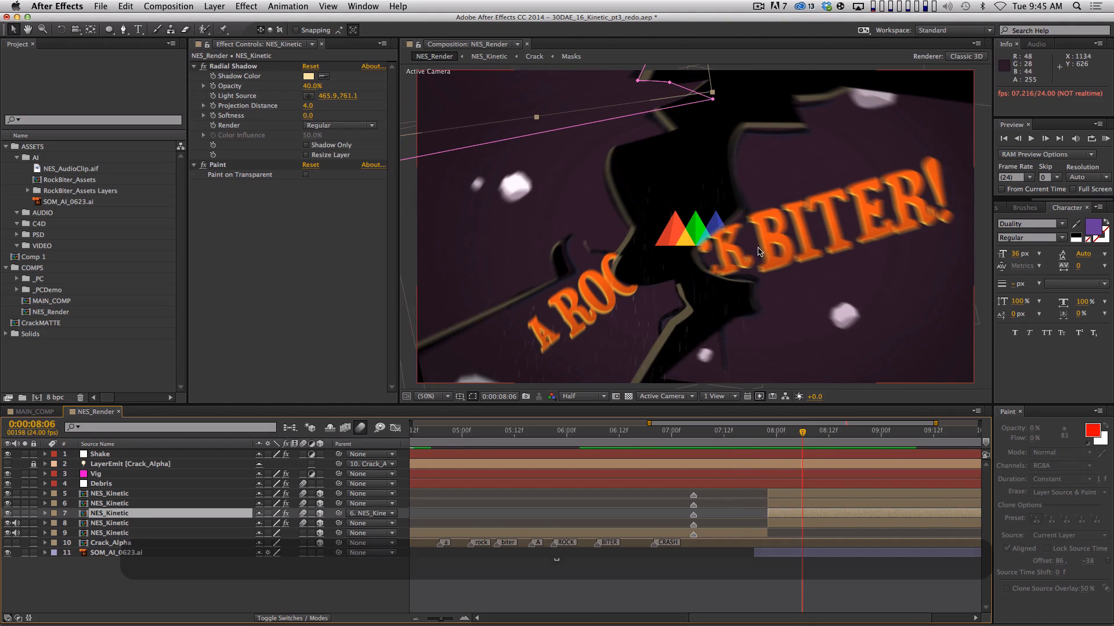
Check the keyframed properties of NES_Kinetic layer 7, and reveal those of layer 6 with its Y Position selected
{"action": "key", "text": "u"}
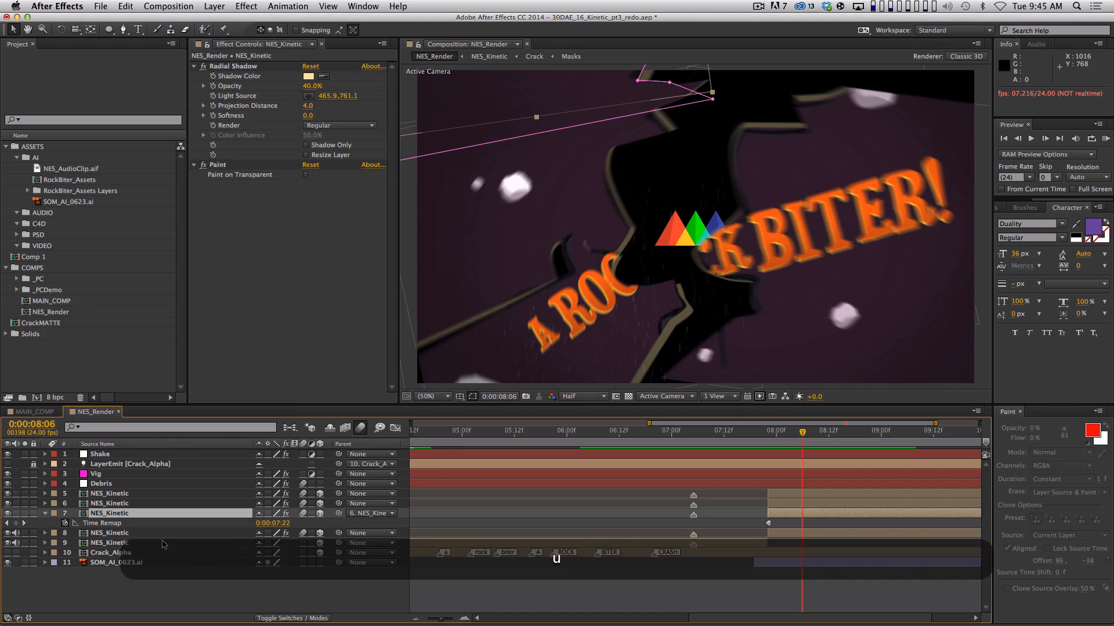
{"action": "key", "text": "u"}
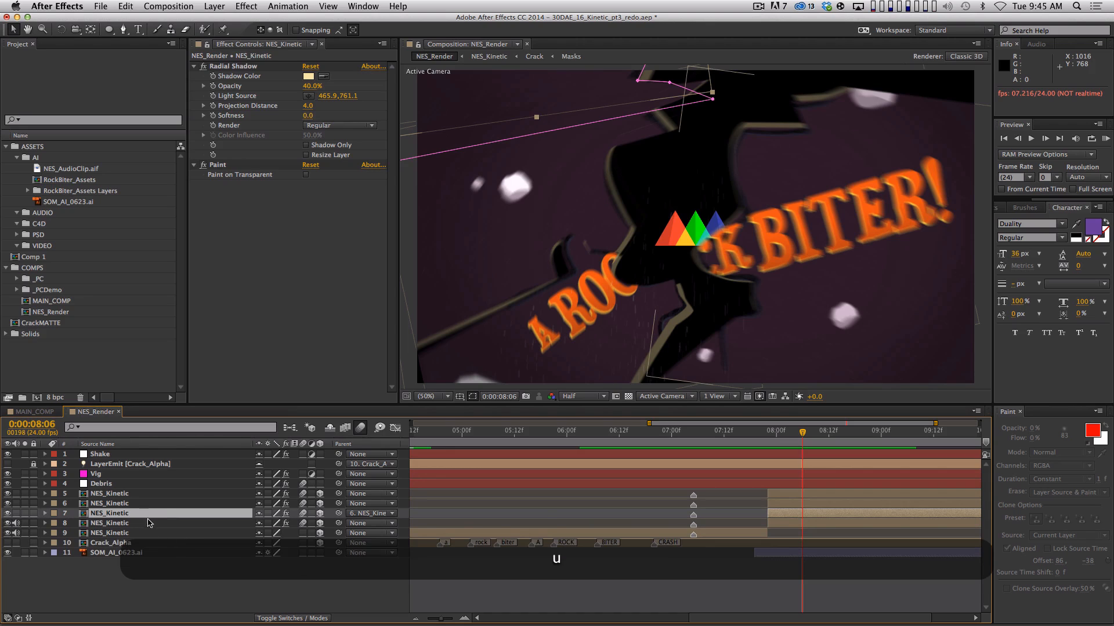
{"action": "left_click", "coordinate": [144, 504]}
{"action": "key", "text": "u"}
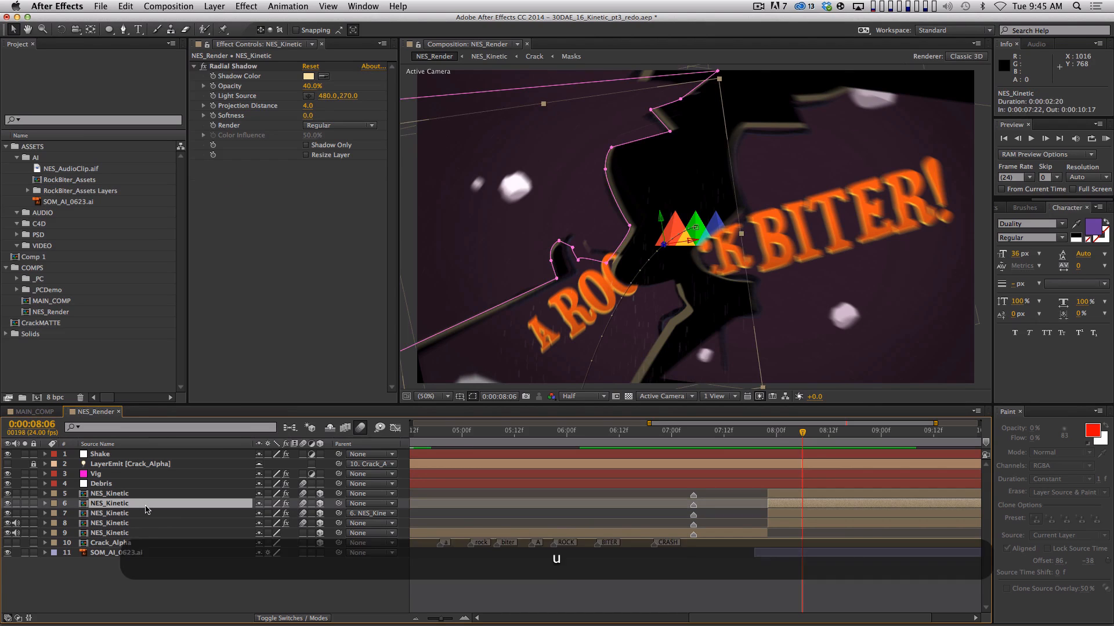
{"action": "left_click", "coordinate": [145, 523]}
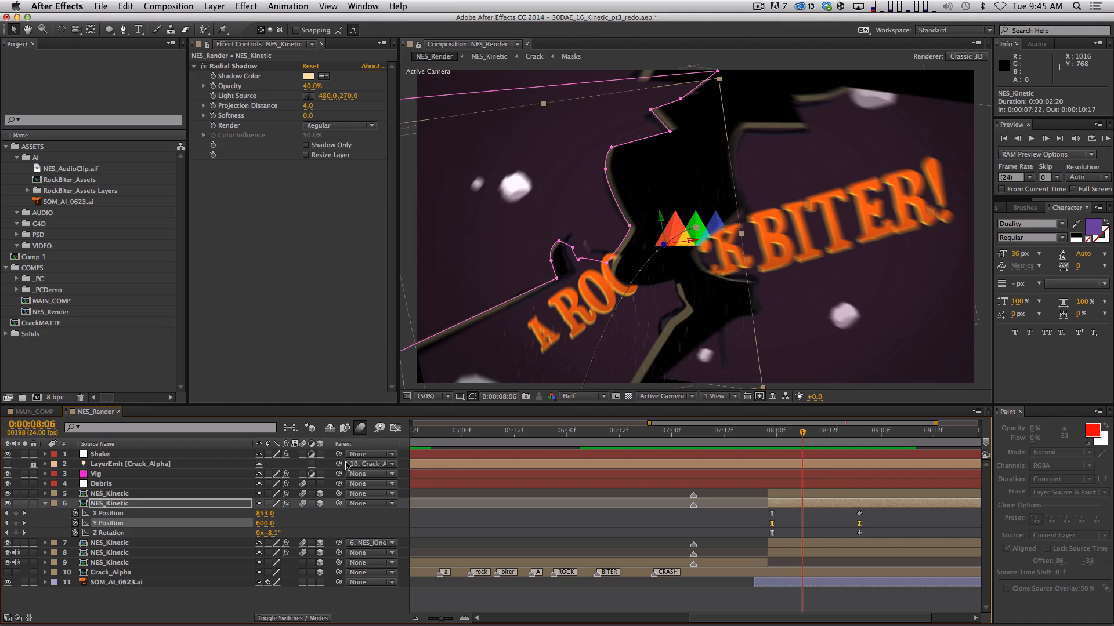
Examine layer 6's Y Position curve and its keyframe handles in the Graph Editor, and return to the layer view
{"action": "left_click", "coordinate": [395, 428]}
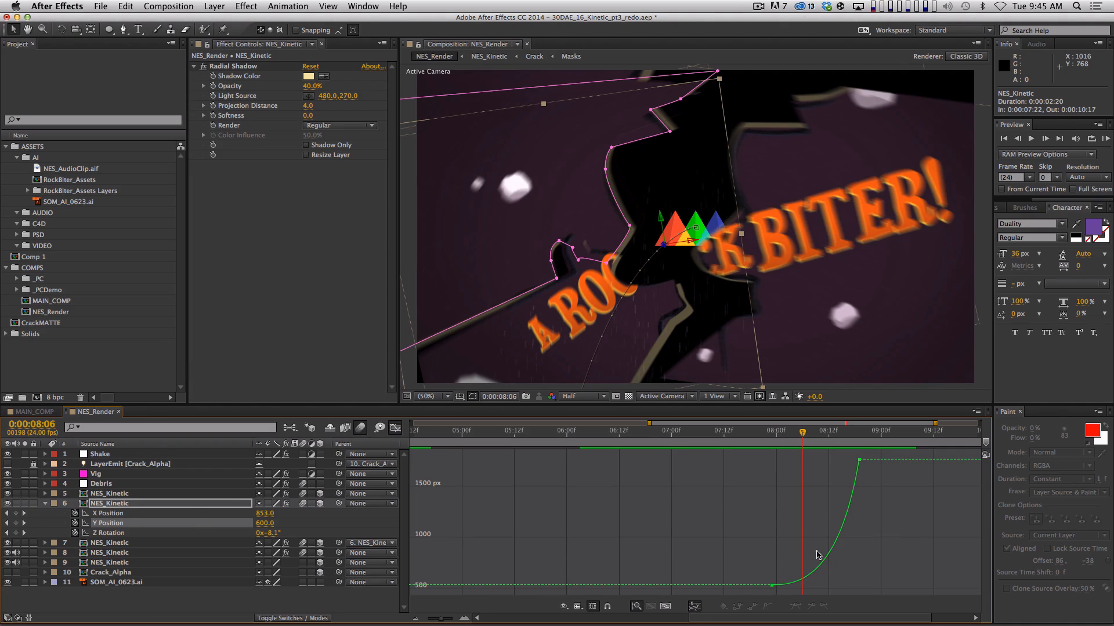
{"action": "left_click_drag", "start_coordinate": [764, 569], "coordinate": [783, 589]}
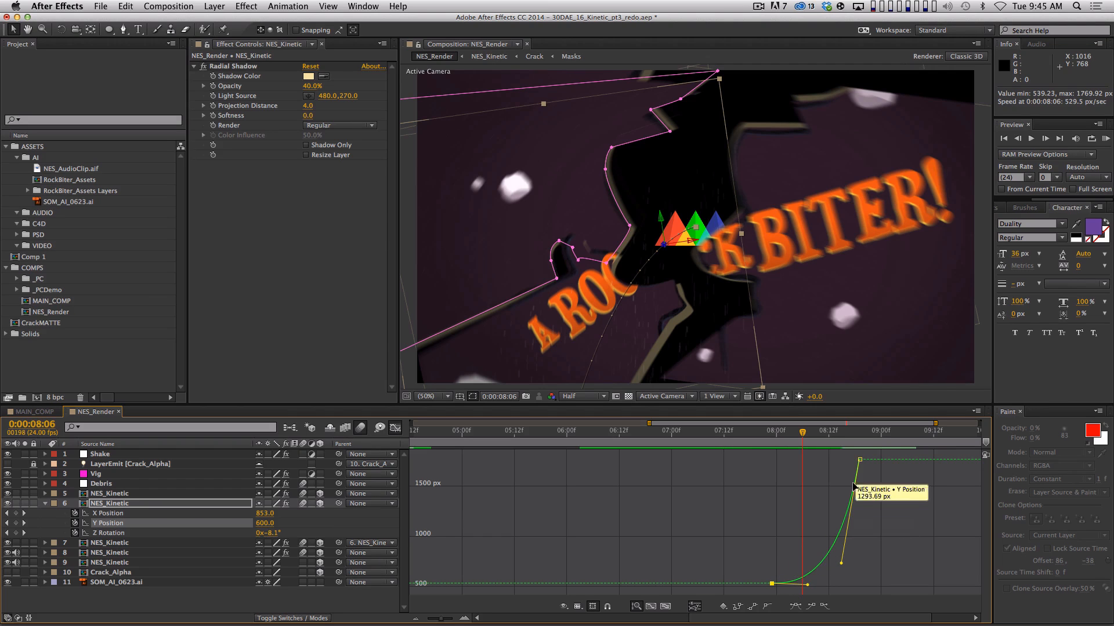
{"action": "left_click", "coordinate": [396, 428]}
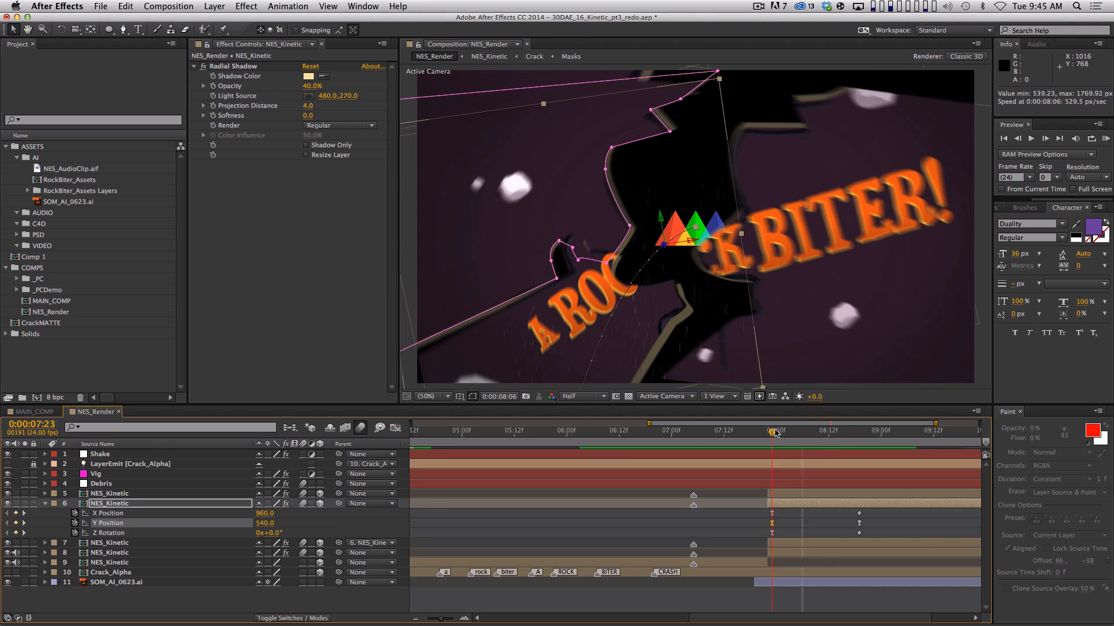
Scrub through layer 6's Position and Z Rotation keyframes to review the piece's motion, stopping at 0:00:08:03
{"action": "left_click", "coordinate": [837, 429]}
{"action": "left_click_drag", "start_coordinate": [837, 429], "coordinate": [808, 436]}
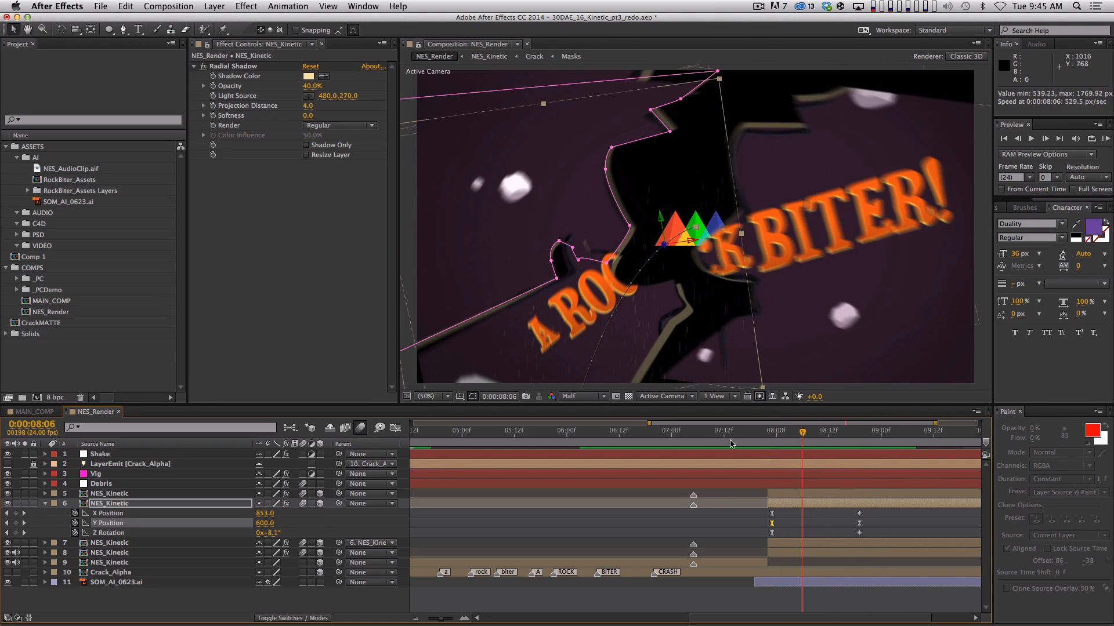
{"action": "left_click", "coordinate": [133, 532]}
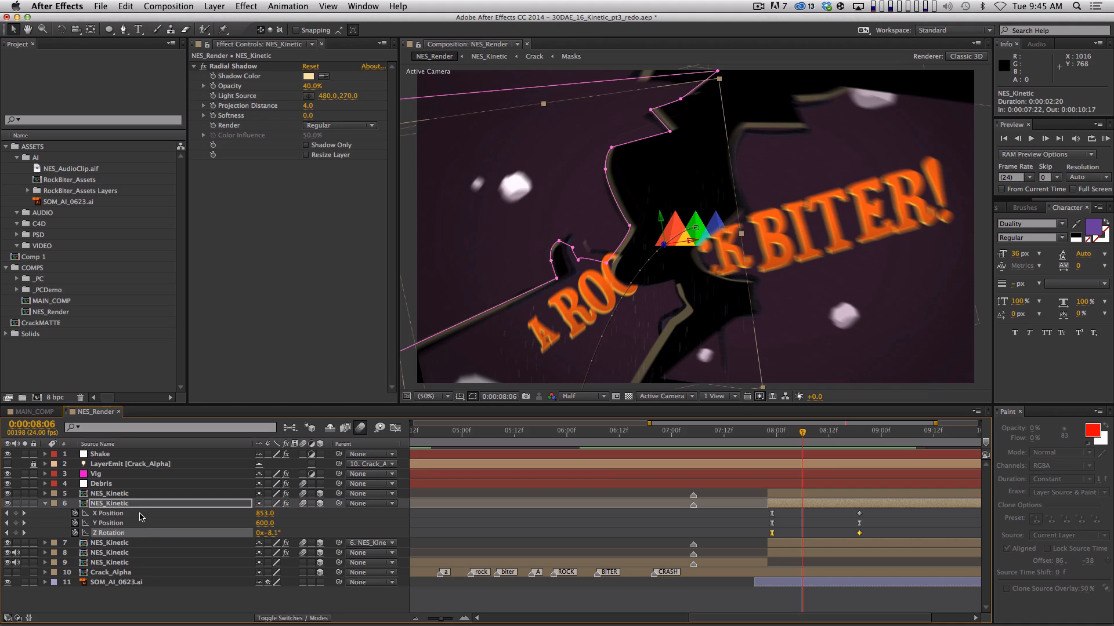
{"action": "left_click", "coordinate": [140, 516]}
{"action": "left_click", "coordinate": [808, 430]}
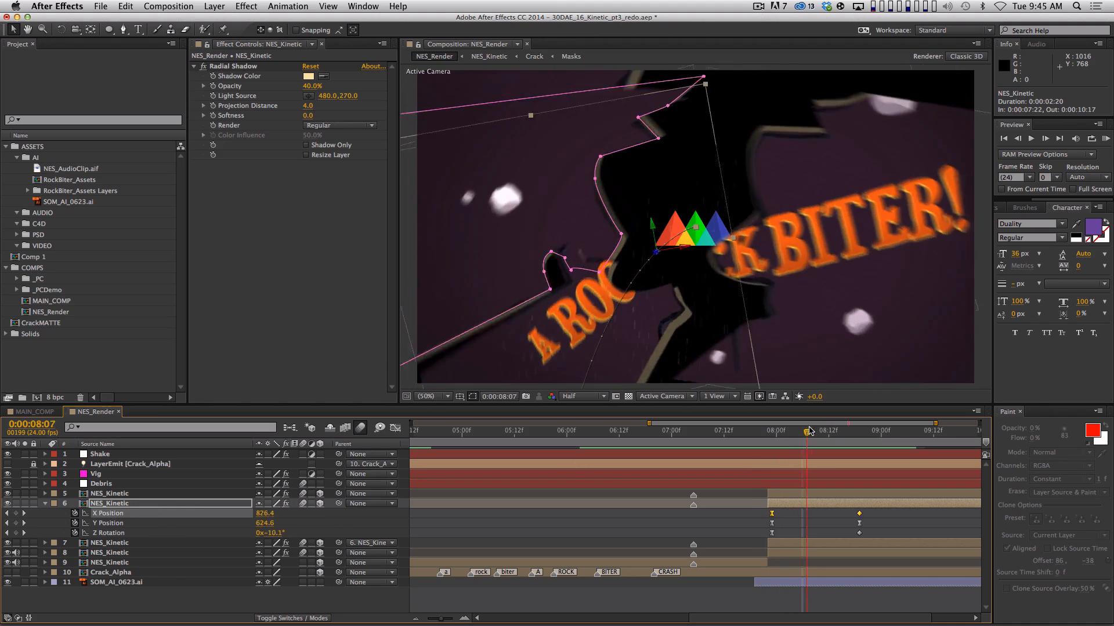
{"action": "left_click_drag", "start_coordinate": [809, 430], "coordinate": [772, 432]}
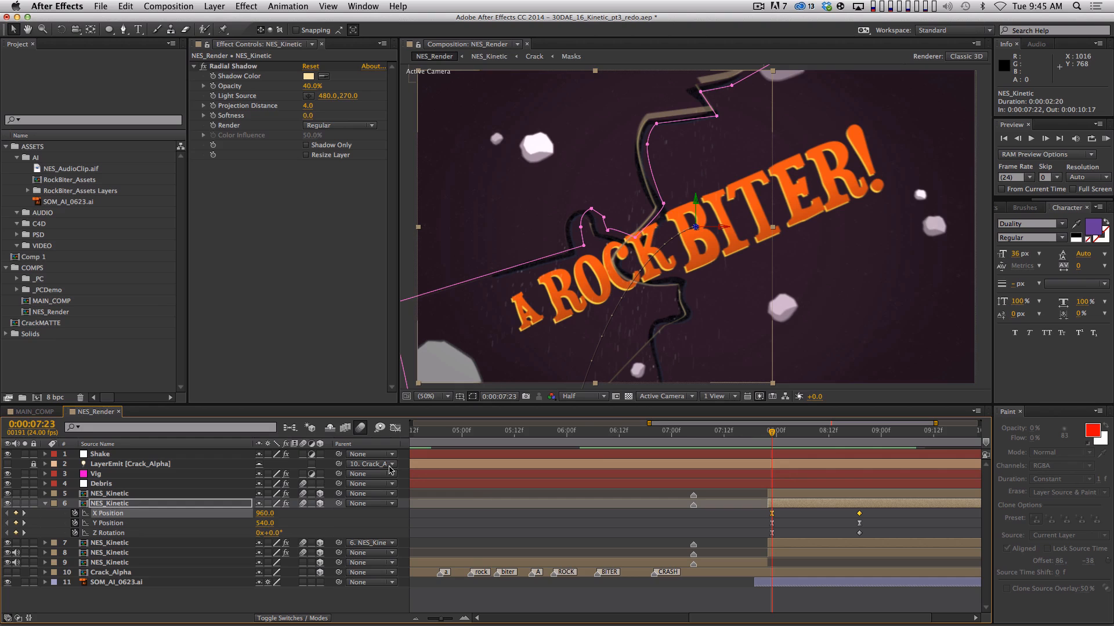
{"action": "left_click", "coordinate": [789, 432]}
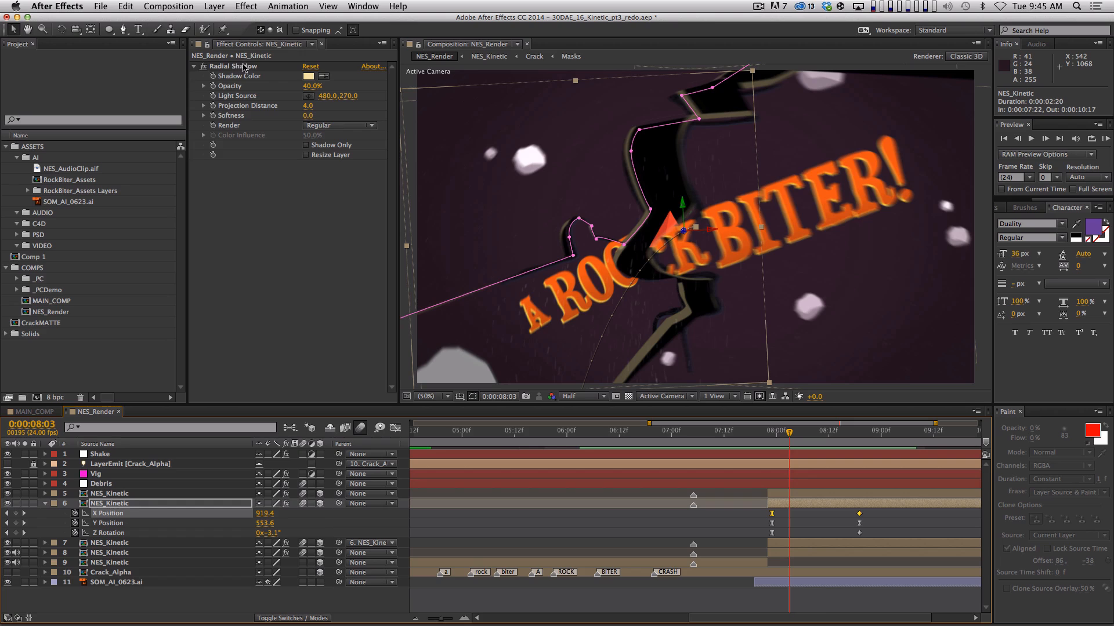
Create a new 1920 x 1080 composition and draw a circle shape outward from a point near its centre
{"action": "key", "text": "super+n"}
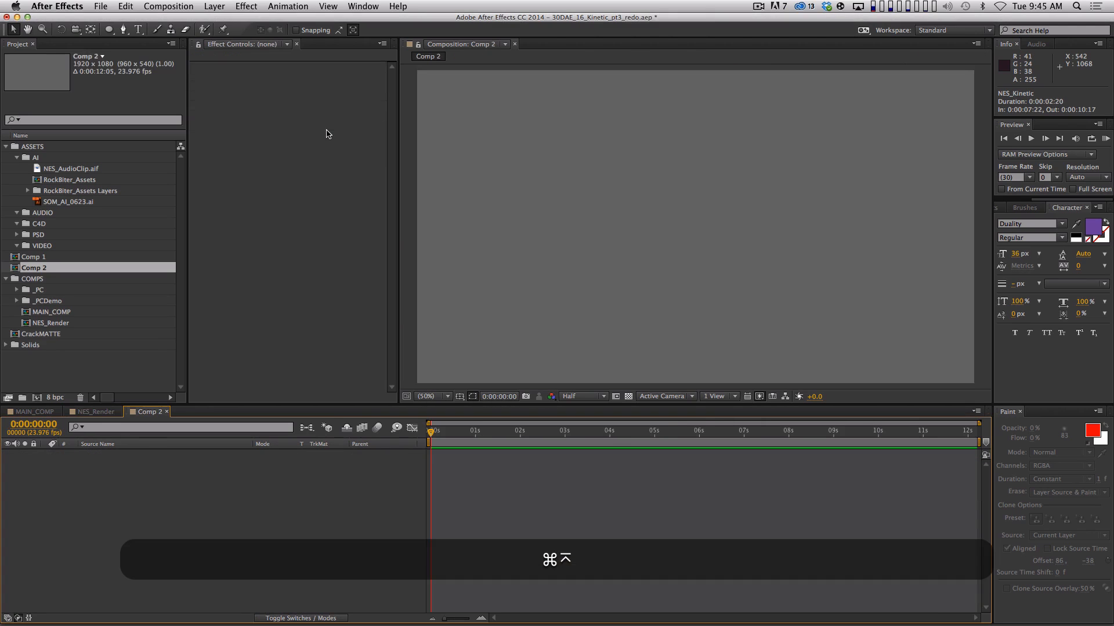
{"action": "key", "text": "q"}
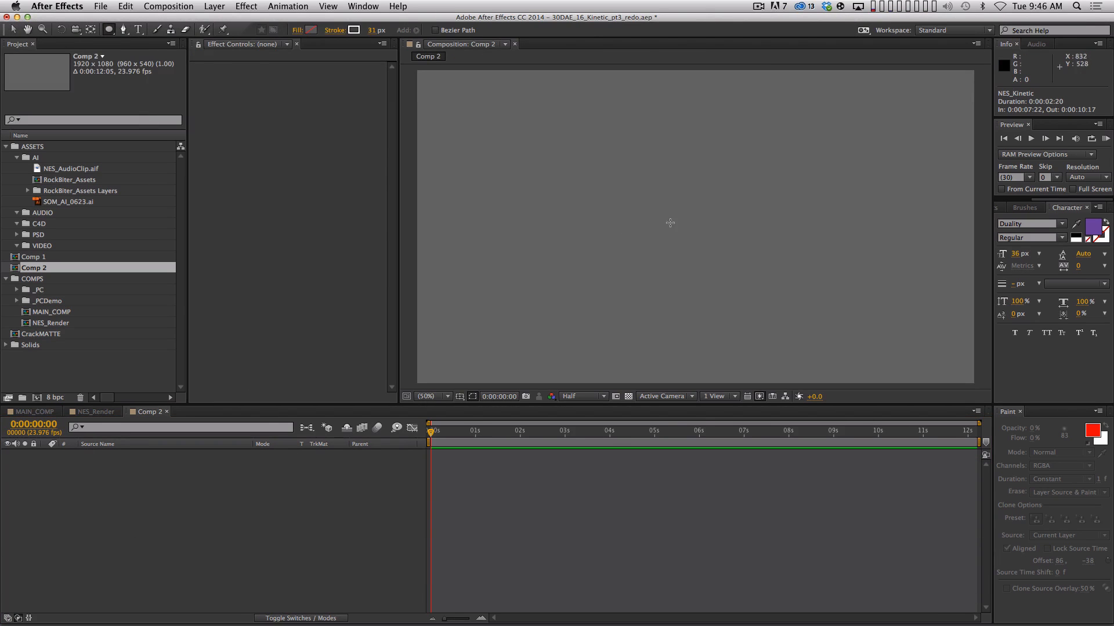
{"action": "left_click_drag", "start_coordinate": [669, 227], "coordinate": [731, 290]}
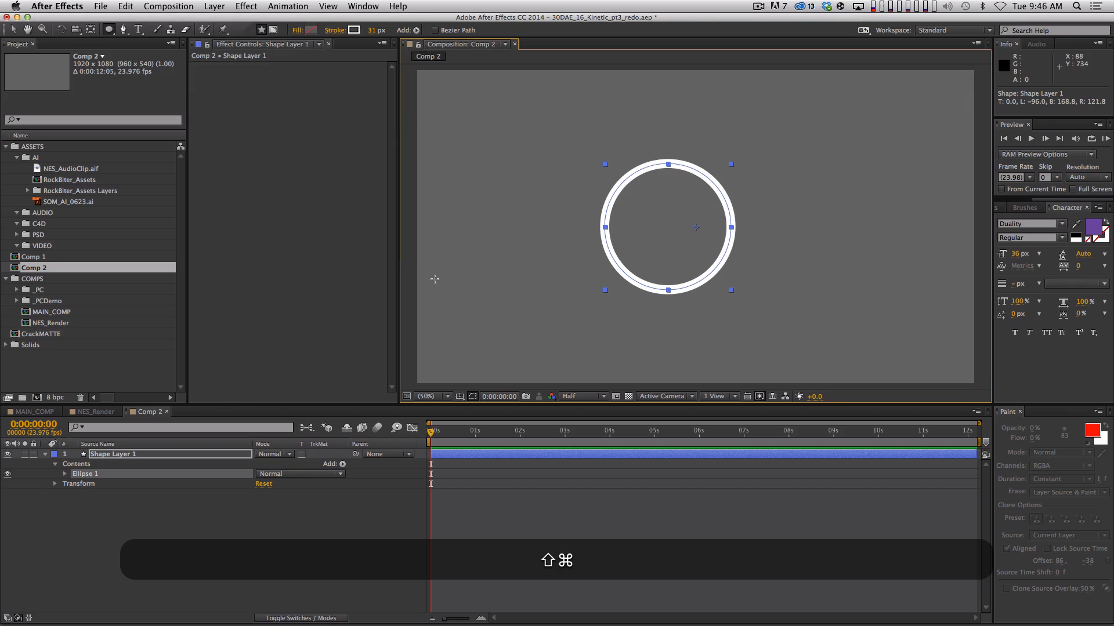
Set the circle's fill color to white (FFFFFF) and its stroke width to 0 px
{"action": "left_click", "coordinate": [311, 30]}
{"action": "left_click_drag", "start_coordinate": [439, 99], "coordinate": [300, 279]}
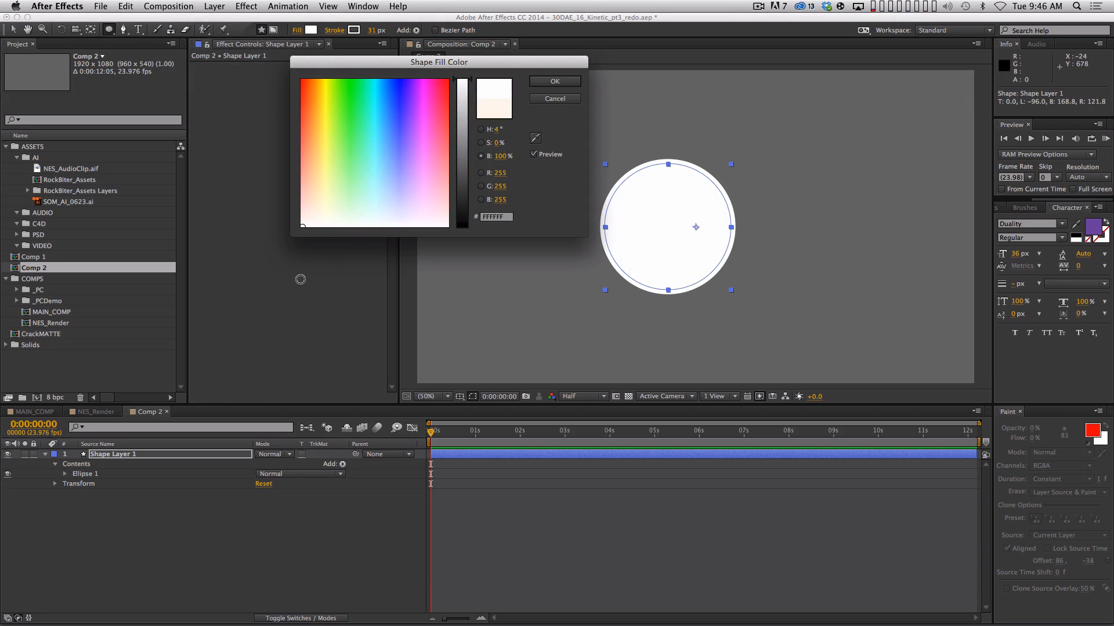
{"action": "left_click", "coordinate": [554, 82]}
{"action": "left_click_drag", "start_coordinate": [374, 32], "coordinate": [324, 50]}
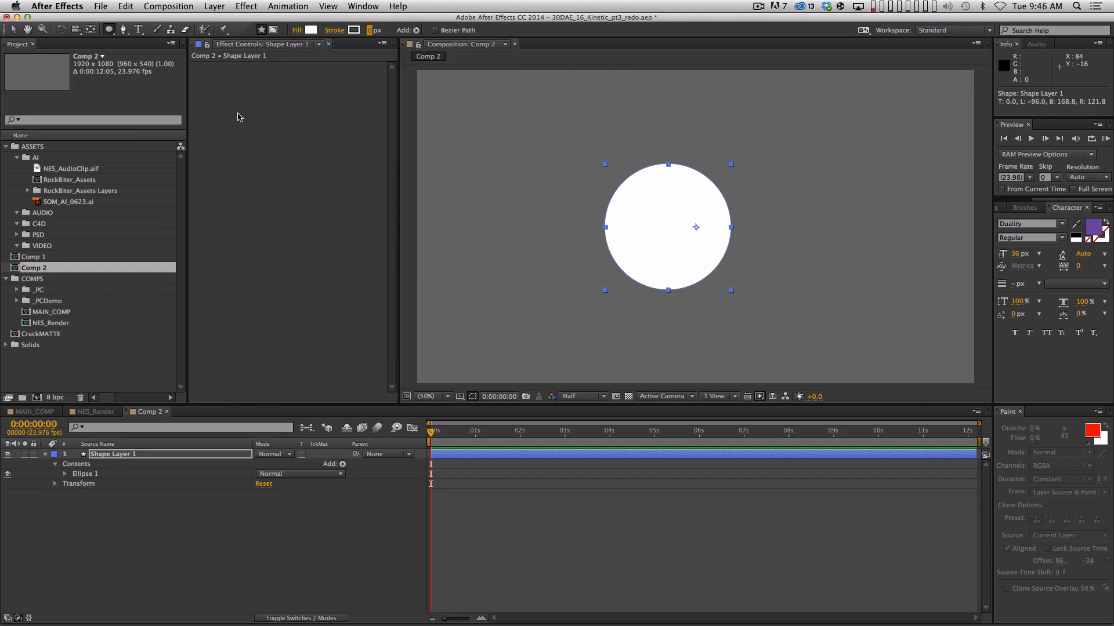
Apply the Drop Shadow effect to the white circle's shape layer
{"action": "left_click", "coordinate": [212, 492]}
{"action": "left_click", "coordinate": [179, 456]}
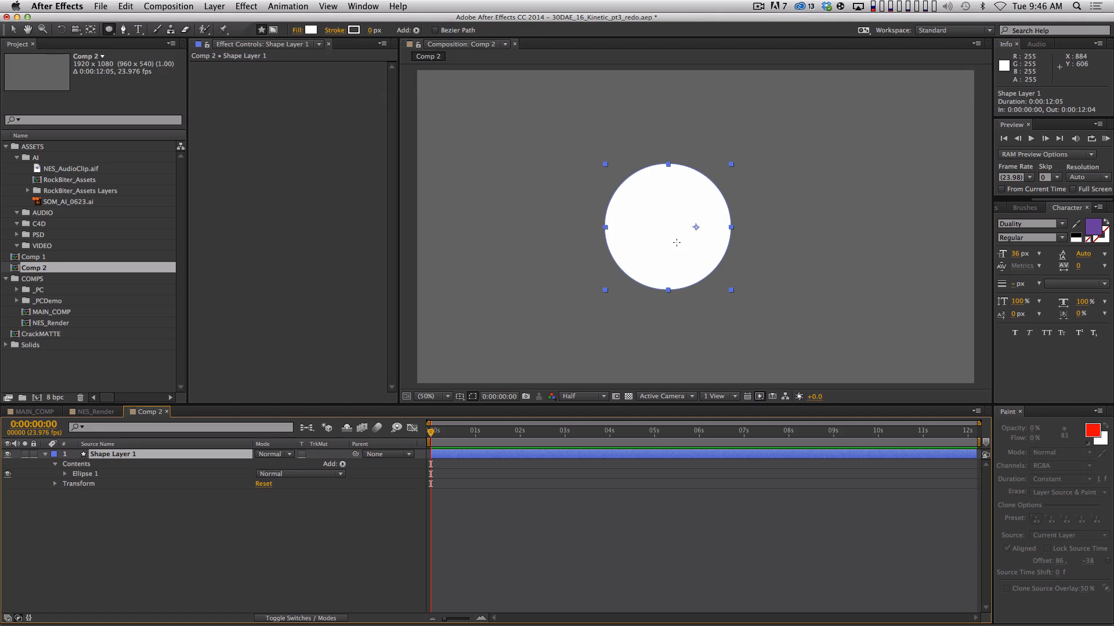
{"action": "key", "text": "v"}
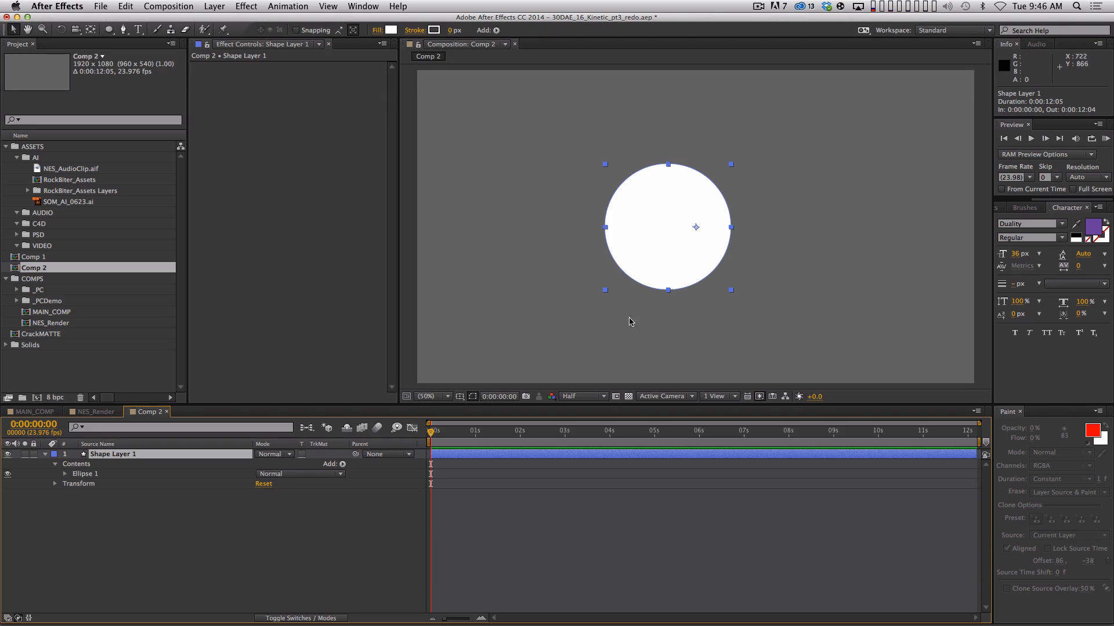
{"action": "left_click", "coordinate": [247, 6]}
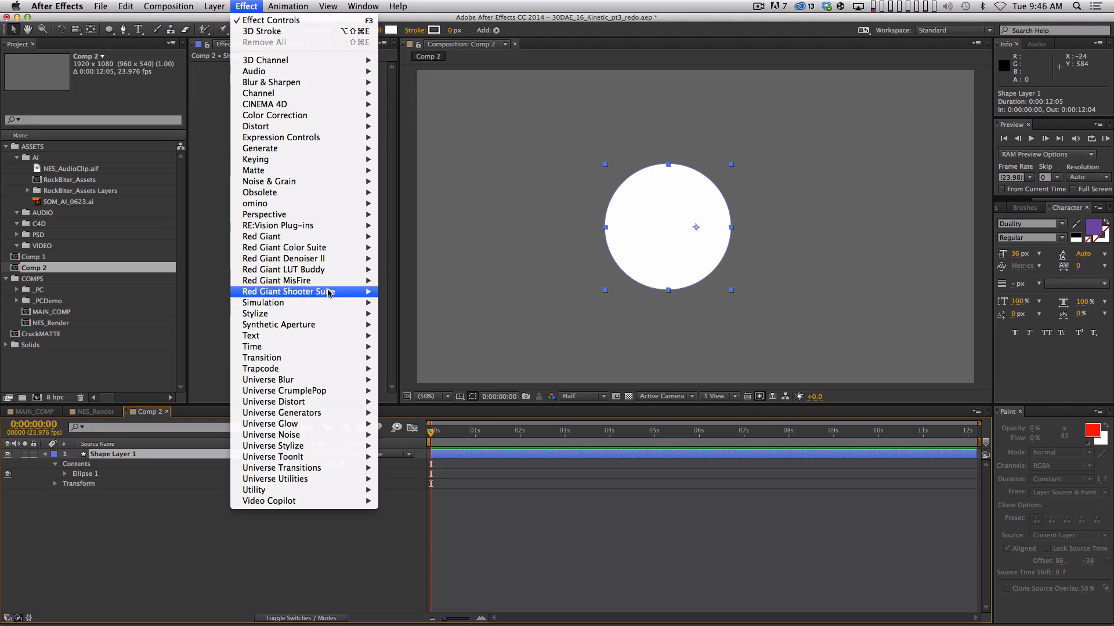
{"action": "mouse_move", "coordinate": [302, 216]}
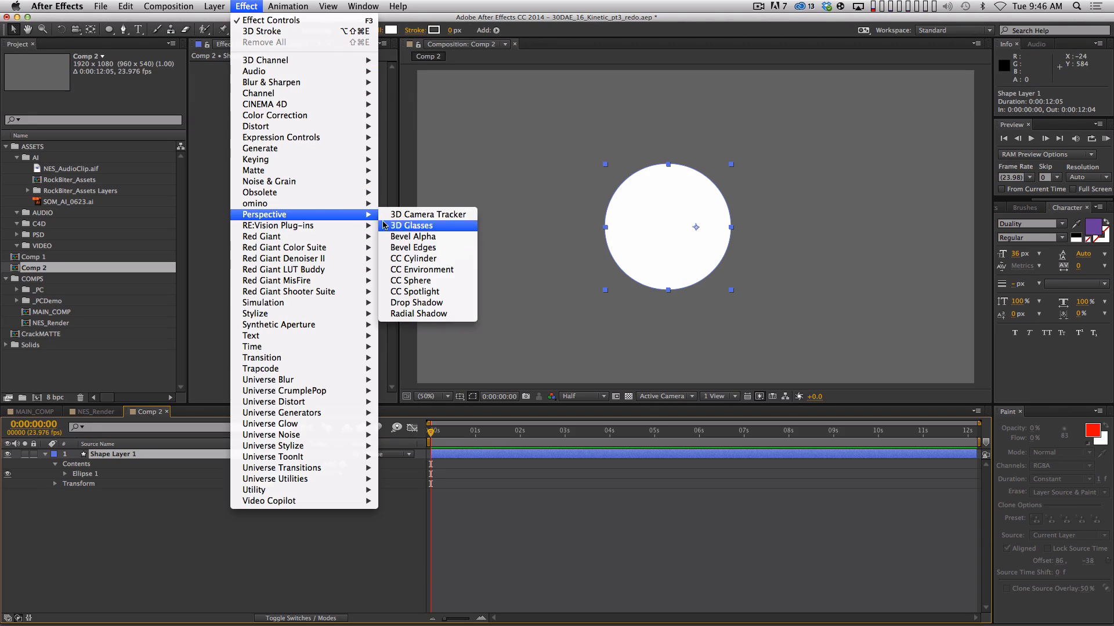
{"action": "left_click", "coordinate": [409, 303]}
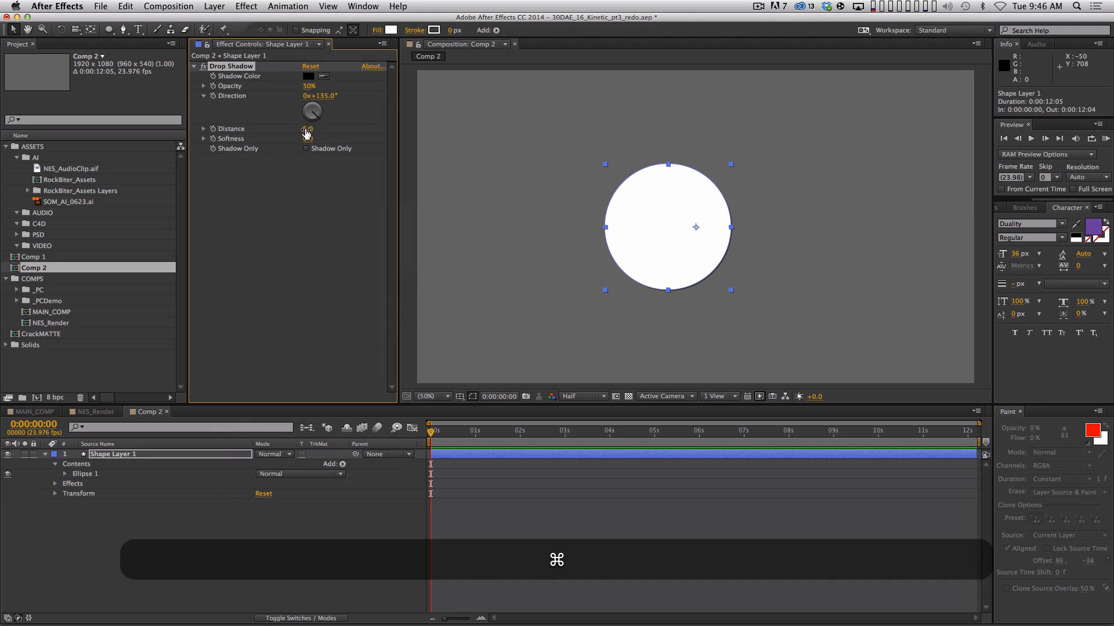
Increase the Drop Shadow's Distance to 98.9
{"action": "left_click_drag", "start_coordinate": [307, 129], "coordinate": [325, 129]}
{"action": "left_click", "coordinate": [777, 290]}
{"action": "left_click", "coordinate": [694, 166]}
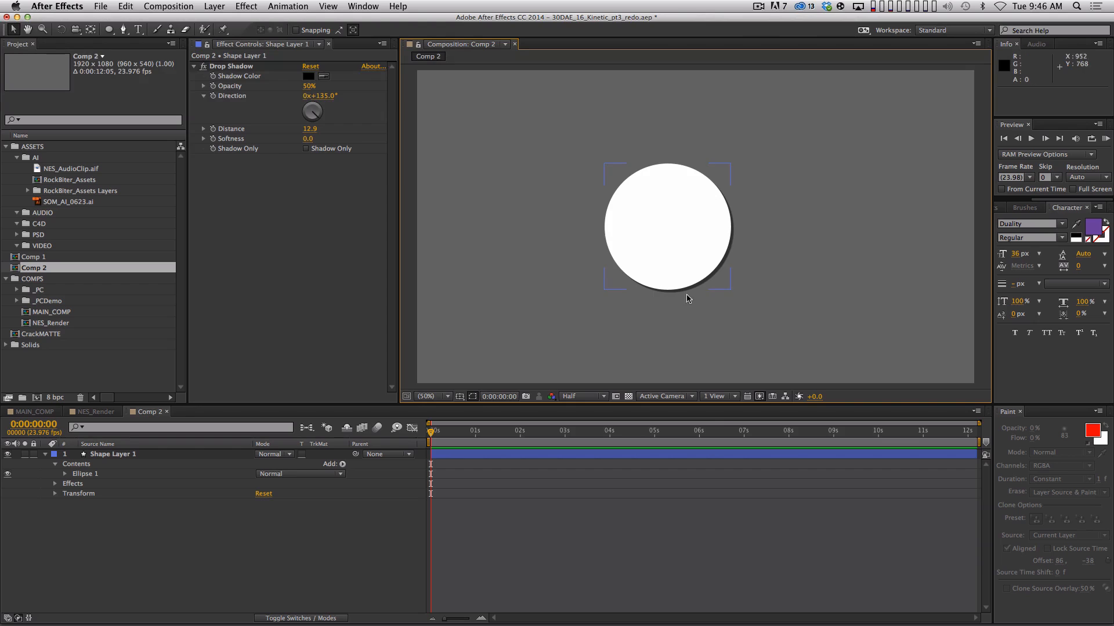
{"action": "left_click_drag", "start_coordinate": [310, 129], "coordinate": [447, 179]}
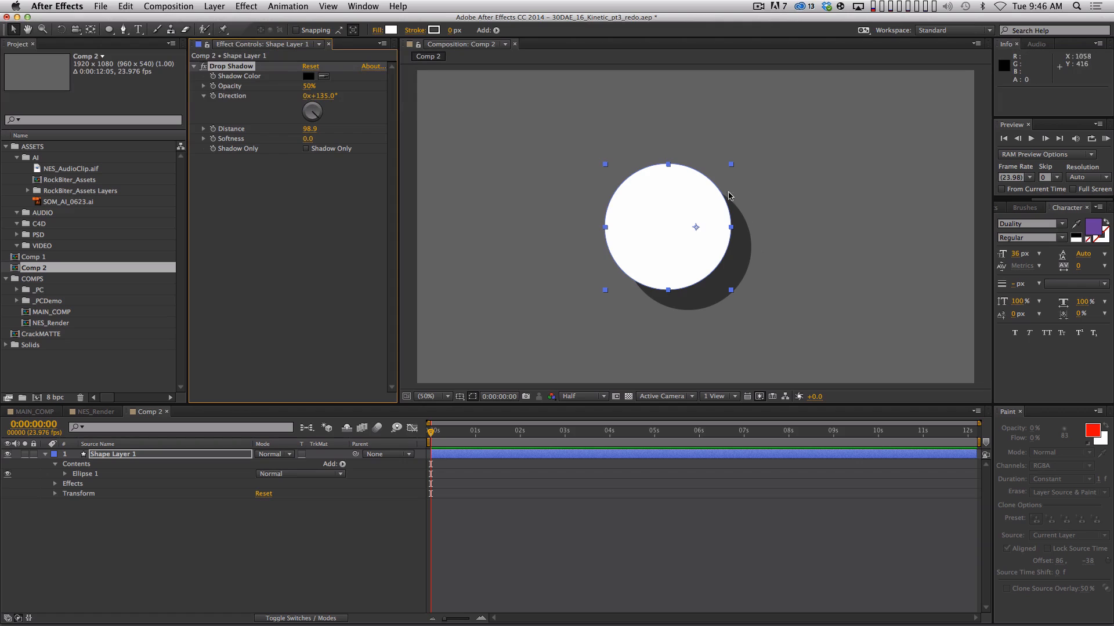
Delete the Drop Shadow from the circle layer and apply the Radial Shadow effect in its place
{"action": "left_click", "coordinate": [234, 44]}
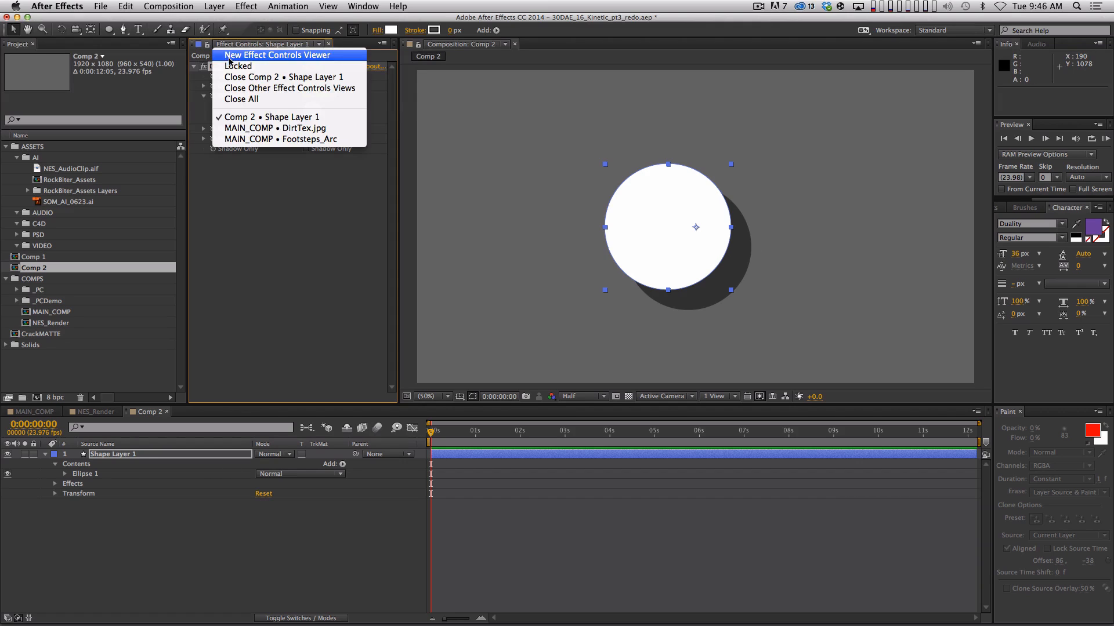
{"action": "key", "text": "Escape"}
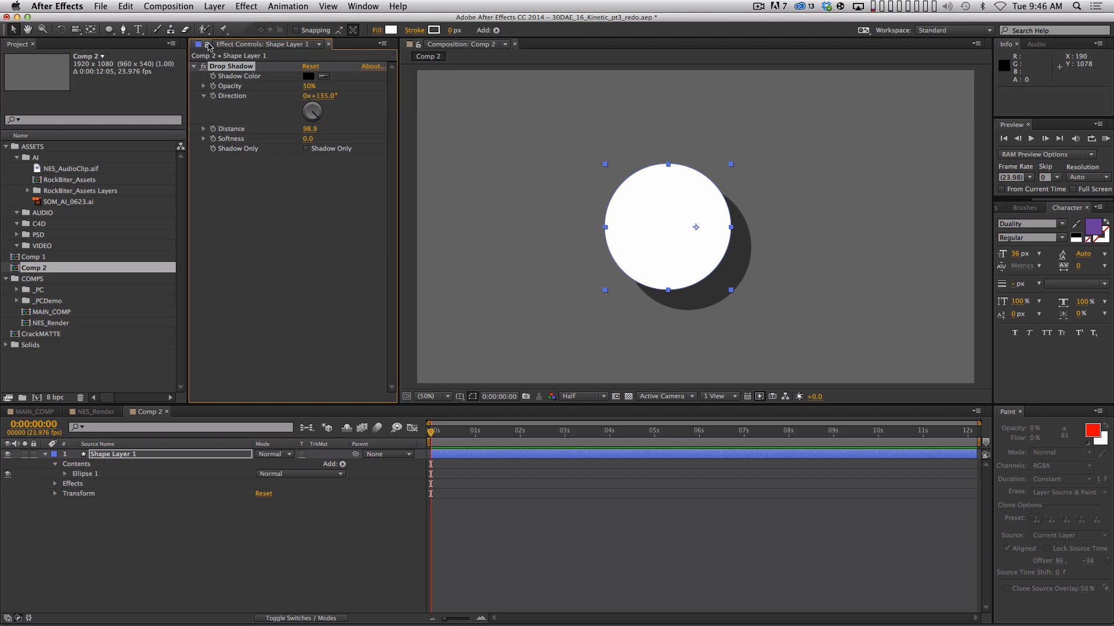
{"action": "key", "text": "Delete"}
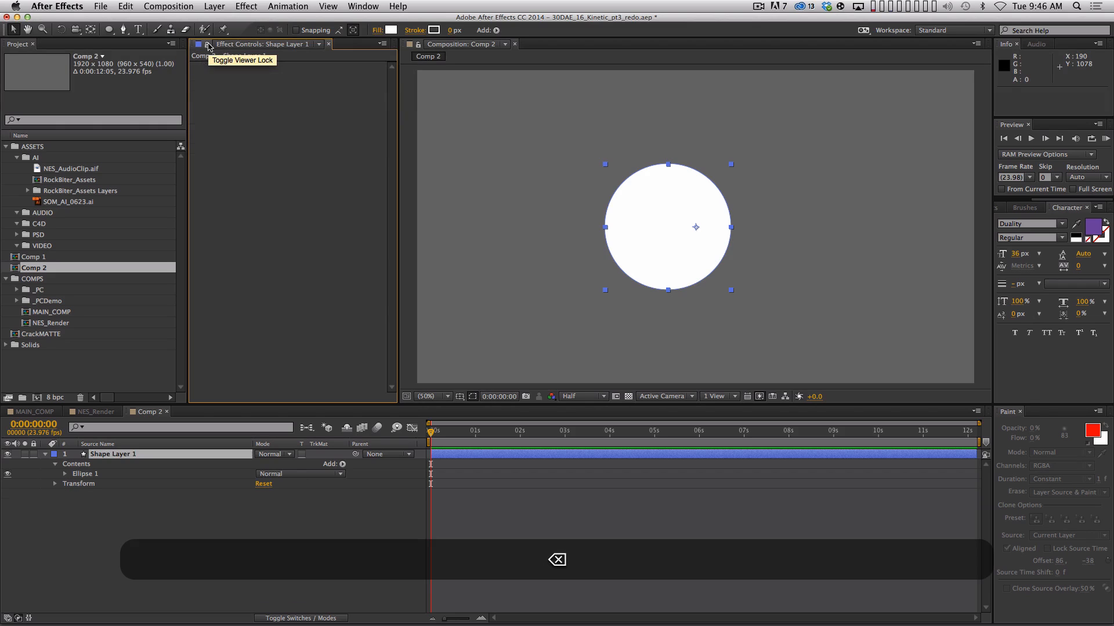
{"action": "left_click", "coordinate": [246, 6]}
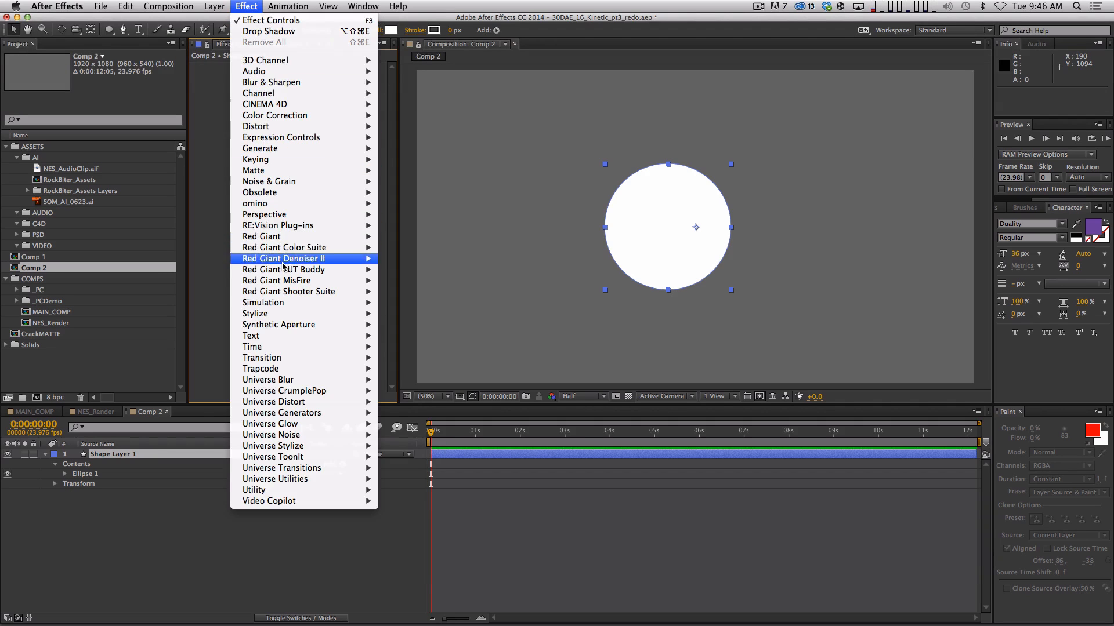
{"action": "mouse_move", "coordinate": [305, 216]}
{"action": "left_click", "coordinate": [439, 315]}
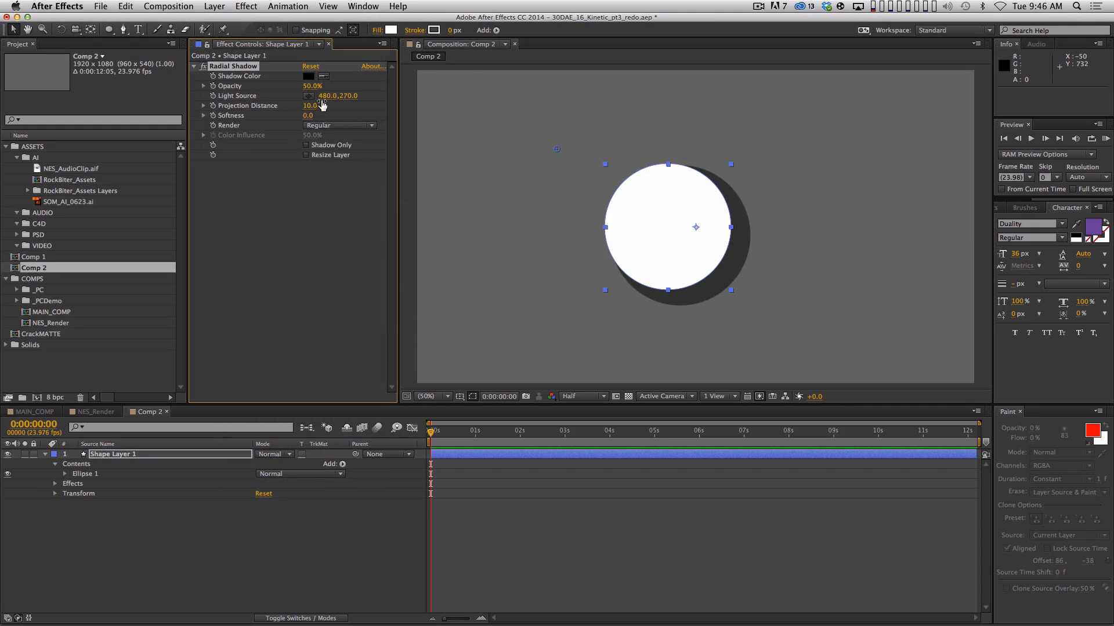
Set the Radial Shadow's Projection Distance to 12.9 and move its light source to 650, 360, near the circle's upper-left edge
{"action": "mouse_move", "coordinate": [557, 151]}
{"action": "left_mouse_down"}
{"action": "mouse_move", "coordinate": [596, 116]}
{"action": "mouse_move", "coordinate": [773, 189]}
{"action": "mouse_move", "coordinate": [520, 225]}
{"action": "mouse_move", "coordinate": [738, 266]}
{"action": "mouse_move", "coordinate": [604, 232]}
{"action": "mouse_move", "coordinate": [649, 141]}
{"action": "mouse_move", "coordinate": [567, 164]}
{"action": "mouse_move", "coordinate": [567, 140]}
{"action": "mouse_move", "coordinate": [584, 142]}
{"action": "mouse_move", "coordinate": [560, 139]}
{"action": "left_mouse_up"}
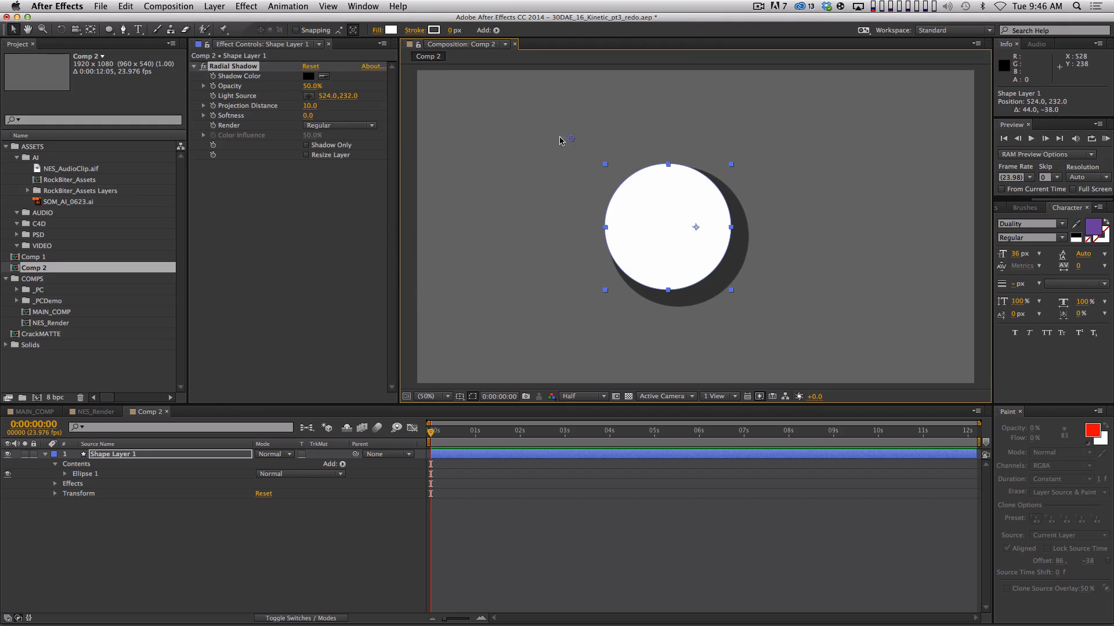
{"action": "left_click_drag", "start_coordinate": [310, 110], "coordinate": [343, 128]}
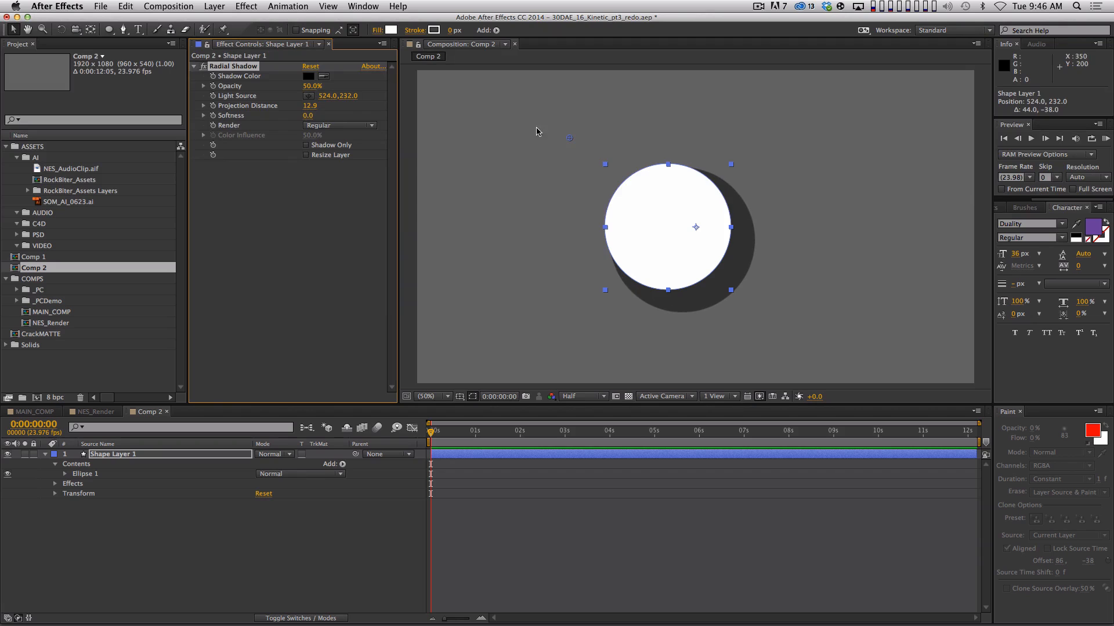
{"action": "left_click_drag", "start_coordinate": [567, 142], "coordinate": [607, 177]}
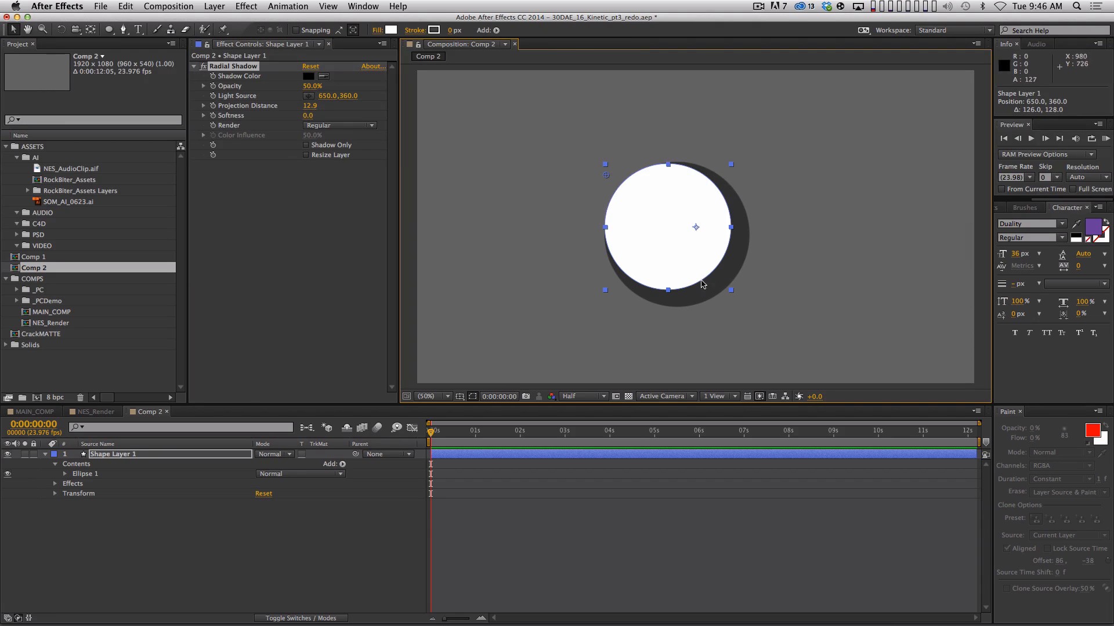
{"action": "left_click", "coordinate": [715, 543]}
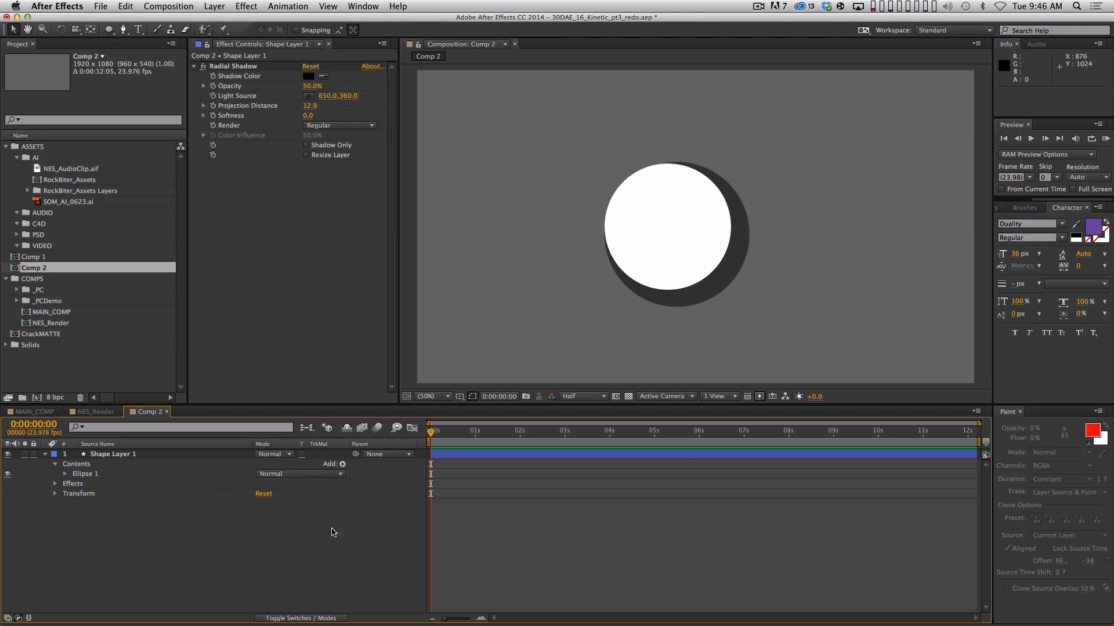
Close Comp 2, preview the break-apart in NES_Render and scrub back to 0:00:07:19
{"action": "key", "text": "super+w"}
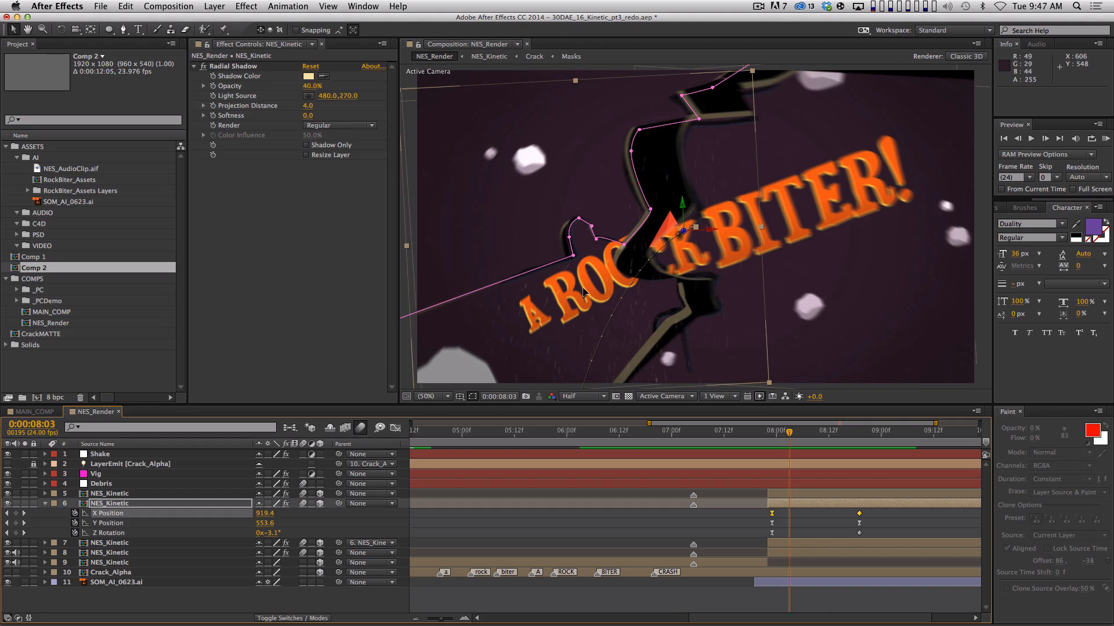
{"action": "key", "text": "space"}
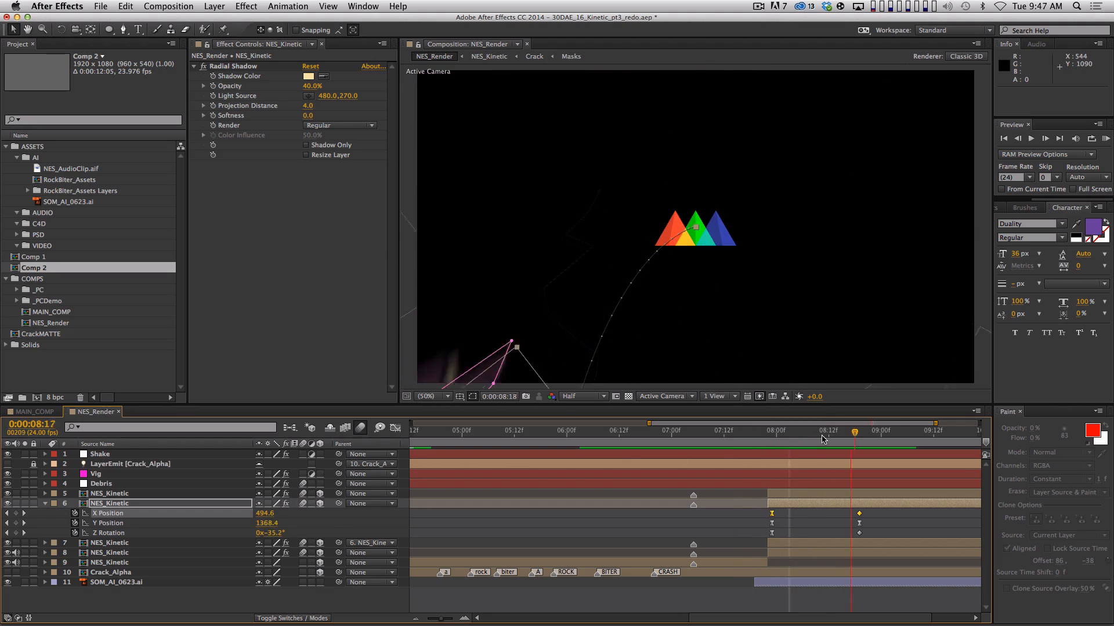
{"action": "left_click", "coordinate": [846, 444]}
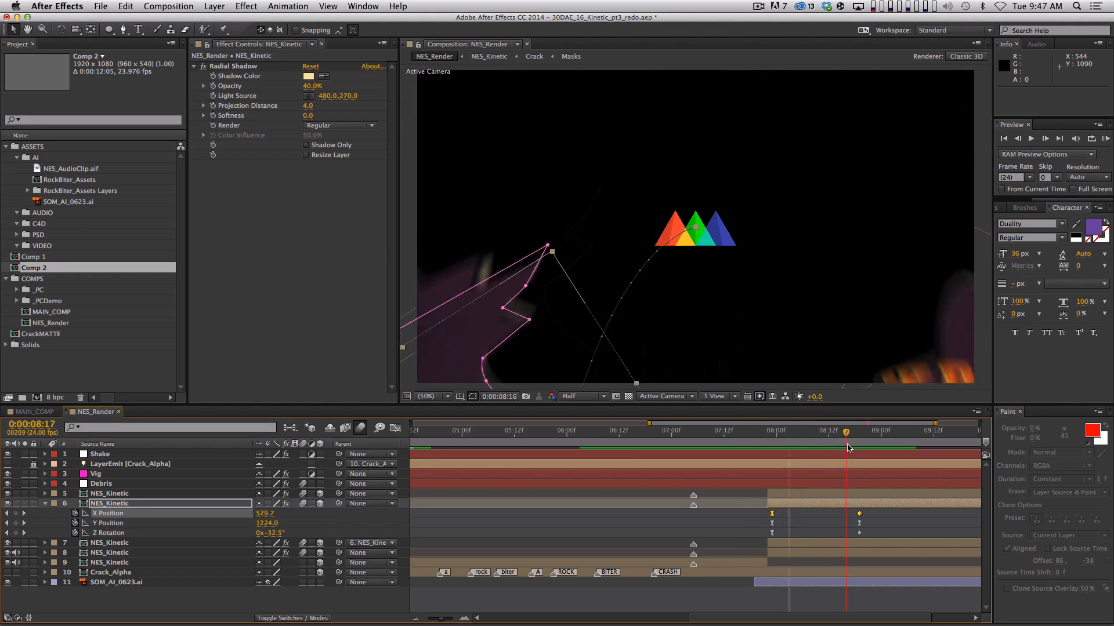
{"action": "left_click_drag", "start_coordinate": [847, 447], "coordinate": [754, 448]}
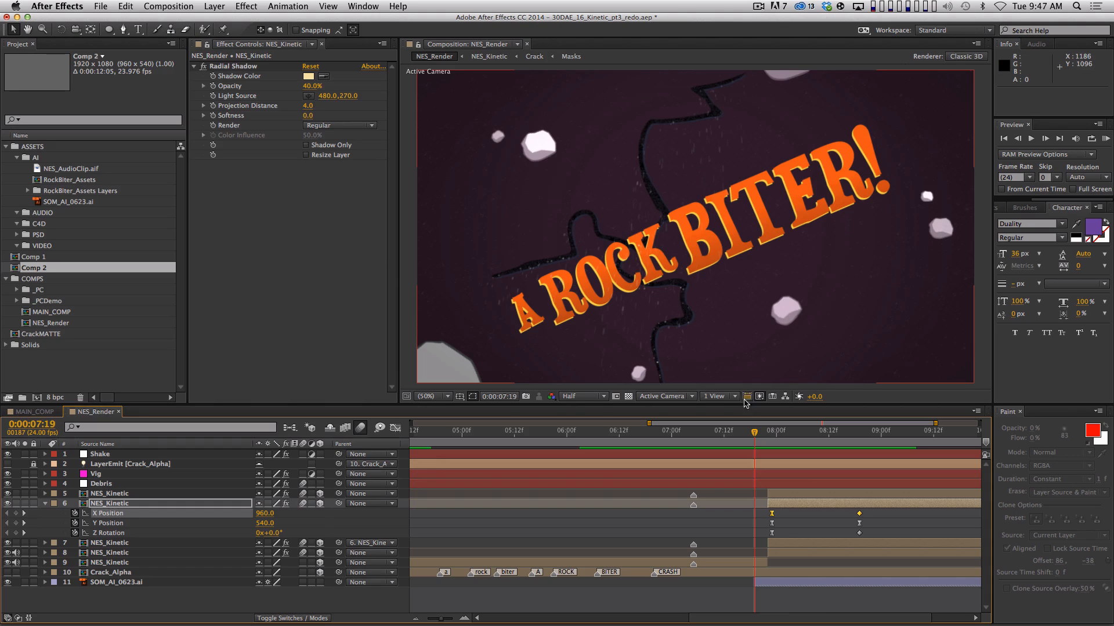
Collapse the expanded layer properties in NES_Render and leave all layers deselected
{"action": "left_click", "coordinate": [144, 596]}
{"action": "key", "text": "super+a"}
{"action": "key", "text": "shift+super+grave"}
{"action": "key", "text": "shift+super+grave"}
{"action": "left_click", "coordinate": [137, 590]}
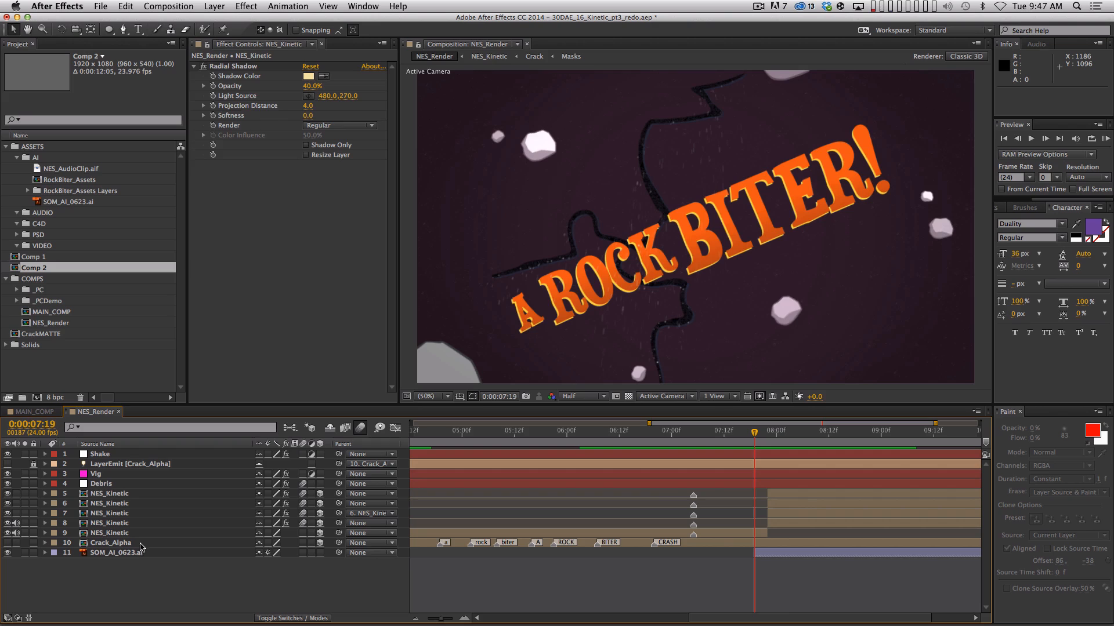
Open the Crack_Alpha precomp to view the crack on transparency, and return to NES_Render
{"action": "left_click", "coordinate": [118, 544]}
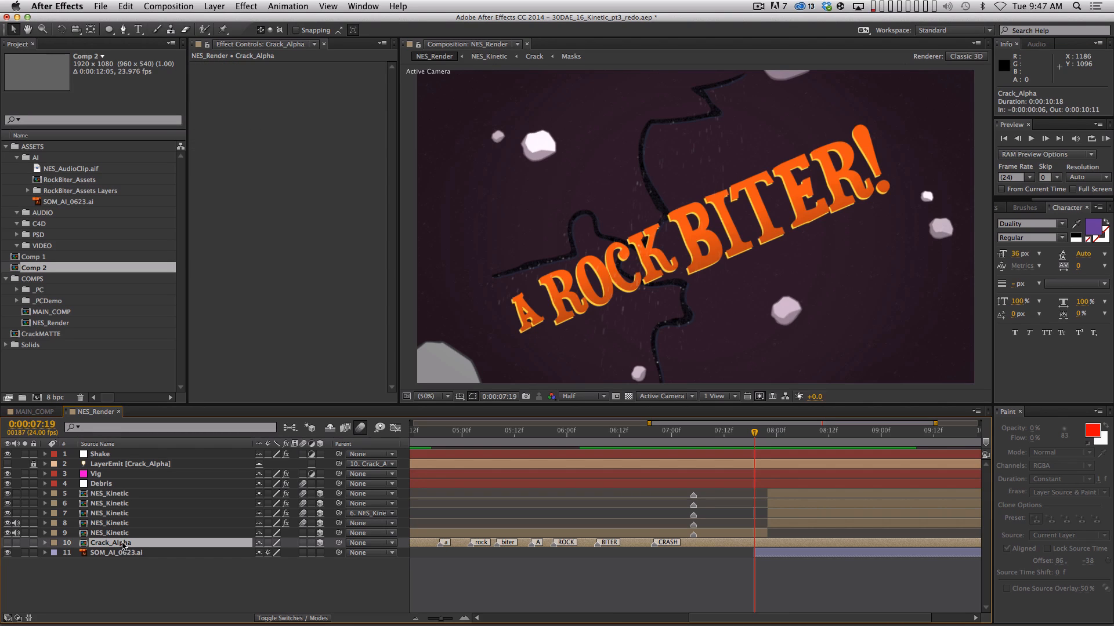
{"action": "double_click", "coordinate": [123, 544]}
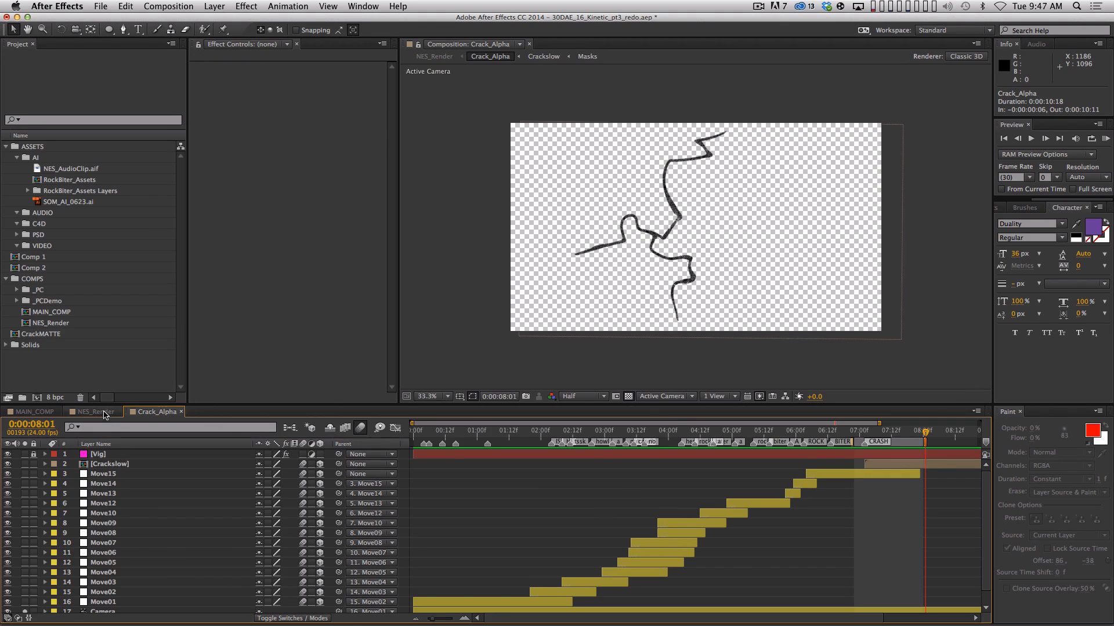
{"action": "left_click", "coordinate": [95, 411]}
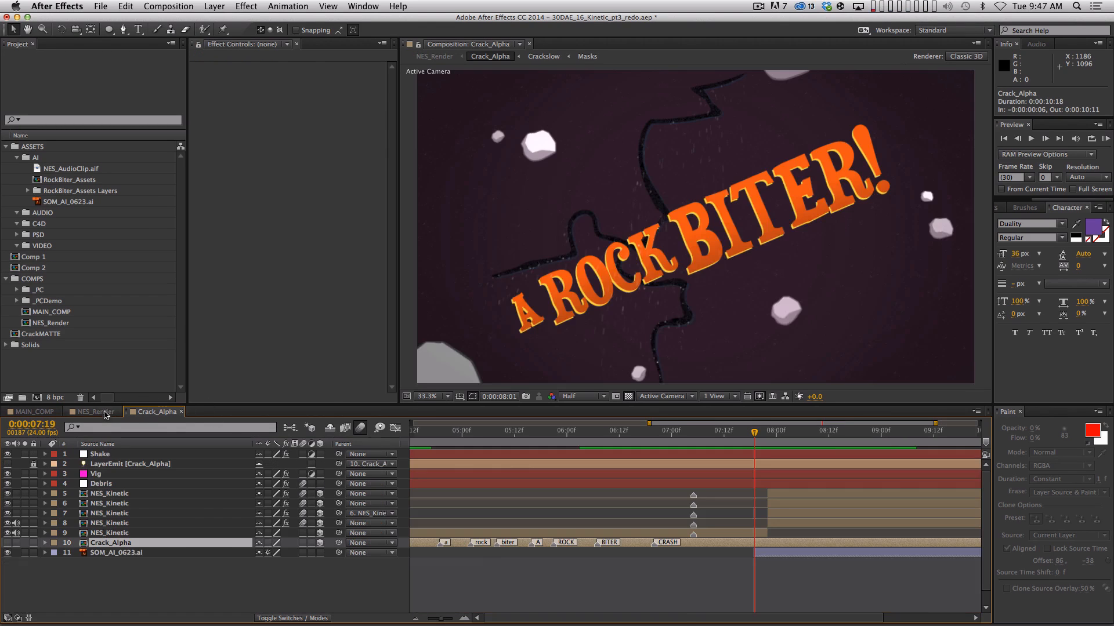
Open the NES_Kinetic precomp from layer 8, scrub to 0:00:07:21 to view the crack, and close the precomp
{"action": "double_click", "coordinate": [123, 522]}
{"action": "left_click_drag", "start_coordinate": [623, 432], "coordinate": [770, 435]}
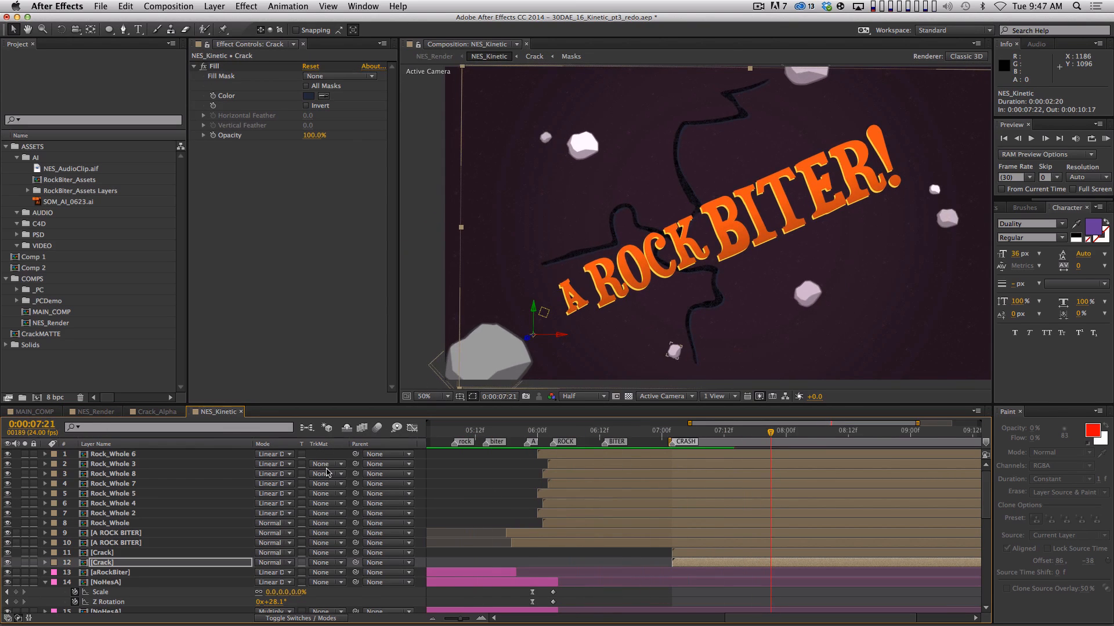
{"action": "key", "text": "super+w"}
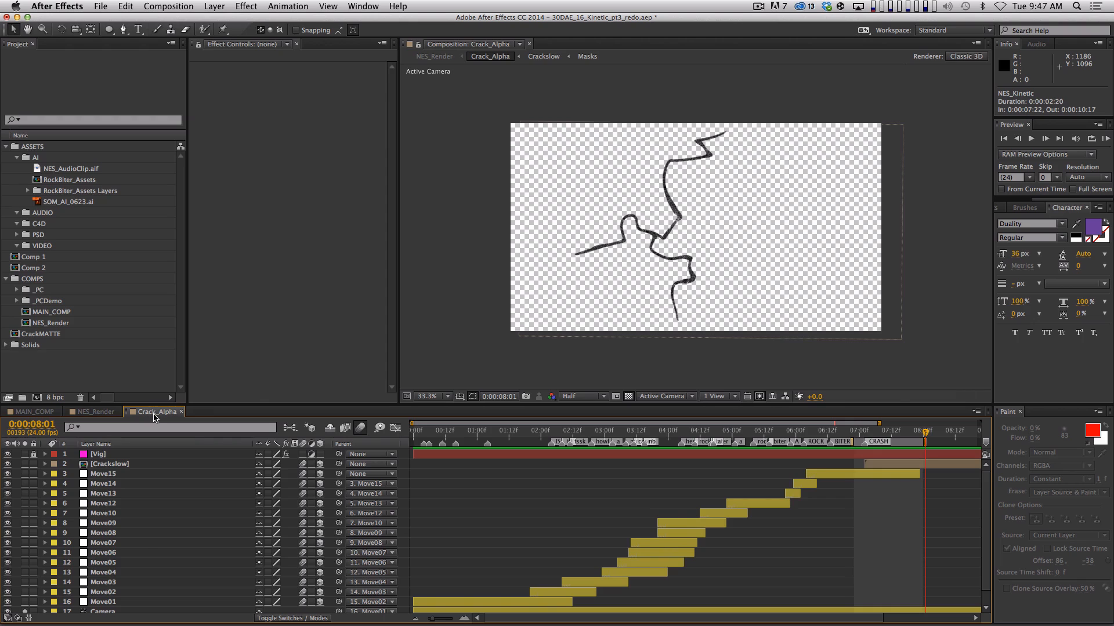
Examine Crack_Alpha's full layer stack and scrub through its crack animation to 0:00:07:21
{"action": "key", "text": "grave"}
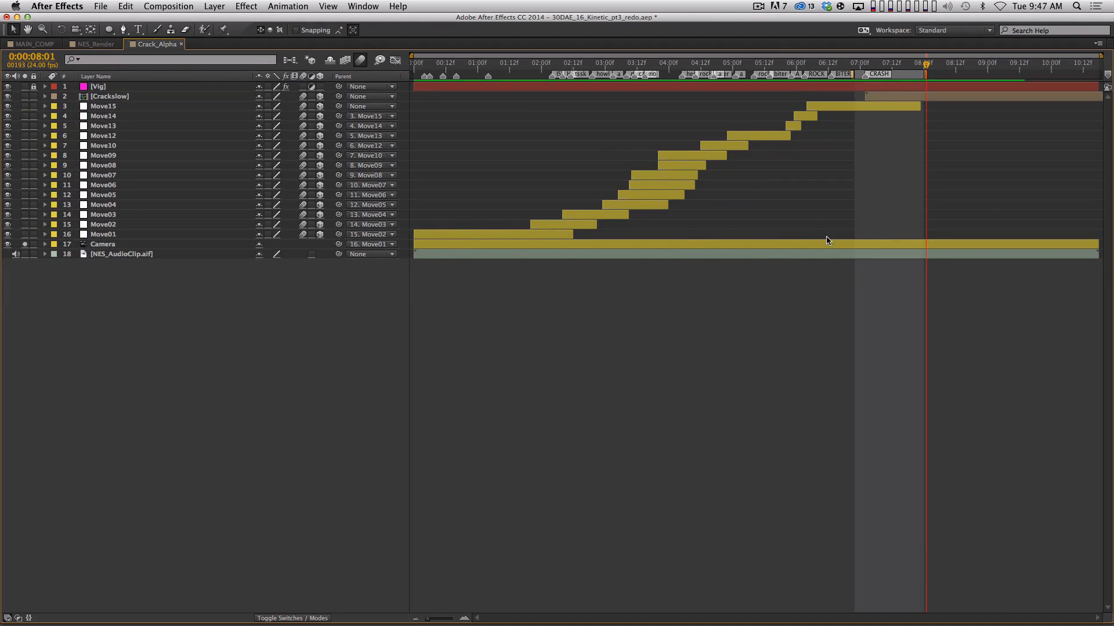
{"action": "key", "text": "grave"}
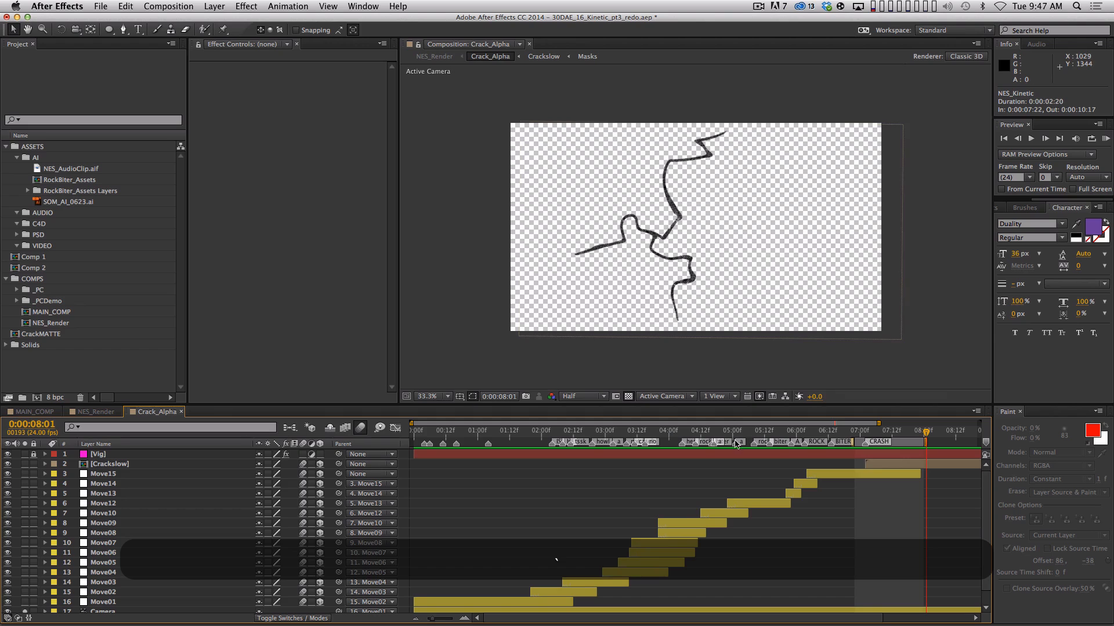
{"action": "mouse_move", "coordinate": [550, 435]}
{"action": "left_mouse_down"}
{"action": "mouse_move", "coordinate": [481, 432]}
{"action": "mouse_move", "coordinate": [633, 446]}
{"action": "mouse_move", "coordinate": [946, 432]}
{"action": "mouse_move", "coordinate": [896, 430]}
{"action": "mouse_move", "coordinate": [915, 431]}
{"action": "left_mouse_up"}
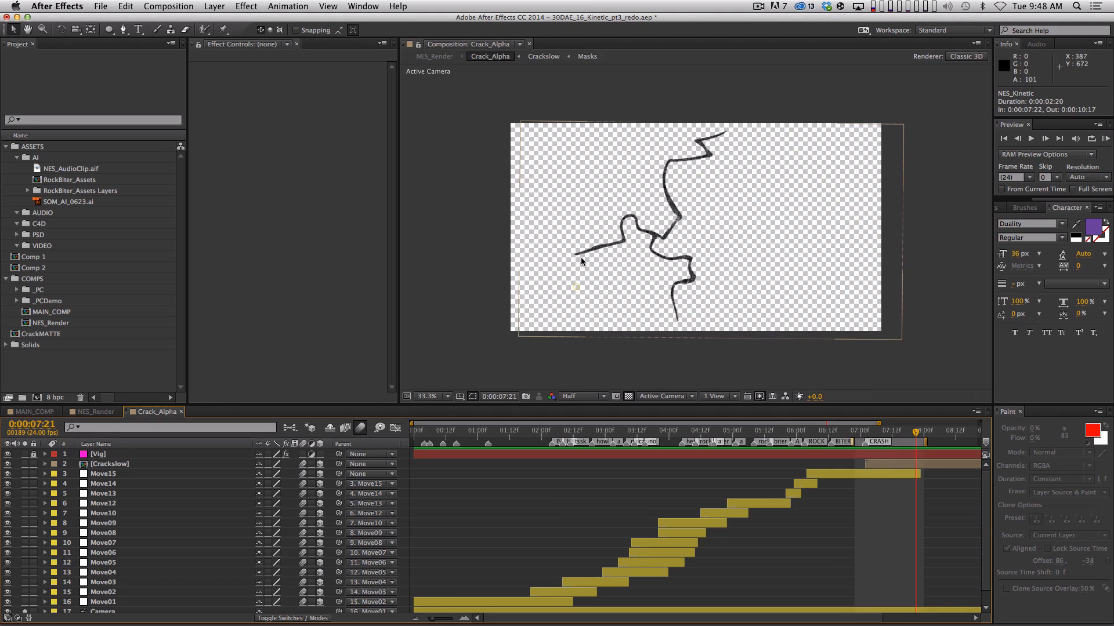
Scrub through the split in NES_Render and compare it with the isolated crack in Crack_Alpha
{"action": "left_click", "coordinate": [94, 412]}
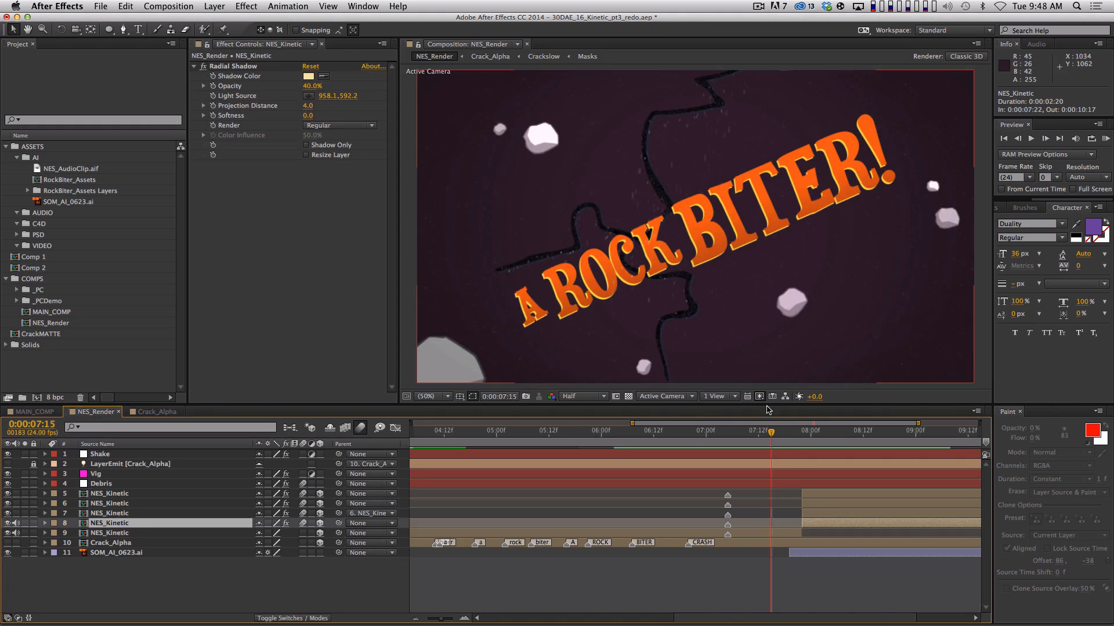
{"action": "mouse_move", "coordinate": [772, 433]}
{"action": "left_mouse_down"}
{"action": "mouse_move", "coordinate": [933, 437]}
{"action": "mouse_move", "coordinate": [880, 438]}
{"action": "mouse_move", "coordinate": [916, 438]}
{"action": "left_mouse_up"}
{"action": "left_click", "coordinate": [155, 412]}
{"action": "left_click", "coordinate": [772, 440]}
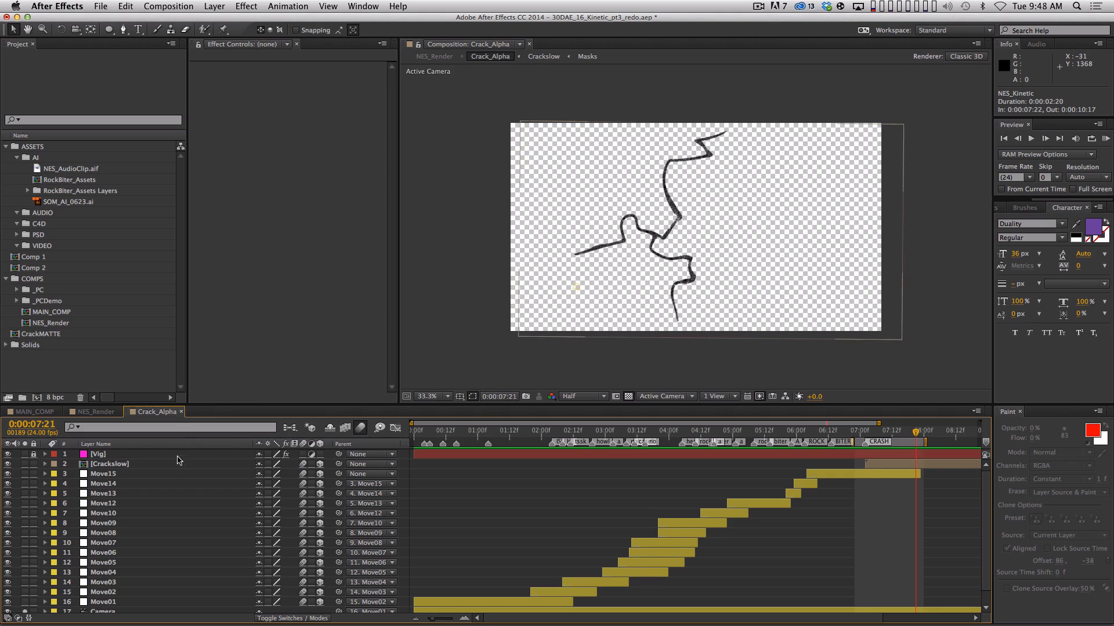
Close Crack_Alpha, create a 1920 x 1080 composition named CrackPart at 23.976 fps, and go back to NES_Render
{"action": "left_click", "coordinate": [179, 412]}
{"action": "key", "text": "super+n"}
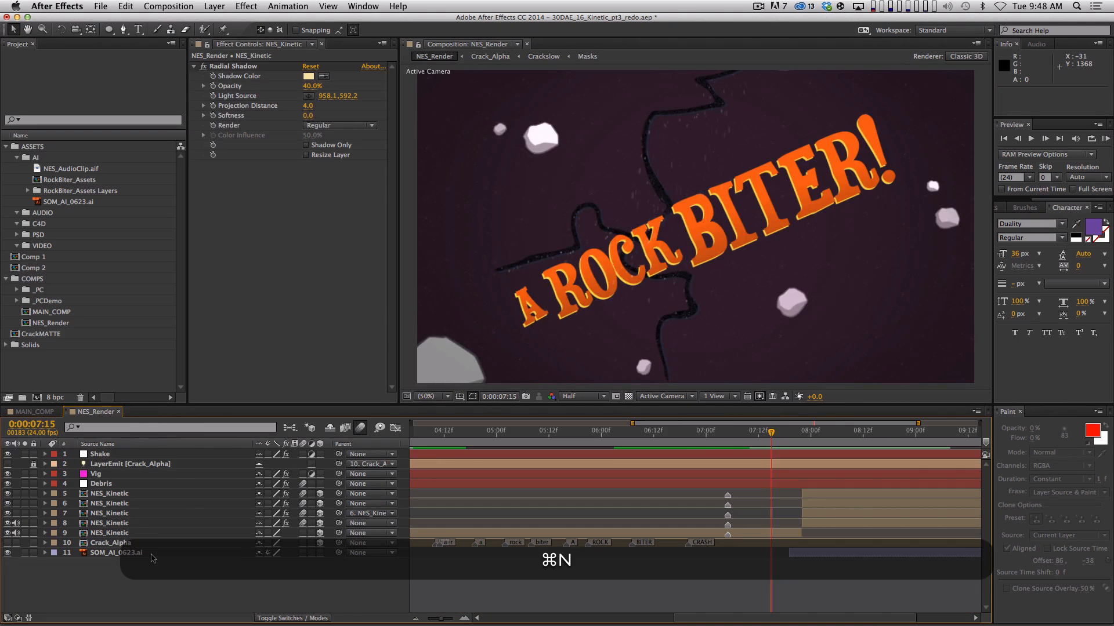
{"action": "type", "text": "CrackPart"}
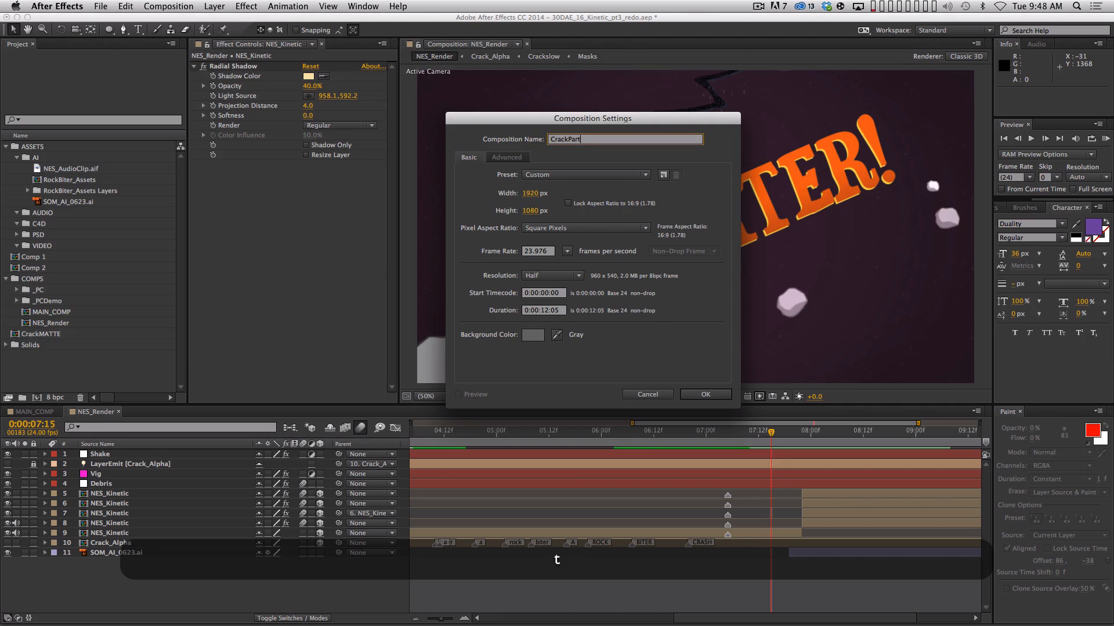
{"action": "key", "text": "Return"}
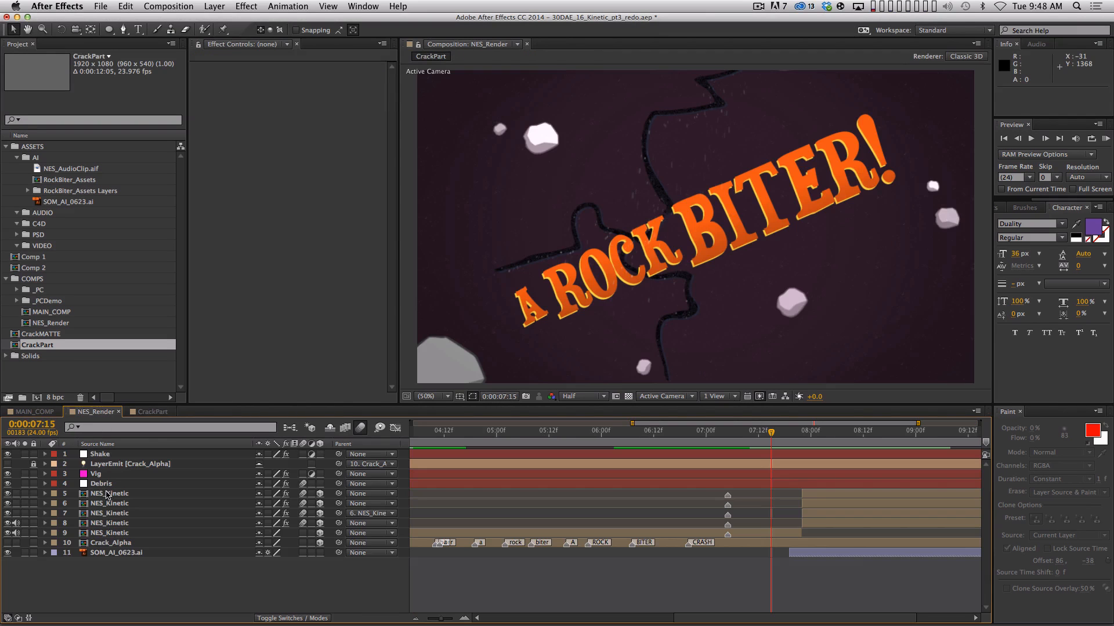
{"action": "left_click", "coordinate": [95, 412]}
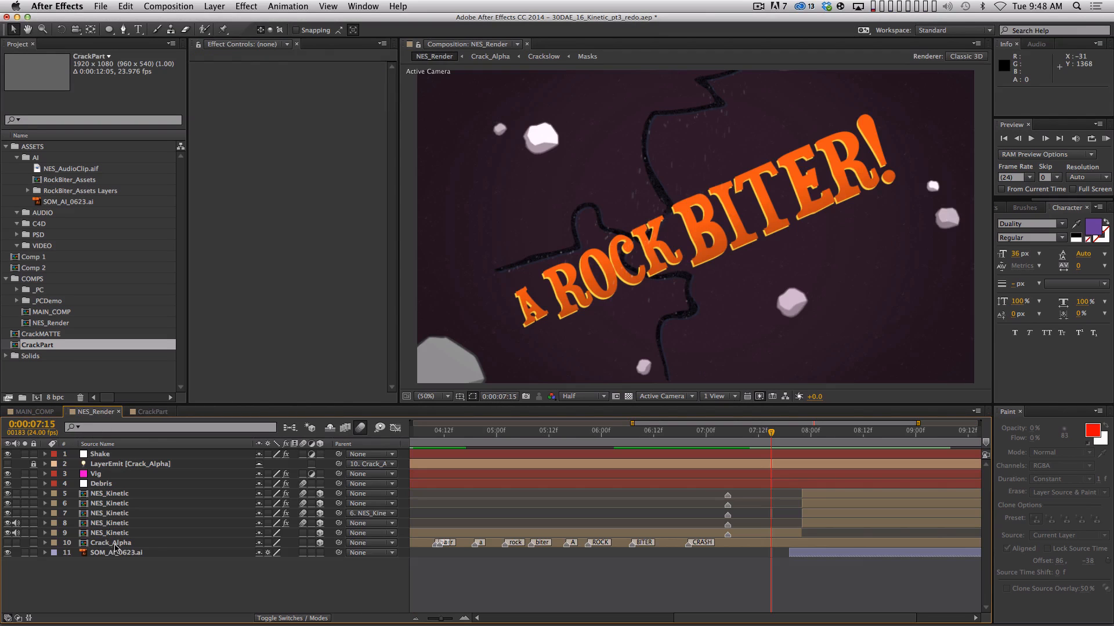
Copy the Crack_Alpha layer from NES_Render into CrackPart and start the work area at 0:00:06:20
{"action": "left_click", "coordinate": [129, 544]}
{"action": "key", "text": "super+c"}
{"action": "left_click", "coordinate": [152, 412]}
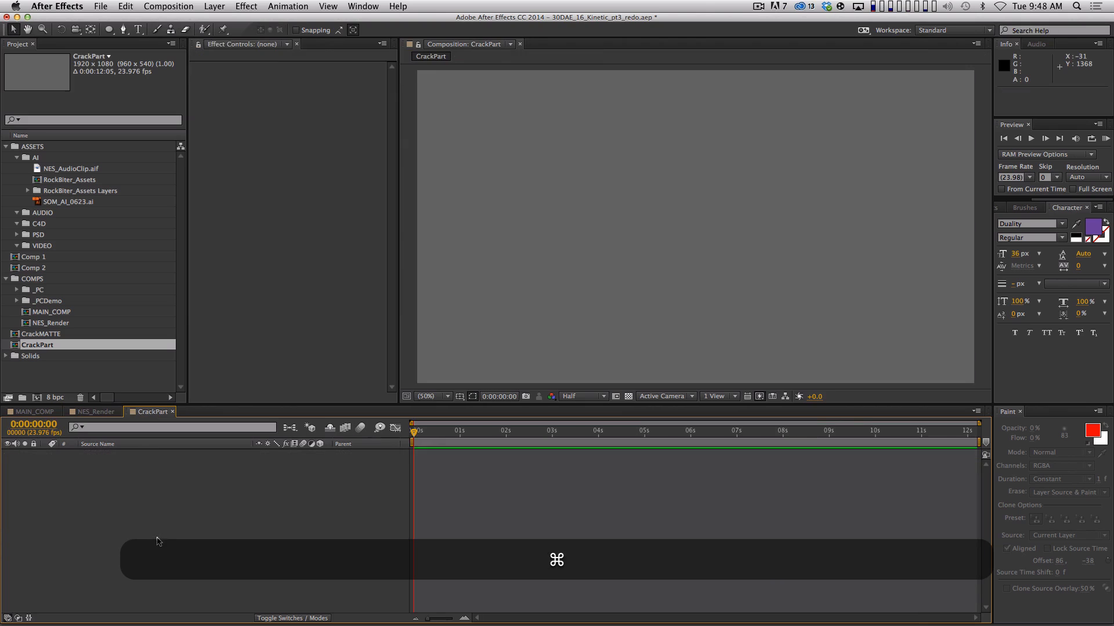
{"action": "key", "text": "super+v"}
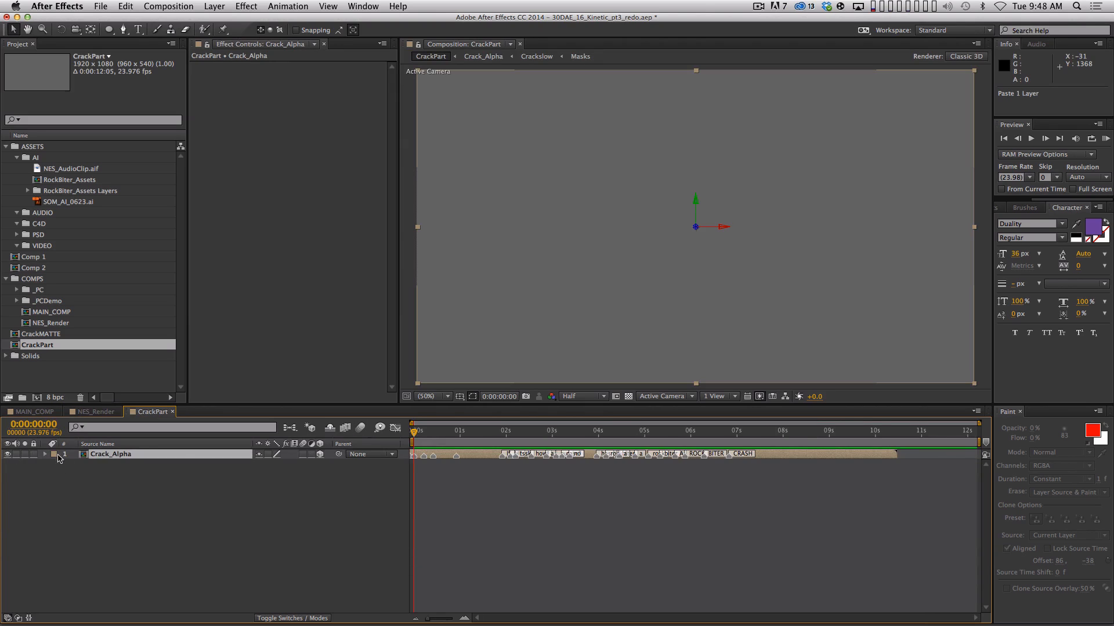
{"action": "mouse_move", "coordinate": [672, 438]}
{"action": "left_mouse_down"}
{"action": "mouse_move", "coordinate": [497, 441]}
{"action": "mouse_move", "coordinate": [686, 441]}
{"action": "mouse_move", "coordinate": [474, 458]}
{"action": "mouse_move", "coordinate": [766, 456]}
{"action": "mouse_move", "coordinate": [729, 458]}
{"action": "left_mouse_up"}
{"action": "key", "text": "b"}
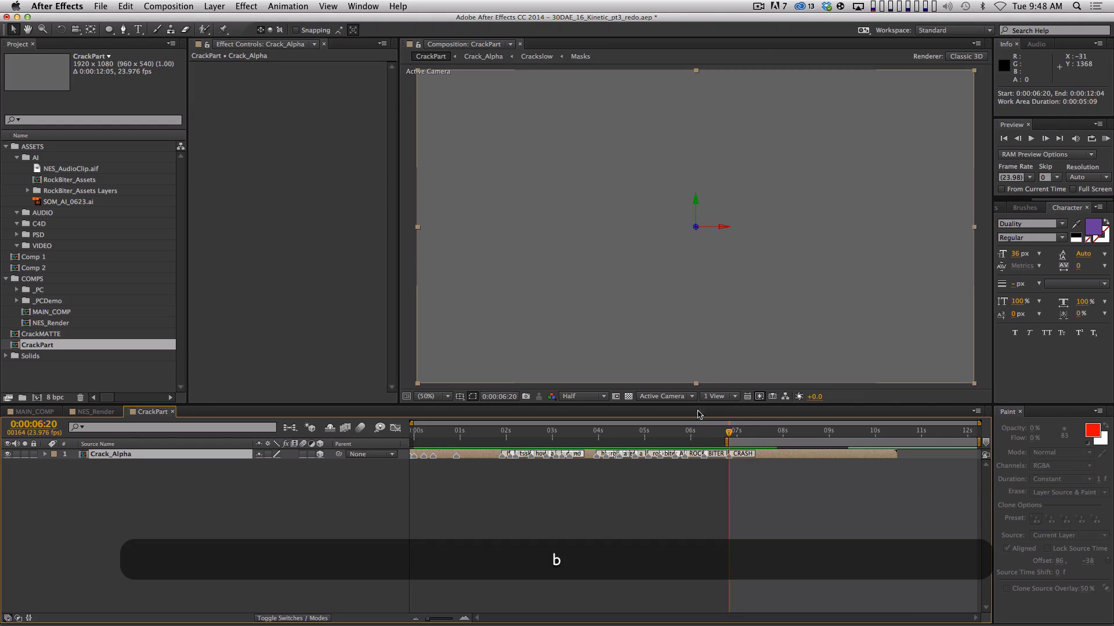
Create a new 1920 x 1080 solid named Particles in CrackPart
{"action": "left_click", "coordinate": [119, 518]}
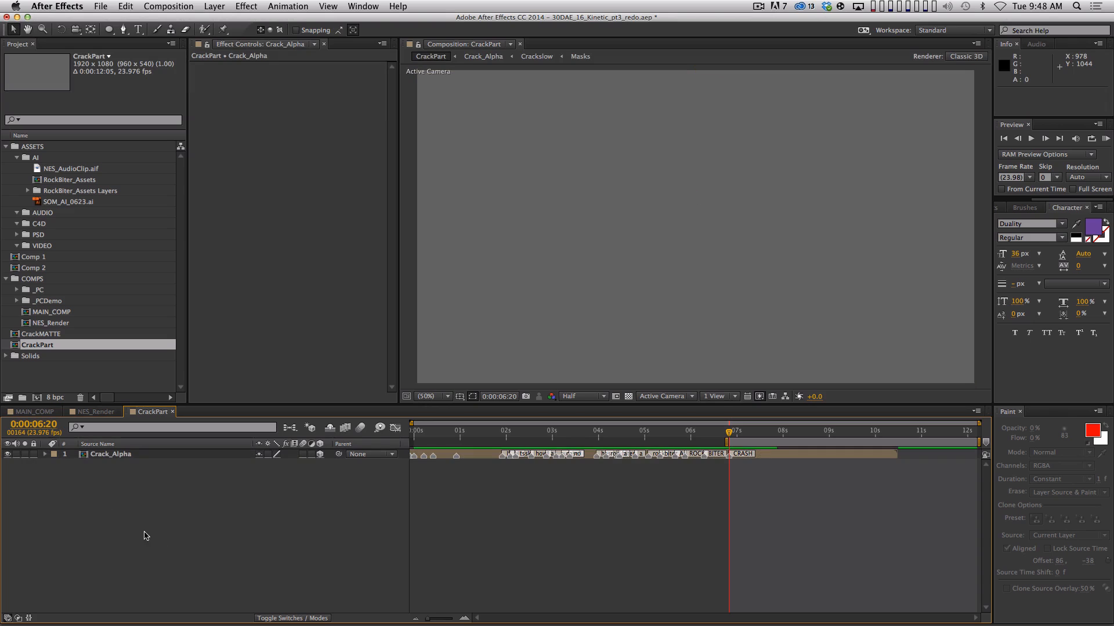
{"action": "key", "text": "shift+super+y"}
{"action": "type", "text": "Par"}
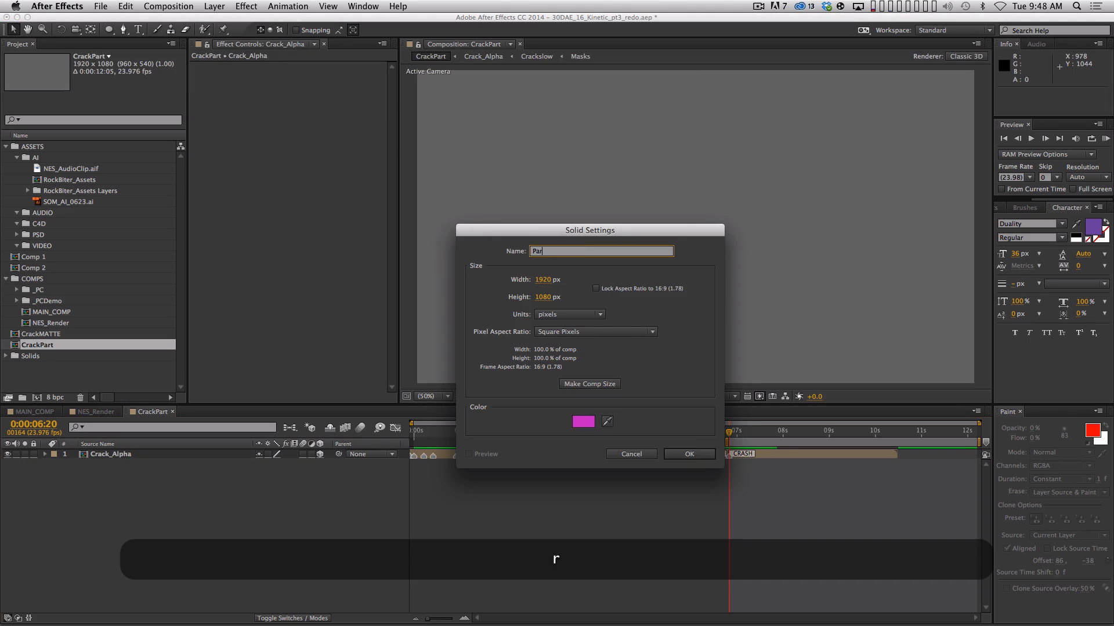
{"action": "type", "text": "ticles"}
{"action": "key", "text": "Return"}
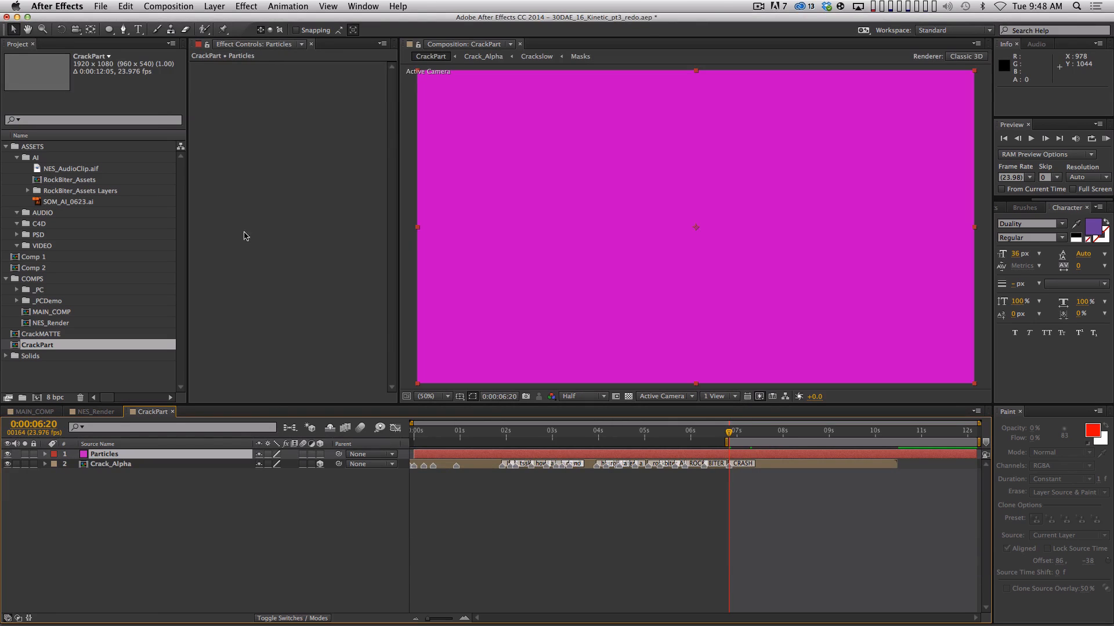
Apply the Trapcode Particular effect to the Particles solid
{"action": "left_click", "coordinate": [246, 6]}
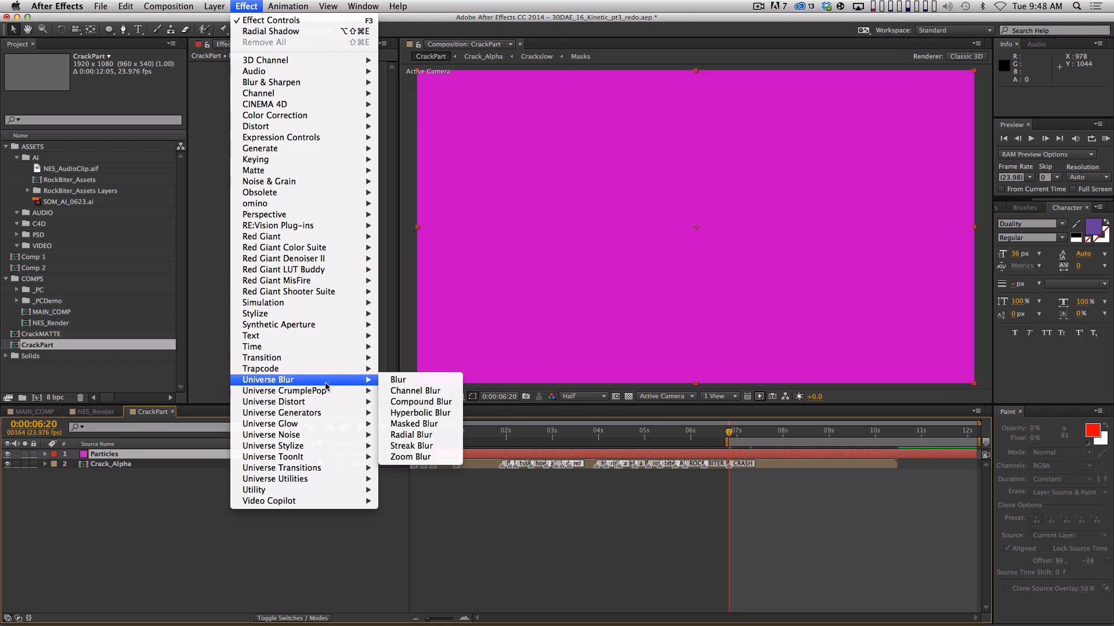
{"action": "mouse_move", "coordinate": [310, 373]}
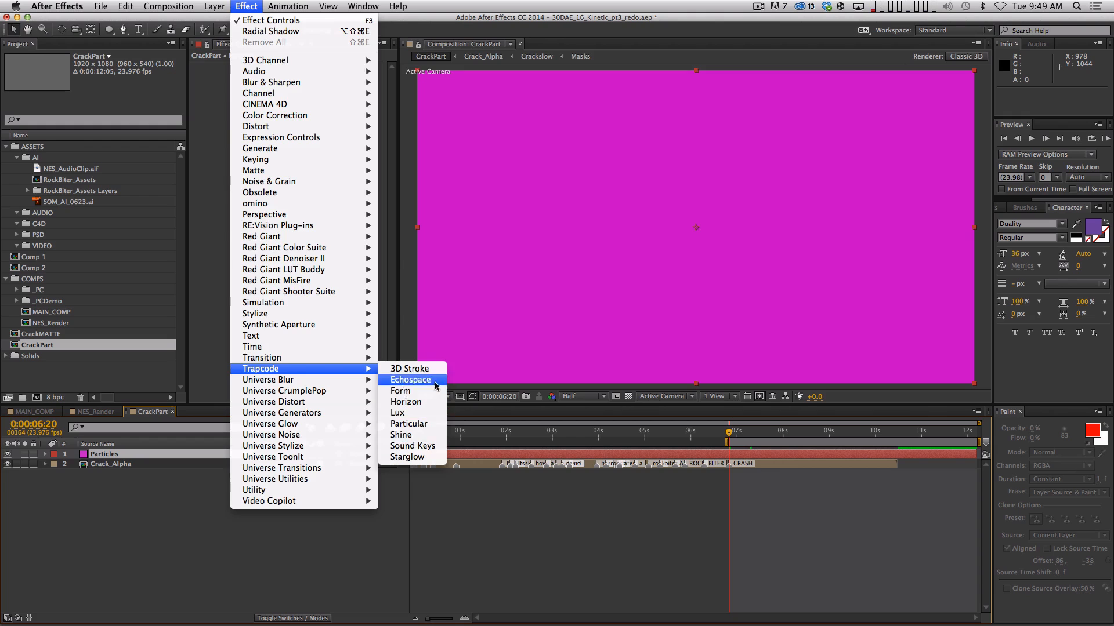
{"action": "left_click", "coordinate": [408, 424]}
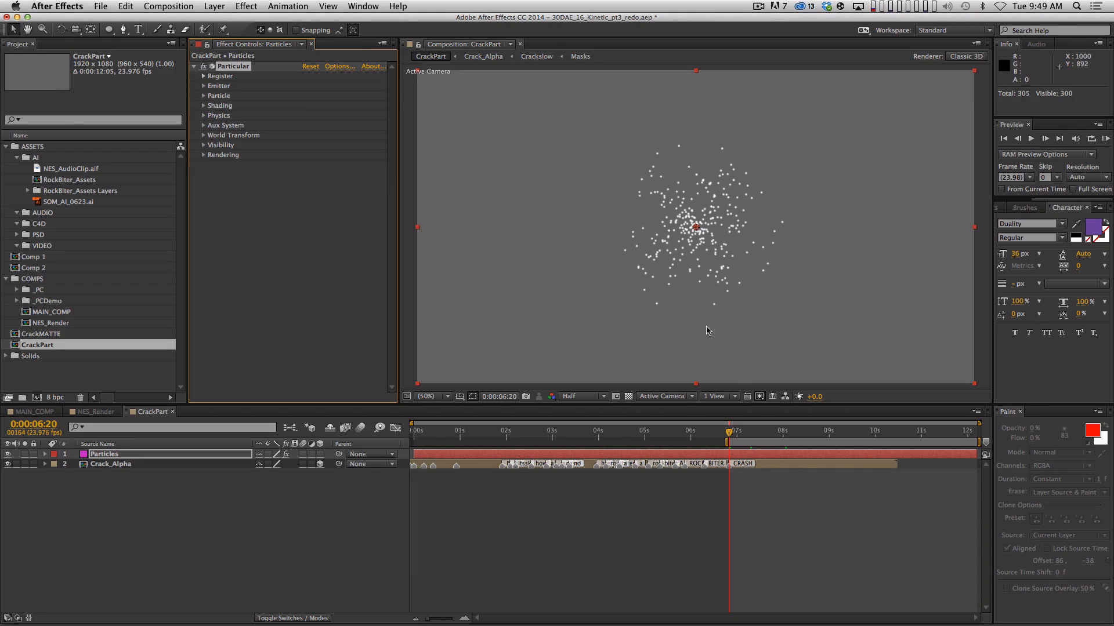
Play back the default particles with the crack, solo the Particles layer and scrub to 0:00:07:07
{"action": "key", "text": "space"}
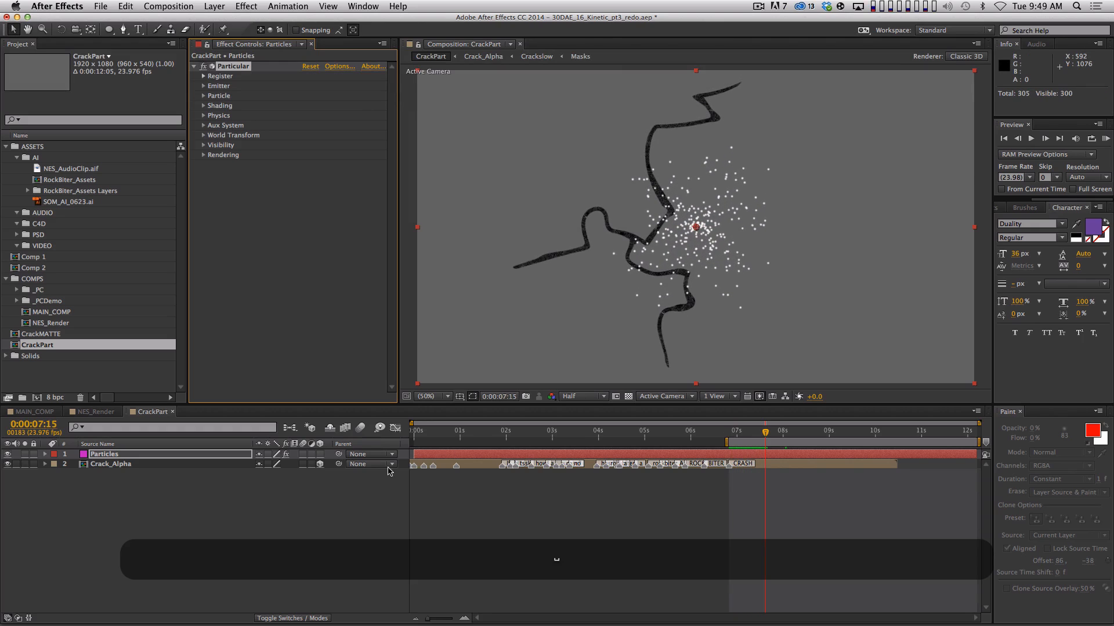
{"action": "left_click_drag", "start_coordinate": [574, 432], "coordinate": [460, 436]}
{"action": "left_click_drag", "start_coordinate": [545, 429], "coordinate": [751, 416]}
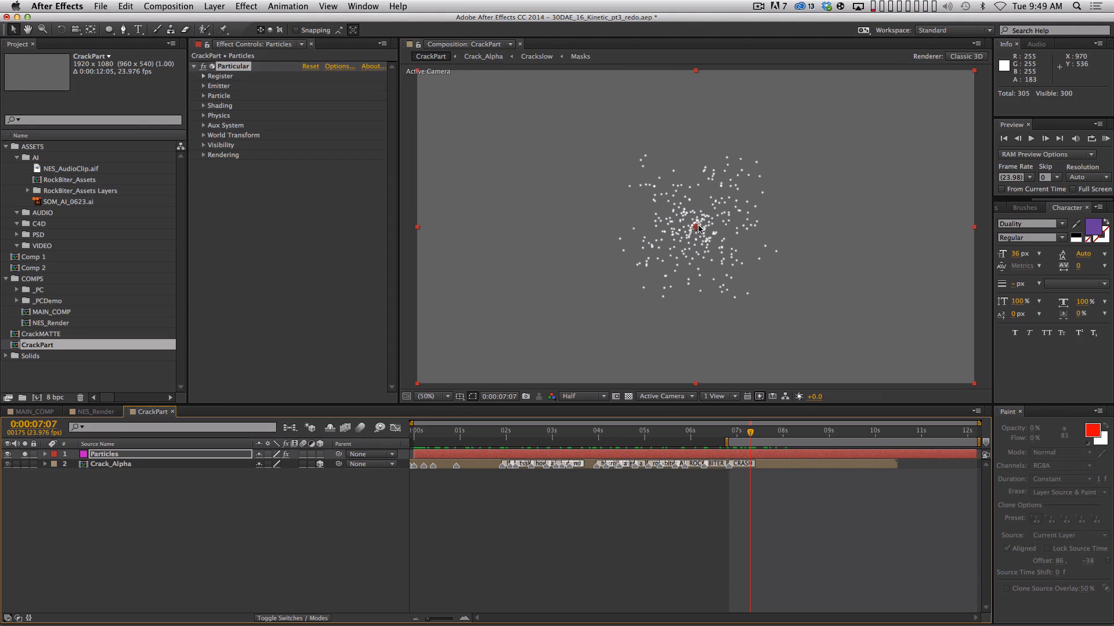
{"action": "left_click", "coordinate": [136, 465]}
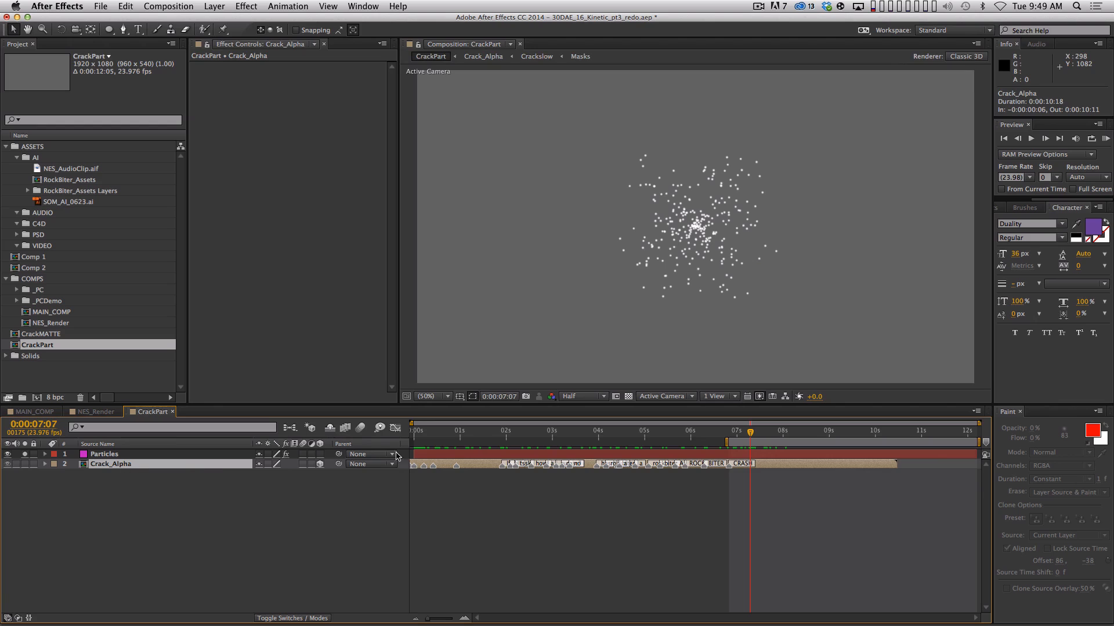
Set the Particular emitter type on Particles to Layer and use Crack_Alpha as the emitter layer
{"action": "left_click", "coordinate": [180, 455]}
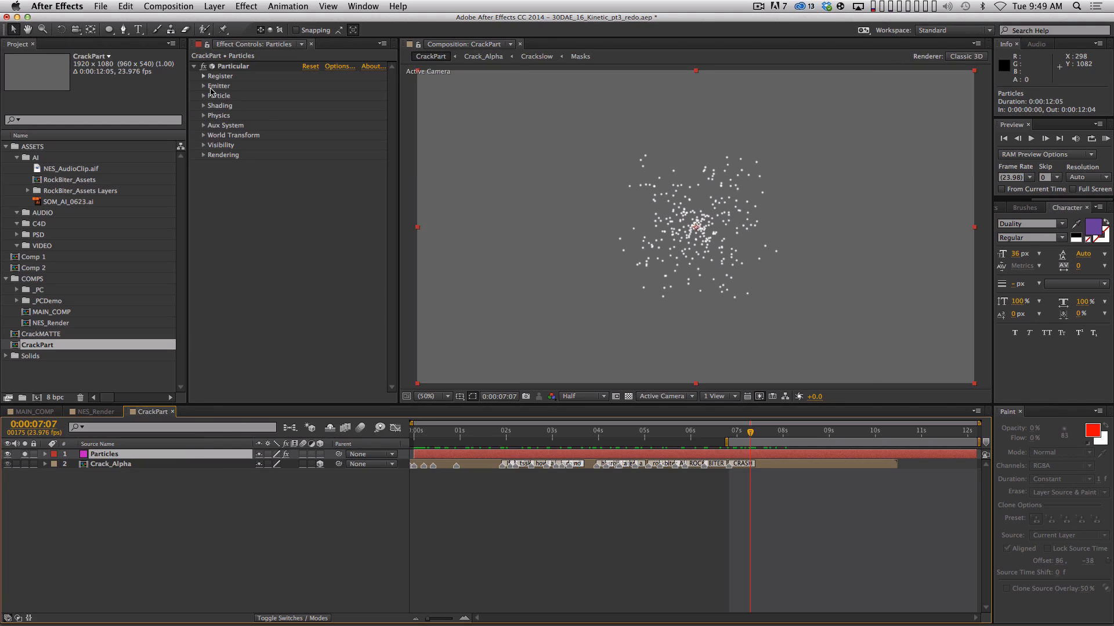
{"action": "left_click", "coordinate": [203, 86]}
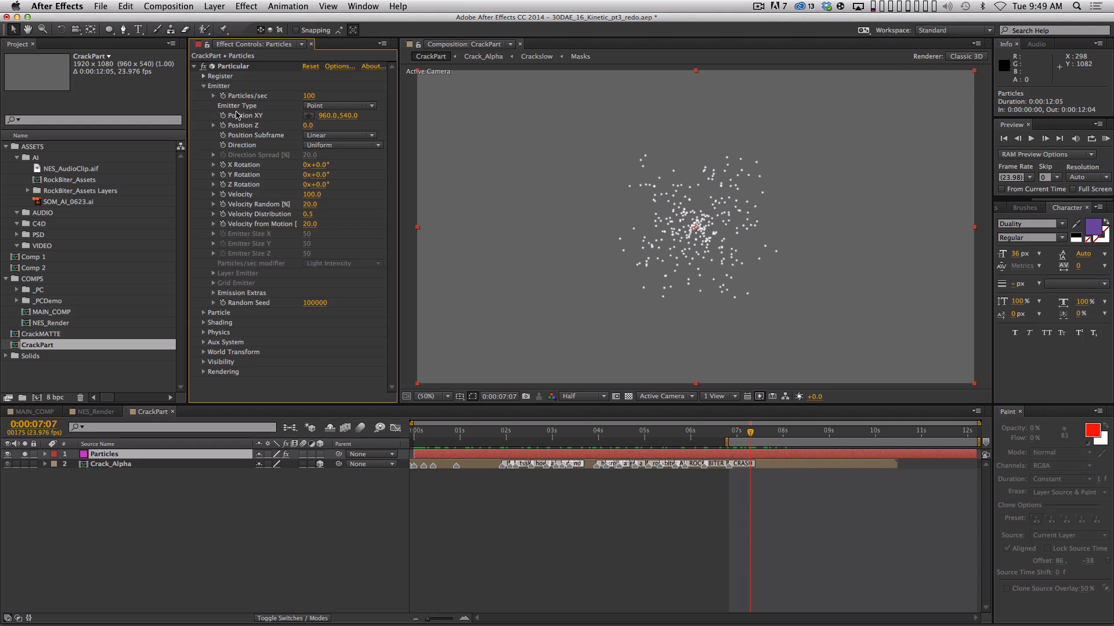
{"action": "left_click", "coordinate": [329, 108]}
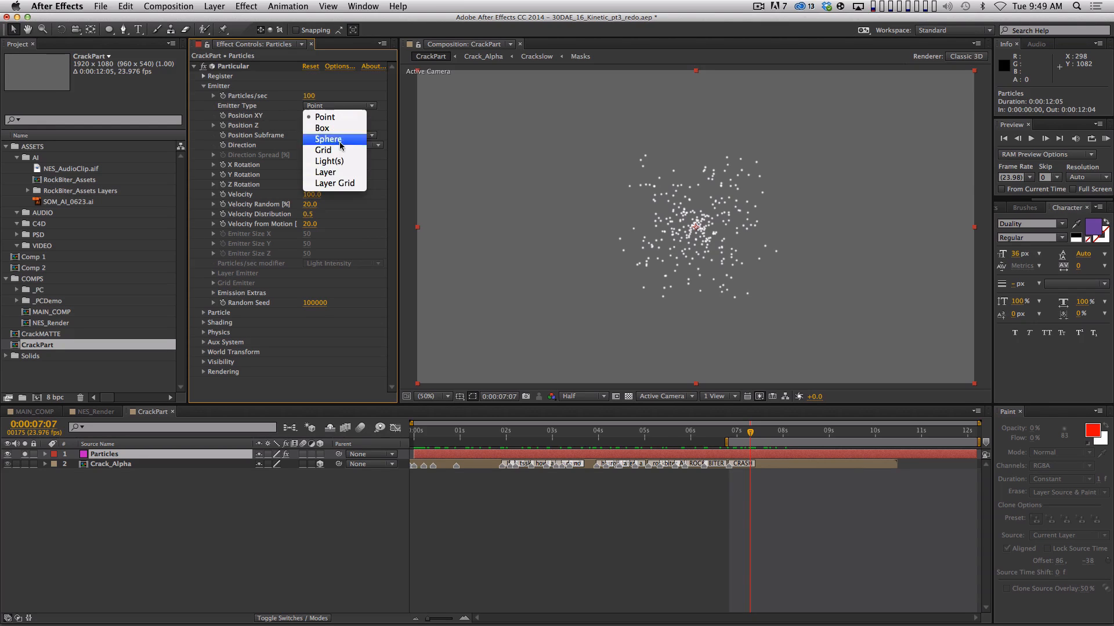
{"action": "left_click", "coordinate": [341, 175]}
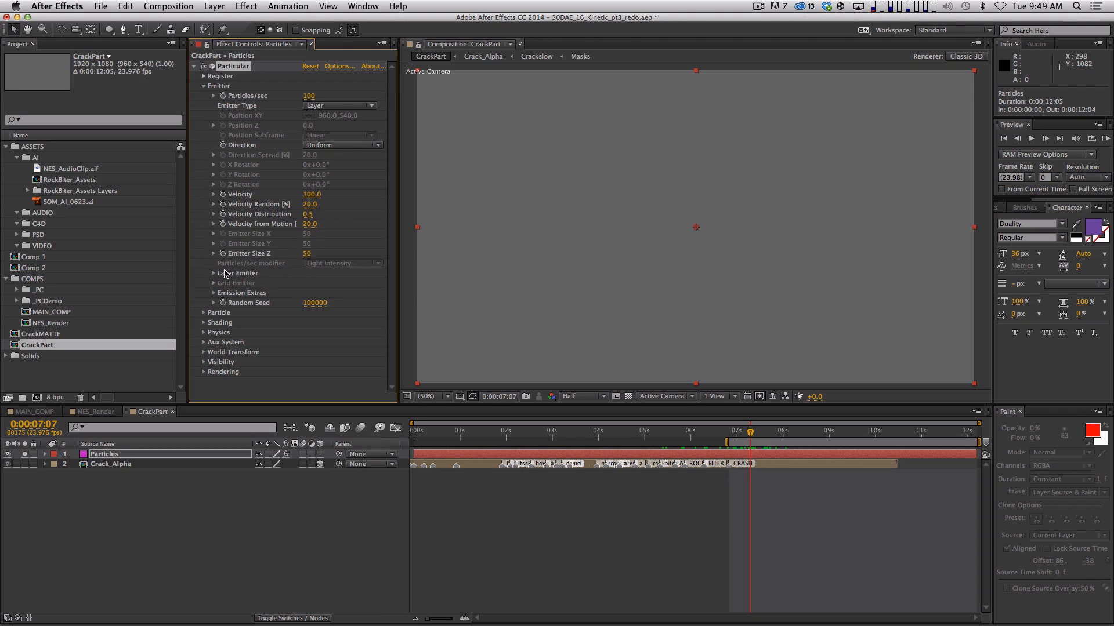
{"action": "left_click", "coordinate": [213, 274]}
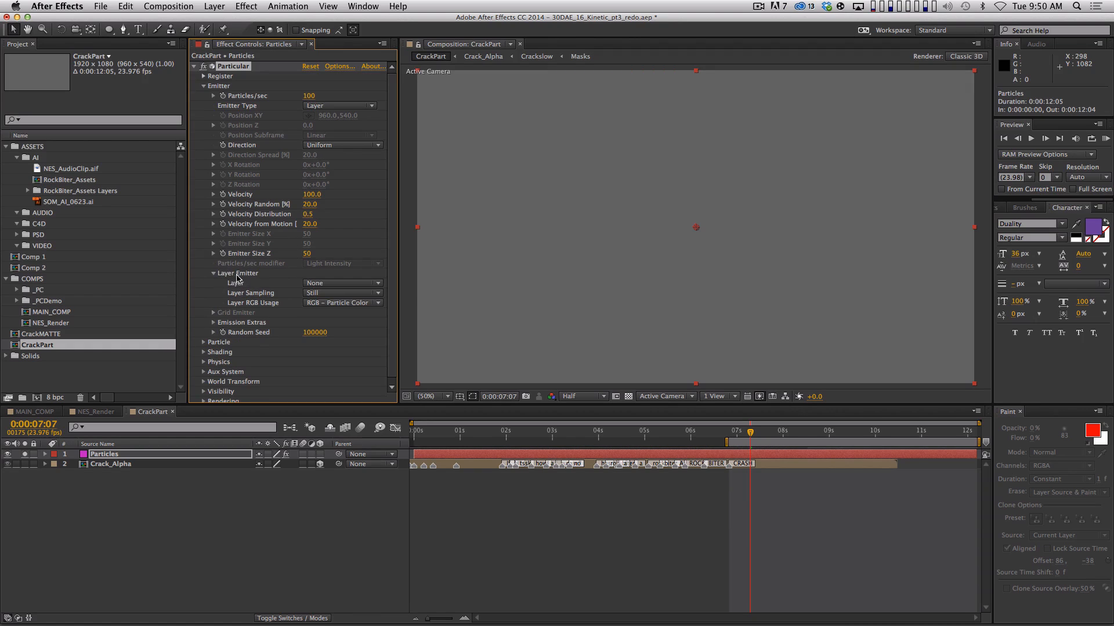
{"action": "left_click", "coordinate": [330, 283]}
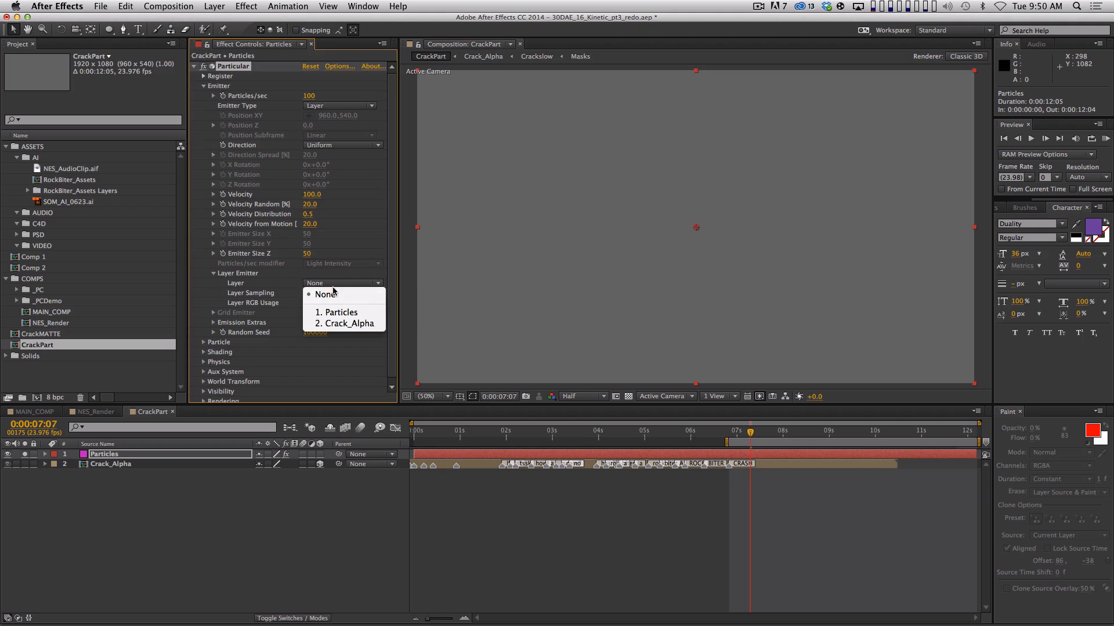
{"action": "left_click", "coordinate": [347, 325]}
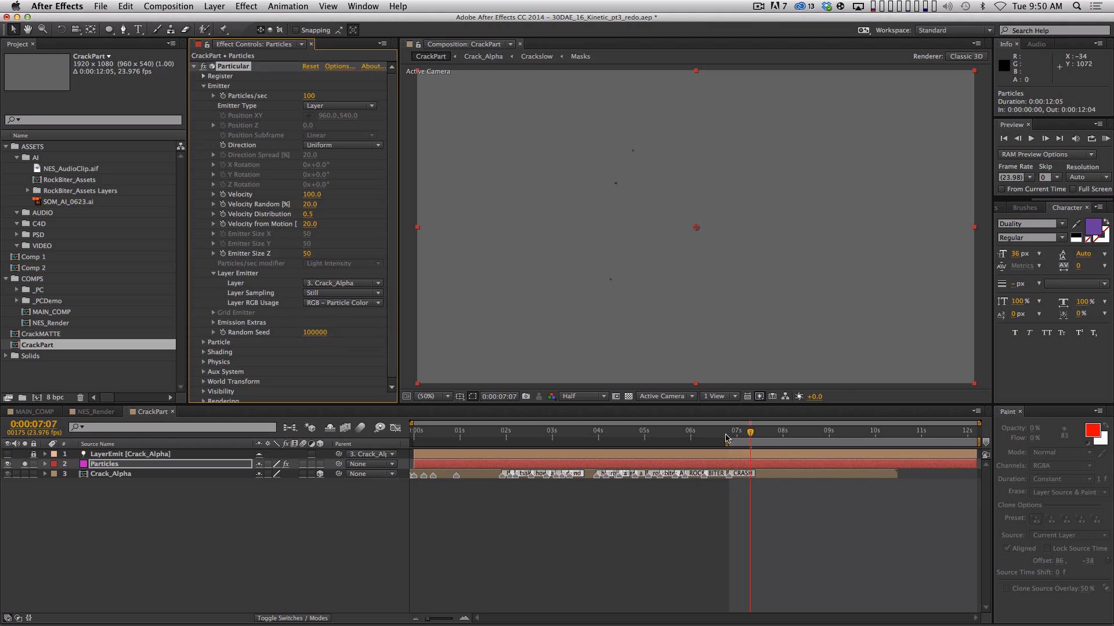
Move to 0:00:06:23 and raise Particular's Particles/sec to 3920
{"action": "left_click", "coordinate": [746, 436]}
{"action": "mouse_move", "coordinate": [747, 436]}
{"action": "left_mouse_down"}
{"action": "mouse_move", "coordinate": [614, 434]}
{"action": "mouse_move", "coordinate": [797, 438]}
{"action": "mouse_move", "coordinate": [734, 441]}
{"action": "left_mouse_up"}
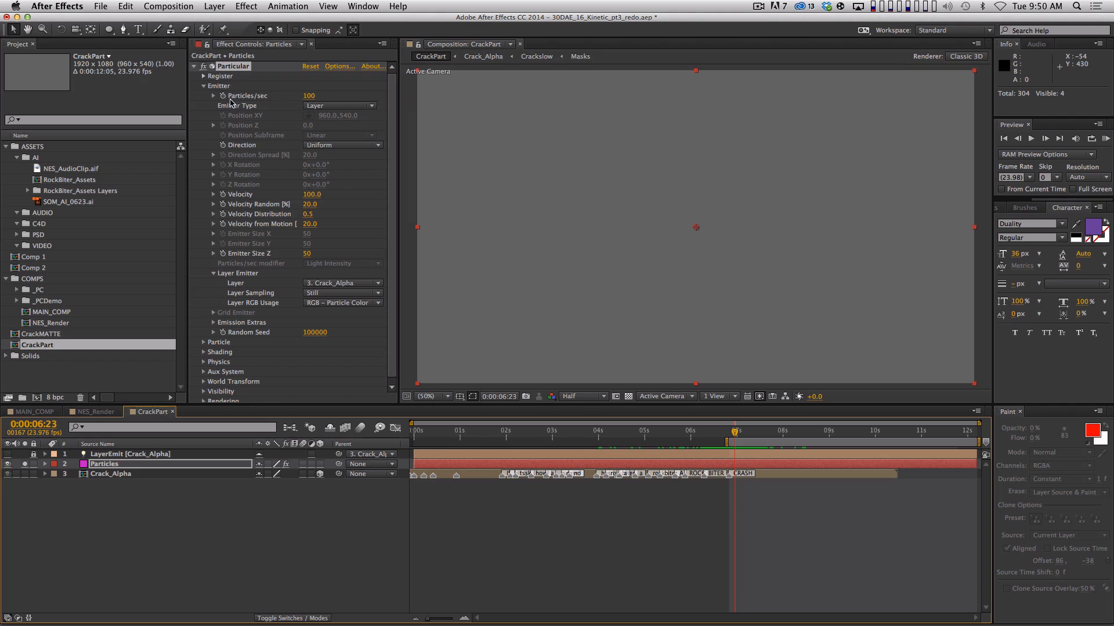
{"action": "left_click_drag", "start_coordinate": [308, 97], "coordinate": [540, 106]}
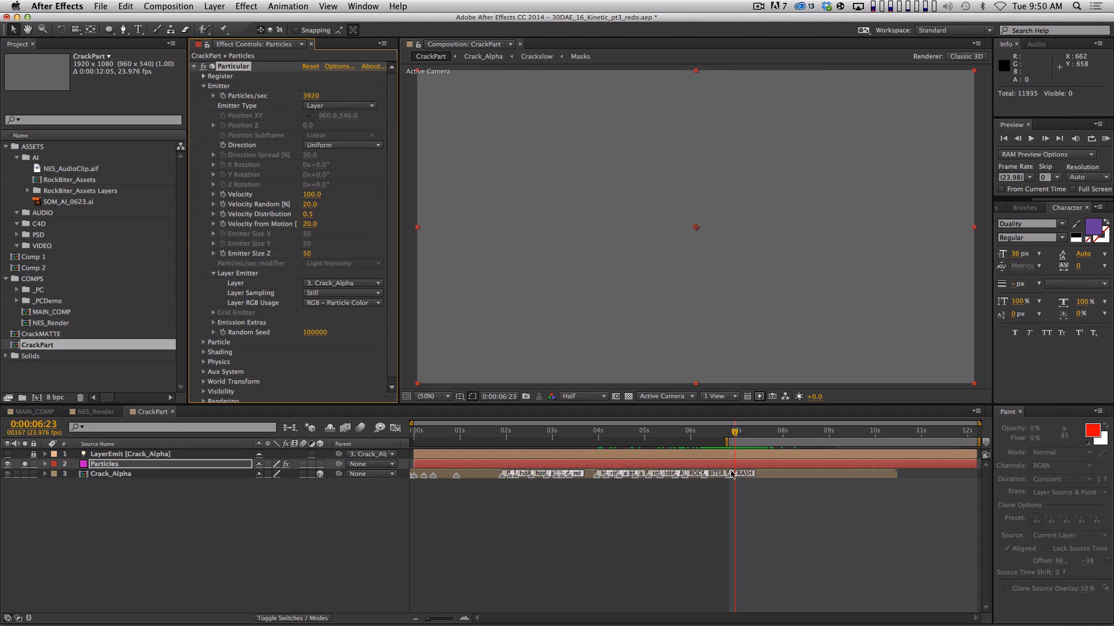
Scrub and play the denser particle emission from about 0:00:07:00, stopping at 0:00:07:09
{"action": "left_click", "coordinate": [728, 498]}
{"action": "left_click_drag", "start_coordinate": [698, 433], "coordinate": [737, 433]}
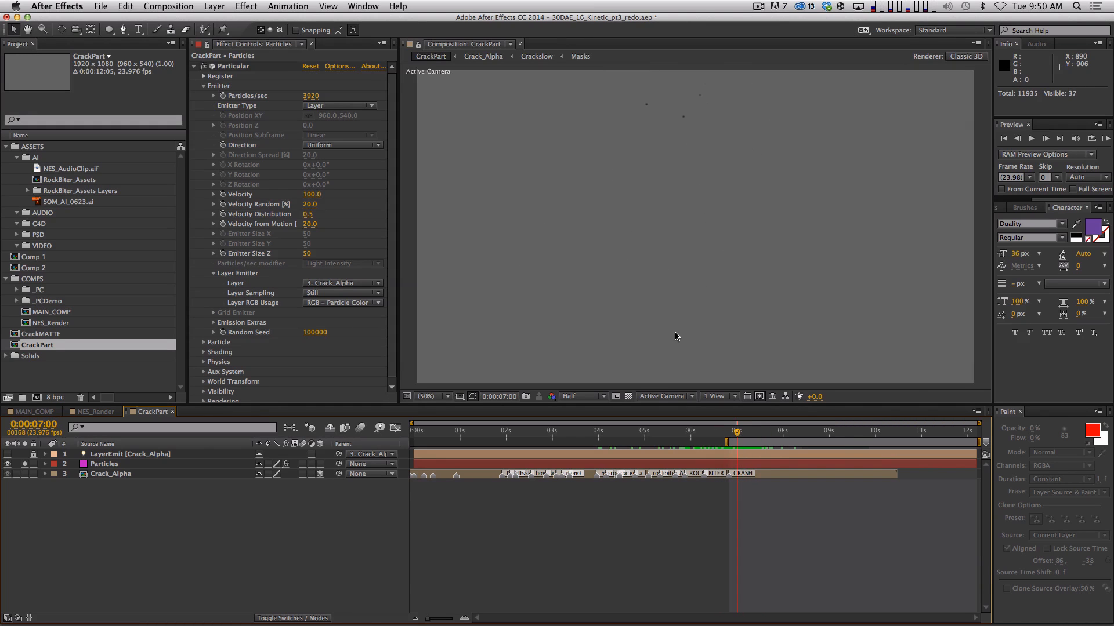
{"action": "key", "text": "Page_Down"}
{"action": "key", "text": "space"}
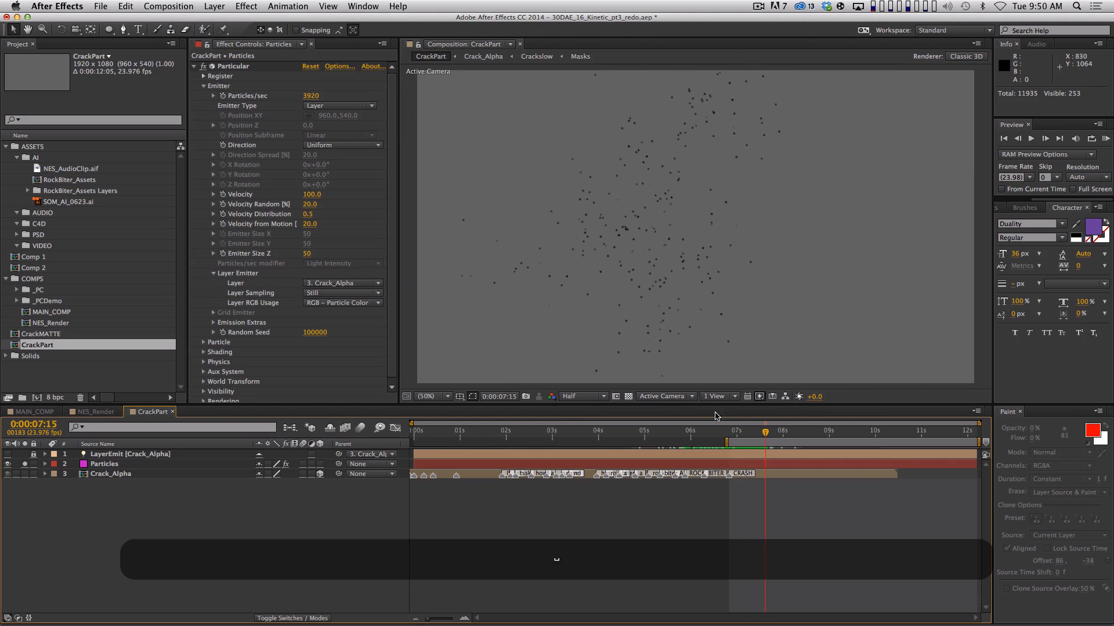
{"action": "left_click", "coordinate": [738, 432]}
{"action": "key", "text": "space"}
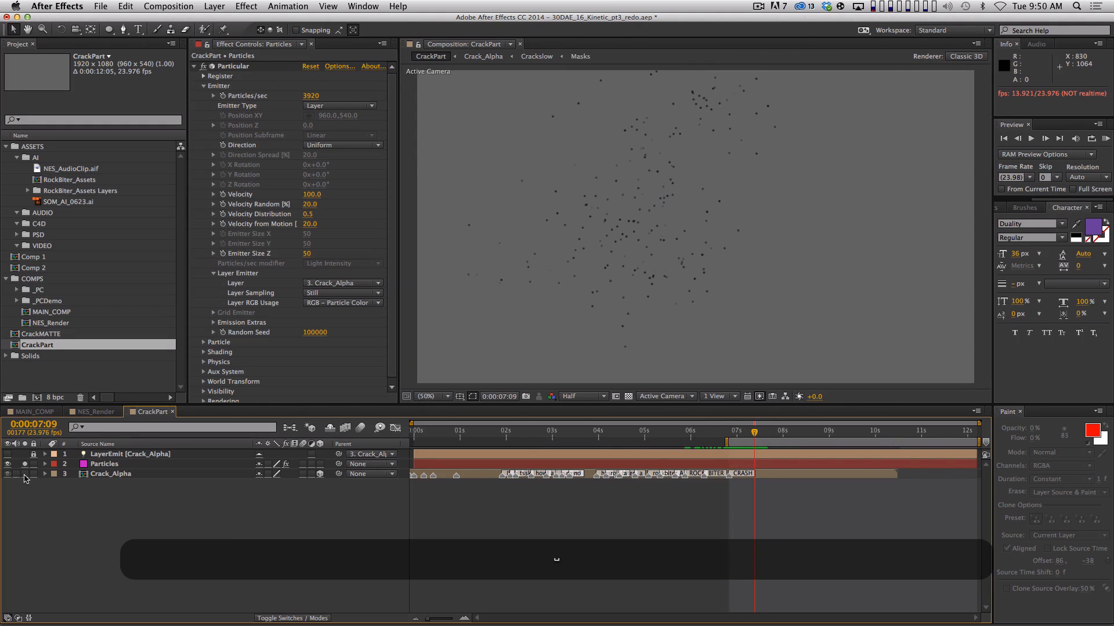
Turn off solo on Particles and preview the particles against the growing crack from 0:00:07:01 to 0:00:07:04
{"action": "left_click", "coordinate": [24, 464]}
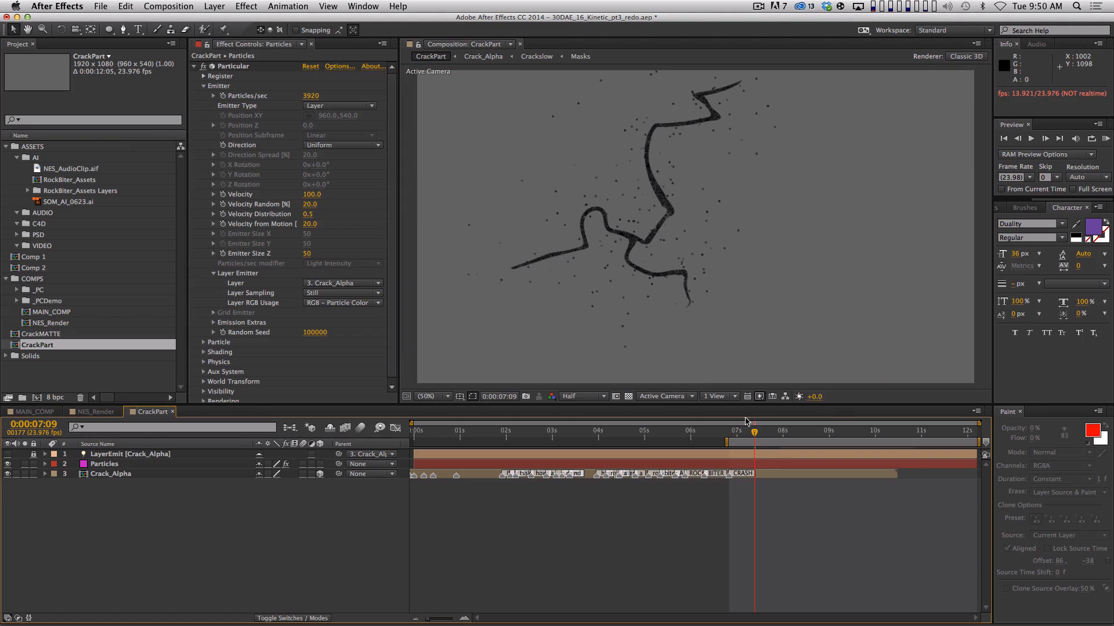
{"action": "mouse_move", "coordinate": [753, 434]}
{"action": "left_mouse_down"}
{"action": "mouse_move", "coordinate": [728, 439]}
{"action": "mouse_move", "coordinate": [738, 437]}
{"action": "left_mouse_up"}
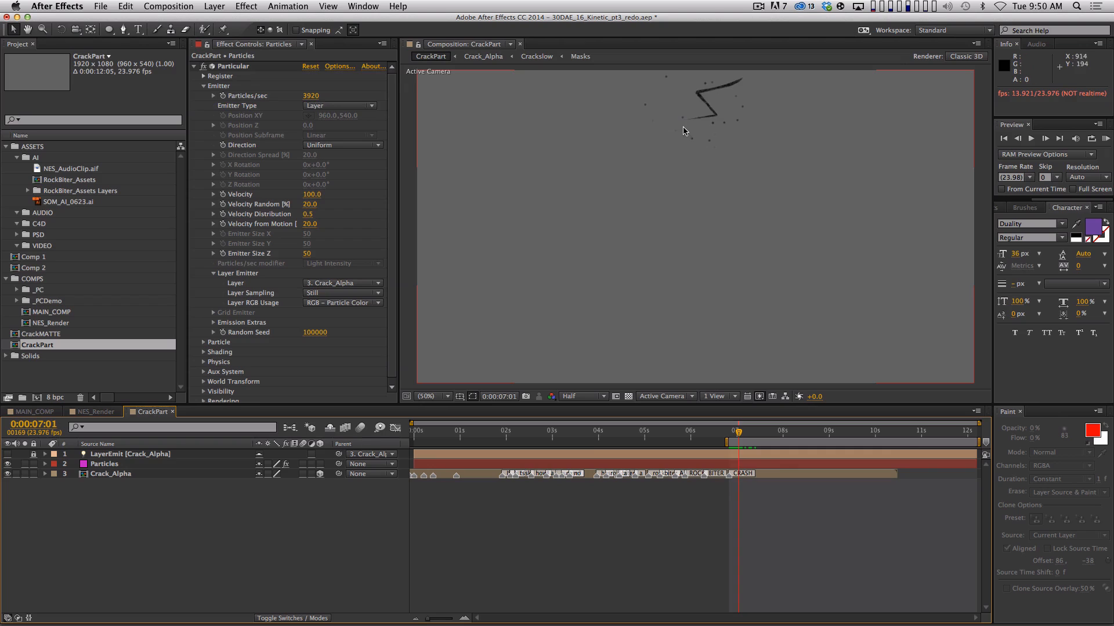
{"action": "key", "text": "space"}
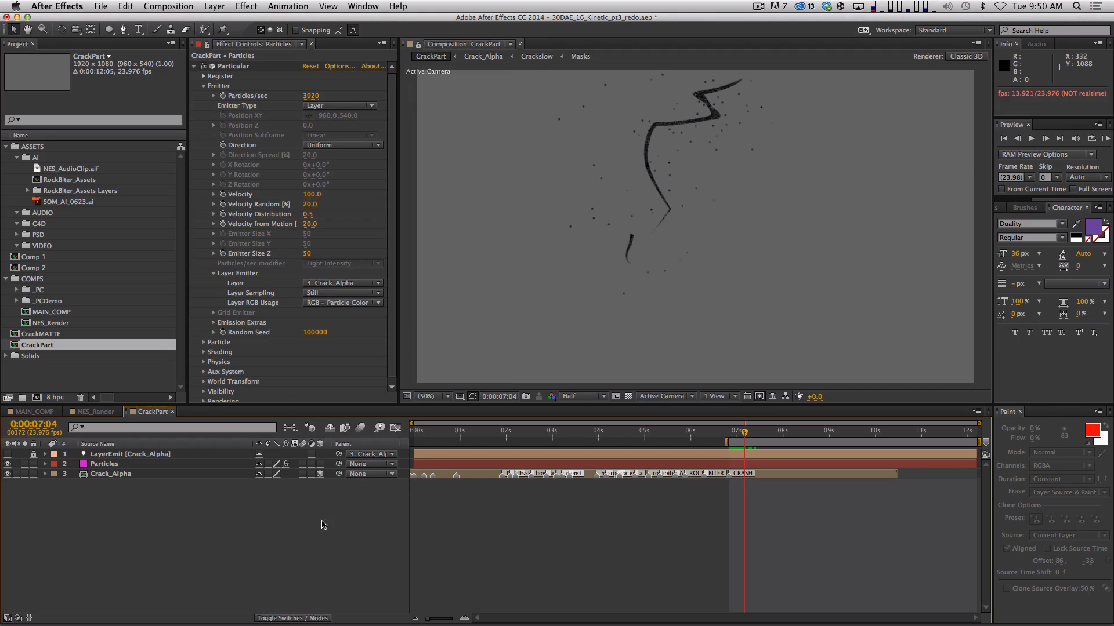
Hide the Crack_Alpha layer, scrub to 0:00:07:15 and play back the particles on their own
{"action": "left_click", "coordinate": [8, 474]}
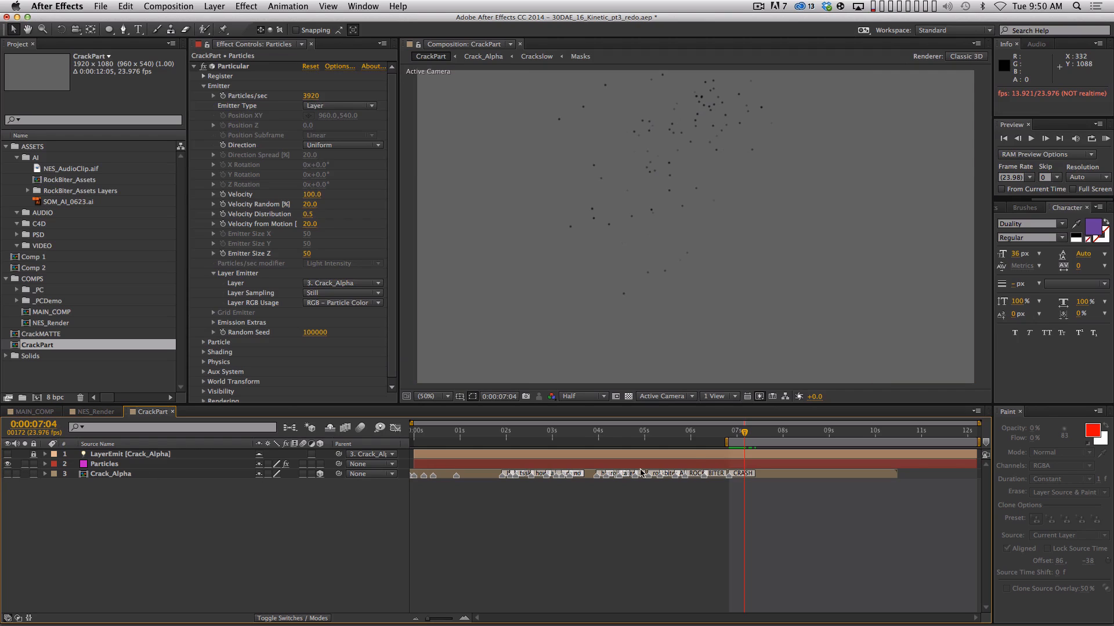
{"action": "left_click_drag", "start_coordinate": [742, 432], "coordinate": [765, 432]}
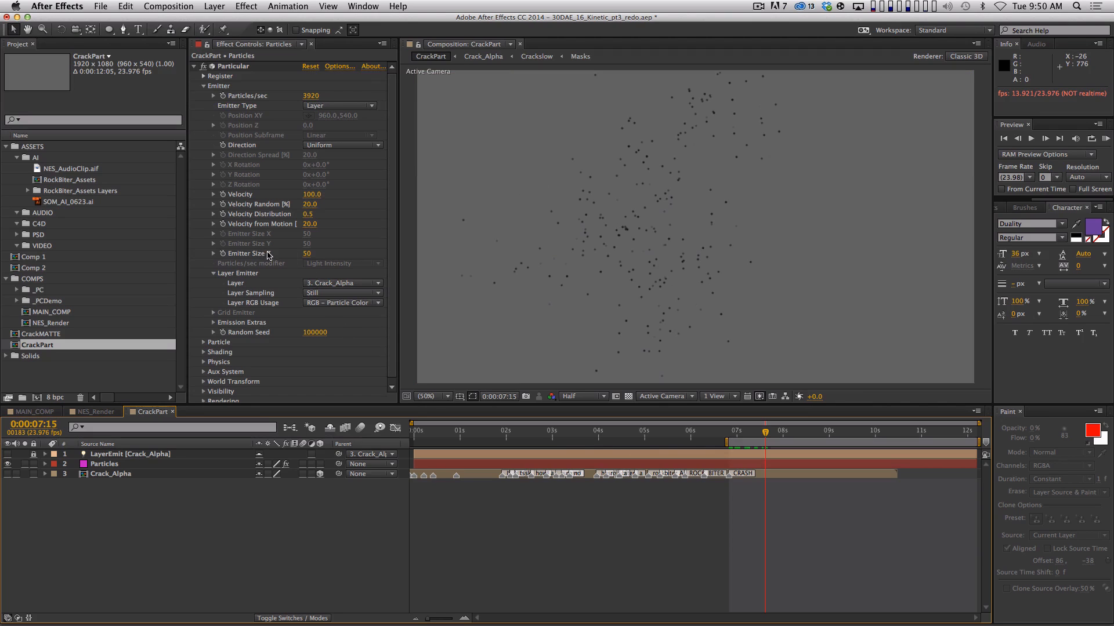
{"action": "key", "text": "shift+space"}
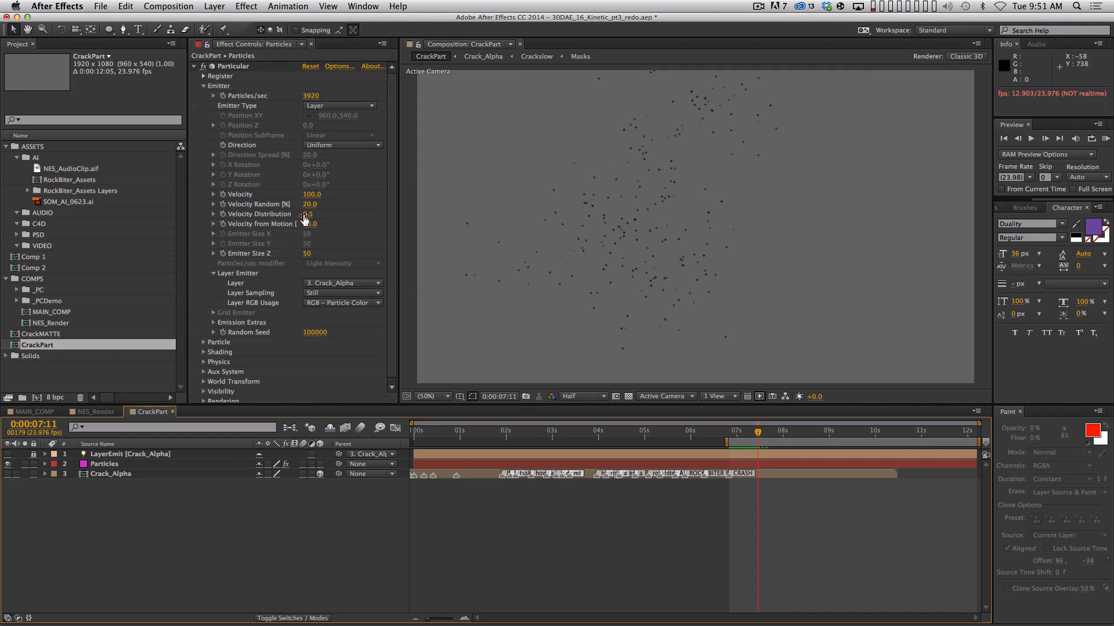
Set the emitter's Velocity and Velocity Random to 0
{"action": "left_click", "coordinate": [312, 194]}
{"action": "type", "text": "0"}
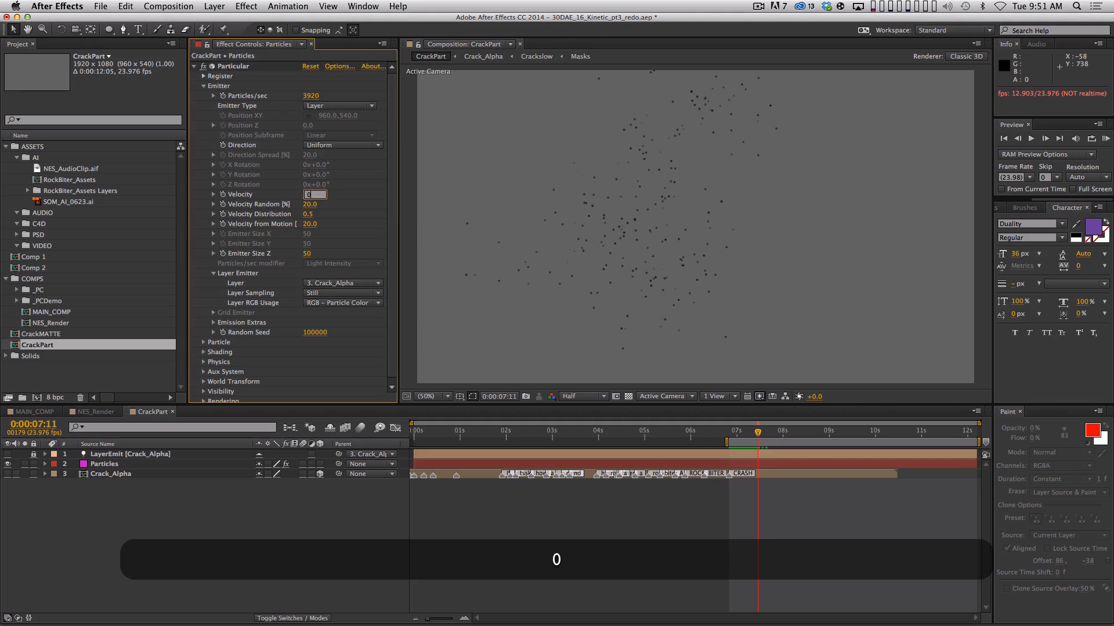
{"action": "key", "text": "Return"}
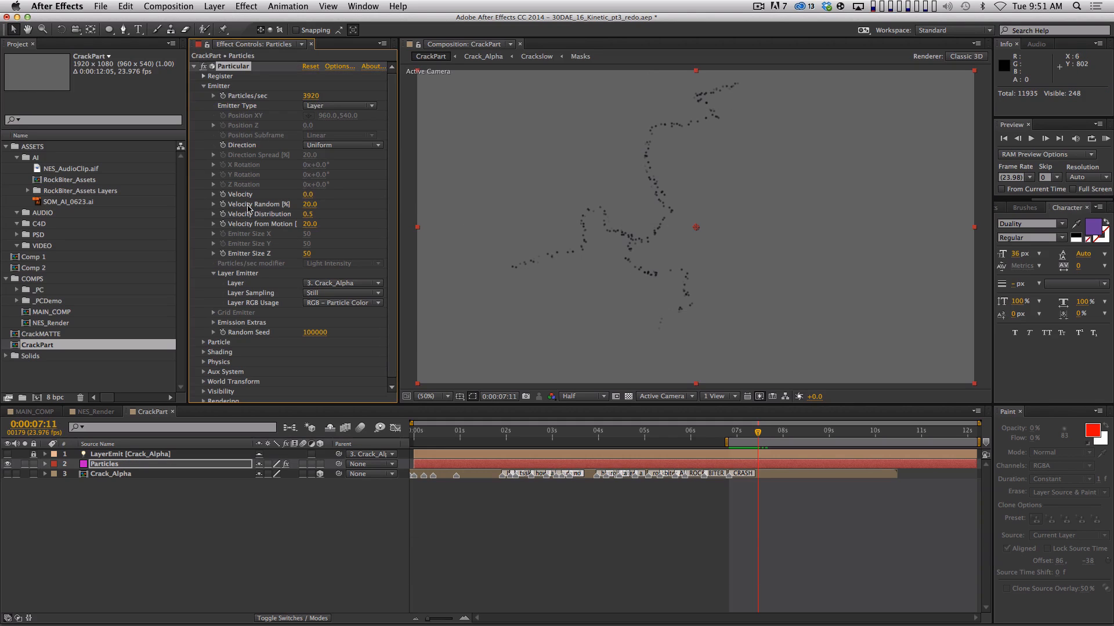
{"action": "left_click", "coordinate": [309, 205]}
{"action": "type", "text": "0"}
{"action": "key", "text": "Return"}
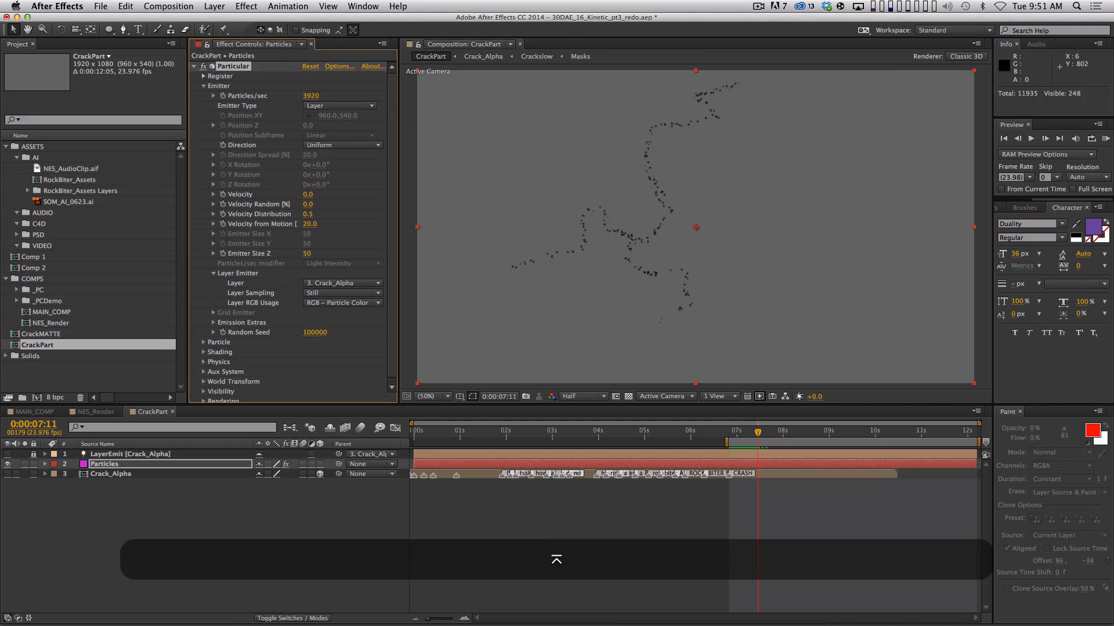
Try a much larger Emitter Size Z of 1149 on the particle emitter
{"action": "left_click", "coordinate": [306, 254]}
{"action": "key", "text": "Escape"}
{"action": "left_click_drag", "start_coordinate": [309, 252], "coordinate": [729, 226]}
Set the emitter's Emitter Size Z to 0
{"action": "left_click", "coordinate": [313, 253]}
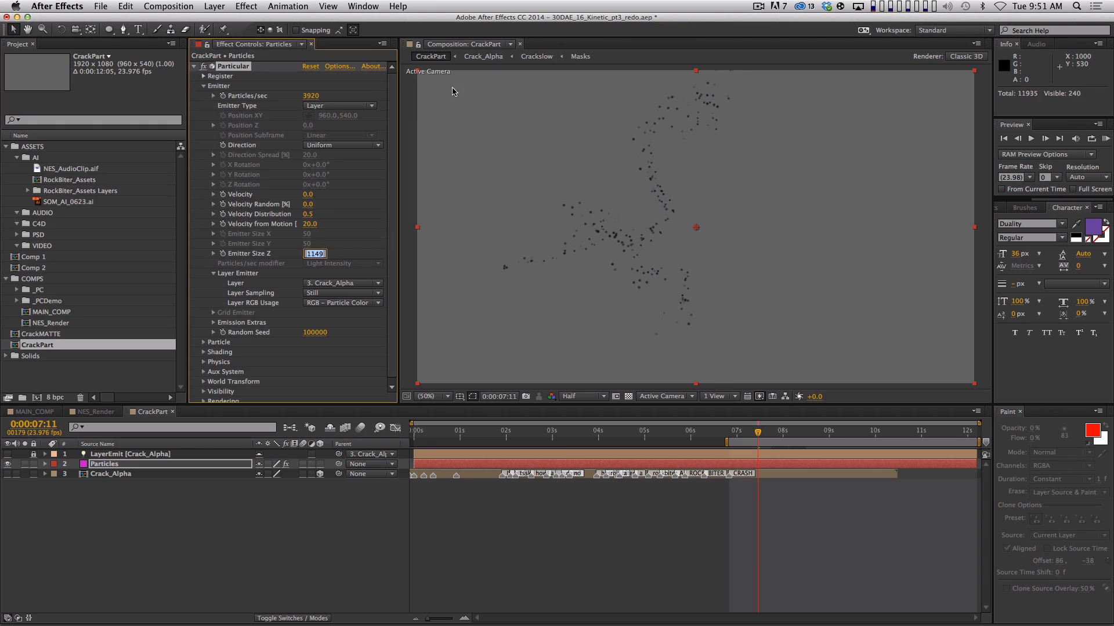
{"action": "type", "text": "0"}
{"action": "key", "text": "Return"}
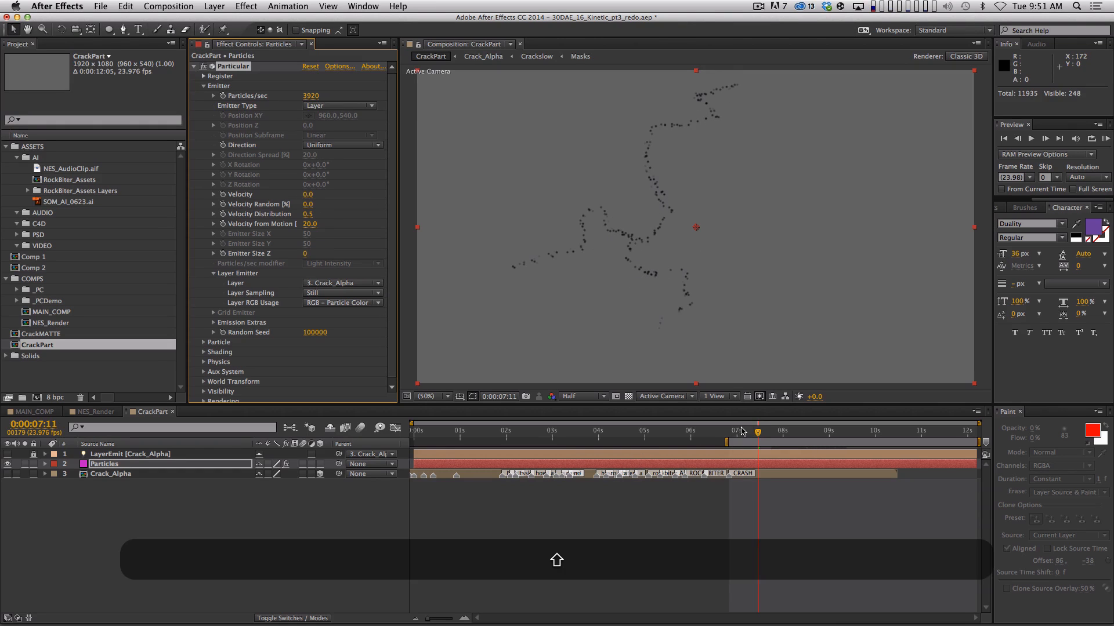
Play back the particles along the crack and set the particle Life to 10 seconds
{"action": "key", "text": "shift+space"}
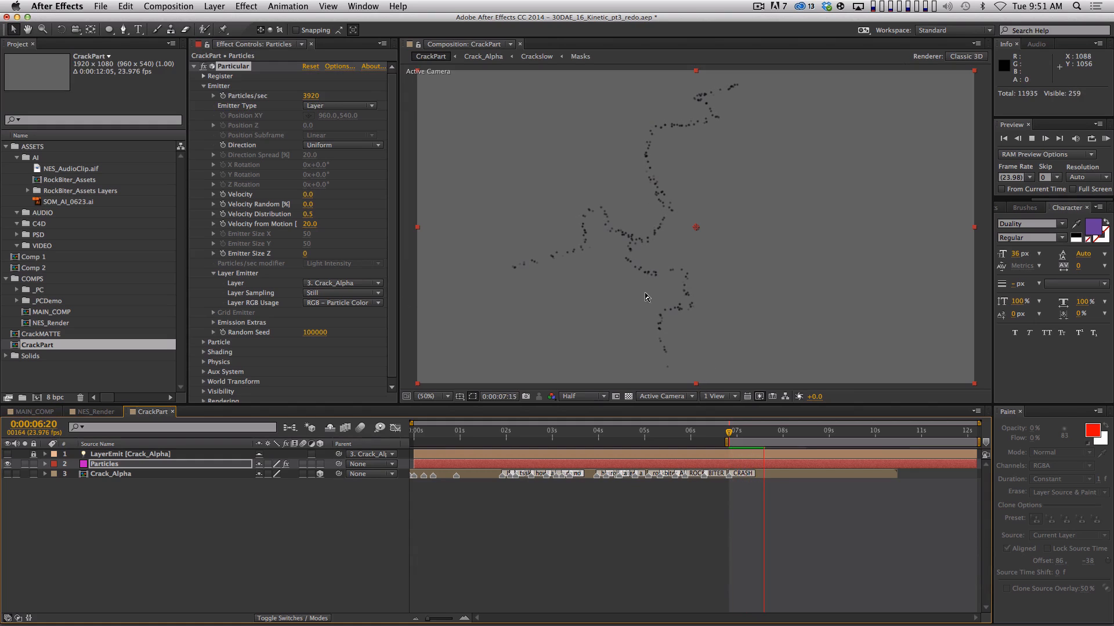
{"action": "key", "text": "space"}
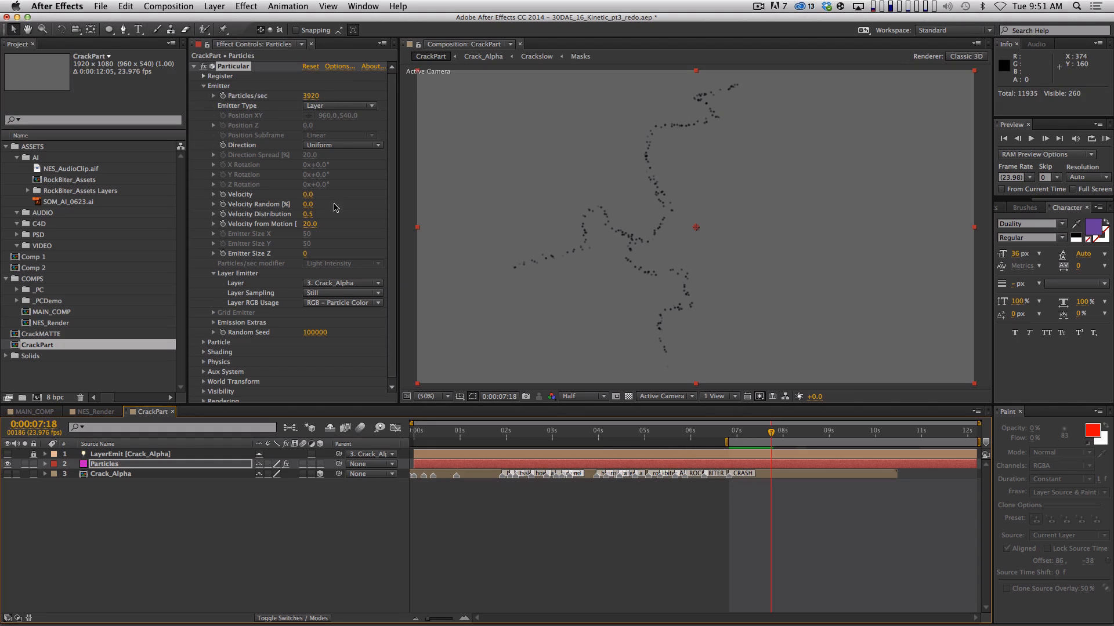
{"action": "left_click", "coordinate": [204, 85]}
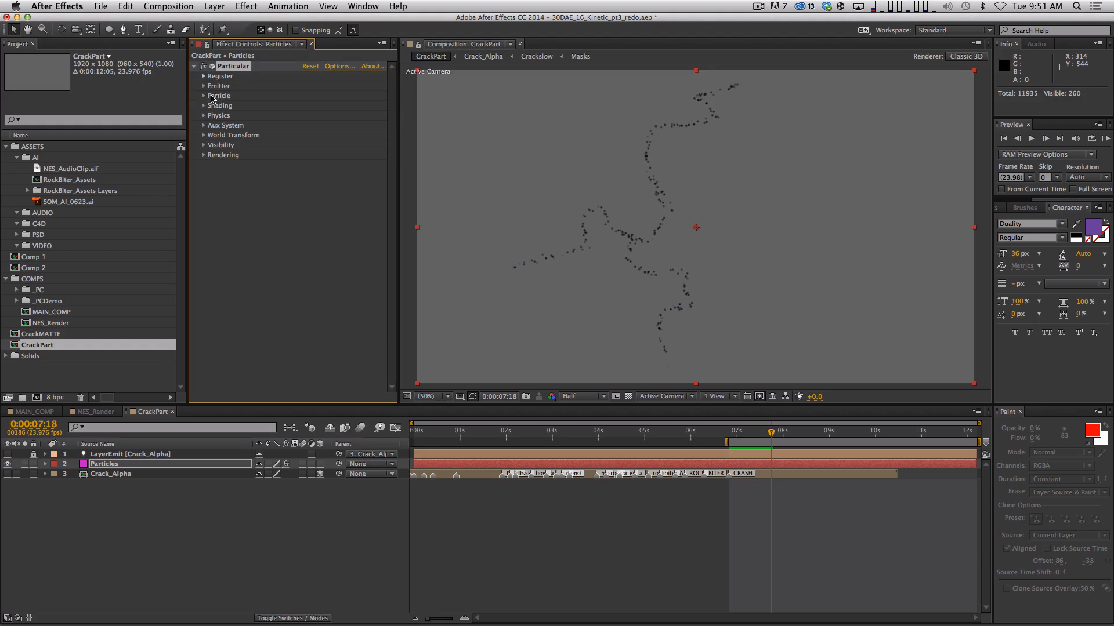
{"action": "left_click", "coordinate": [203, 96]}
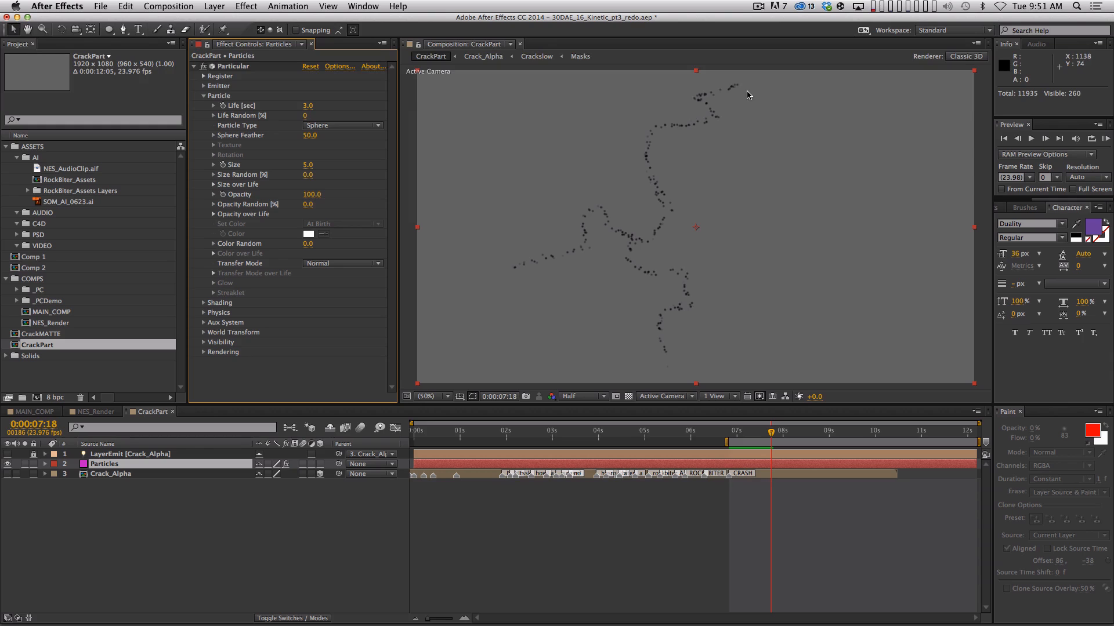
{"action": "left_click", "coordinate": [308, 106]}
{"action": "type", "text": "10"}
{"action": "key", "text": "Return"}
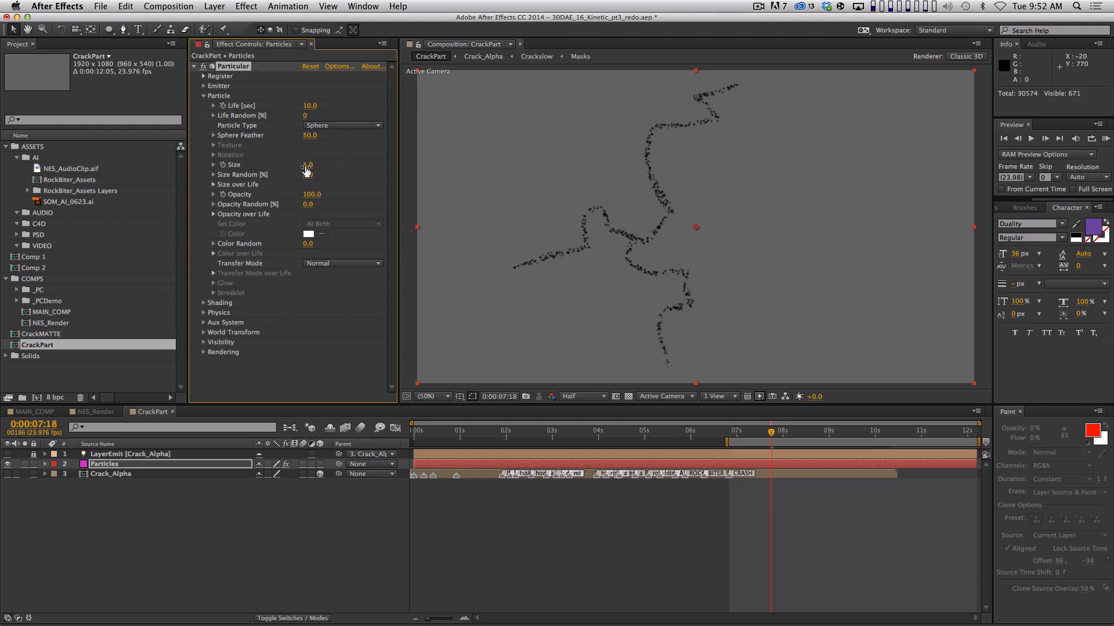
Set the particle Size to 2 and Size Random to 50%
{"action": "left_click", "coordinate": [308, 167]}
{"action": "type", "text": "2"}
{"action": "key", "text": "Return"}
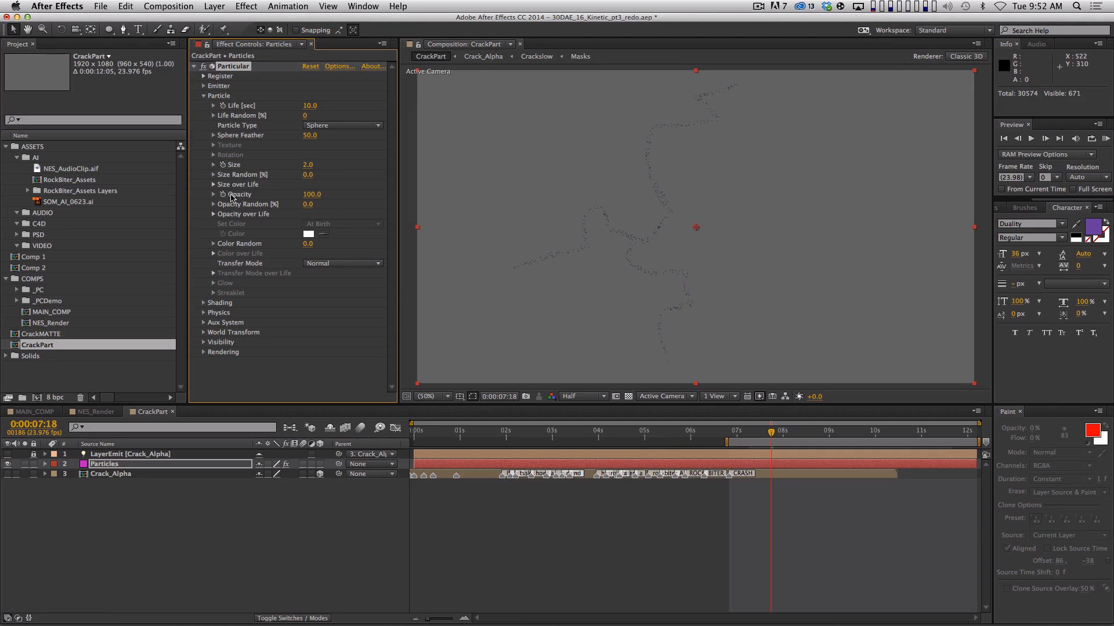
{"action": "left_click", "coordinate": [307, 175]}
{"action": "type", "text": "50"}
{"action": "key", "text": "Return"}
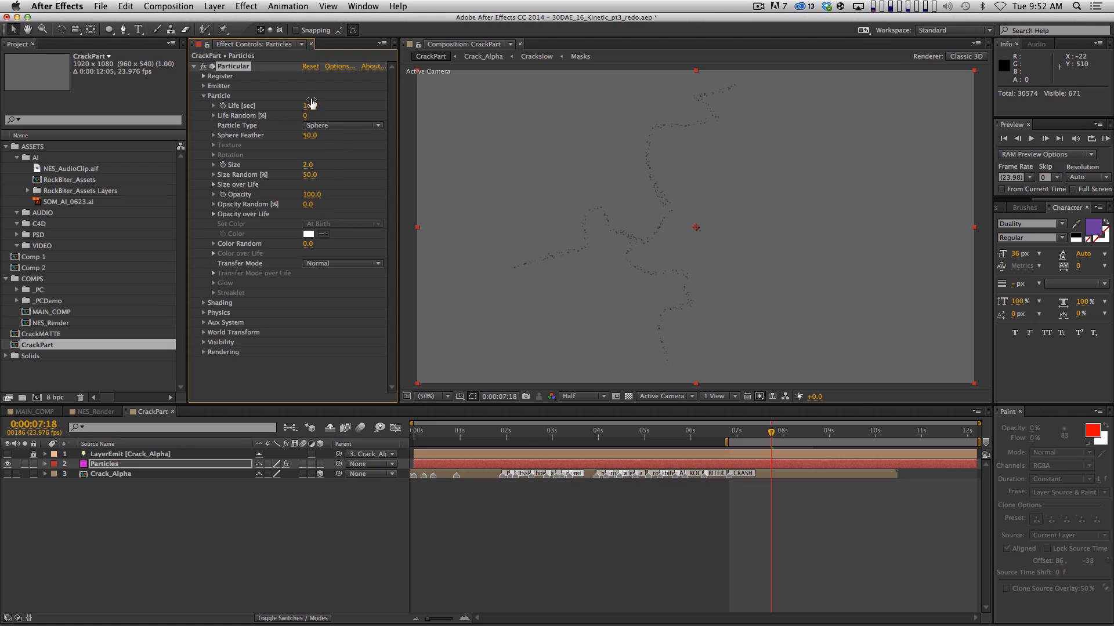
Raise the emitter's Particles/sec to 30000 and check the crack's density around 0:00:07:14
{"action": "left_click", "coordinate": [203, 85]}
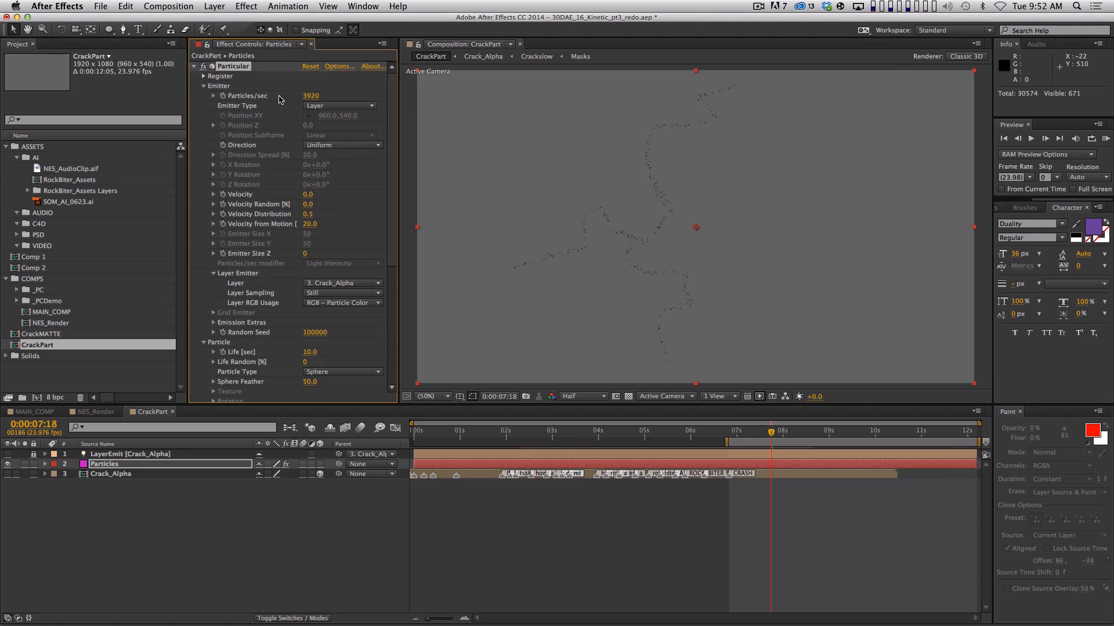
{"action": "left_click", "coordinate": [314, 96]}
{"action": "type", "text": "30"}
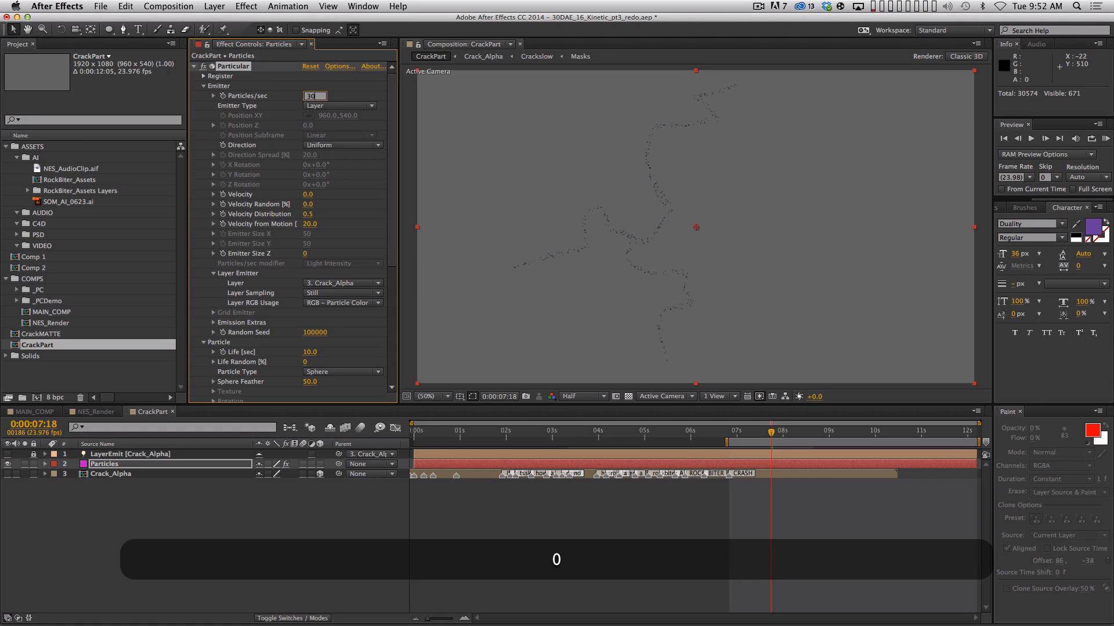
{"action": "type", "text": "000"}
{"action": "key", "text": "Return"}
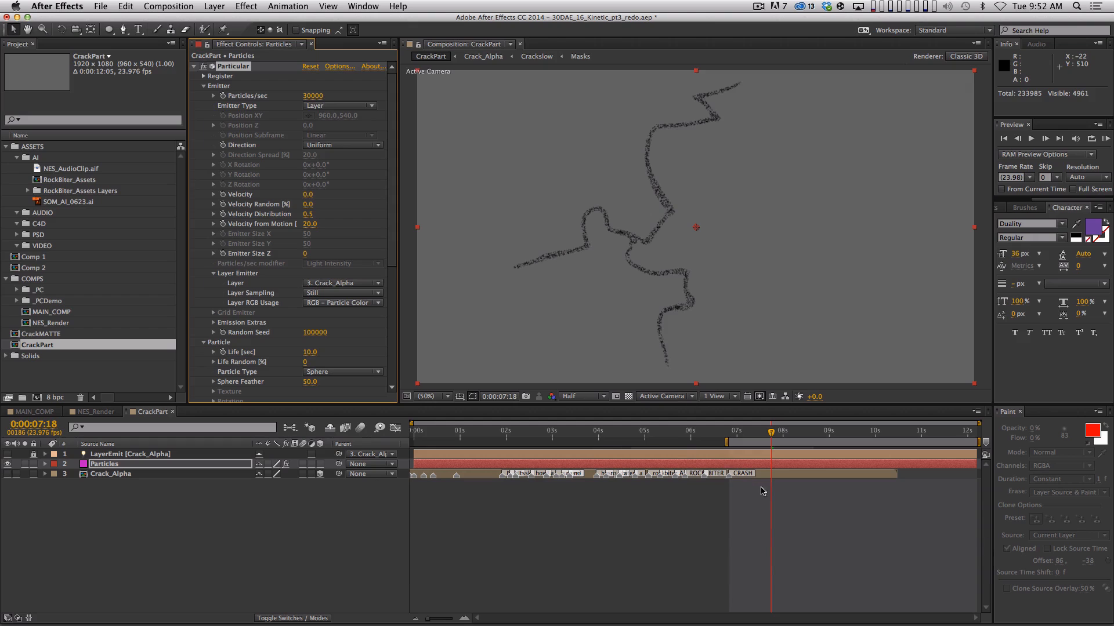
{"action": "mouse_move", "coordinate": [746, 430]}
{"action": "left_mouse_down"}
{"action": "mouse_move", "coordinate": [728, 432]}
{"action": "mouse_move", "coordinate": [763, 431]}
{"action": "left_mouse_up"}
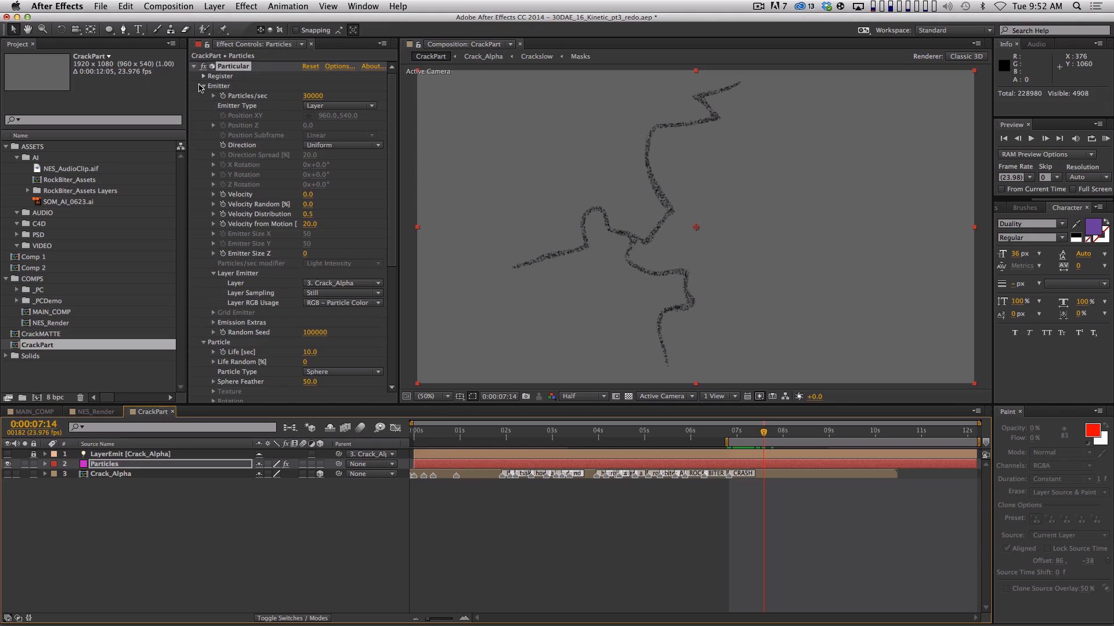
Set the Gravity in Particular's Physics settings to 350
{"action": "left_click", "coordinate": [202, 86]}
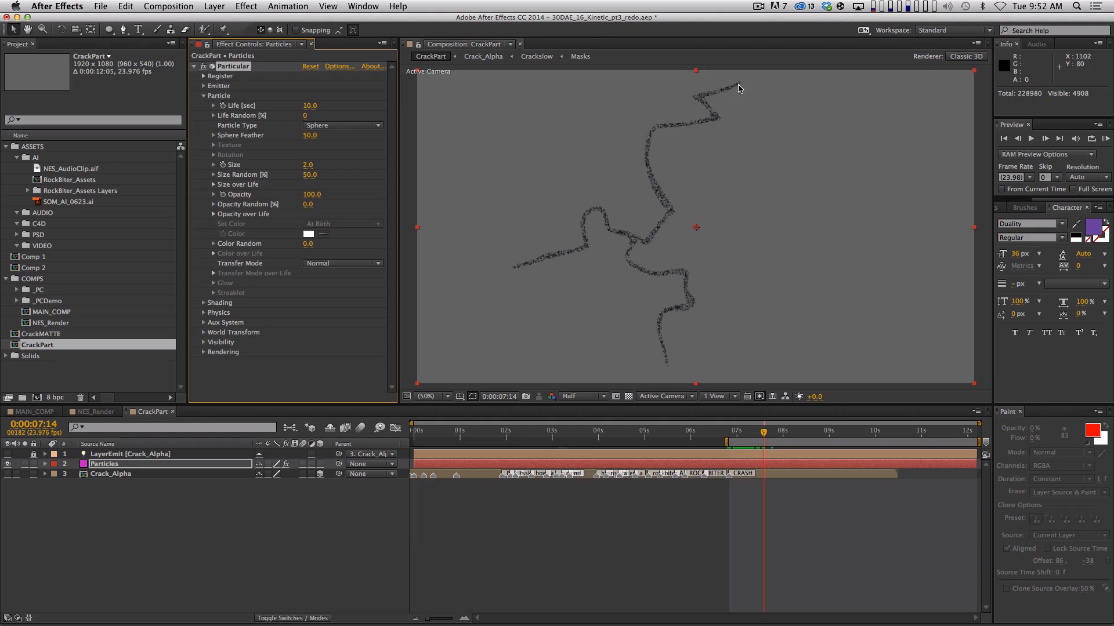
{"action": "left_click", "coordinate": [203, 96]}
{"action": "left_click", "coordinate": [204, 115]}
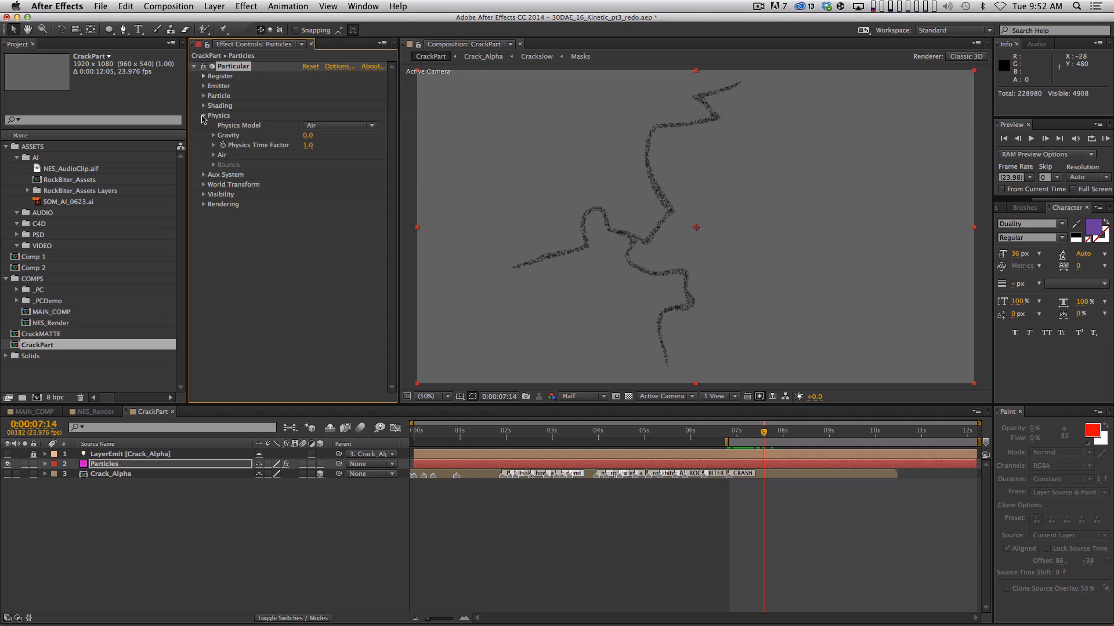
{"action": "left_click", "coordinate": [307, 135]}
{"action": "type", "text": "350"}
{"action": "key", "text": "Return"}
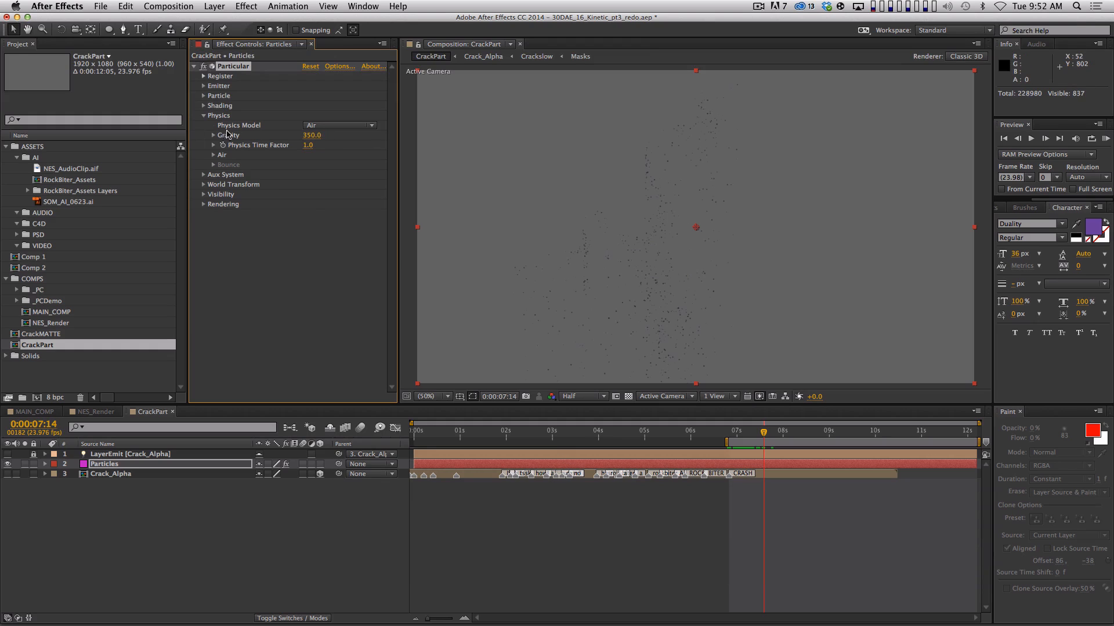
Try a weaker Gravity of 100 on the particles and RAM preview the fall
{"action": "left_click", "coordinate": [307, 145]}
{"action": "left_click", "coordinate": [311, 137]}
{"action": "type", "text": "100"}
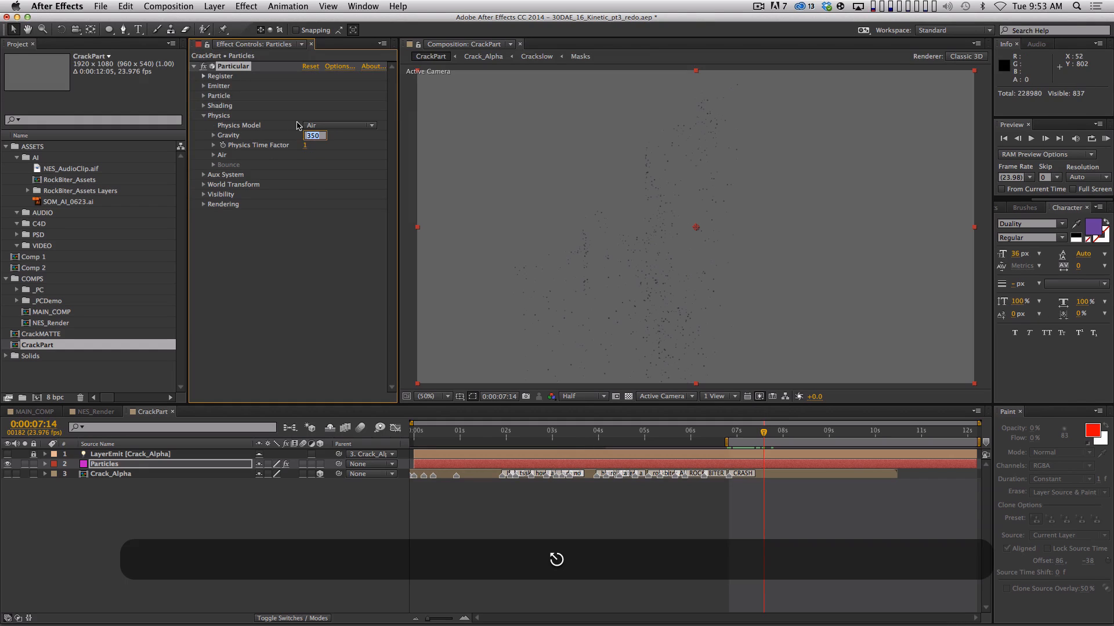
{"action": "key", "text": "Return"}
{"action": "key", "text": "KP_0"}
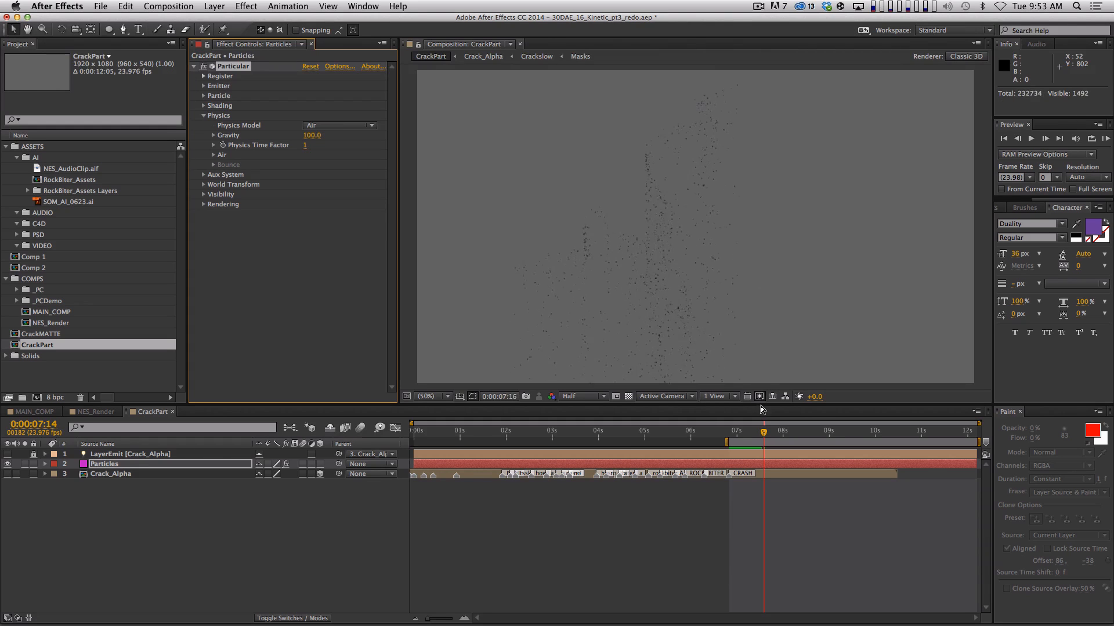
{"action": "key", "text": "KP_0"}
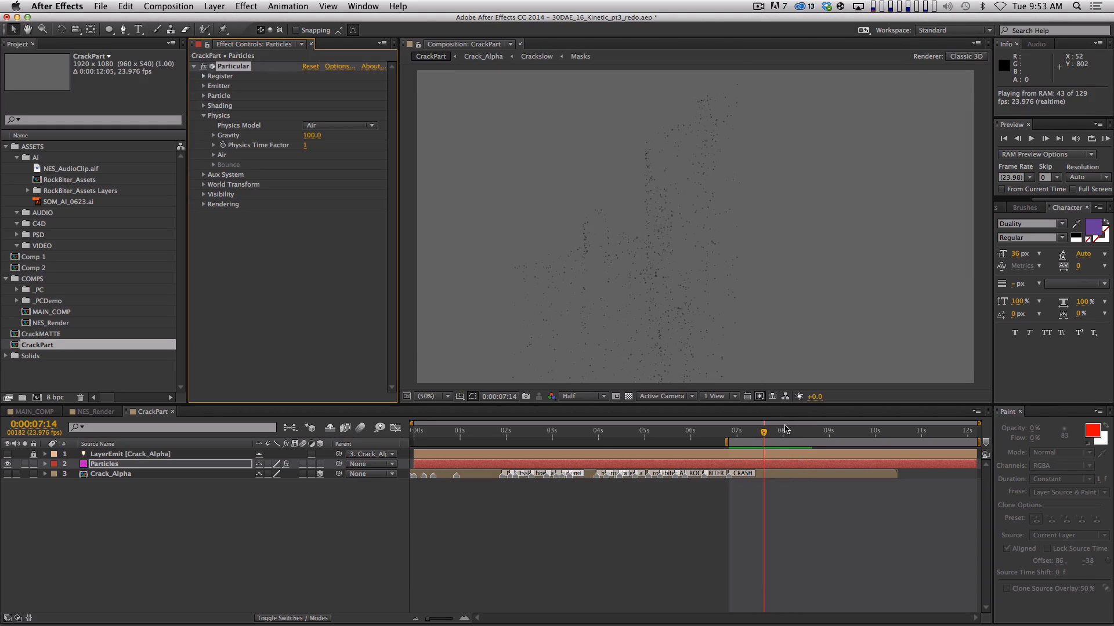
End the work area at 0:00:08:05 and RAM preview the range with a Gravity of 500
{"action": "key", "text": "n"}
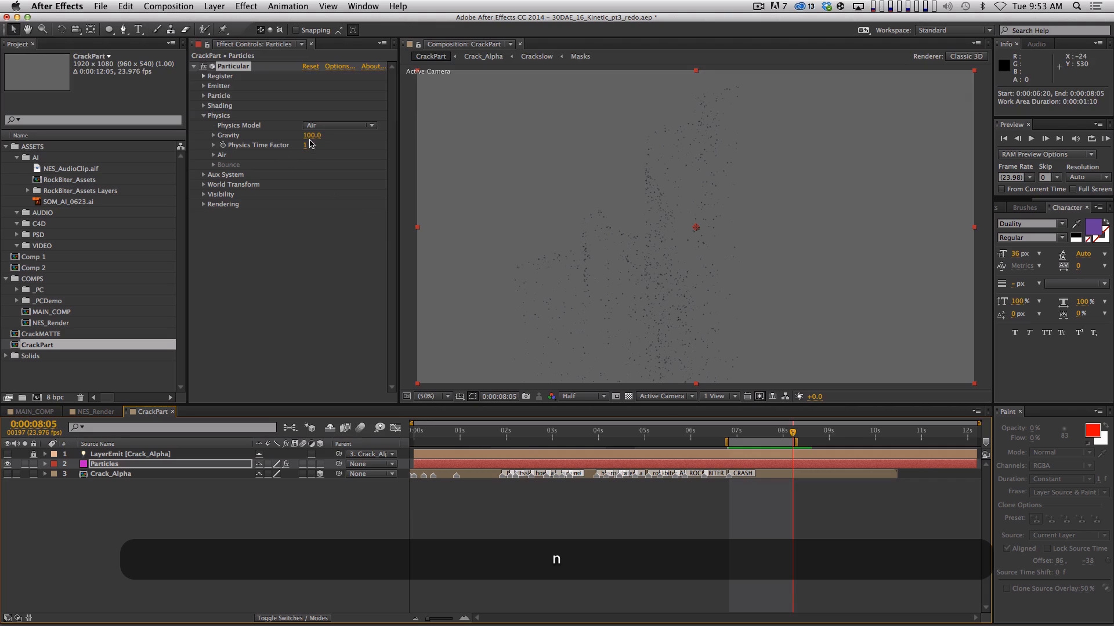
{"action": "left_click", "coordinate": [311, 136]}
{"action": "type", "text": "500"}
{"action": "key", "text": "Return"}
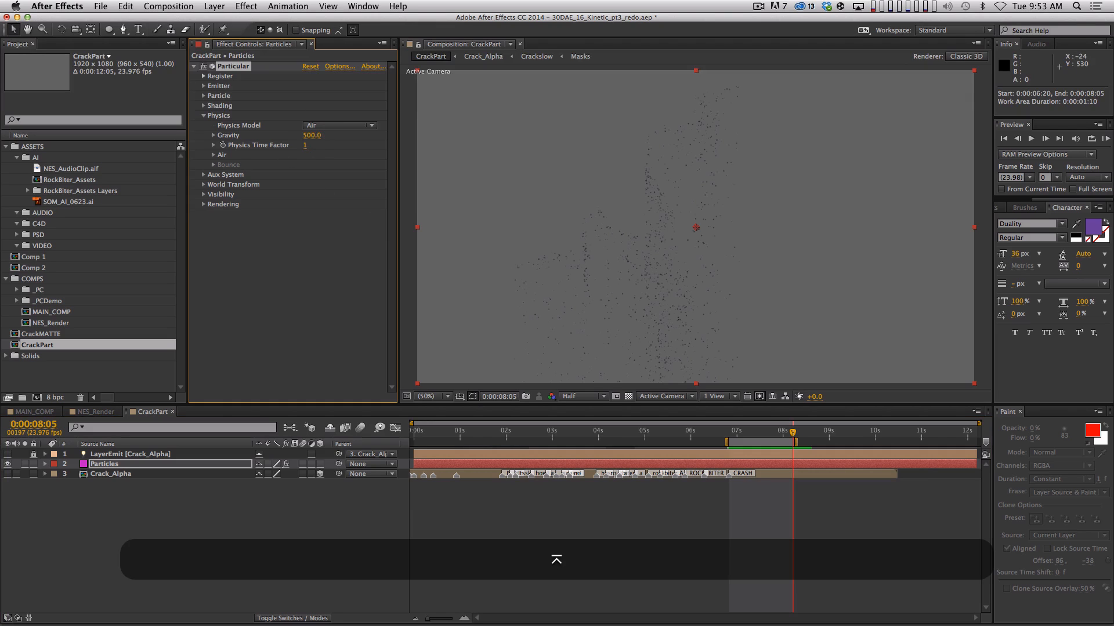
{"action": "key", "text": "KP_0"}
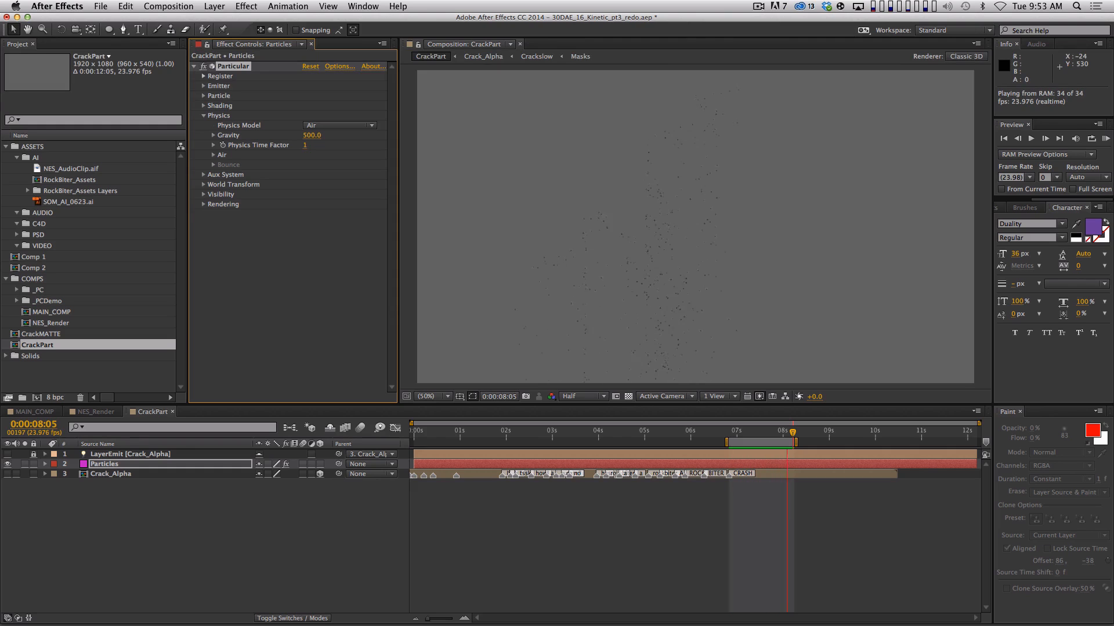
Return the Gravity to 350 and RAM preview the falling particles
{"action": "left_click", "coordinate": [311, 135]}
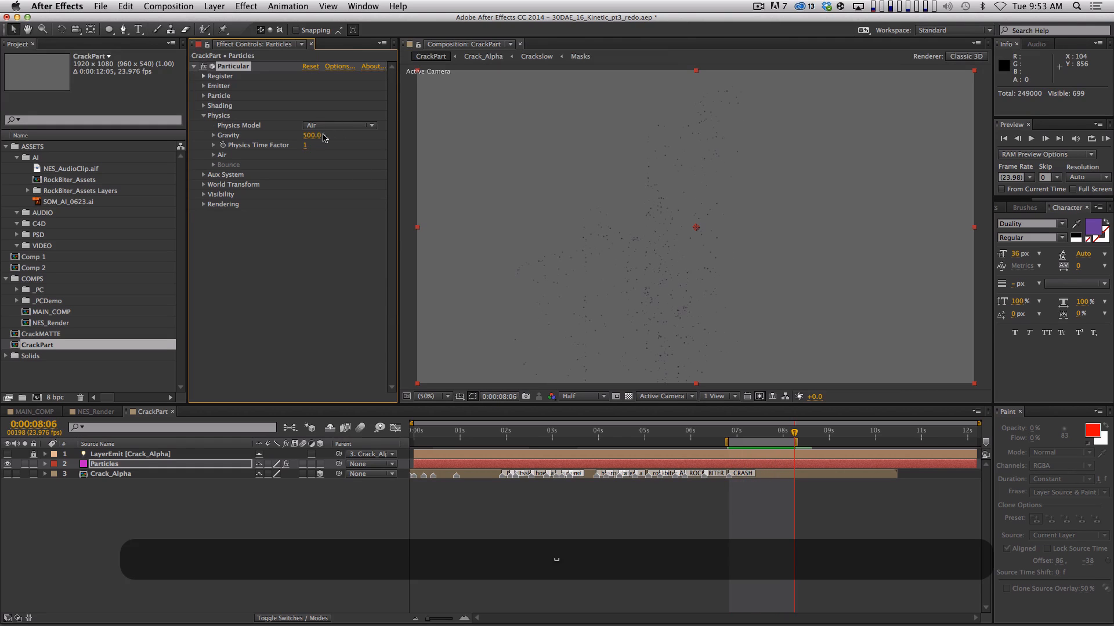
{"action": "type", "text": "350"}
{"action": "key", "text": "Return"}
{"action": "key", "text": "KP_0"}
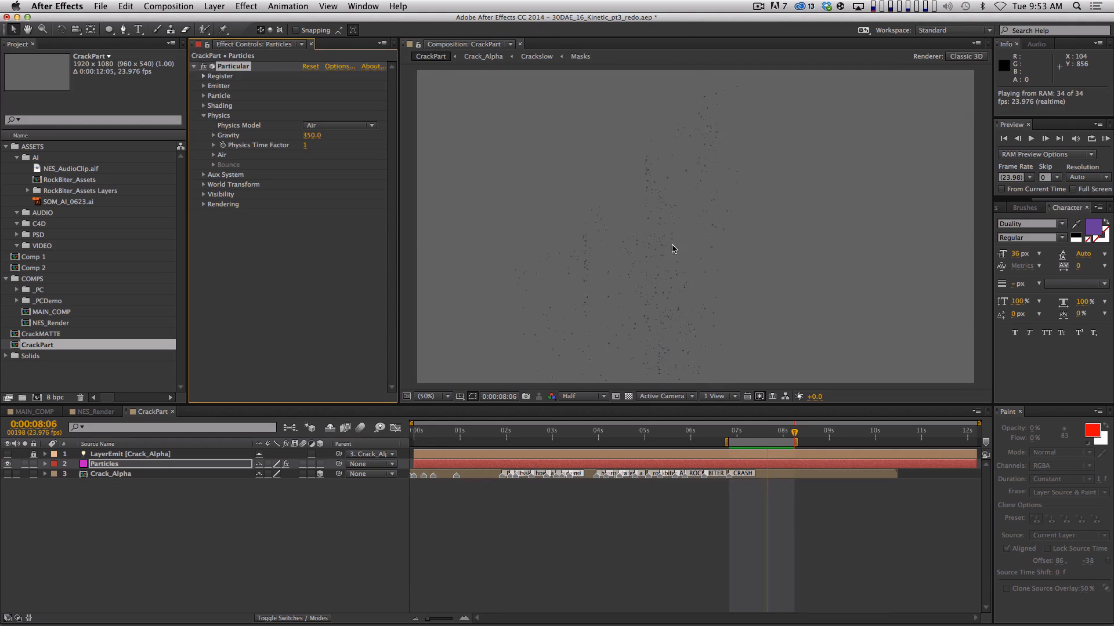
{"action": "key", "text": "space"}
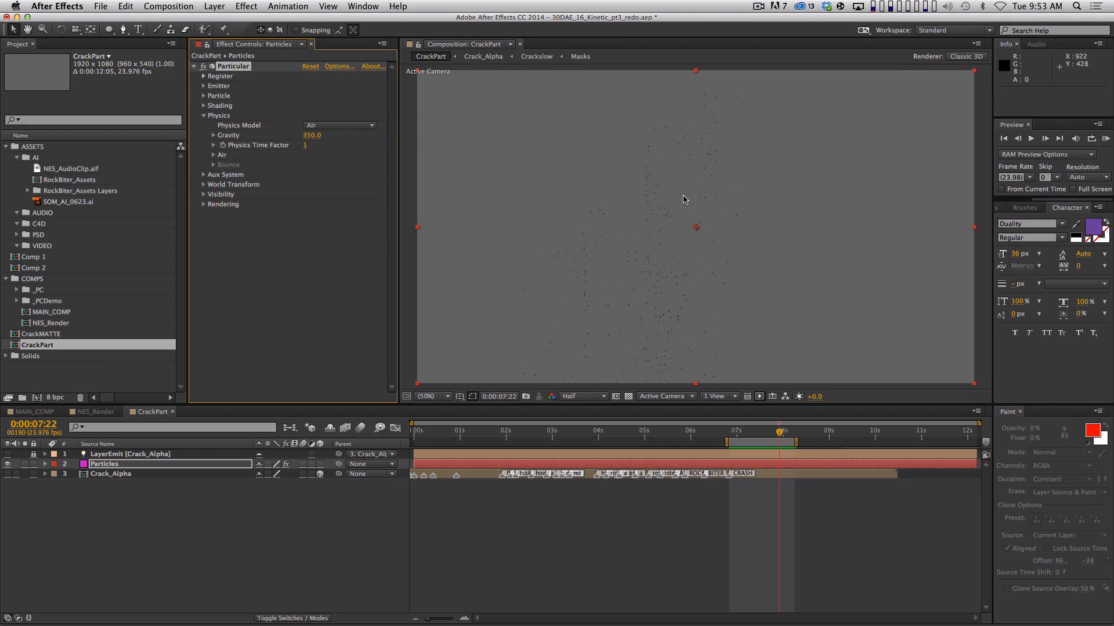
Try an emitter Velocity of 177 and RAM preview how the particles spread from the crack
{"action": "left_click", "coordinate": [203, 116]}
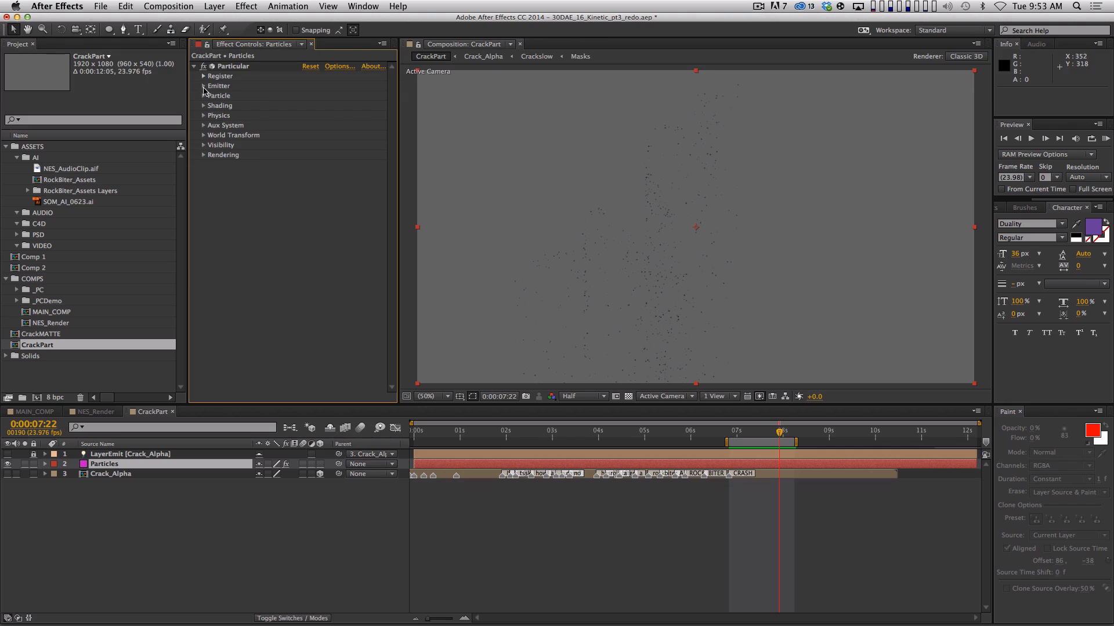
{"action": "left_click", "coordinate": [204, 87]}
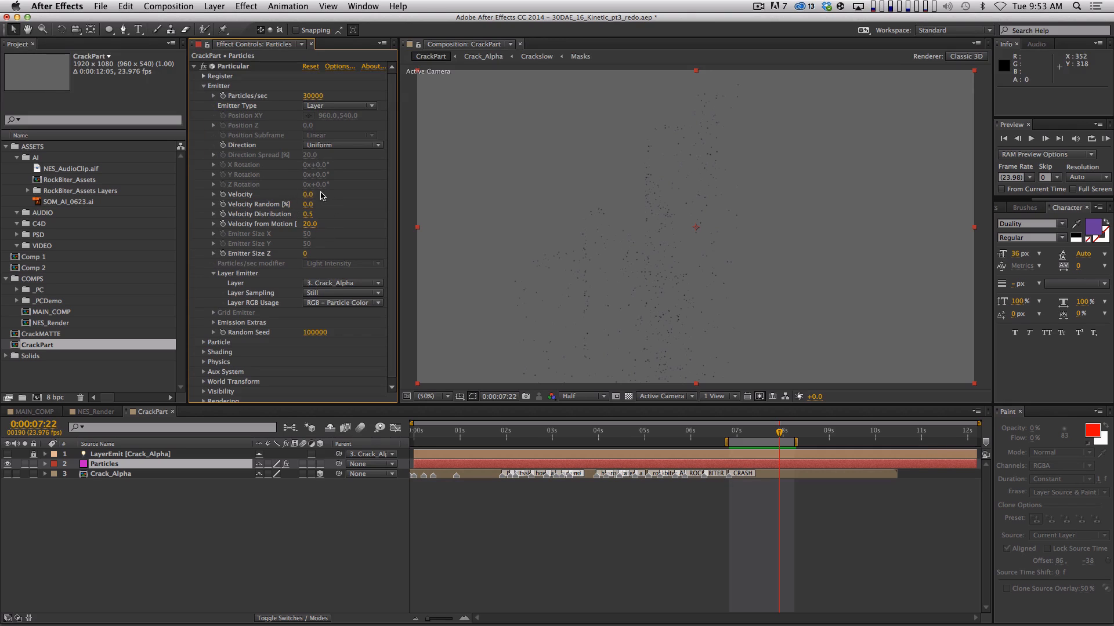
{"action": "left_click_drag", "start_coordinate": [321, 195], "coordinate": [369, 166]}
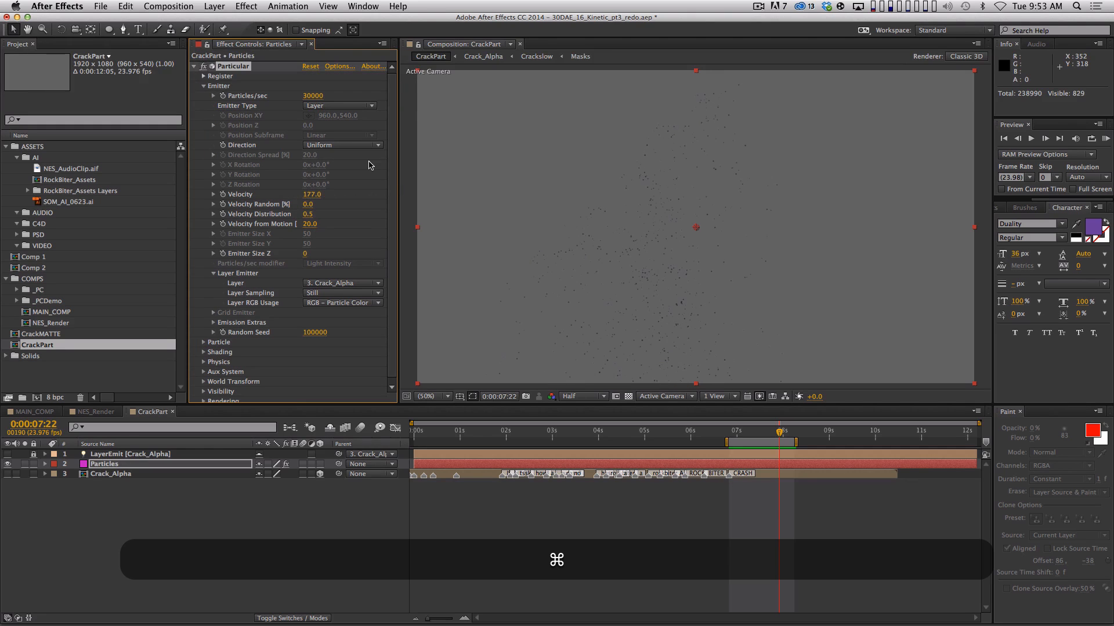
{"action": "key", "text": "super+0"}
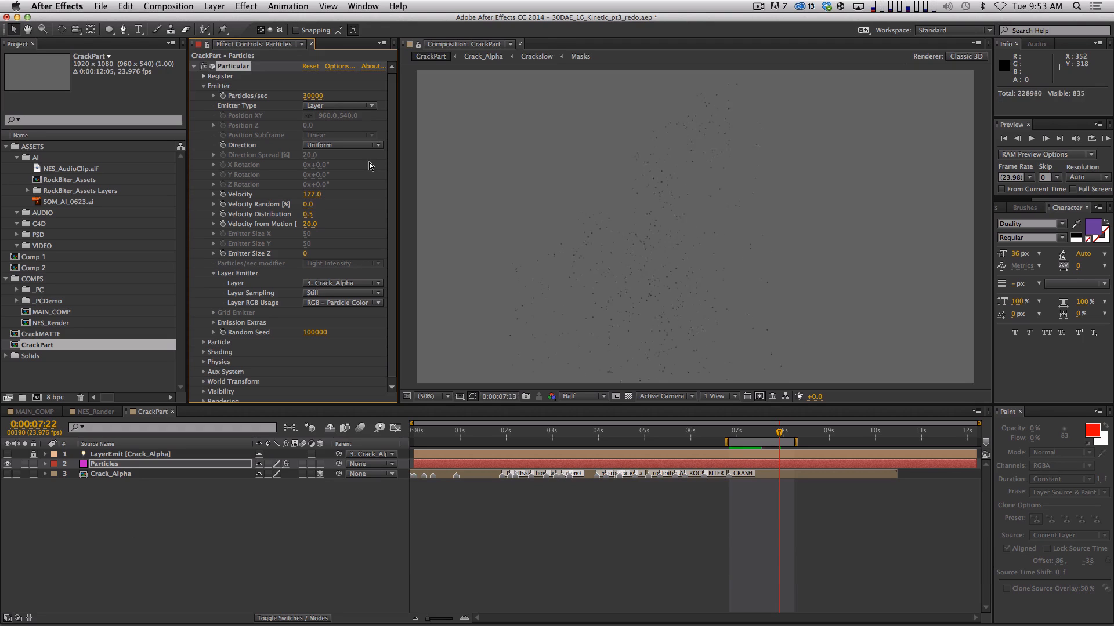
{"action": "key", "text": "space"}
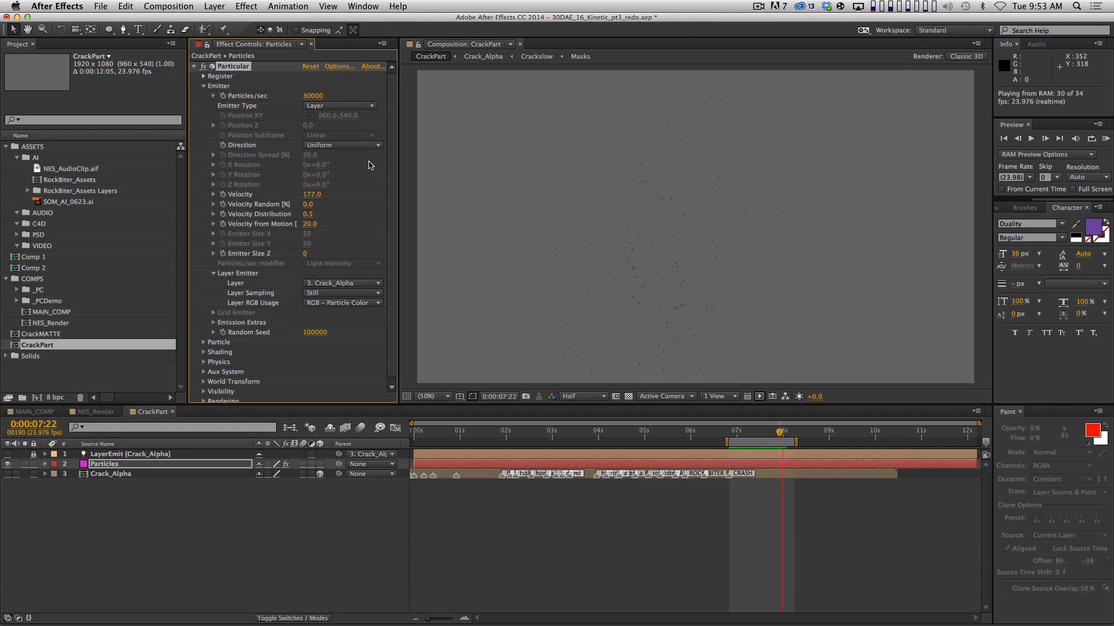
{"action": "key", "text": "space"}
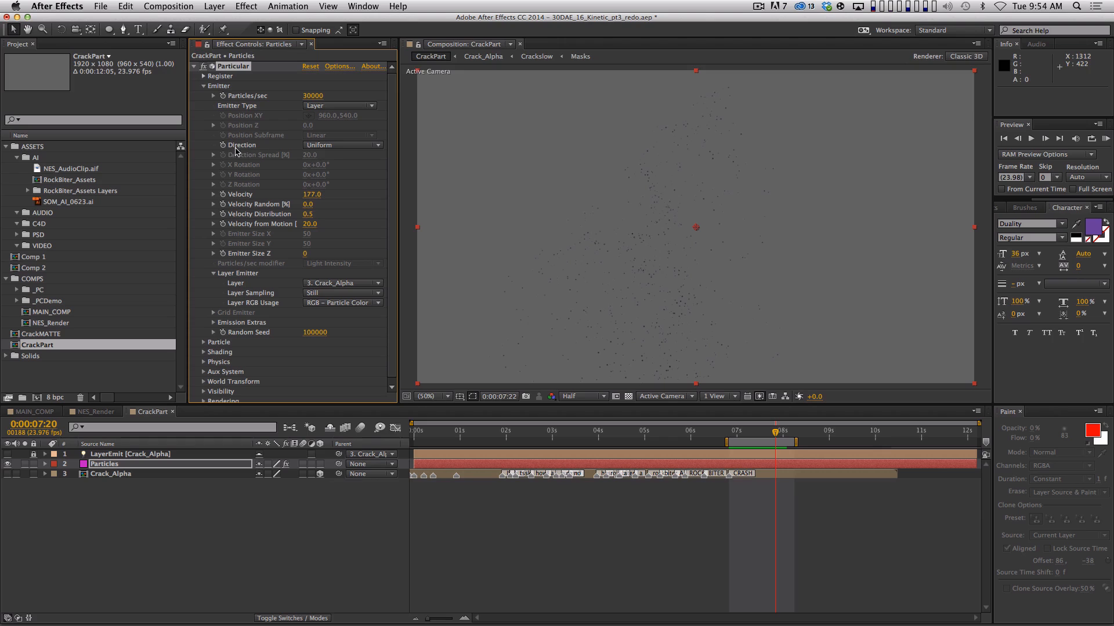
Change the emitter's Direction to Outwards and RAM preview the particles
{"action": "left_click", "coordinate": [346, 146]}
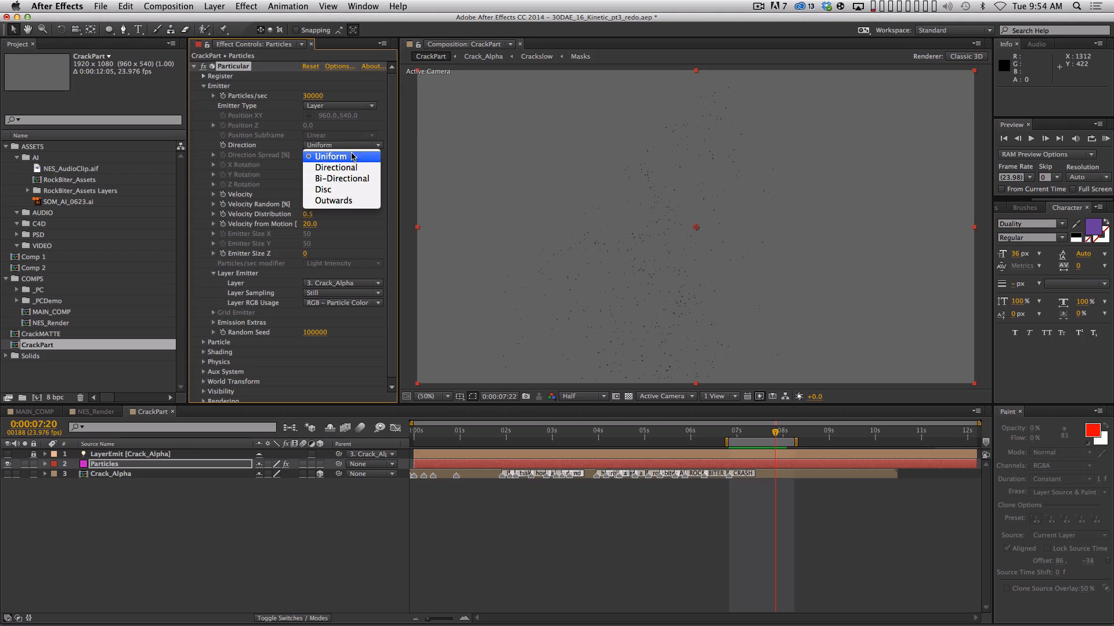
{"action": "left_click", "coordinate": [349, 155]}
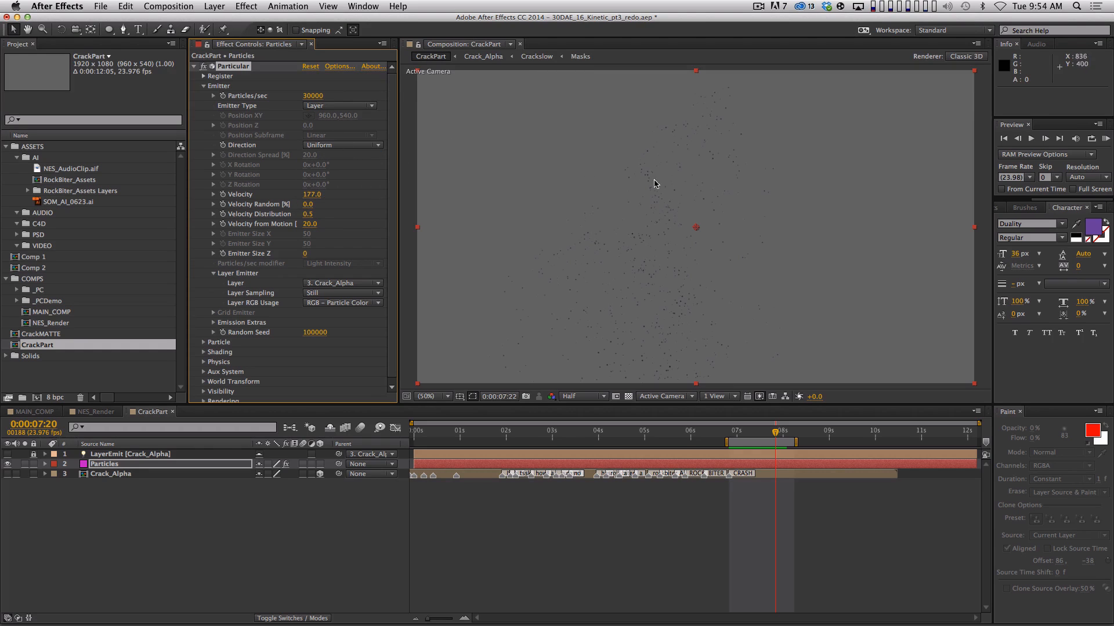
{"action": "left_click", "coordinate": [365, 146]}
{"action": "key", "text": "Escape"}
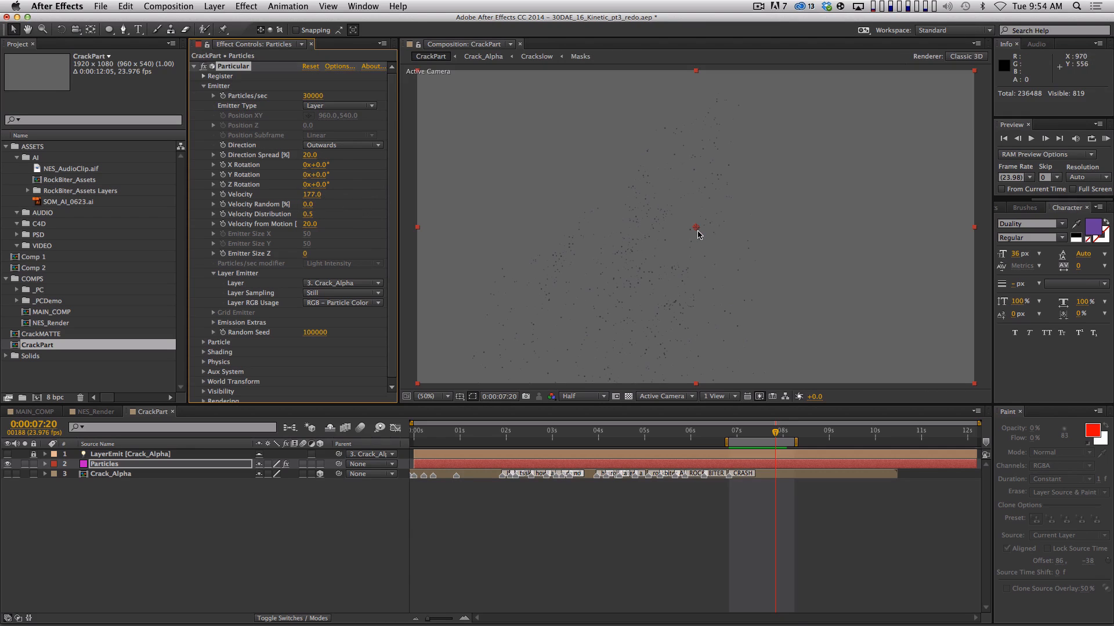
{"action": "key", "text": "KP_0"}
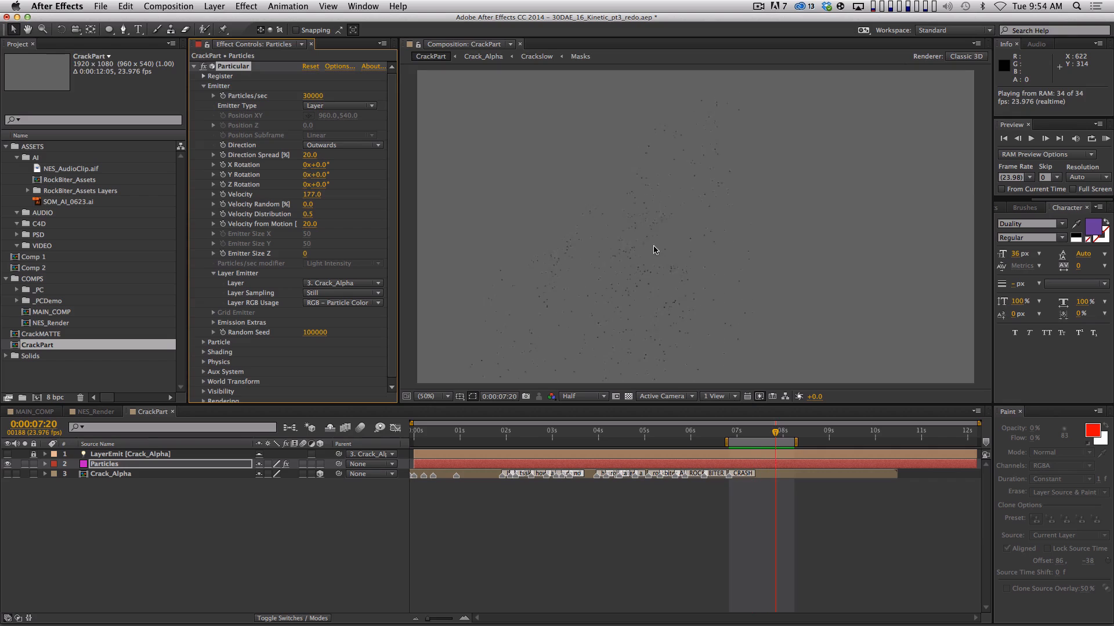
Set the emitter's Velocity to 500
{"action": "left_click", "coordinate": [312, 194]}
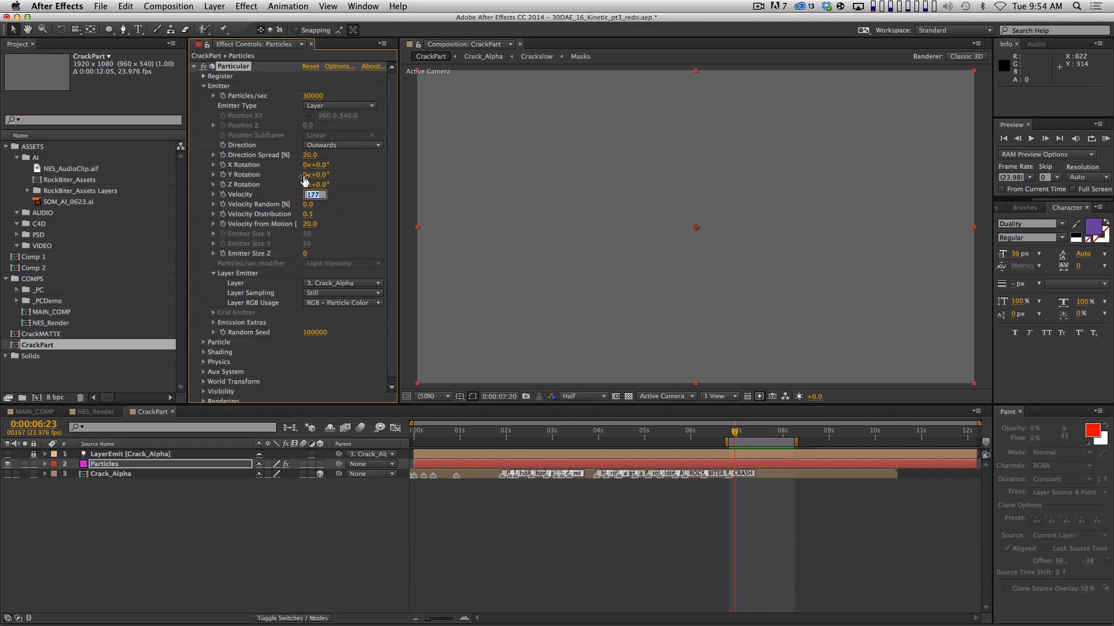
{"action": "type", "text": "500"}
{"action": "key", "text": "Return"}
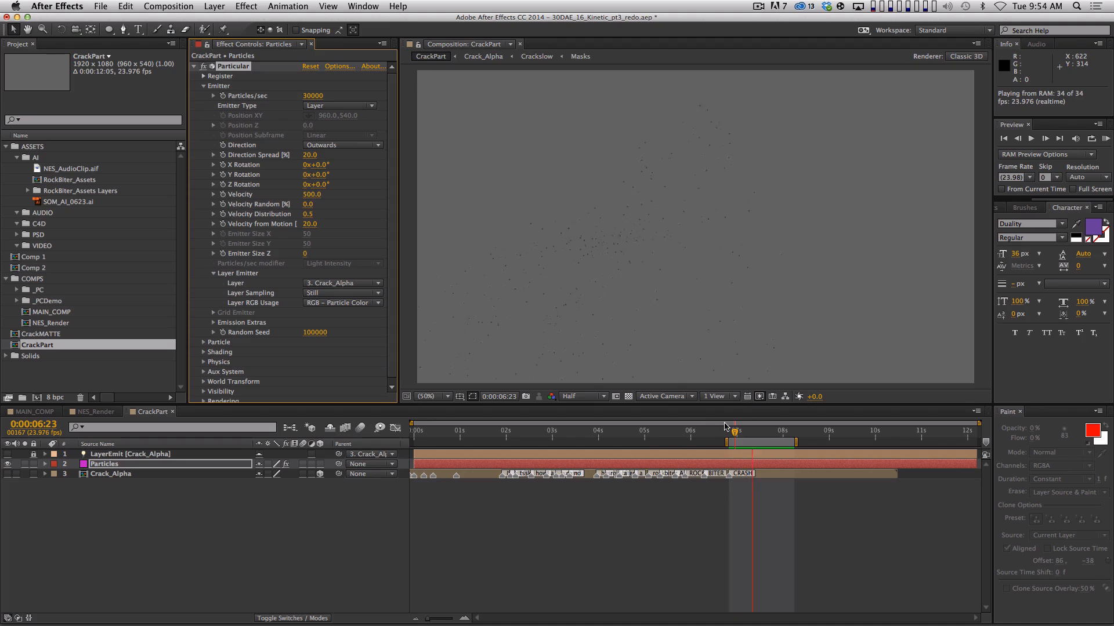
Set the emitter's Velocity to 200 and scrub through the particles against the Crack_Alpha layer
{"action": "left_click", "coordinate": [753, 431]}
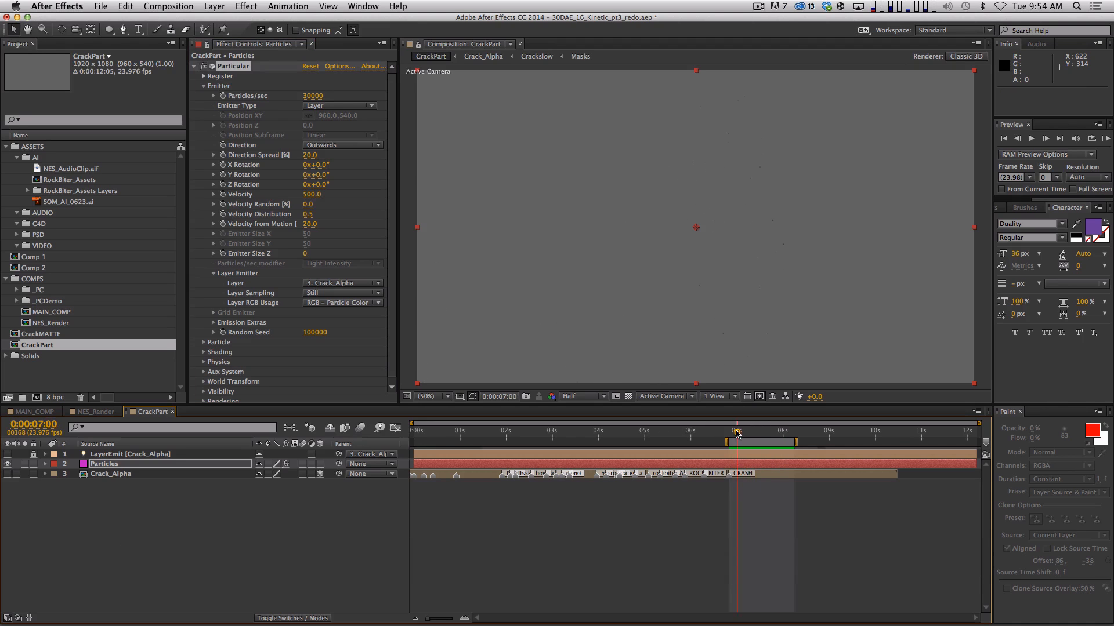
{"action": "mouse_move", "coordinate": [752, 431]}
{"action": "left_mouse_down"}
{"action": "mouse_move", "coordinate": [872, 431]}
{"action": "mouse_move", "coordinate": [756, 431]}
{"action": "left_mouse_up"}
{"action": "left_click", "coordinate": [308, 158]}
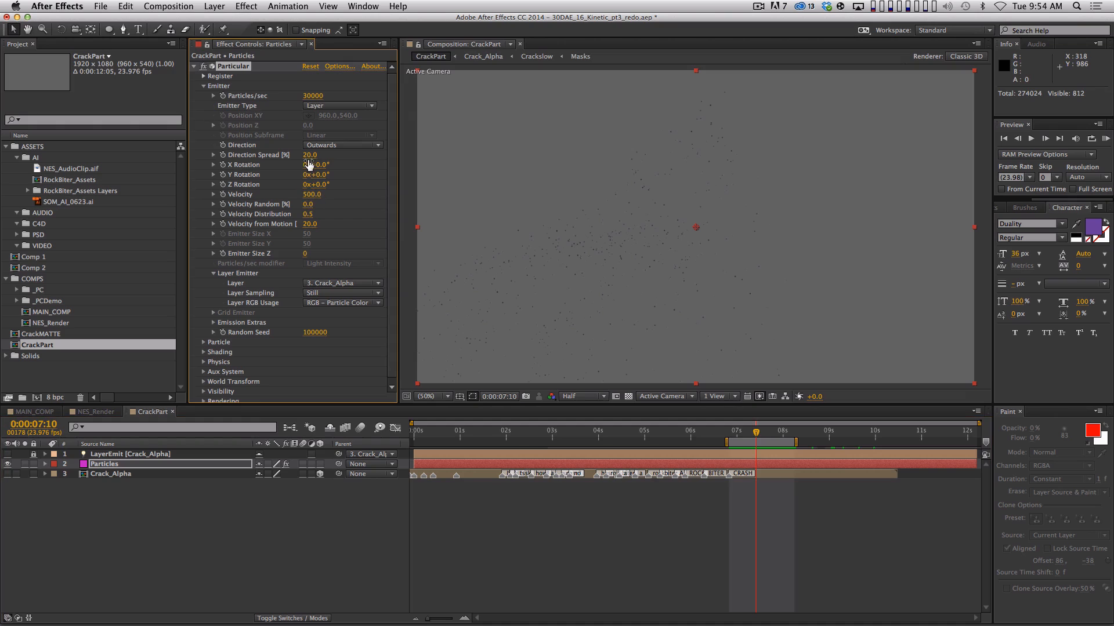
{"action": "left_click", "coordinate": [312, 195]}
{"action": "type", "text": "200"}
{"action": "key", "text": "Return"}
{"action": "left_click", "coordinate": [747, 431]}
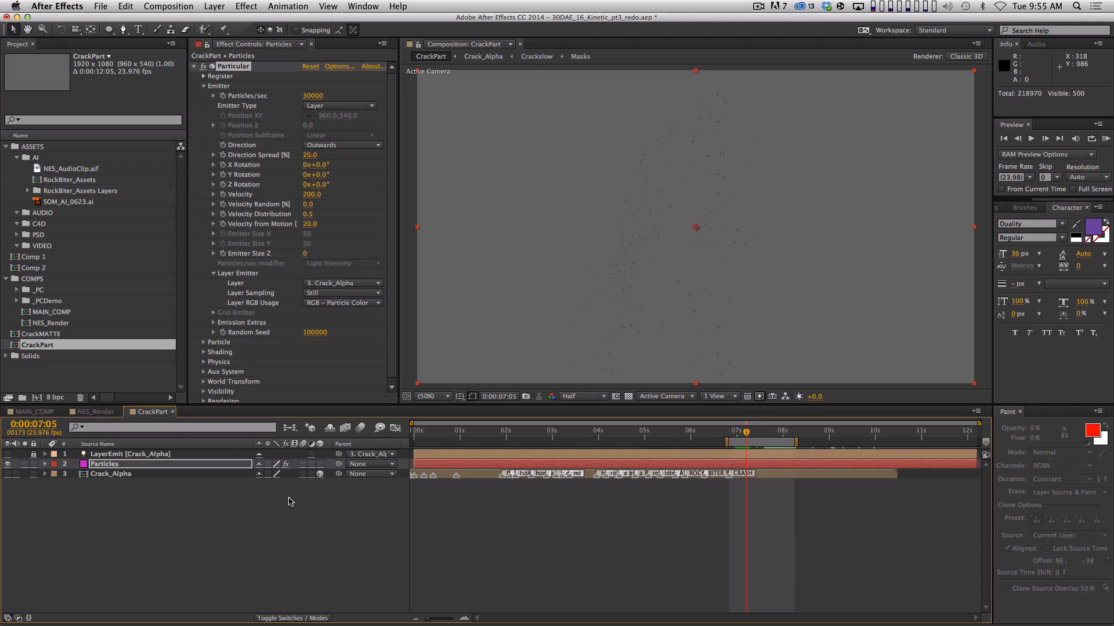
{"action": "left_click", "coordinate": [743, 433]}
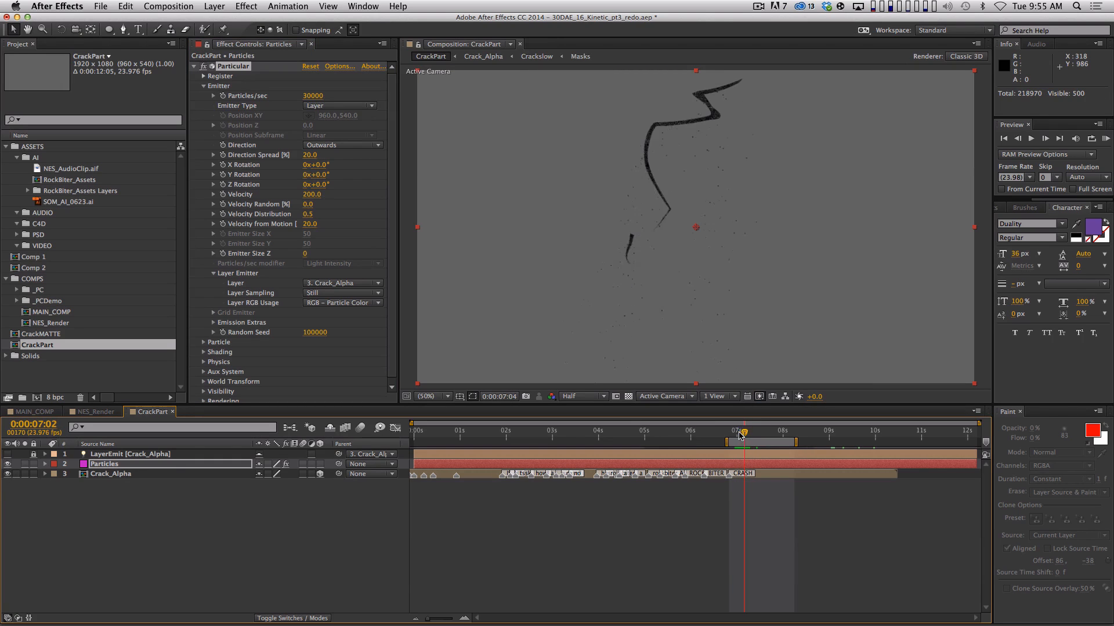
Keyframe the emitter's Particles/sec at 0:00:06:20 and convert that keyframe to a hold keyframe
{"action": "mouse_move", "coordinate": [738, 433]}
{"action": "left_mouse_down"}
{"action": "mouse_move", "coordinate": [764, 432]}
{"action": "mouse_move", "coordinate": [729, 432]}
{"action": "left_mouse_up"}
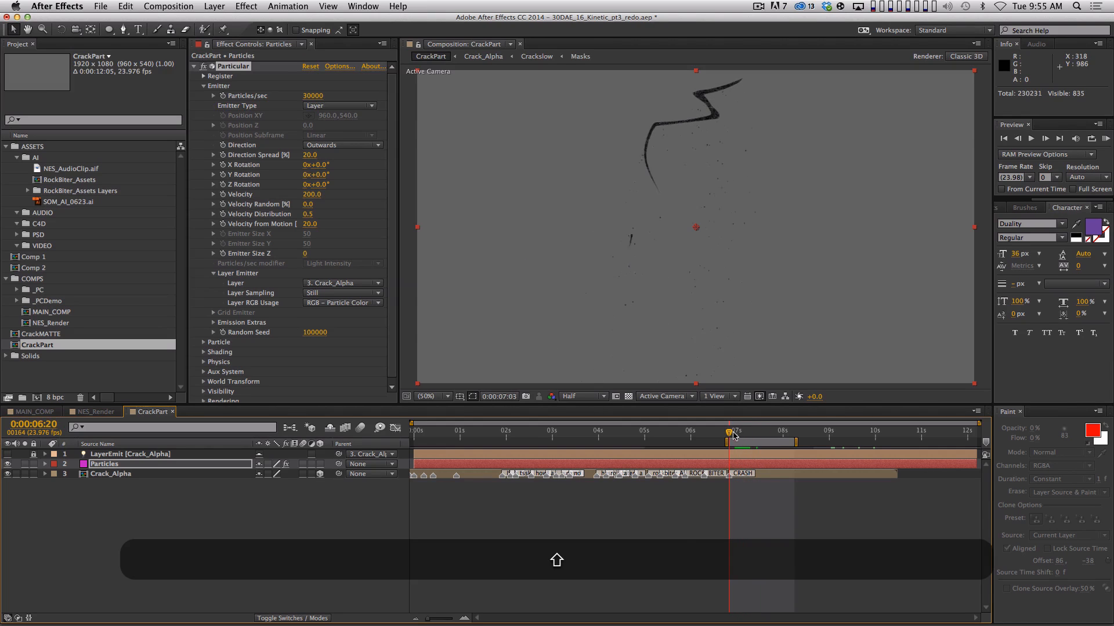
{"action": "left_click", "coordinate": [223, 96]}
{"action": "key", "text": "u"}
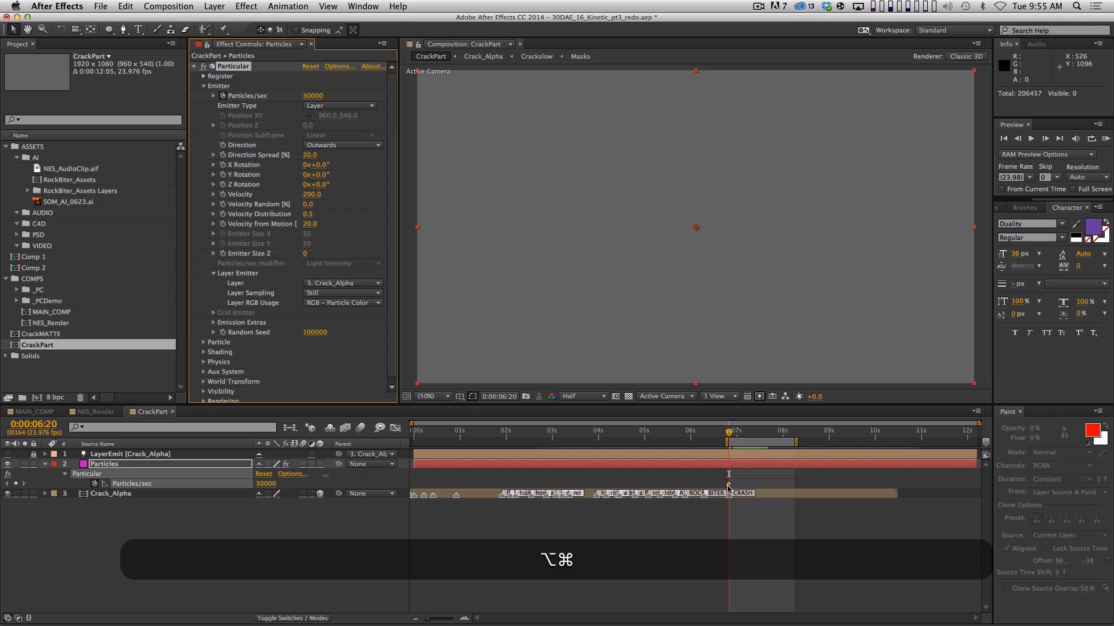
{"action": "left_click", "coordinate": [729, 484], "text": "alt+super"}
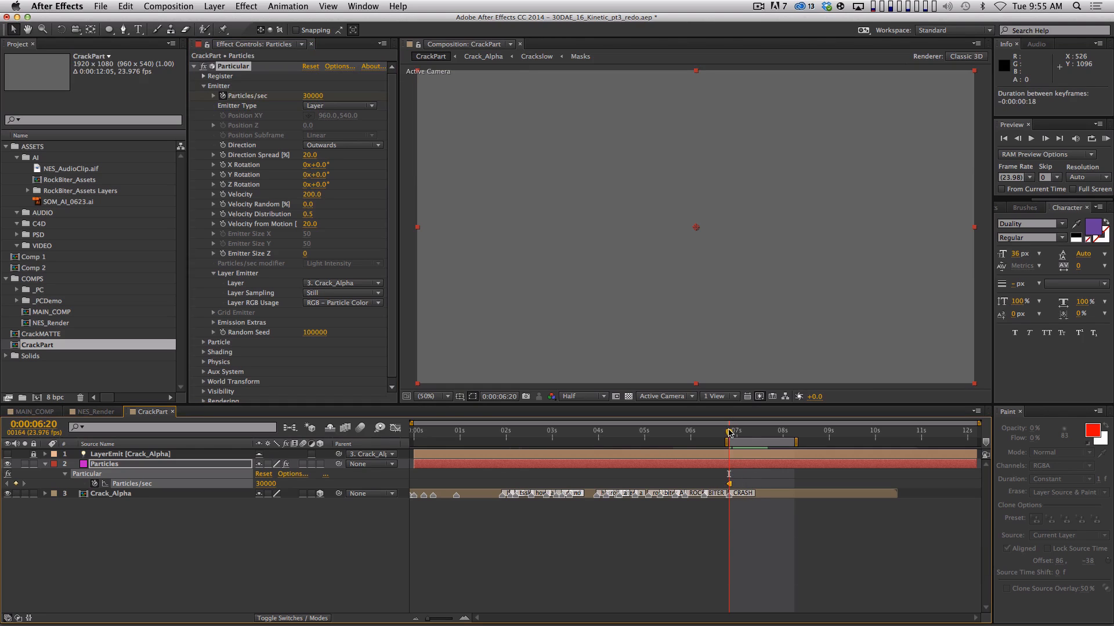
Set Particles/sec to 0 at 0:00:07:12 and scrub the timeline to check the emission
{"action": "left_click_drag", "start_coordinate": [729, 433], "coordinate": [760, 435]}
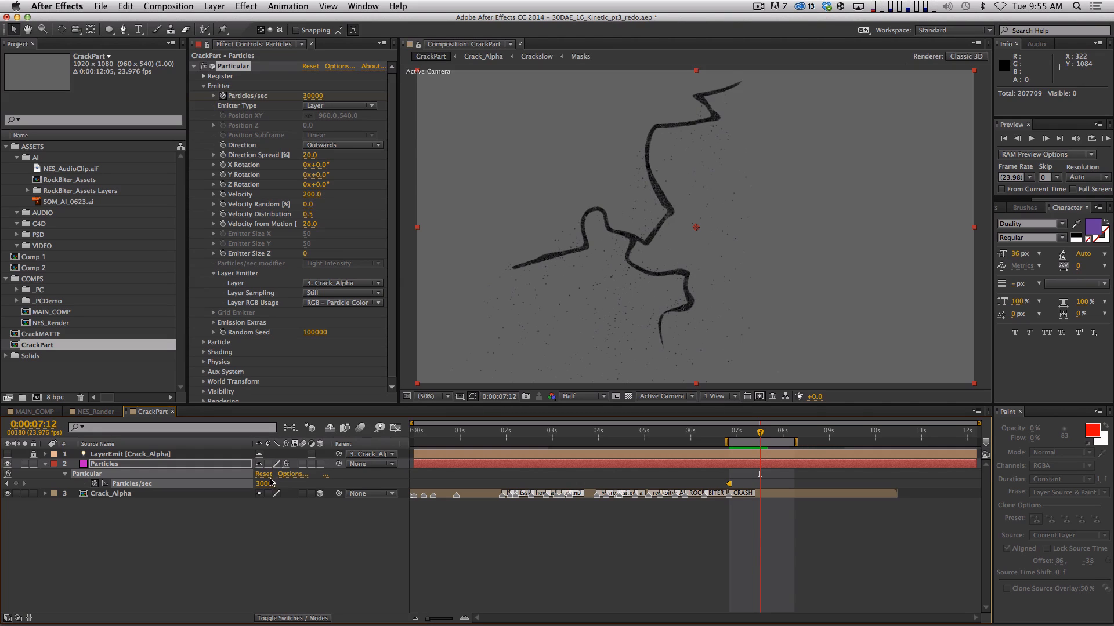
{"action": "left_click", "coordinate": [270, 482]}
{"action": "type", "text": "0"}
{"action": "key", "text": "Return"}
{"action": "left_click", "coordinate": [754, 505]}
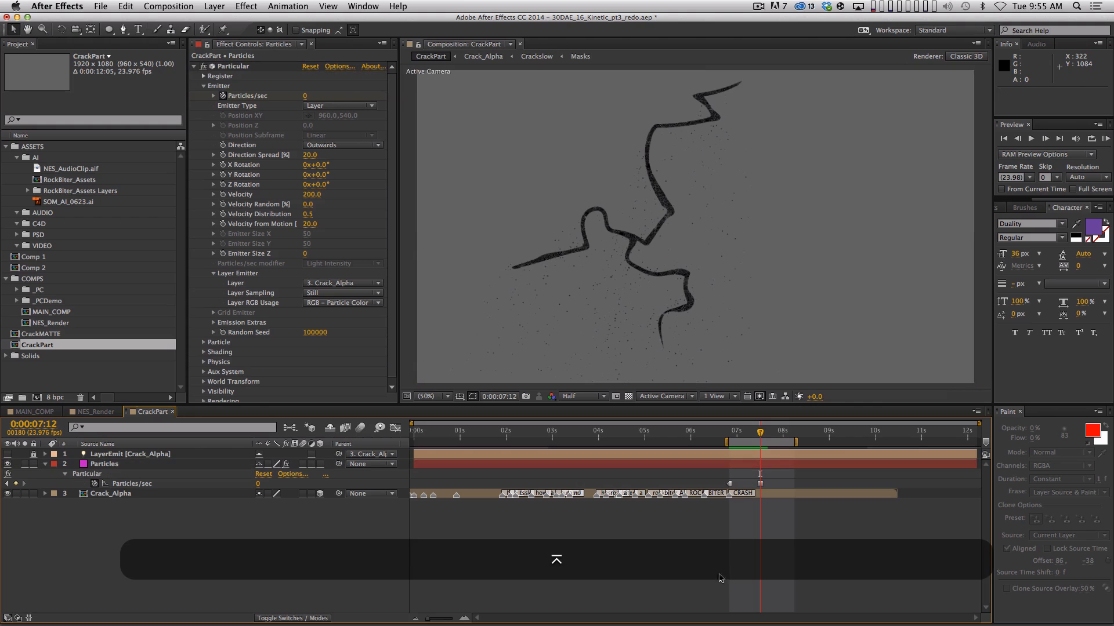
{"action": "mouse_move", "coordinate": [755, 433]}
{"action": "left_mouse_down"}
{"action": "mouse_move", "coordinate": [738, 433]}
{"action": "mouse_move", "coordinate": [776, 433]}
{"action": "left_mouse_up"}
{"action": "left_click", "coordinate": [742, 433]}
{"action": "key", "text": "space"}
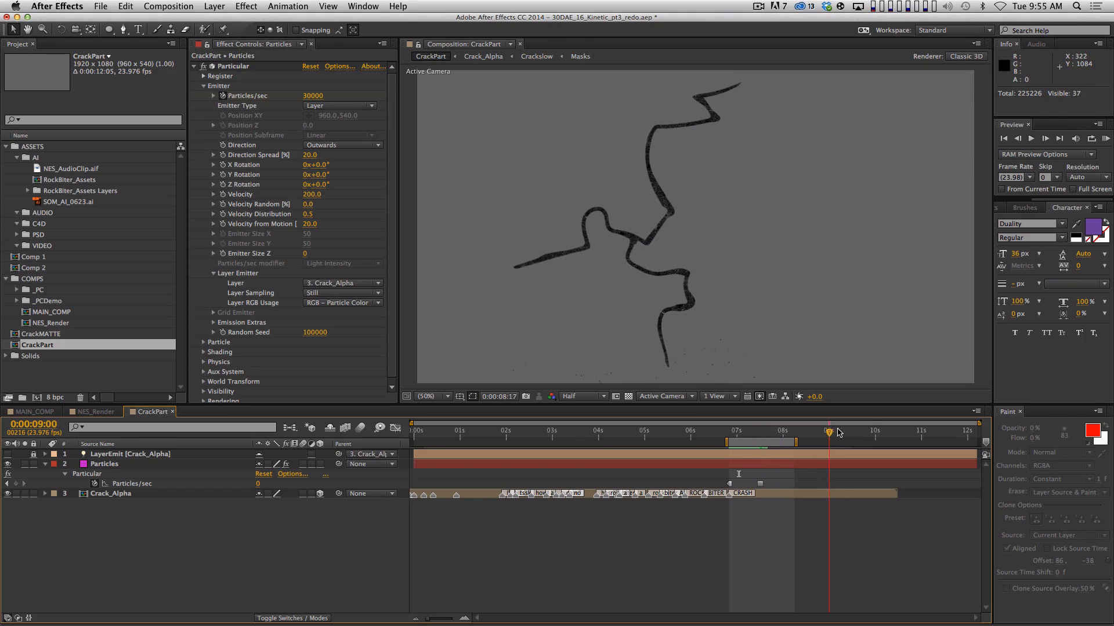
RAM preview the particles alone, with the work area extended to 0:00:09:19 and the Crack_Alpha layer hidden
{"action": "key", "text": "n"}
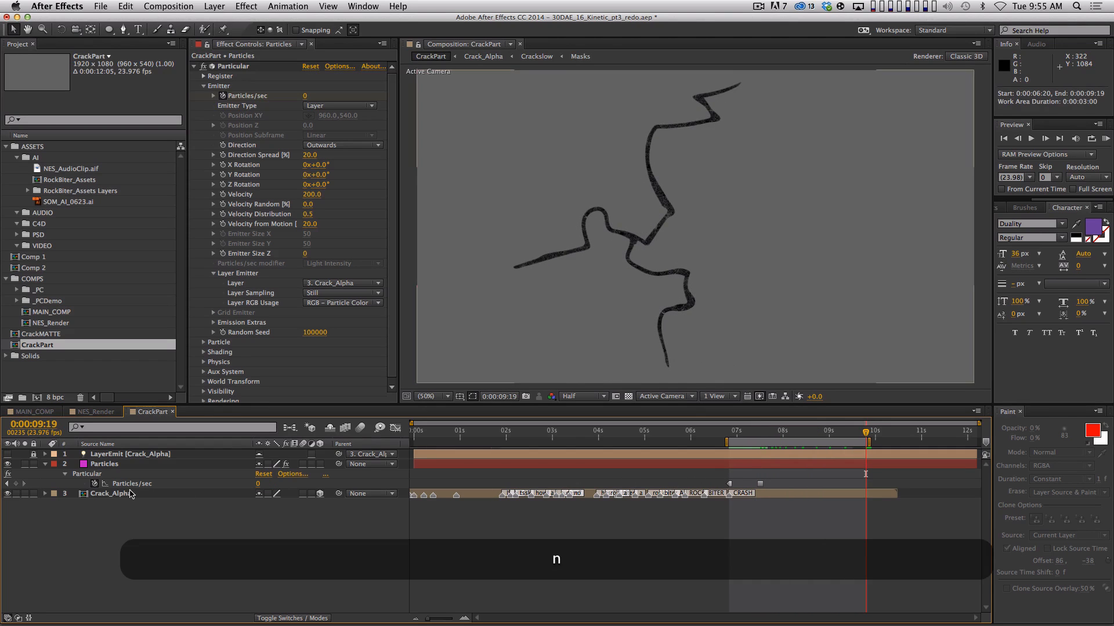
{"action": "left_click", "coordinate": [8, 493]}
{"action": "key", "text": "KP_0"}
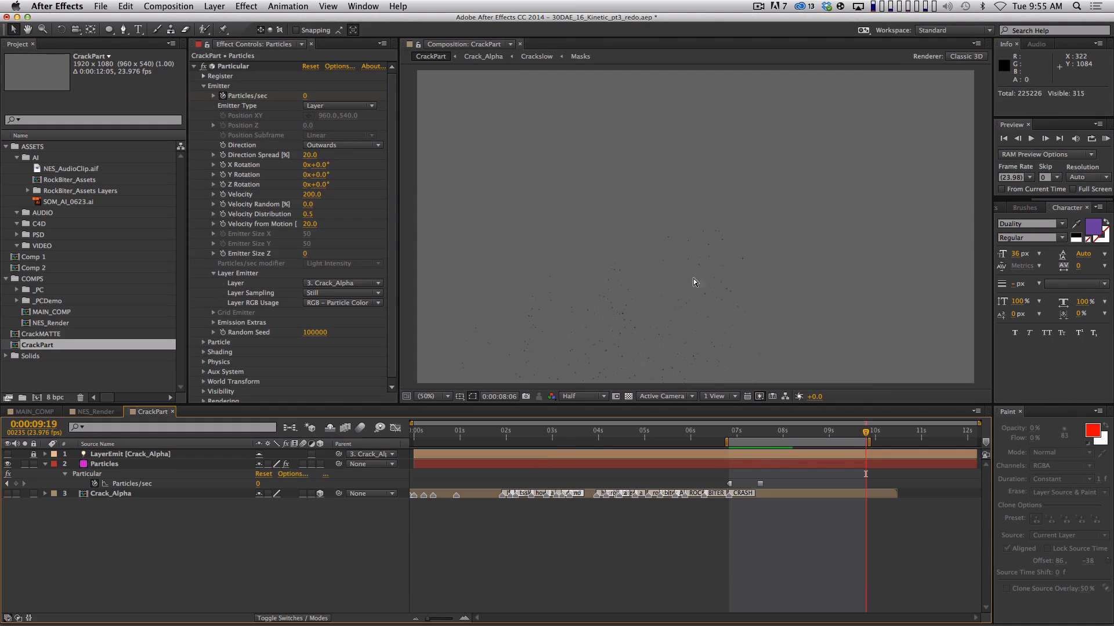
{"action": "key", "text": "space"}
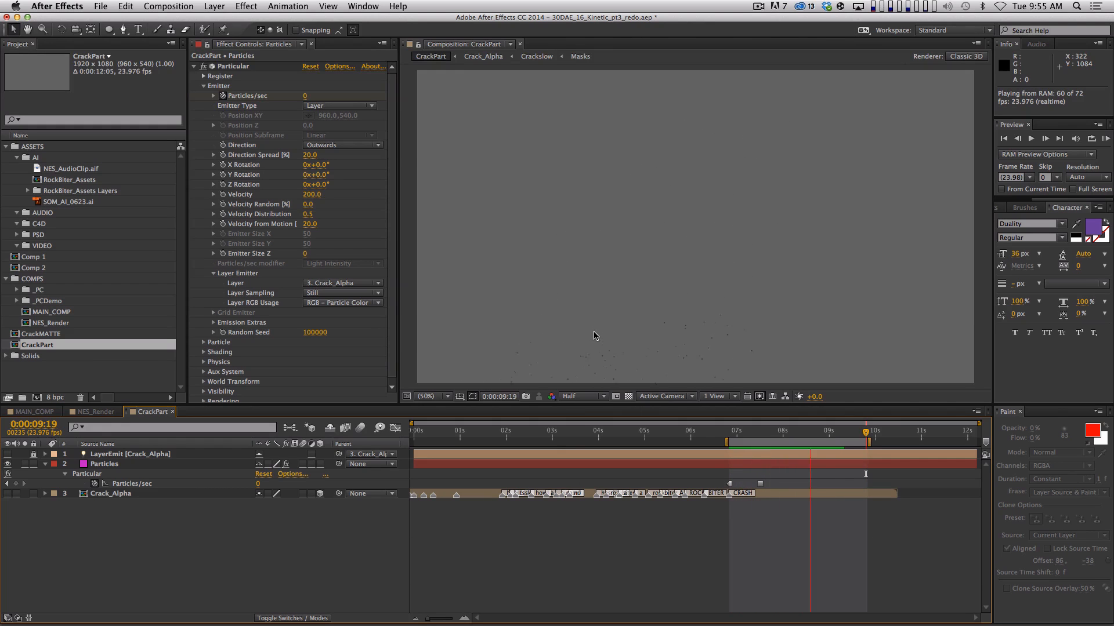
{"action": "key", "text": "space"}
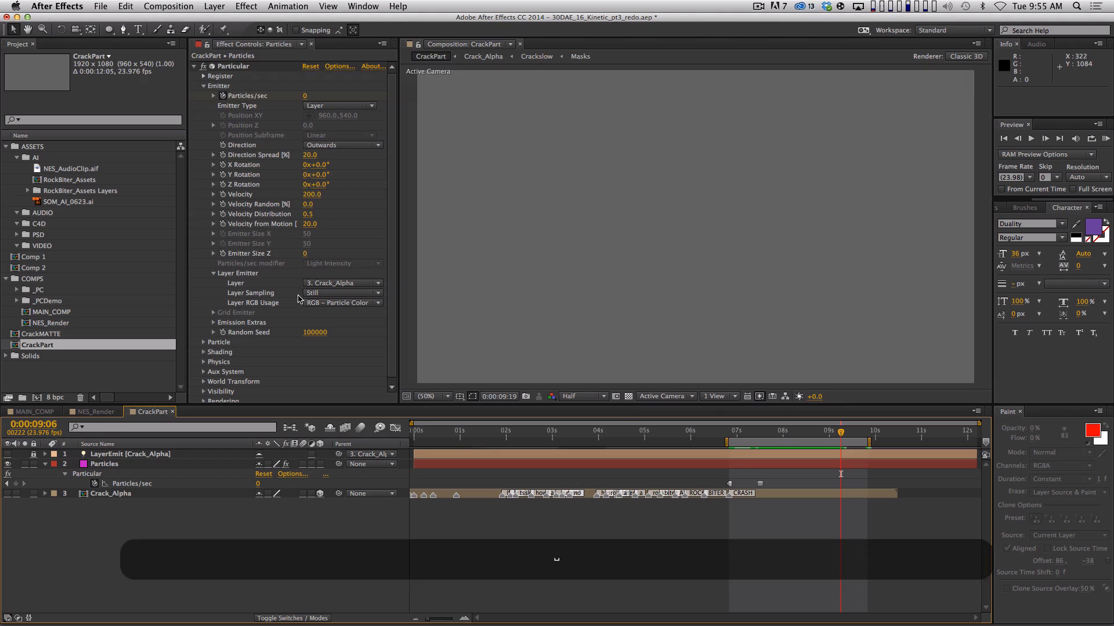
Collapse Particular's property groups and scrub through the particle burst to 0:00:07:14
{"action": "left_click", "coordinate": [200, 86]}
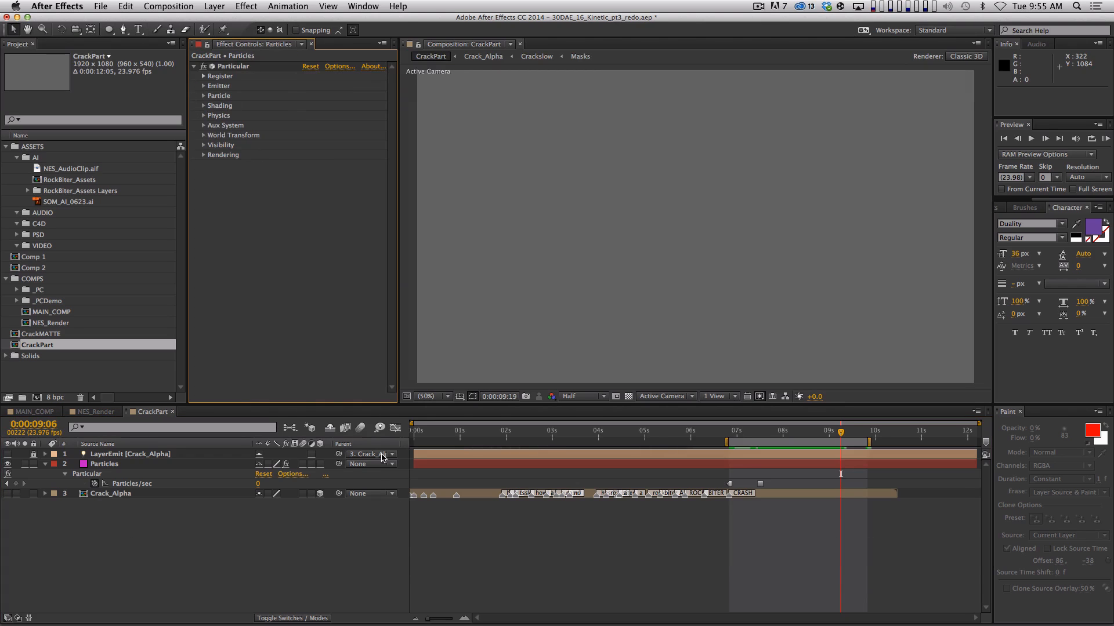
{"action": "left_click", "coordinate": [363, 582]}
{"action": "mouse_move", "coordinate": [749, 433]}
{"action": "left_mouse_down"}
{"action": "mouse_move", "coordinate": [795, 430]}
{"action": "mouse_move", "coordinate": [763, 431]}
{"action": "left_mouse_up"}
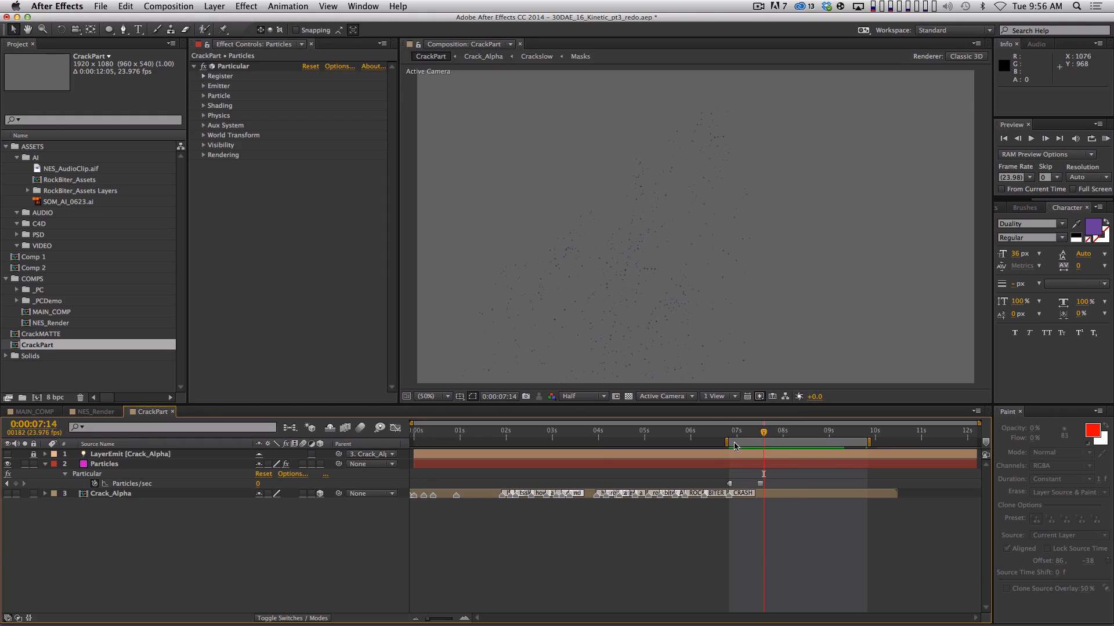
Close the CrackPart composition and preview the existing crack debris in NES_Render around 0:00:07:13
{"action": "key", "text": "super+w"}
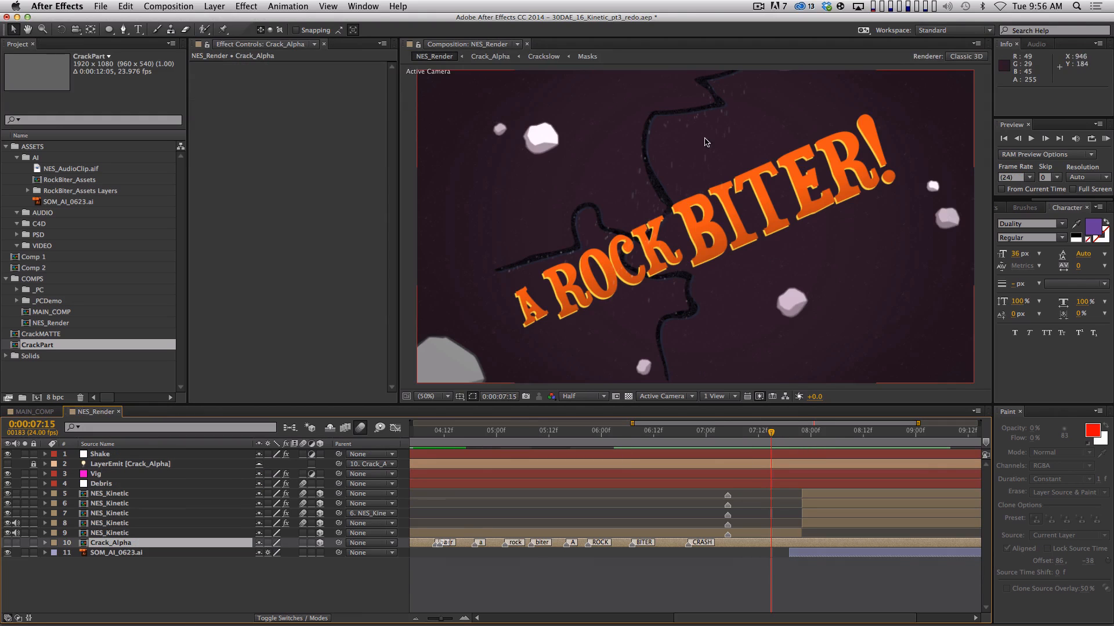
{"action": "left_click", "coordinate": [749, 433]}
{"action": "left_click_drag", "start_coordinate": [749, 432], "coordinate": [771, 429]}
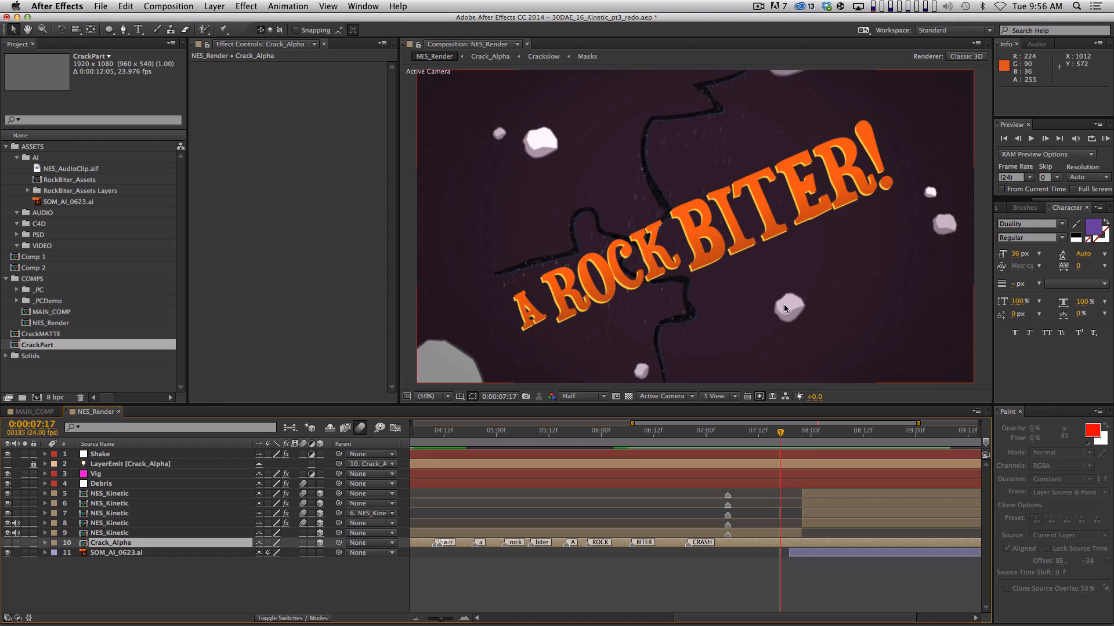
{"action": "mouse_move", "coordinate": [782, 439]}
{"action": "left_mouse_down"}
{"action": "mouse_move", "coordinate": [942, 417]}
{"action": "mouse_move", "coordinate": [762, 444]}
{"action": "left_mouse_up"}
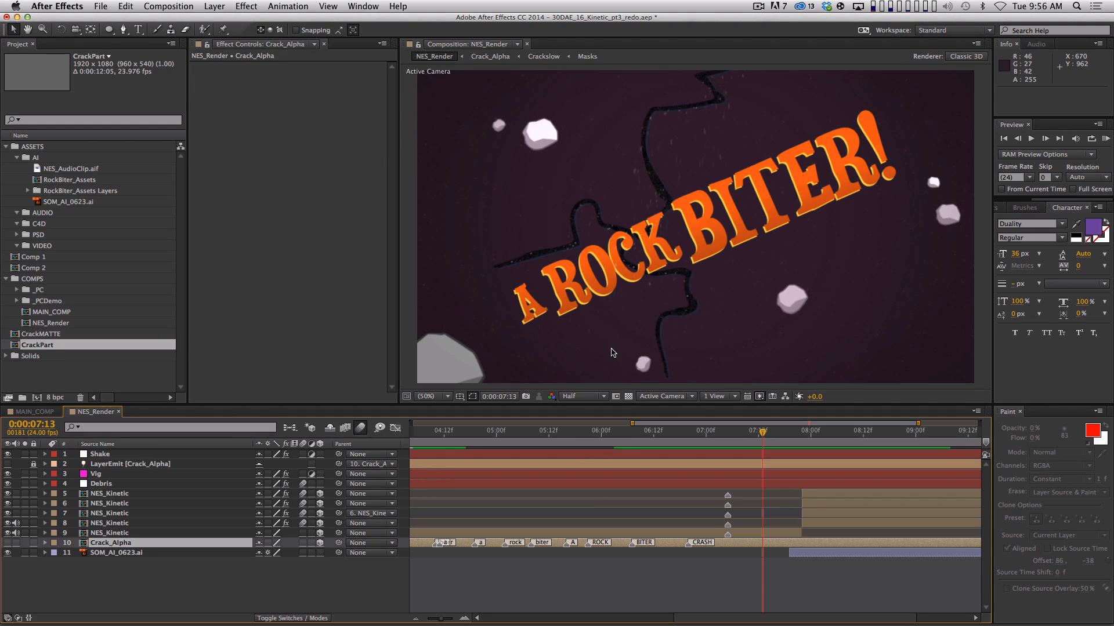
{"action": "key", "text": "0"}
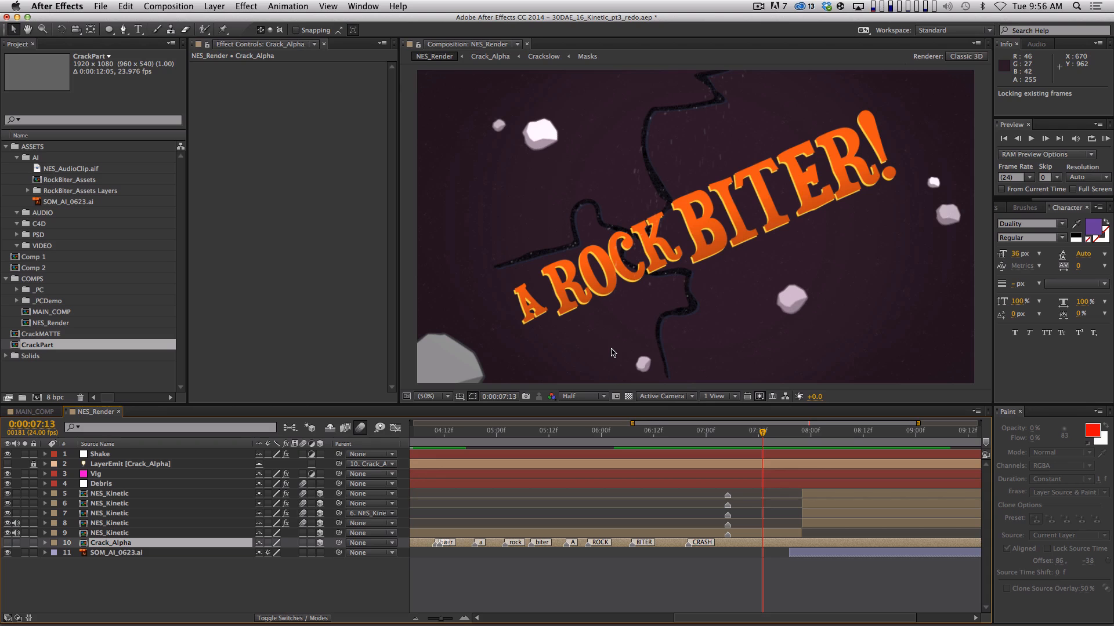